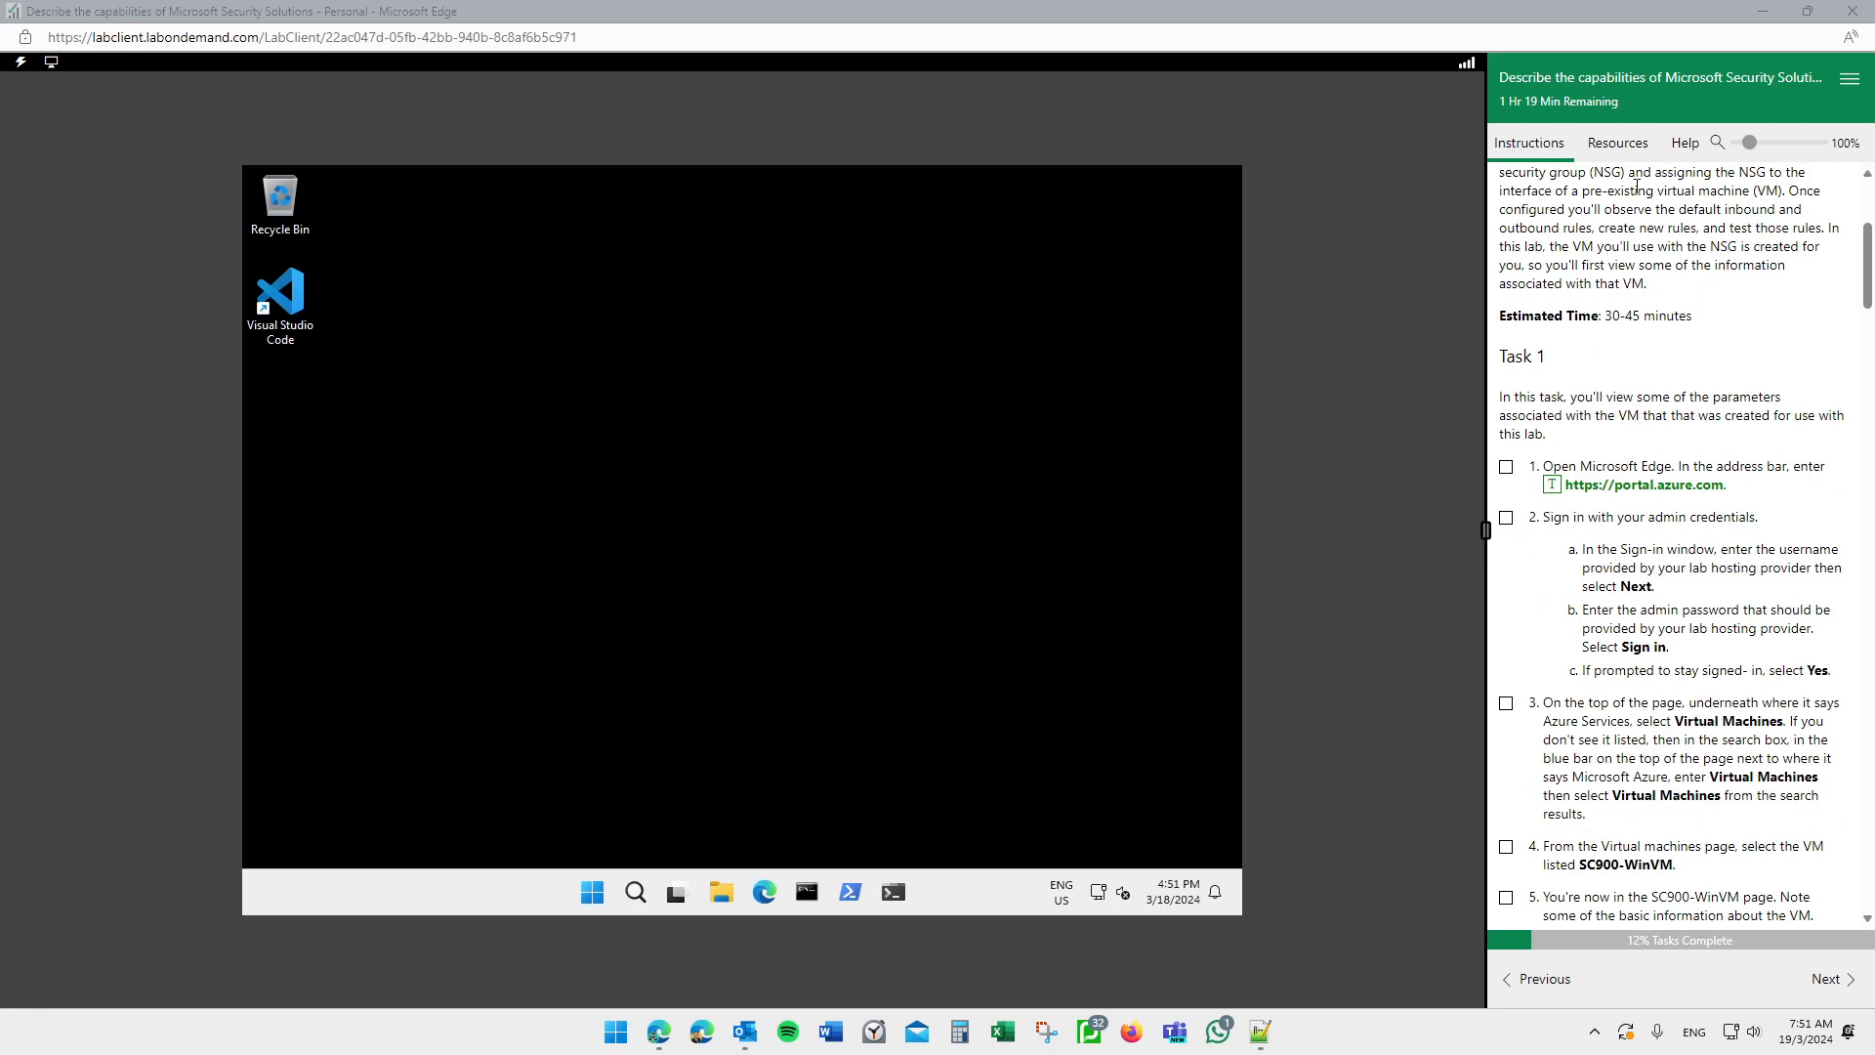
pyautogui.click(1618, 143)
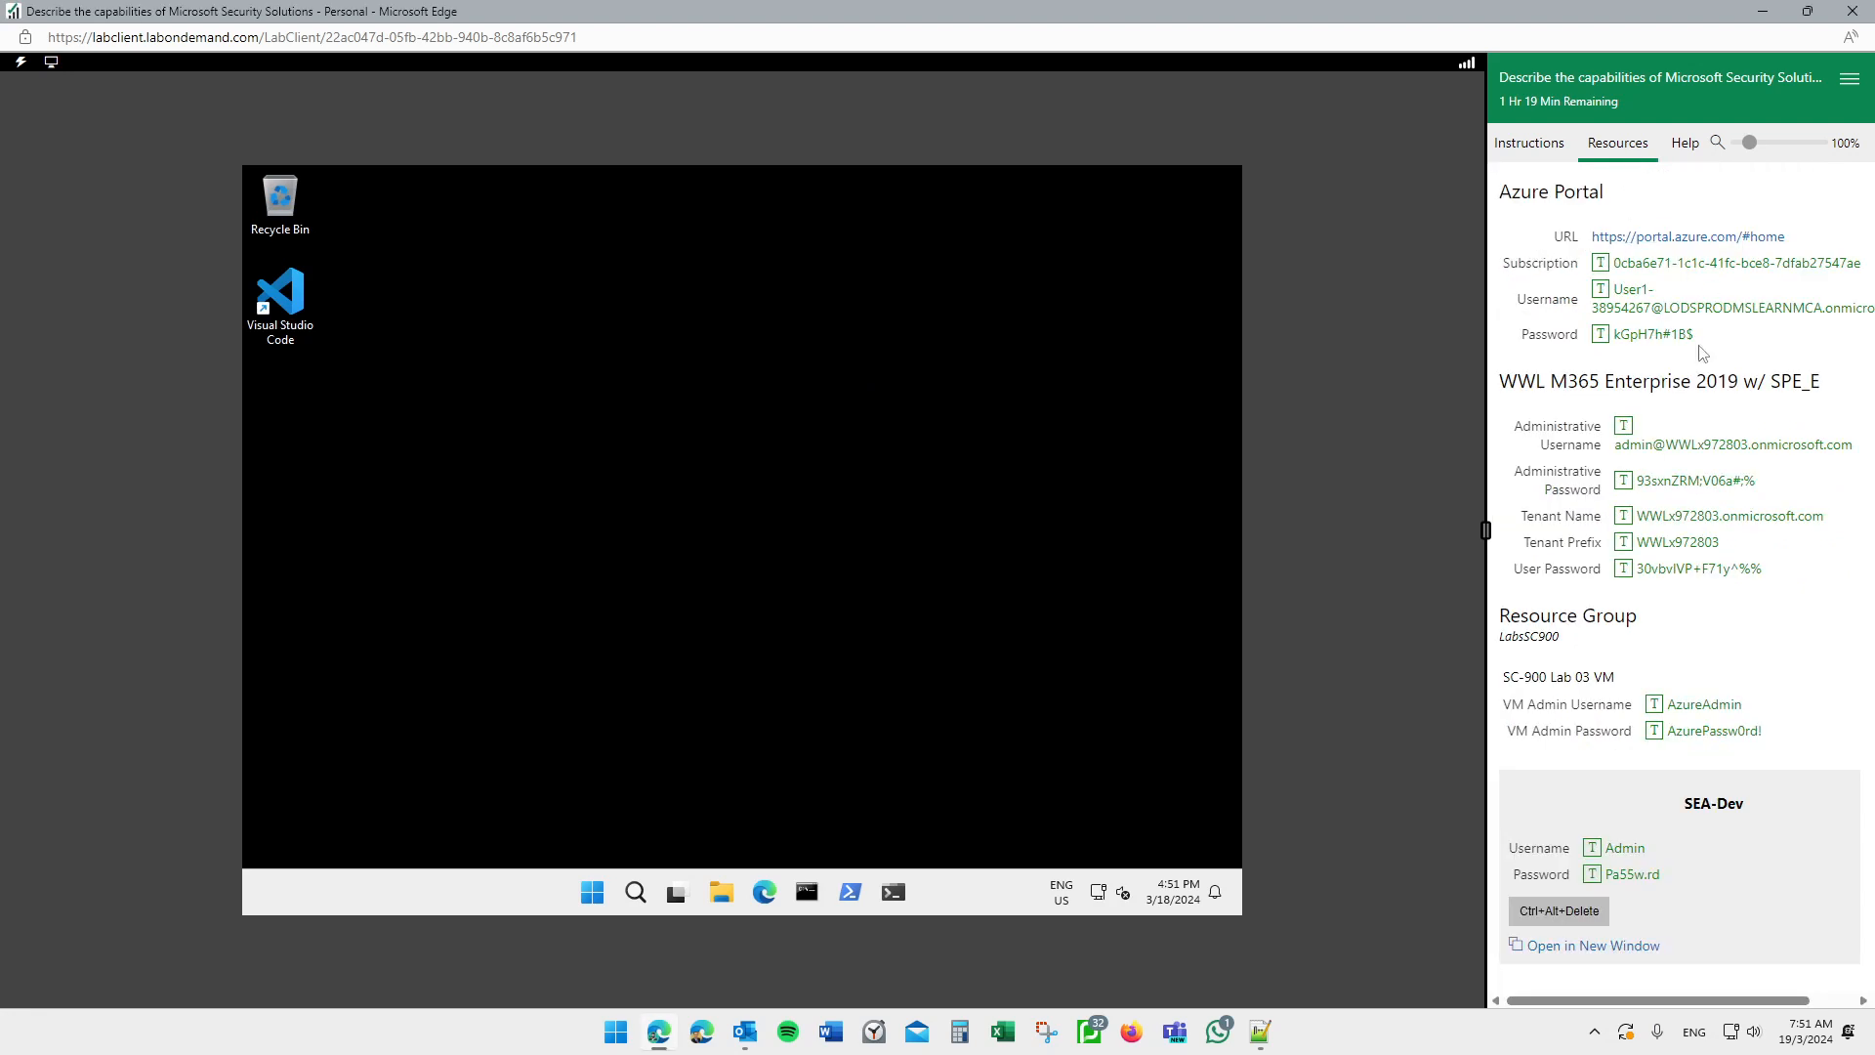
pyautogui.click(1535, 144)
pyautogui.click(765, 891)
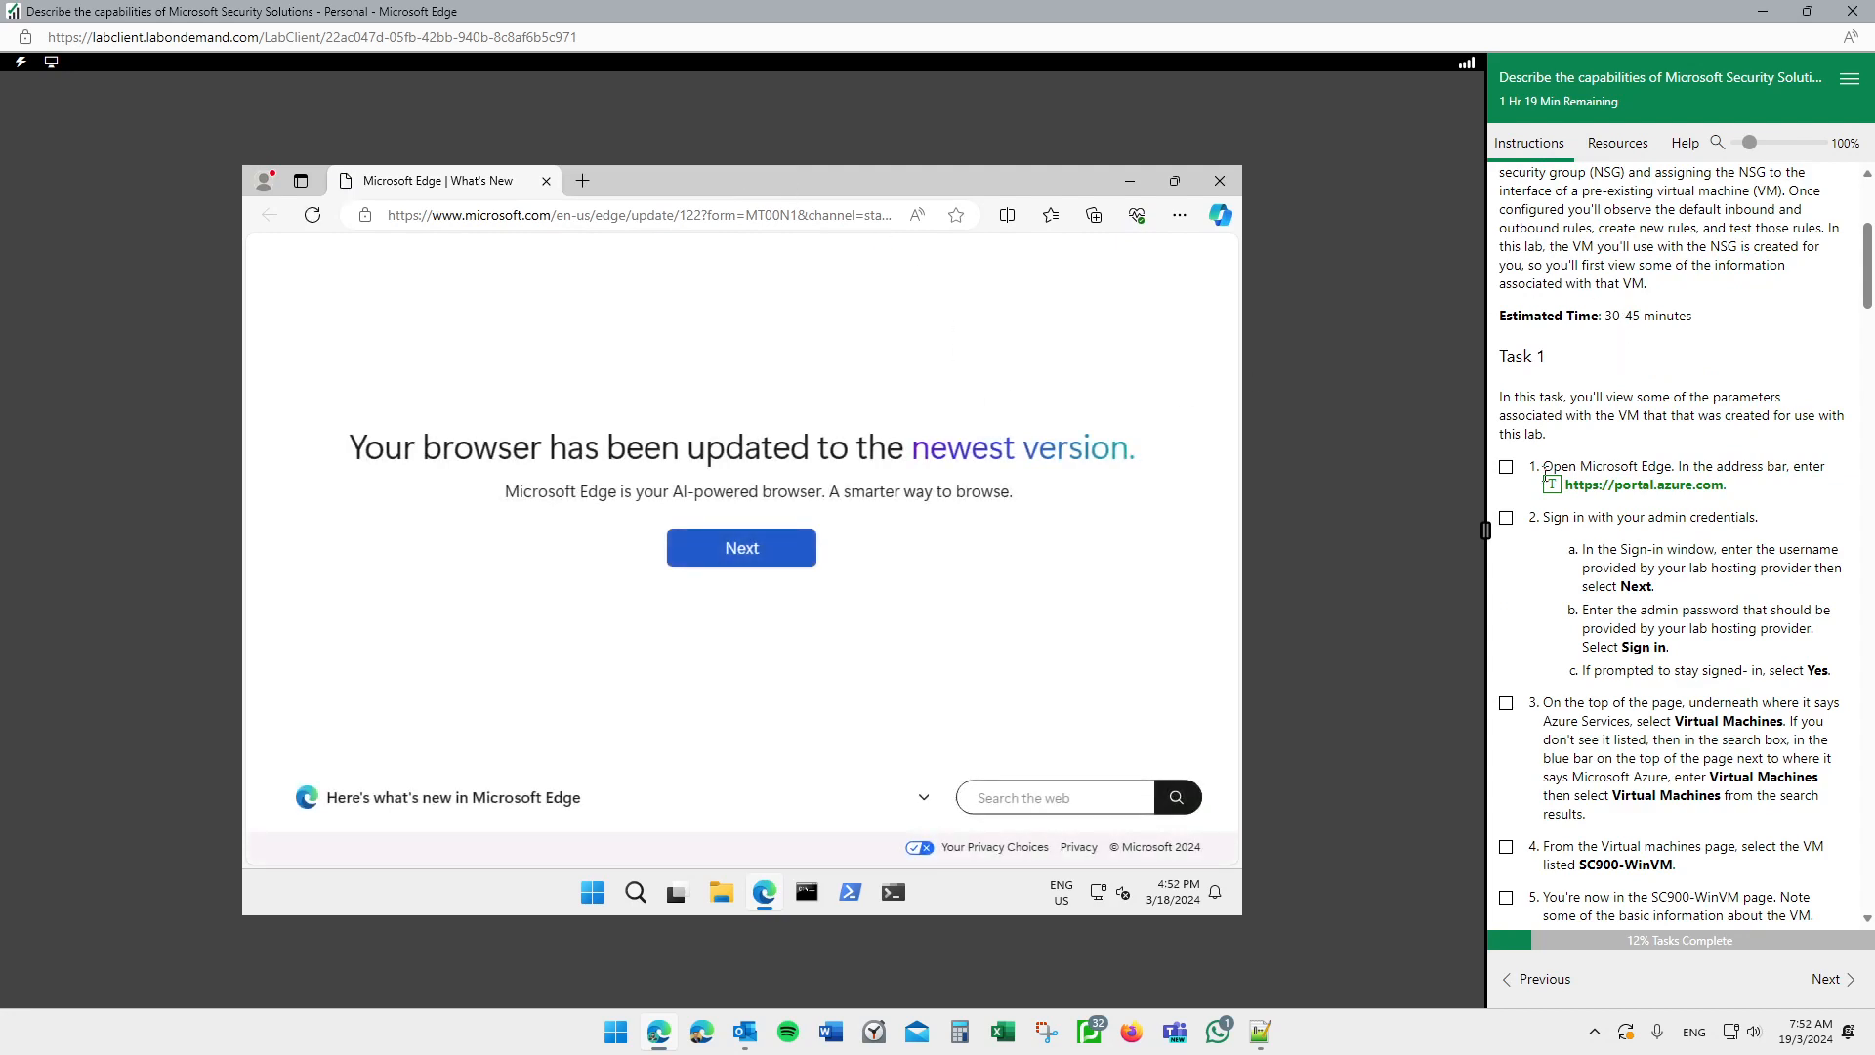
pyautogui.click(610, 216)
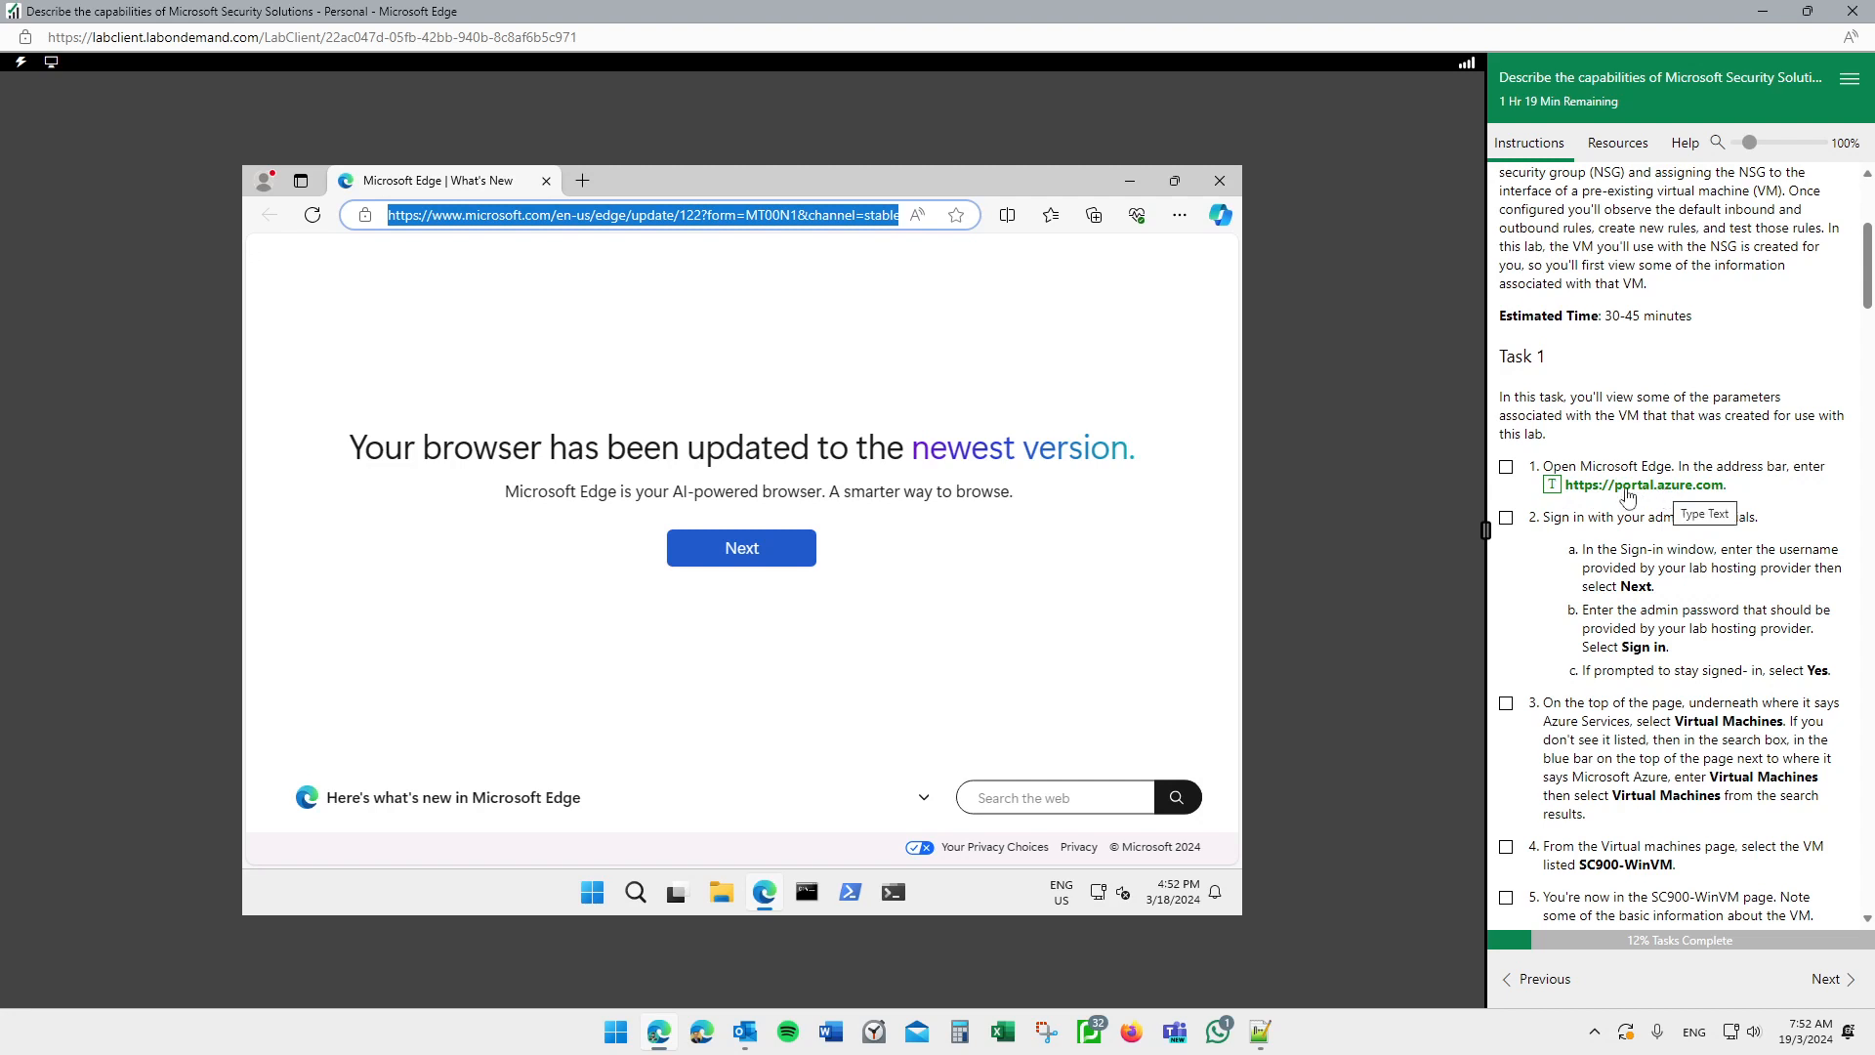
pyautogui.click(1554, 493)
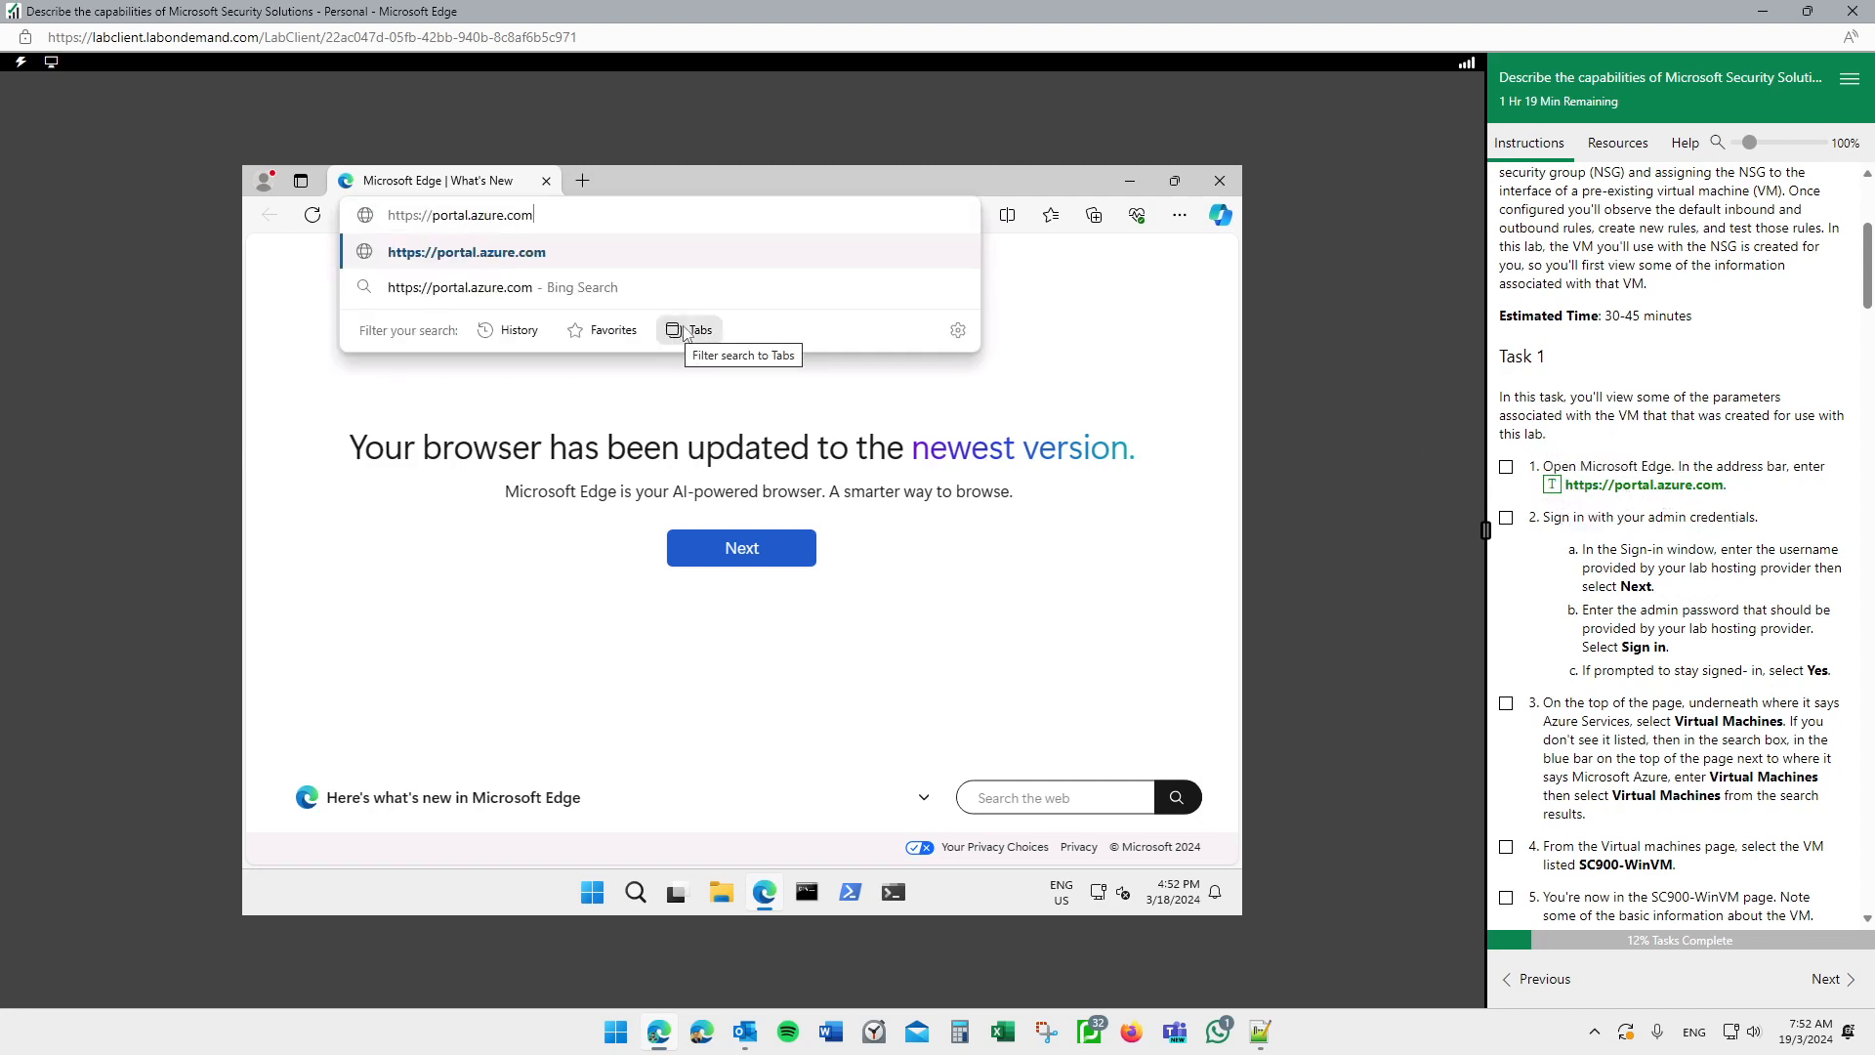
pyautogui.press('Return')
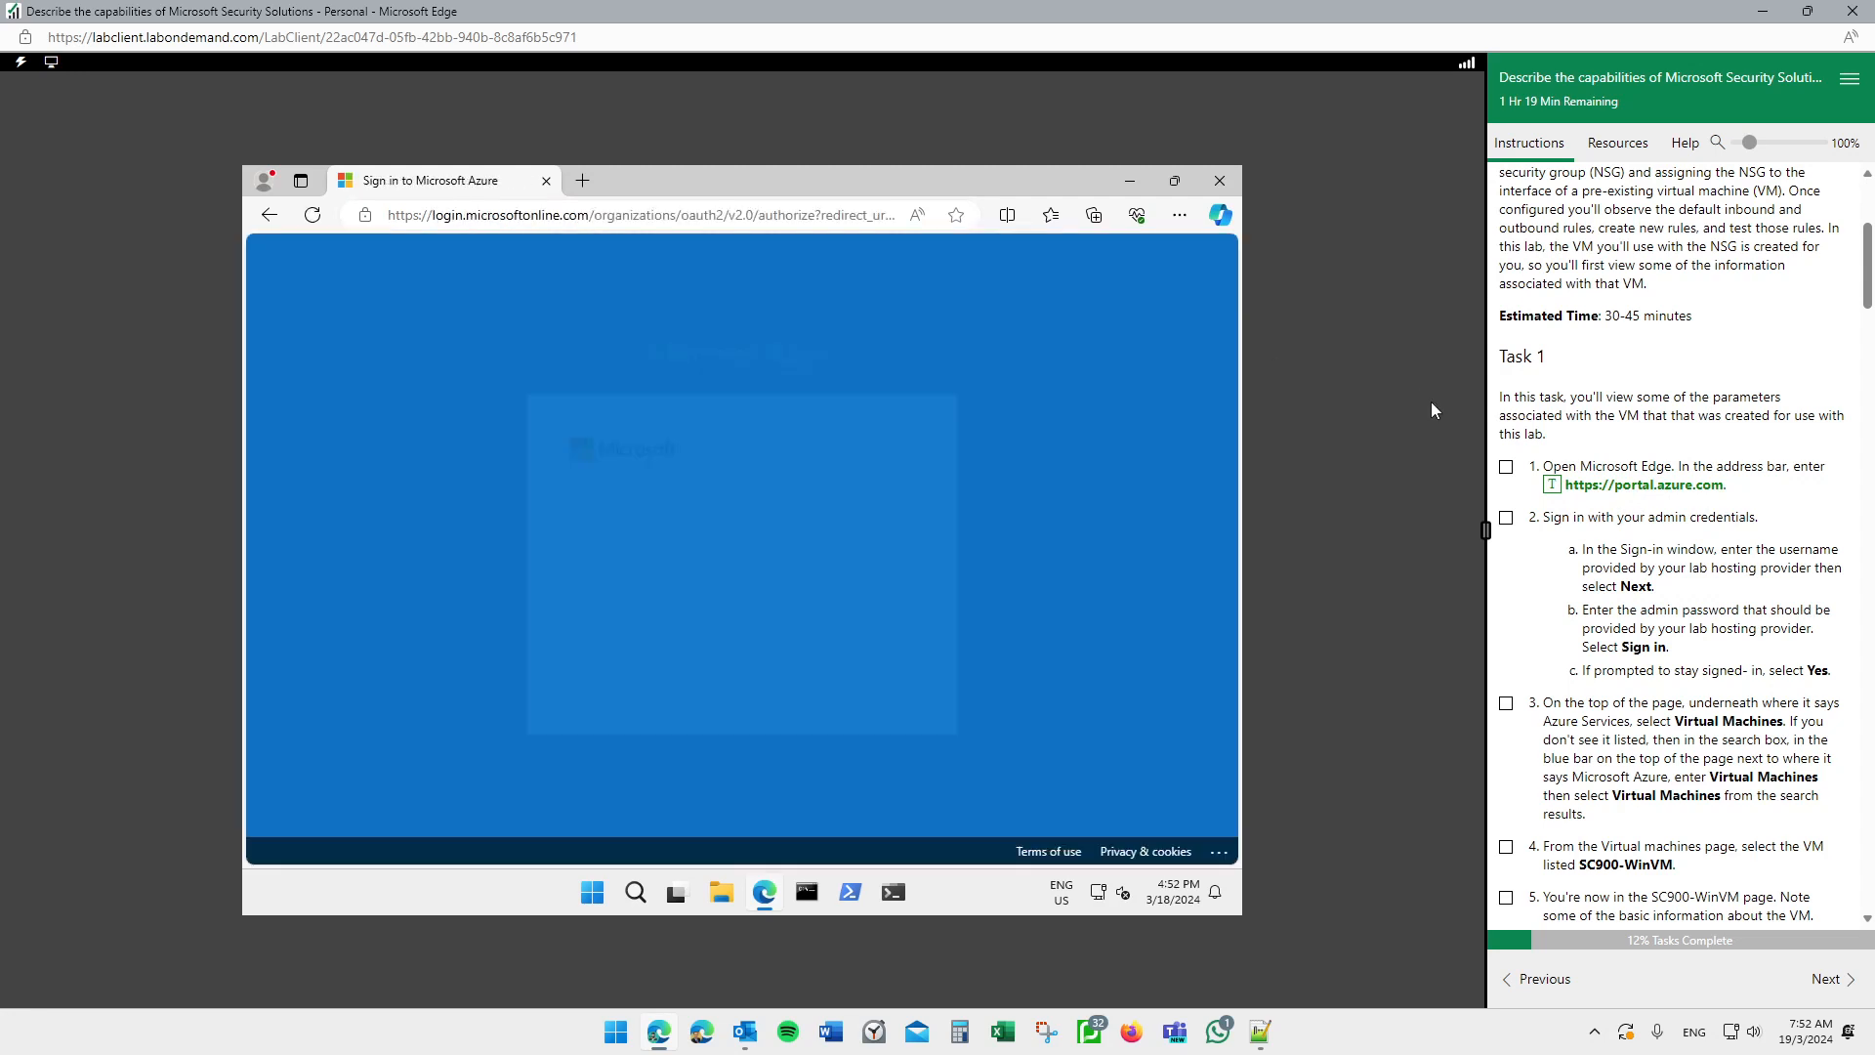
# Step: Check off Task 1 instructions 1 and 2, choose to sign in with another account, and show the lab's credential resources
pyautogui.click(1507, 467)
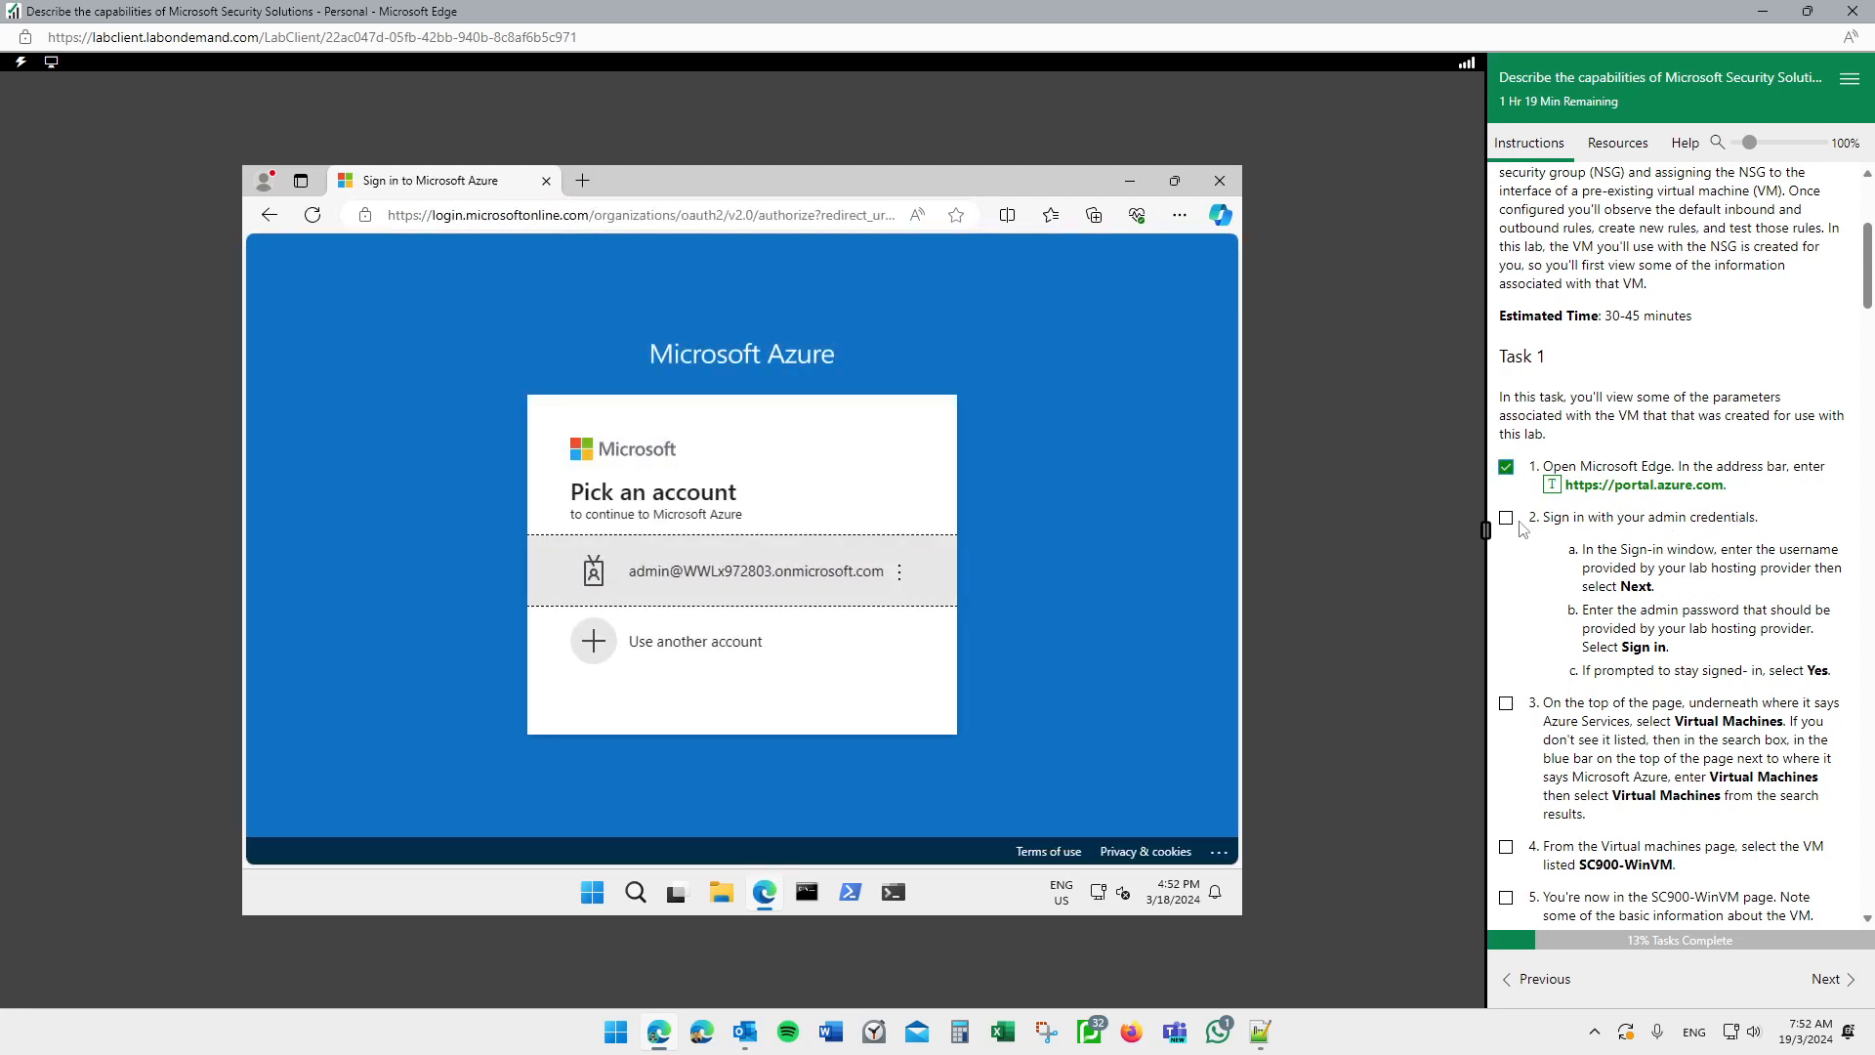
pyautogui.click(1507, 518)
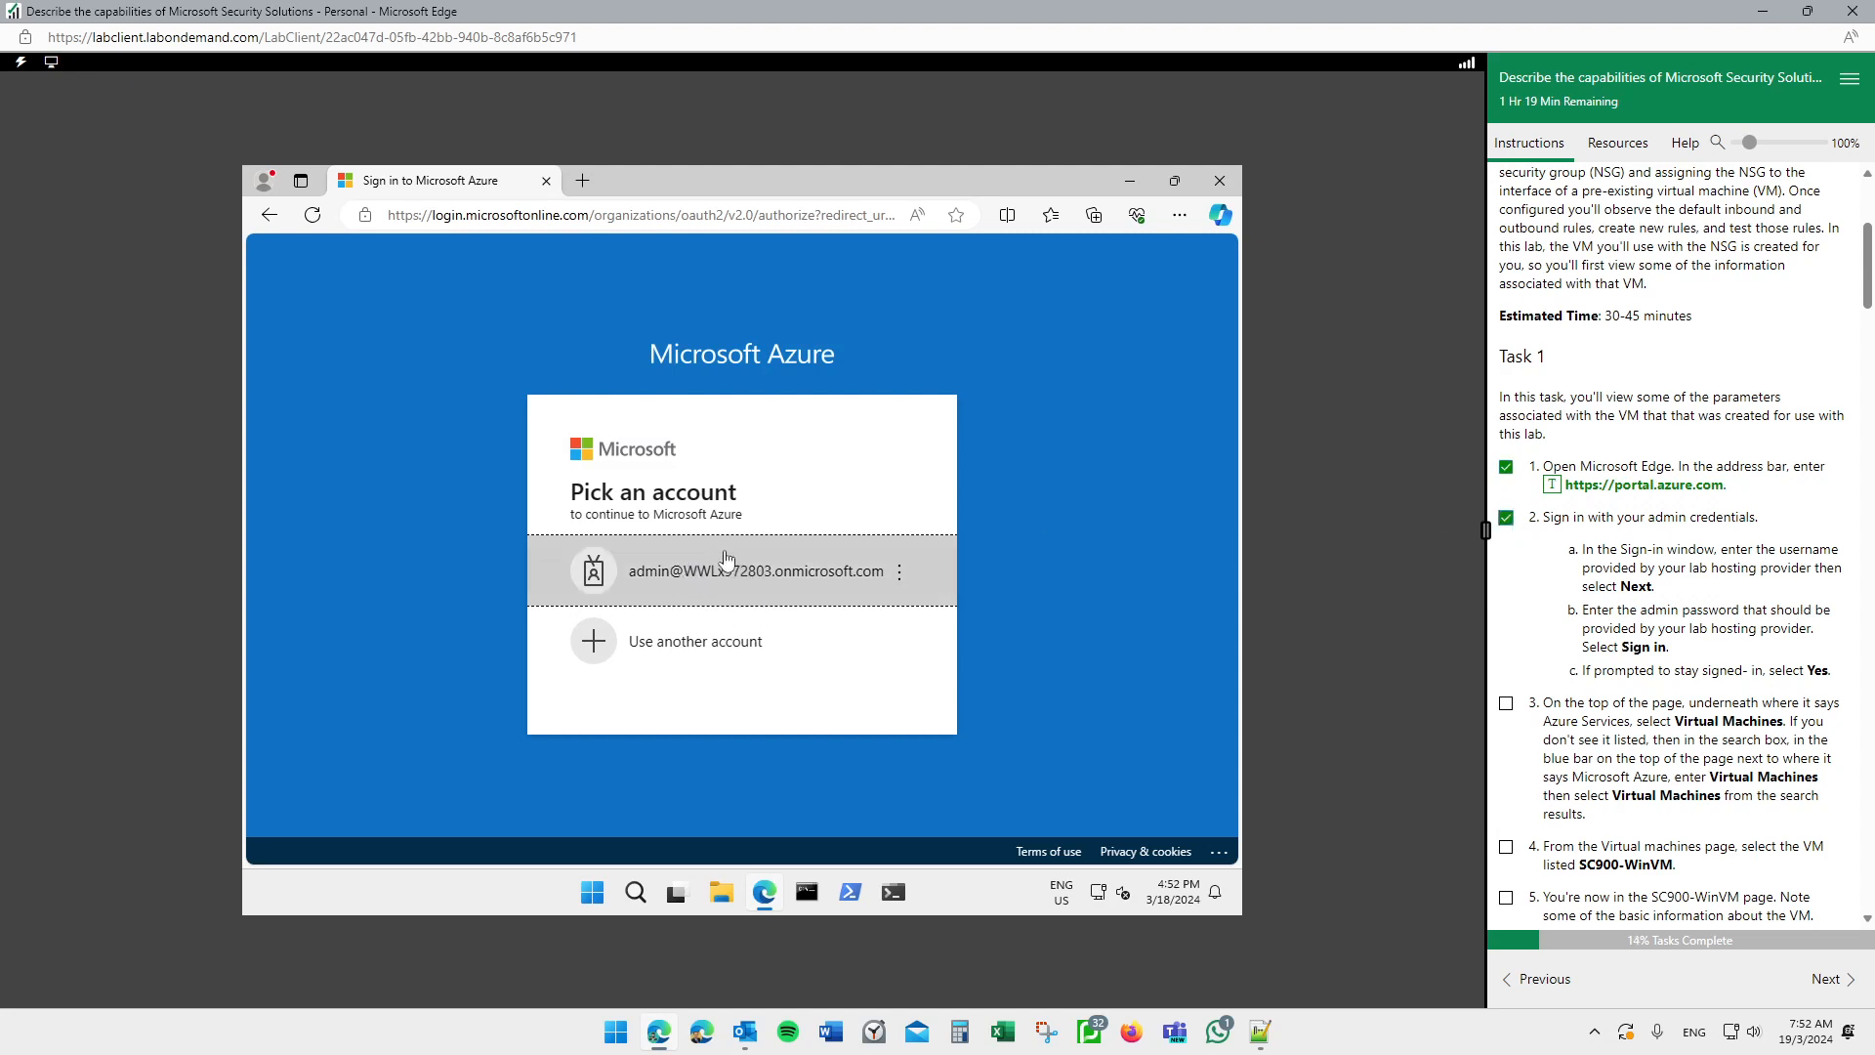
pyautogui.click(674, 640)
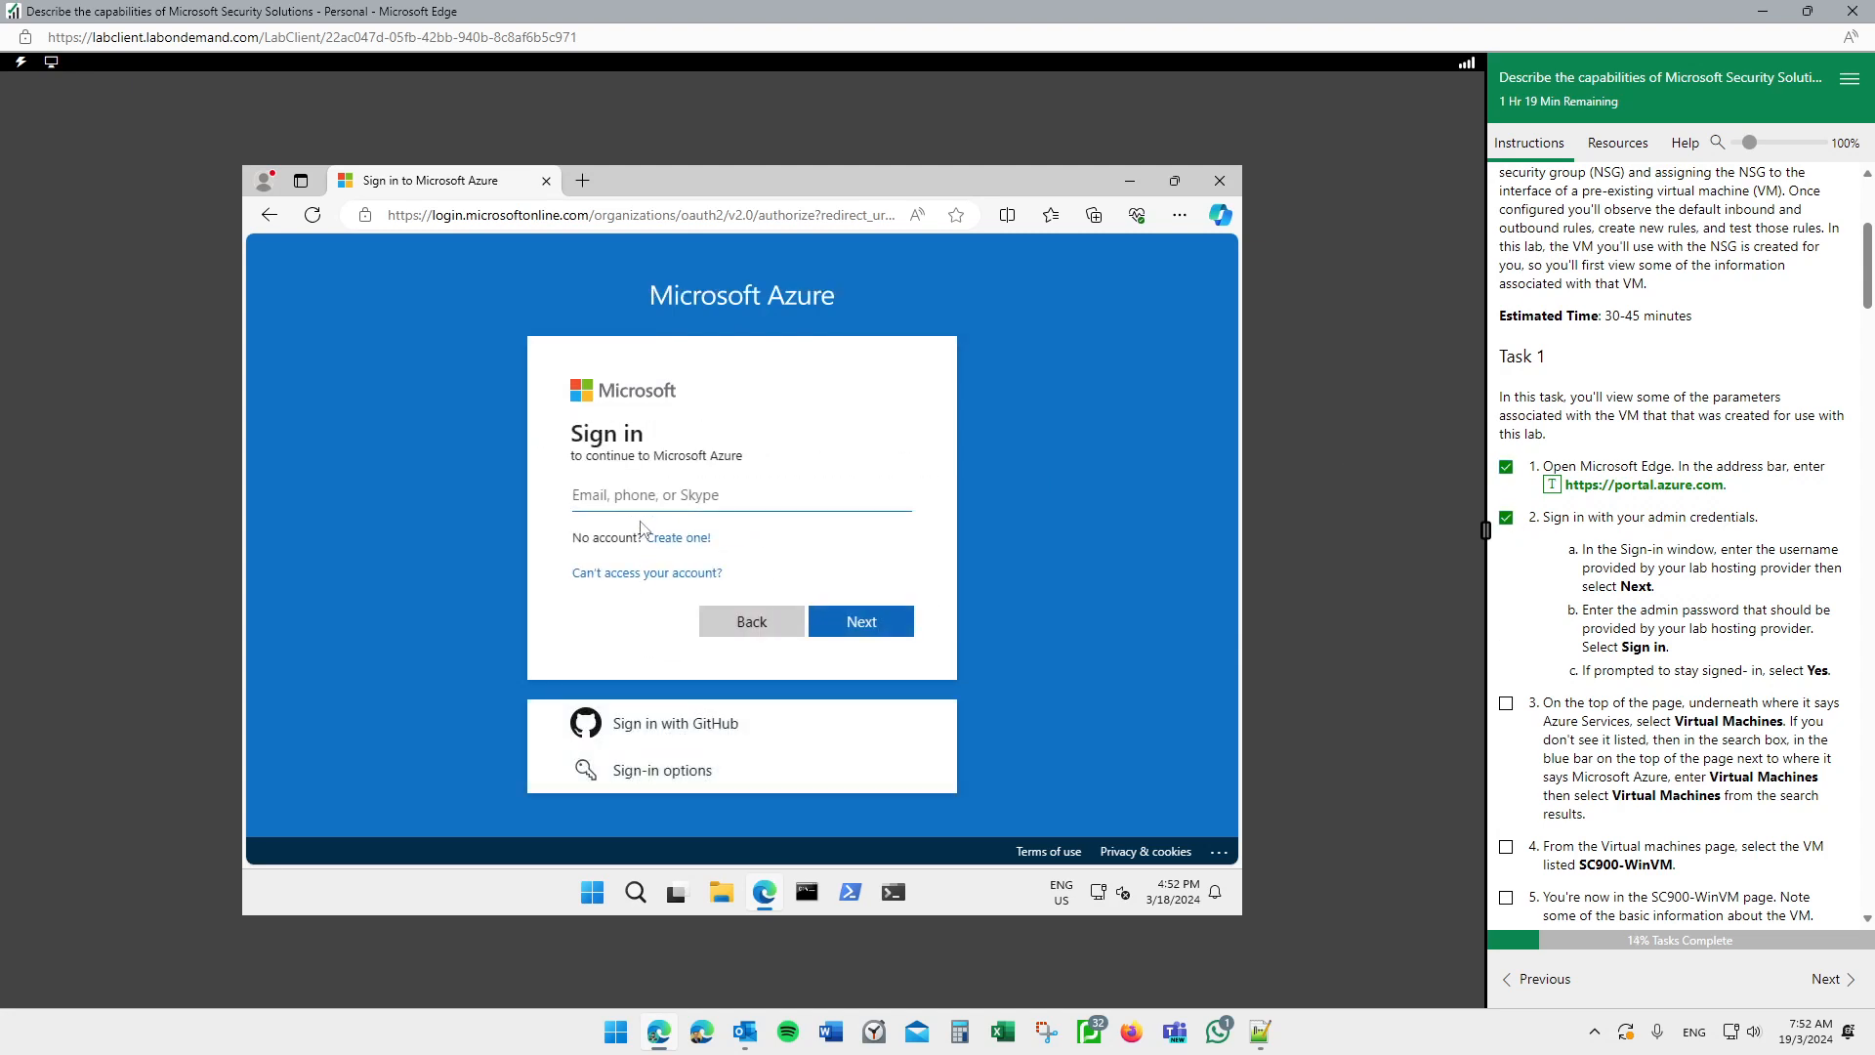
pyautogui.click(1636, 151)
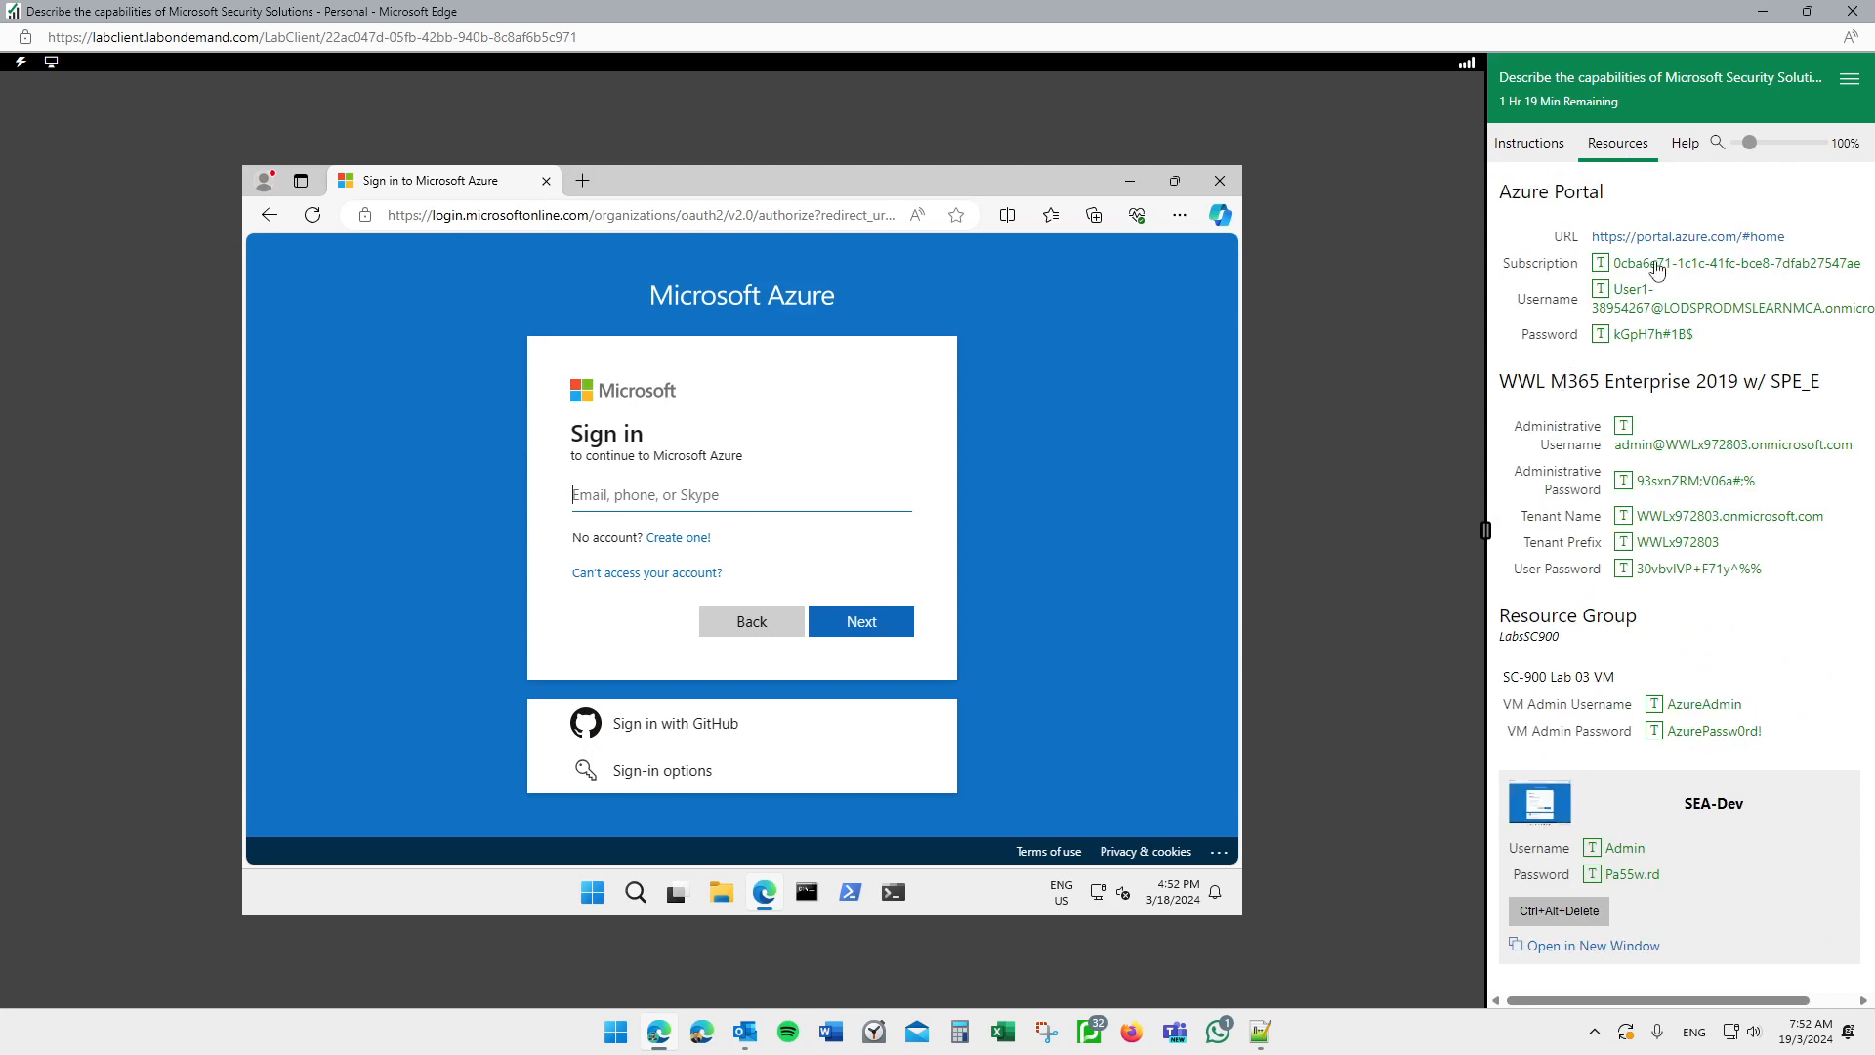
pyautogui.click(1601, 263)
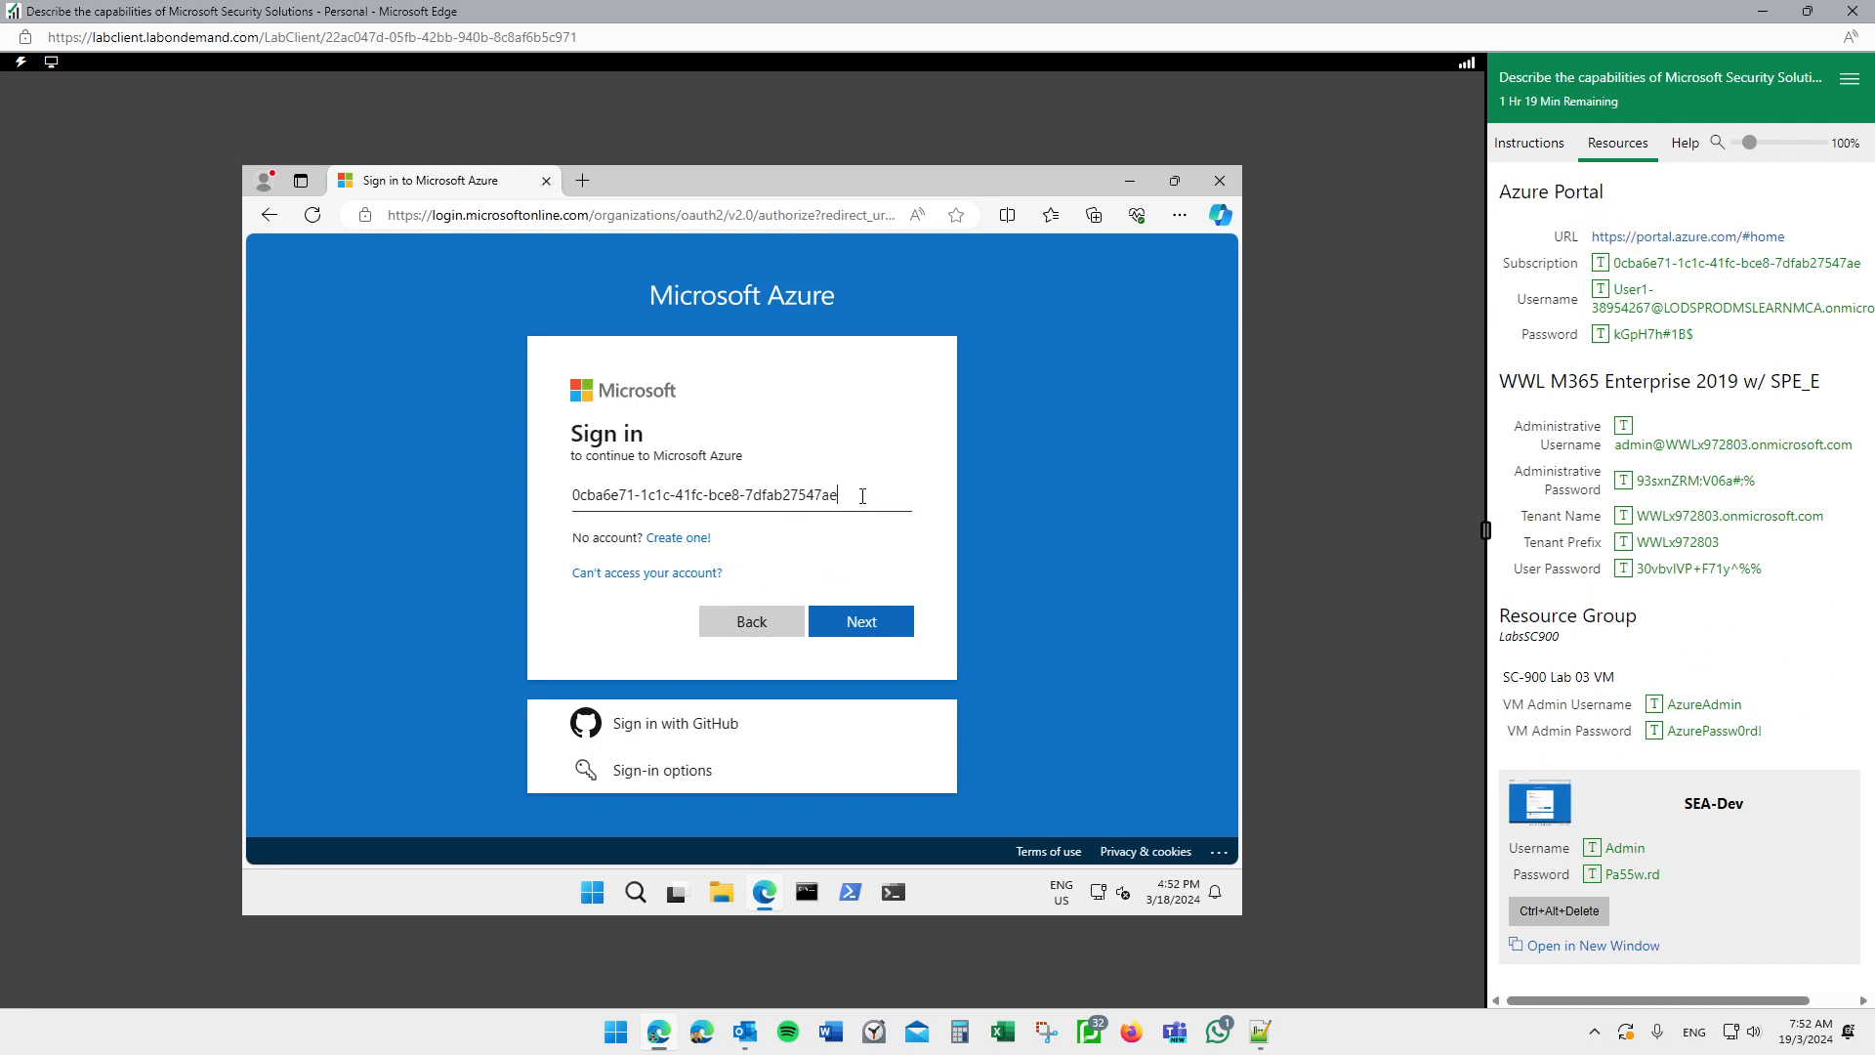
pyautogui.moveTo(862, 496); pyautogui.dragTo(518, 491)
pyautogui.press('BackSpace')
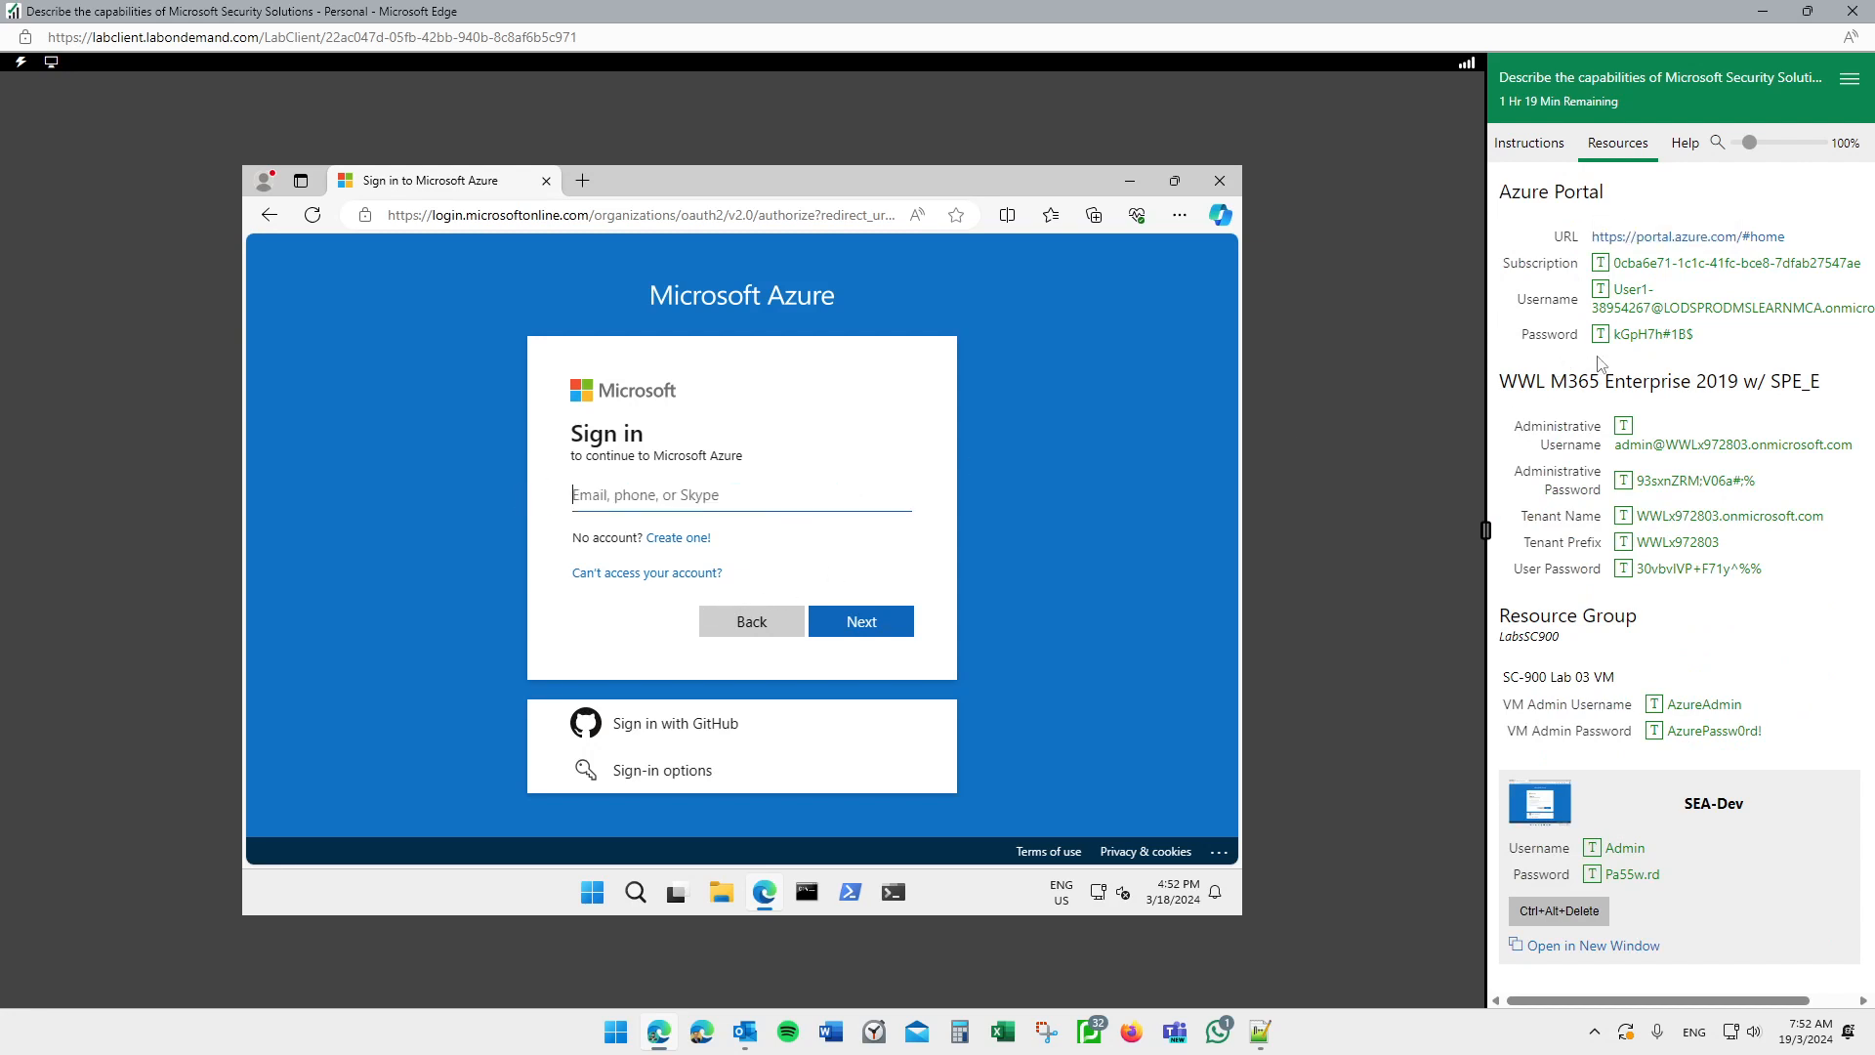
# Step: Sign in to Microsoft Azure with the lab's Azure Portal username and account password
pyautogui.click(1600, 289)
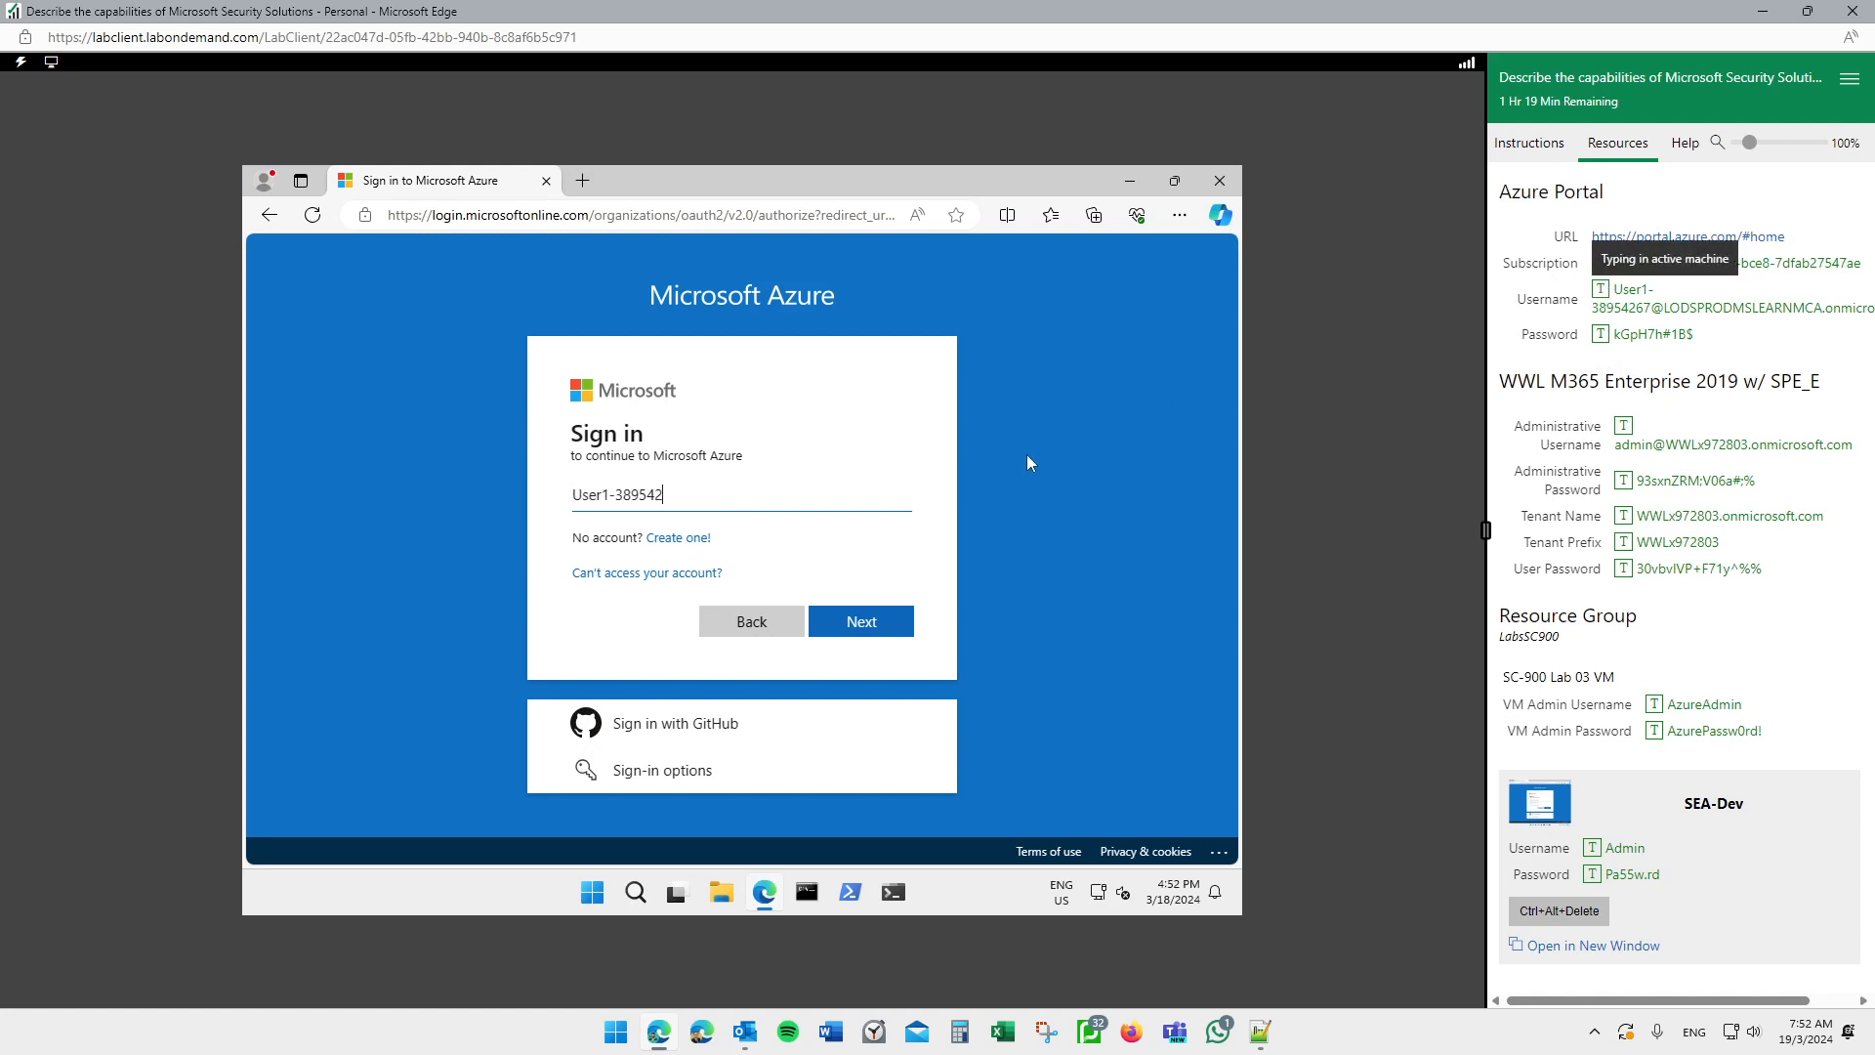
pyautogui.click(872, 619)
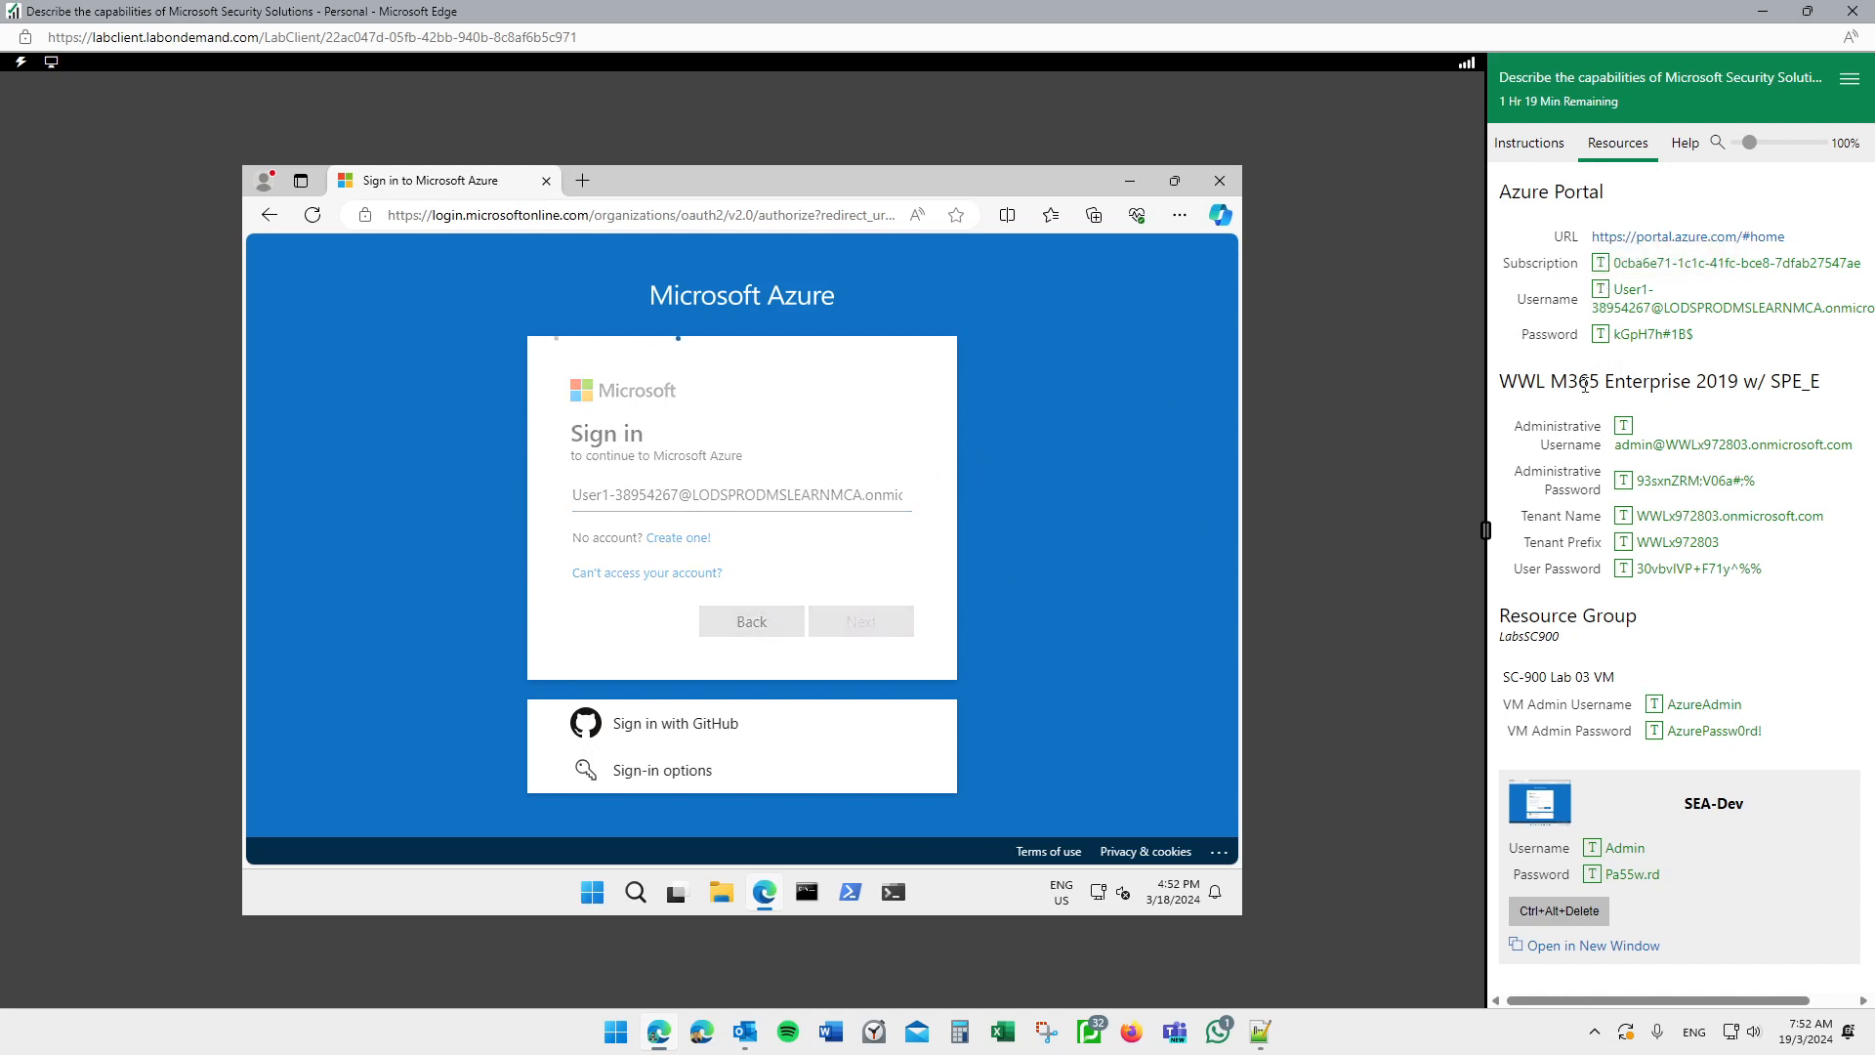
pyautogui.click(1600, 334)
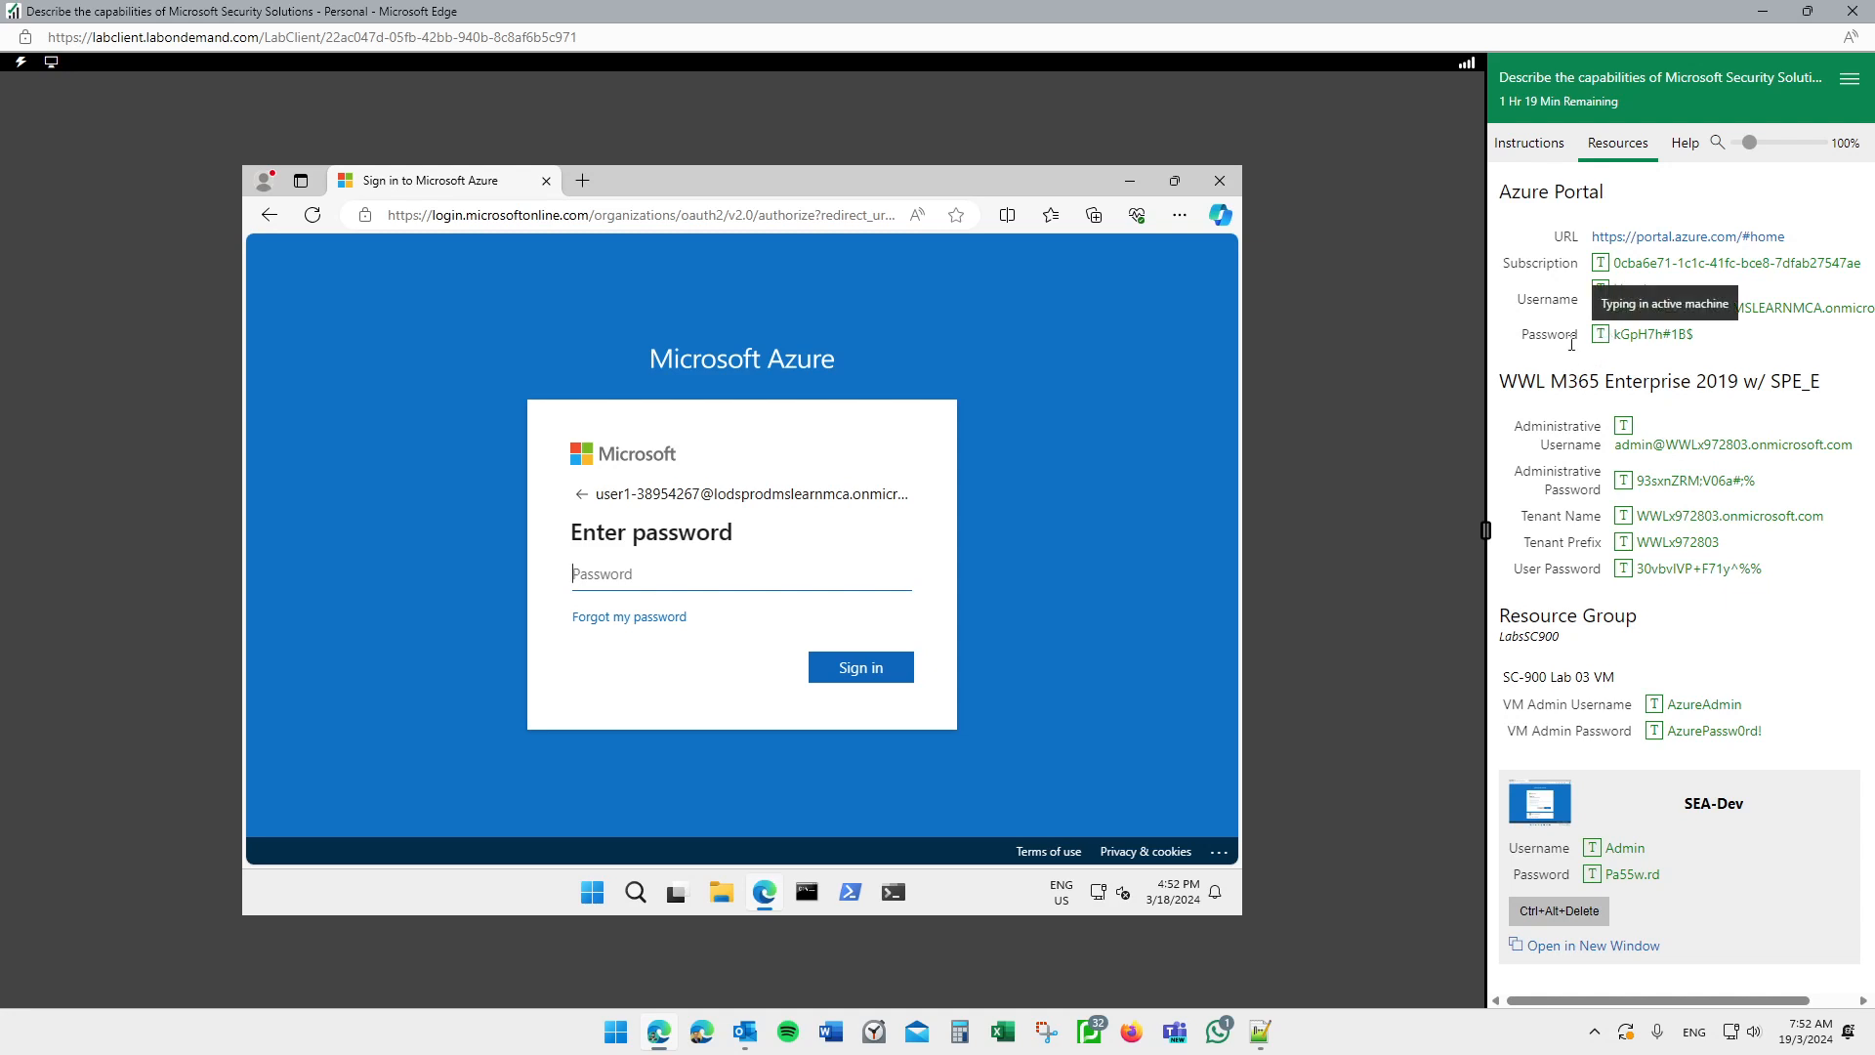
pyautogui.click(872, 680)
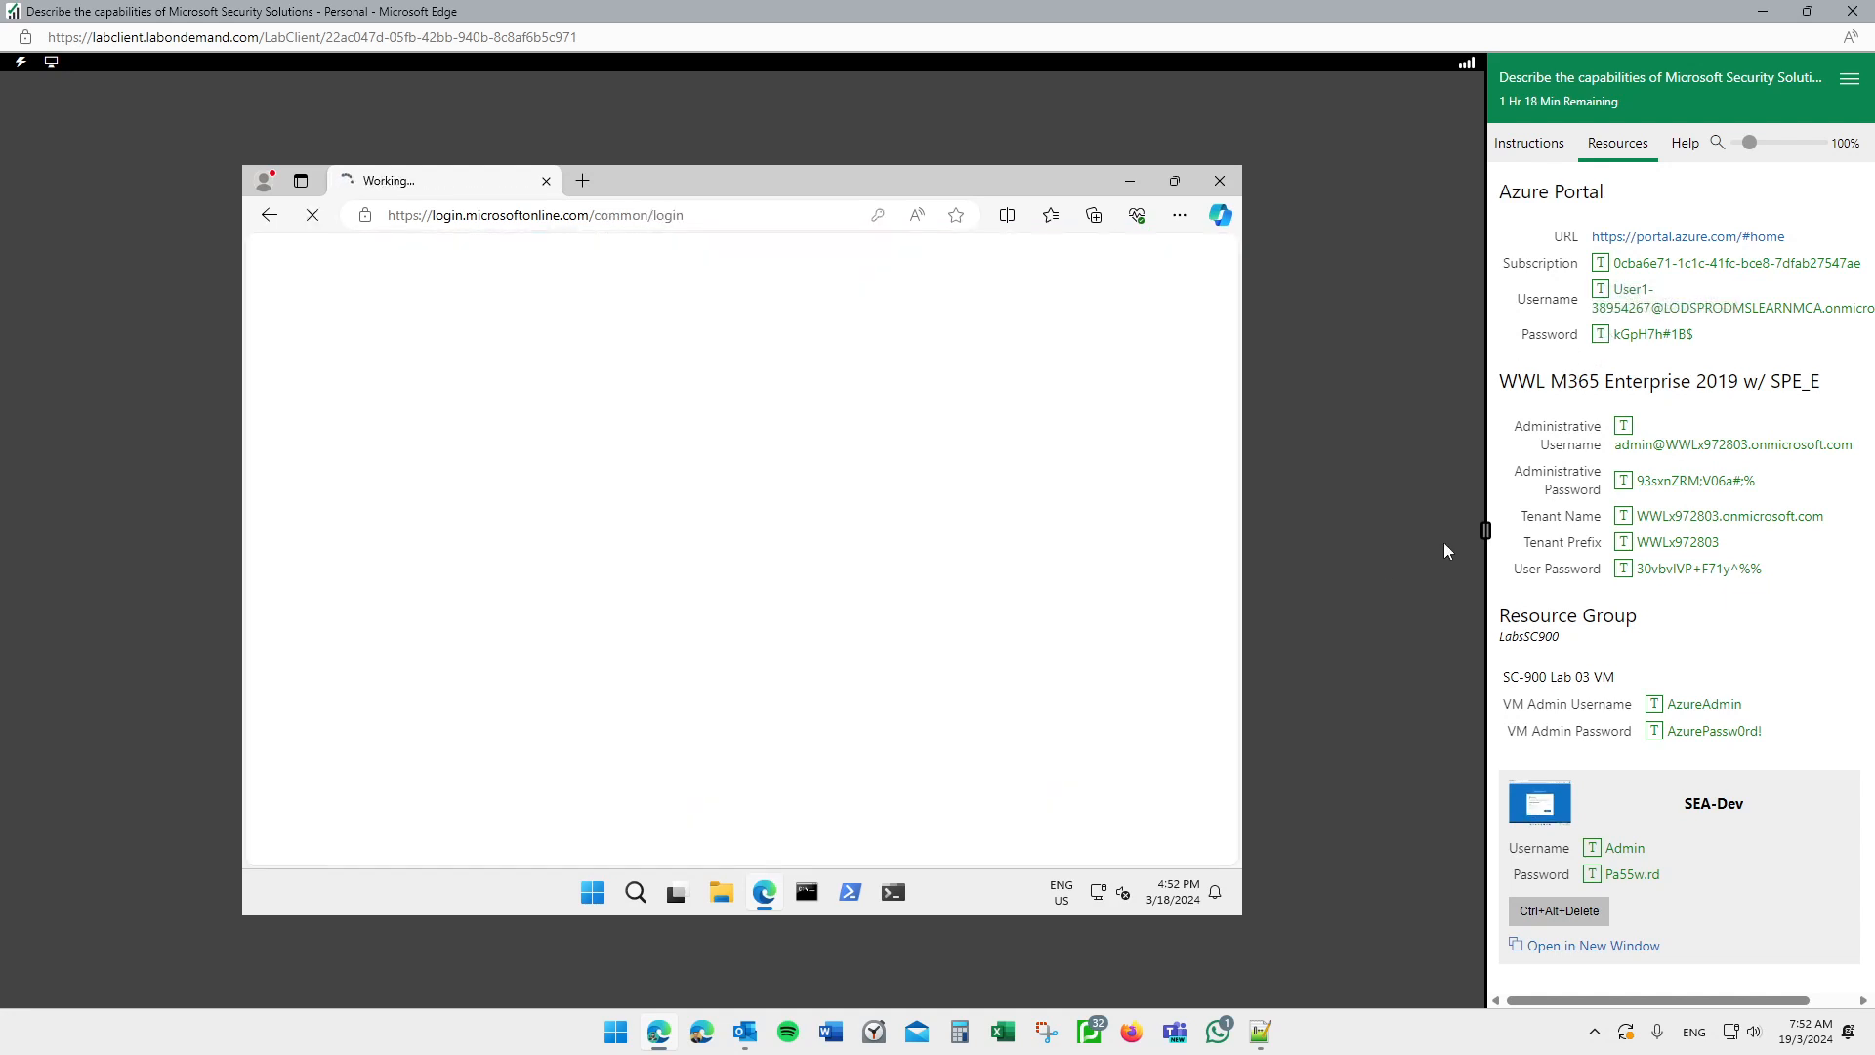
pyautogui.moveTo(1560, 236)
pyautogui.mouseDown()
pyautogui.moveTo(1563, 326)
pyautogui.moveTo(1811, 349)
pyautogui.moveTo(1851, 285)
pyautogui.moveTo(1540, 281)
pyautogui.moveTo(1548, 330)
pyautogui.moveTo(1527, 363)
pyautogui.mouseUp()
pyautogui.moveTo(1851, 418)
pyautogui.mouseDown()
pyautogui.moveTo(1780, 401)
pyautogui.moveTo(1496, 552)
pyautogui.mouseUp()
pyautogui.moveTo(1552, 423); pyautogui.dragTo(1743, 552)
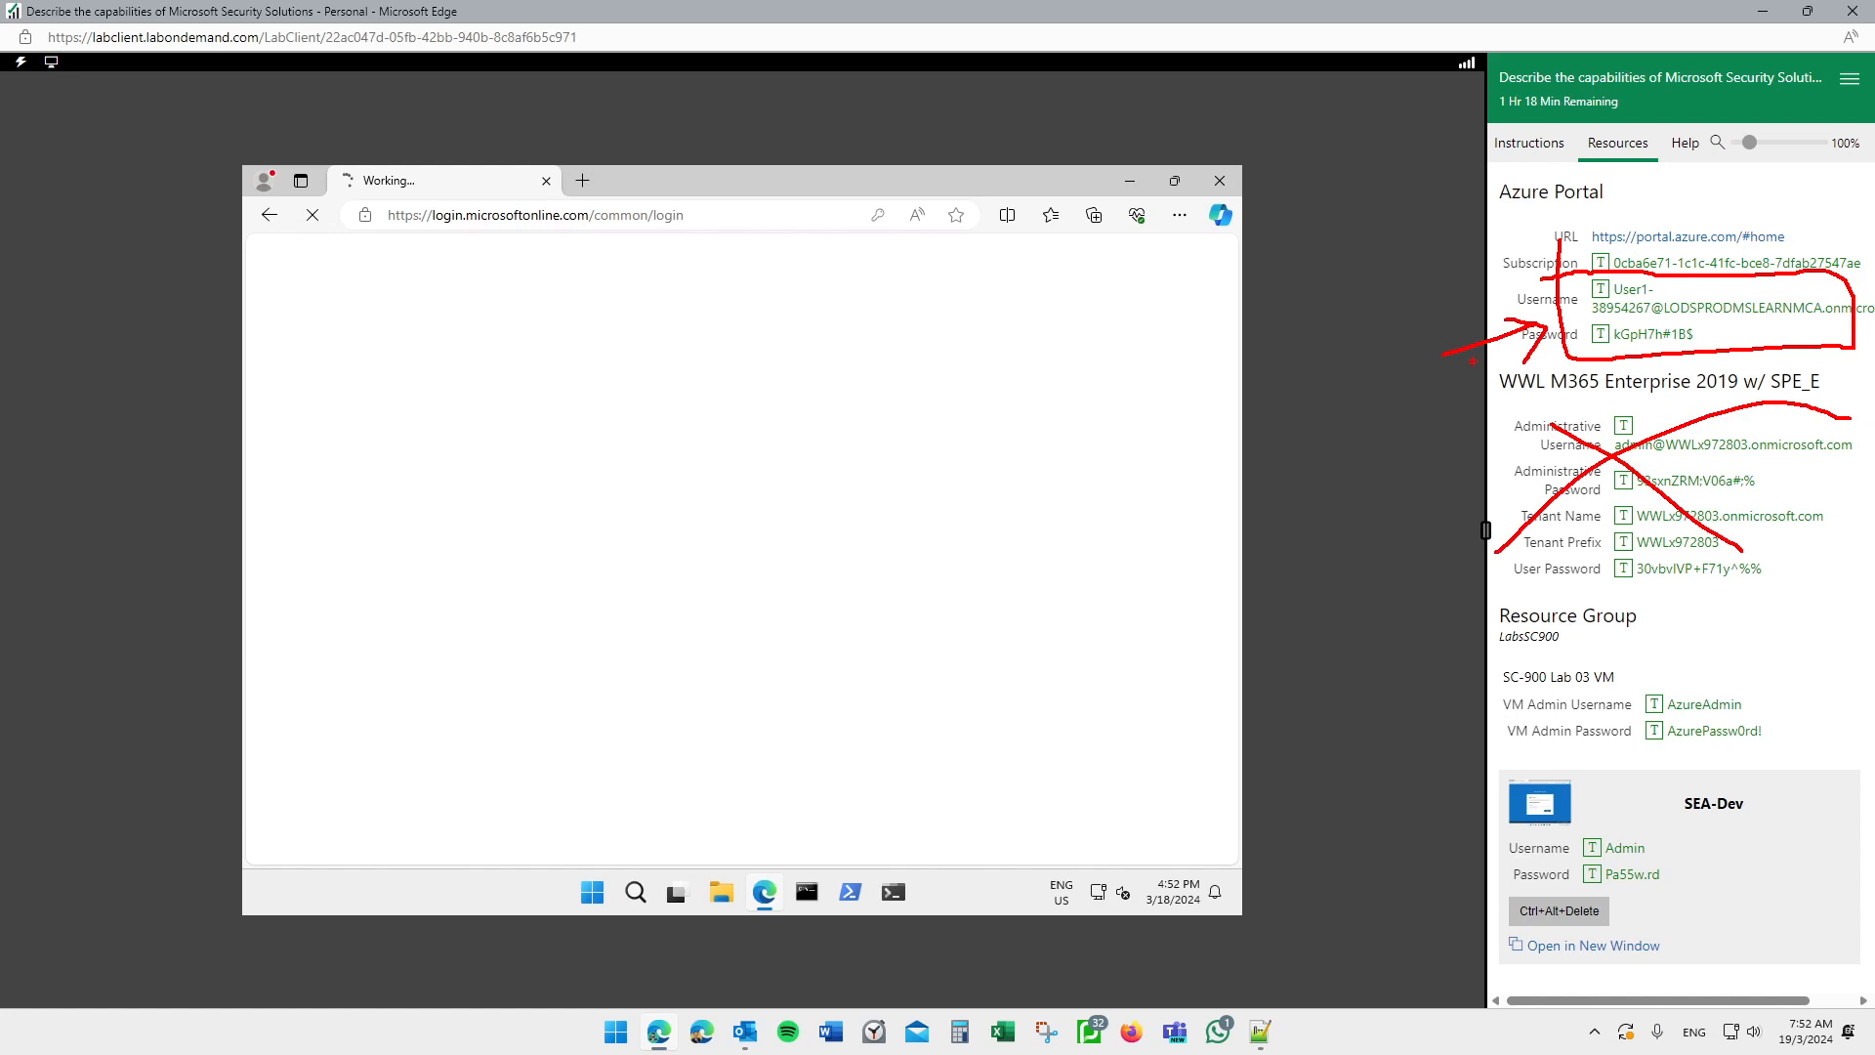
pyautogui.press('Escape')
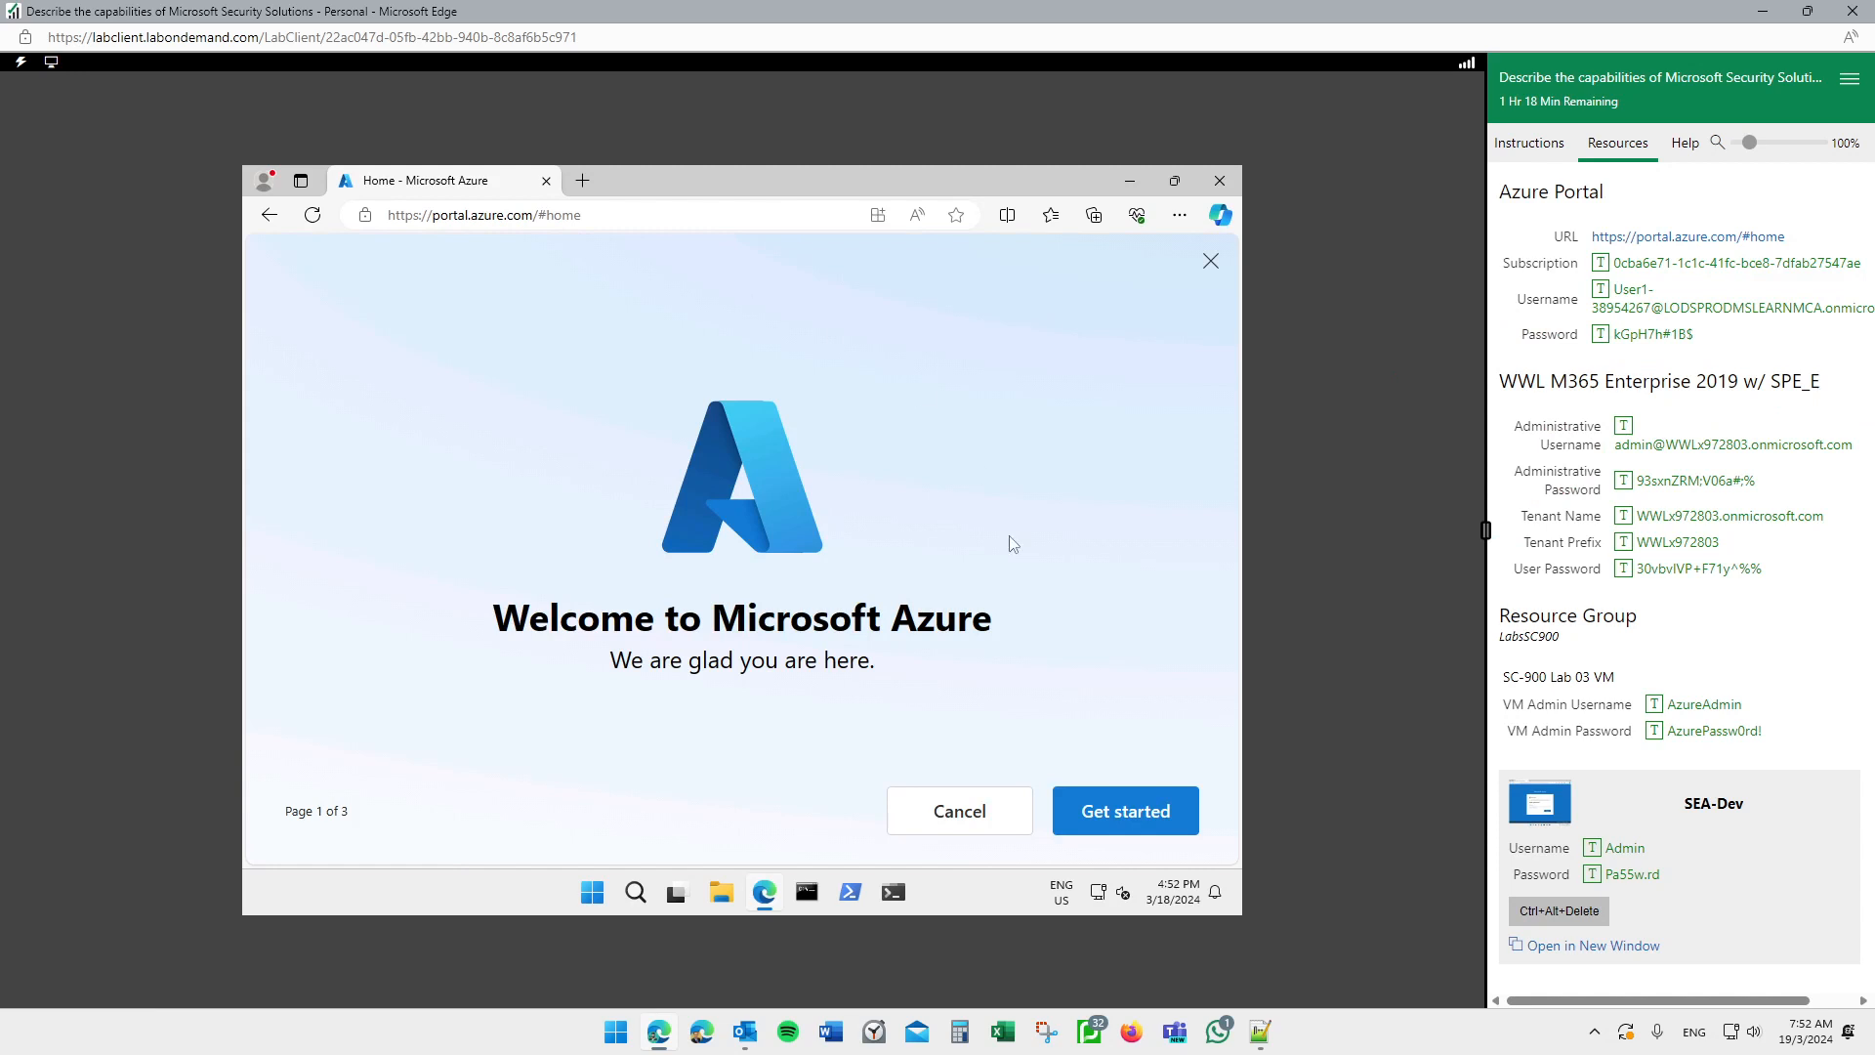
# Step: Return to the lab instructions and dismiss the Azure welcome screen and the usage-plan tip
pyautogui.click(1527, 146)
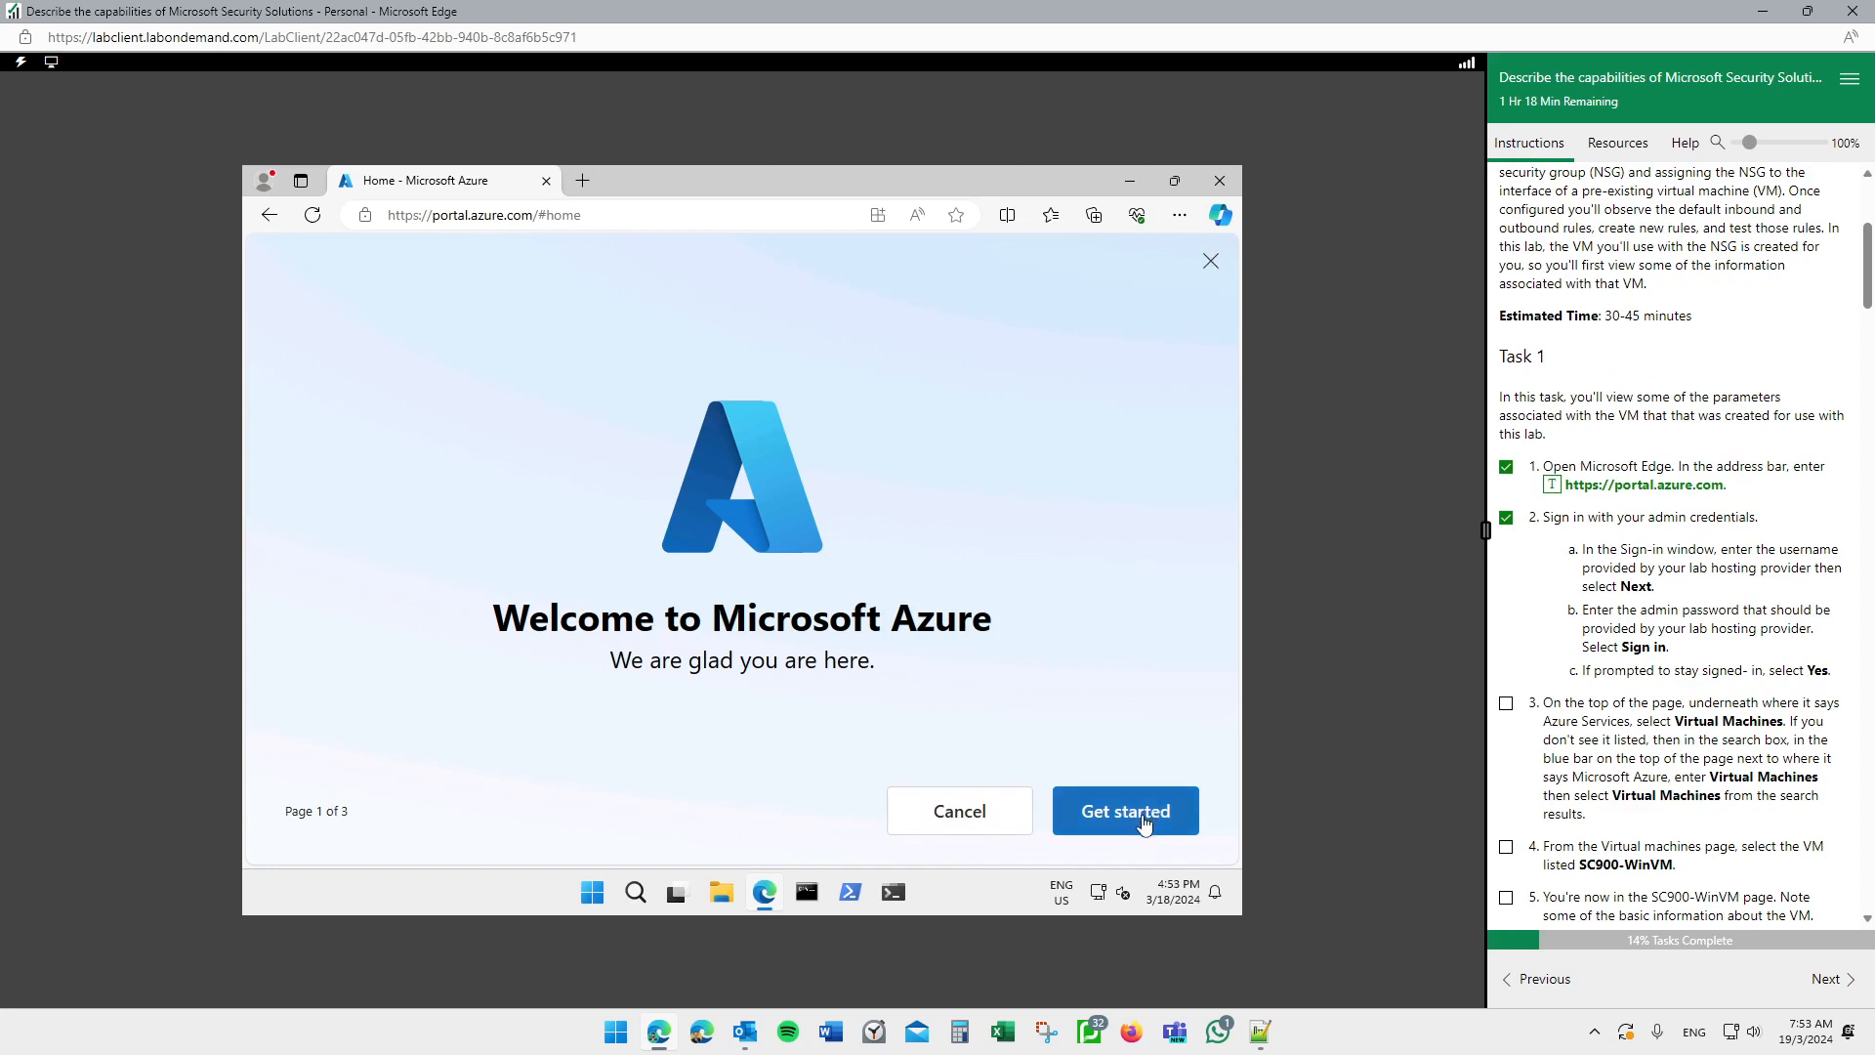
pyautogui.click(1211, 266)
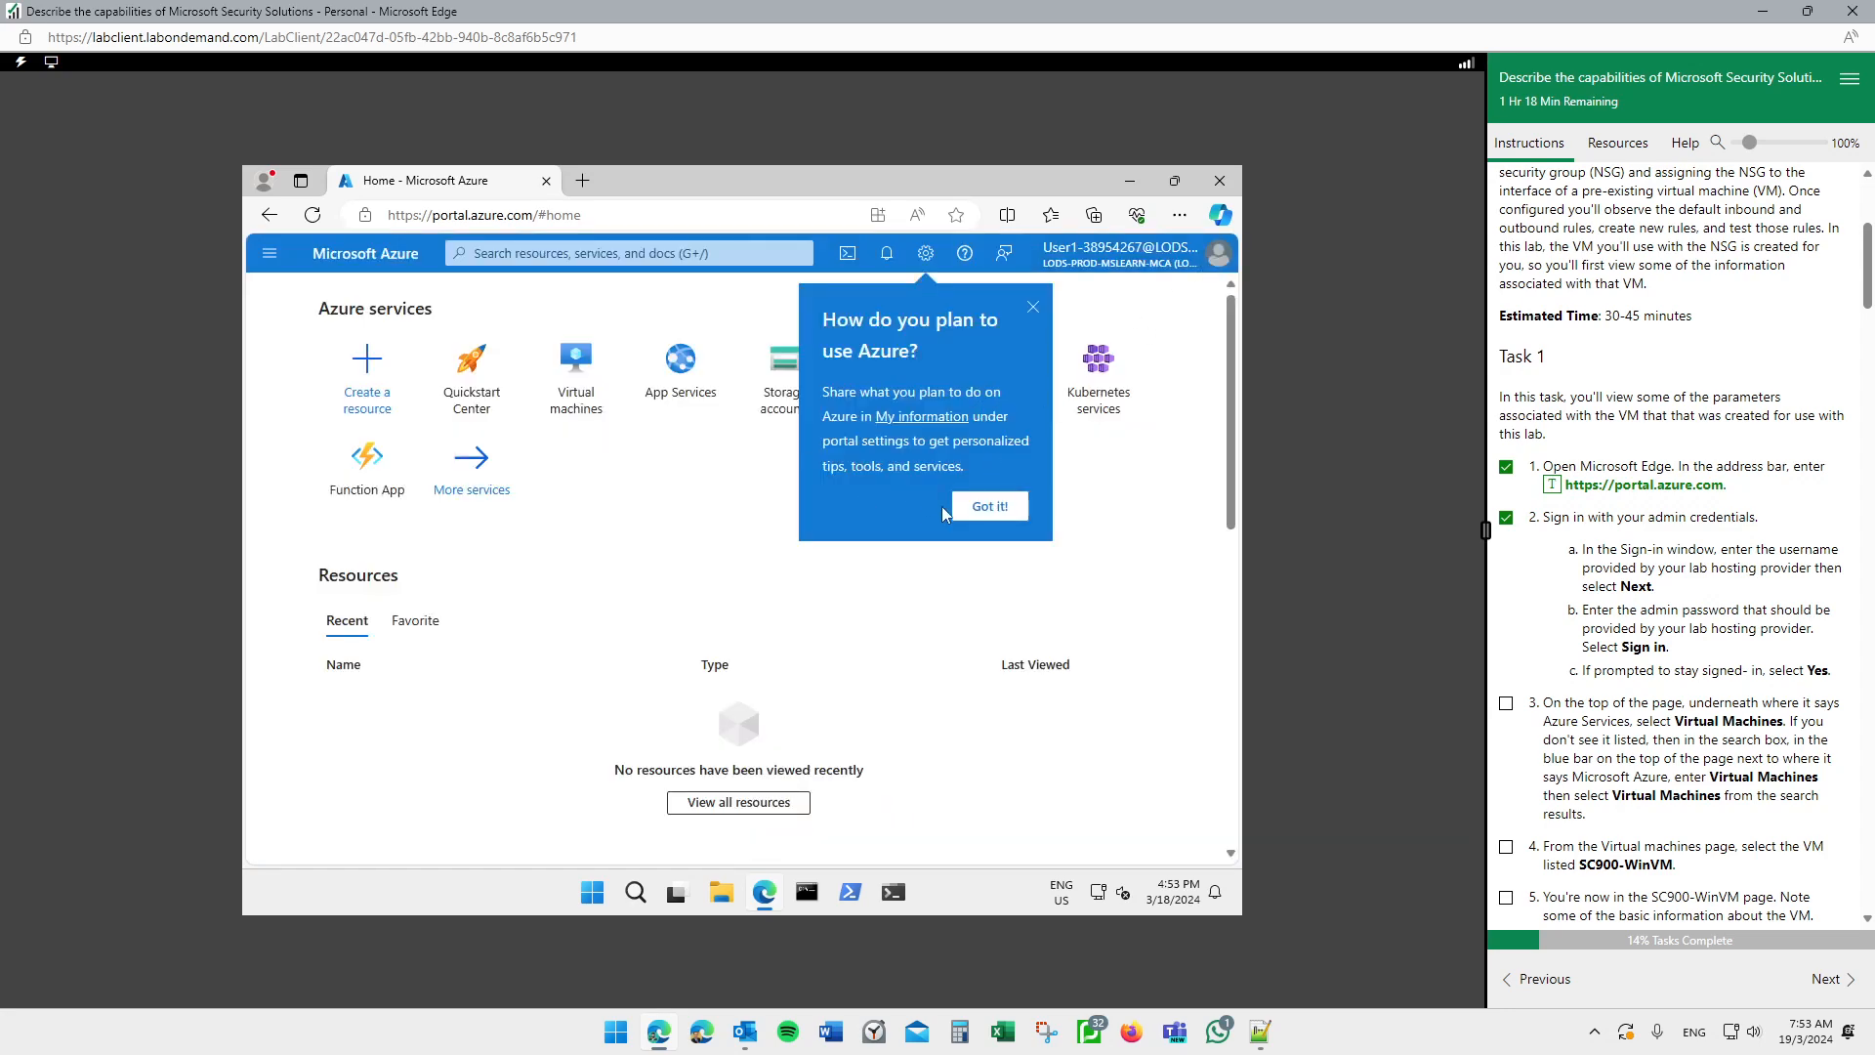
pyautogui.click(998, 505)
# Step: Check off Task 1 instruction 3 and open the Virtual machines service from the Azure home page
pyautogui.scroll(-2, 1658, 460)
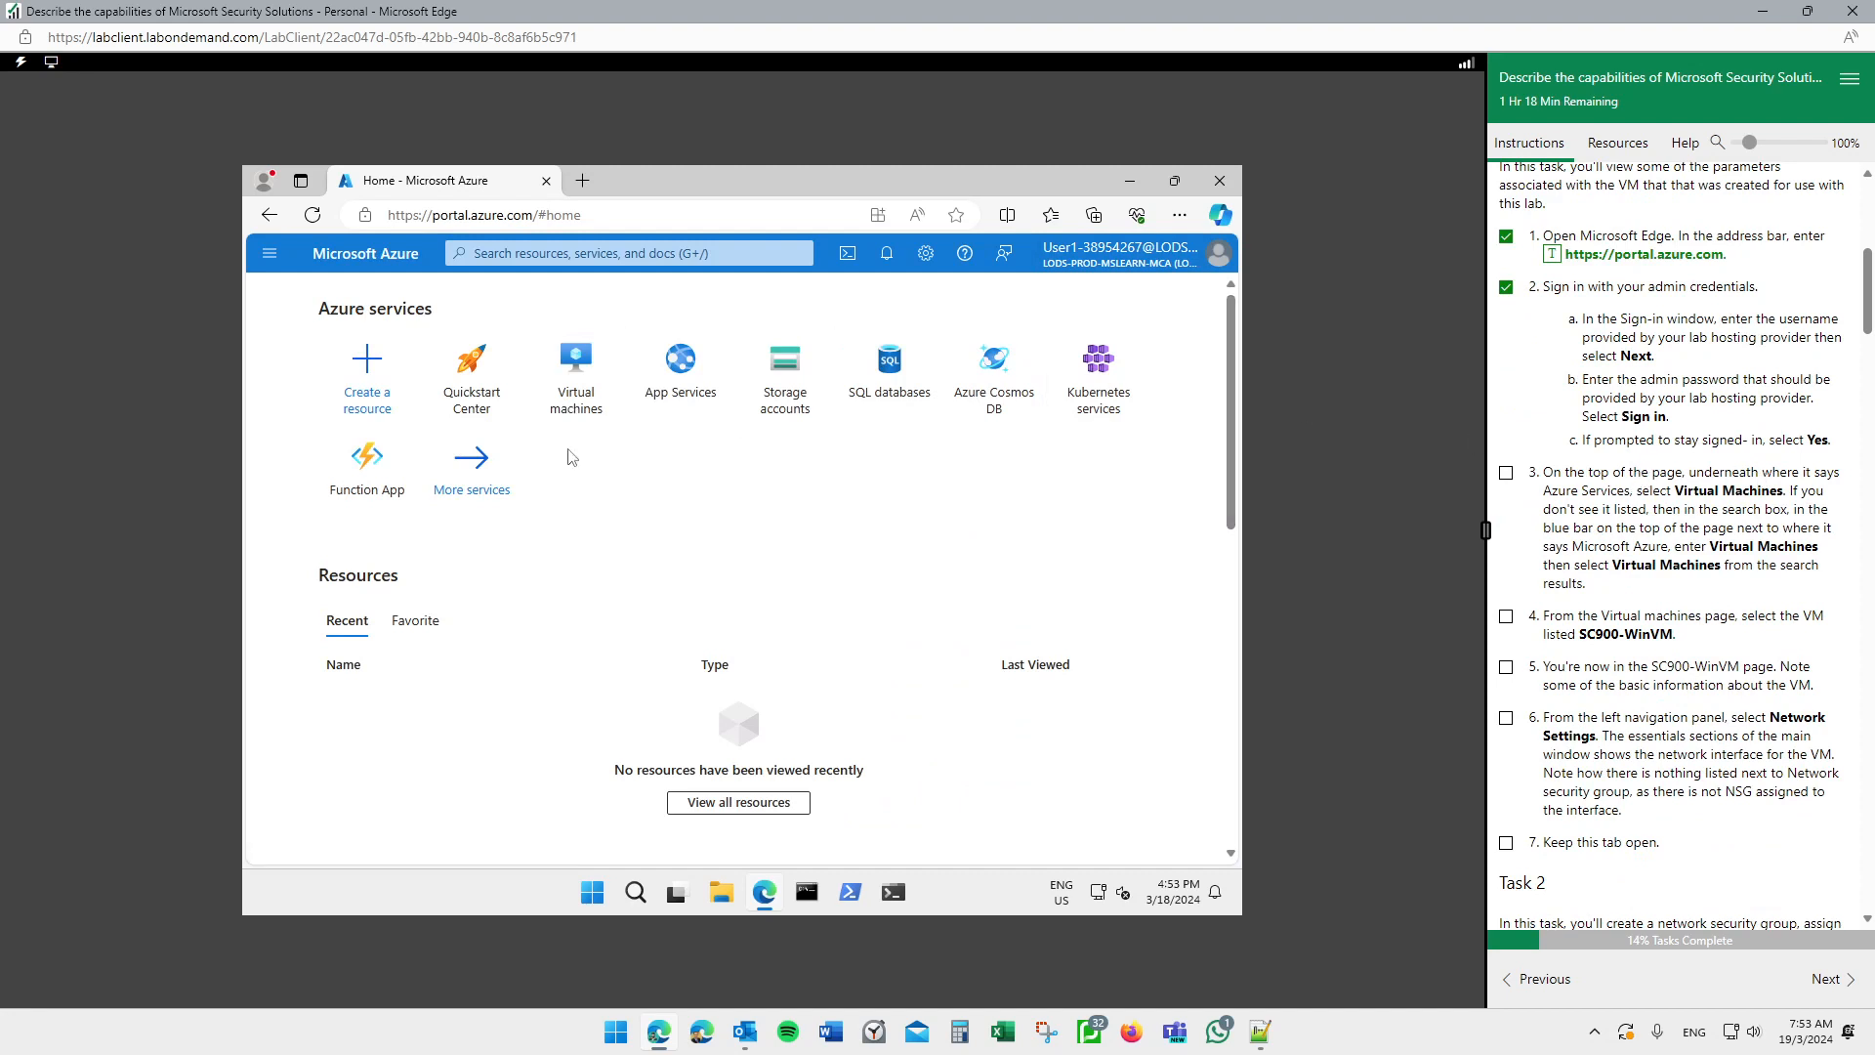
pyautogui.moveTo(606, 315)
pyautogui.mouseDown()
pyautogui.moveTo(543, 312)
pyautogui.moveTo(612, 451)
pyautogui.moveTo(637, 323)
pyautogui.mouseUp()
pyautogui.press('Escape')
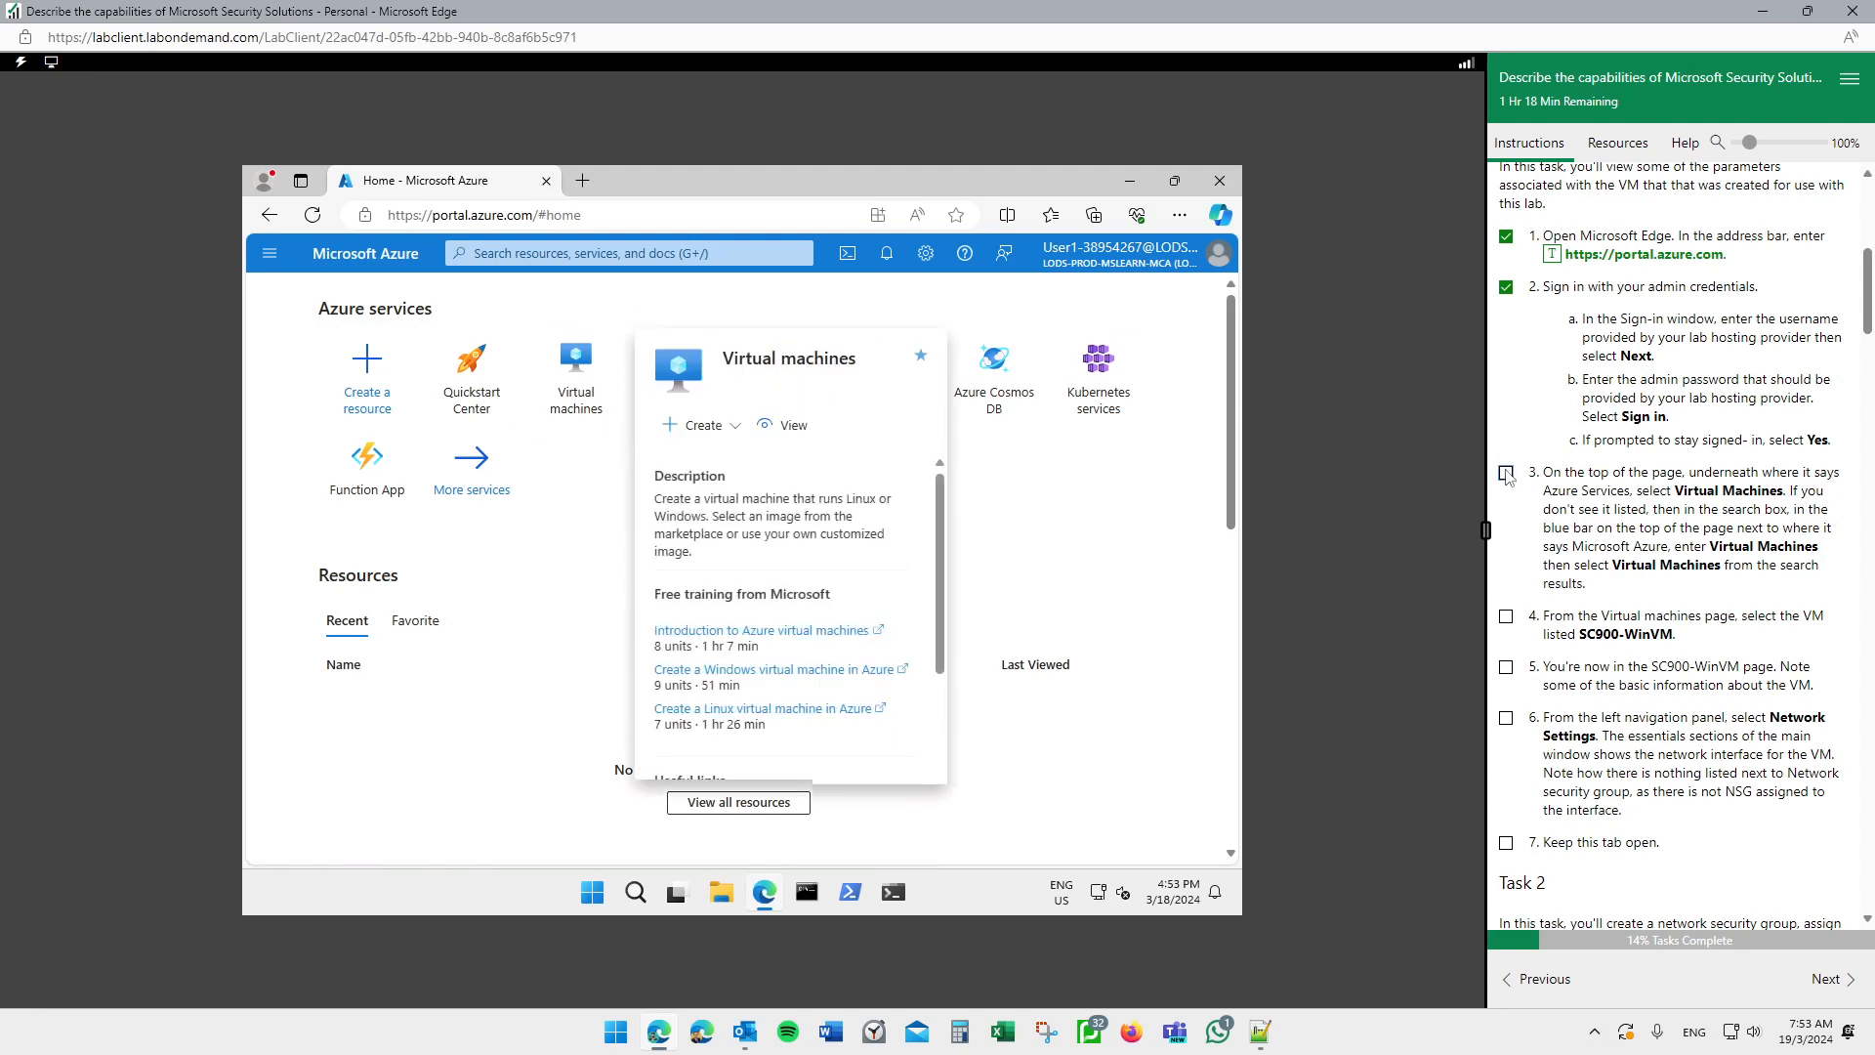
pyautogui.click(1506, 473)
pyautogui.click(586, 403)
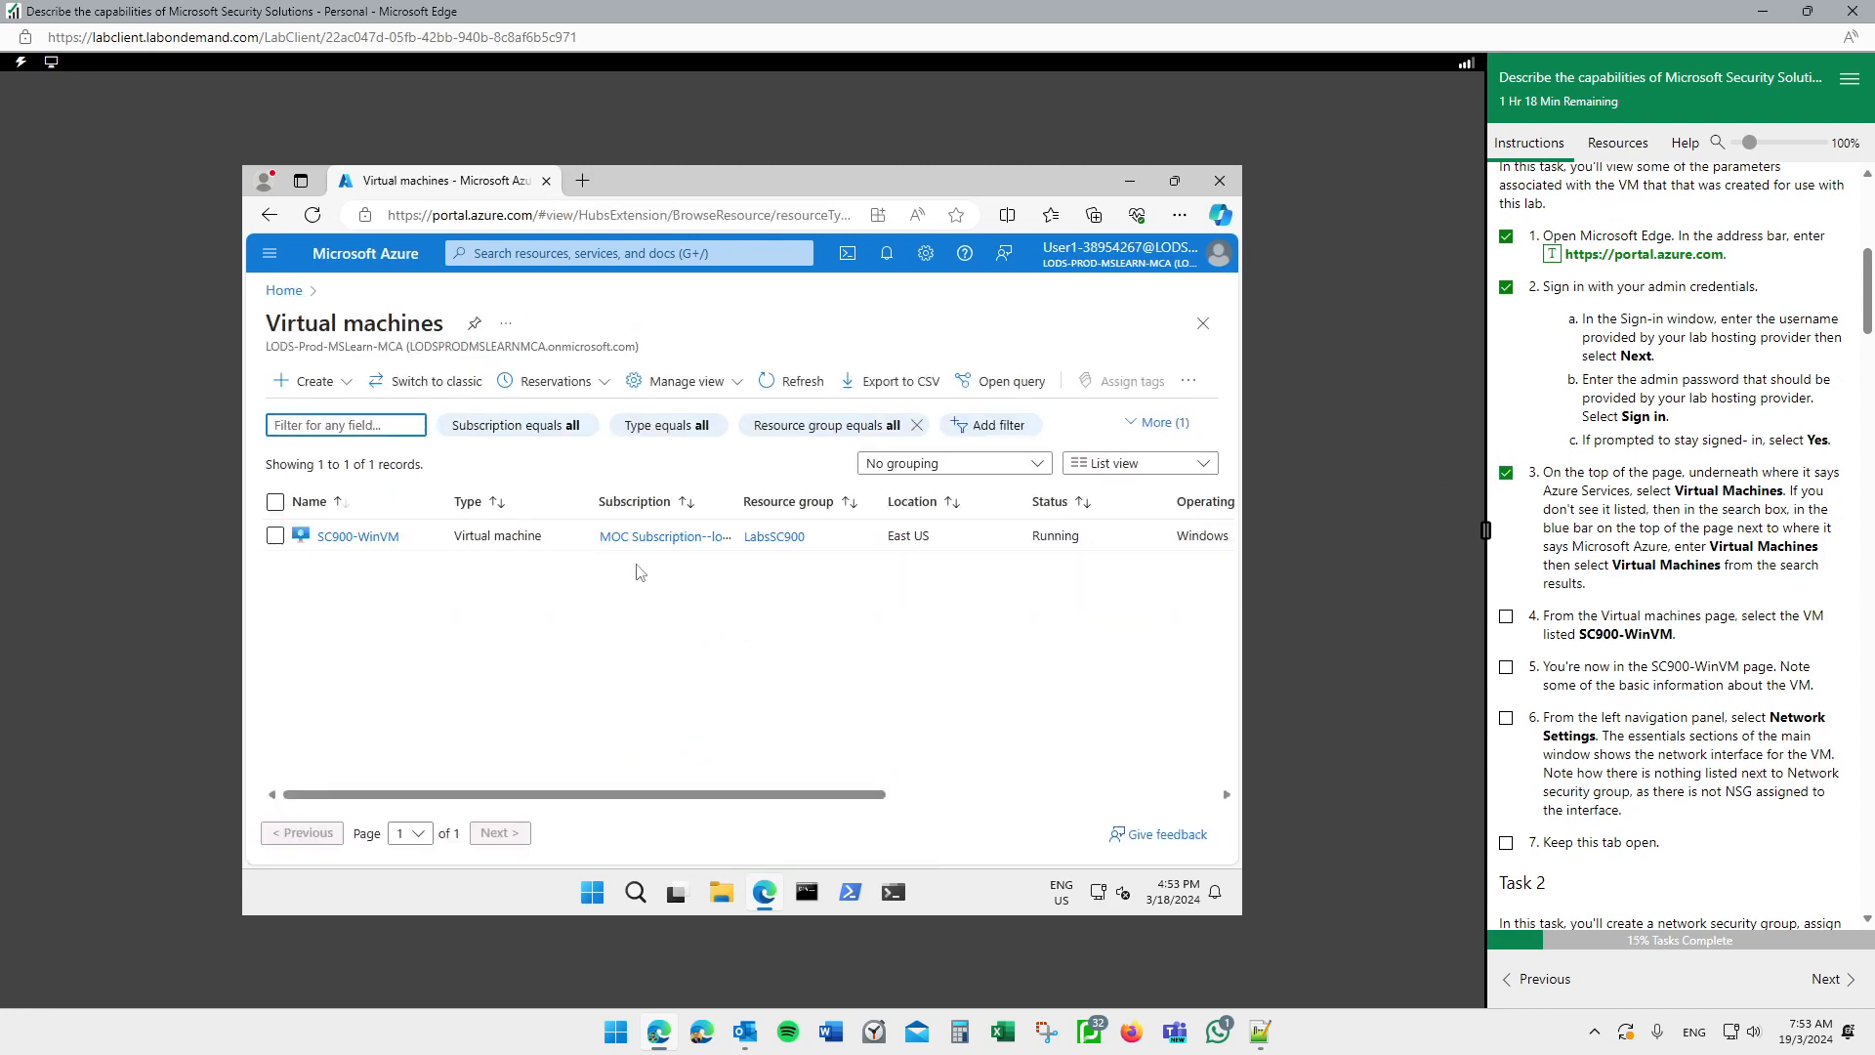
# Step: Open the SC900-WinVM virtual machine, check off Task 1 instructions 4 and 5, and look through its basic information
pyautogui.moveTo(319, 608)
pyautogui.mouseDown()
pyautogui.moveTo(330, 535)
pyautogui.moveTo(350, 564)
pyautogui.mouseUp()
pyautogui.press('Escape')
pyautogui.click(365, 539)
pyautogui.click(1506, 616)
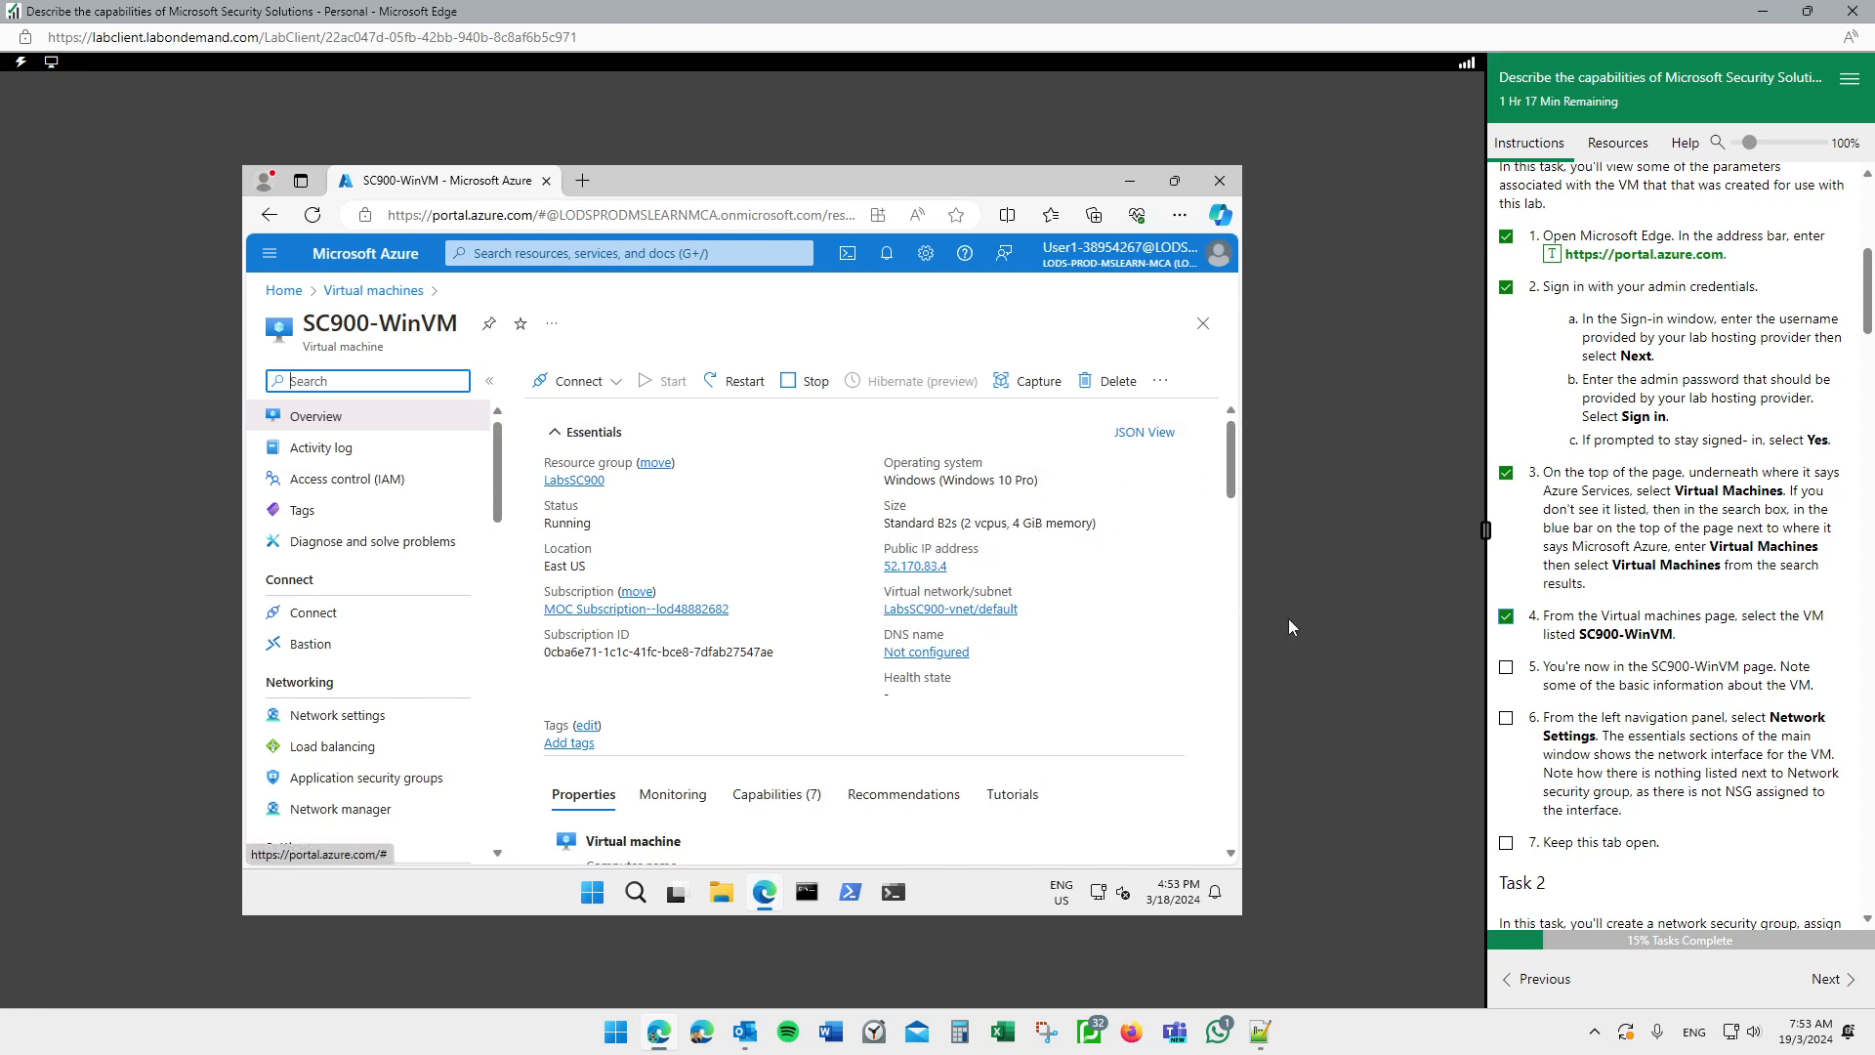
pyautogui.click(1506, 668)
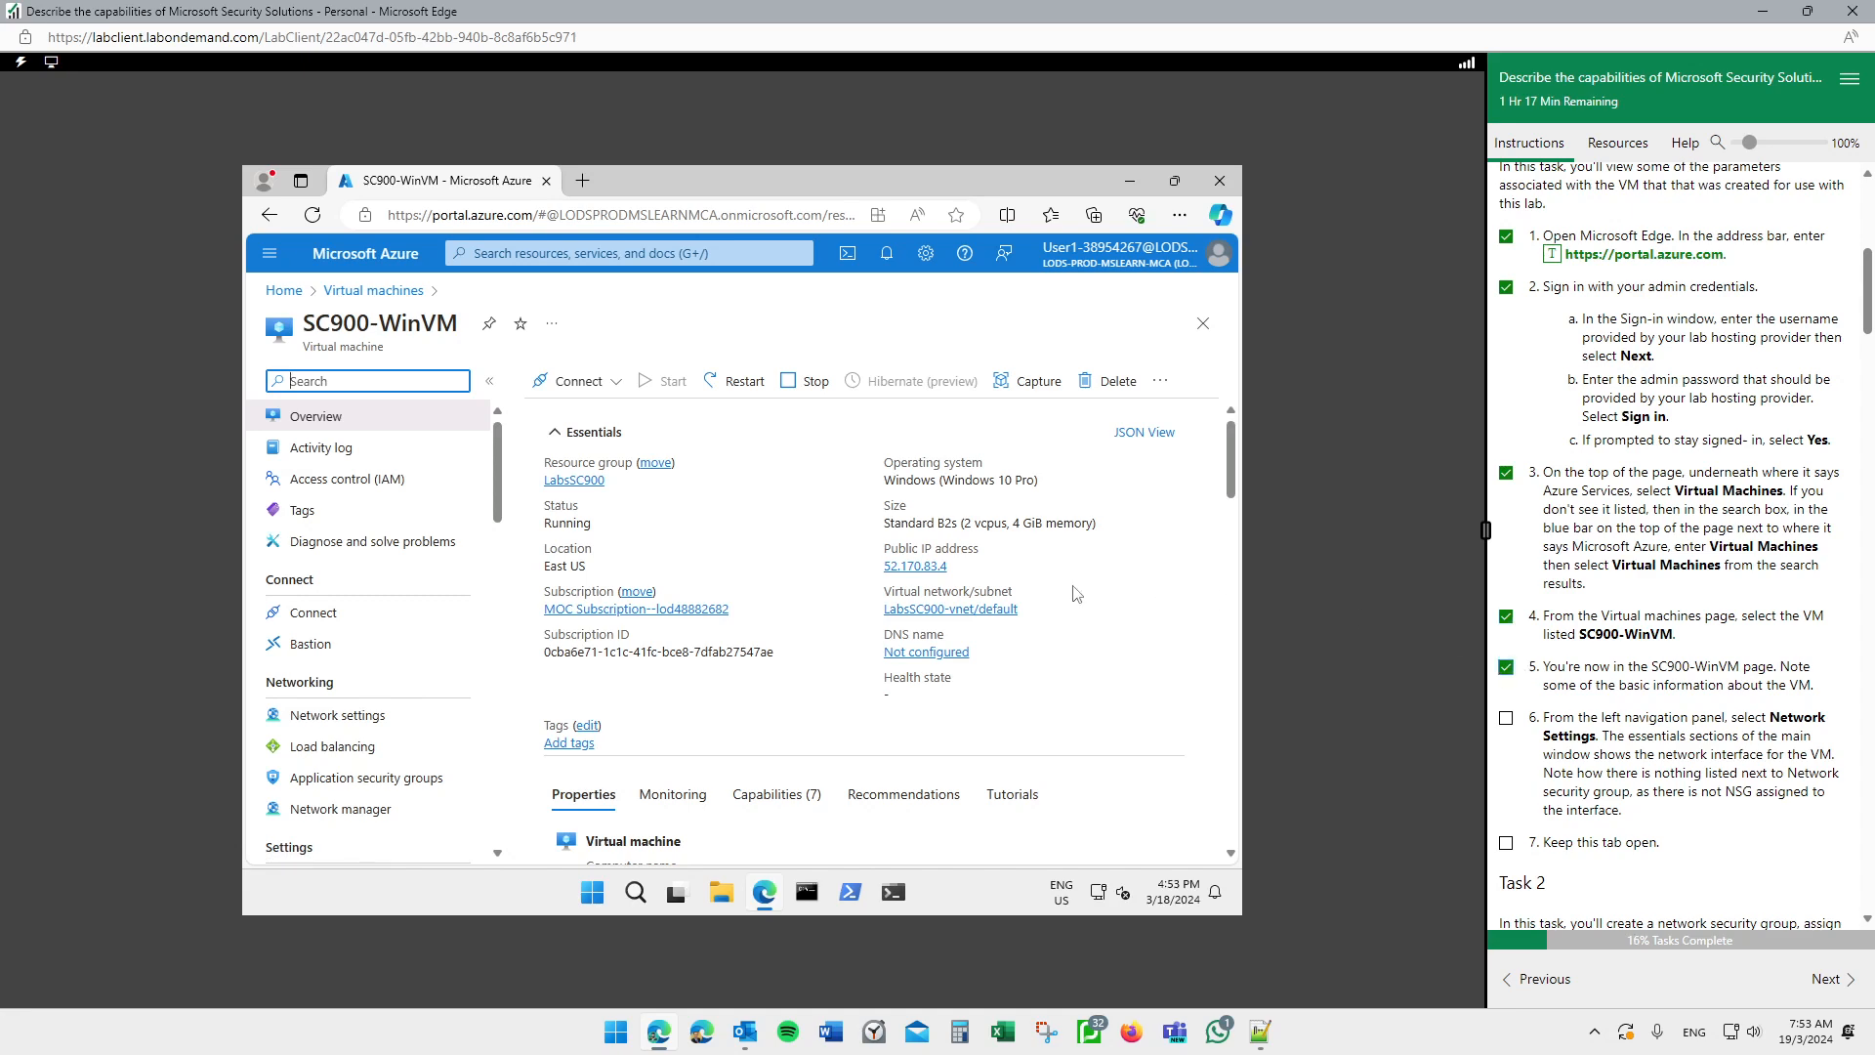
pyautogui.scroll(-3, 823, 595)
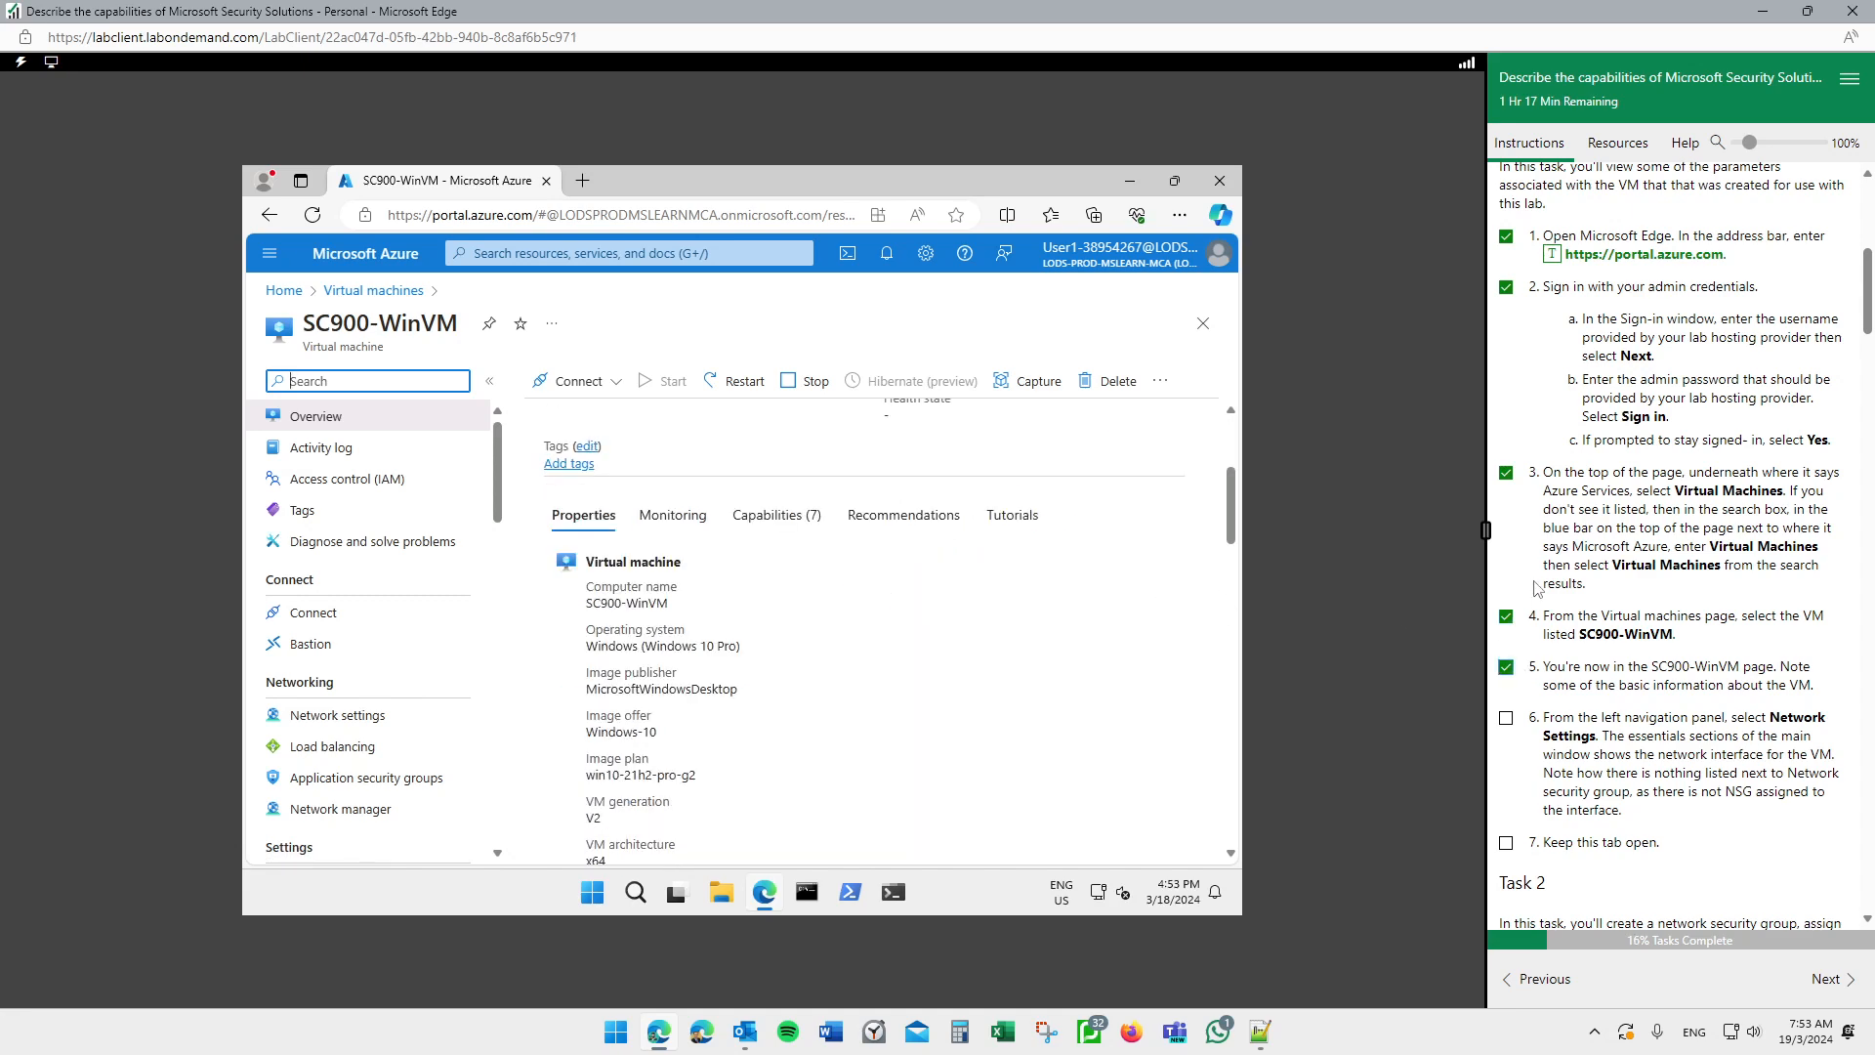
# Step: Open the Network settings of SC900-WinVM and check off Task 1 instruction 6
pyautogui.scroll(-1, 1665, 613)
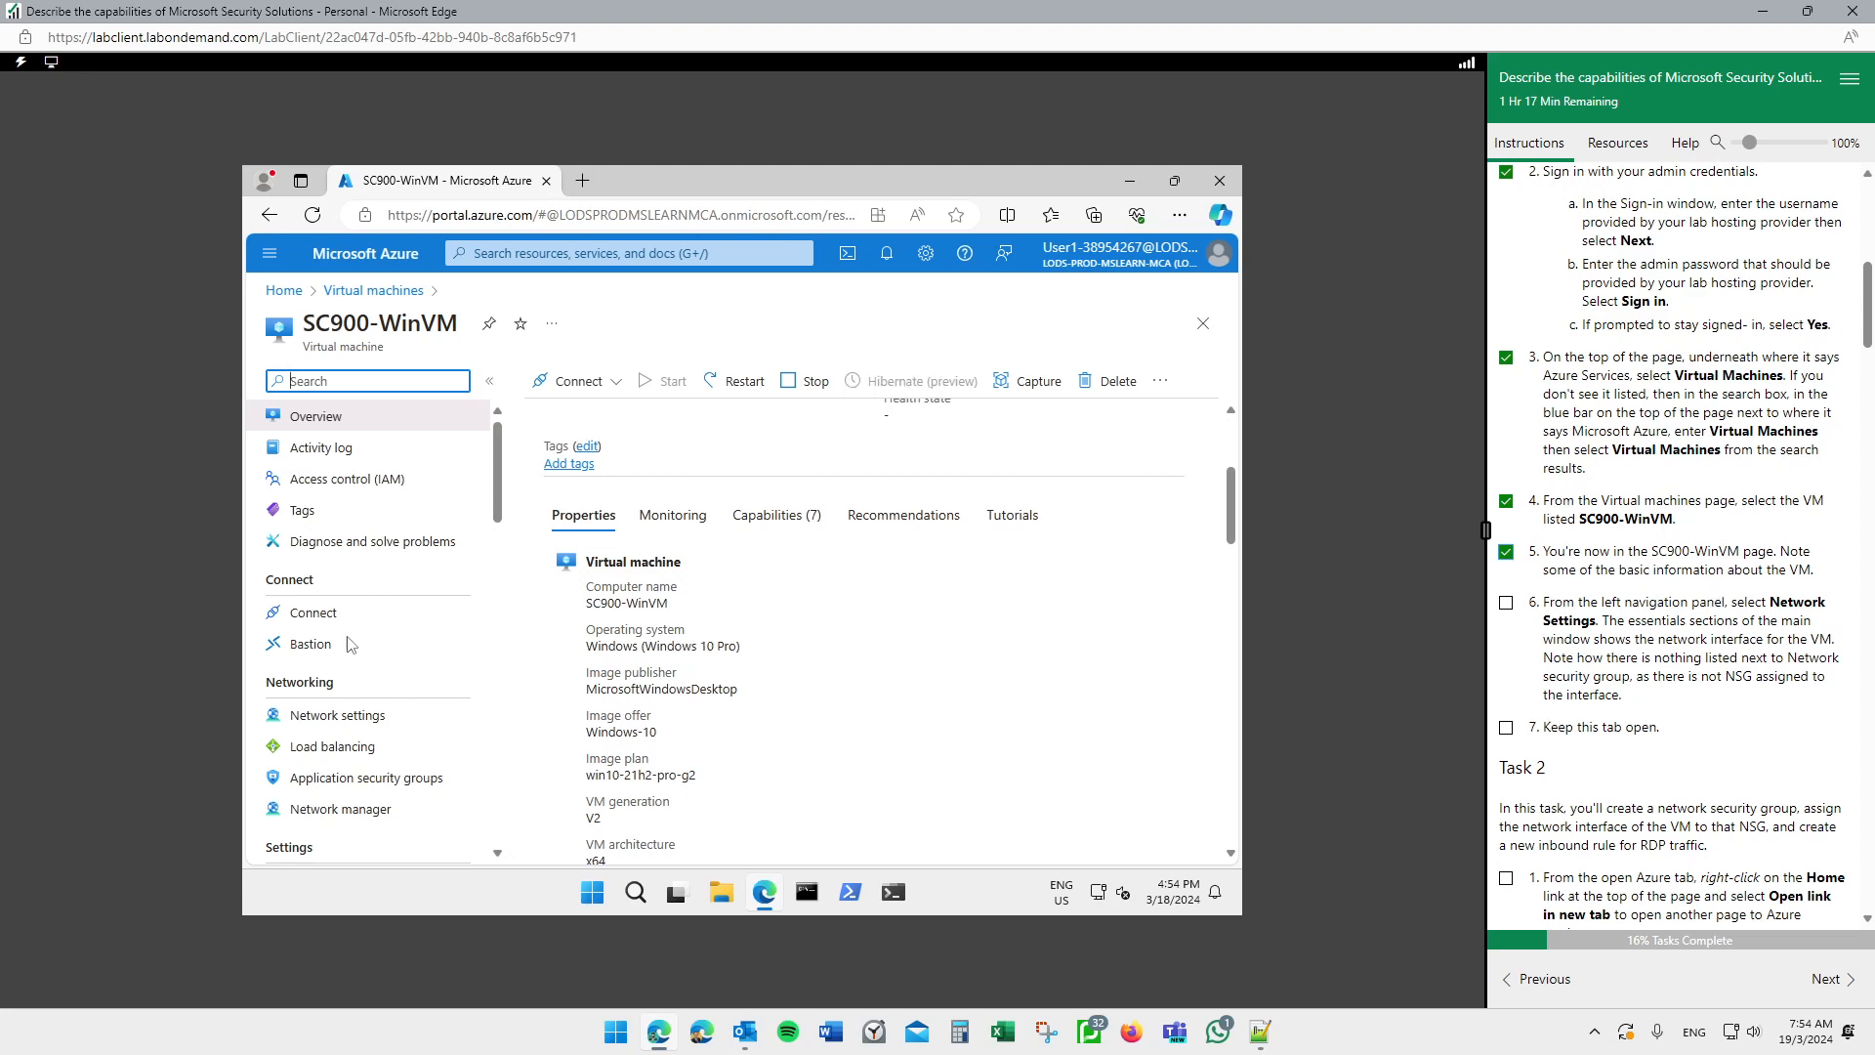
pyautogui.click(342, 715)
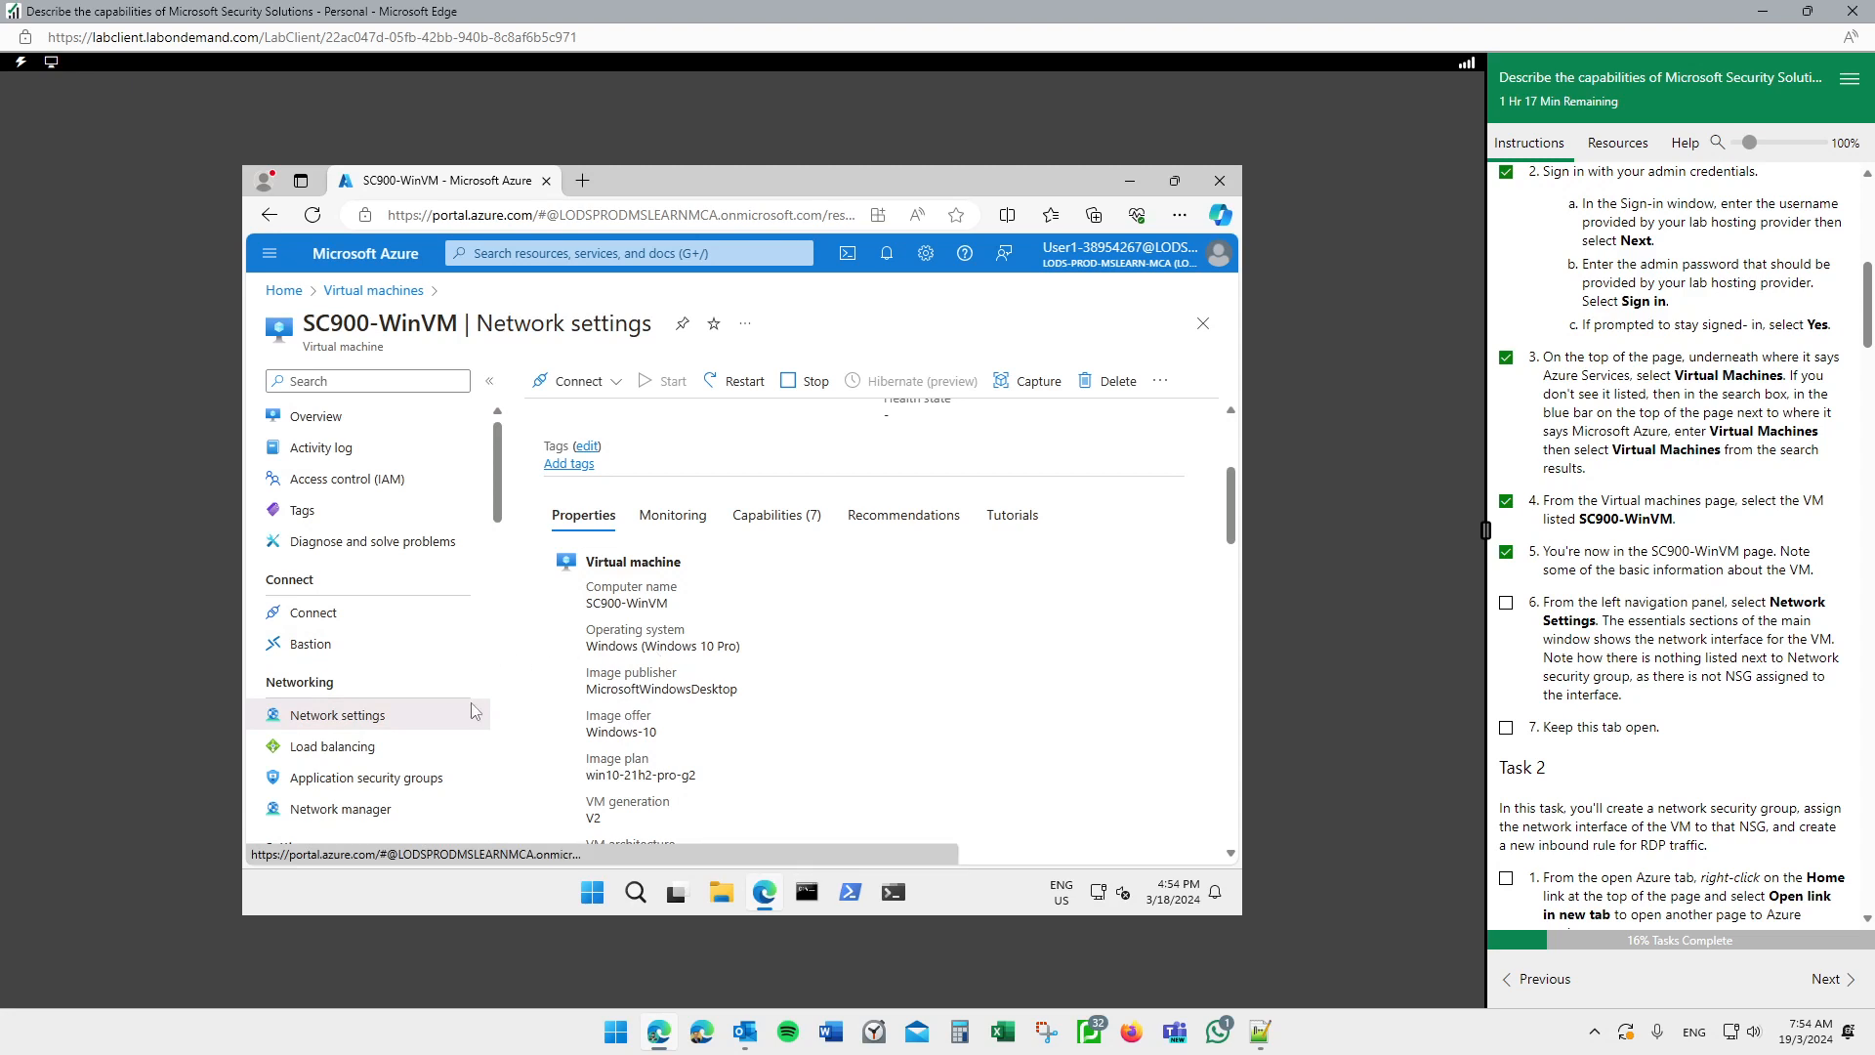
pyautogui.moveTo(411, 677)
pyautogui.mouseDown()
pyautogui.moveTo(398, 747)
pyautogui.moveTo(431, 711)
pyautogui.mouseUp()
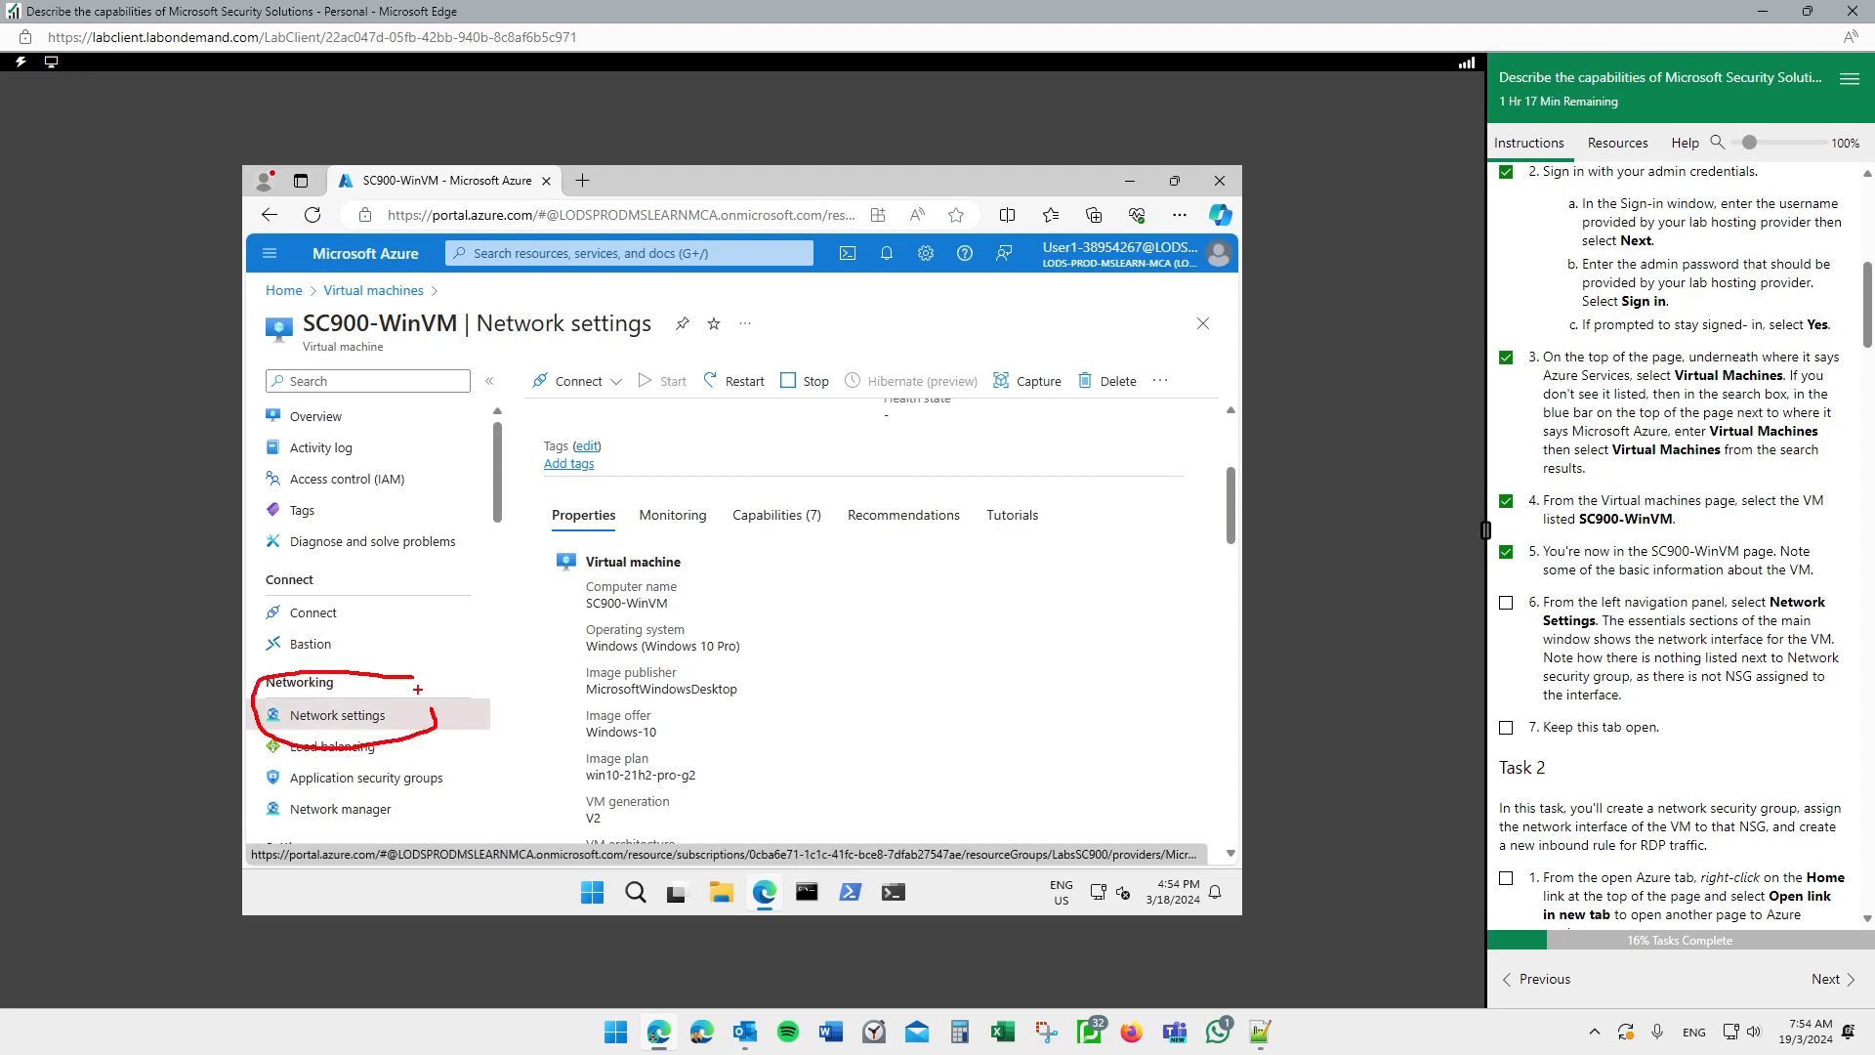
pyautogui.click(1506, 603)
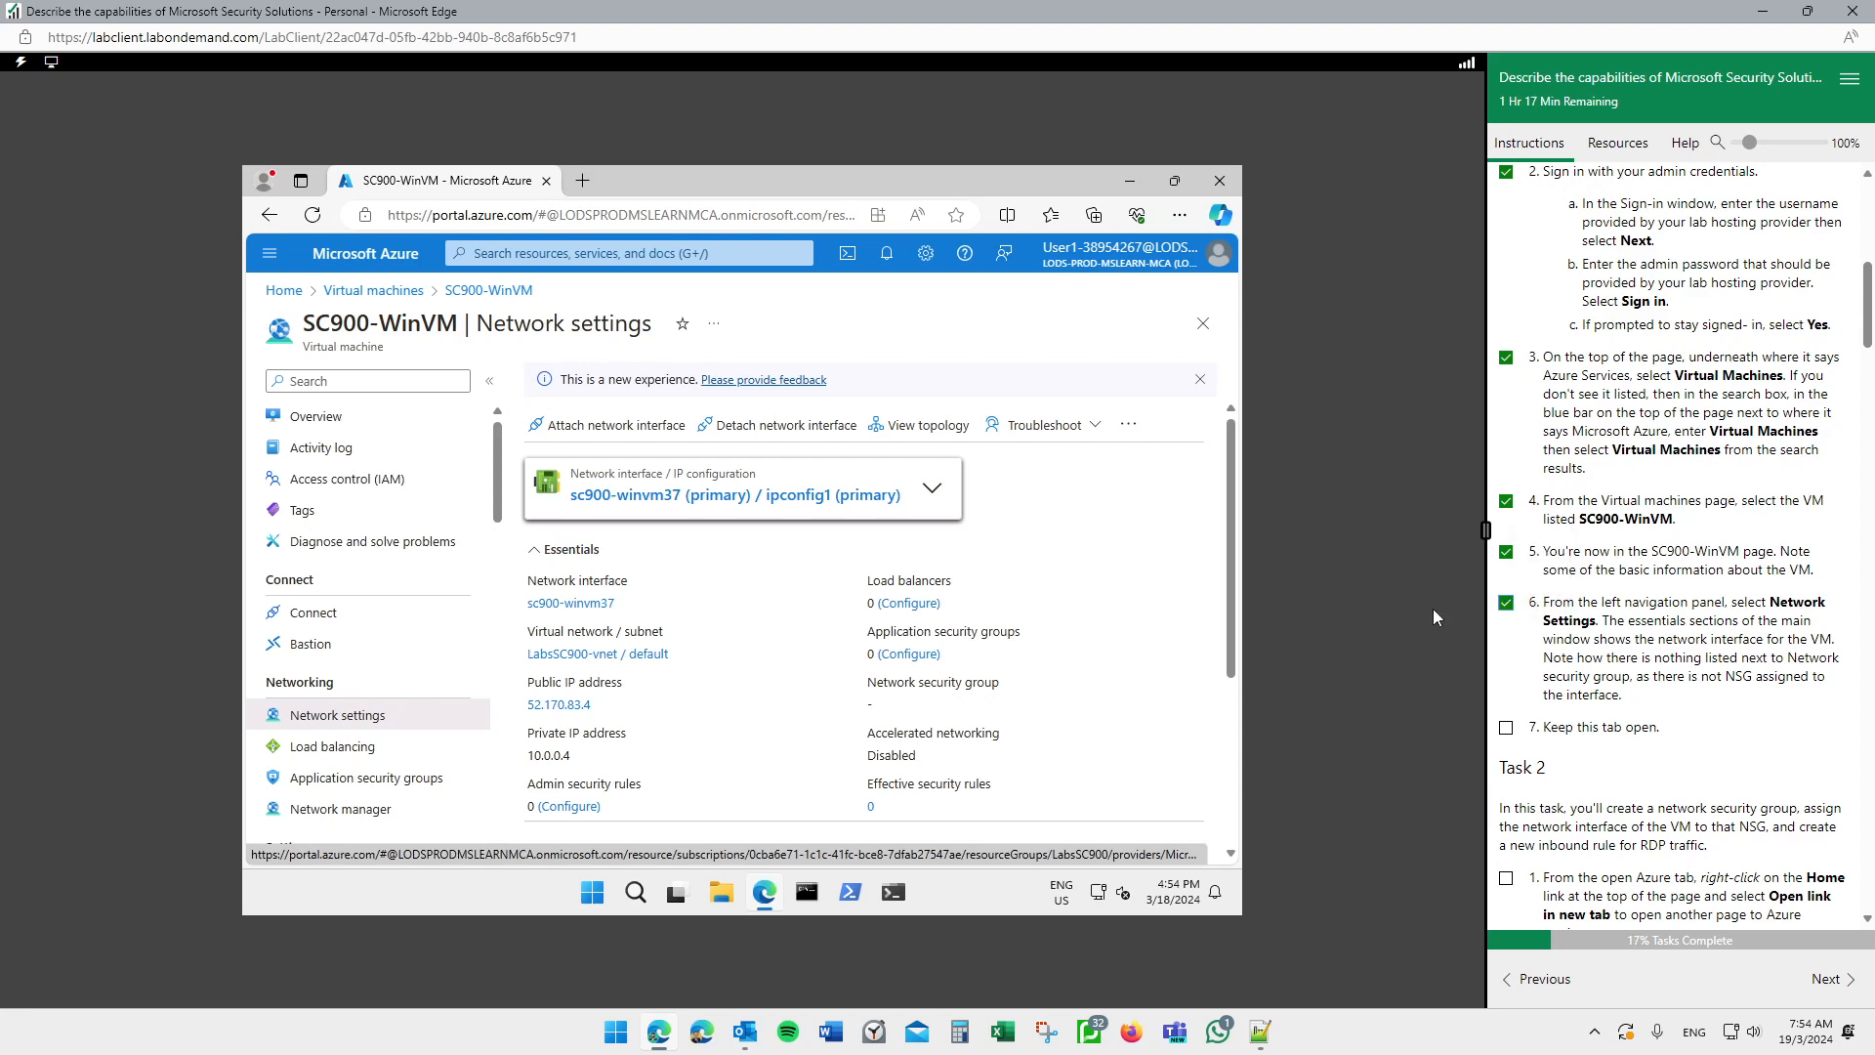
# Step: Review the network interface essentials of SC900-WinVM and check off Task 1 instruction 7
pyautogui.scroll(-5, 790, 580)
pyautogui.scroll(5, 796, 579)
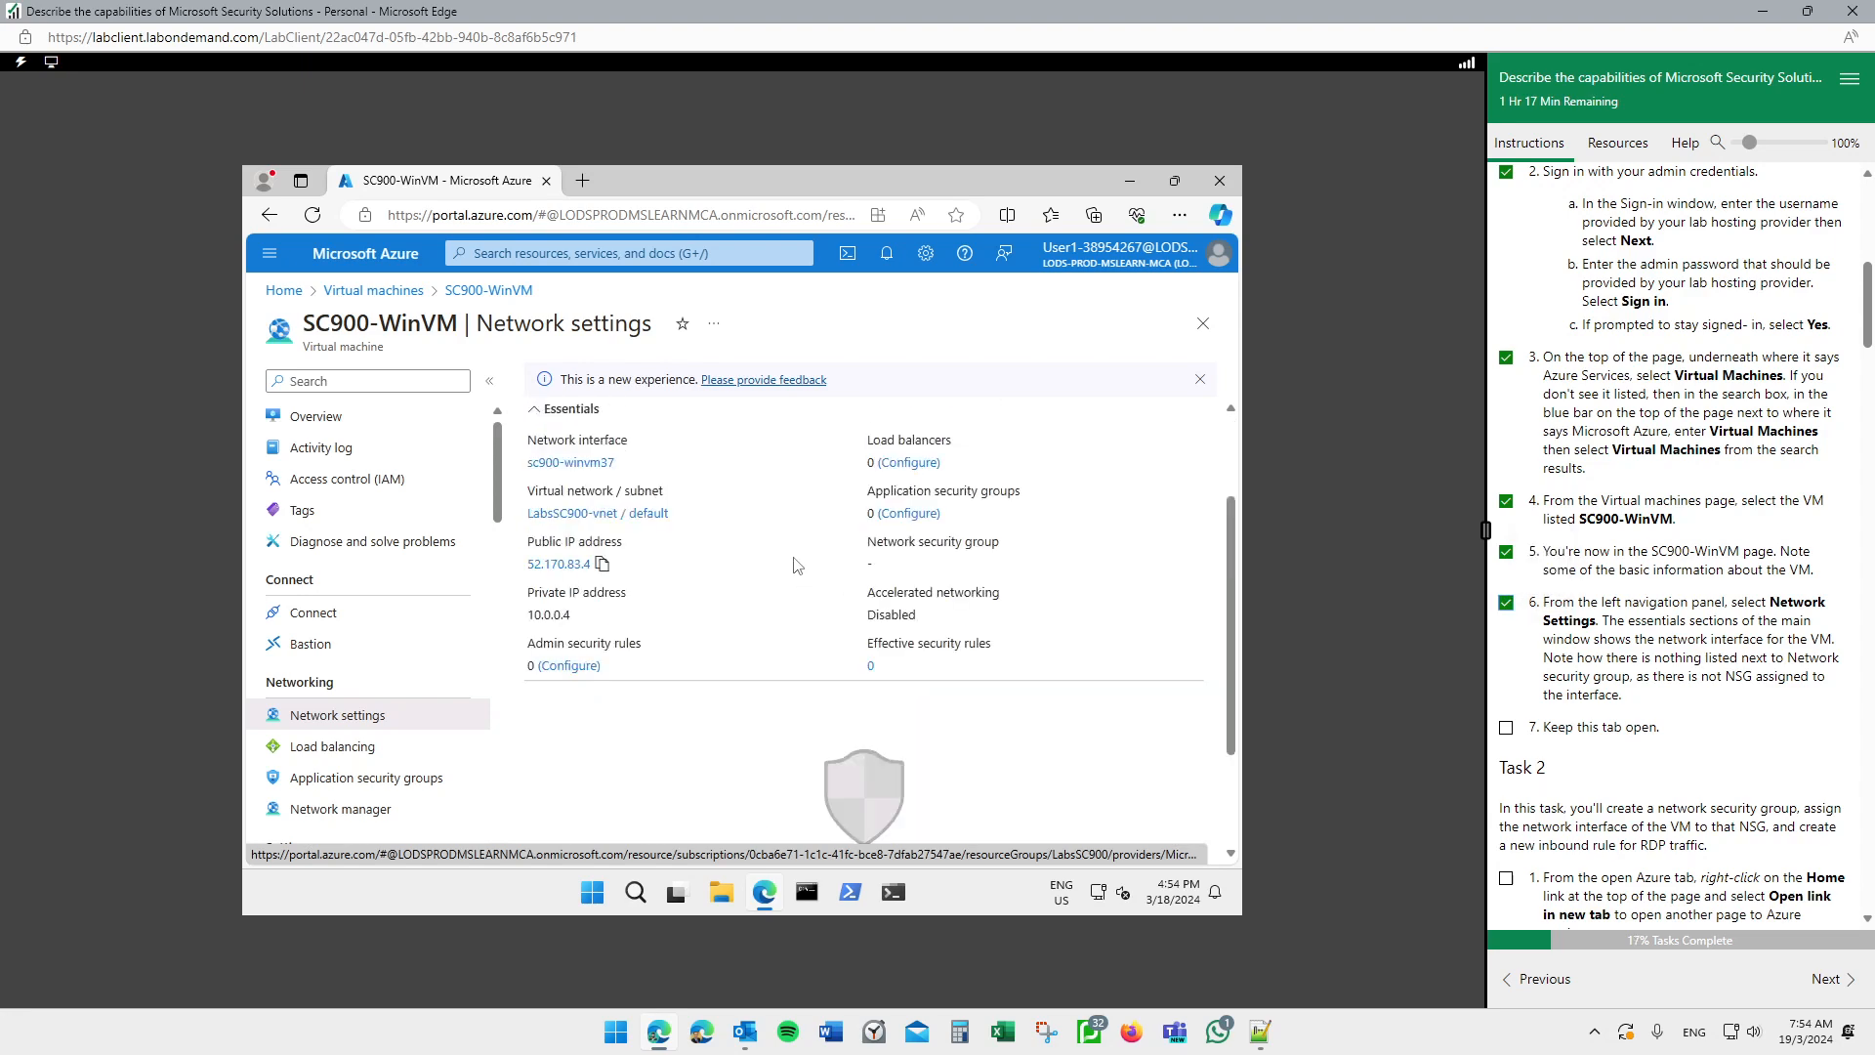
pyautogui.scroll(-2, 1563, 568)
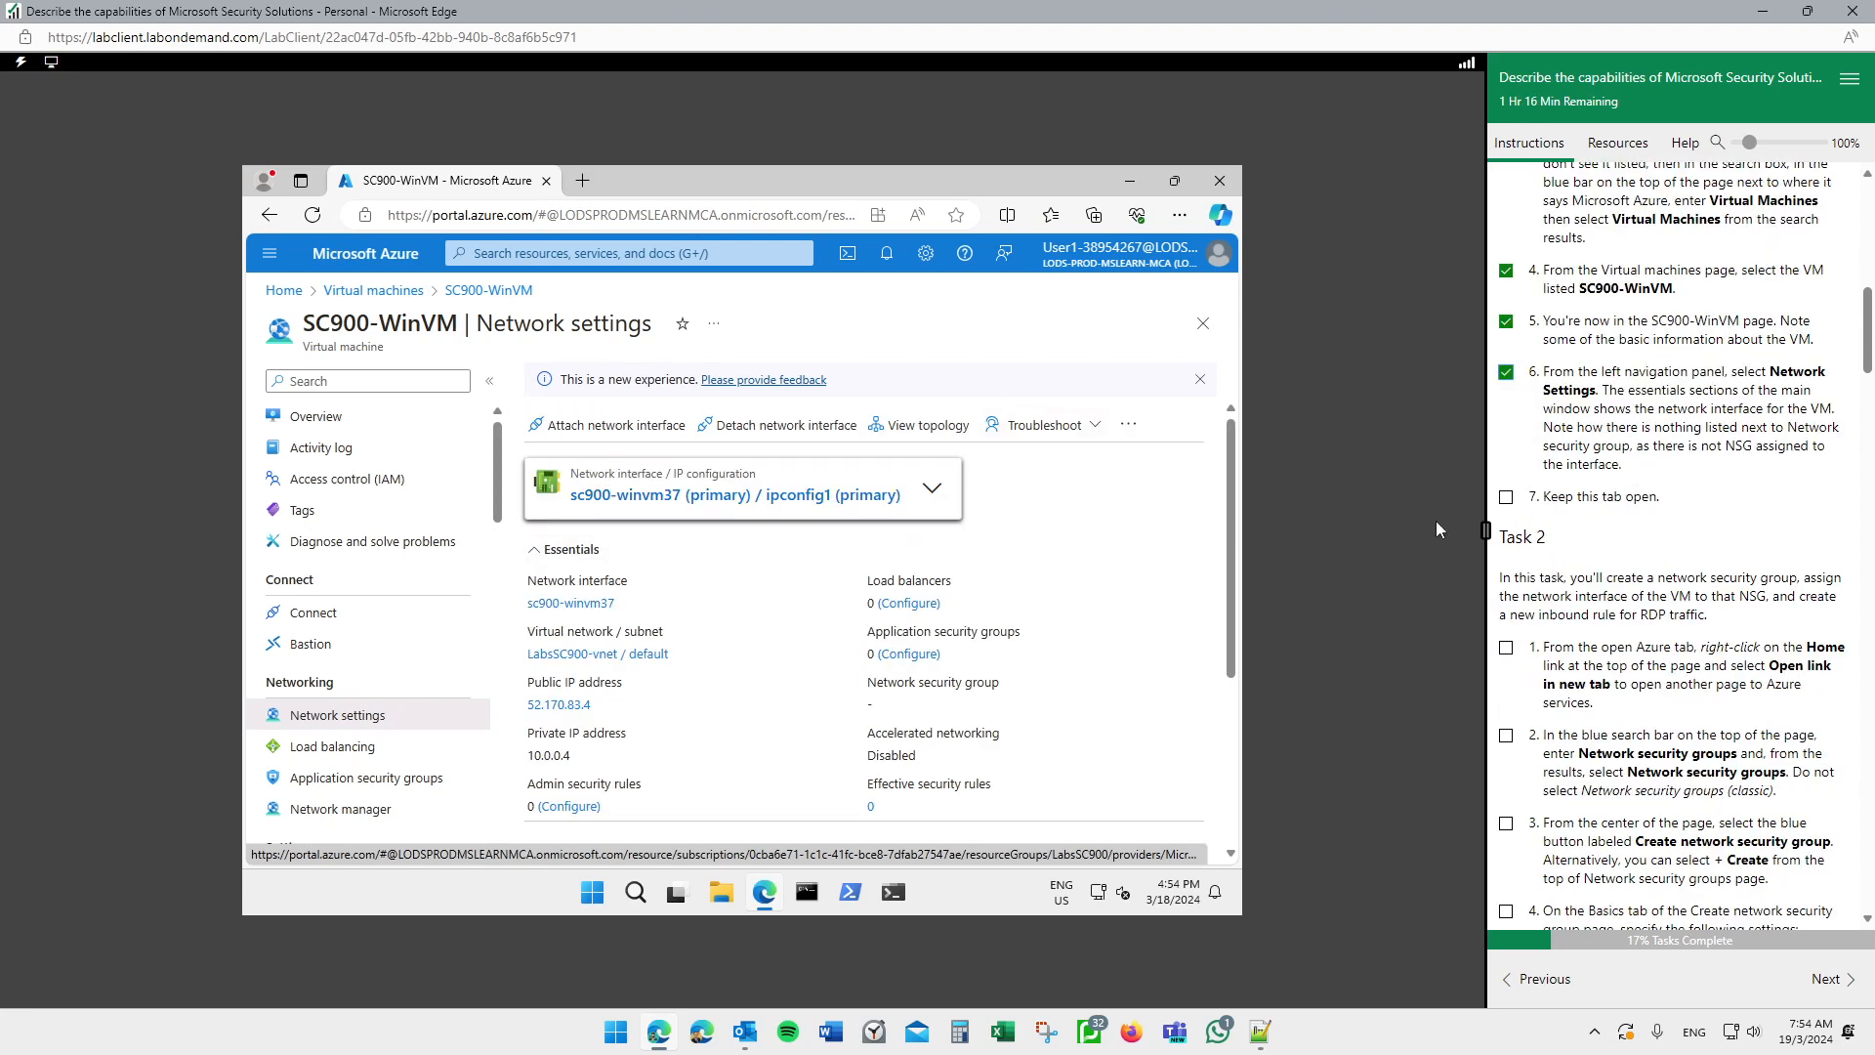
pyautogui.click(1506, 496)
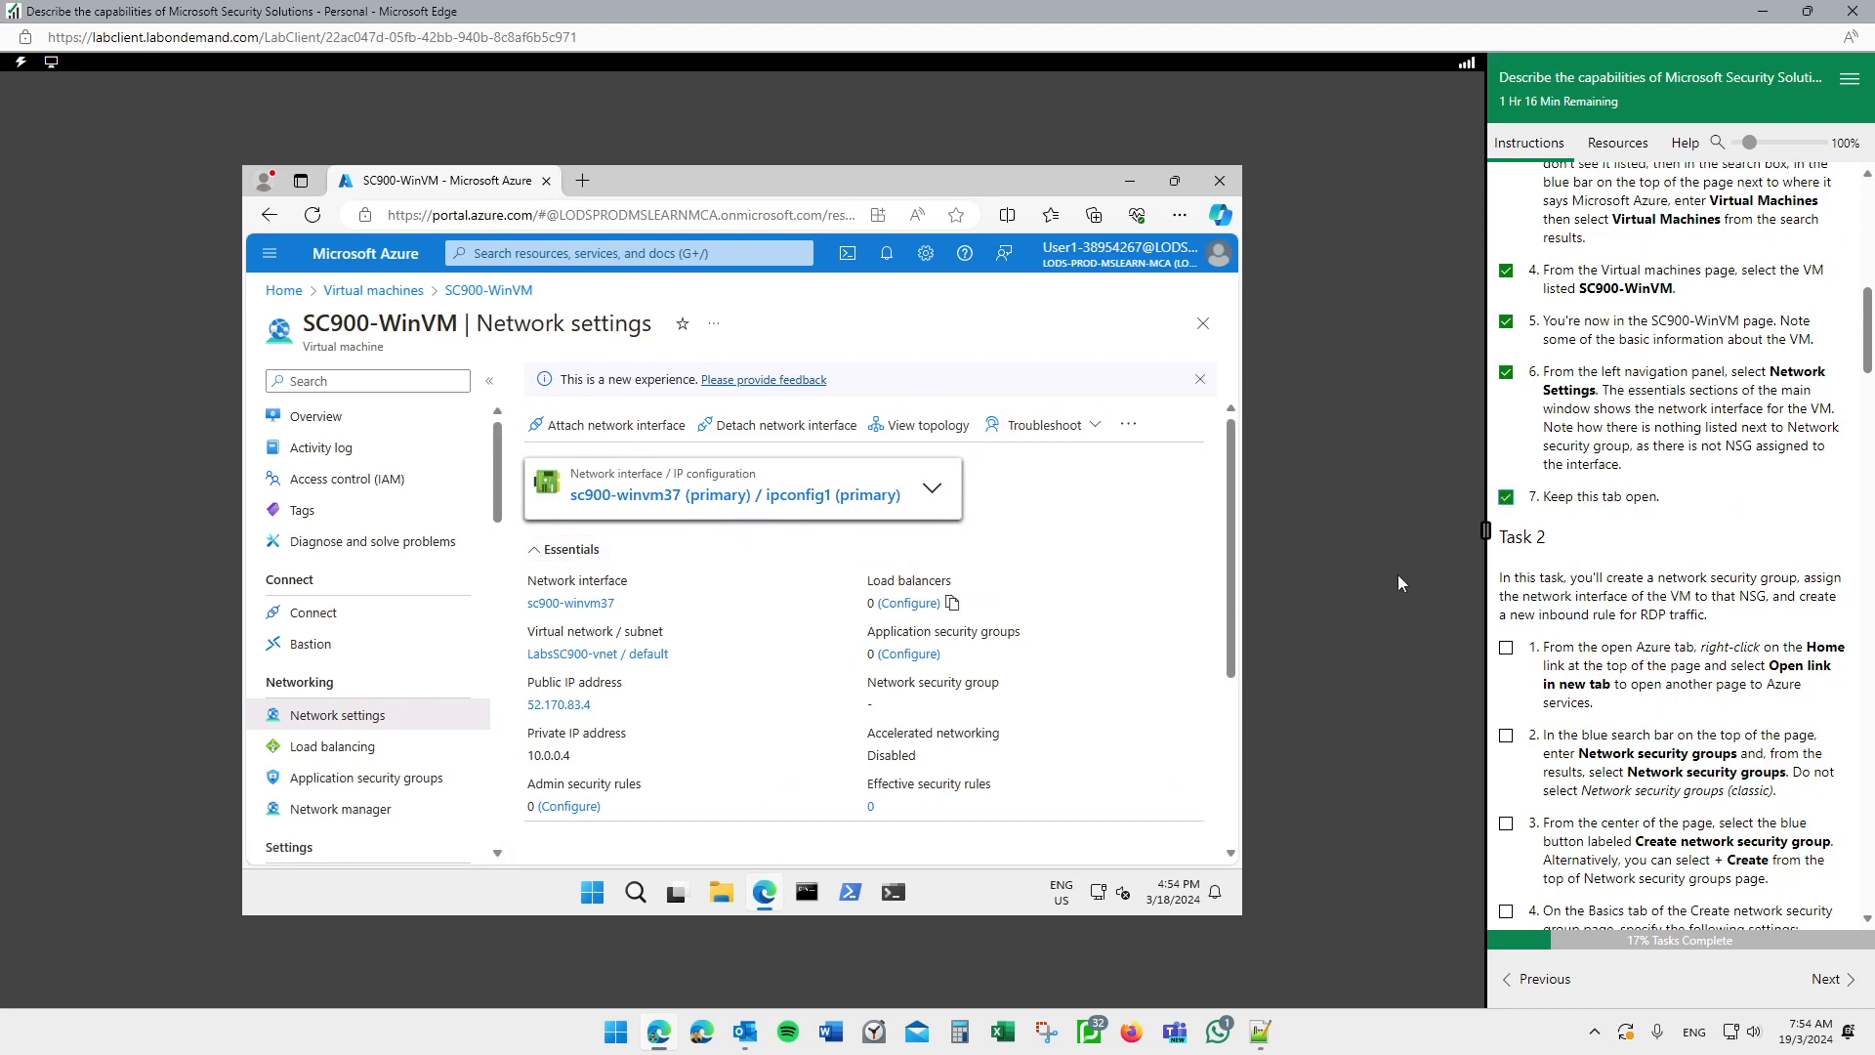
pyautogui.scroll(3, 1585, 470)
pyautogui.scroll(-5, 1585, 470)
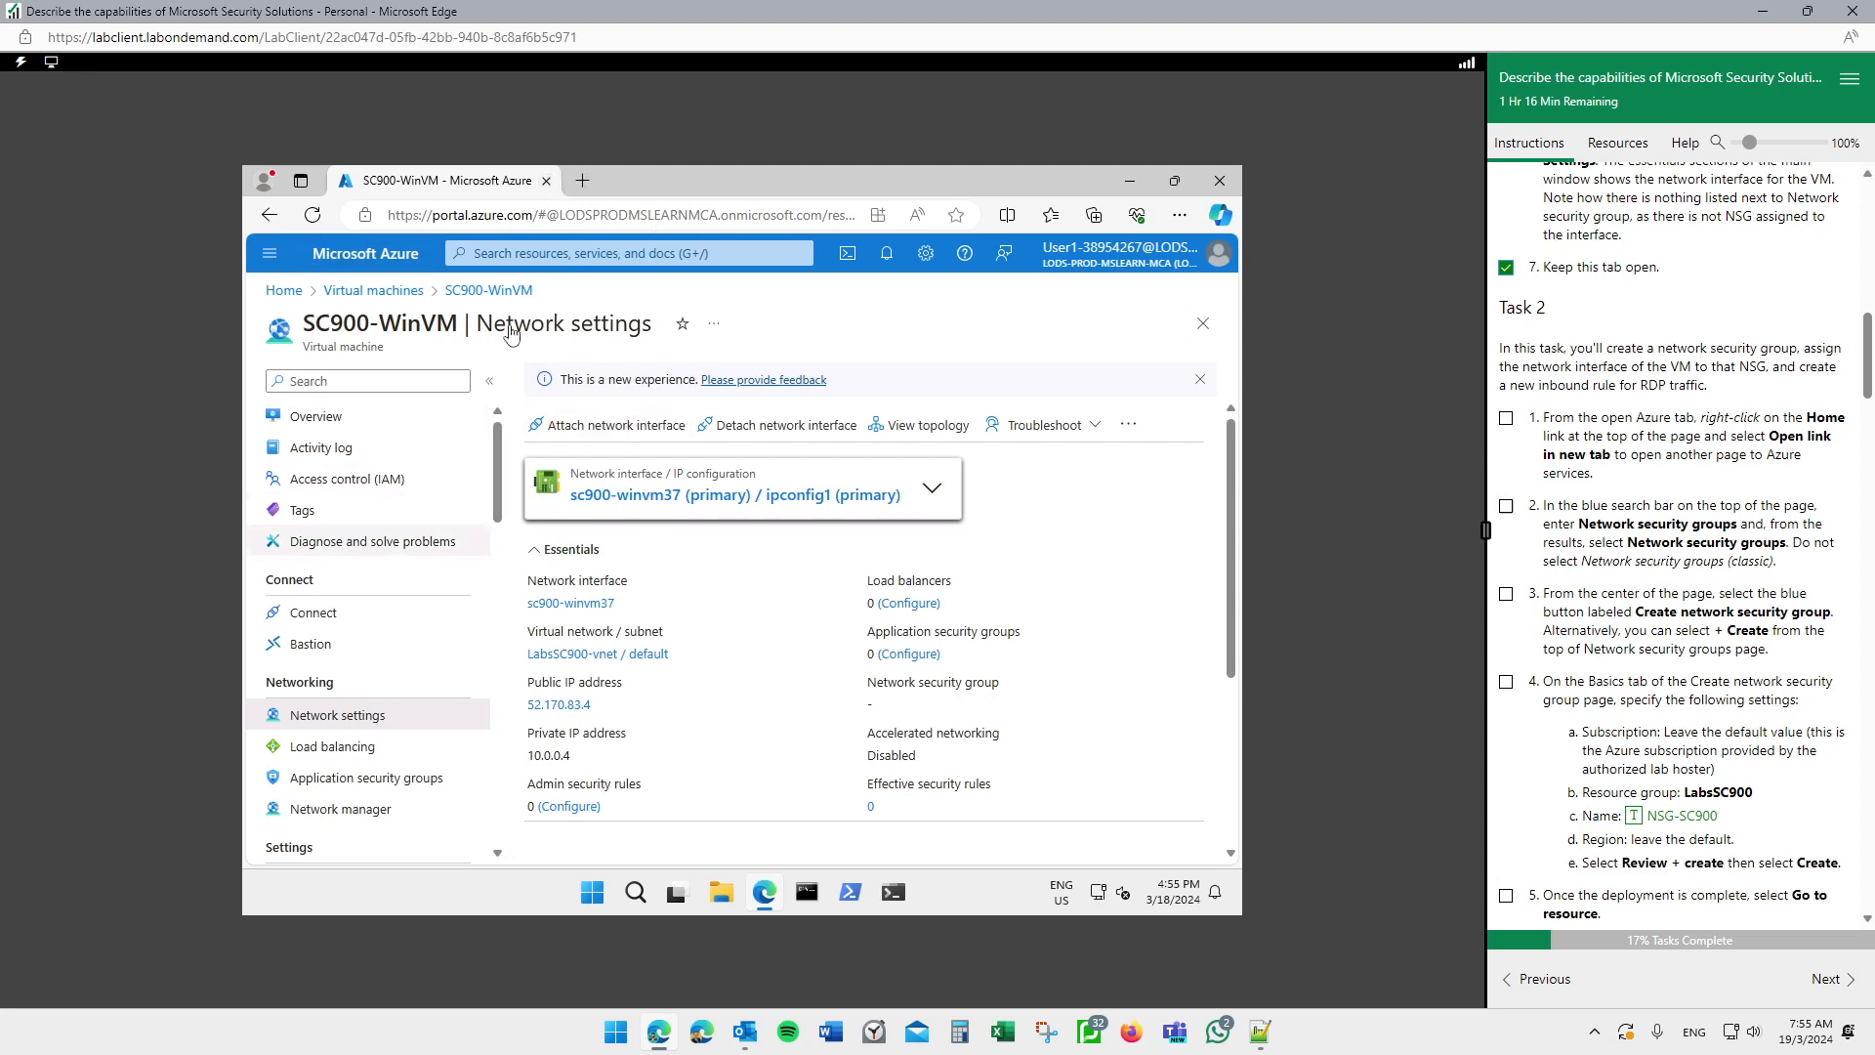
pyautogui.click(583, 182)
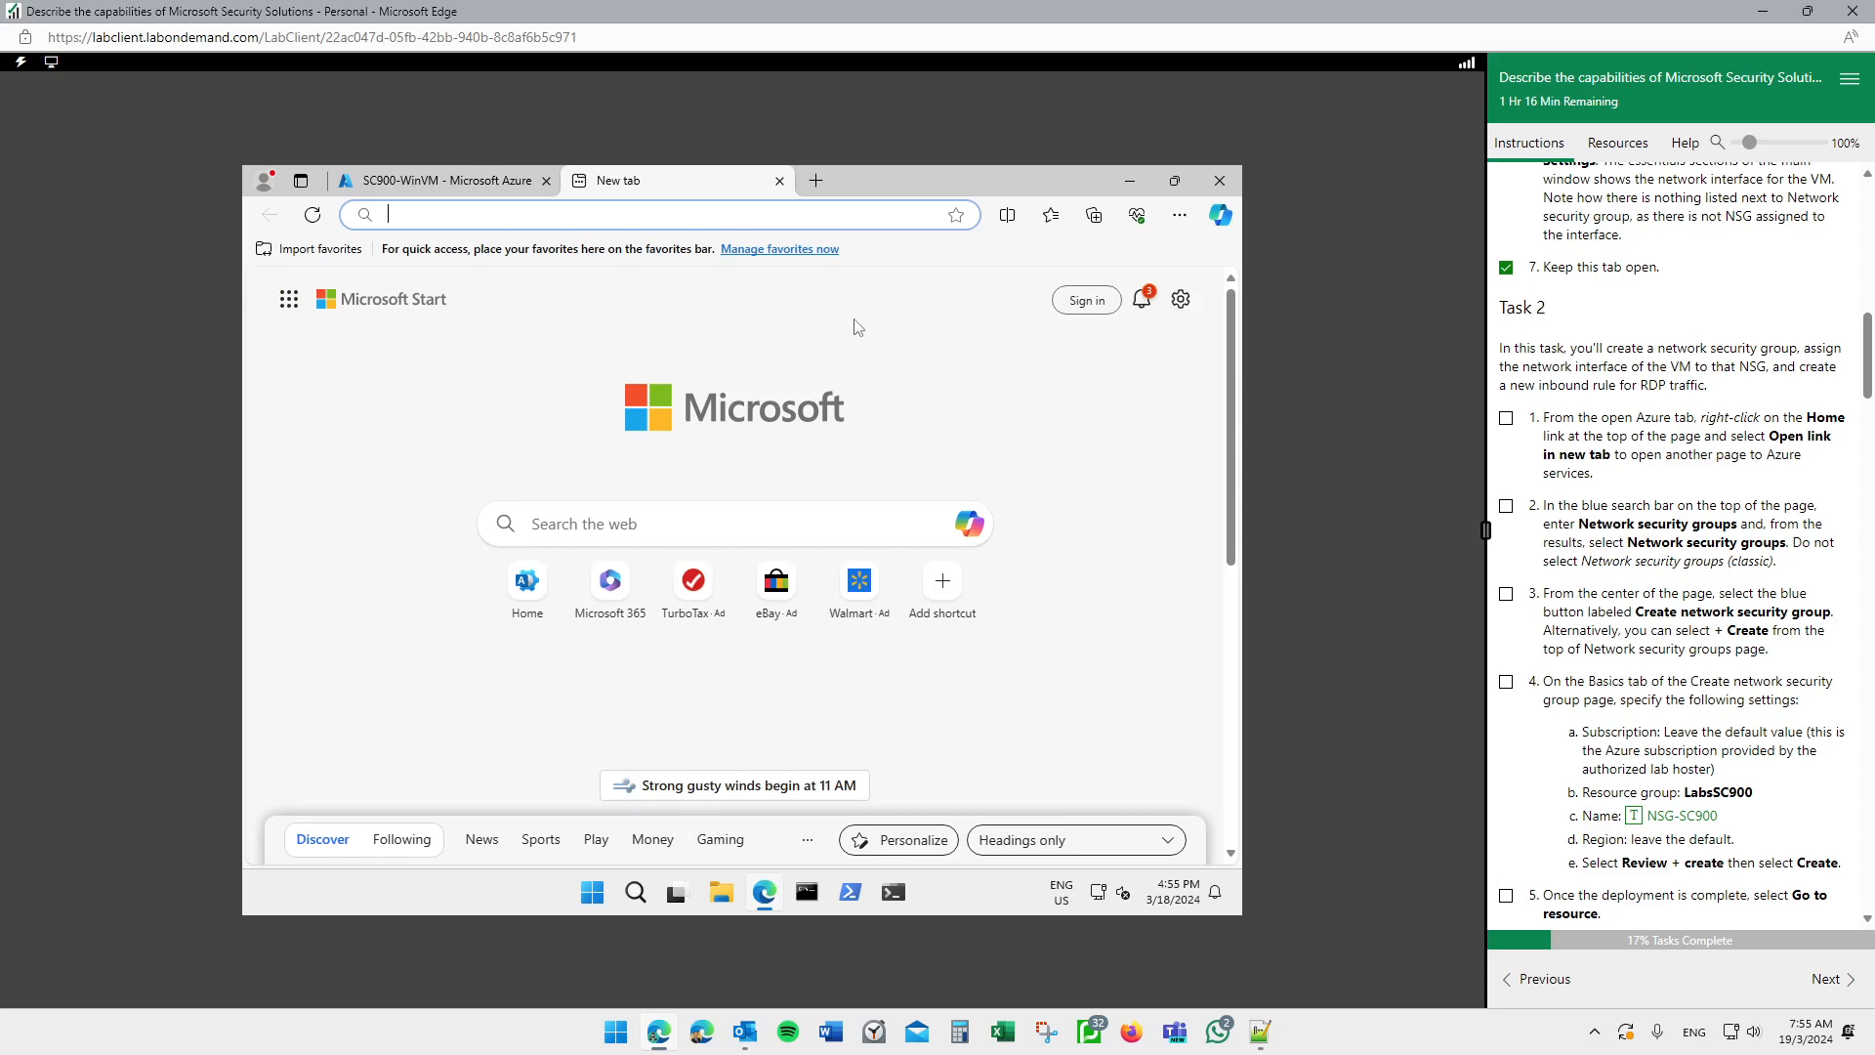
pyautogui.click(779, 181)
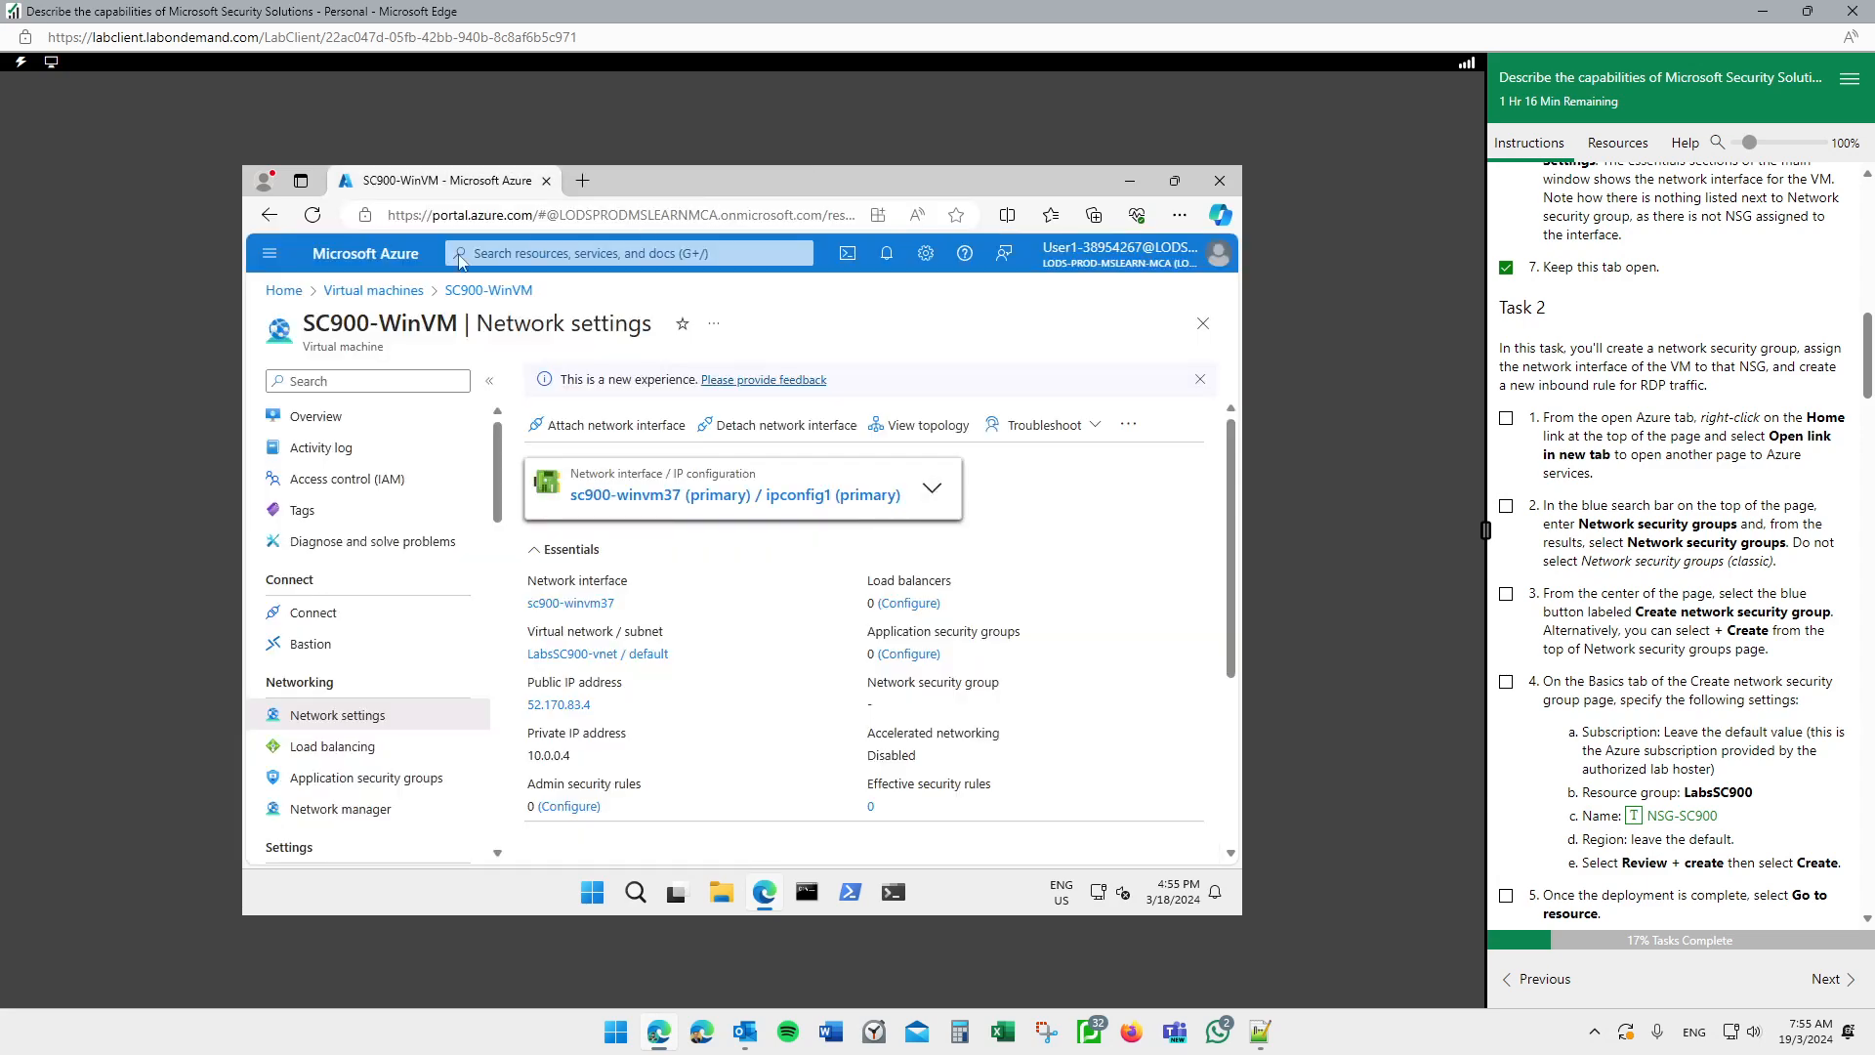
# Step: Open the Azure home page in a new browser tab, switch to it, and check off Task 2 instruction 1
pyautogui.rightClick(352, 257)
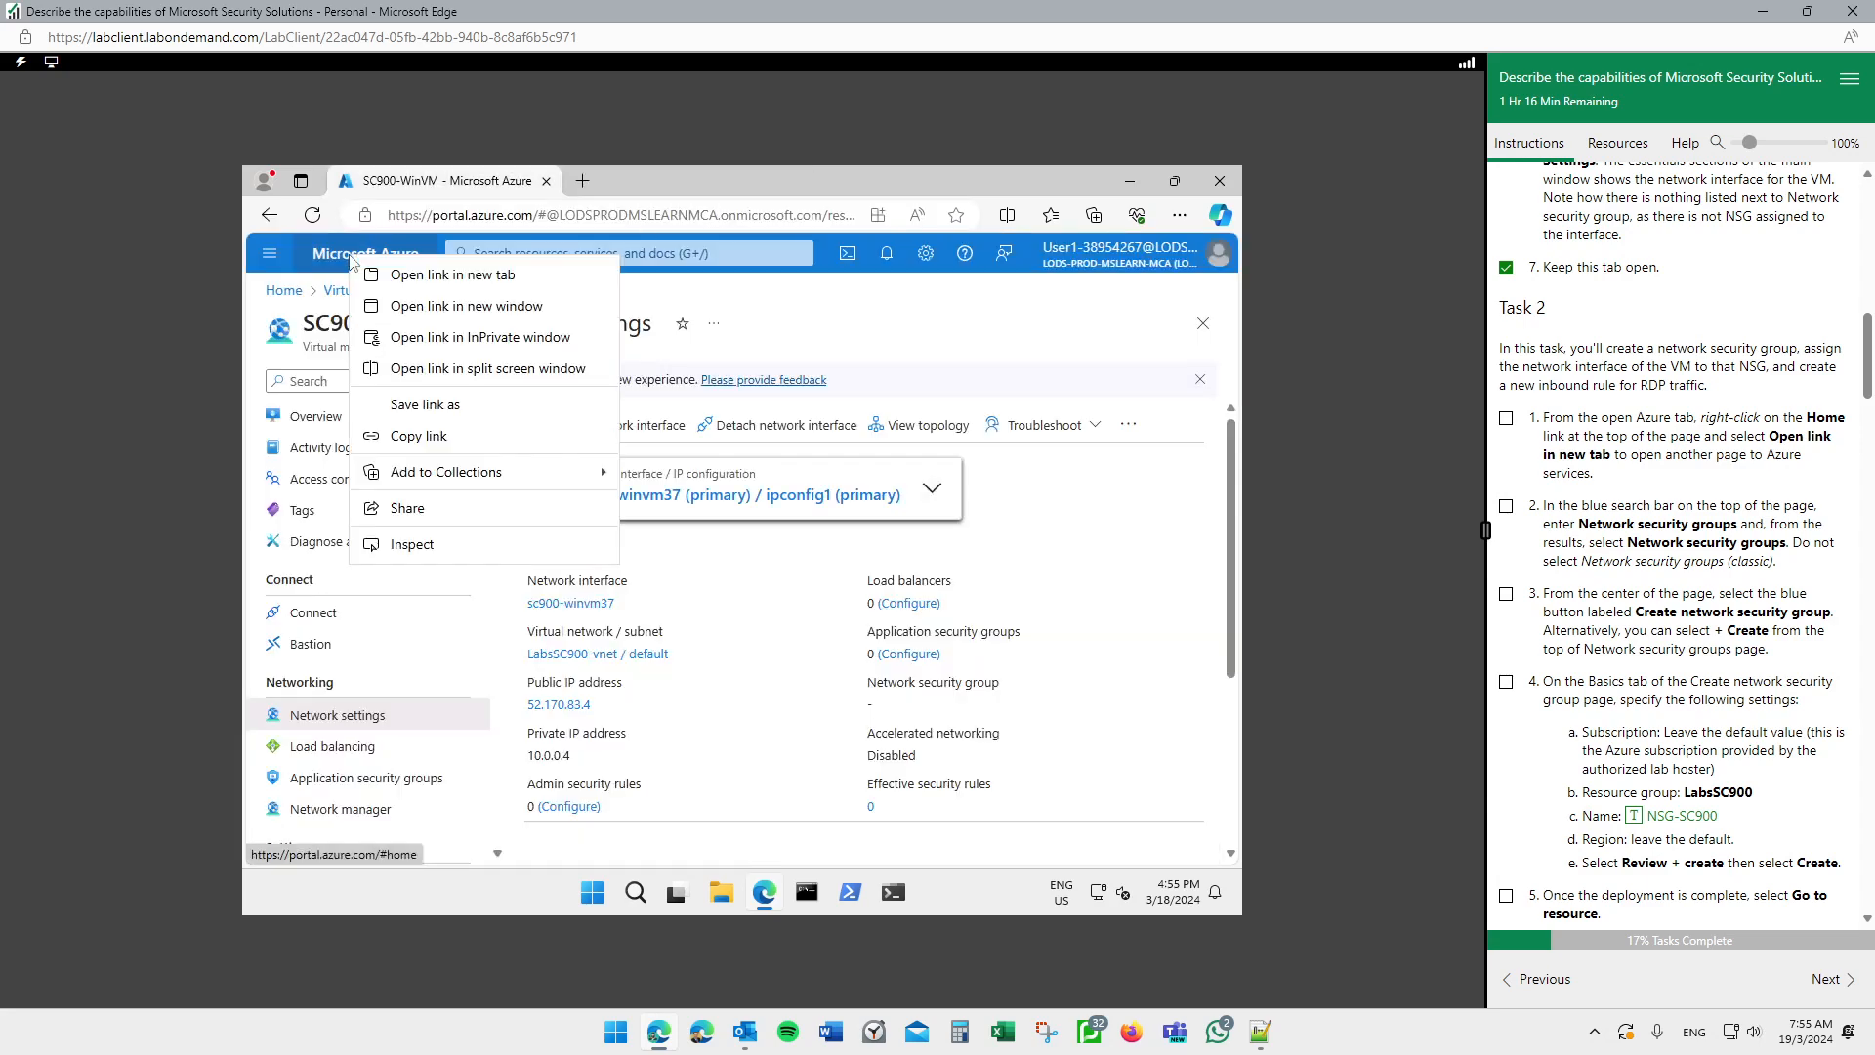
pyautogui.click(455, 283)
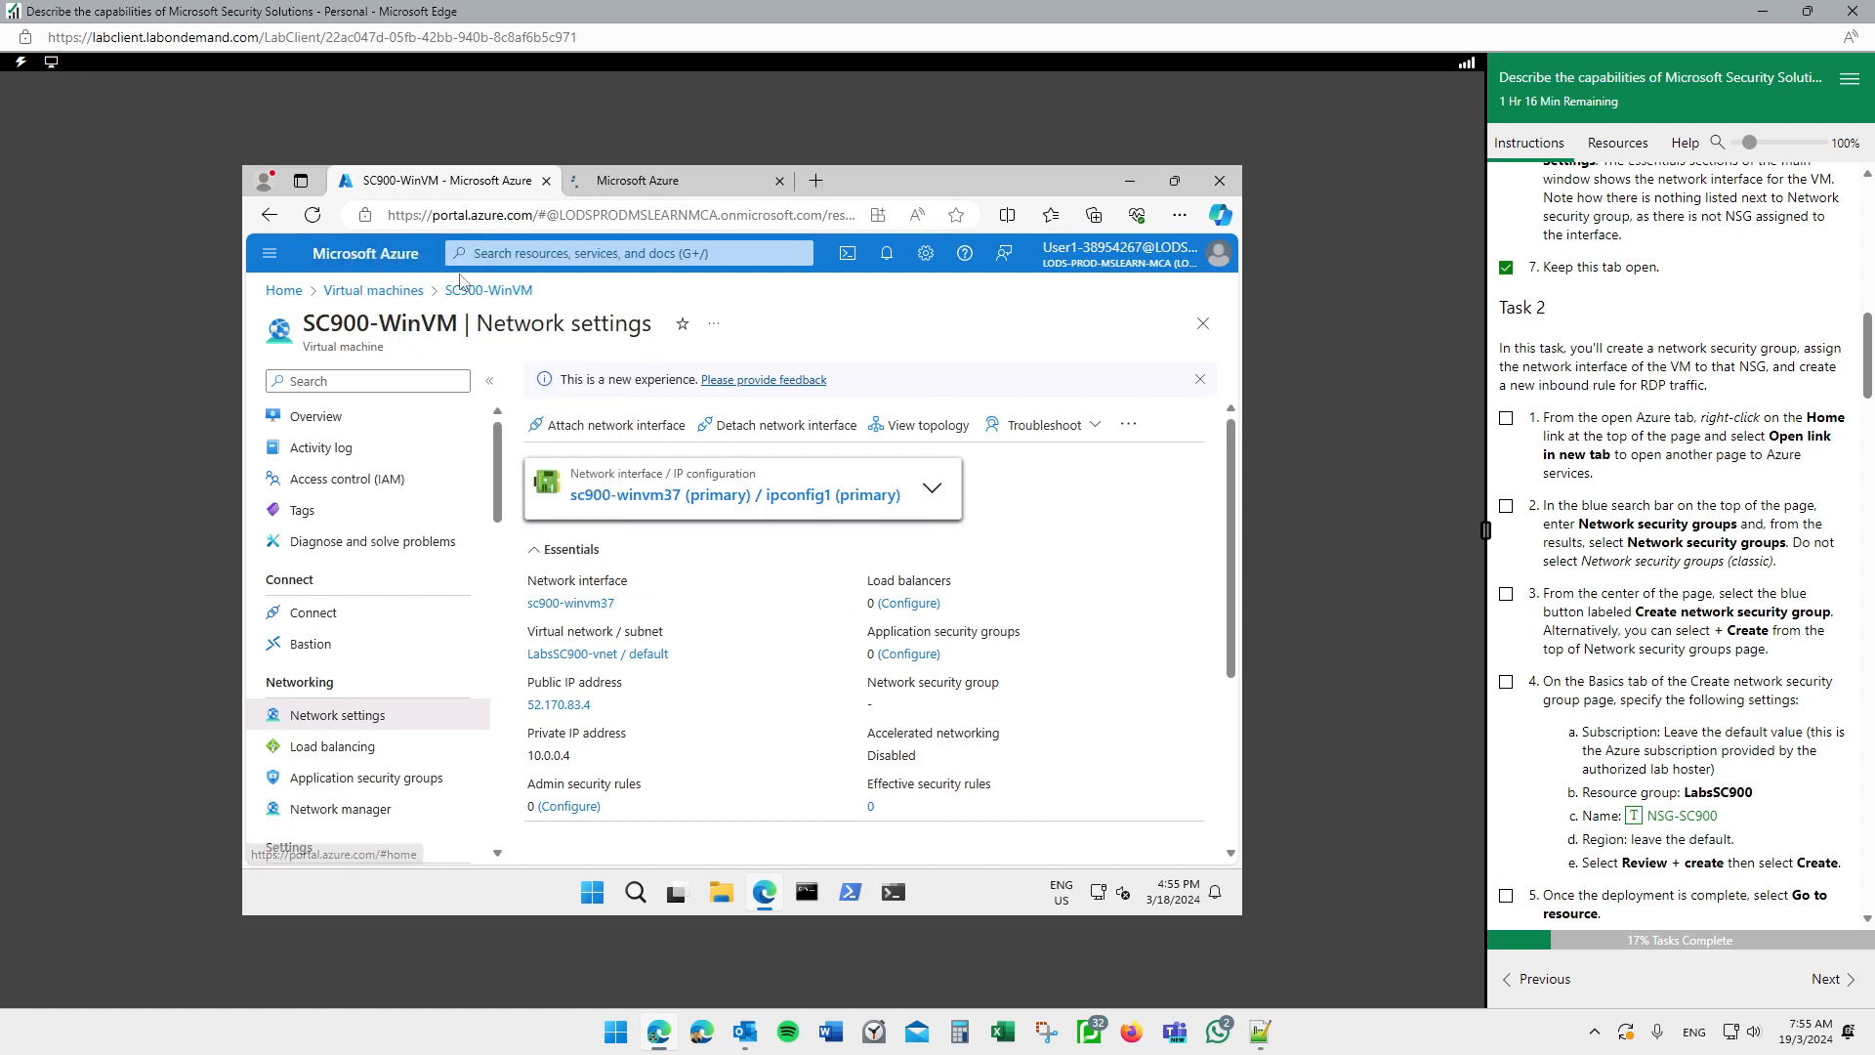
pyautogui.click(699, 175)
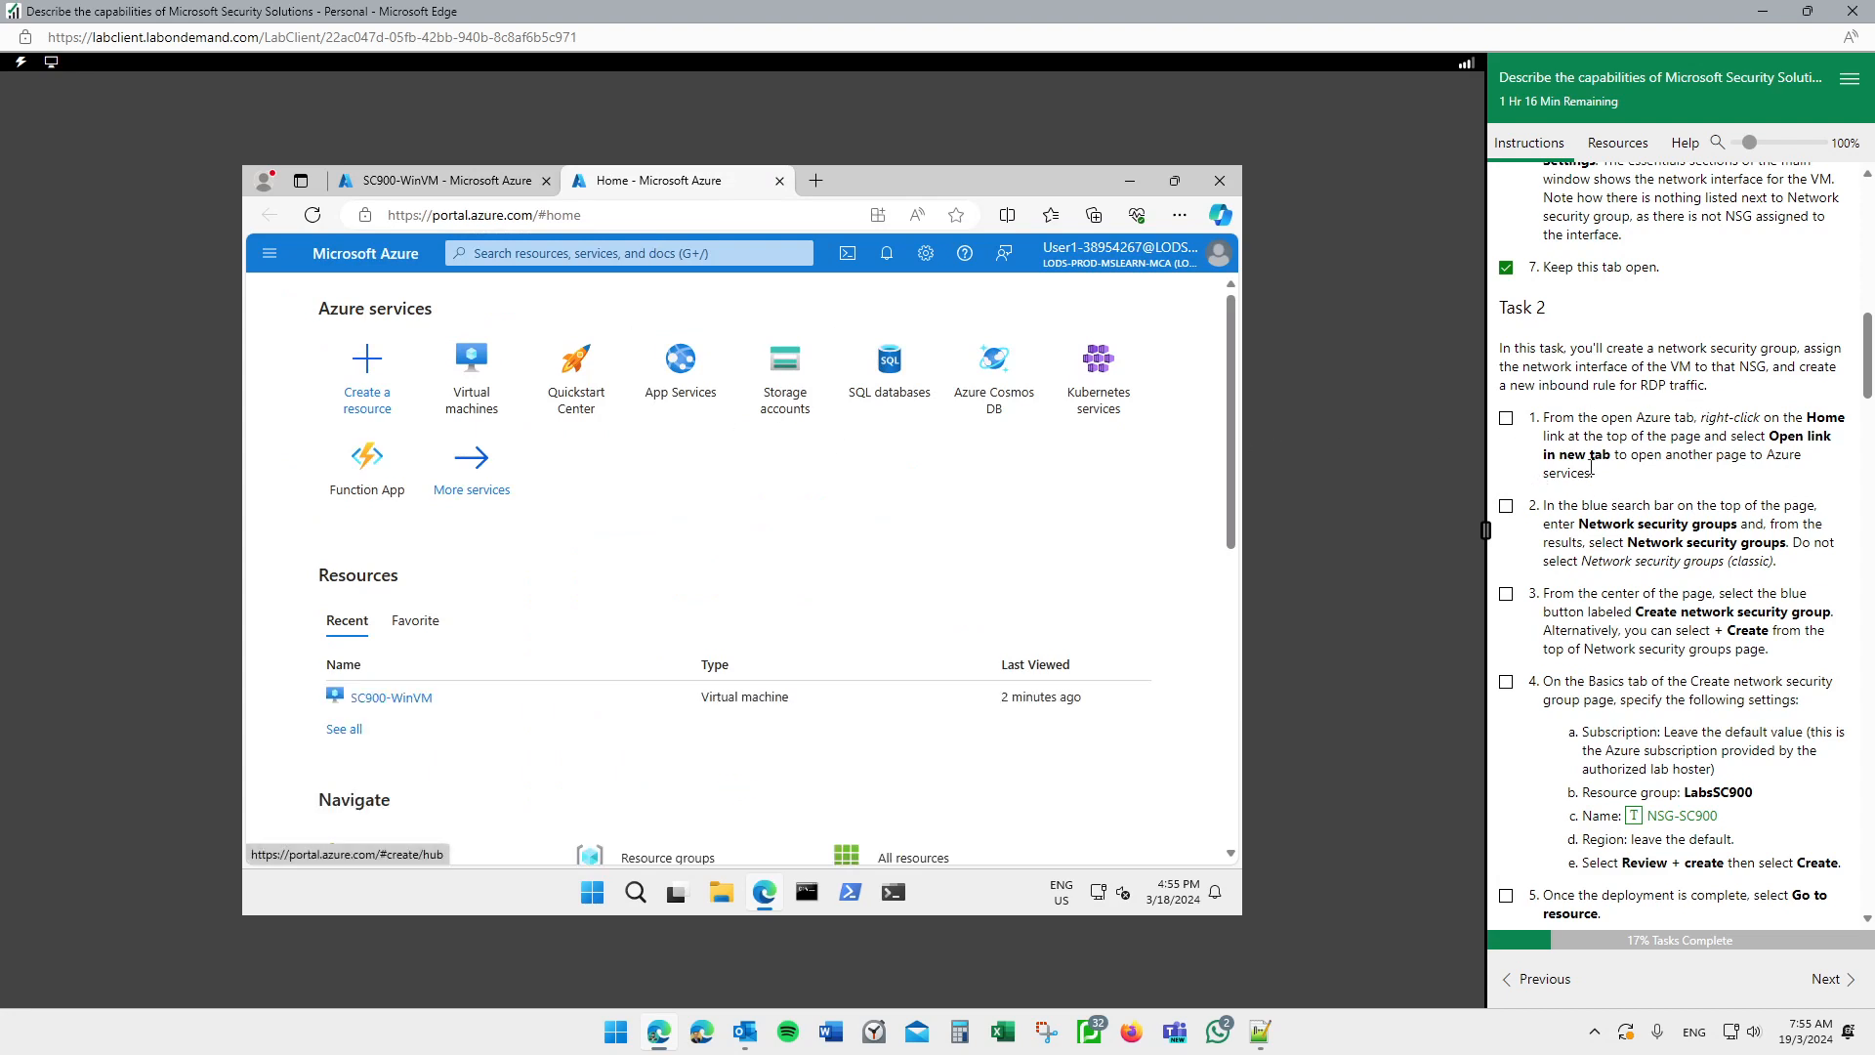
pyautogui.click(1506, 420)
# Step: Search Azure for "network sec", open the Network security groups service (not classic), and check off Task 2 instruction 2
pyautogui.moveTo(997, 376)
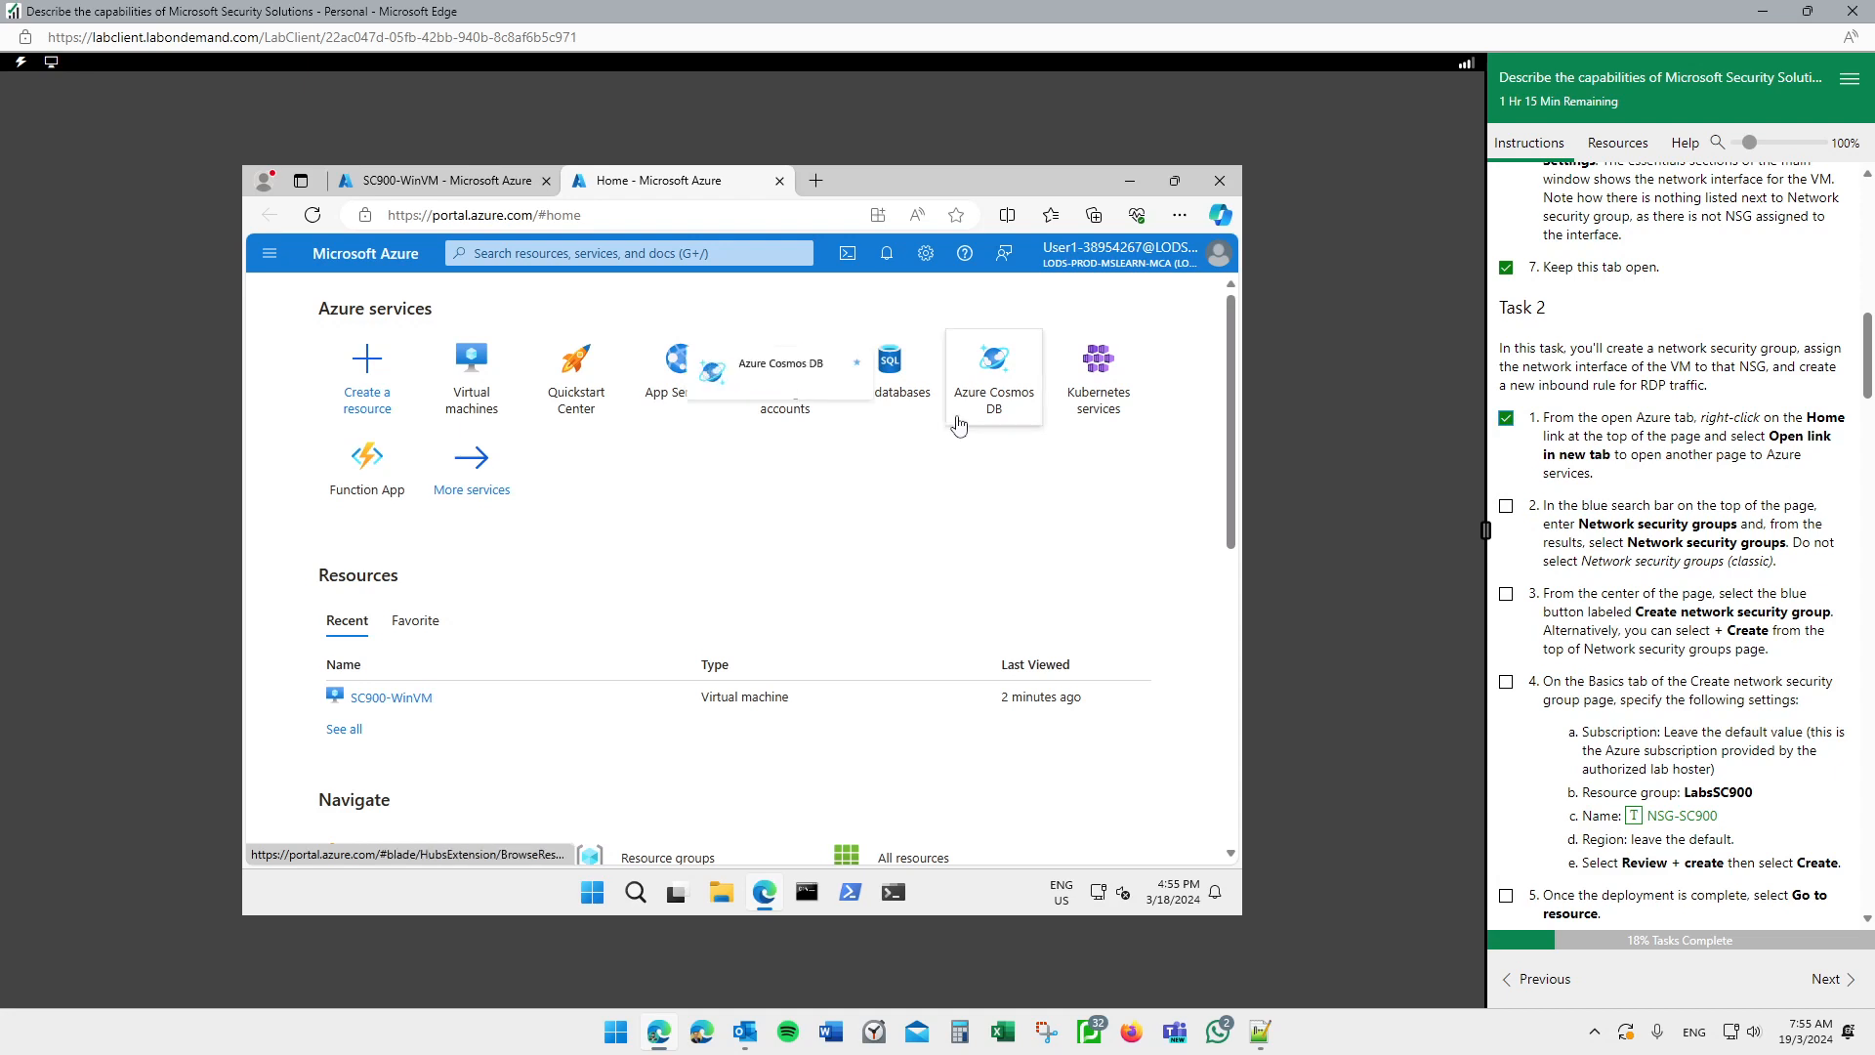
pyautogui.click(700, 254)
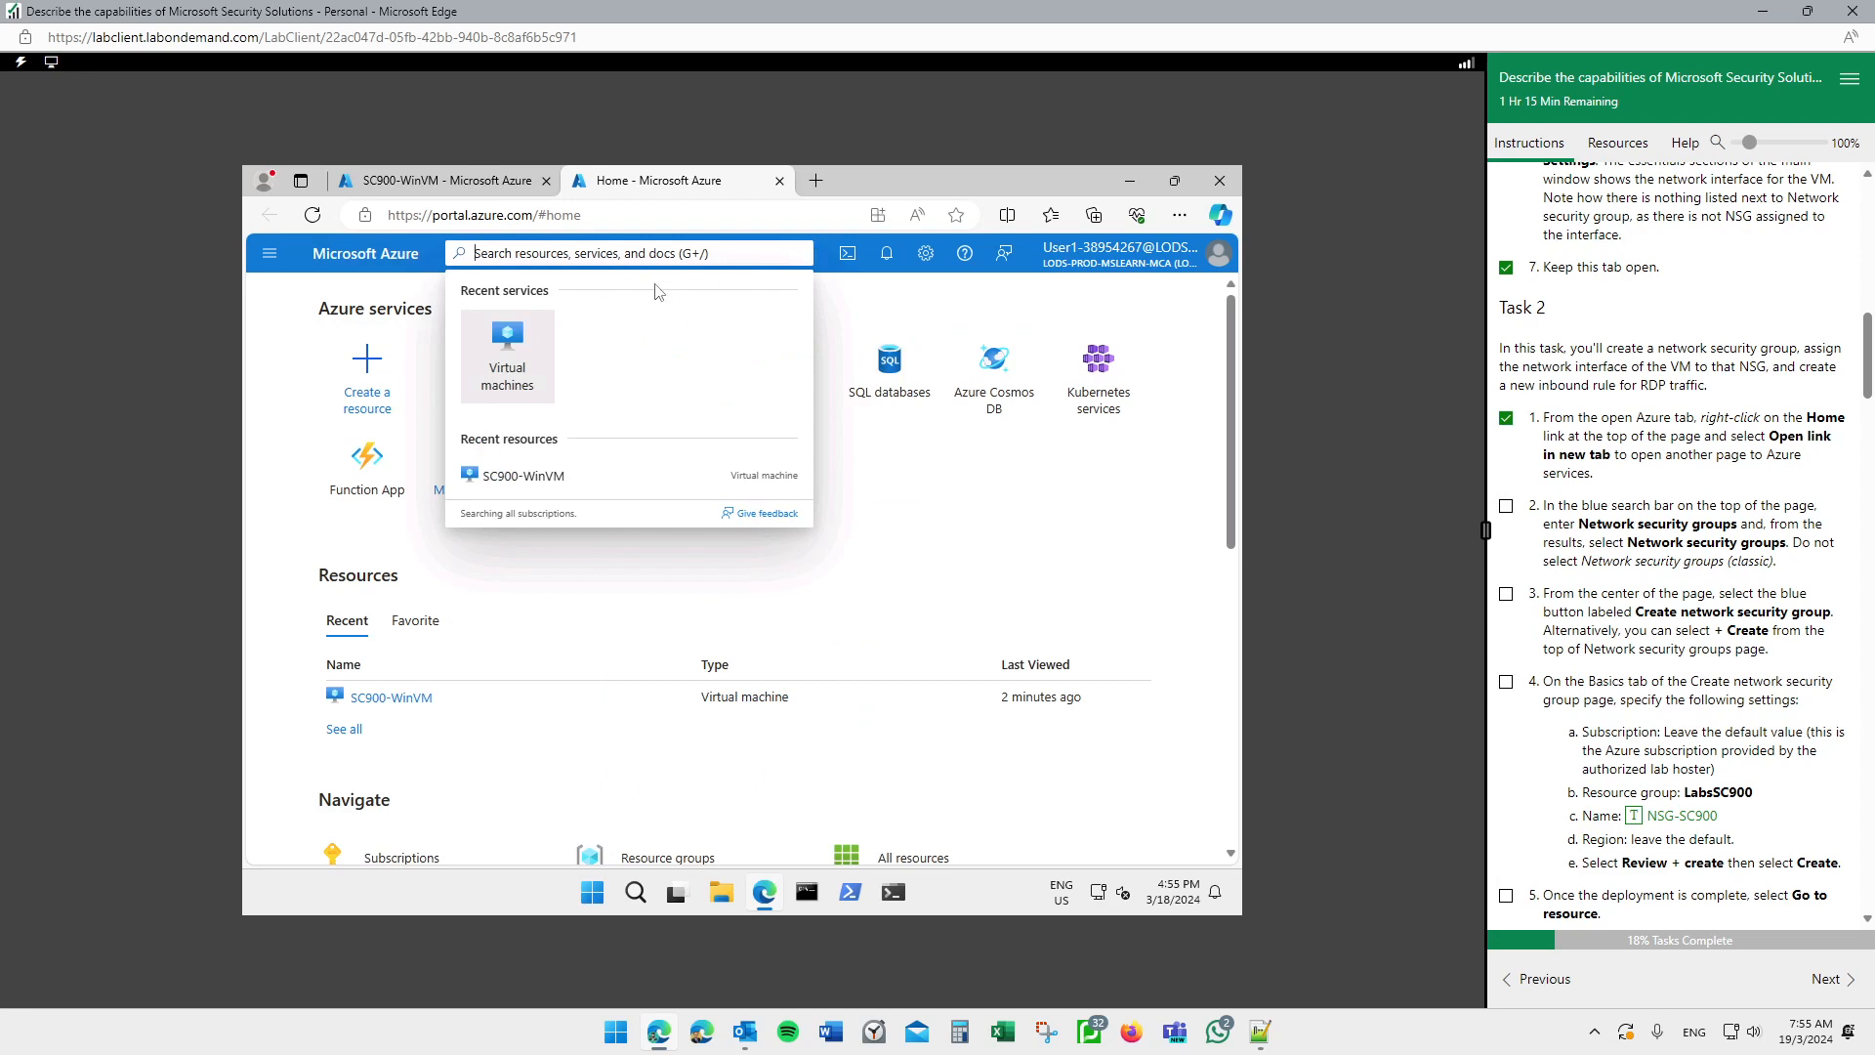
pyautogui.write('netw')
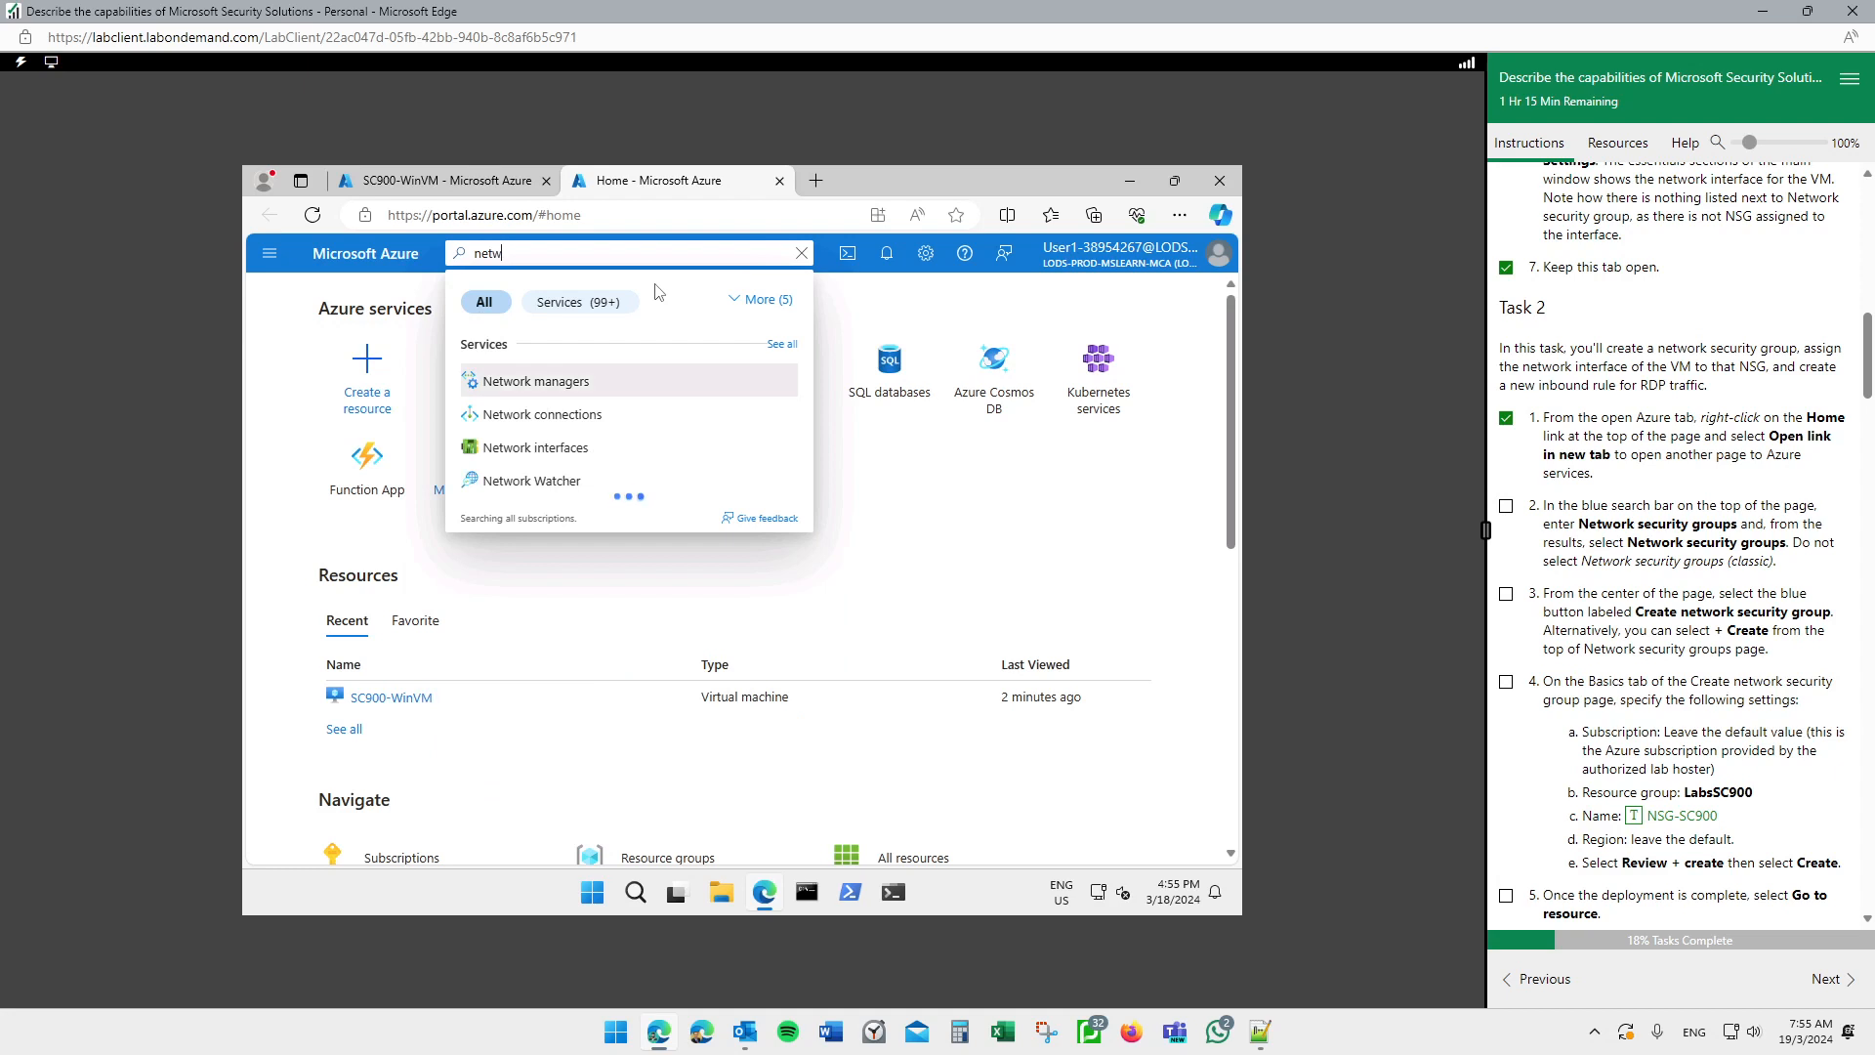
pyautogui.press('BackSpace')
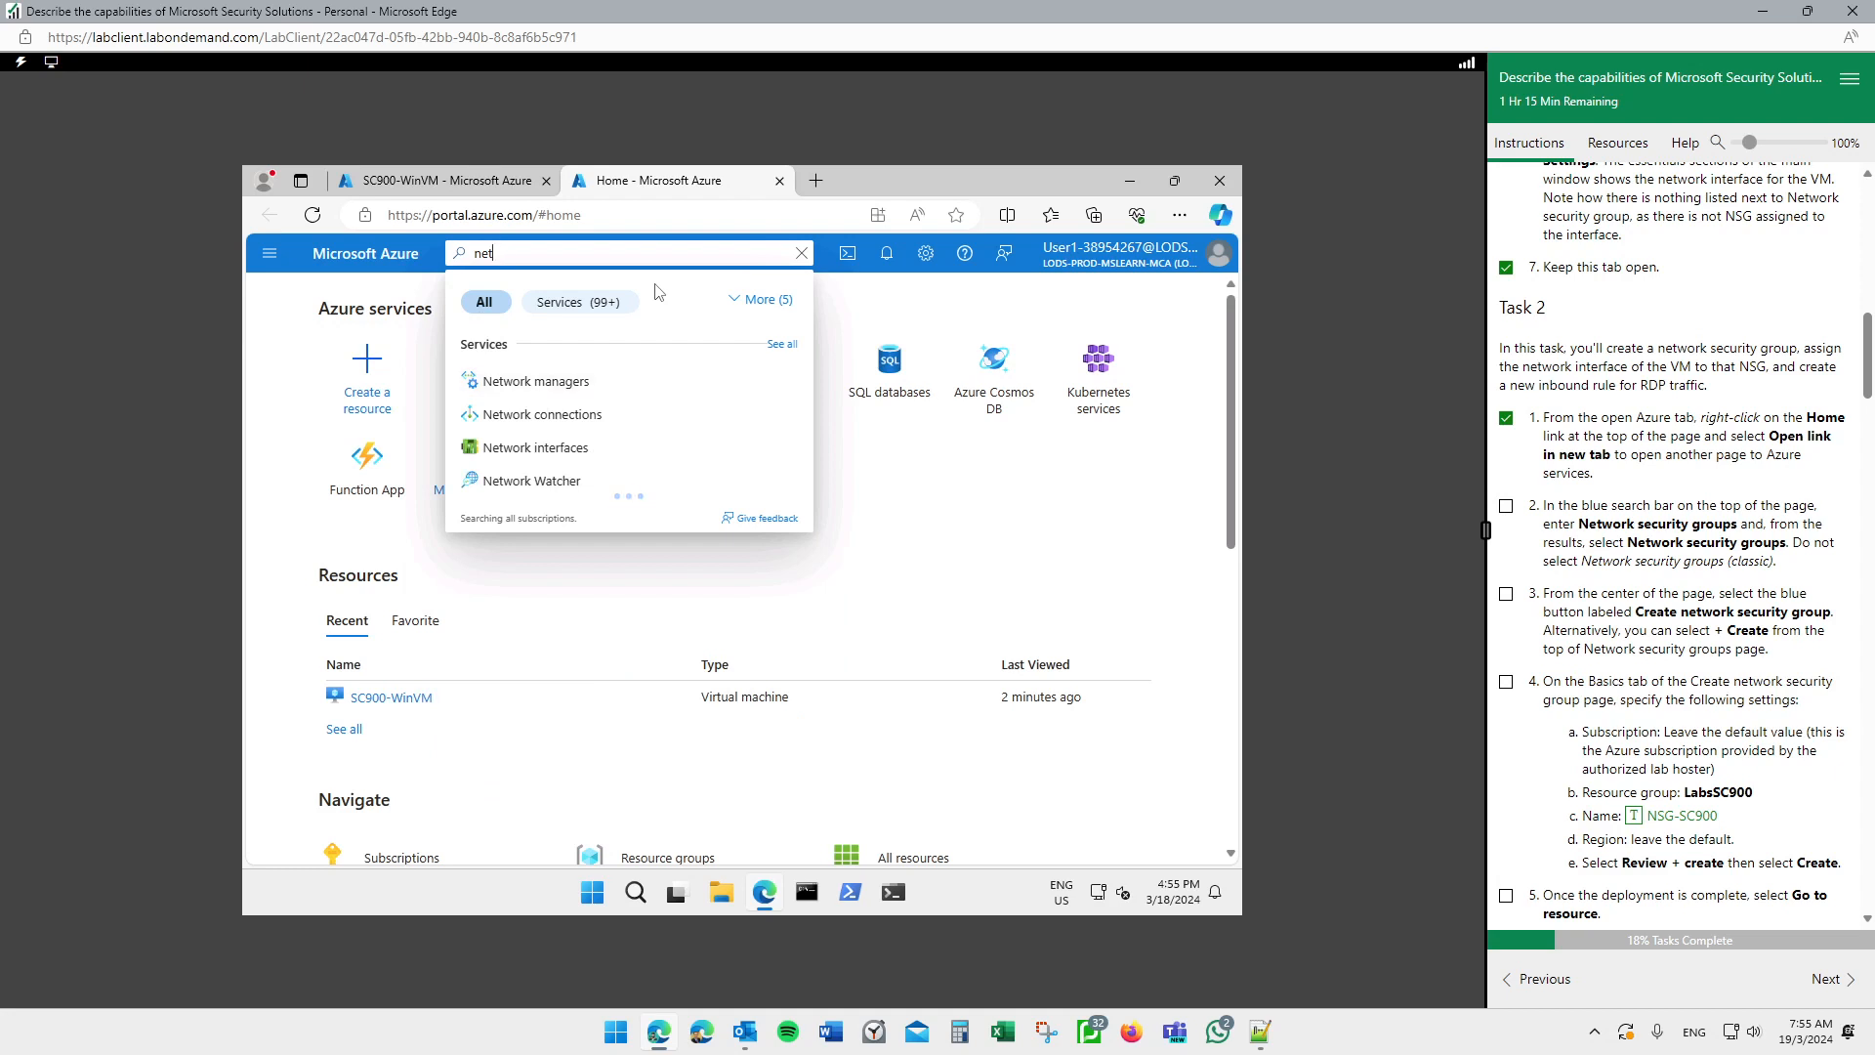
pyautogui.write('work sec')
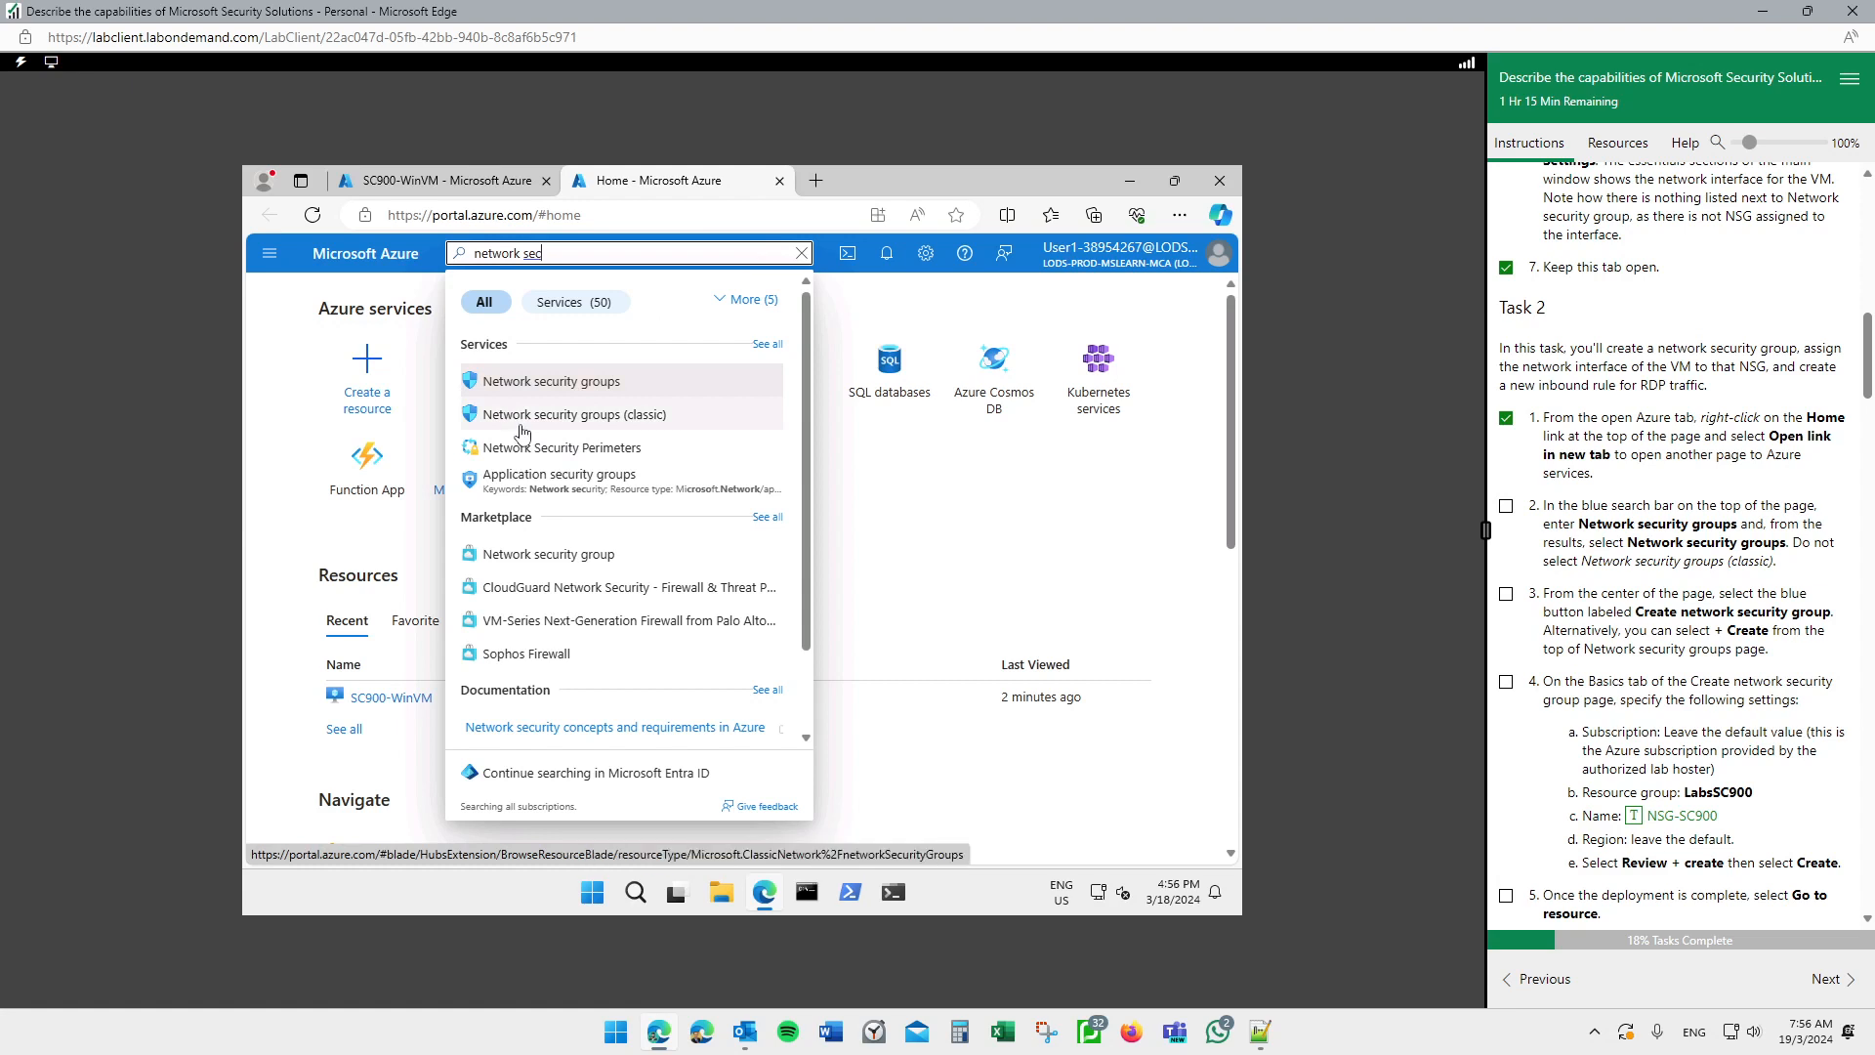
pyautogui.click(588, 395)
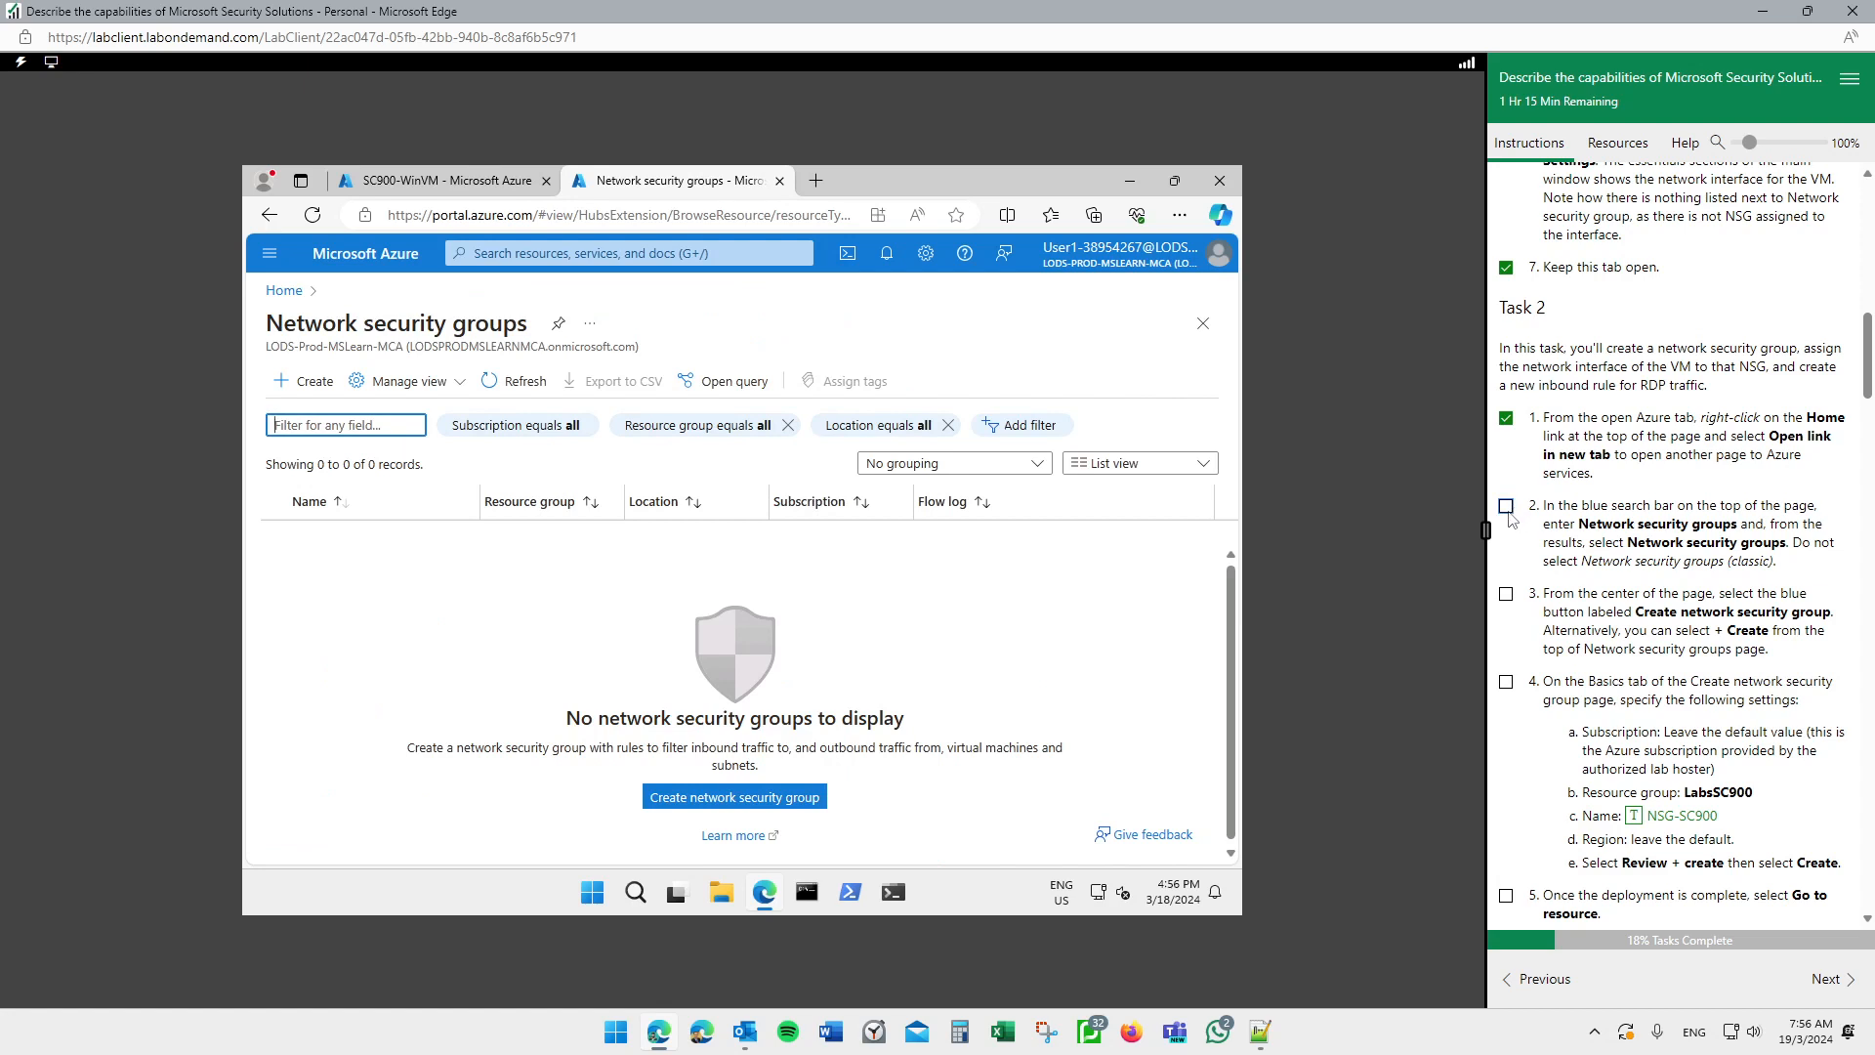
pyautogui.click(1506, 507)
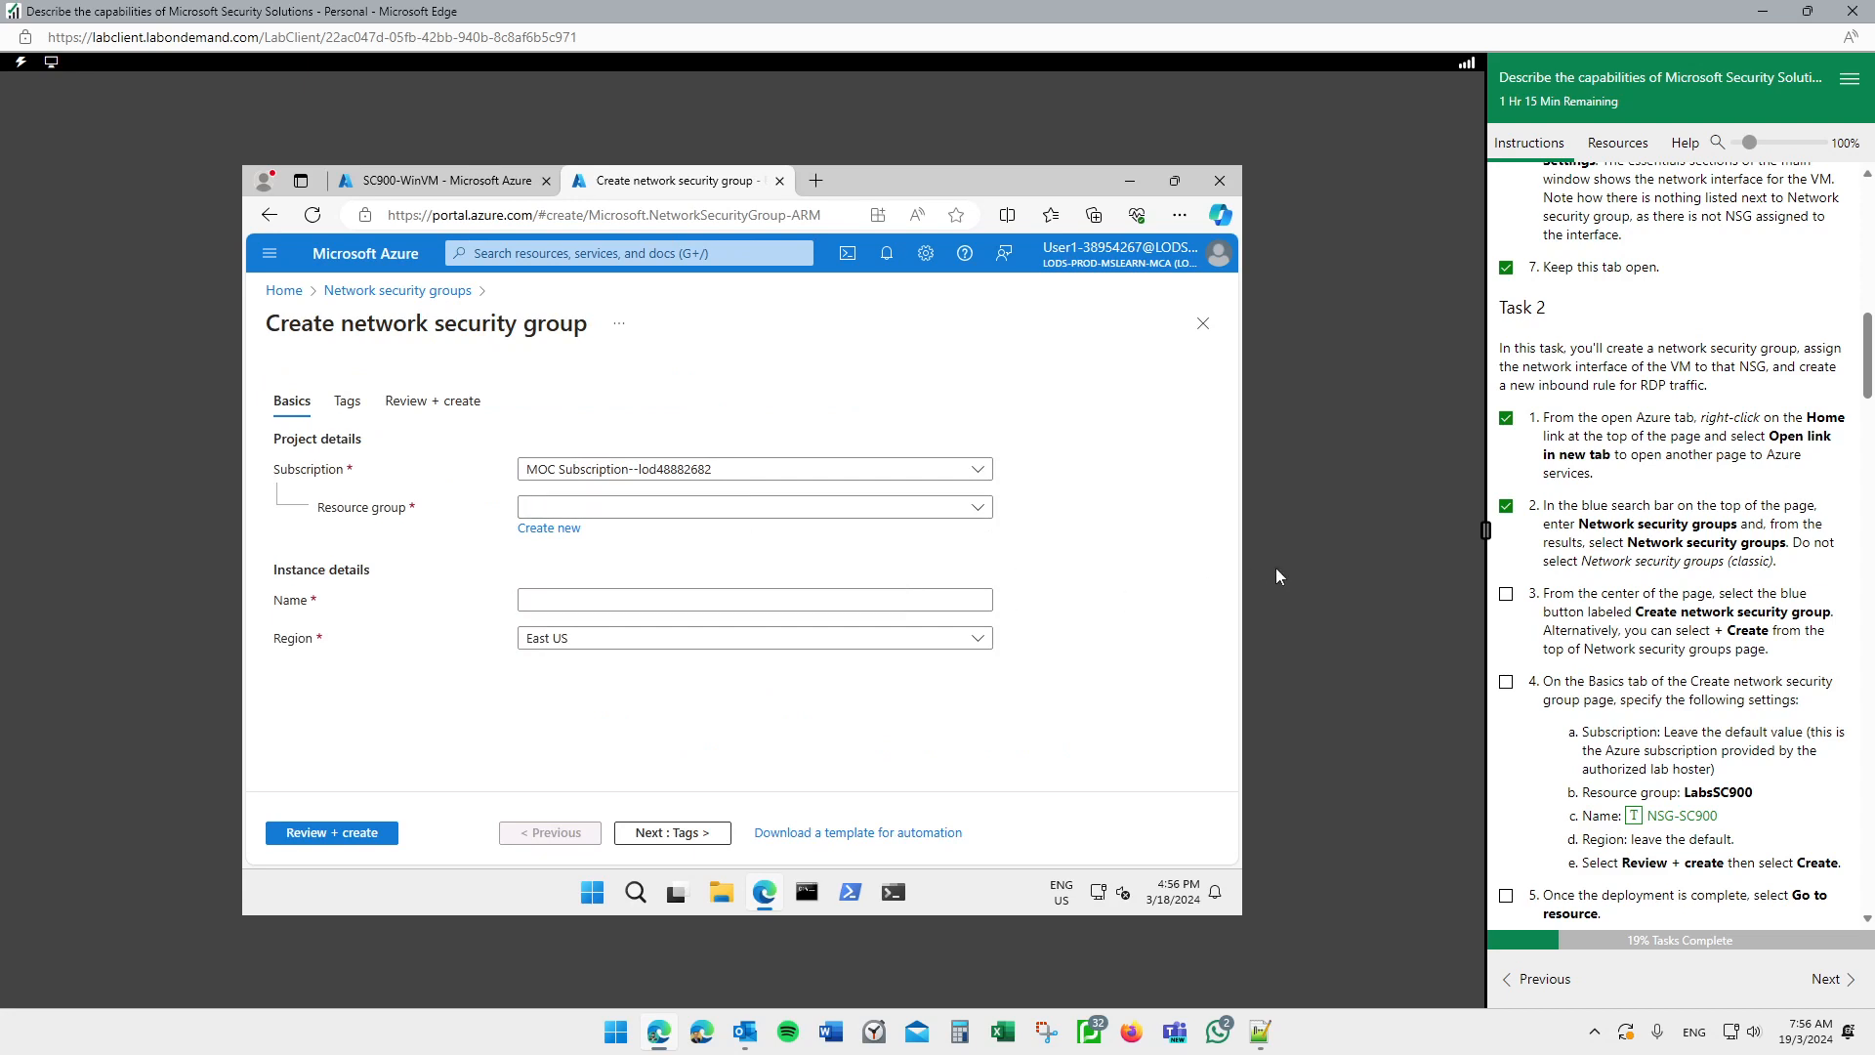
# Step: Check off Task 2 instruction 3 and set the new network security group to the default subscription and resource group LabsSC900
pyautogui.click(1506, 594)
pyautogui.scroll(-2, 1543, 640)
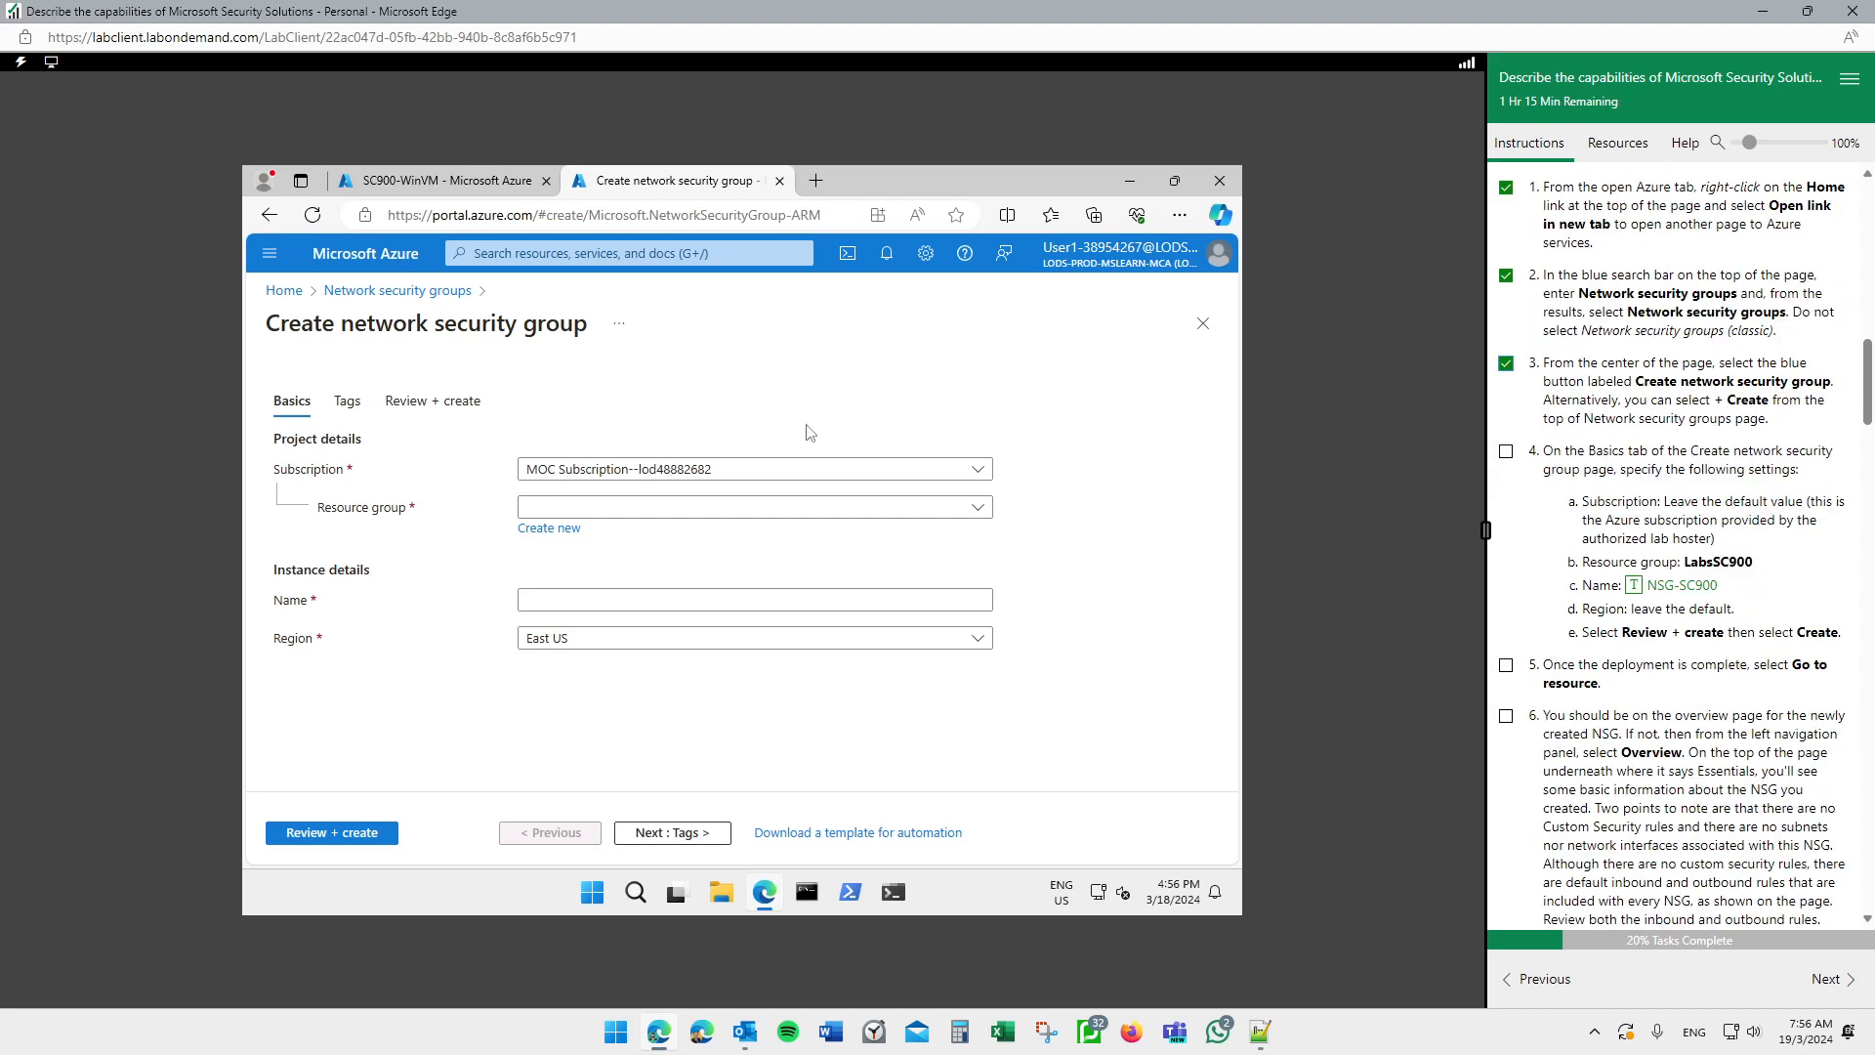
pyautogui.click(613, 472)
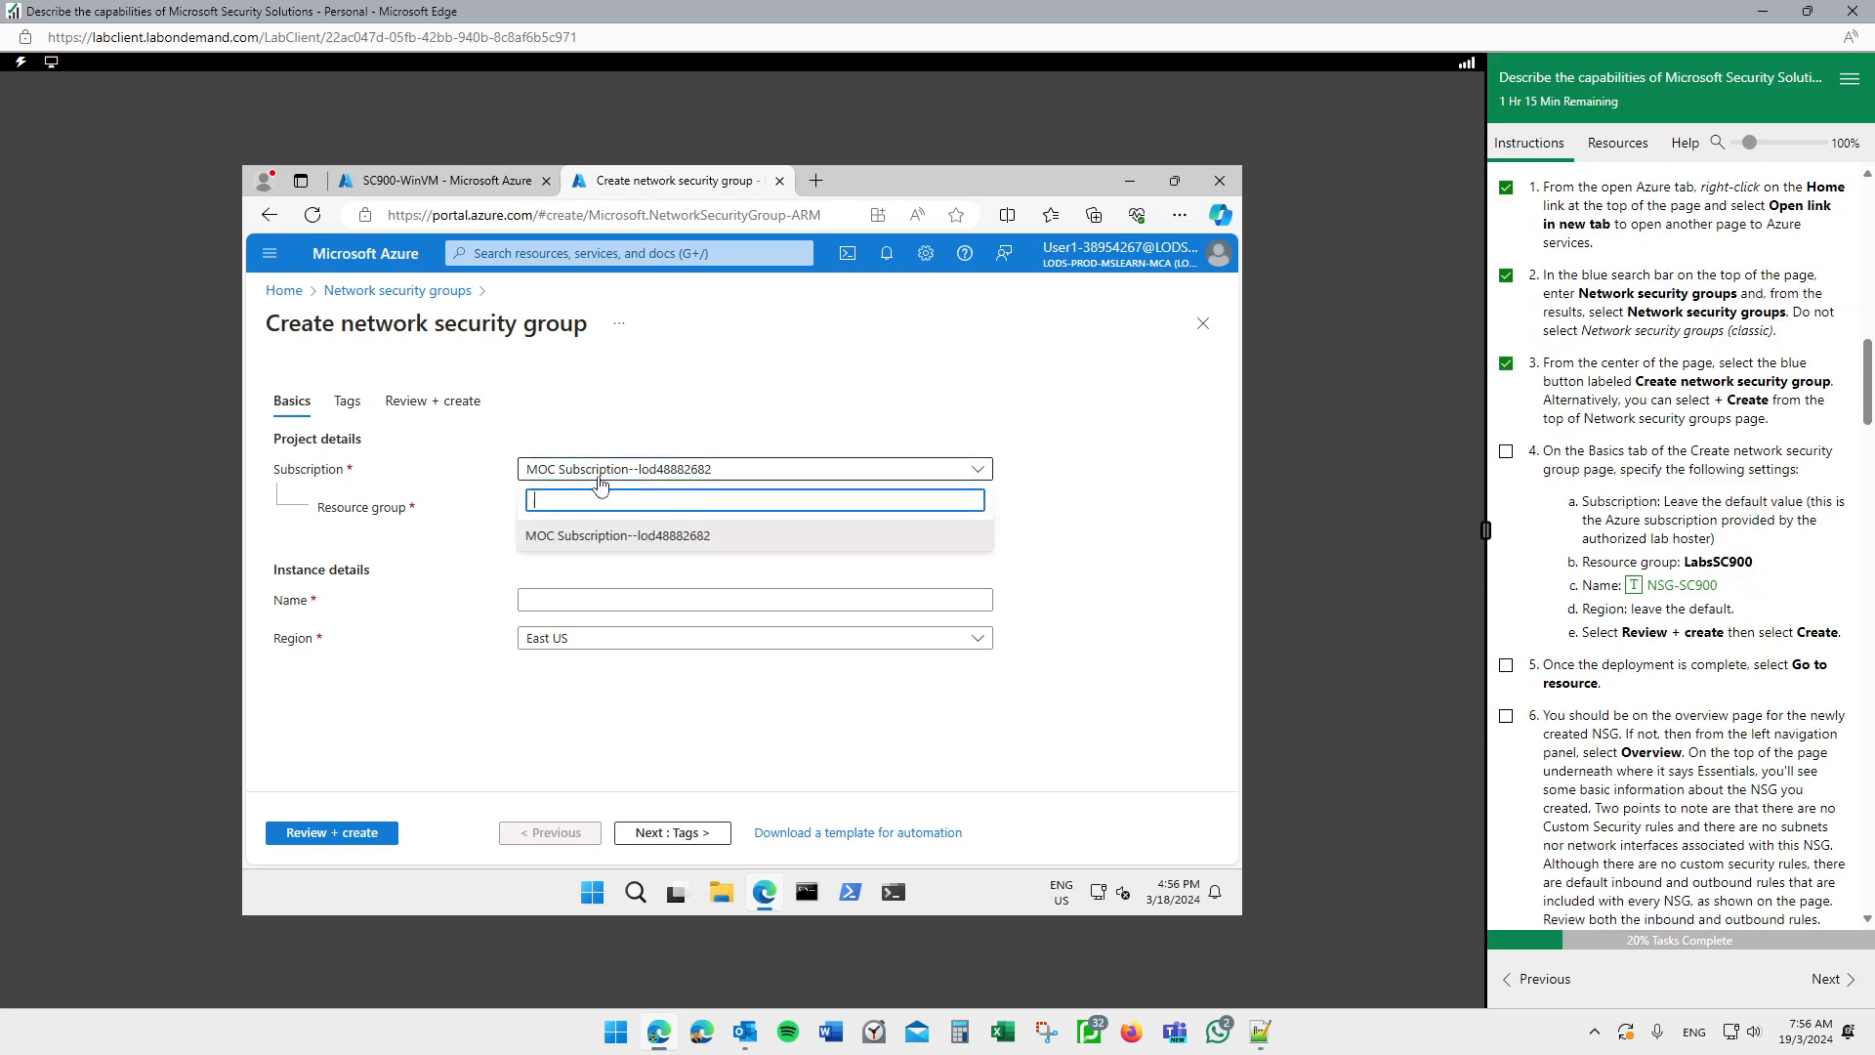
pyautogui.click(582, 538)
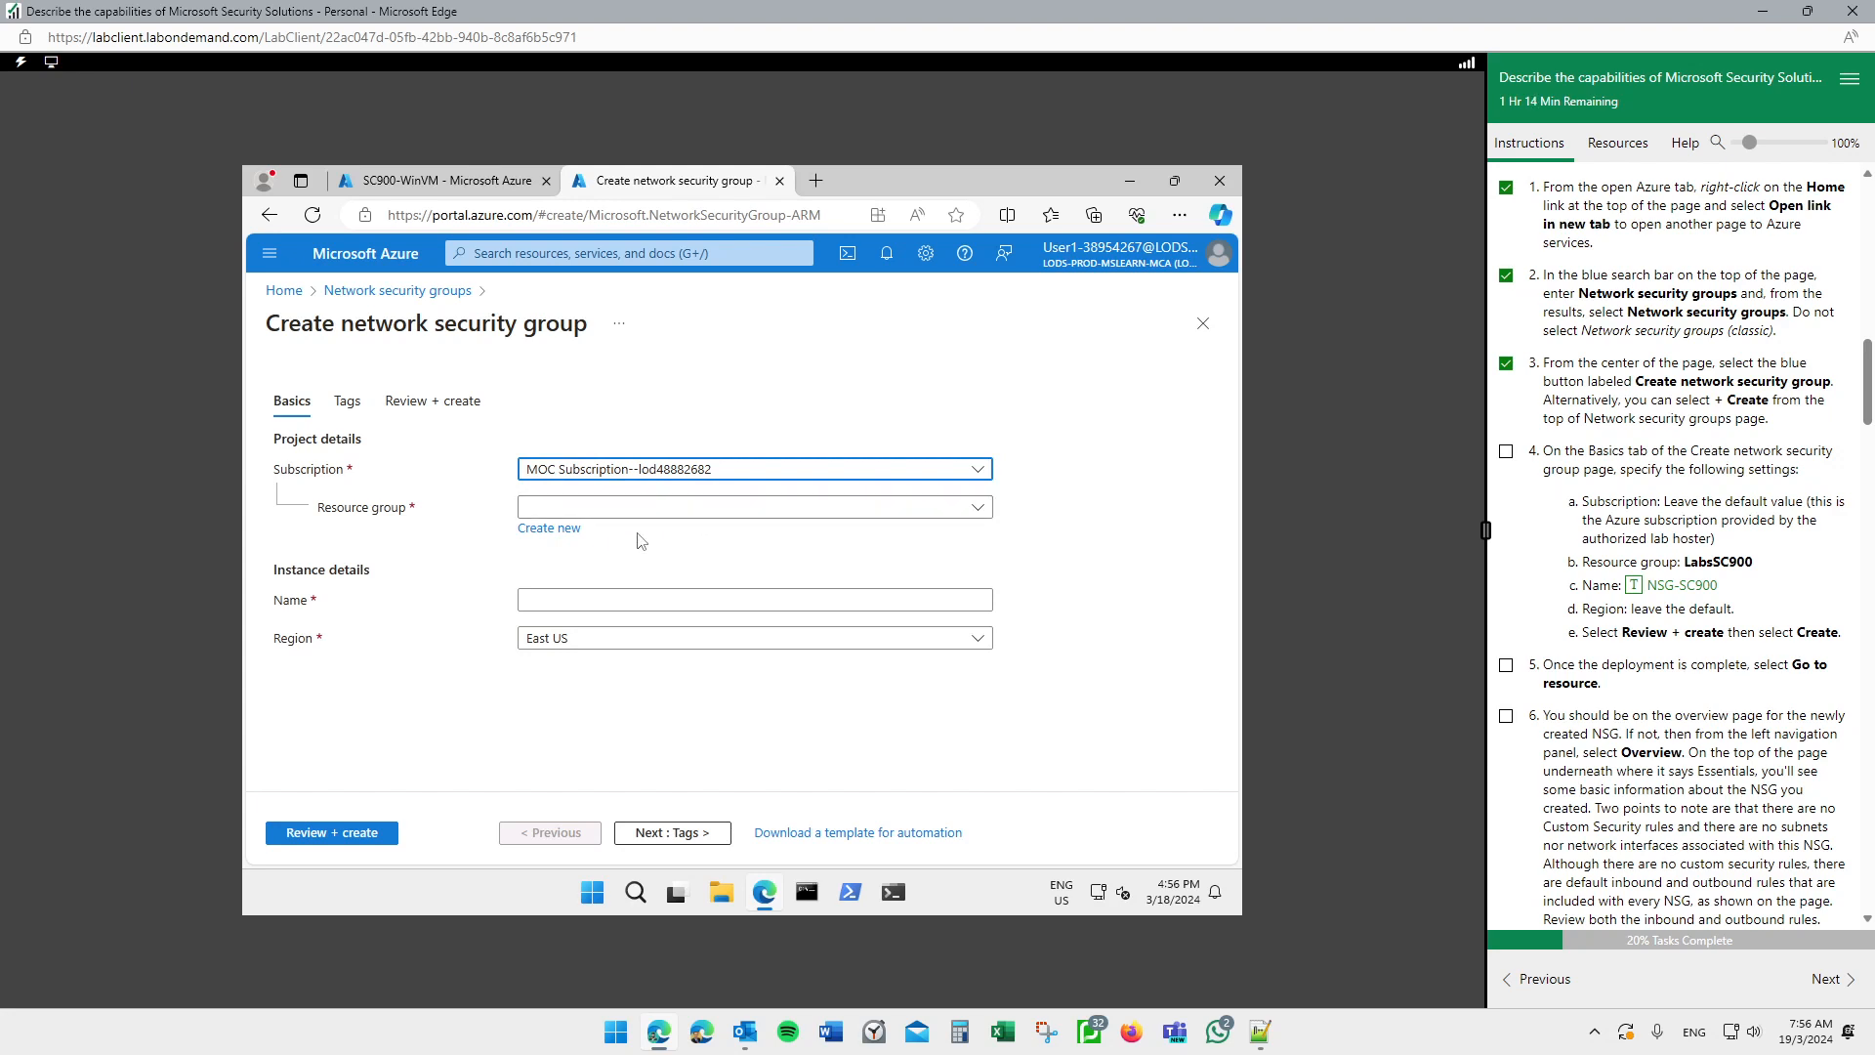
pyautogui.click(683, 515)
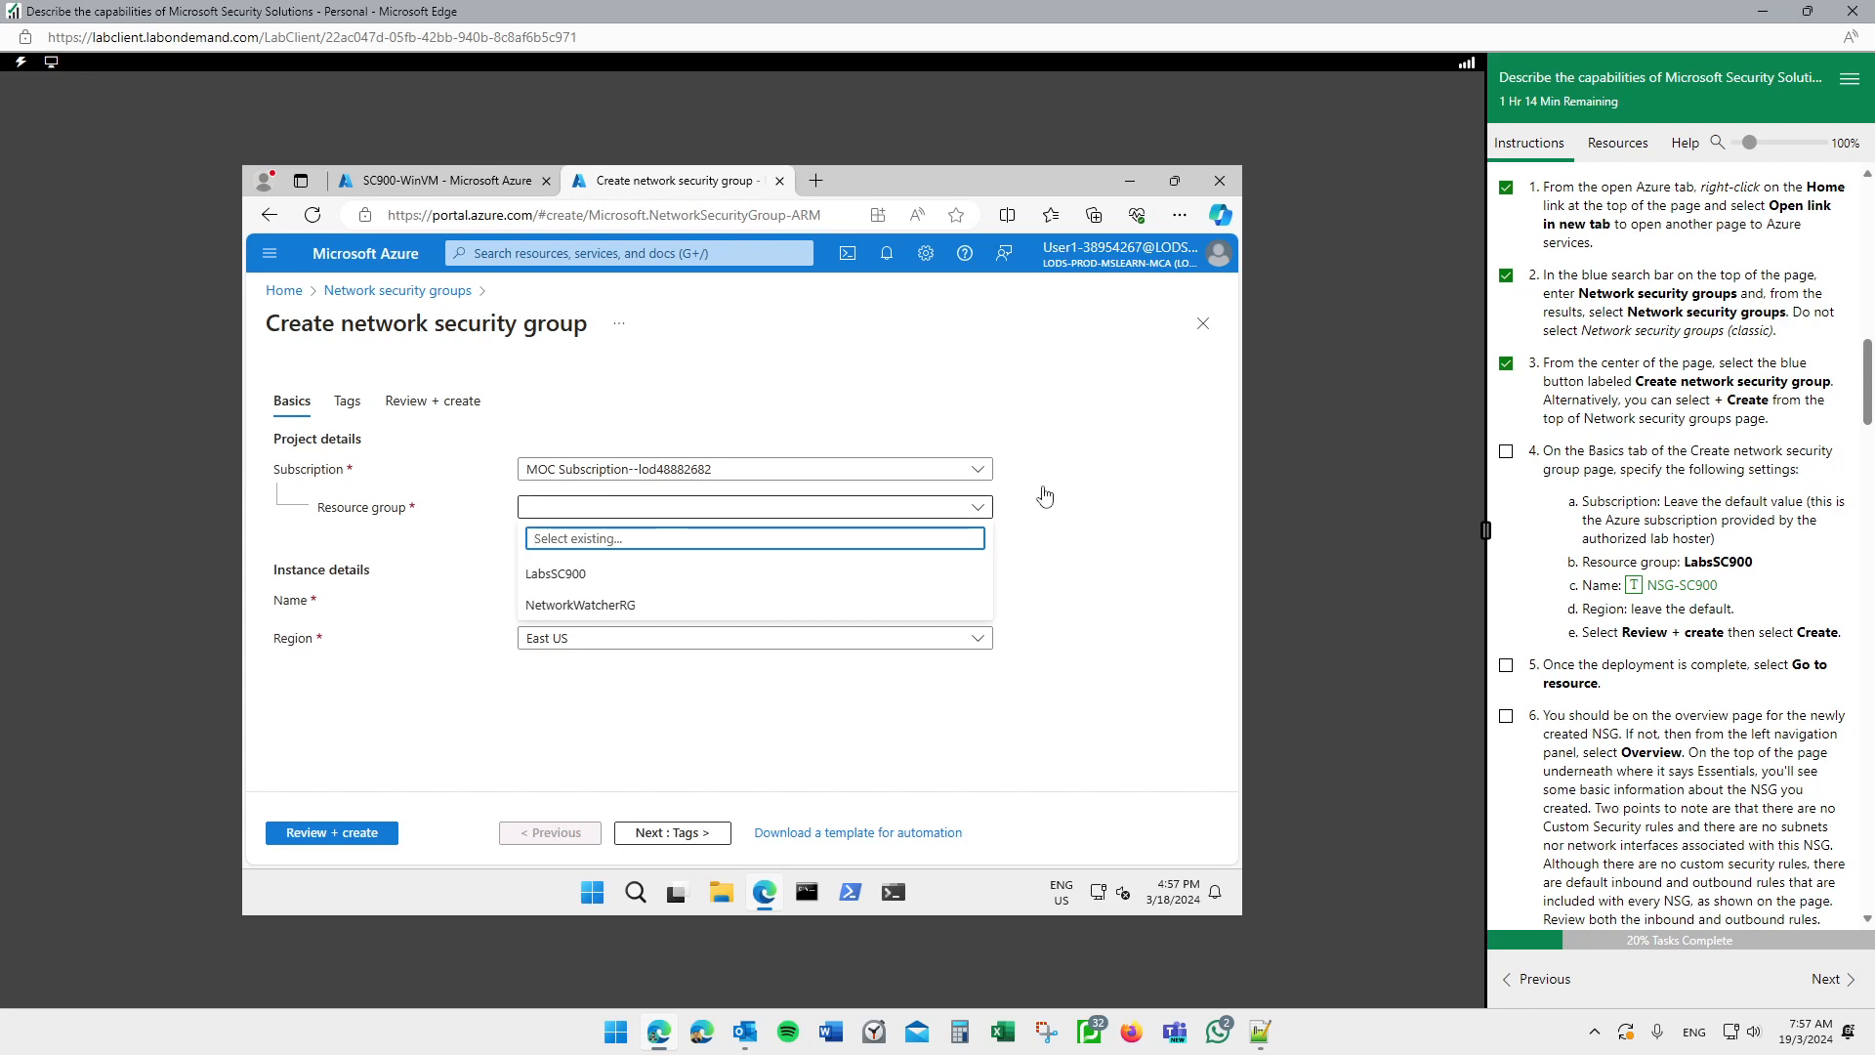
pyautogui.click(463, 494)
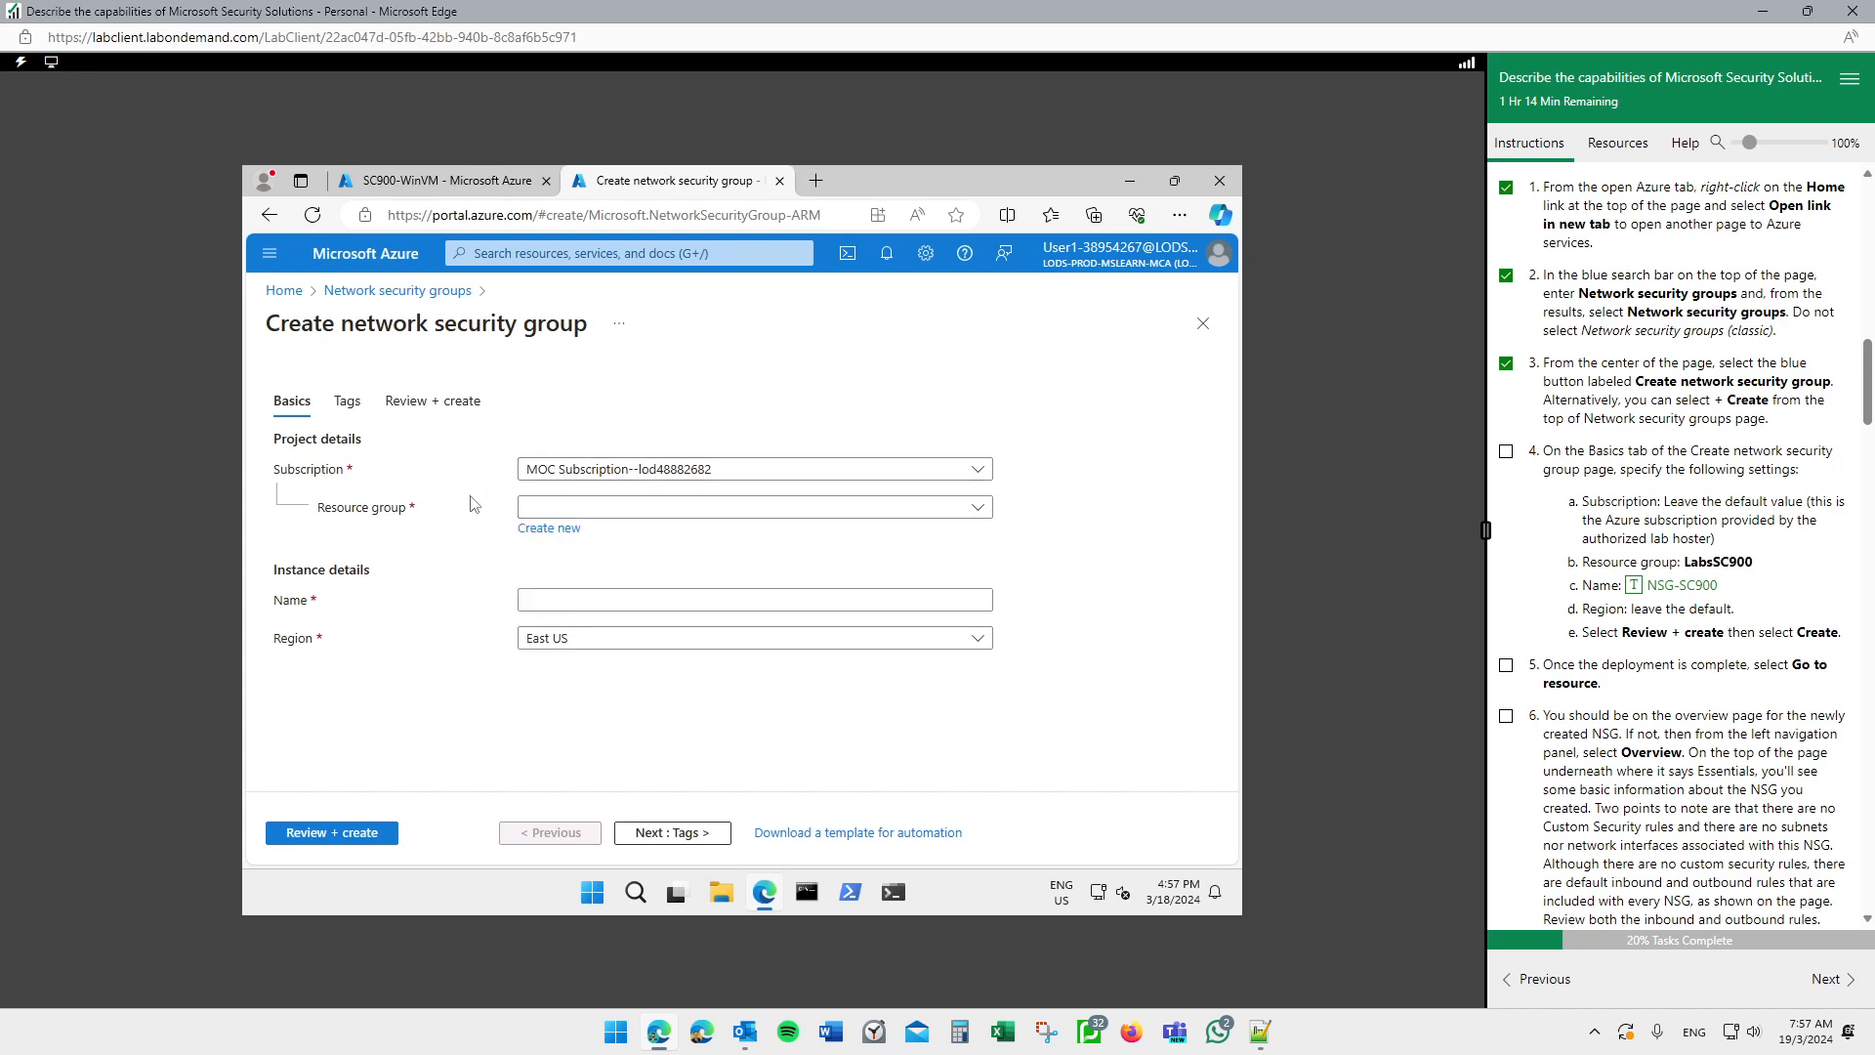
pyautogui.click(977, 506)
pyautogui.click(574, 574)
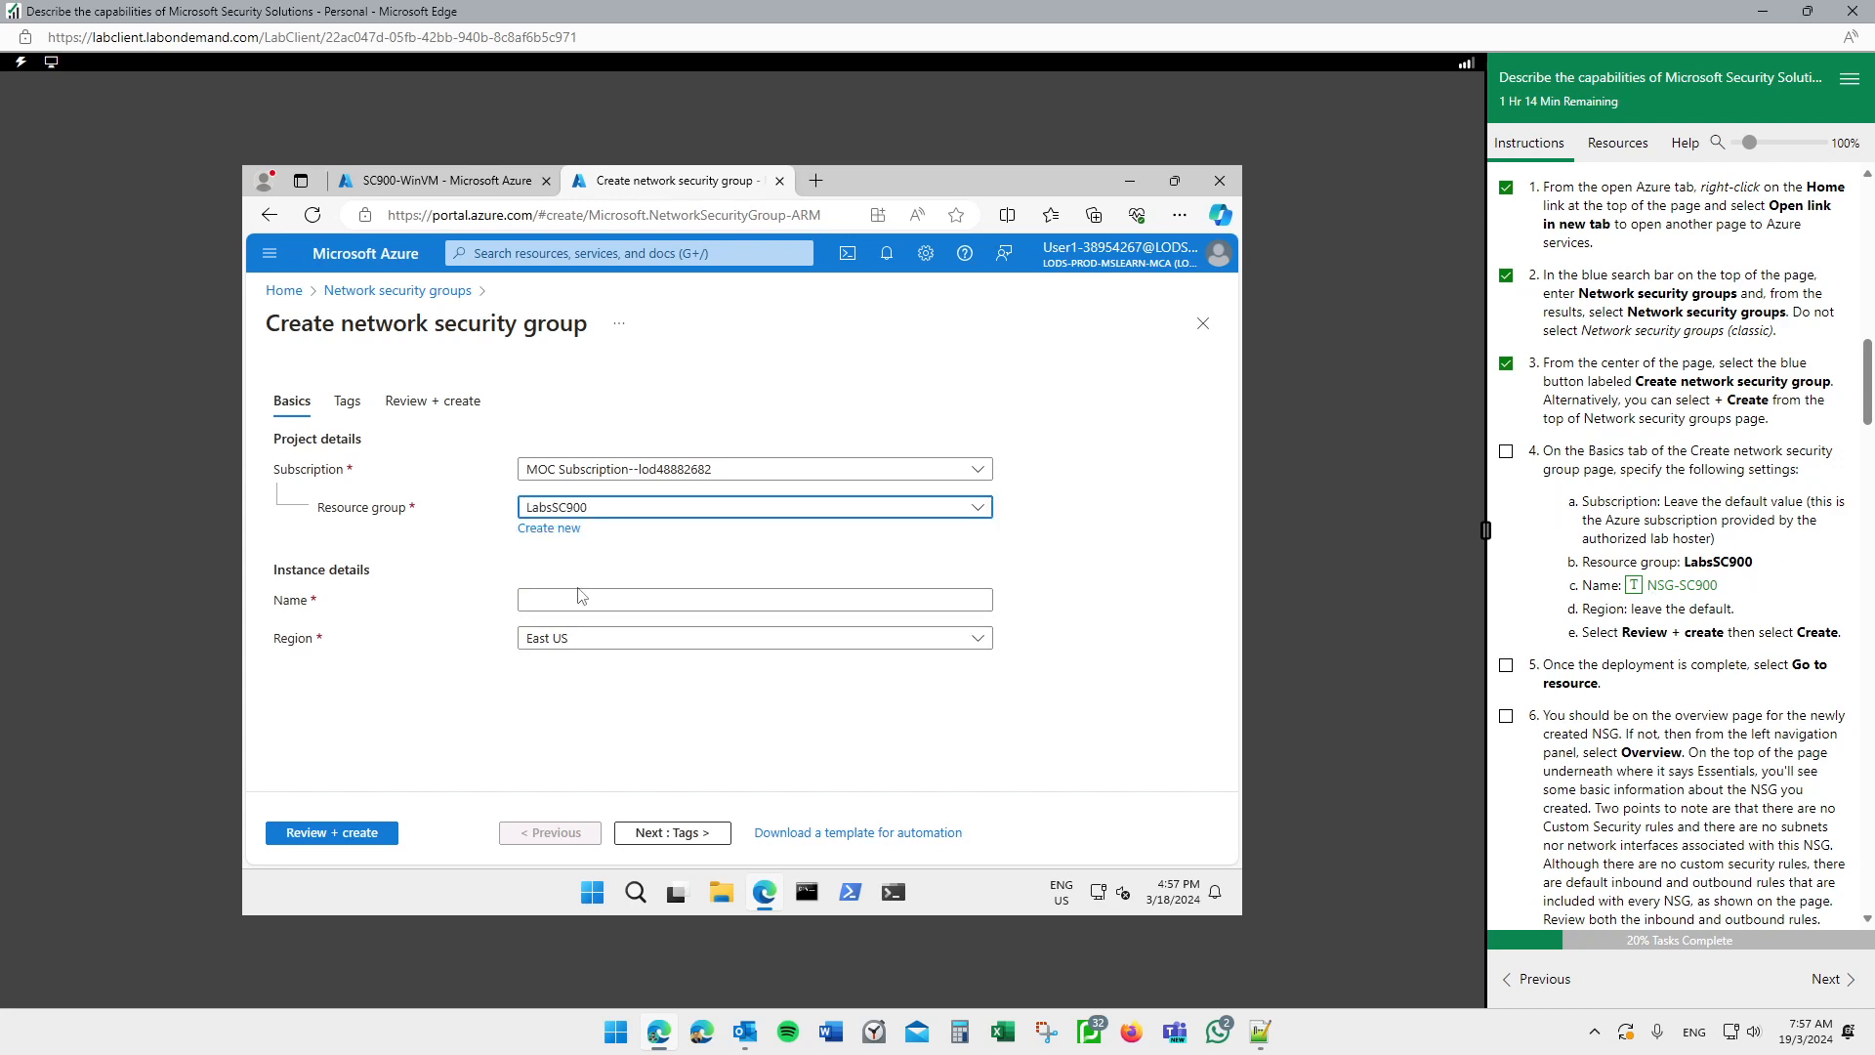
# Step: Name the network security group NSG-SC900, review and create it, and check off Task 2 instructions 4 and 5
pyautogui.click(544, 592)
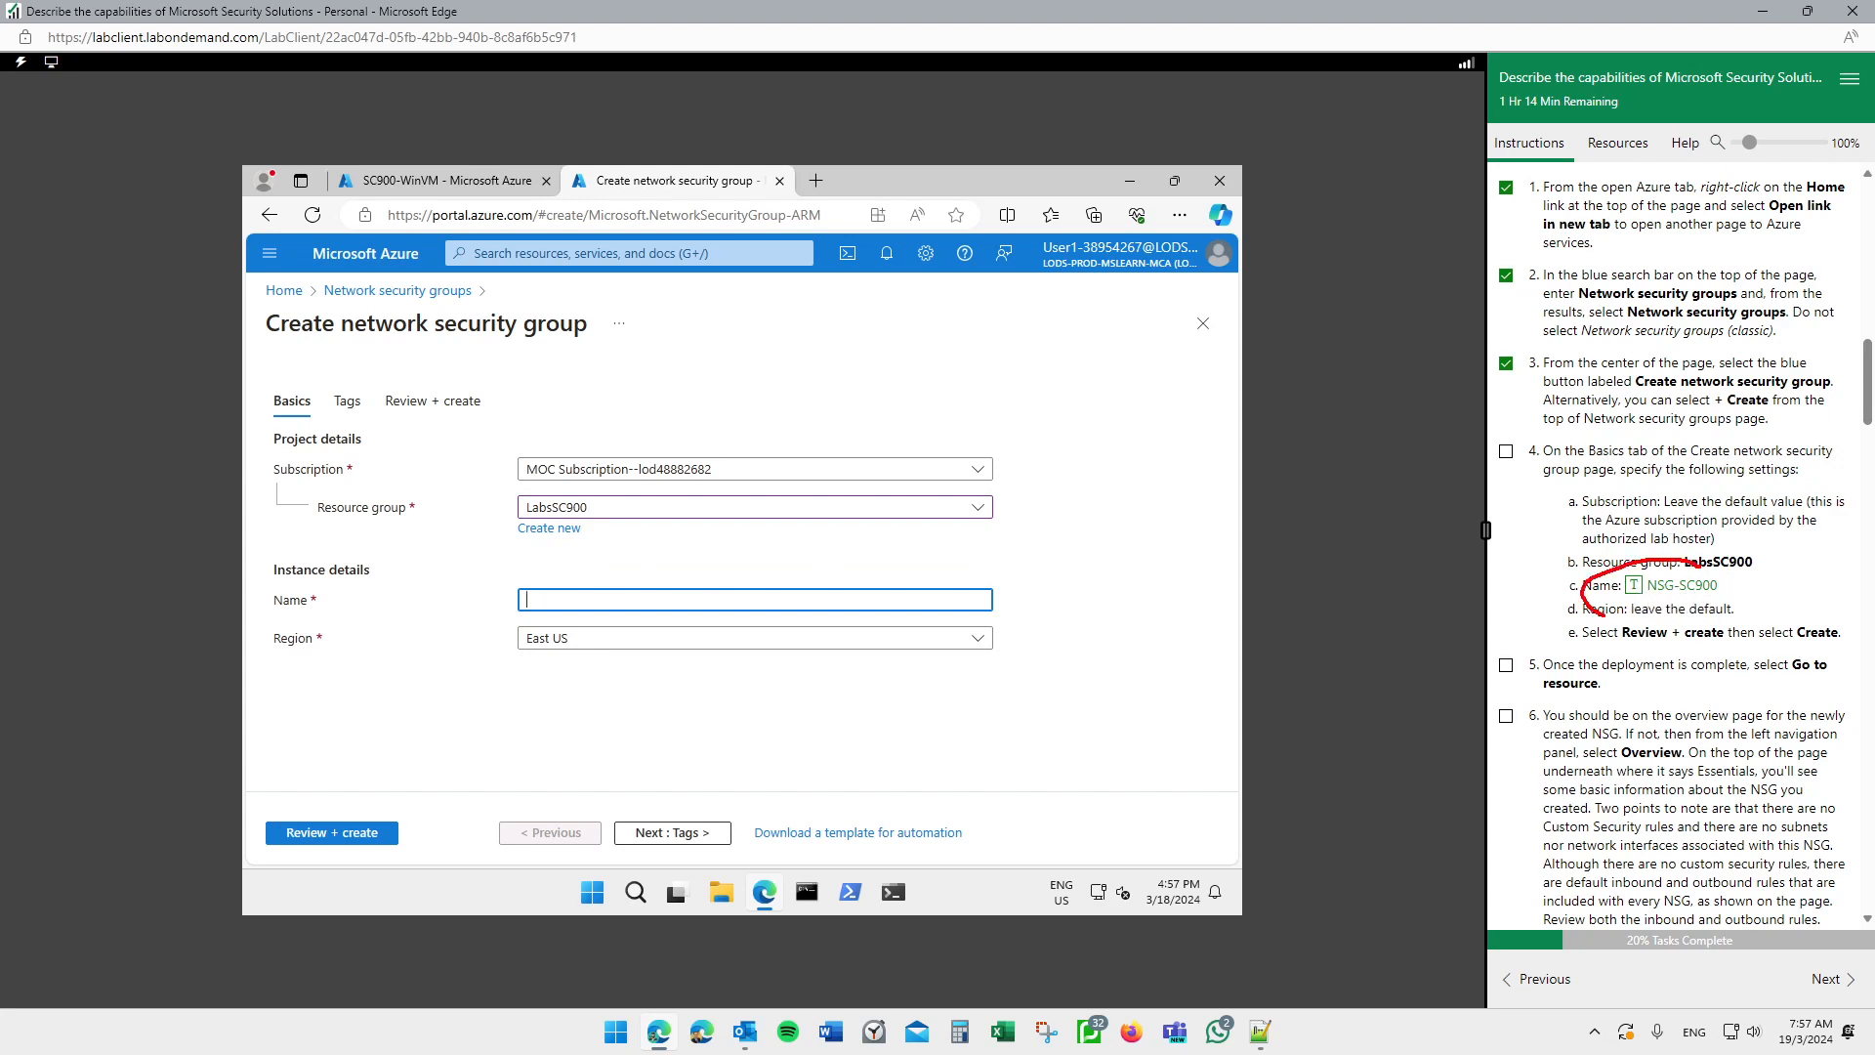
pyautogui.click(1634, 586)
pyautogui.click(343, 833)
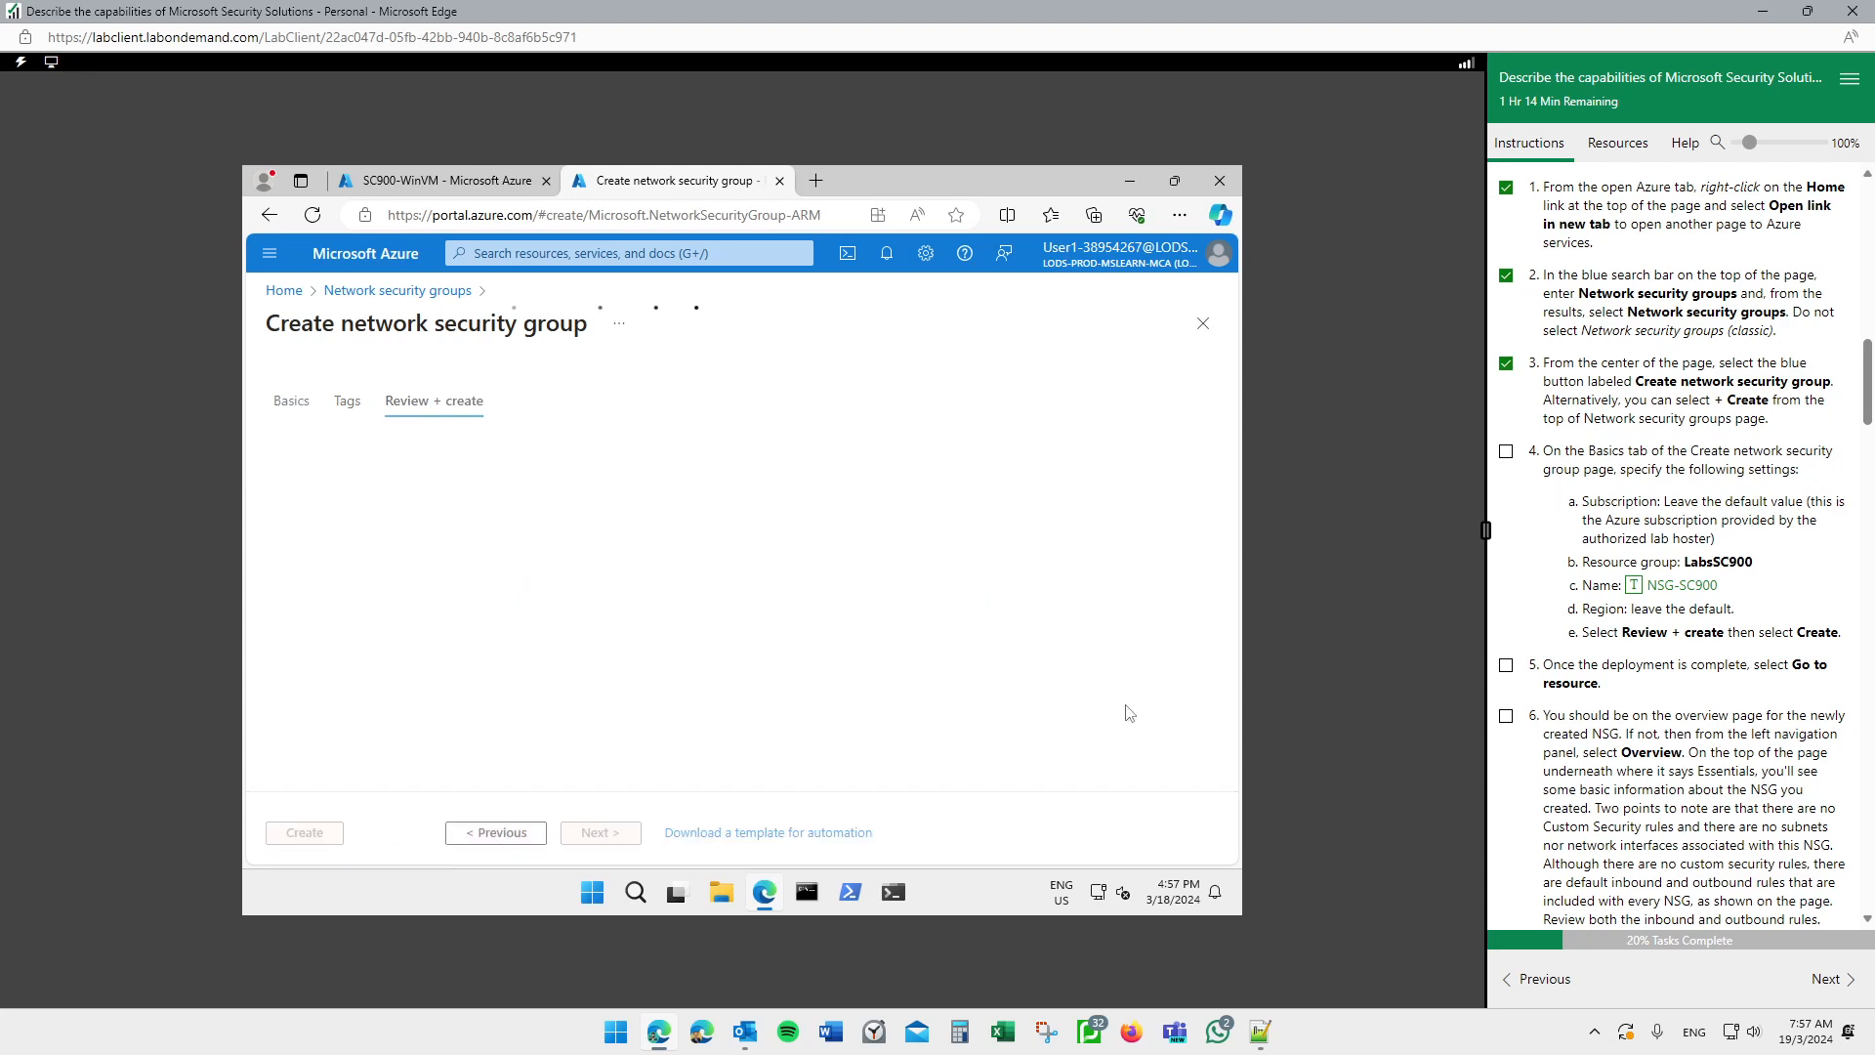
pyautogui.click(1524, 666)
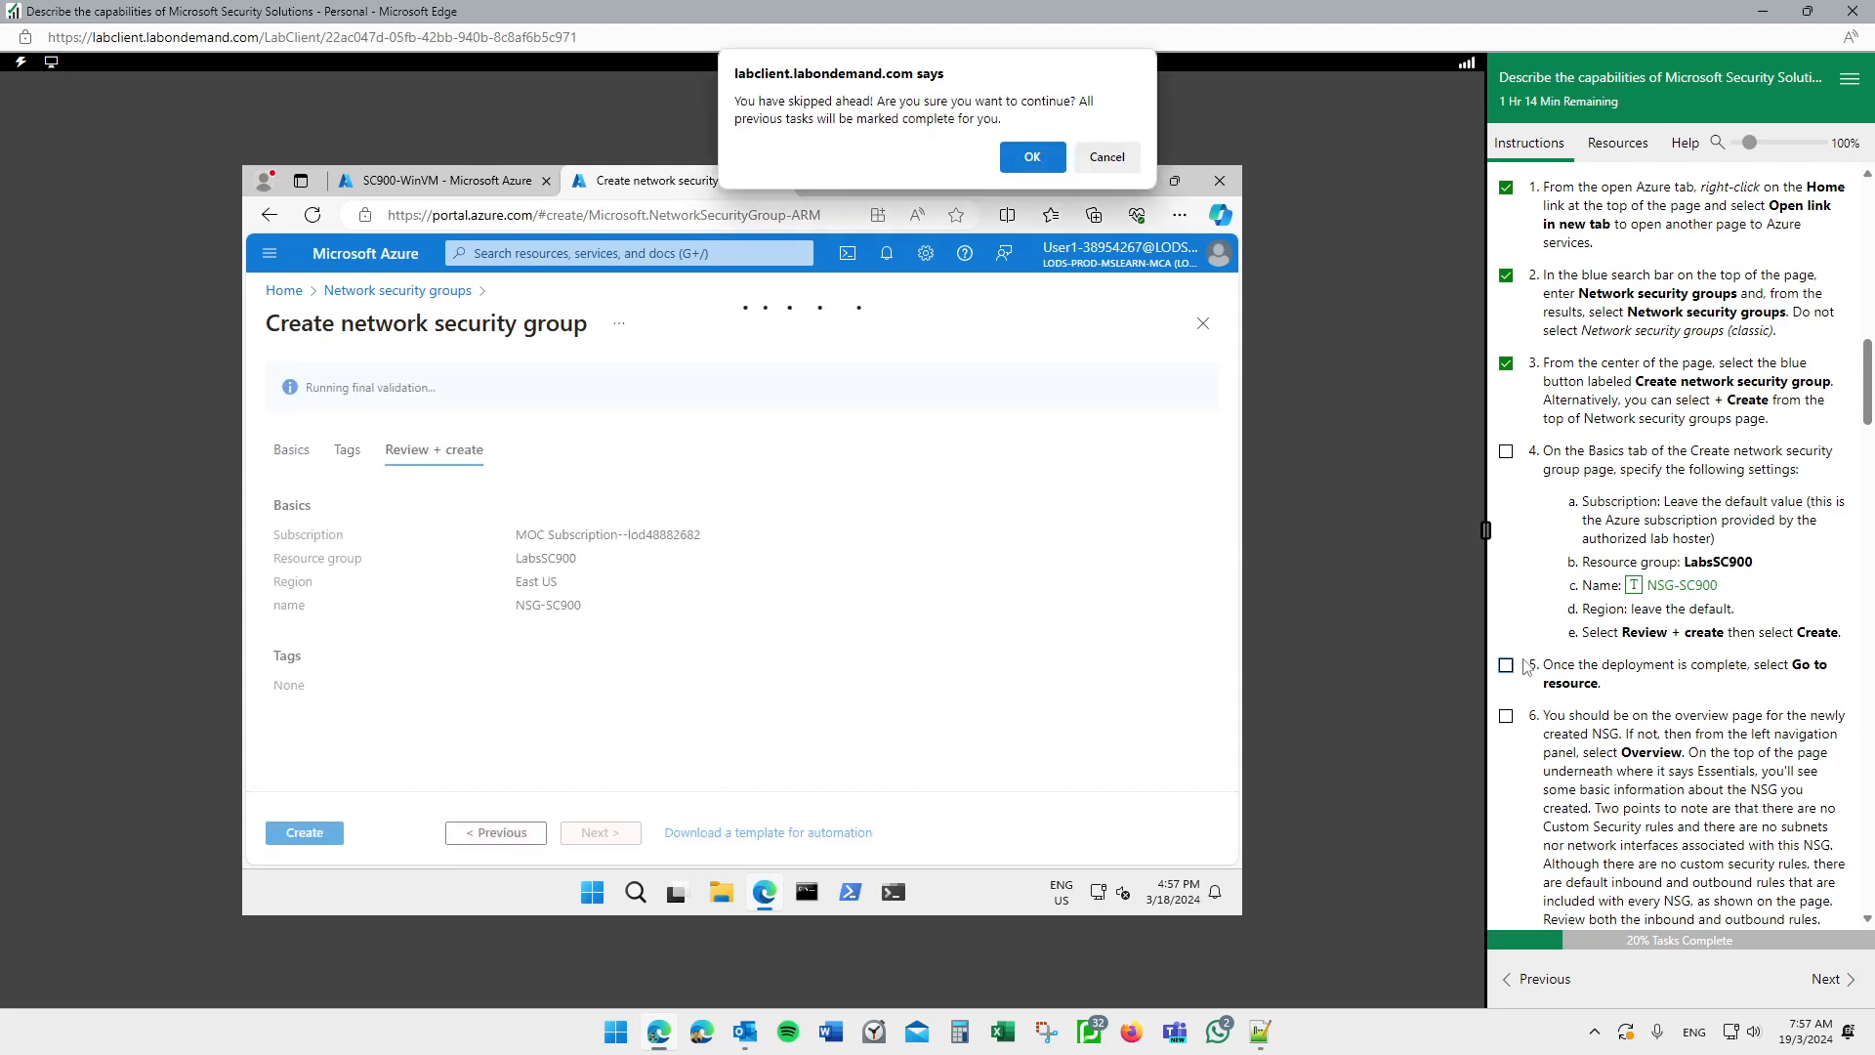
pyautogui.click(1051, 164)
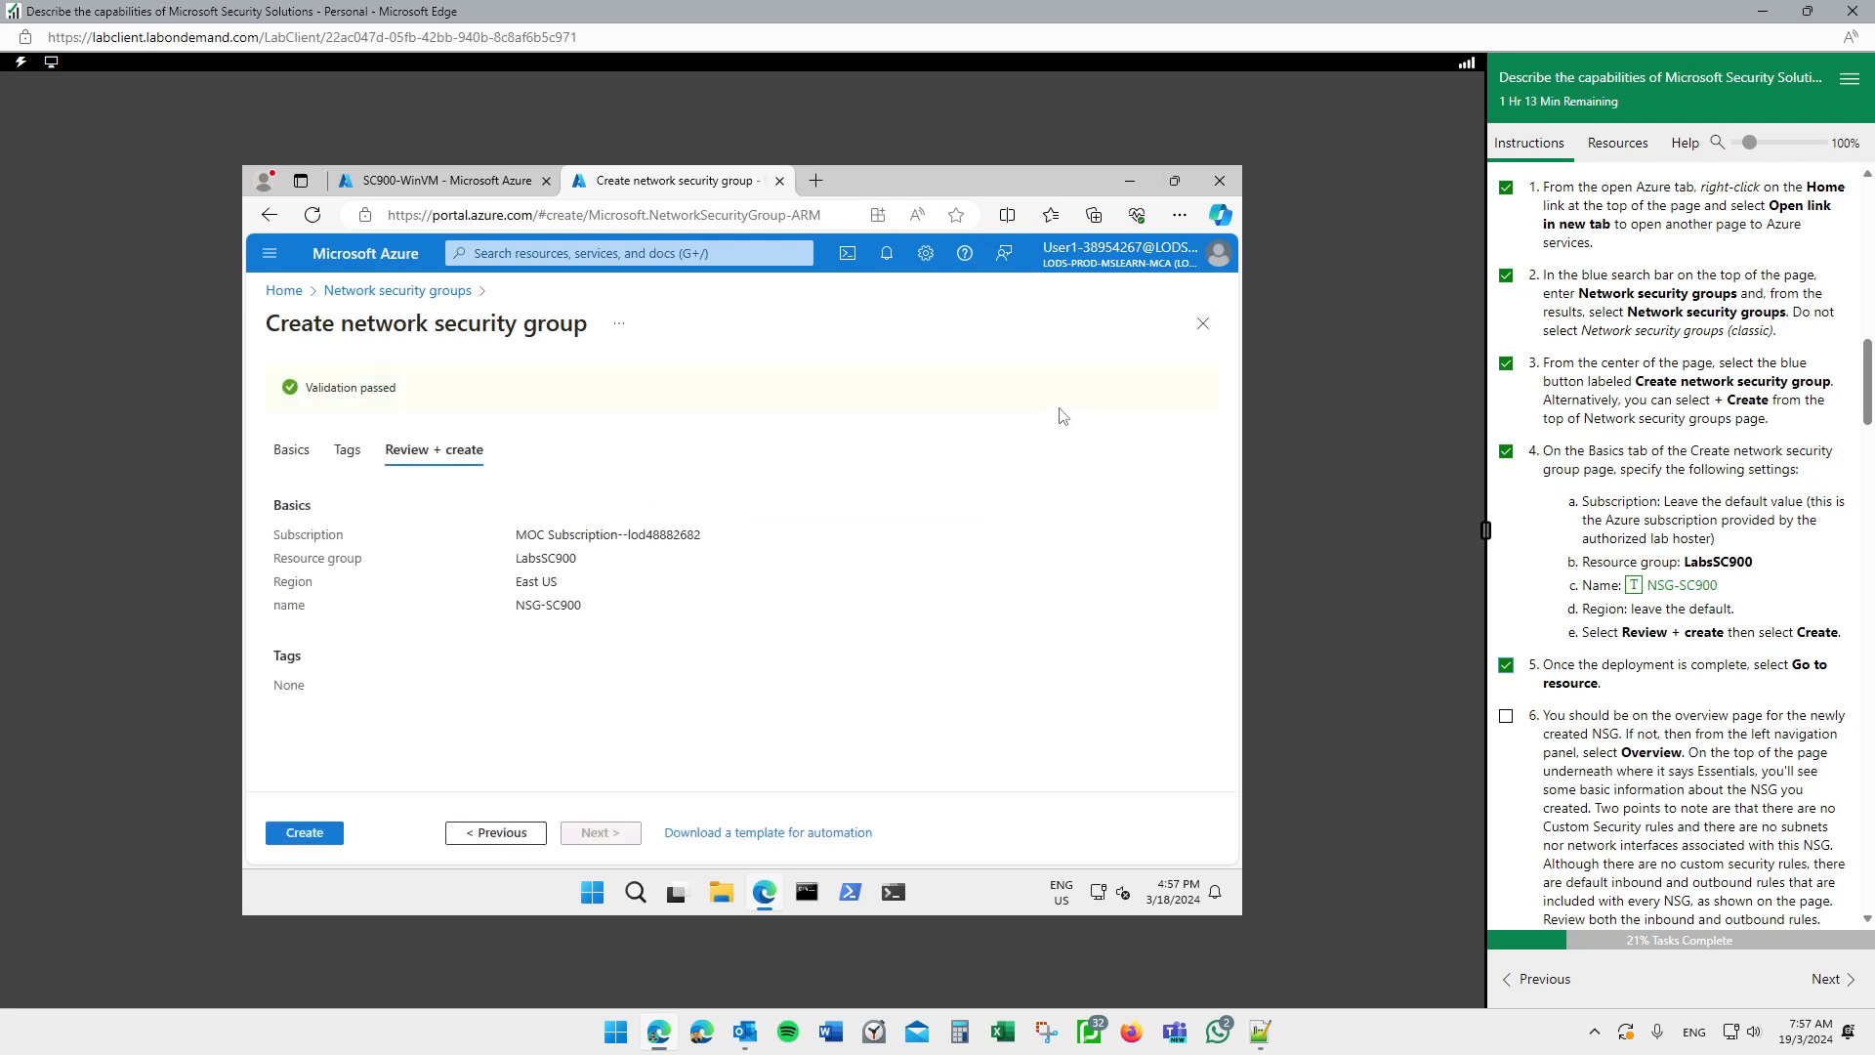
pyautogui.click(304, 833)
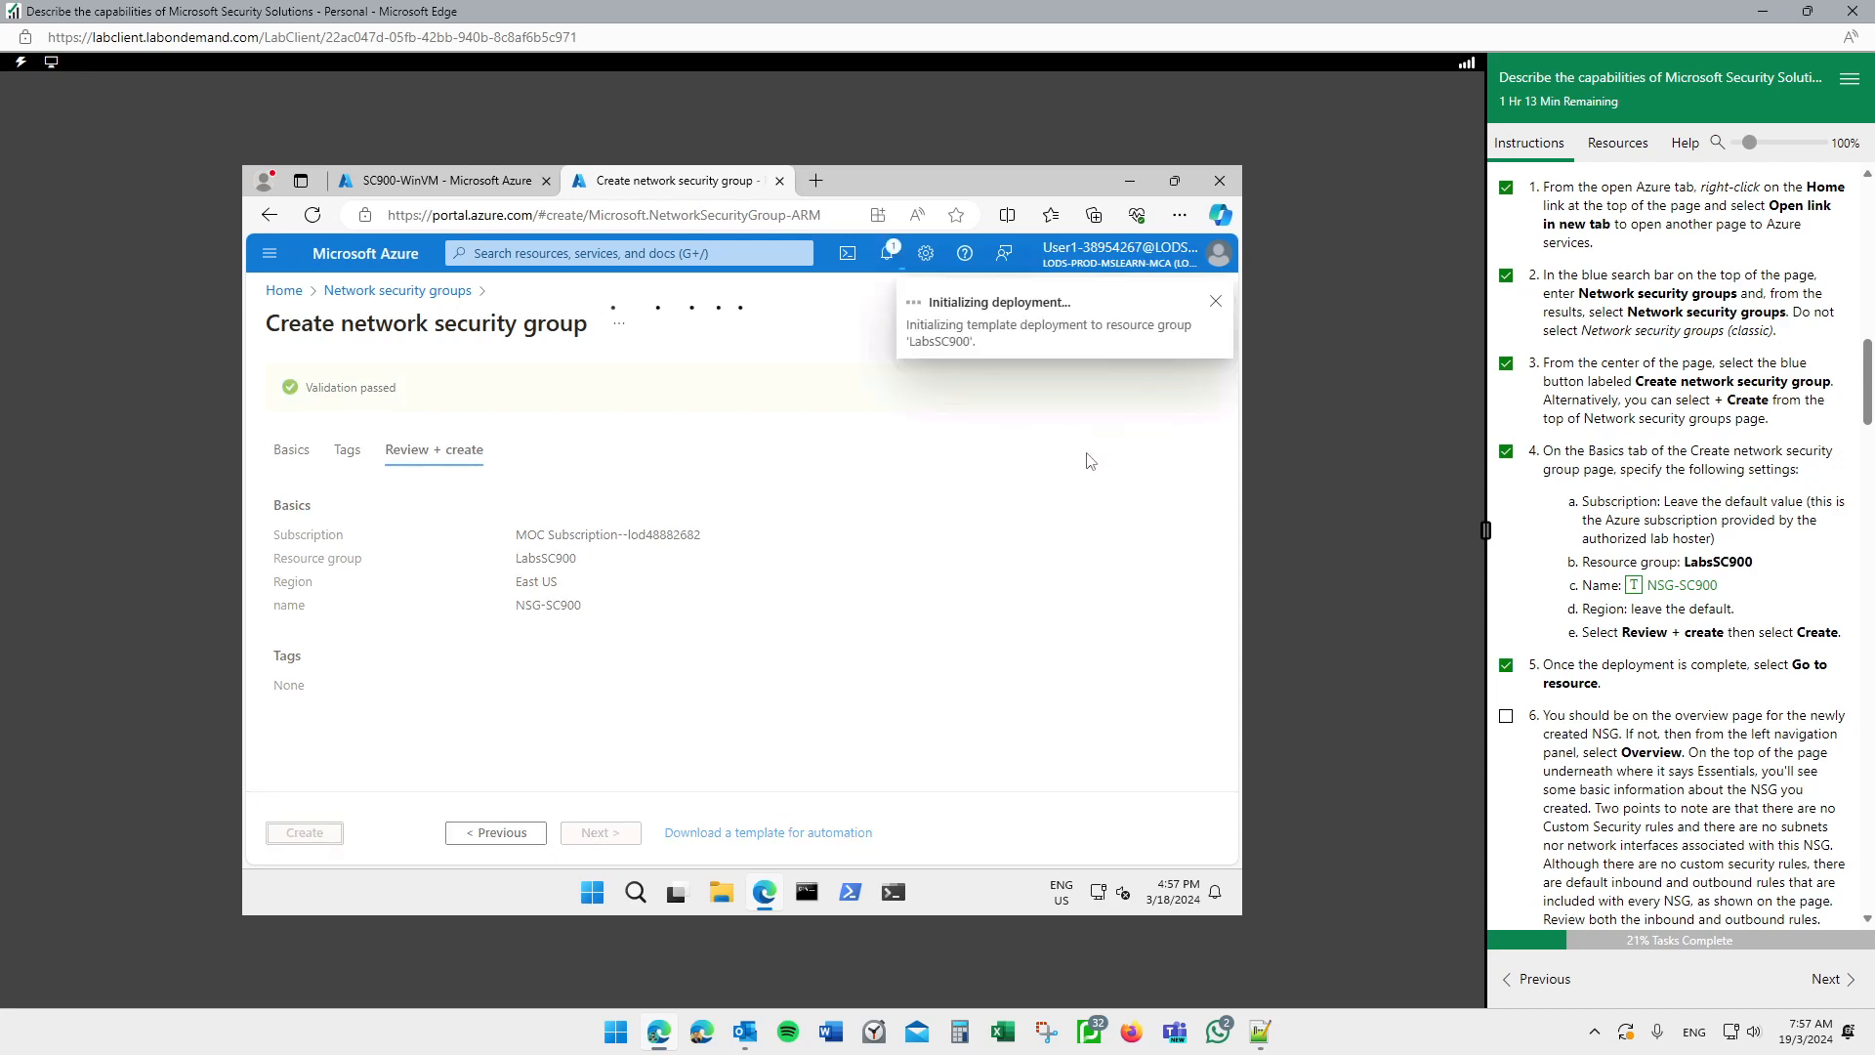
# Step: Open the deployed NSG-SC900 resource, compare its overview with the SC900-WinVM network settings, and check off Task 2 instruction 6
pyautogui.scroll(-4, 1580, 477)
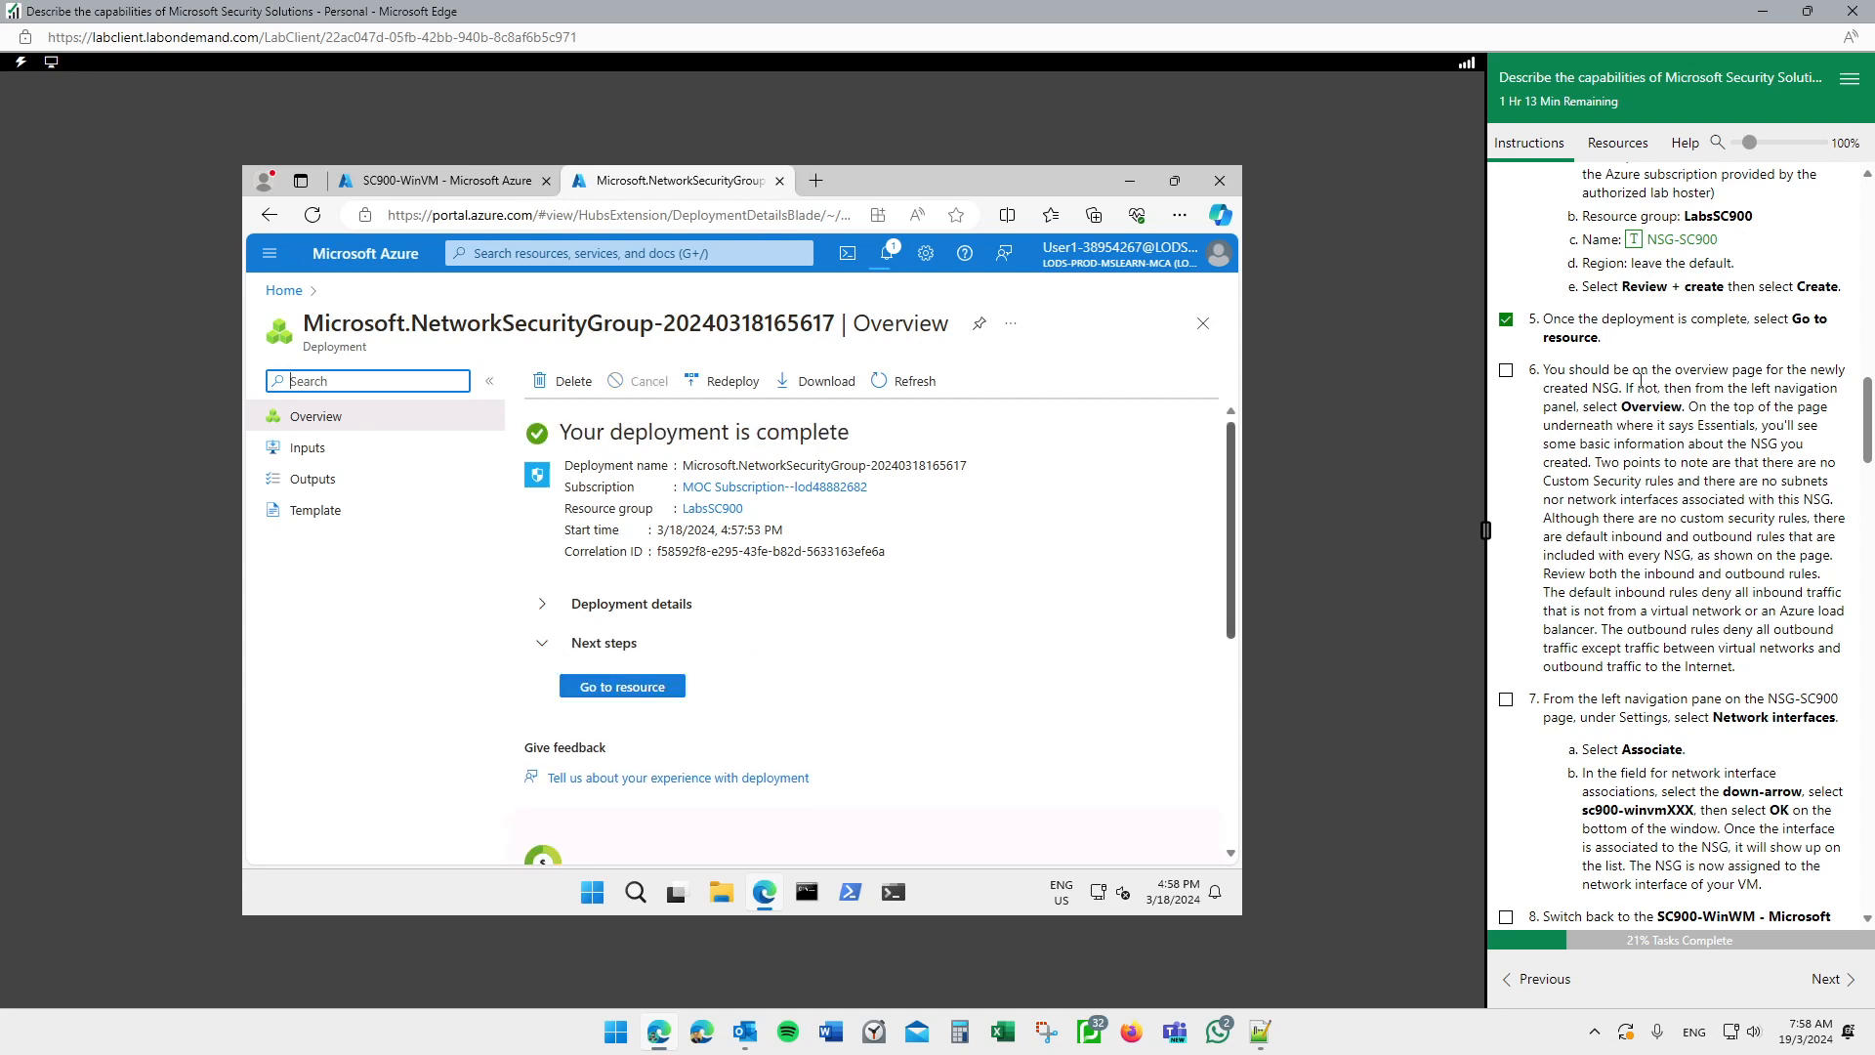
pyautogui.click(622, 690)
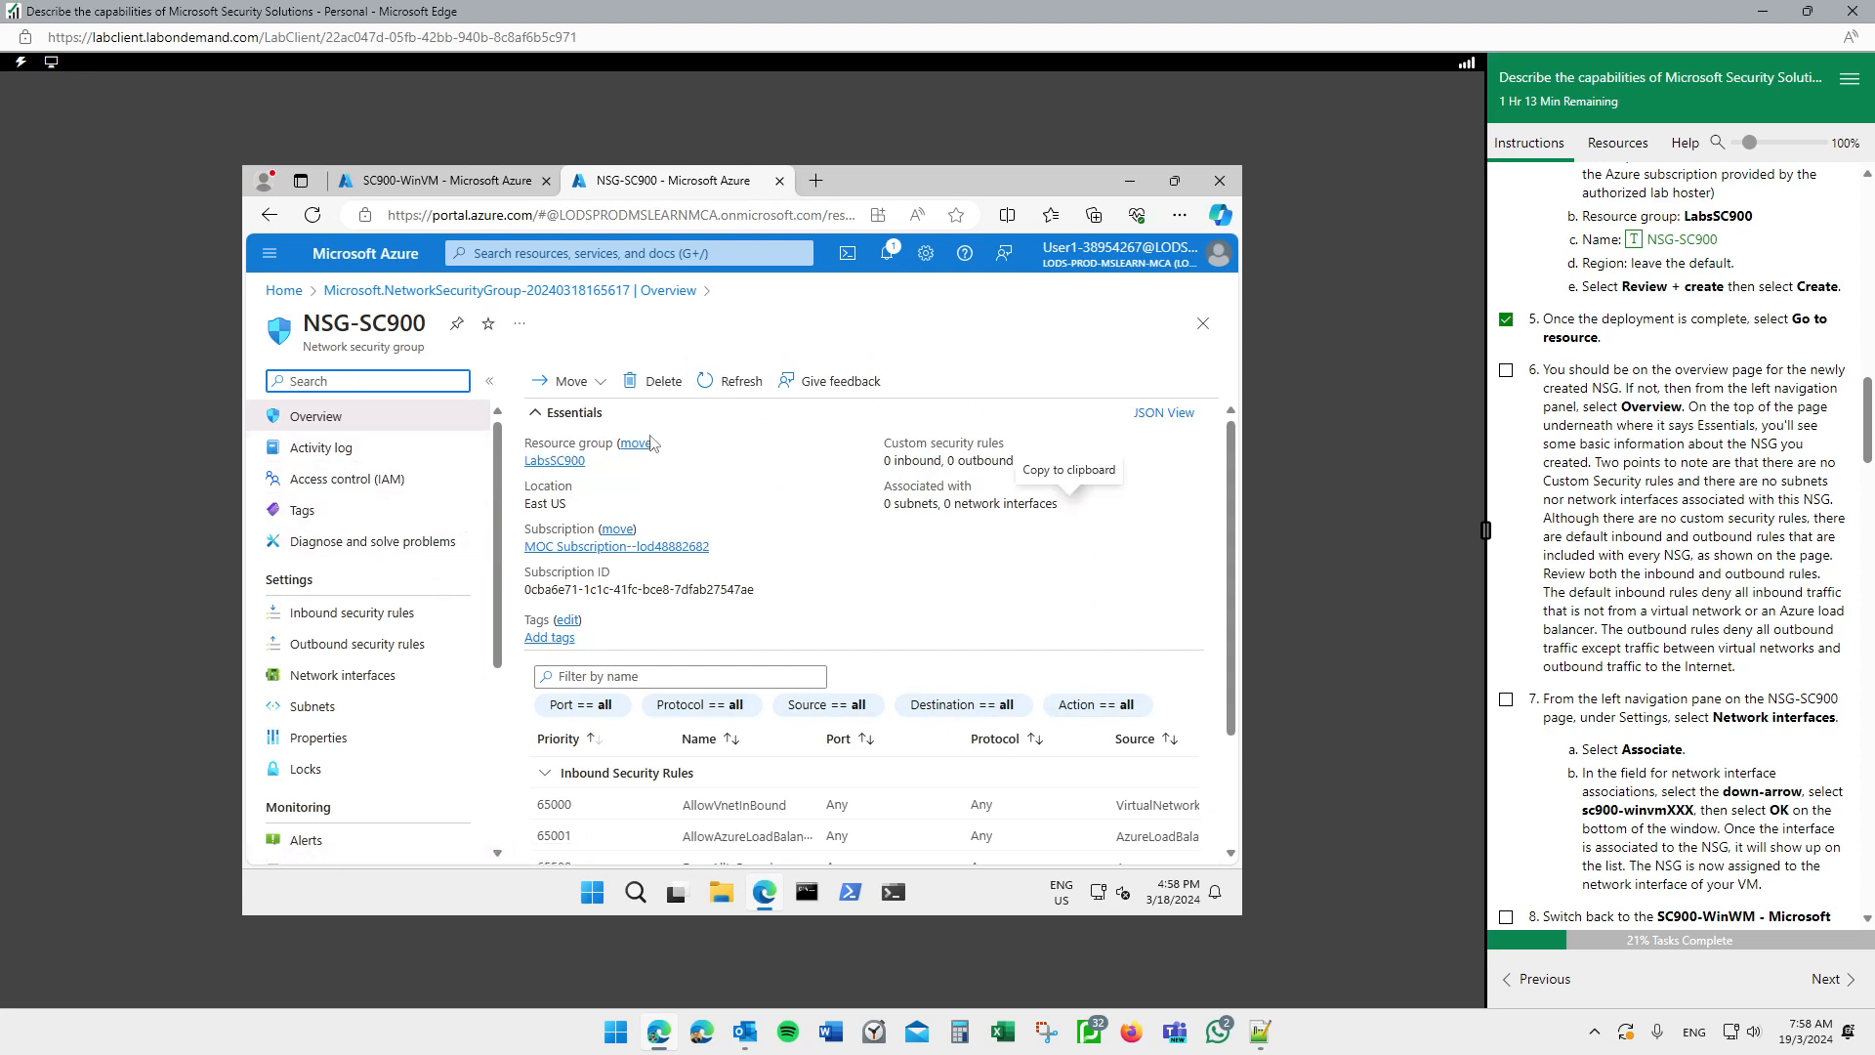
pyautogui.click(447, 180)
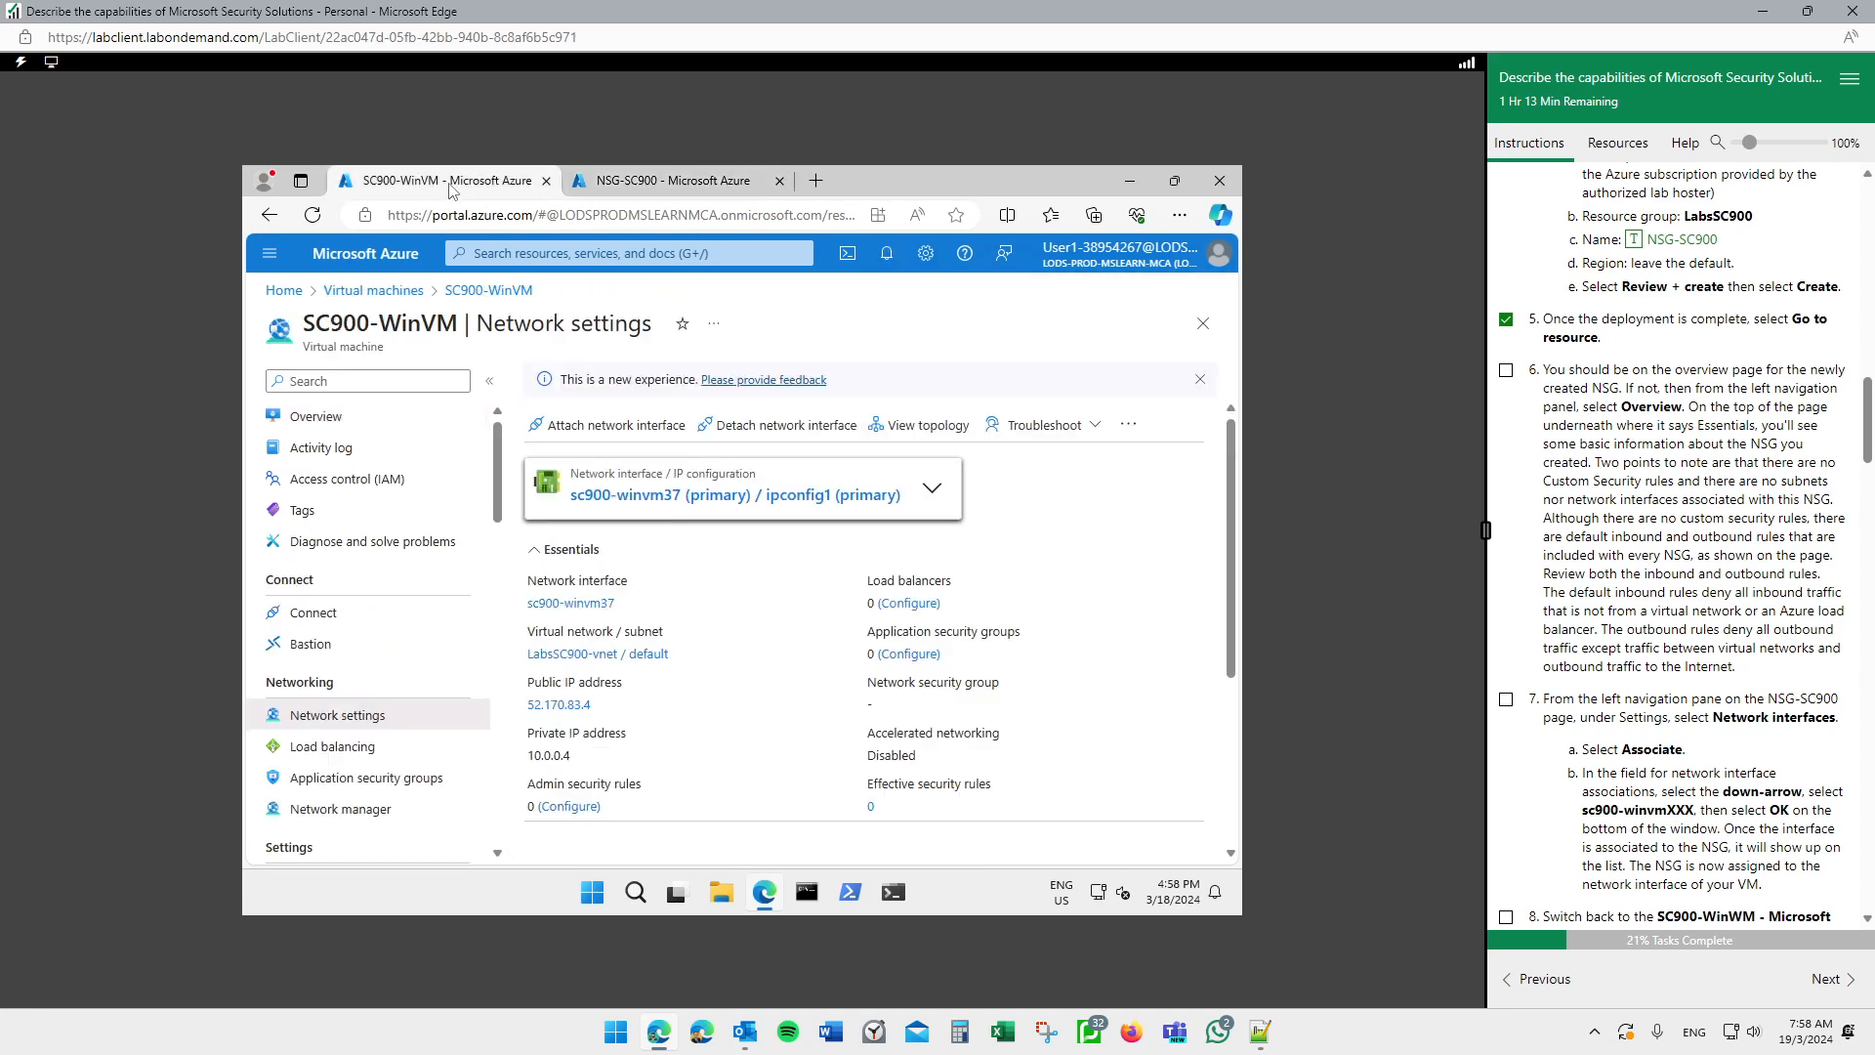
pyautogui.click(672, 181)
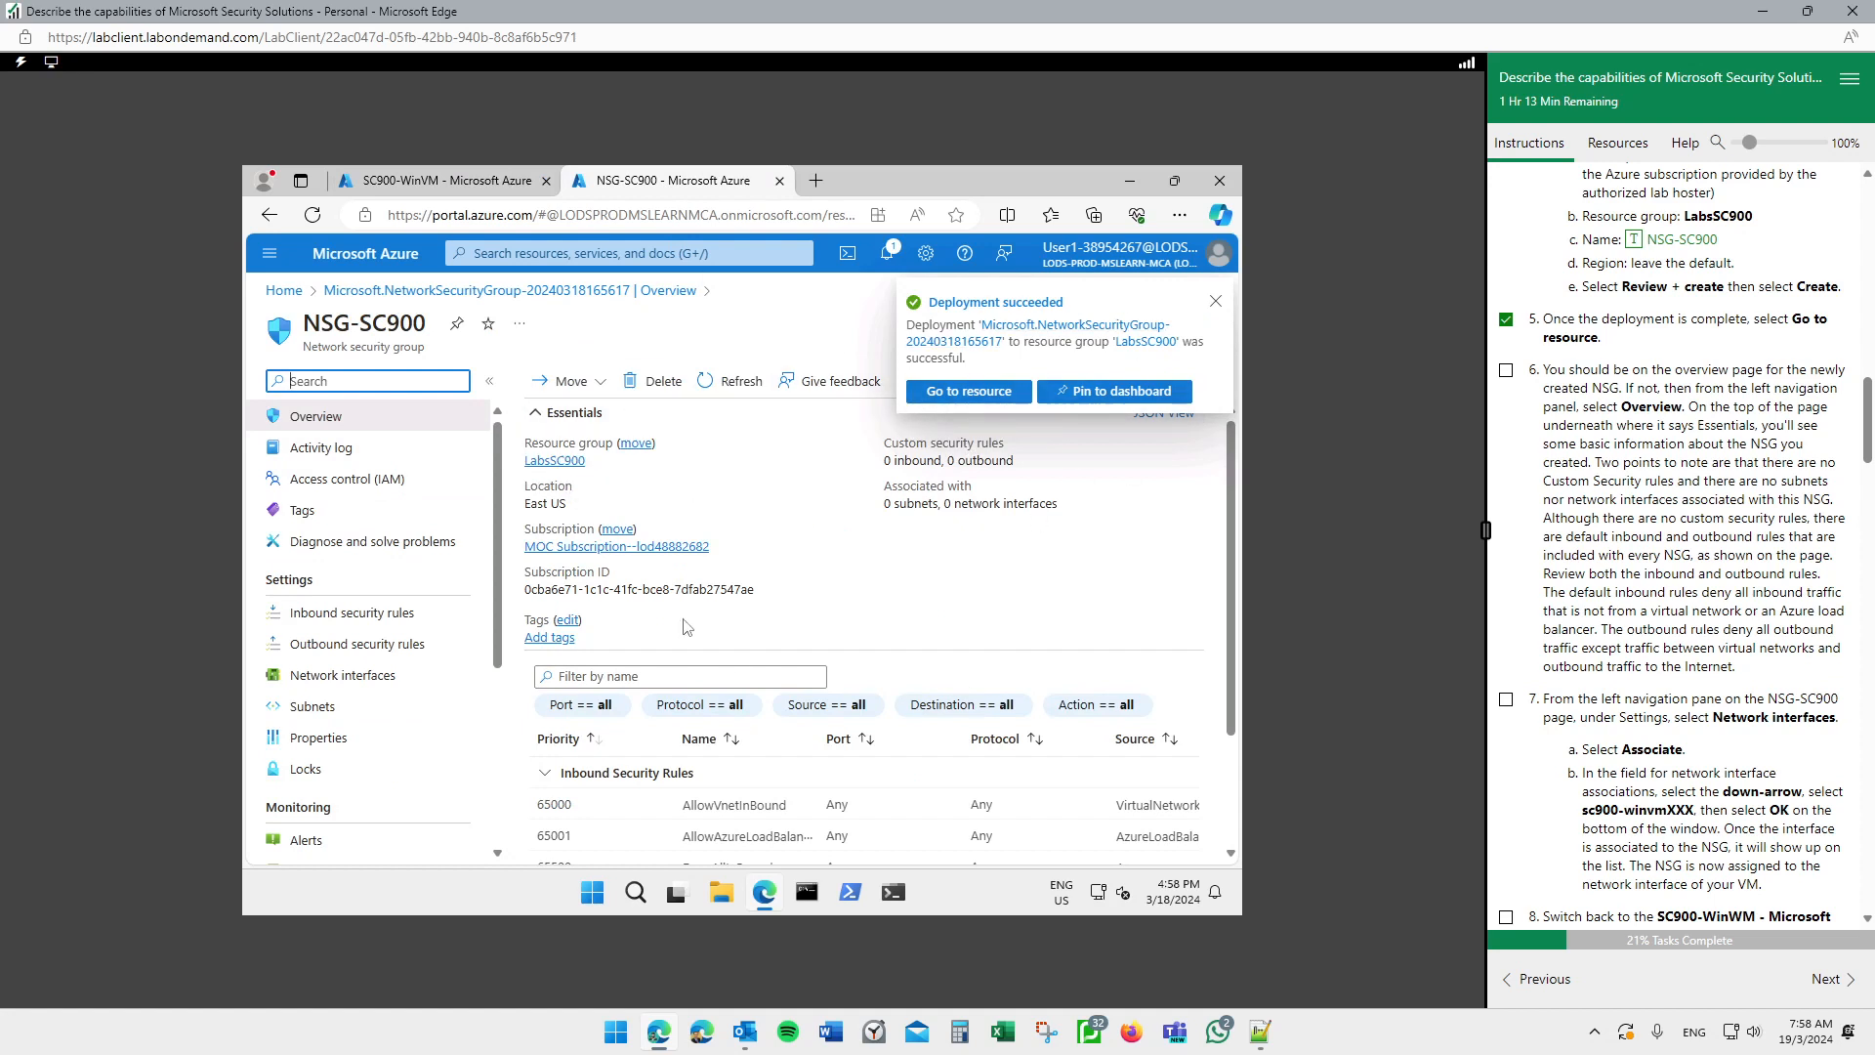
pyautogui.click(1216, 302)
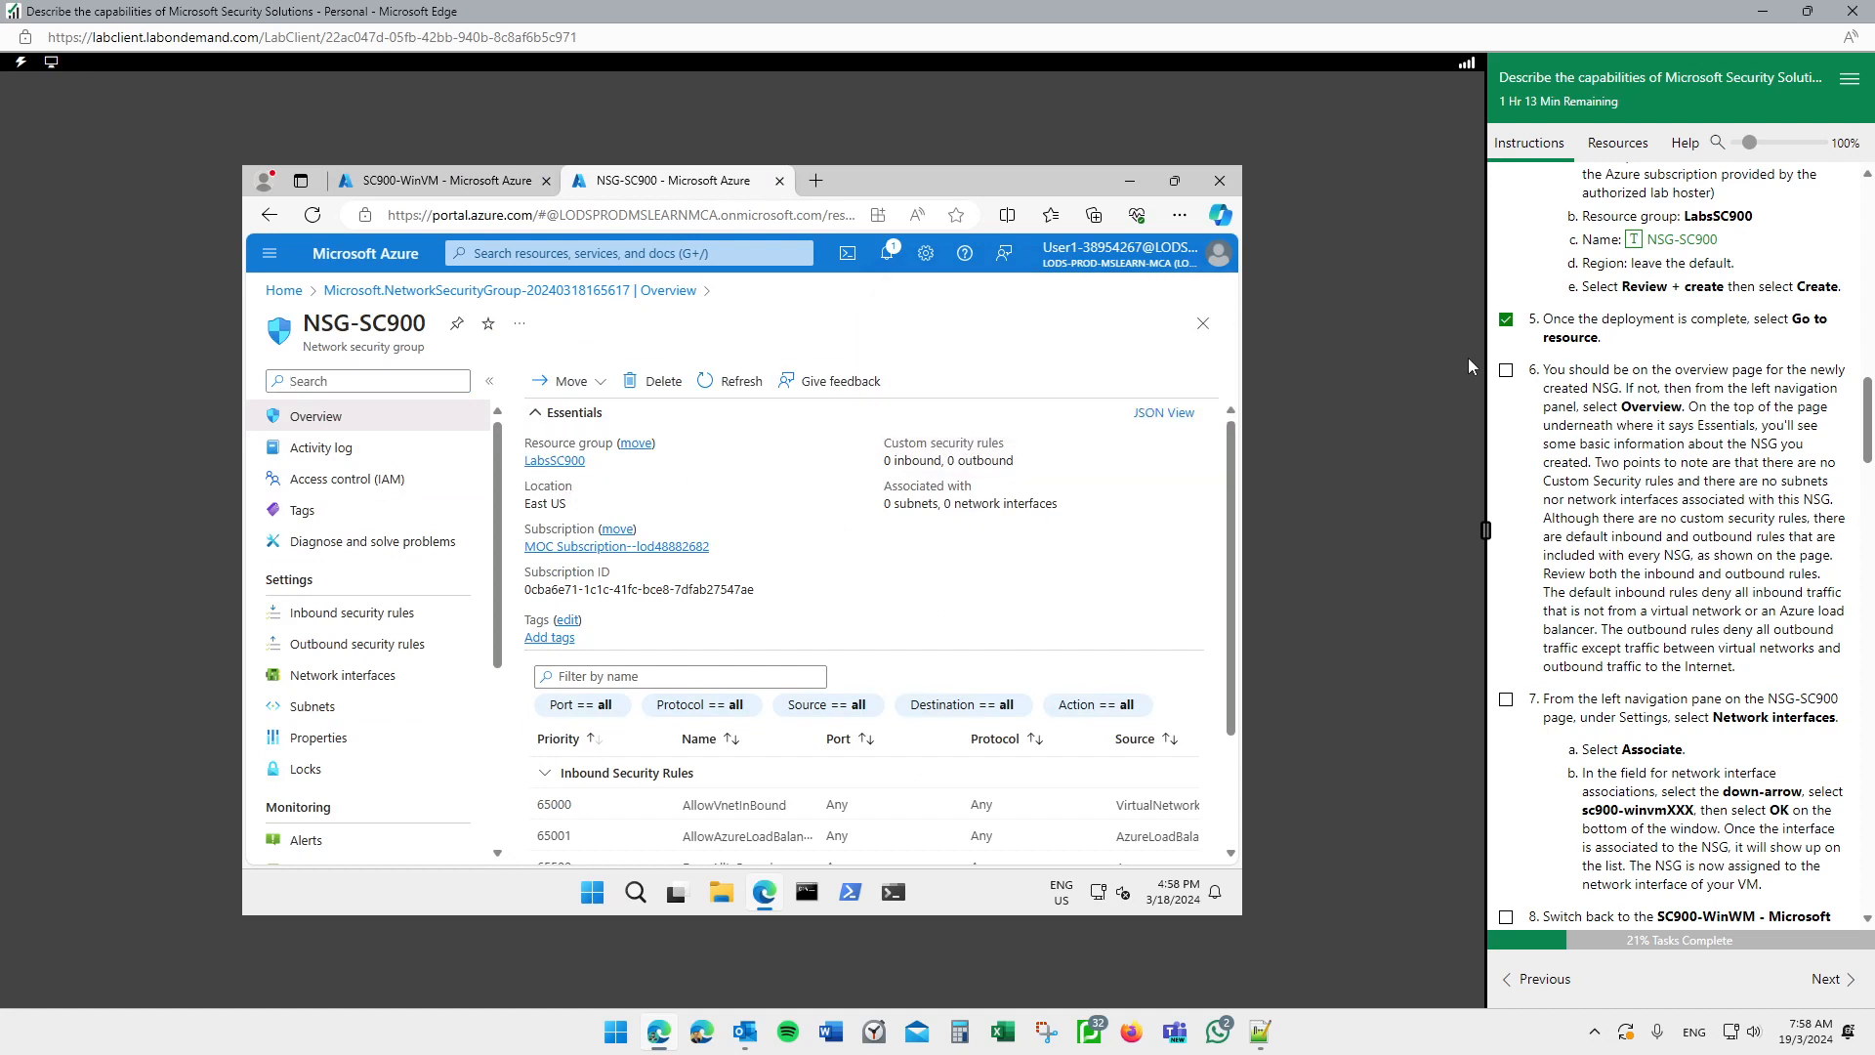
pyautogui.click(1506, 370)
# Step: Associate the network interface sc900-winvm37 with NSG-SC900 and check off Task 2 instruction 7
pyautogui.scroll(-4, 1783, 658)
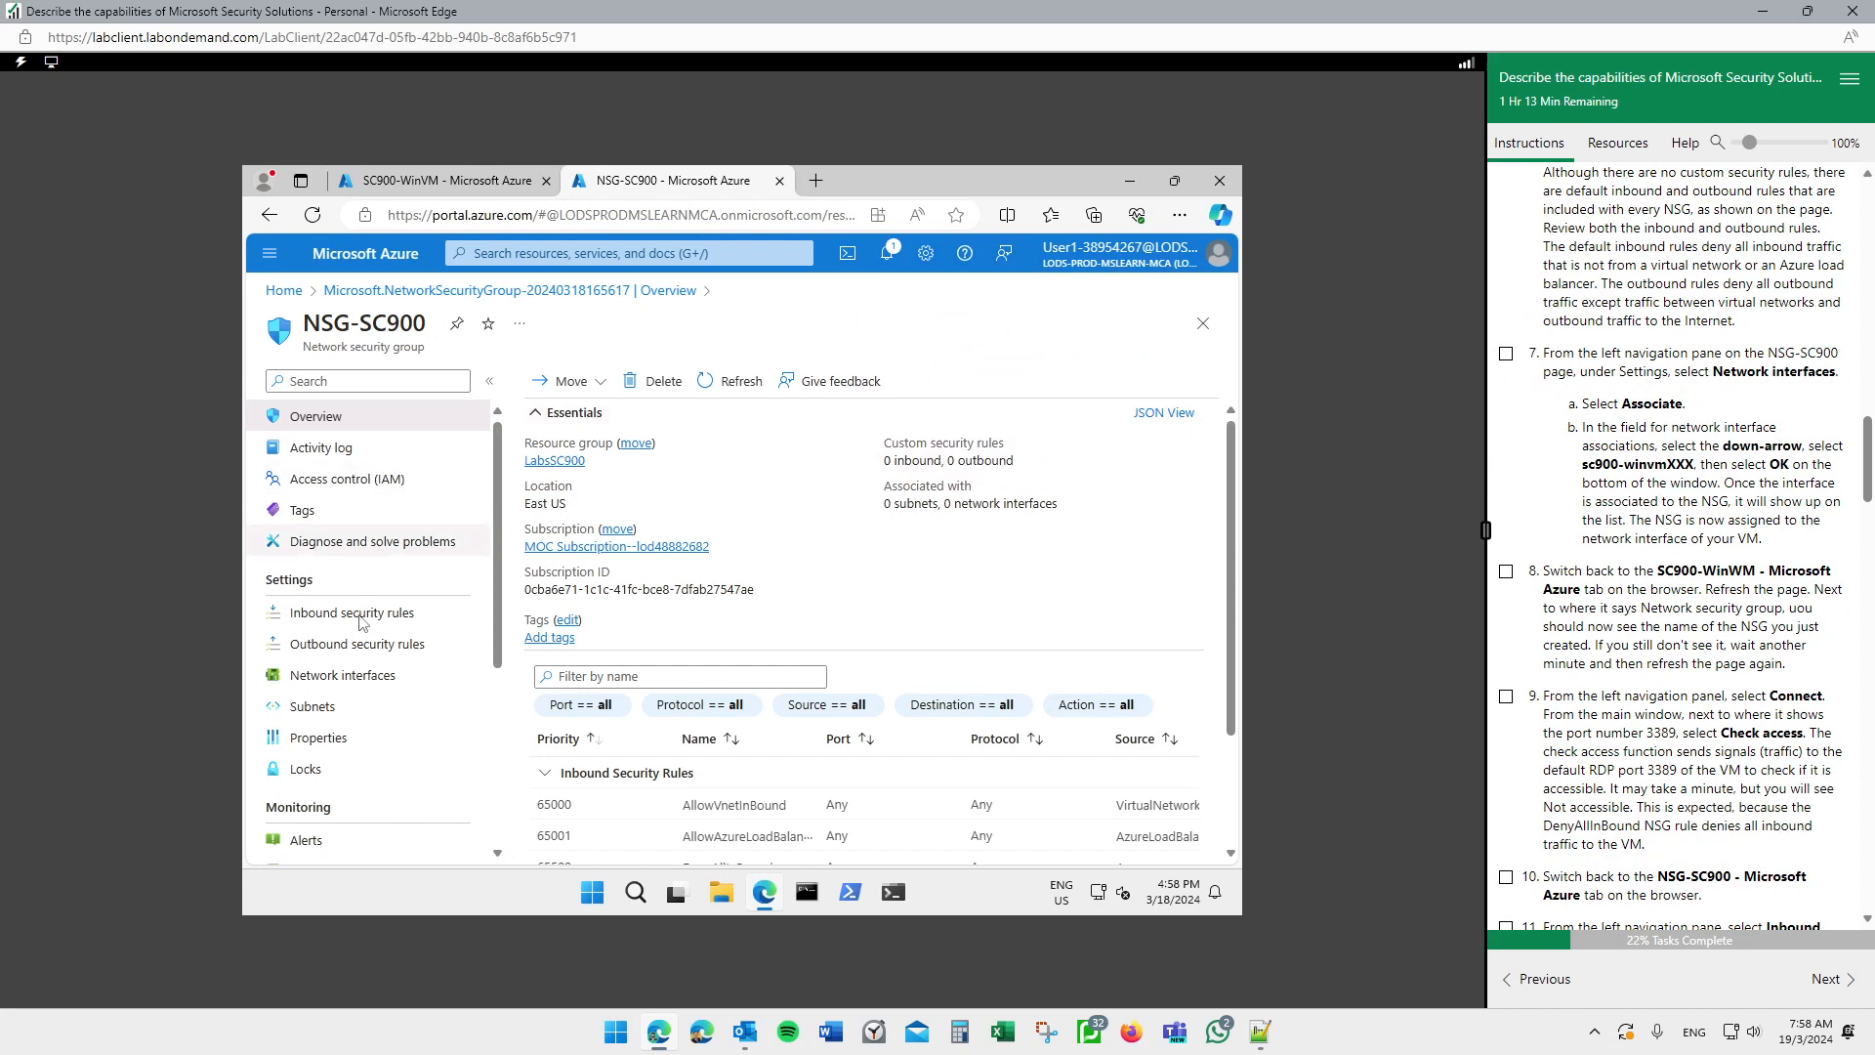
pyautogui.scroll(-2, 360, 623)
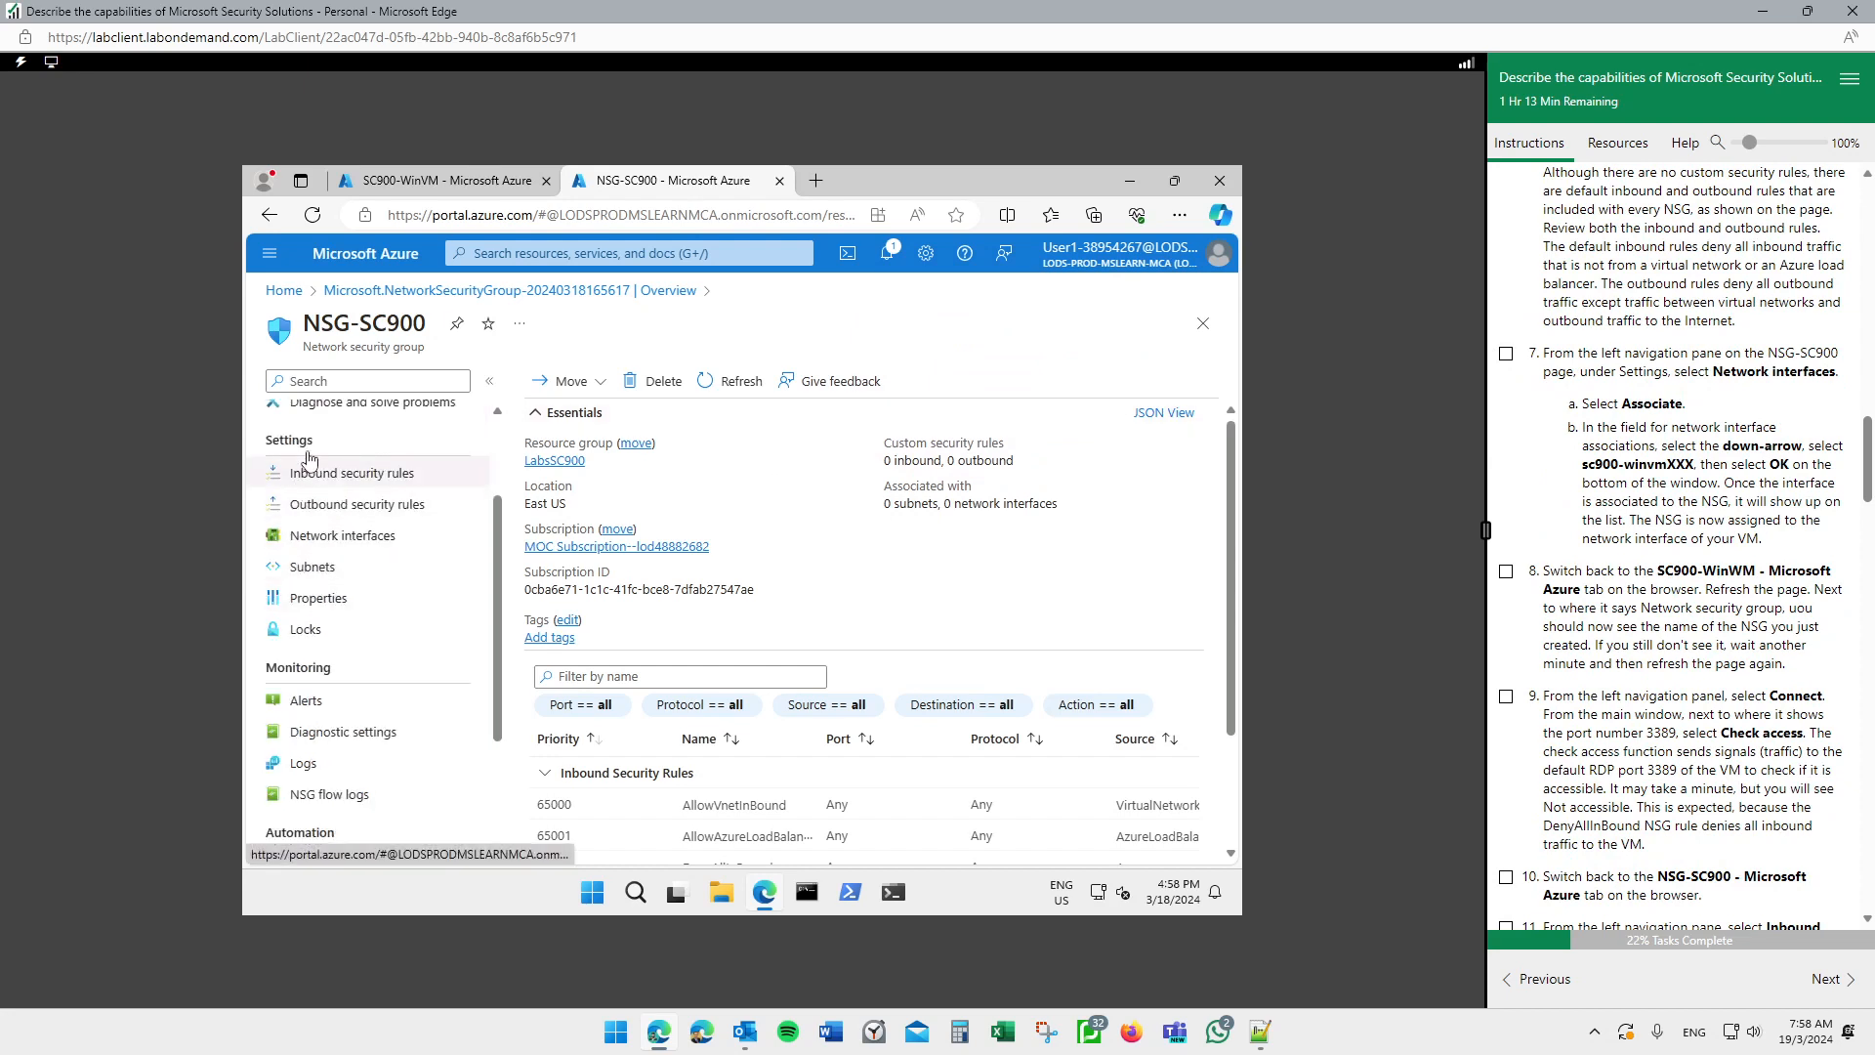
pyautogui.click(356, 545)
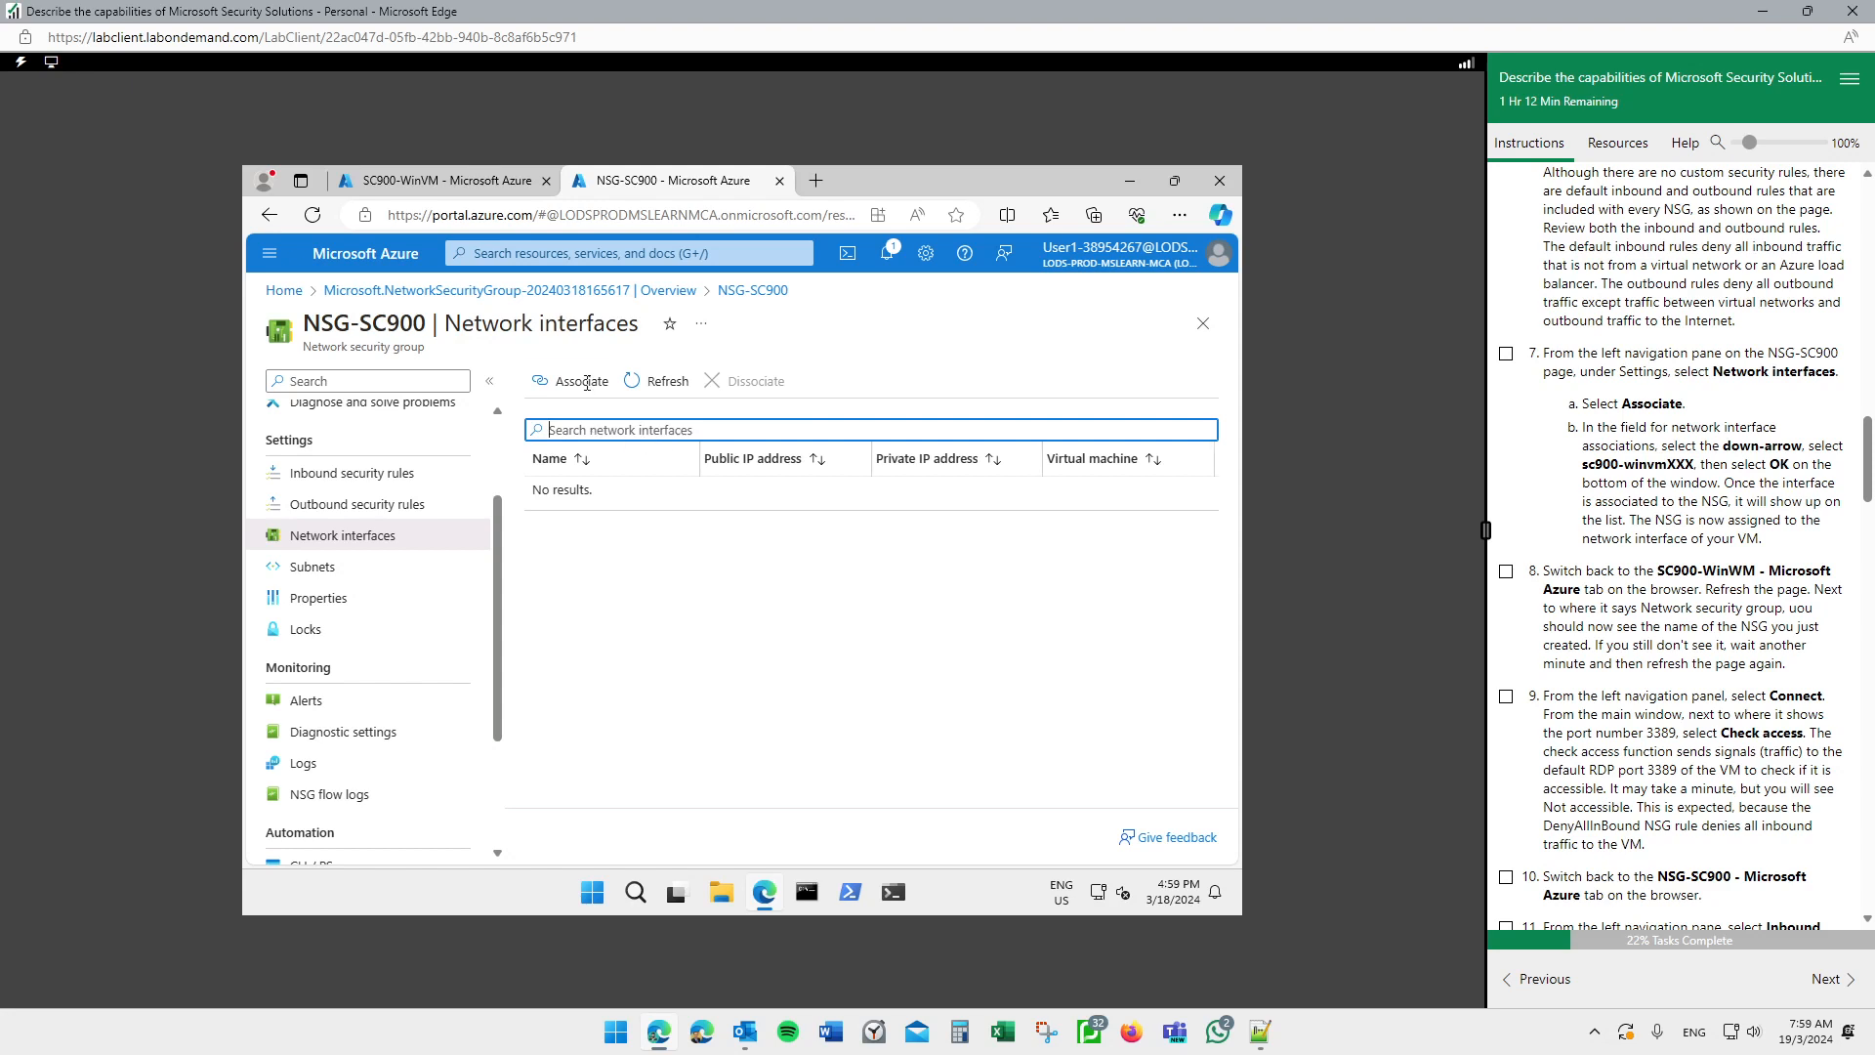
pyautogui.click(584, 390)
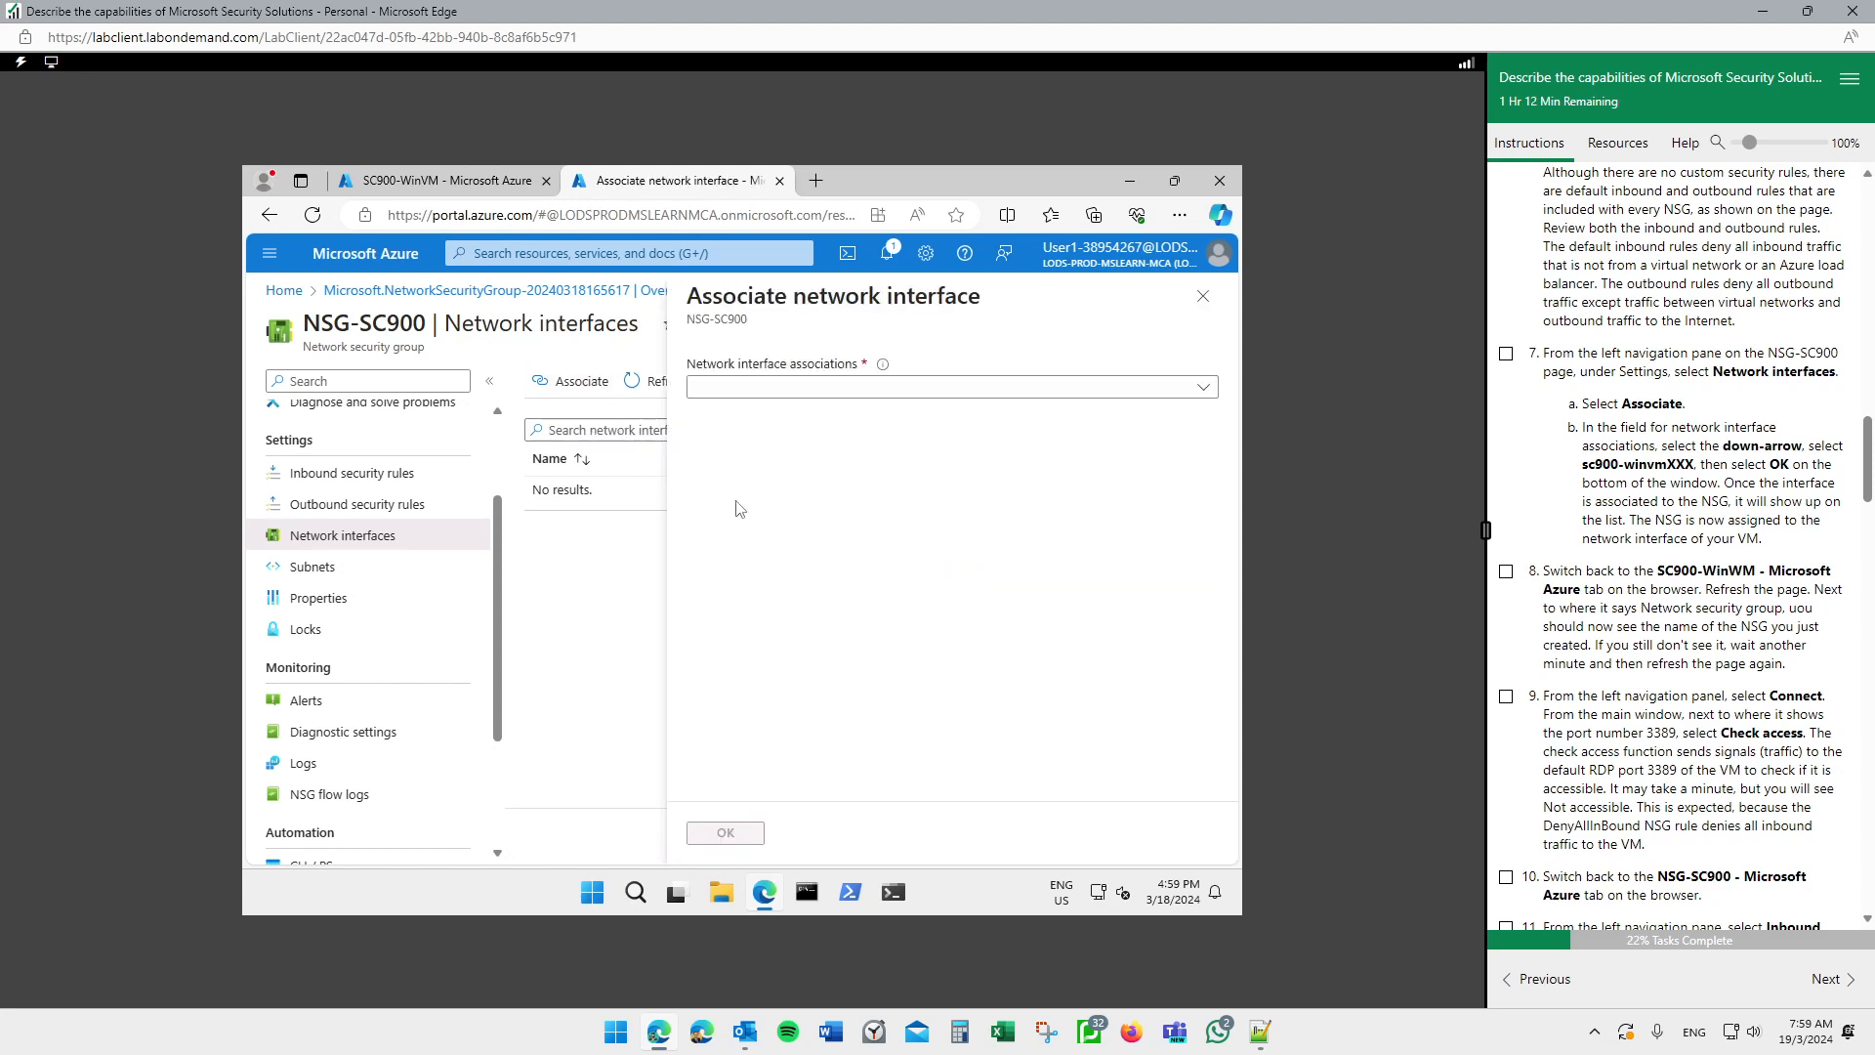
pyautogui.click(1204, 388)
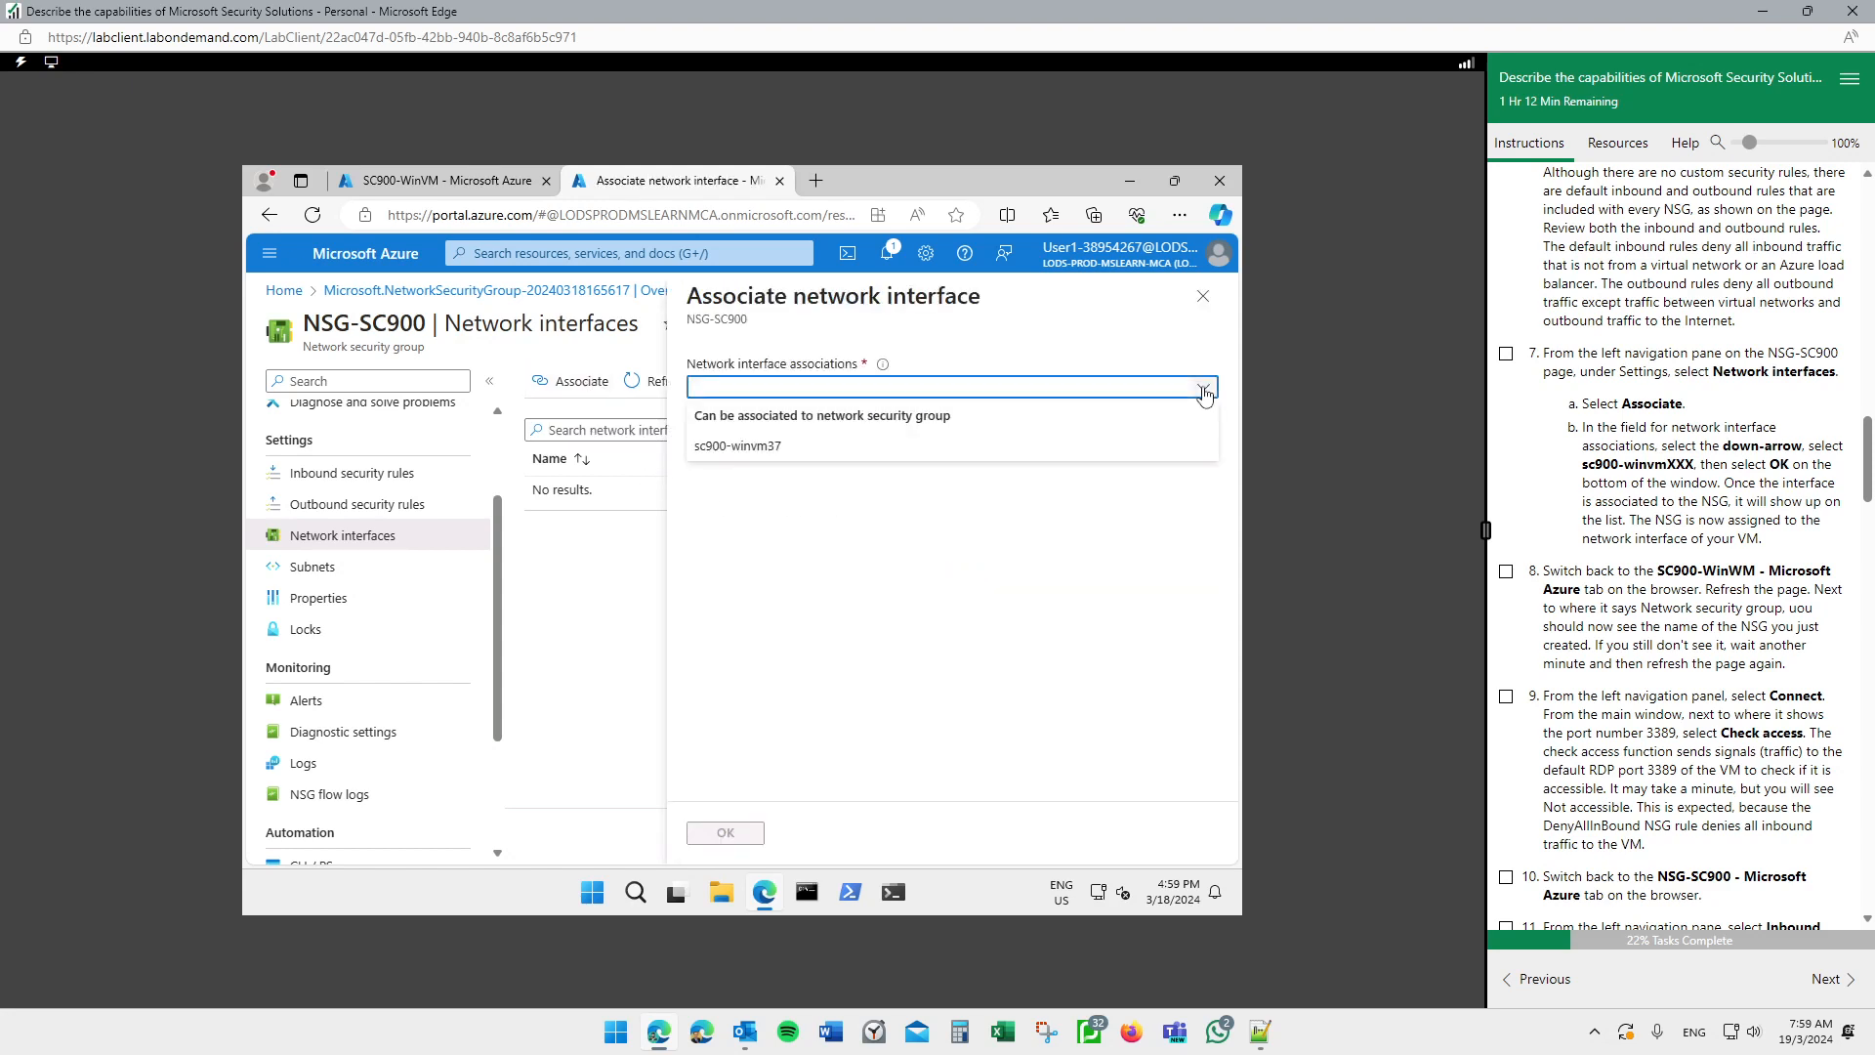
pyautogui.click(738, 449)
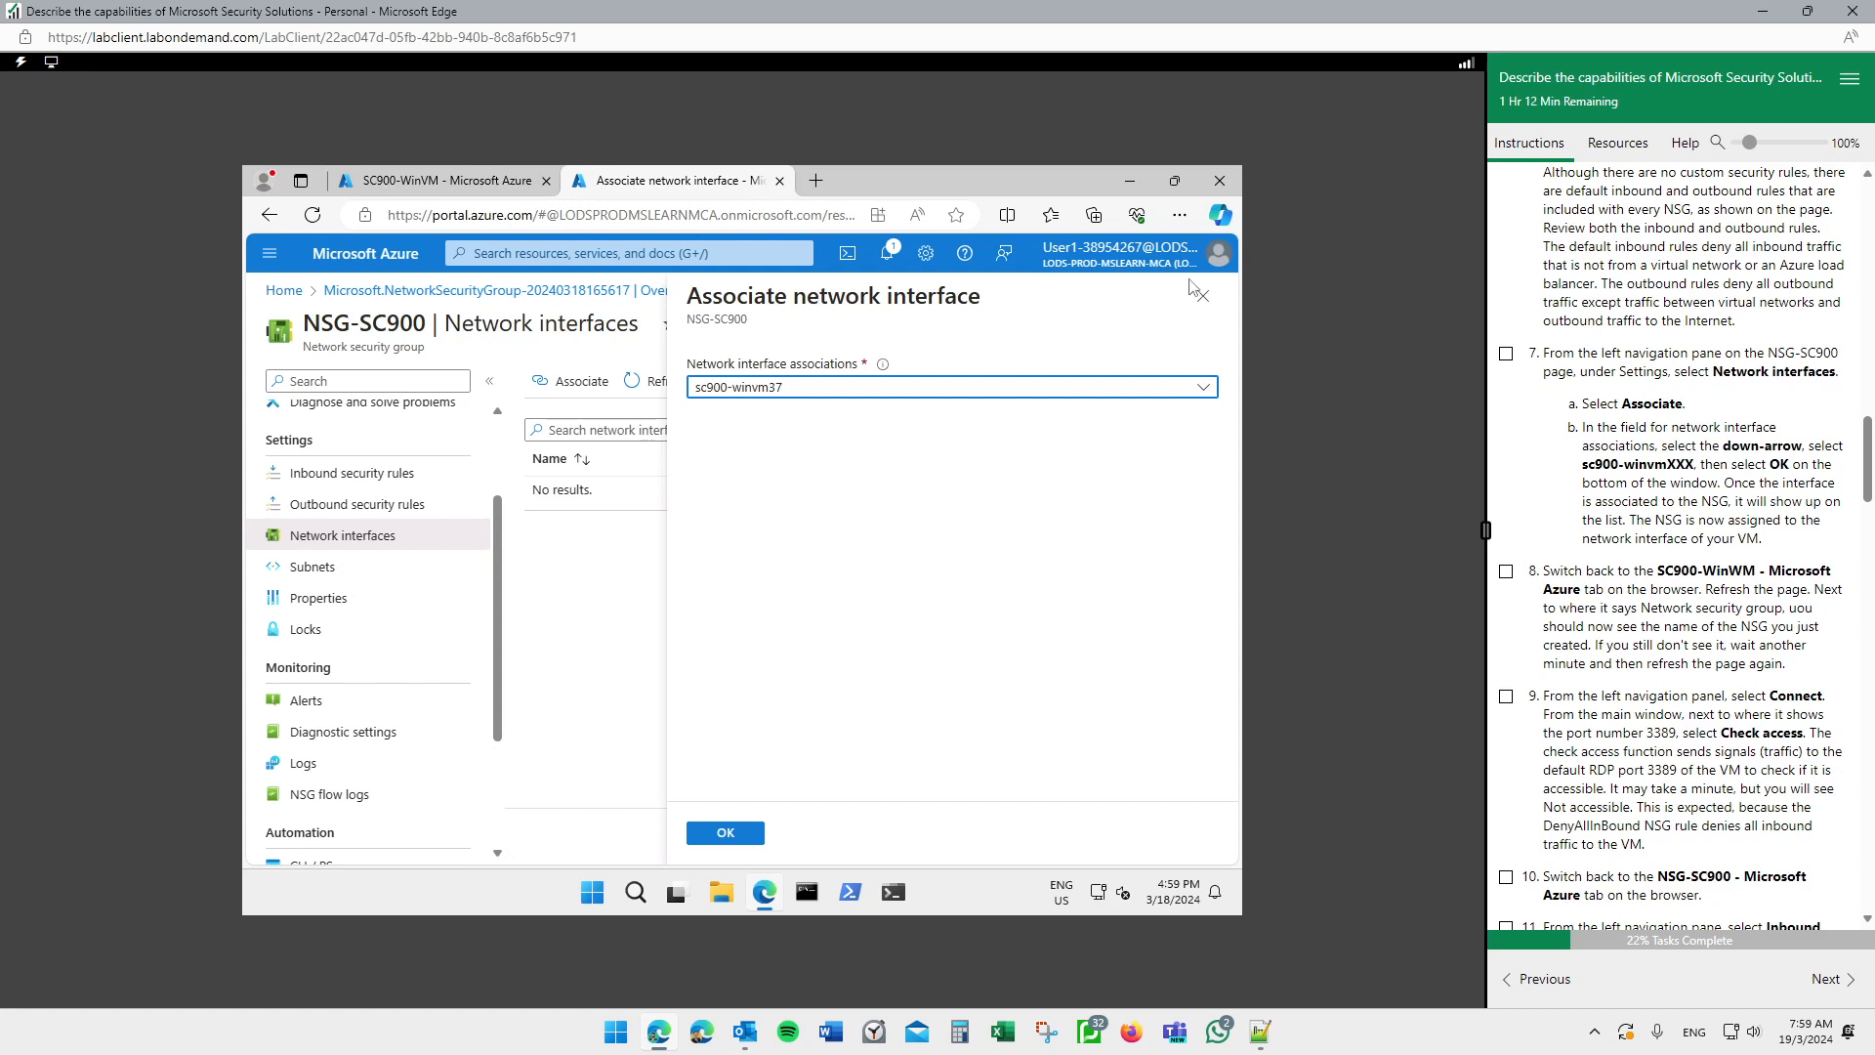
pyautogui.click(1507, 356)
pyautogui.click(728, 835)
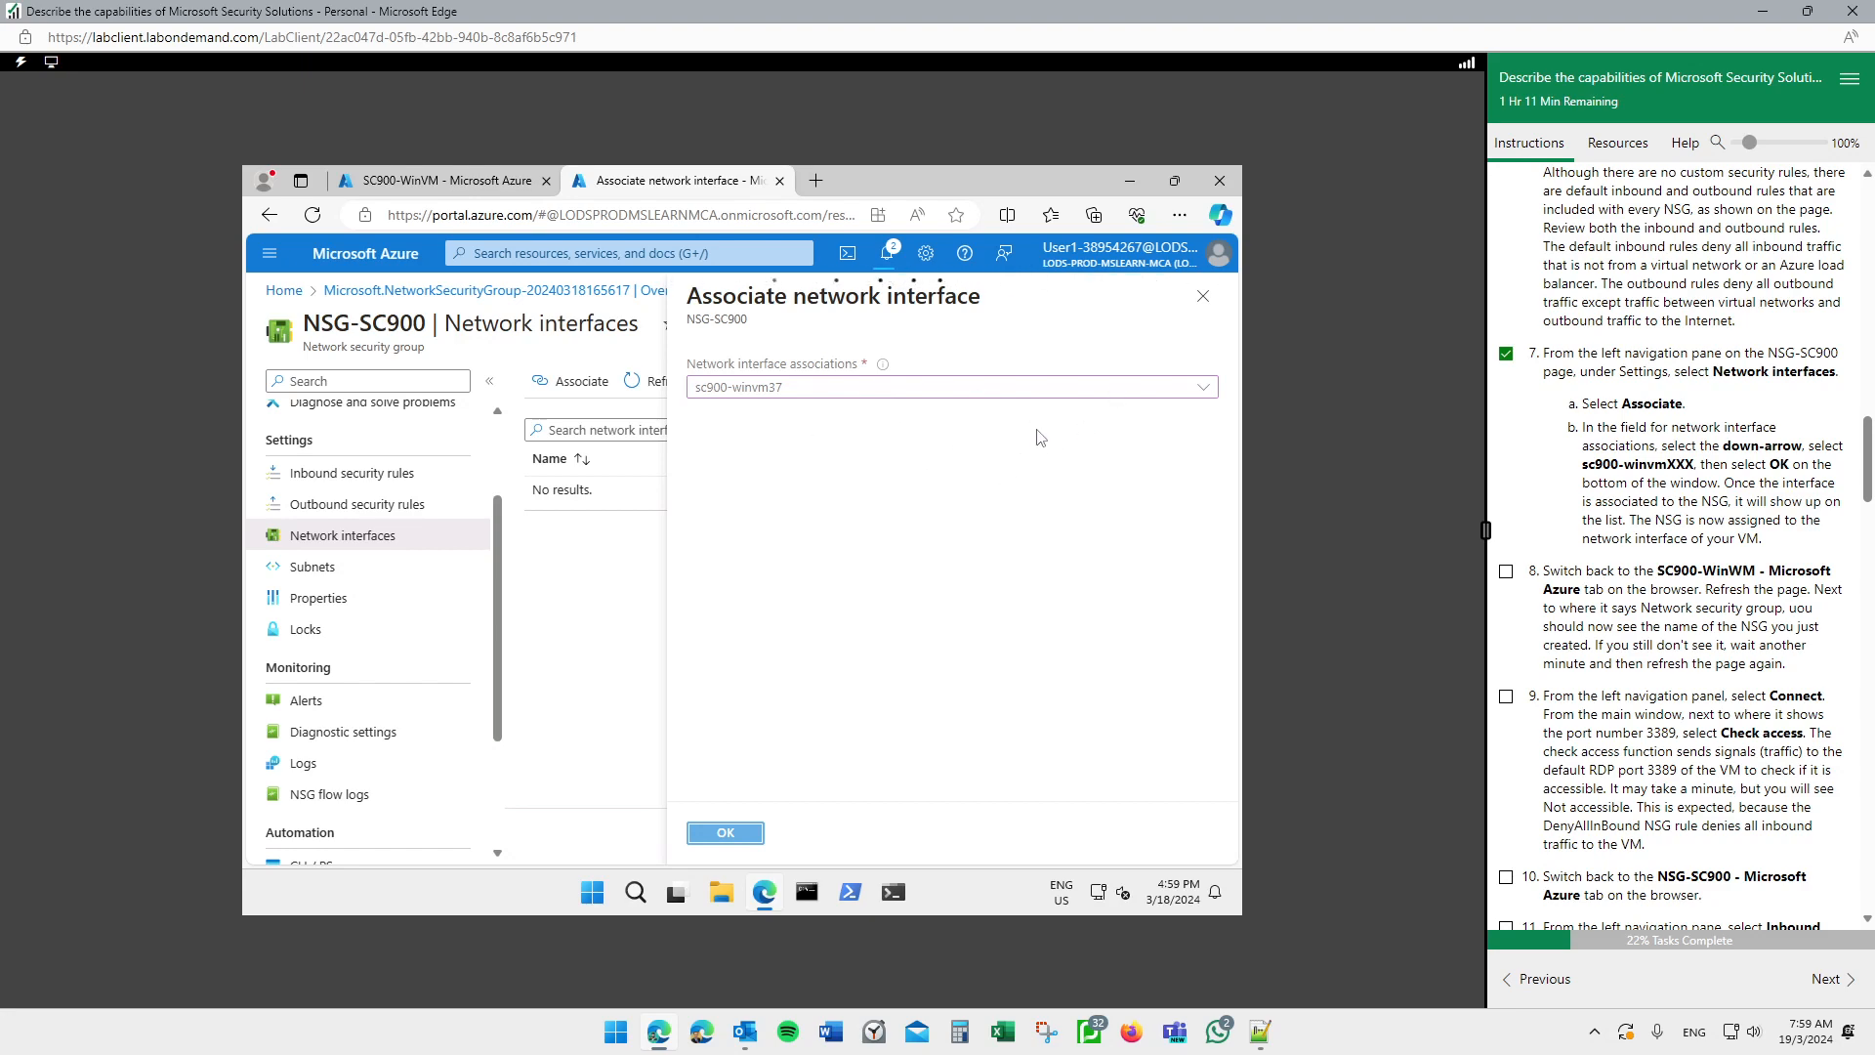
# Step: Refresh the SC900-WinVM network settings and review the assigned network security group and its rules
pyautogui.scroll(-1, 1664, 518)
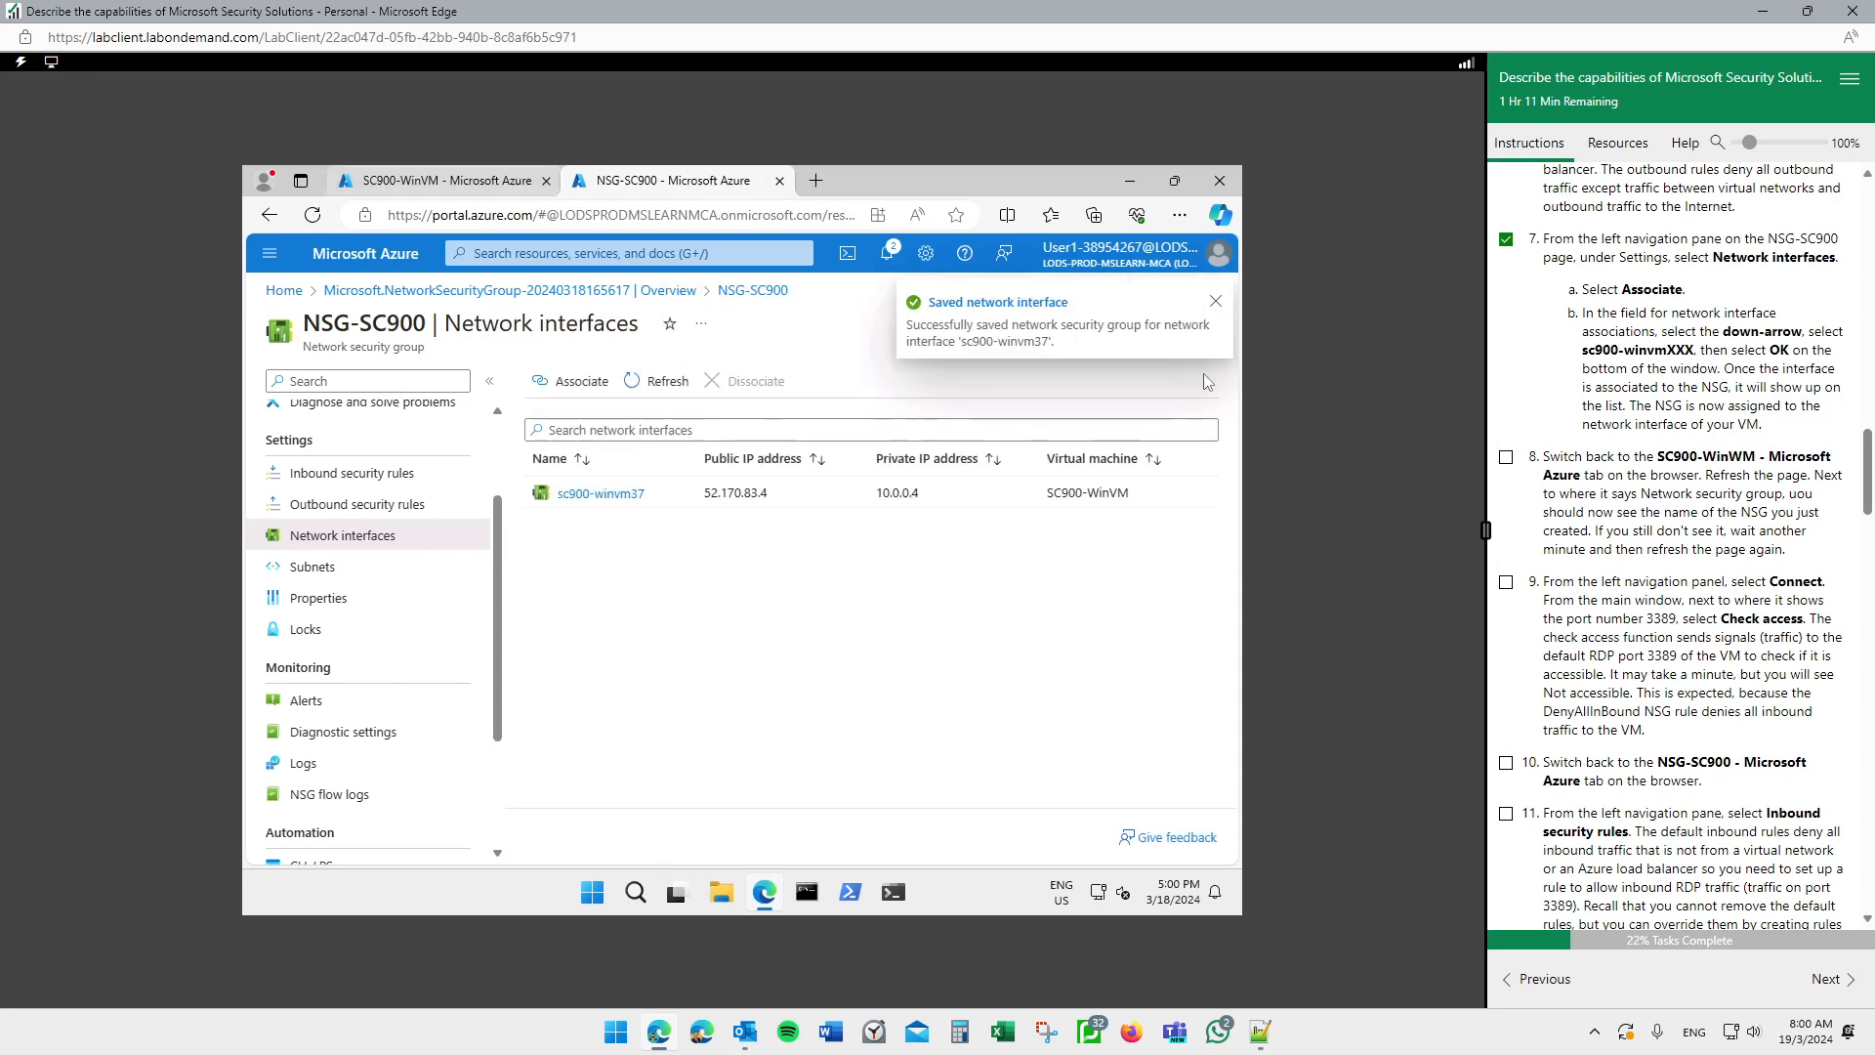
pyautogui.click(432, 186)
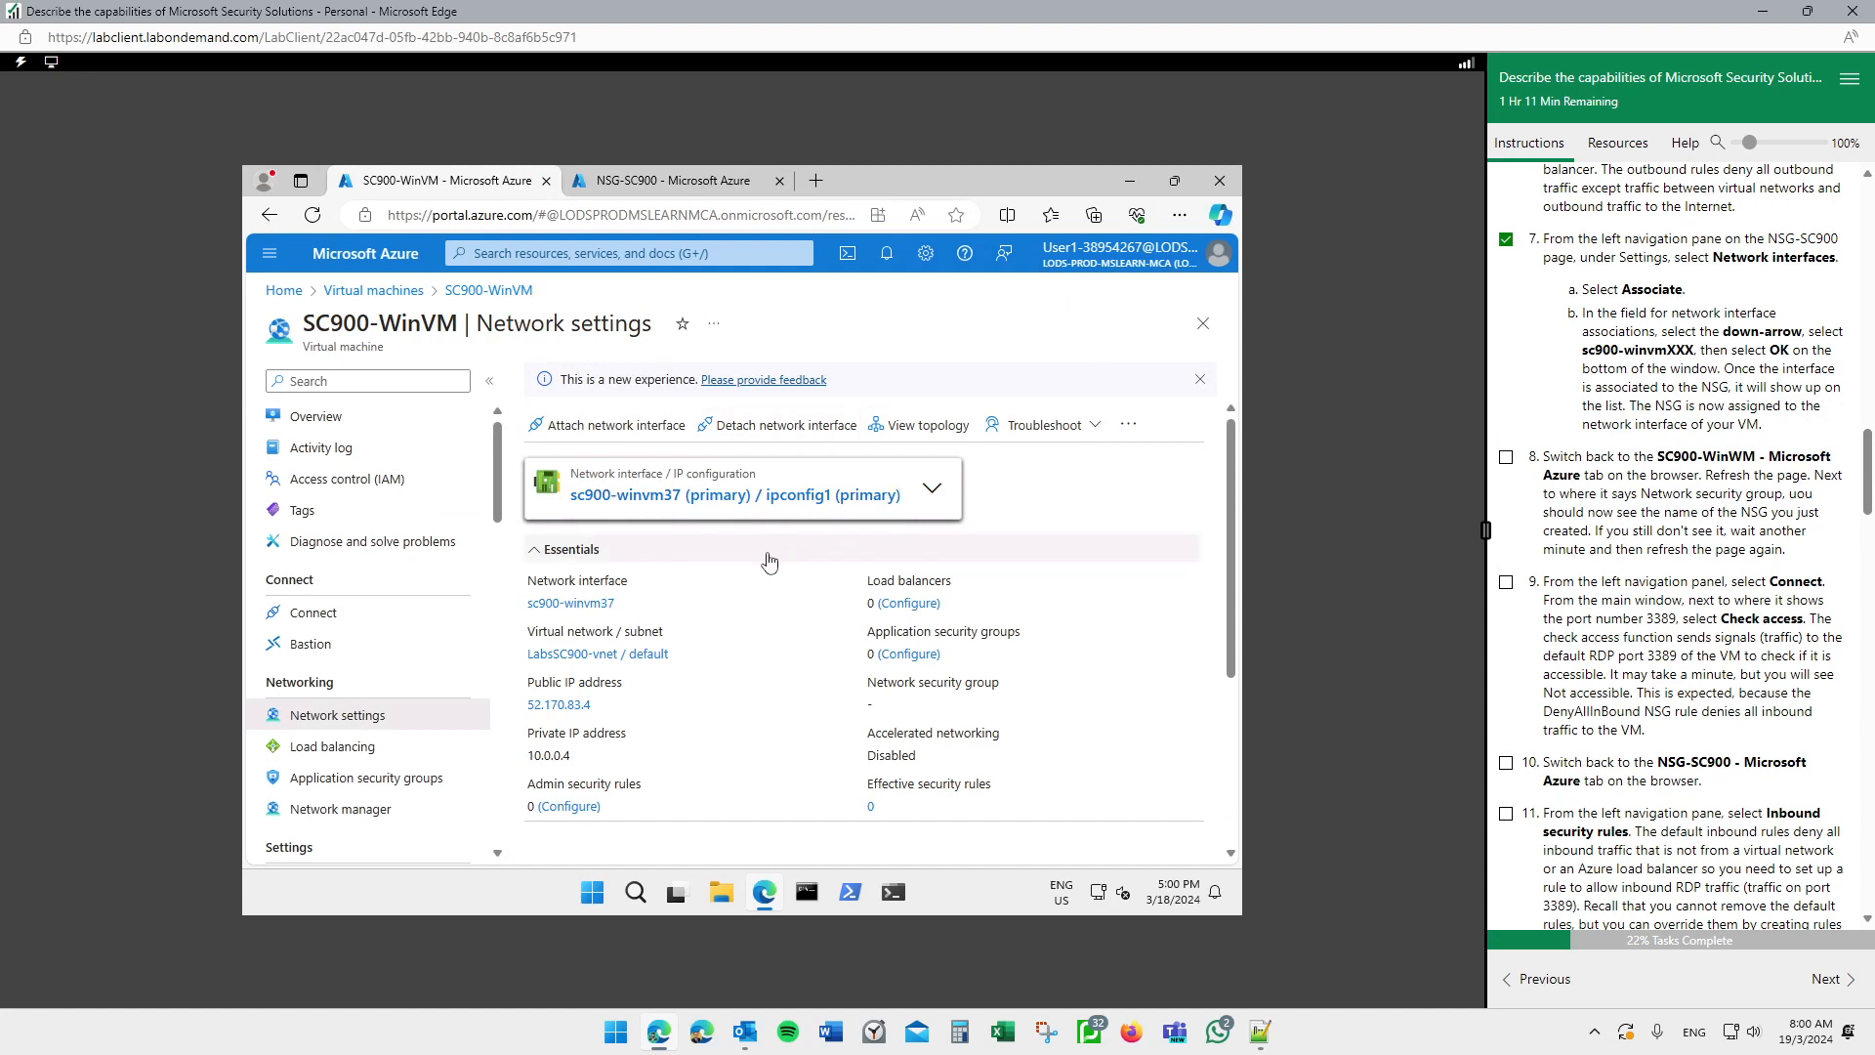
pyautogui.click(1126, 426)
pyautogui.click(1092, 461)
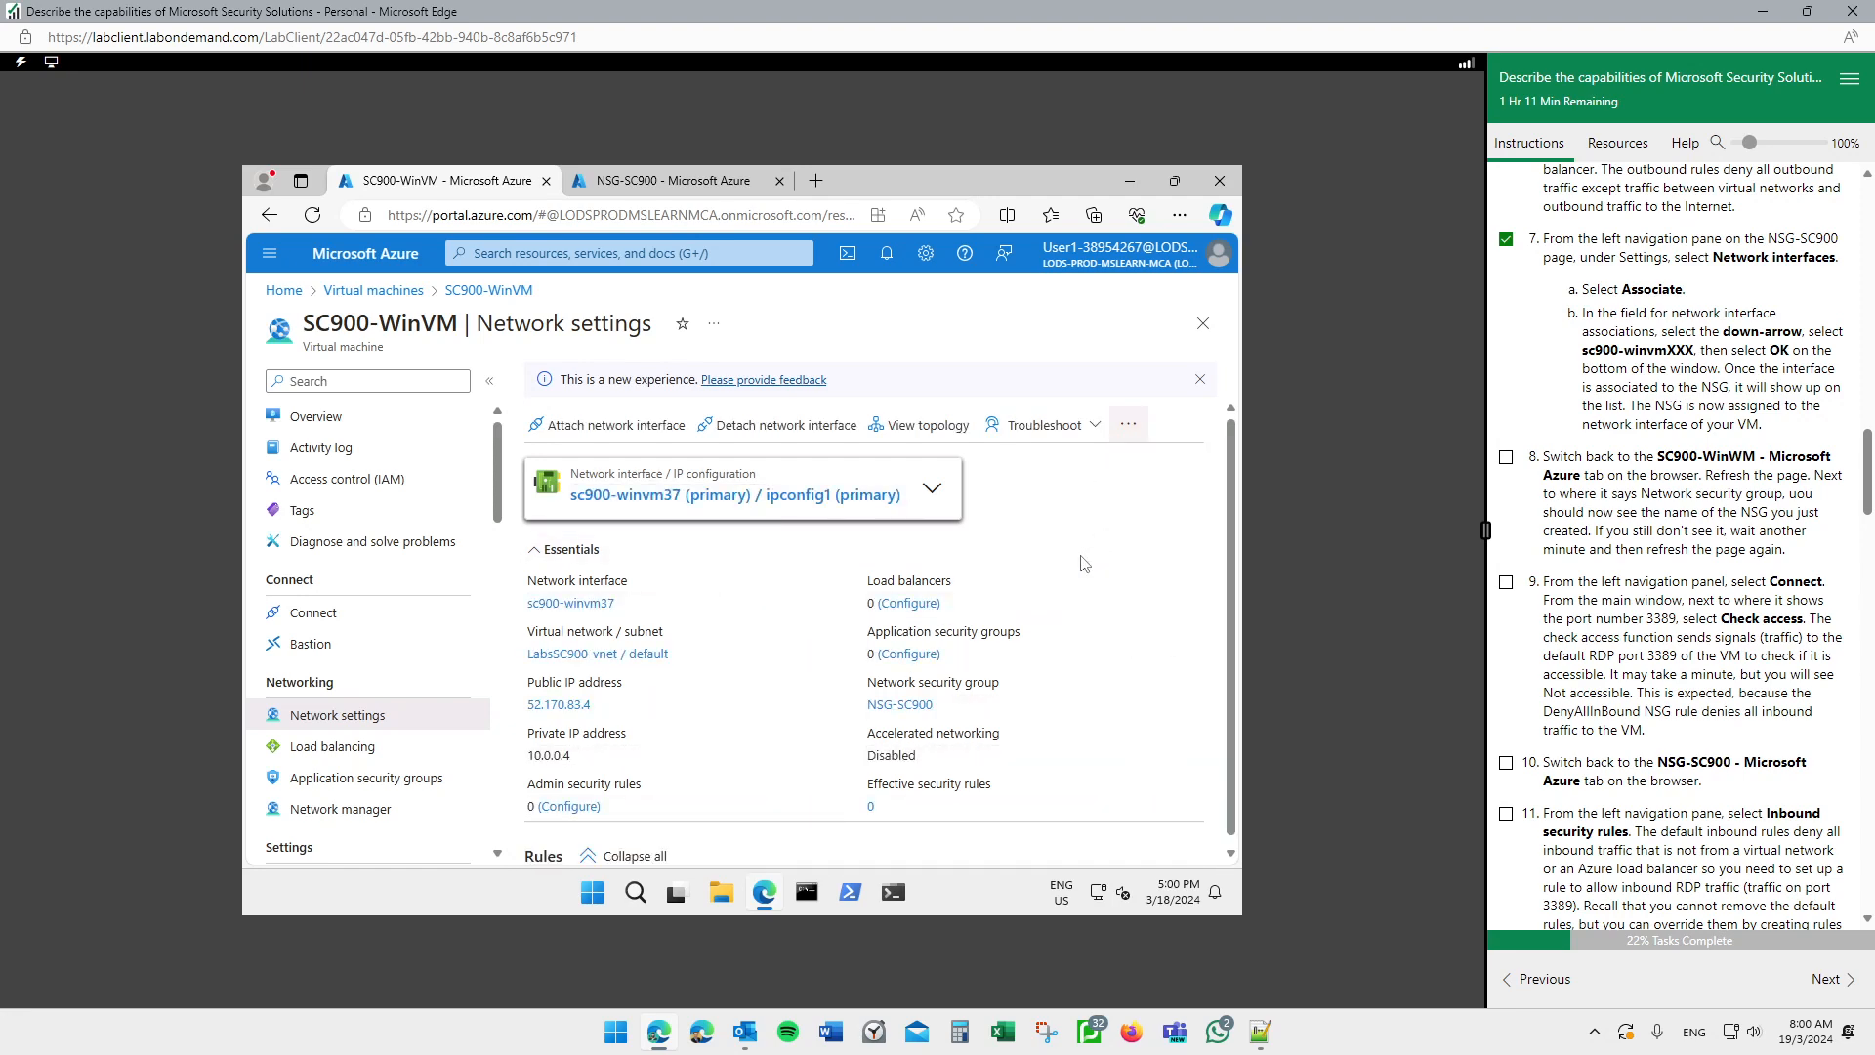
pyautogui.scroll(-4, 1066, 586)
pyautogui.scroll(-3, 1055, 592)
pyautogui.scroll(2, 979, 586)
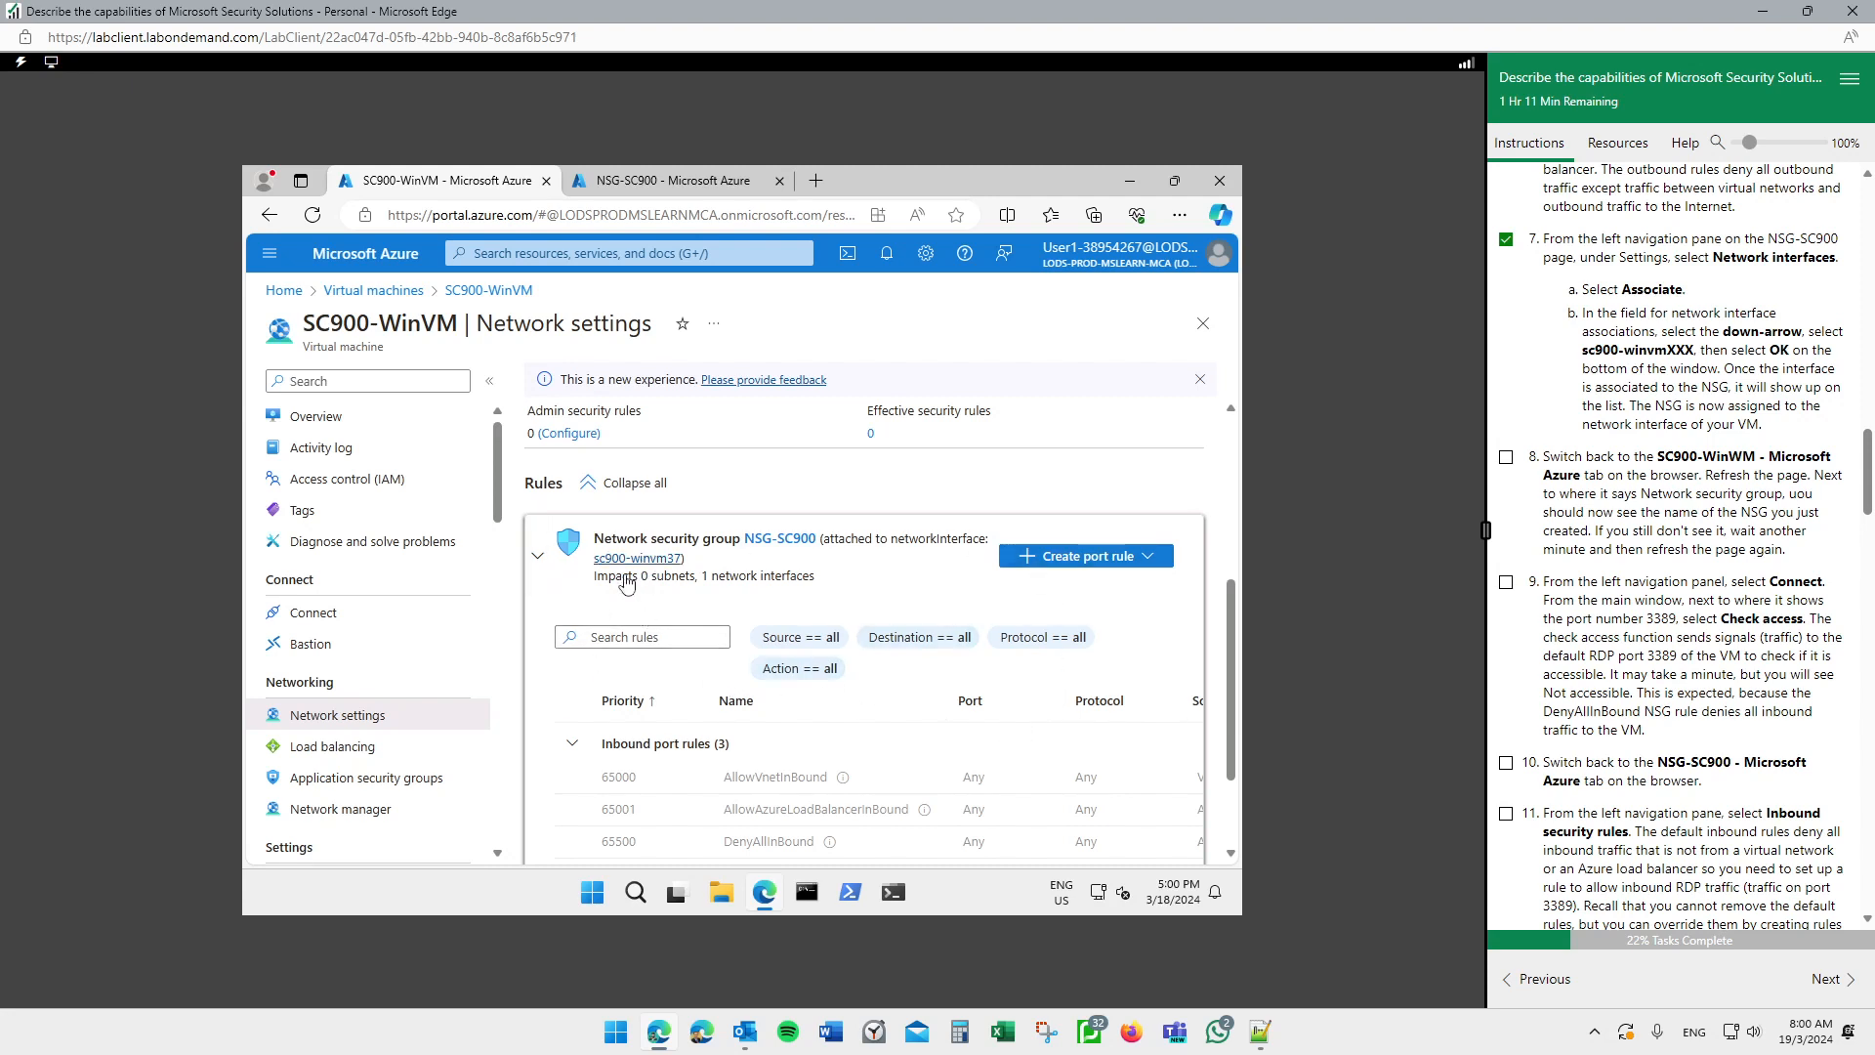
# Step: Compare the NSG-SC900 network interfaces with the SC900-WinVM network settings and check off Task 2 instruction 8
pyautogui.click(674, 182)
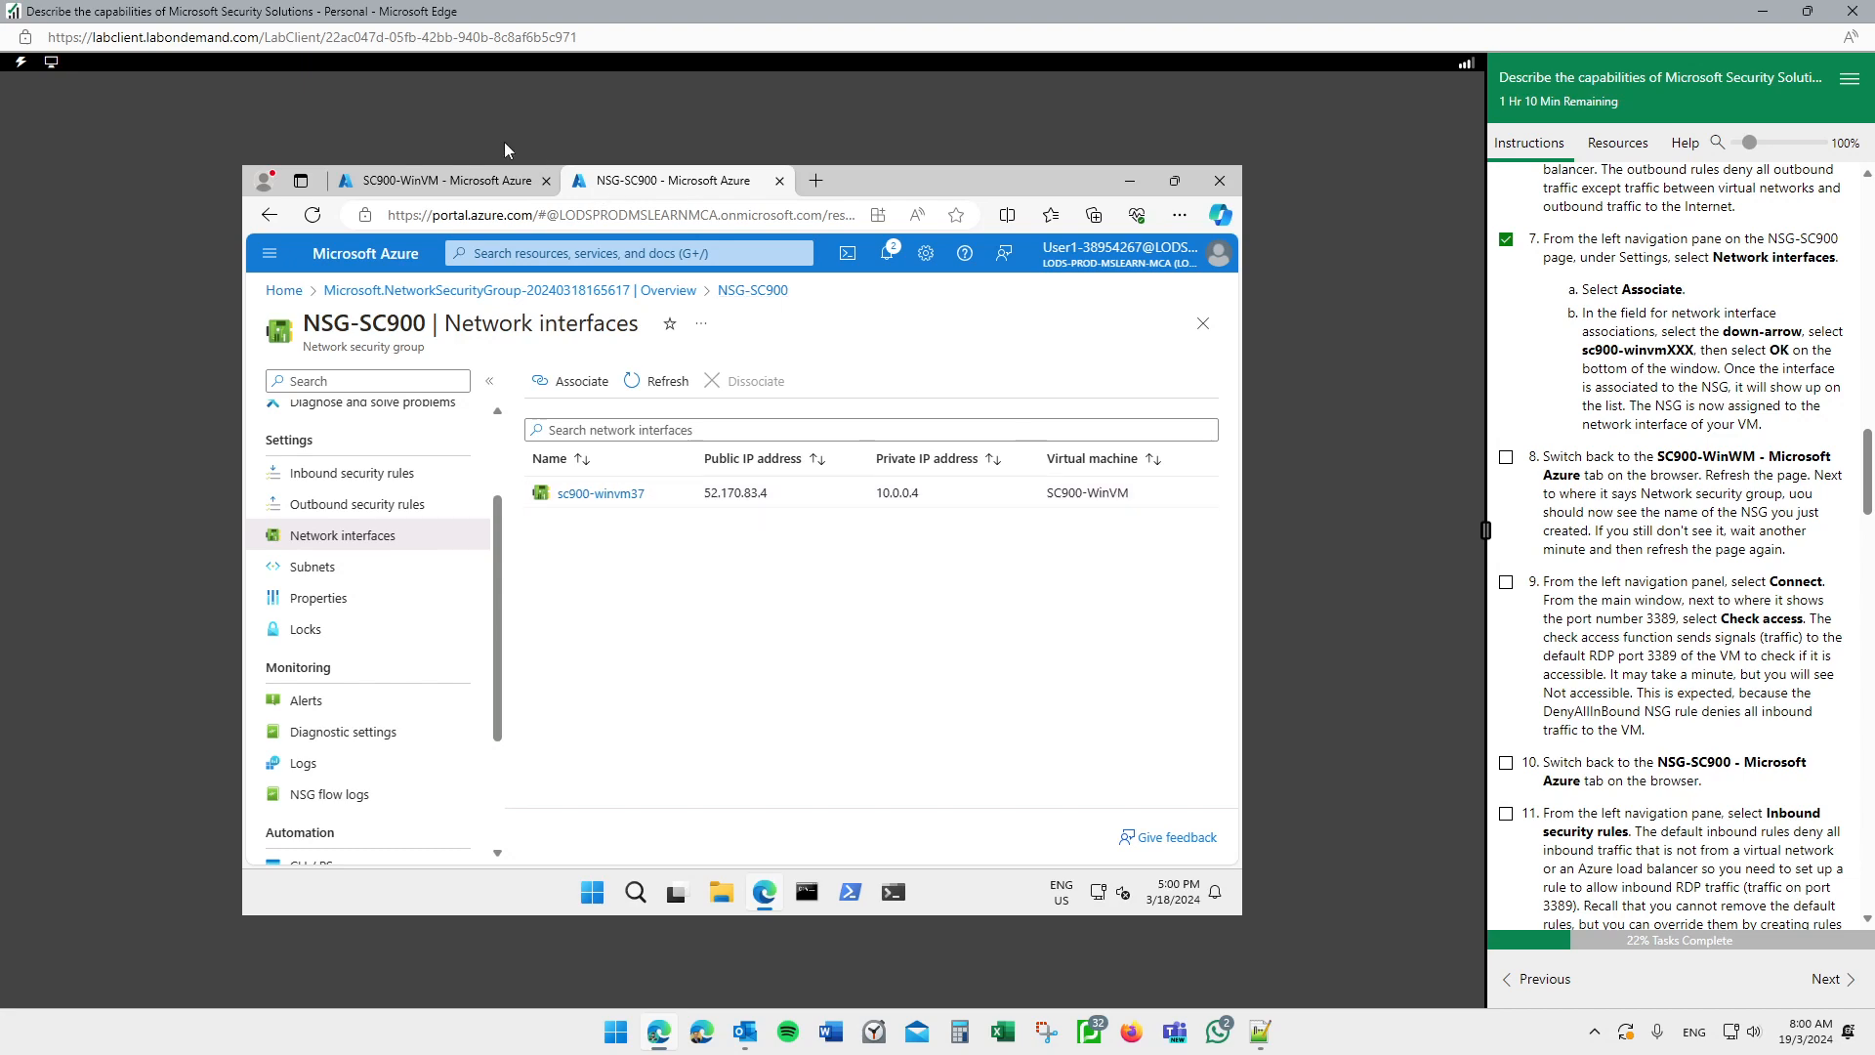
pyautogui.click(493, 181)
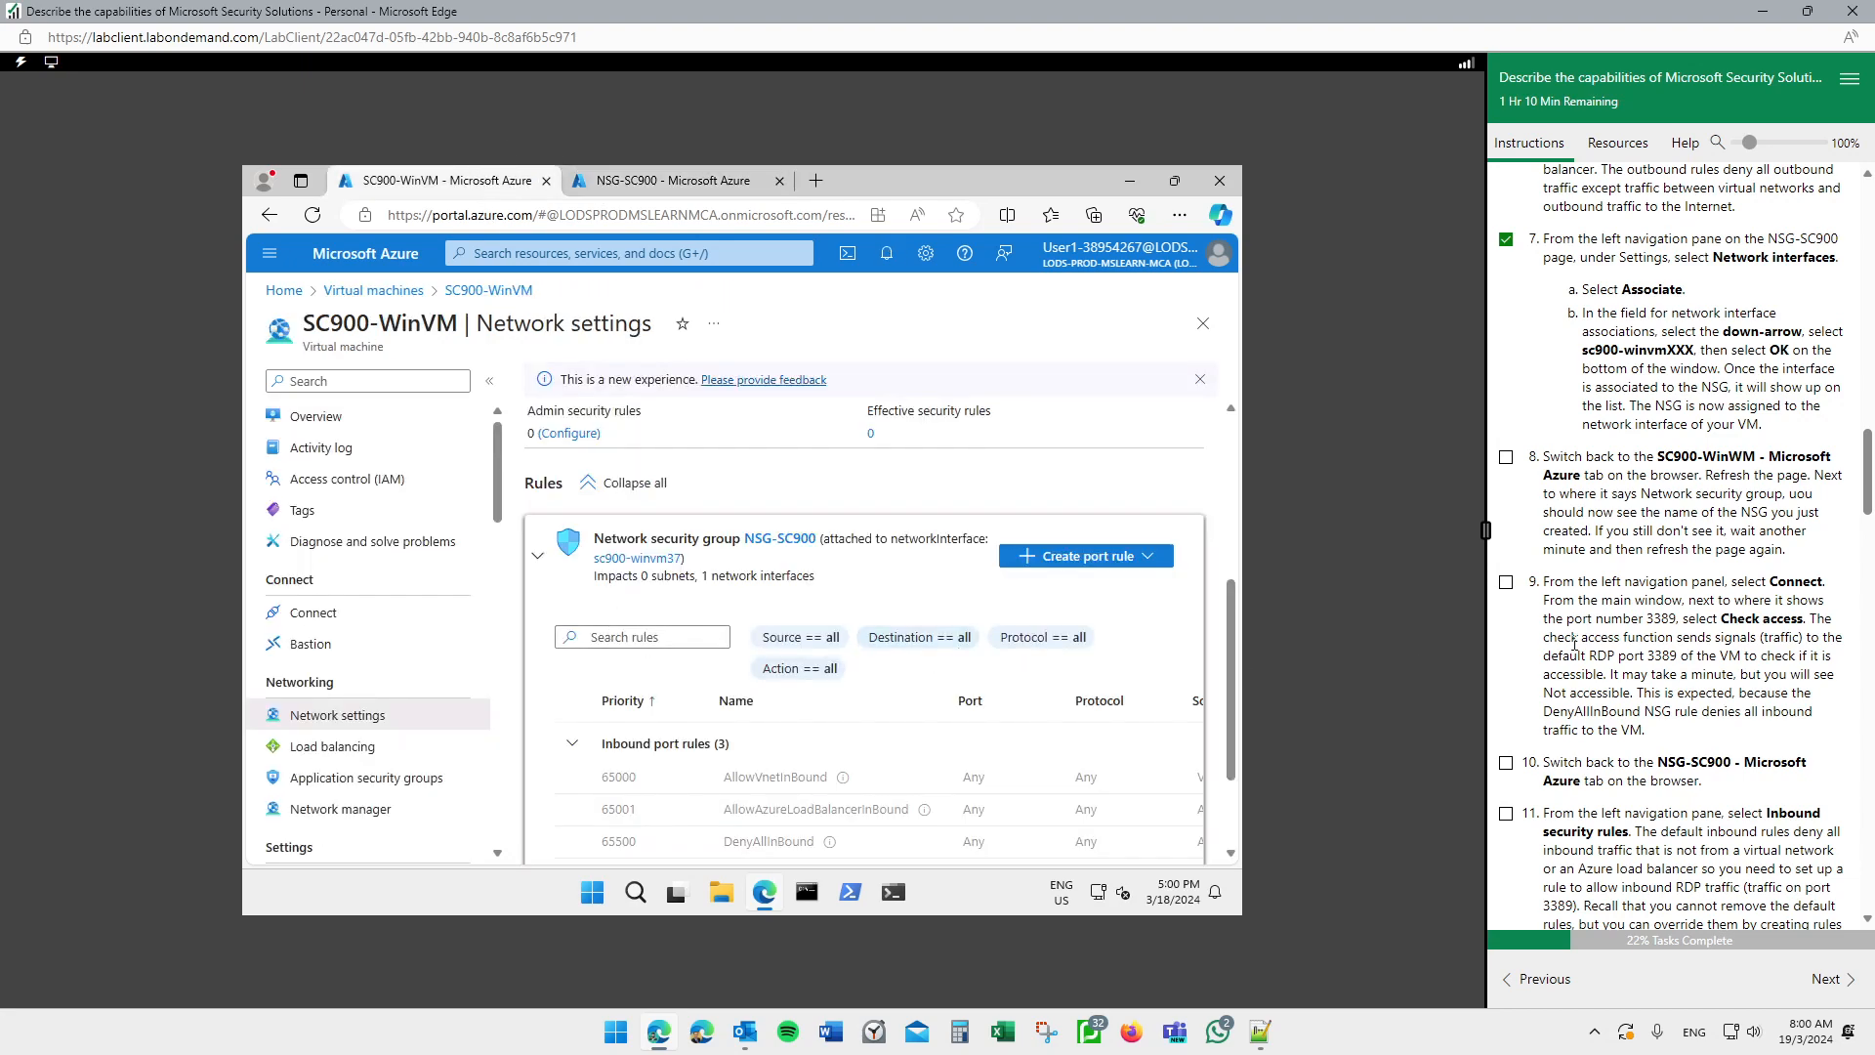
pyautogui.click(1507, 458)
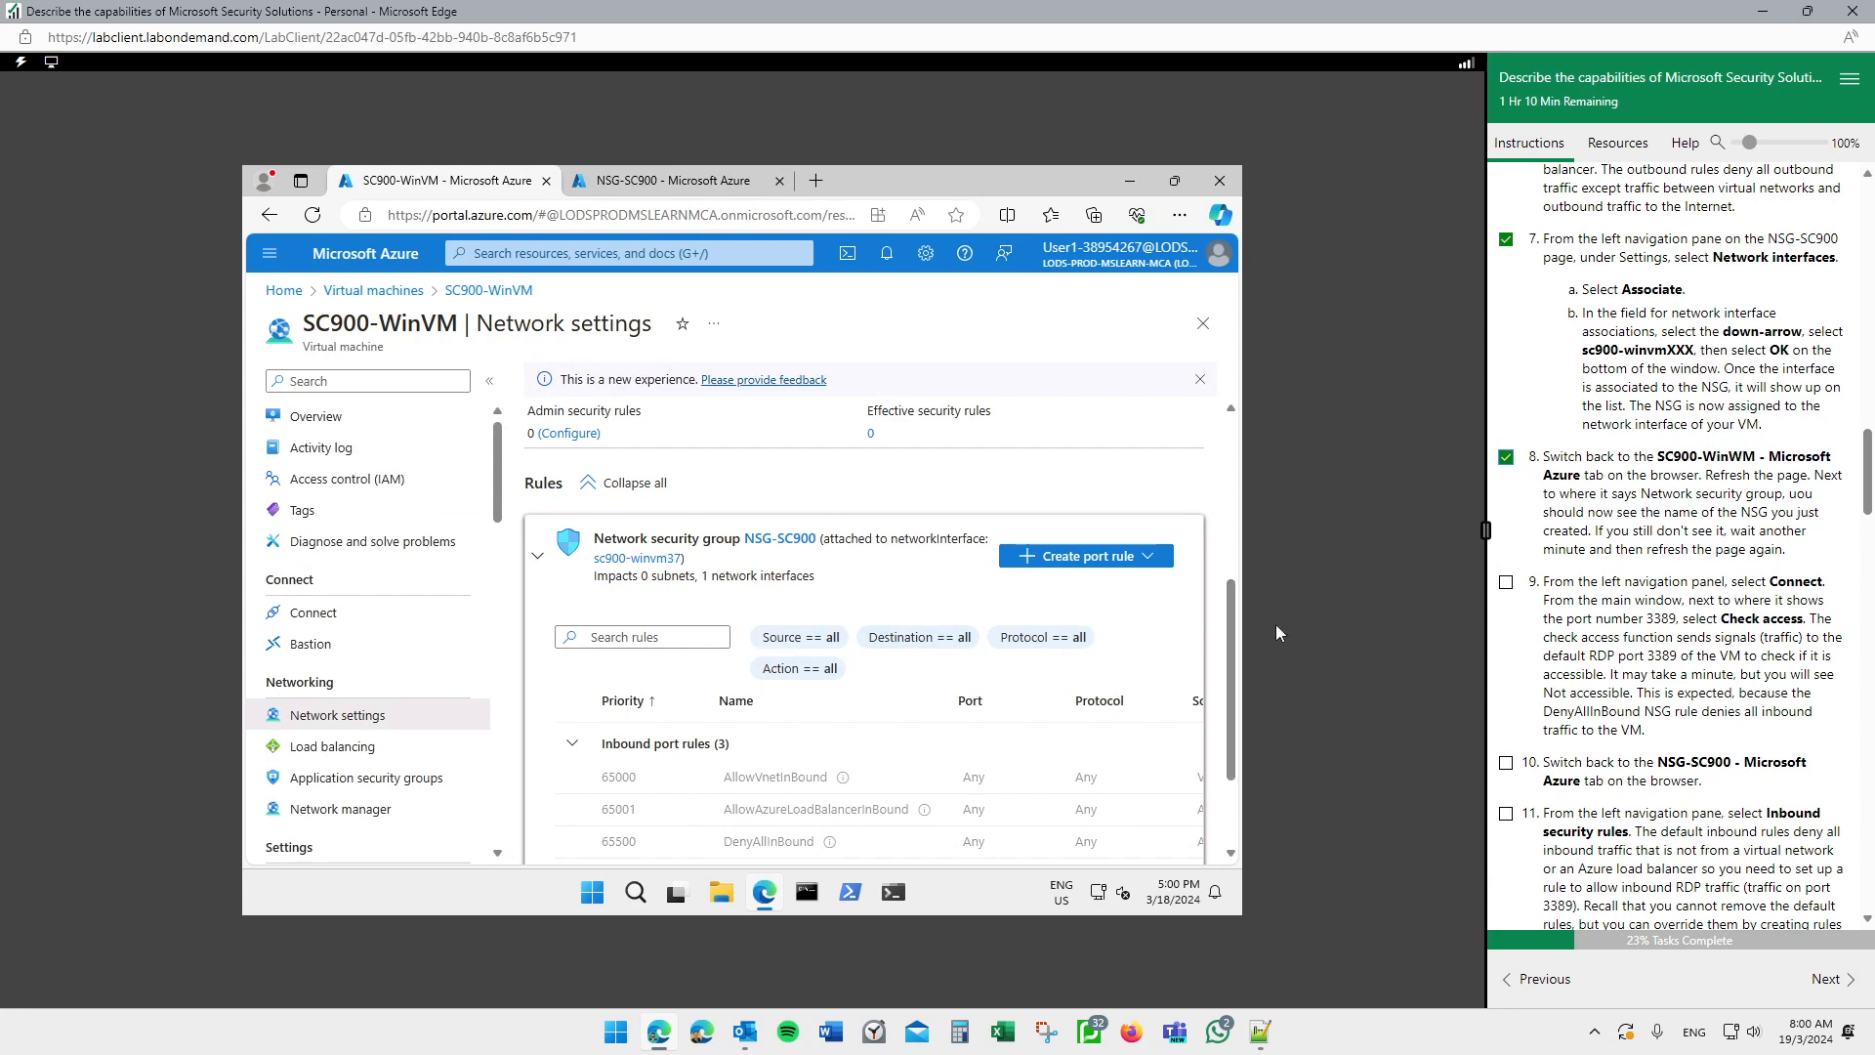
# Step: Check access to port 3389 on the SC900-WinVM Connect page and check off Task 2 instruction 9
pyautogui.click(320, 619)
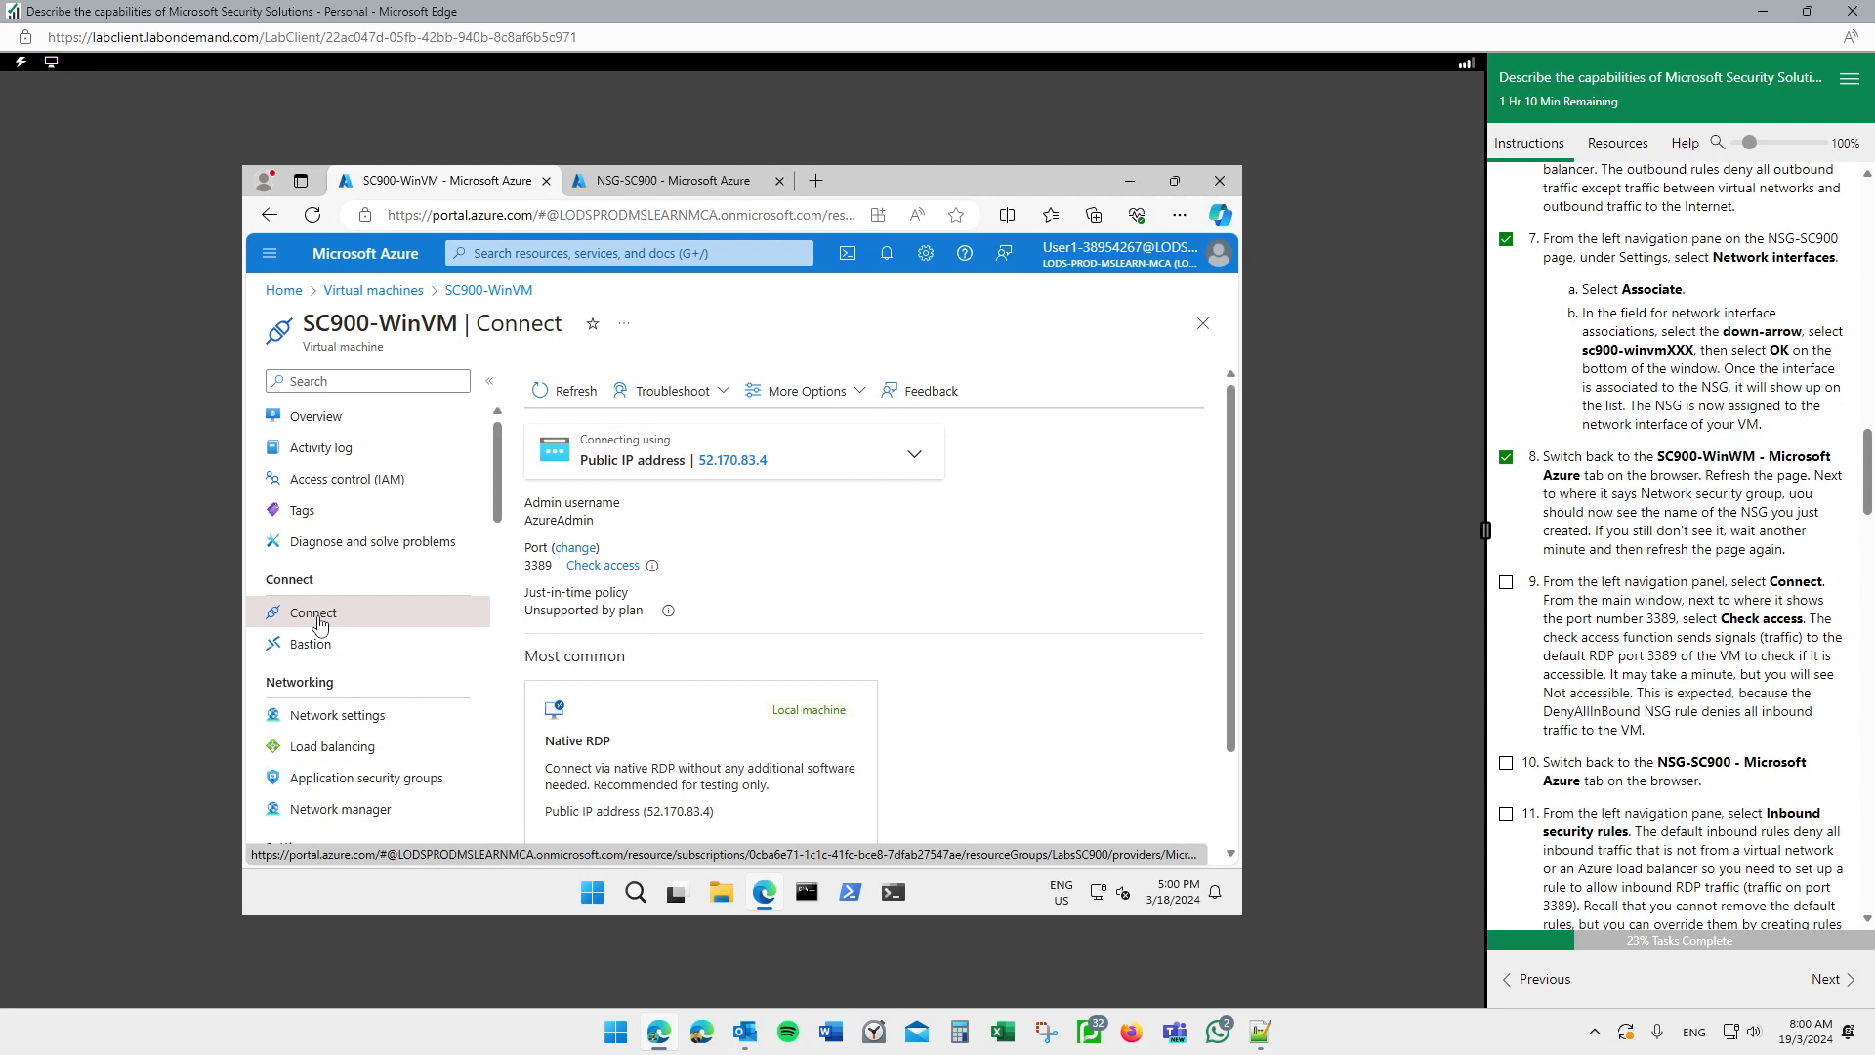
pyautogui.doubleClick(551, 565)
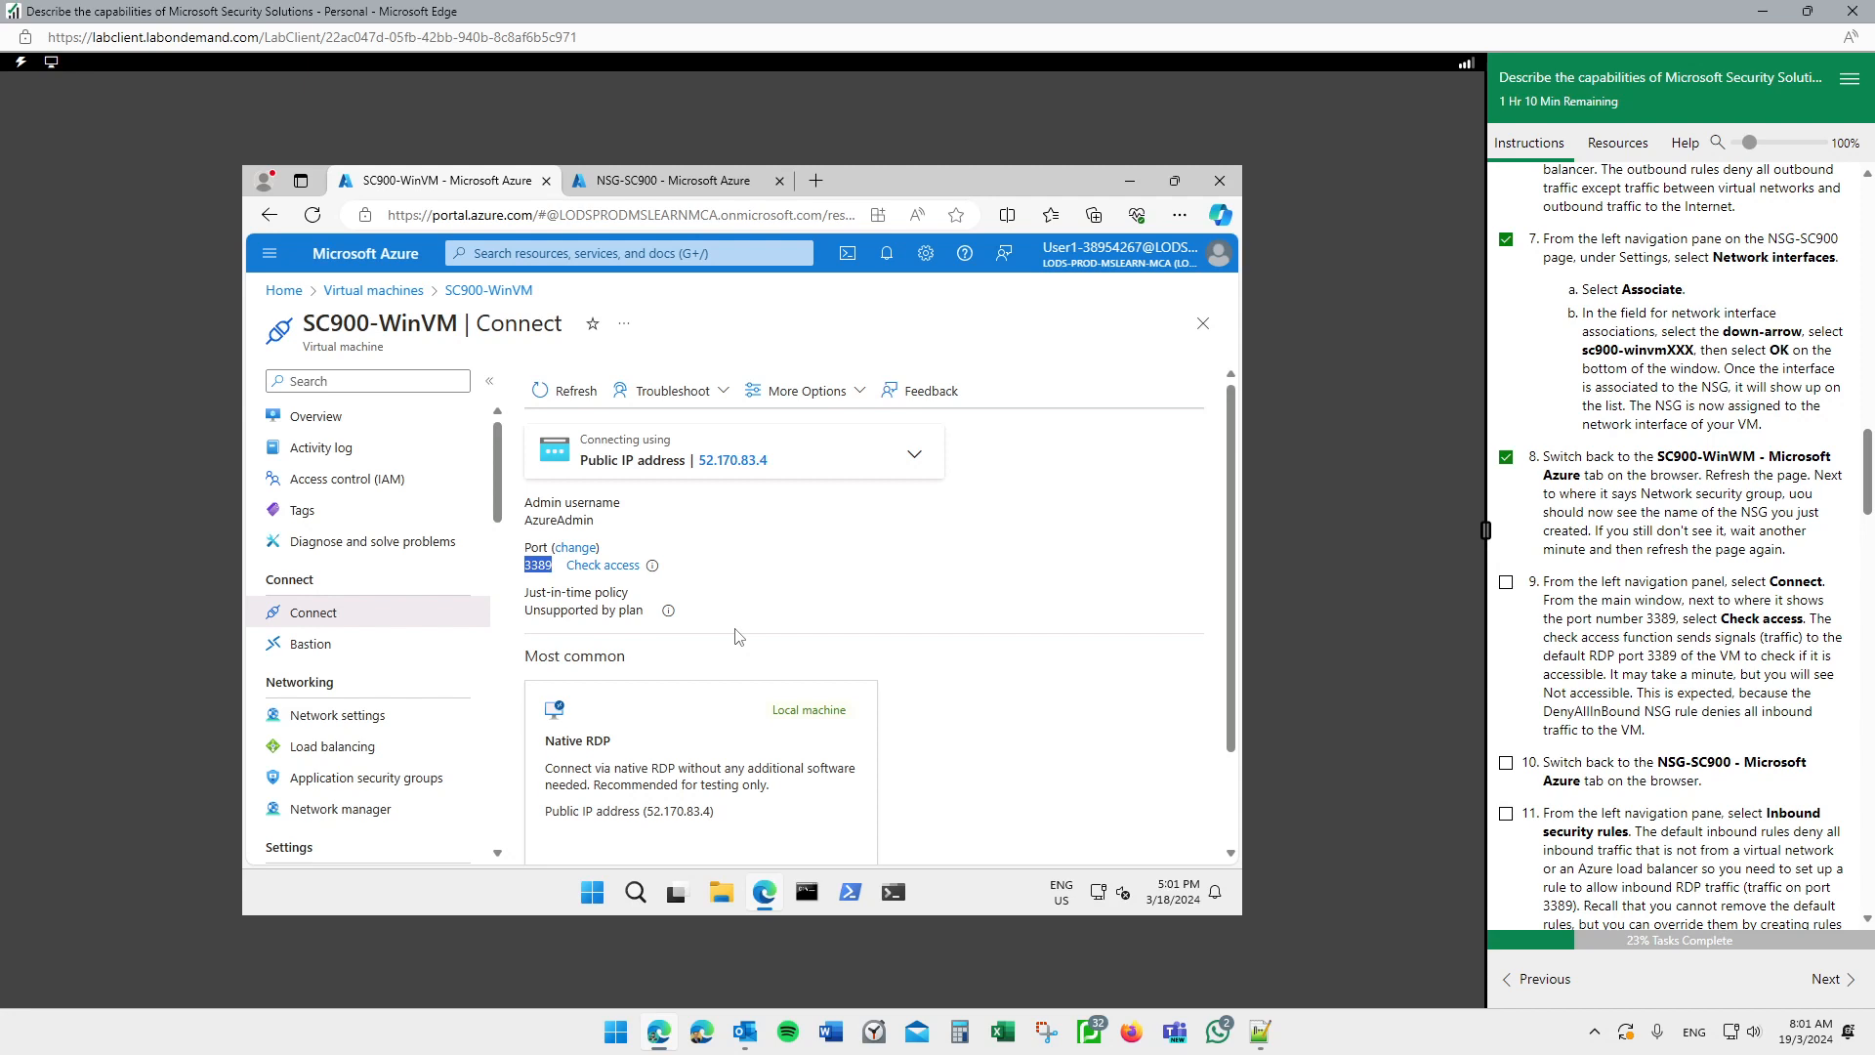
pyautogui.click(532, 581)
pyautogui.click(602, 567)
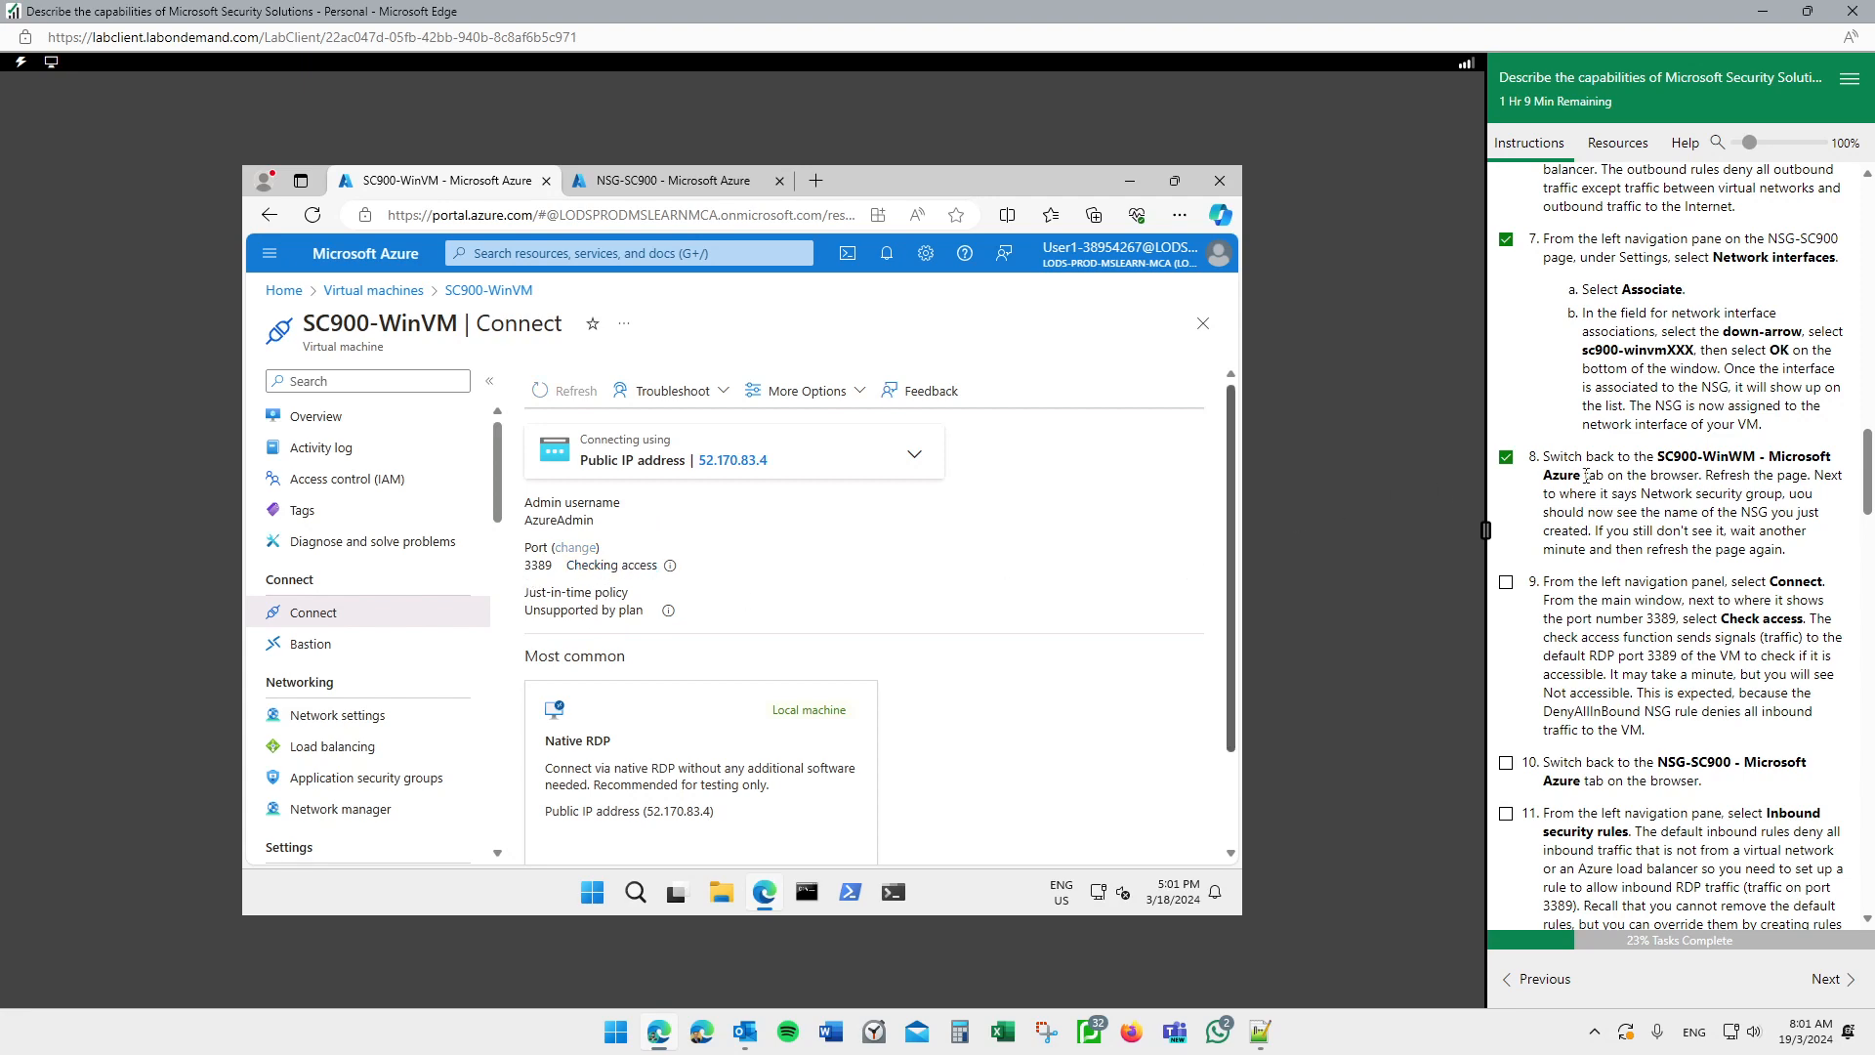
pyautogui.scroll(-1, 1587, 479)
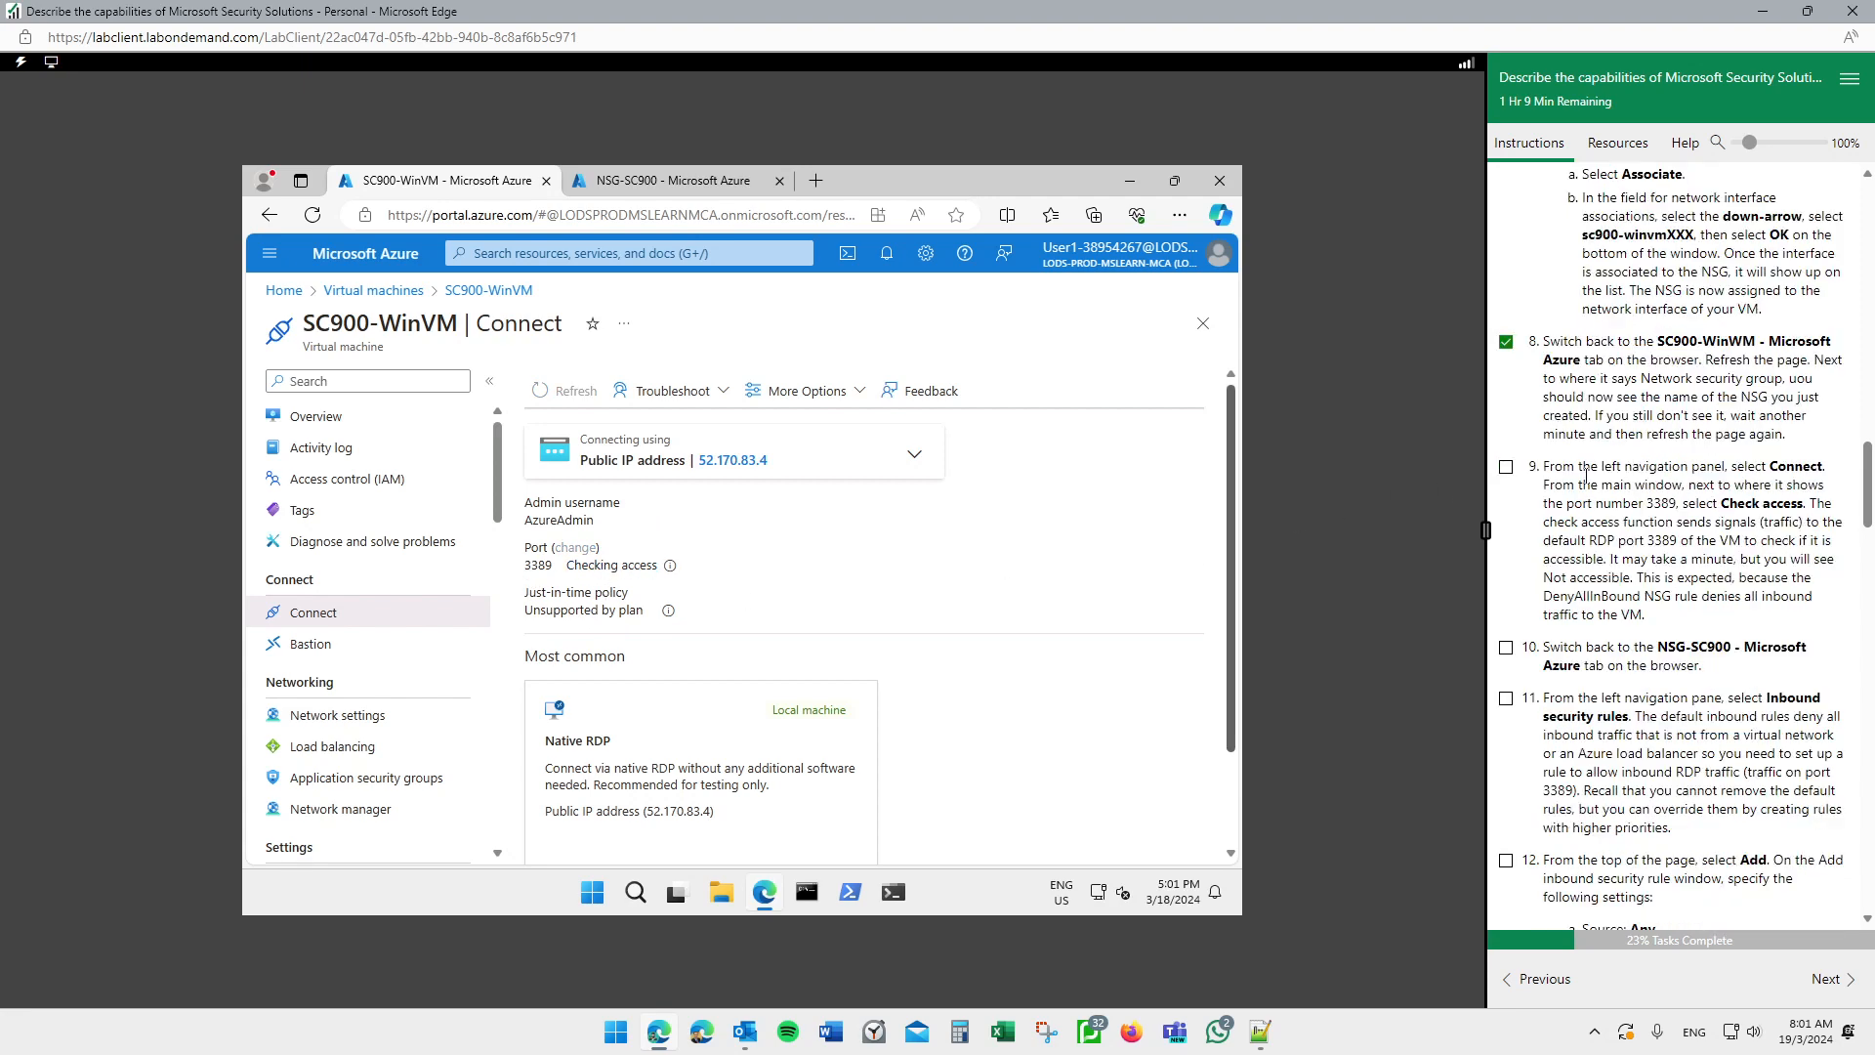
pyautogui.click(1507, 468)
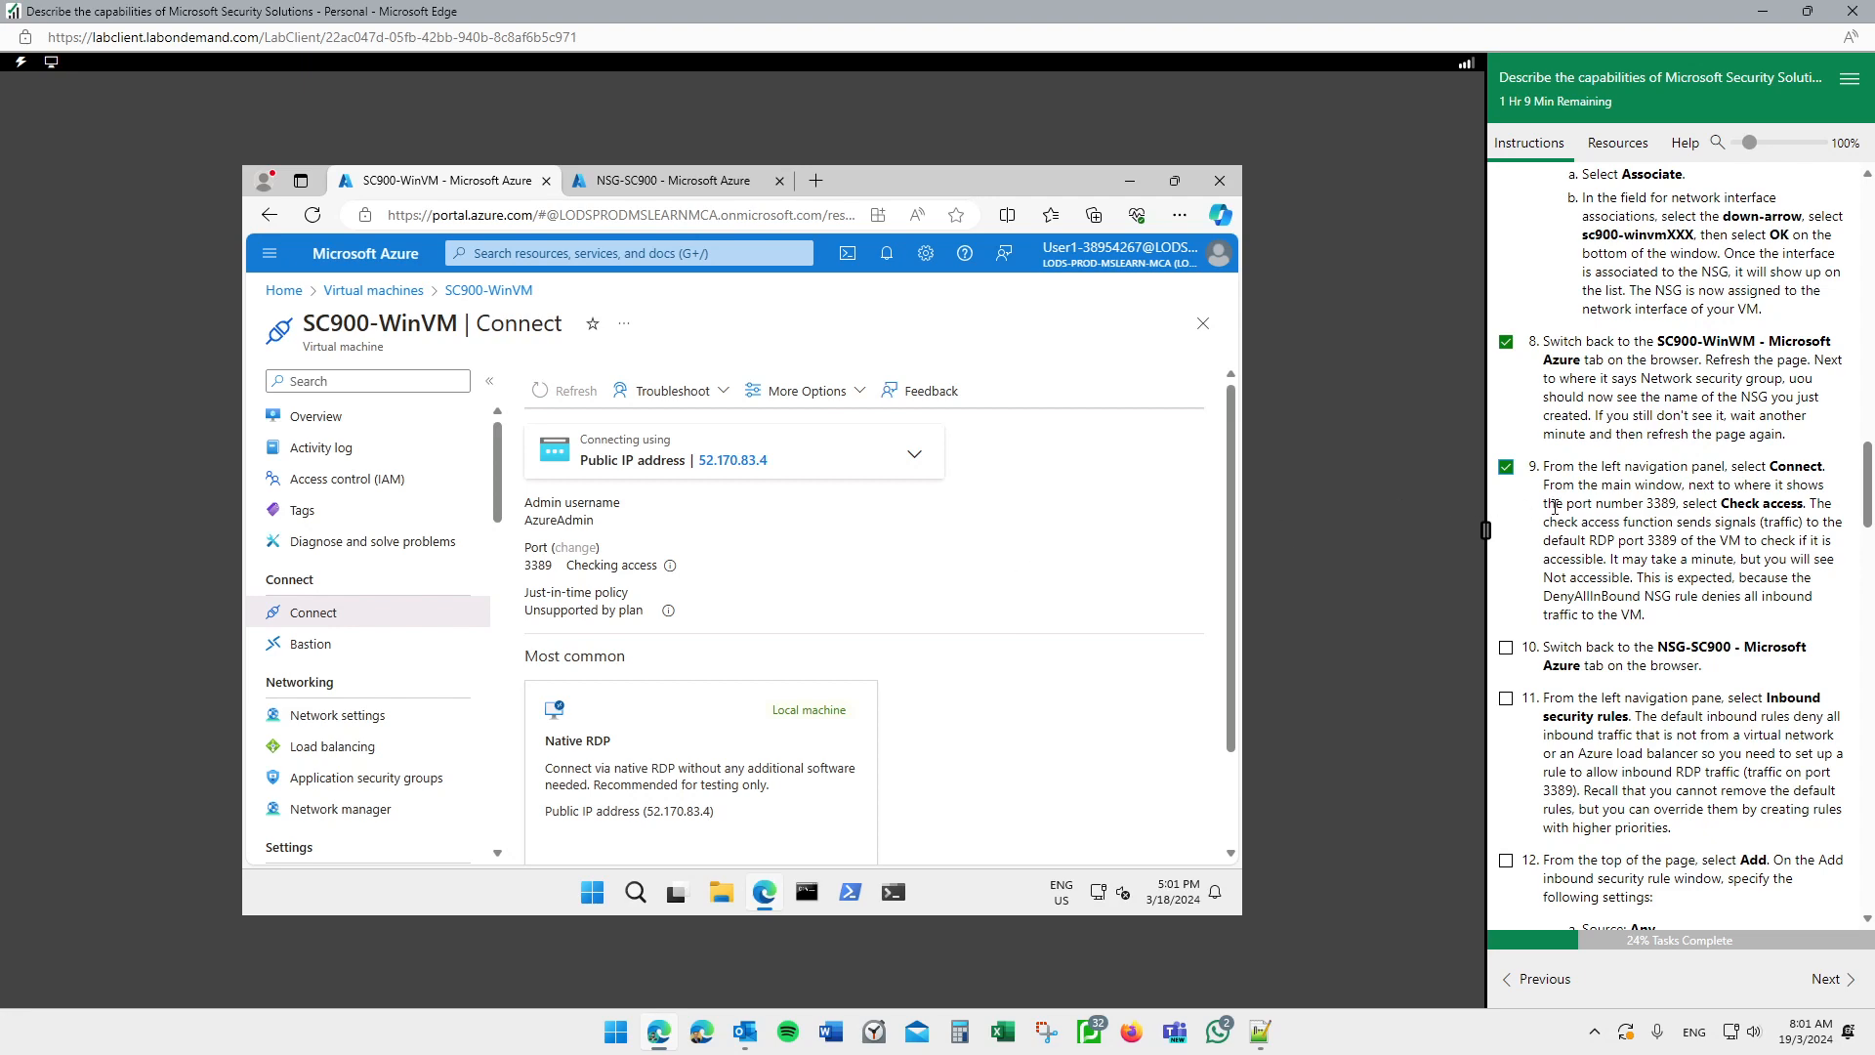
# Step: Examine the port 3389 access result, the native RDP connection option and the SC900-WinVM overview properties
pyautogui.scroll(-1, 1605, 519)
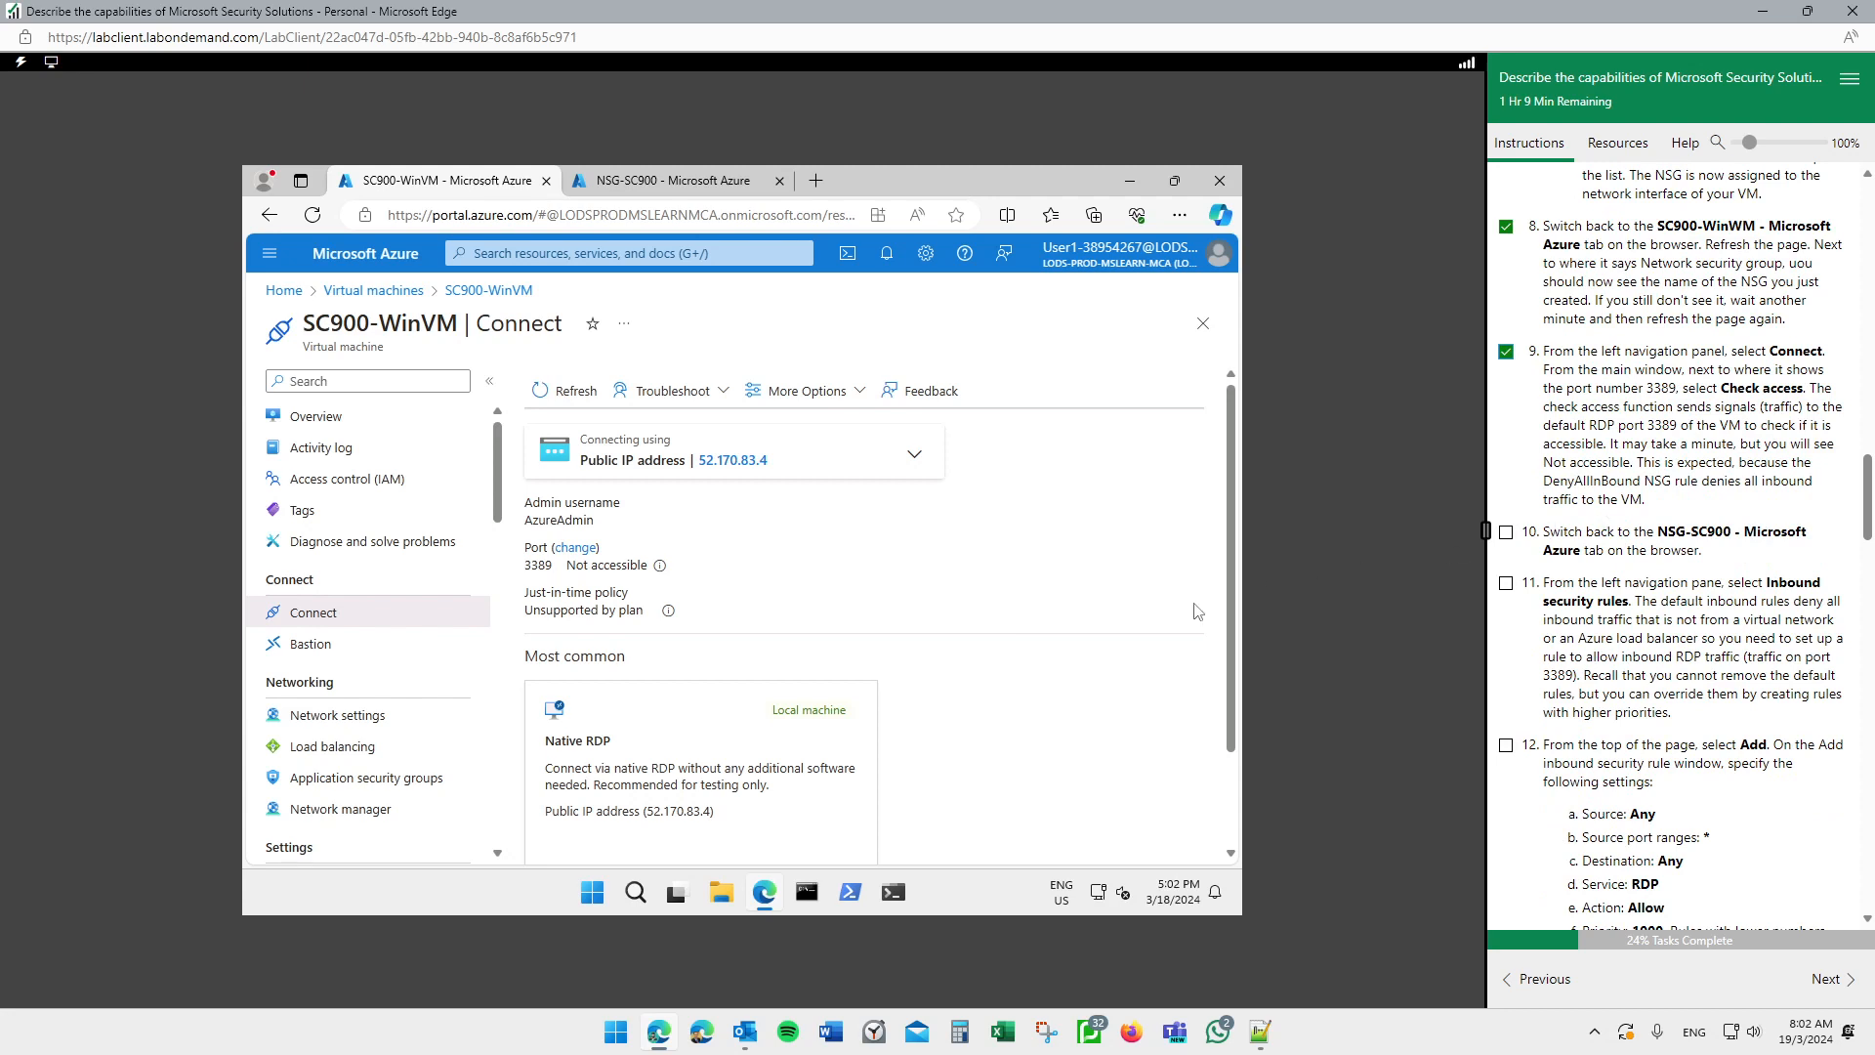
pyautogui.moveTo(557, 596)
pyautogui.mouseDown()
pyautogui.moveTo(688, 553)
pyautogui.moveTo(555, 521)
pyautogui.mouseUp()
pyautogui.press('Escape')
pyautogui.scroll(-2, 788, 596)
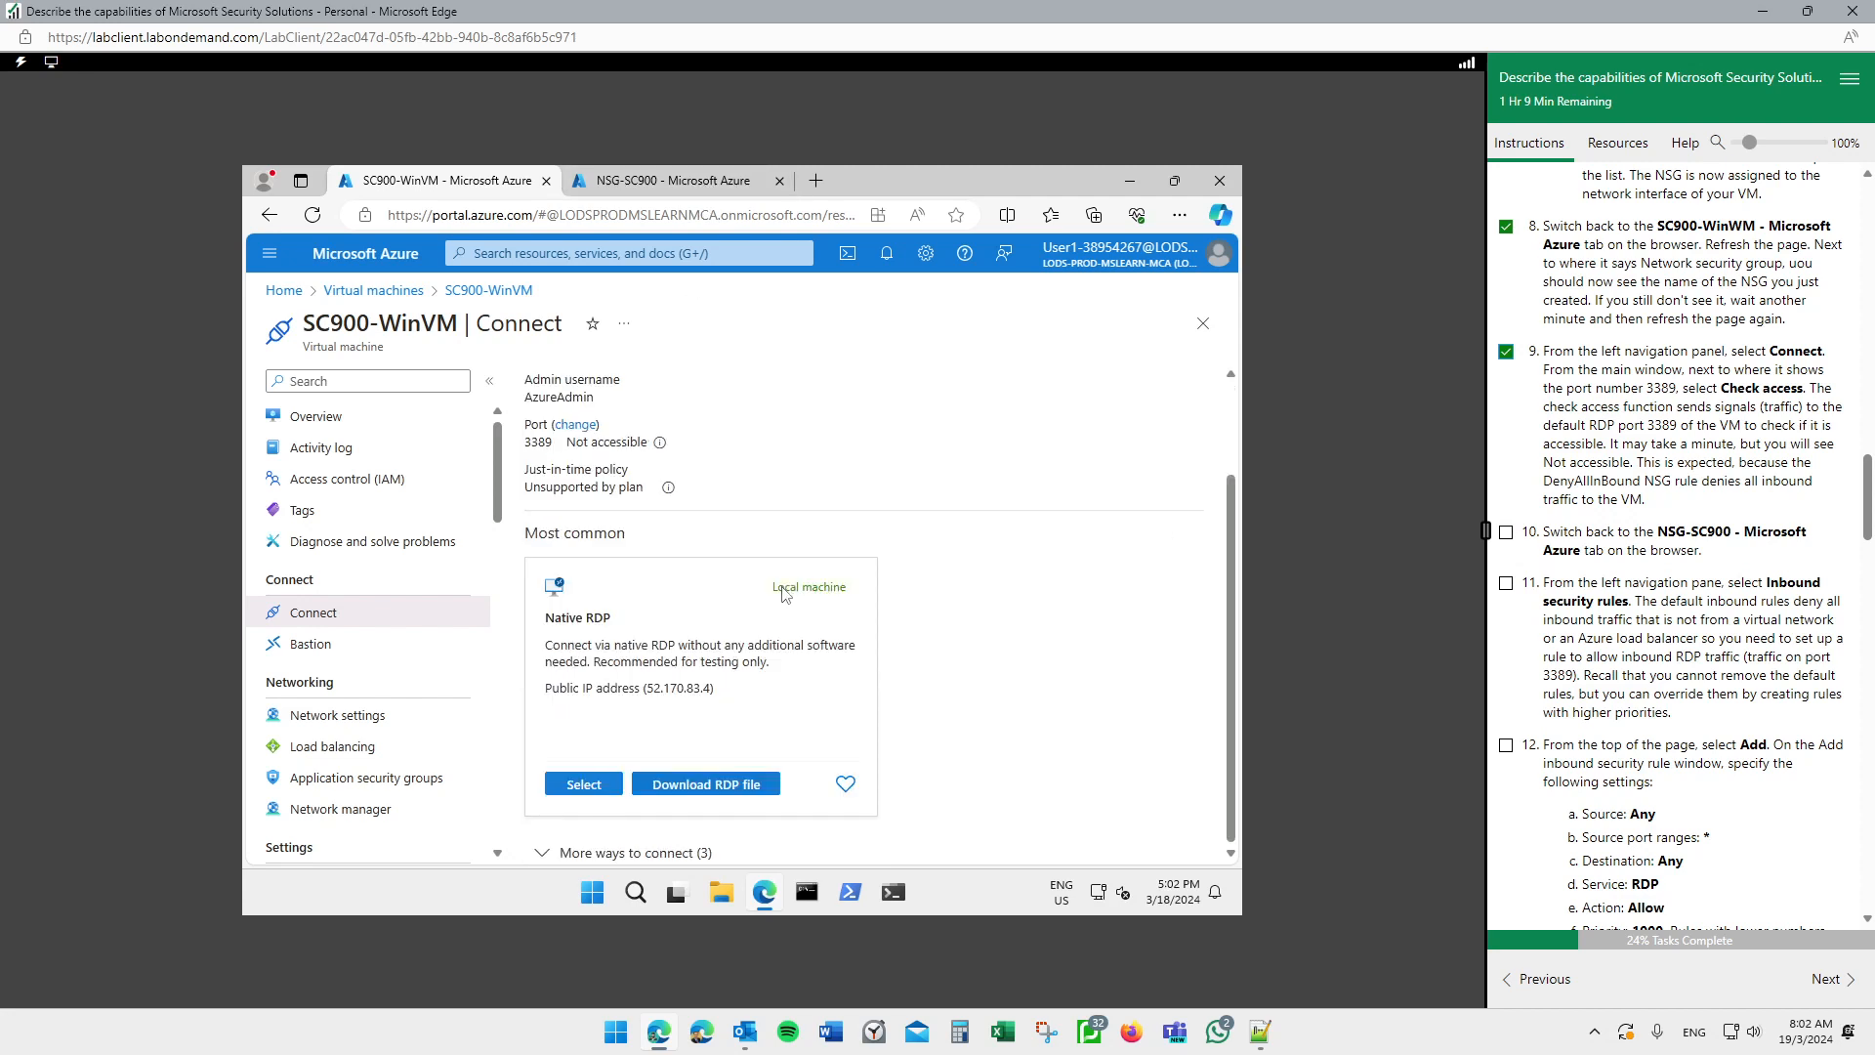
pyautogui.scroll(2, 752, 599)
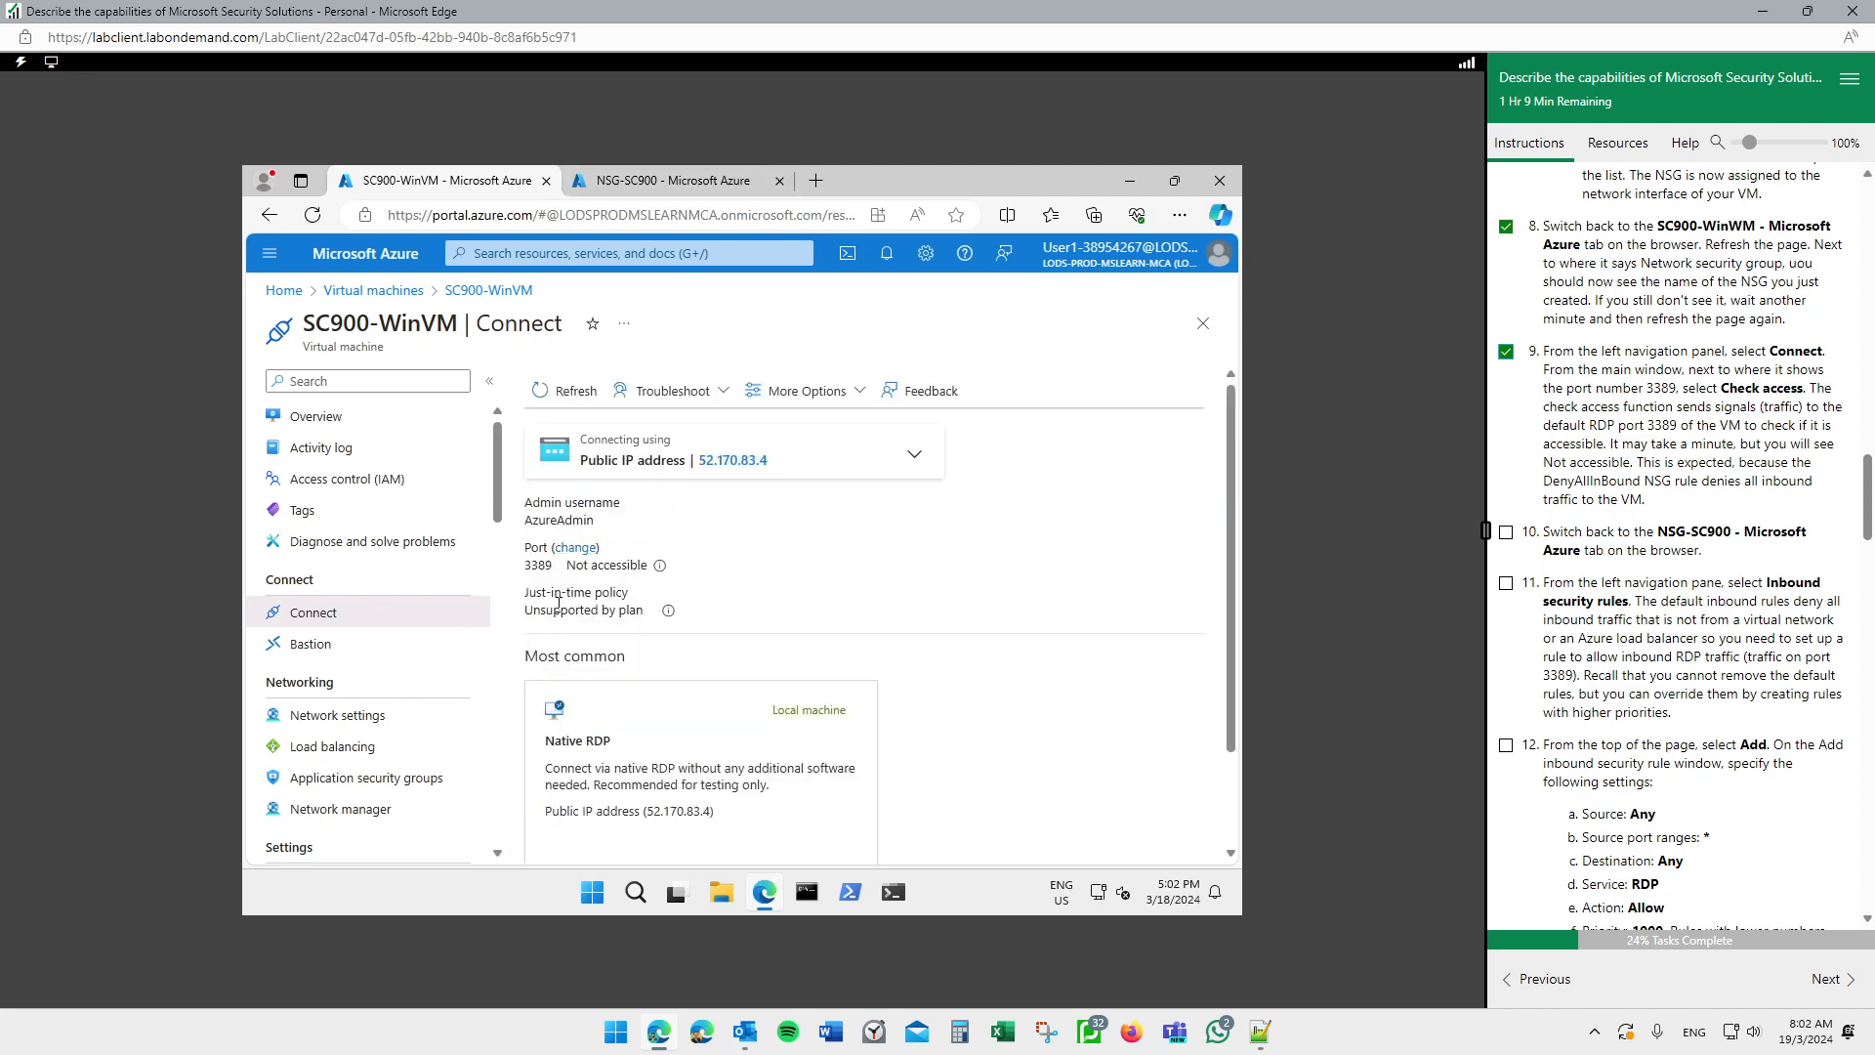
pyautogui.click(315, 416)
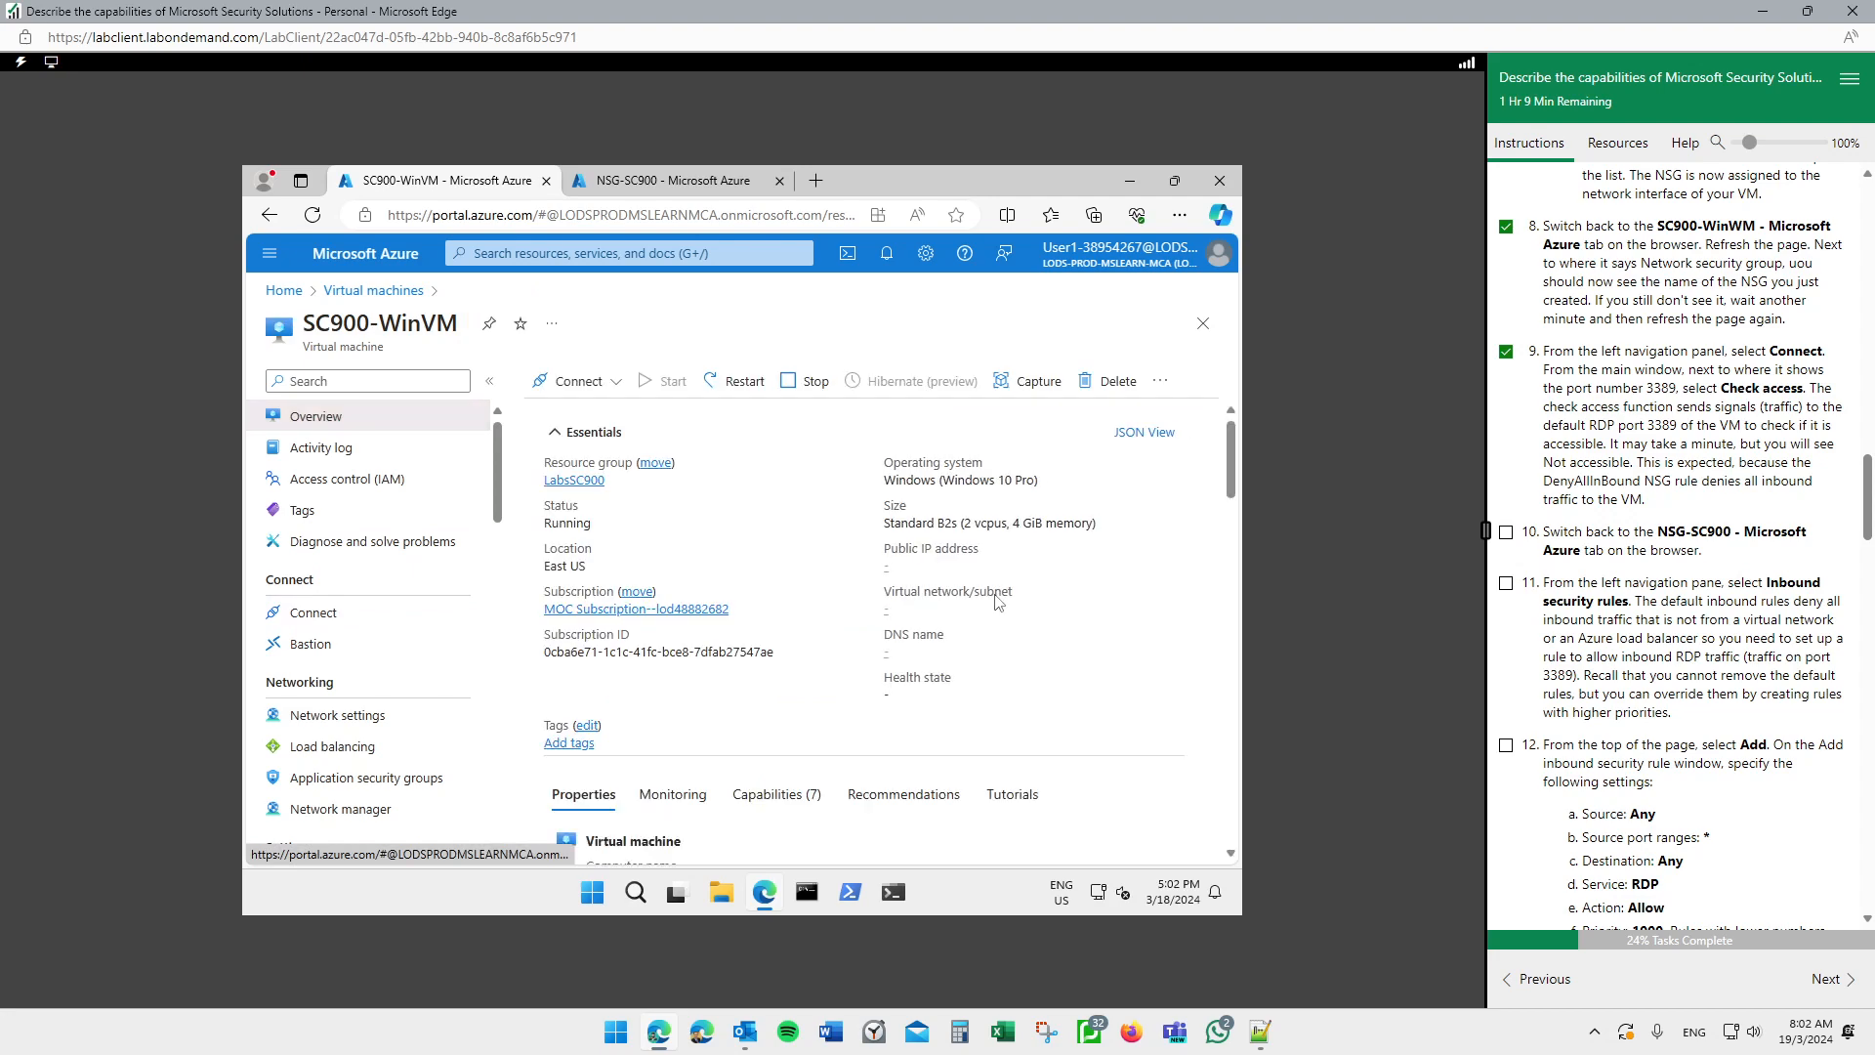
pyautogui.scroll(-10, 997, 602)
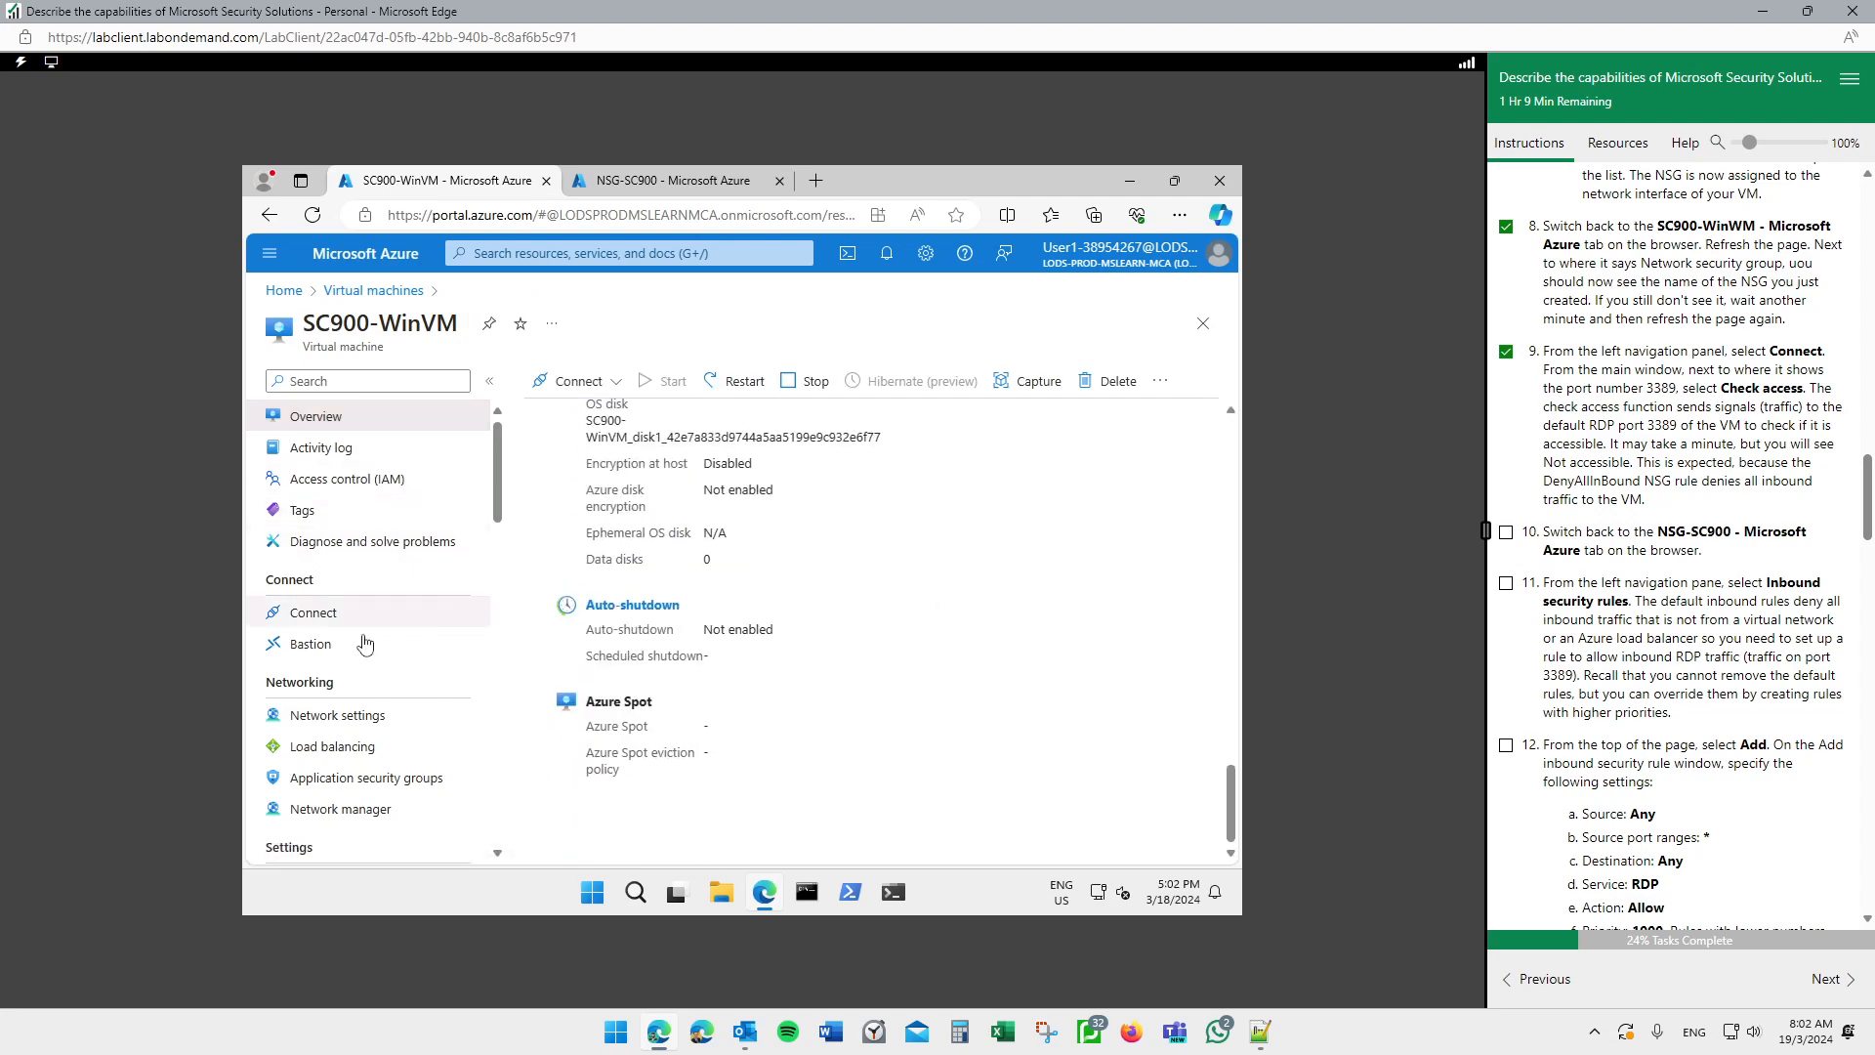
# Step: Review the inbound port rules in the SC900-WinVM network settings, including their source, destination and action
pyautogui.click(357, 718)
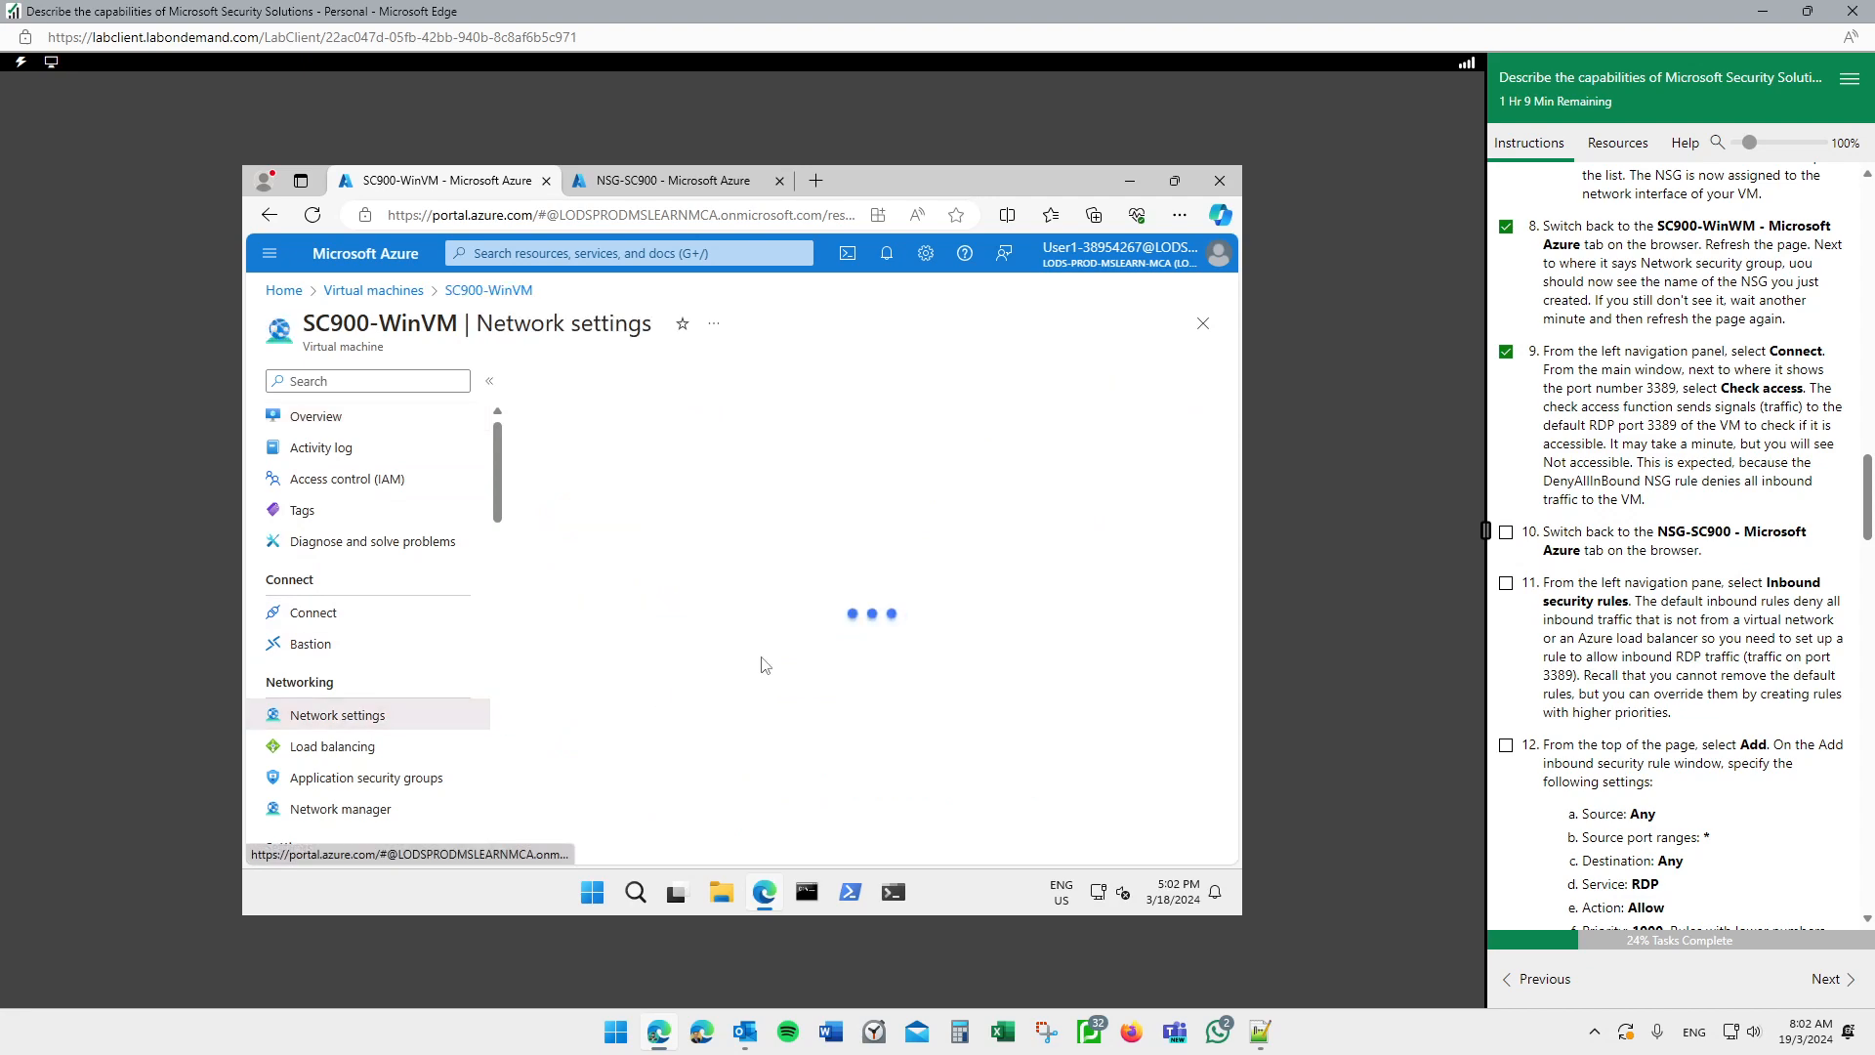
pyautogui.scroll(-1, 769, 660)
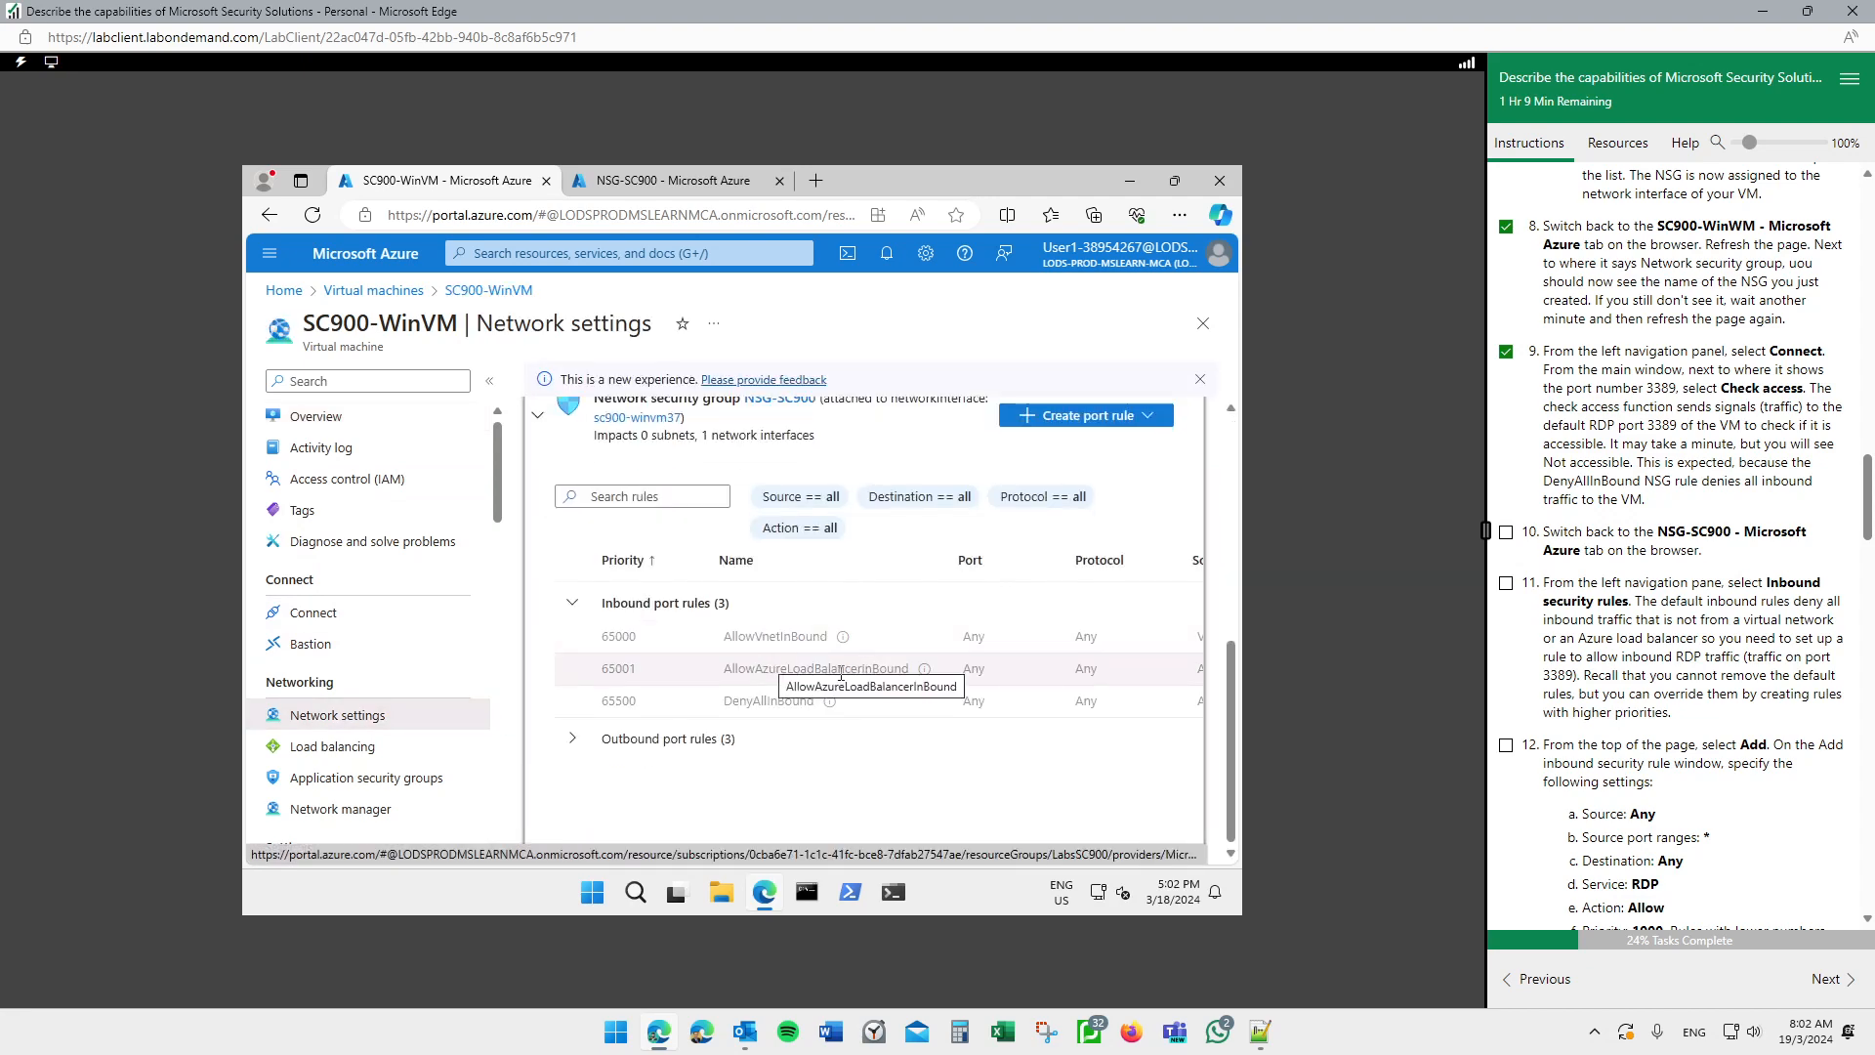
pyautogui.moveTo(842, 860); pyautogui.dragTo(799, 865)
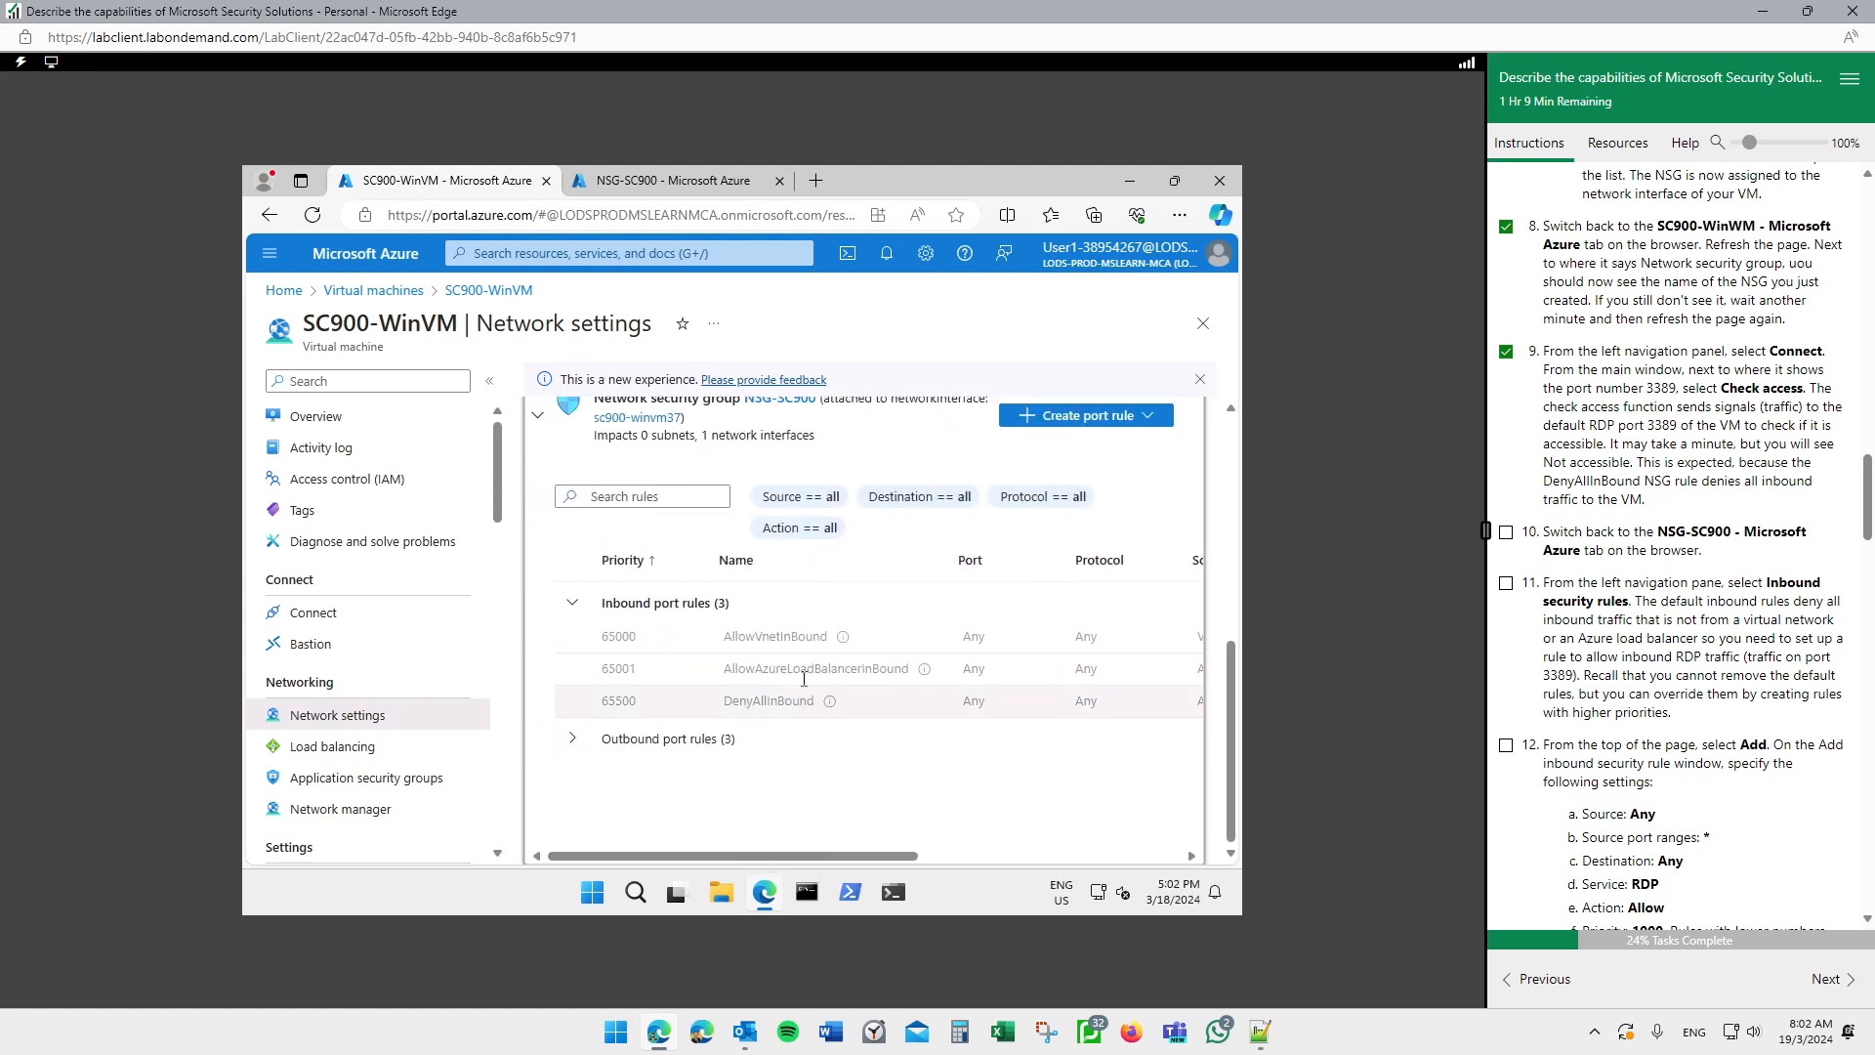
pyautogui.hscroll(5, 879, 833)
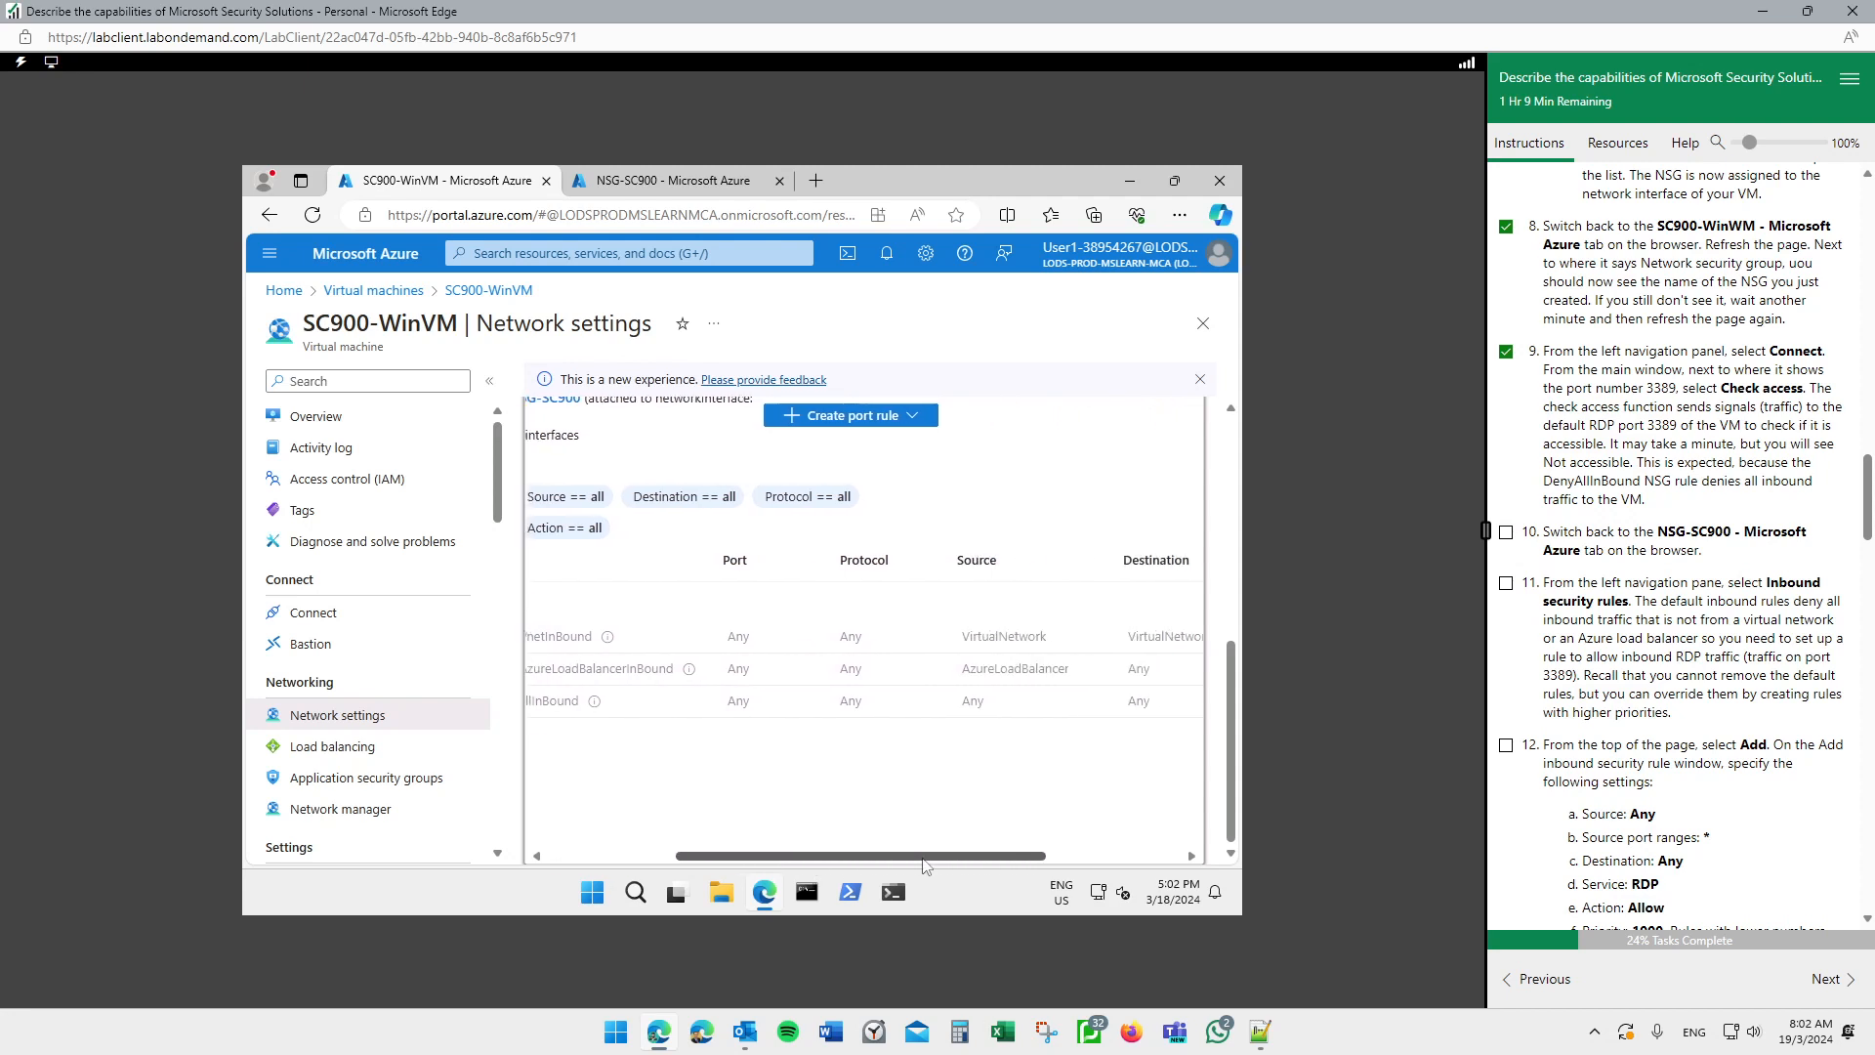
pyautogui.hscroll(5, 982, 833)
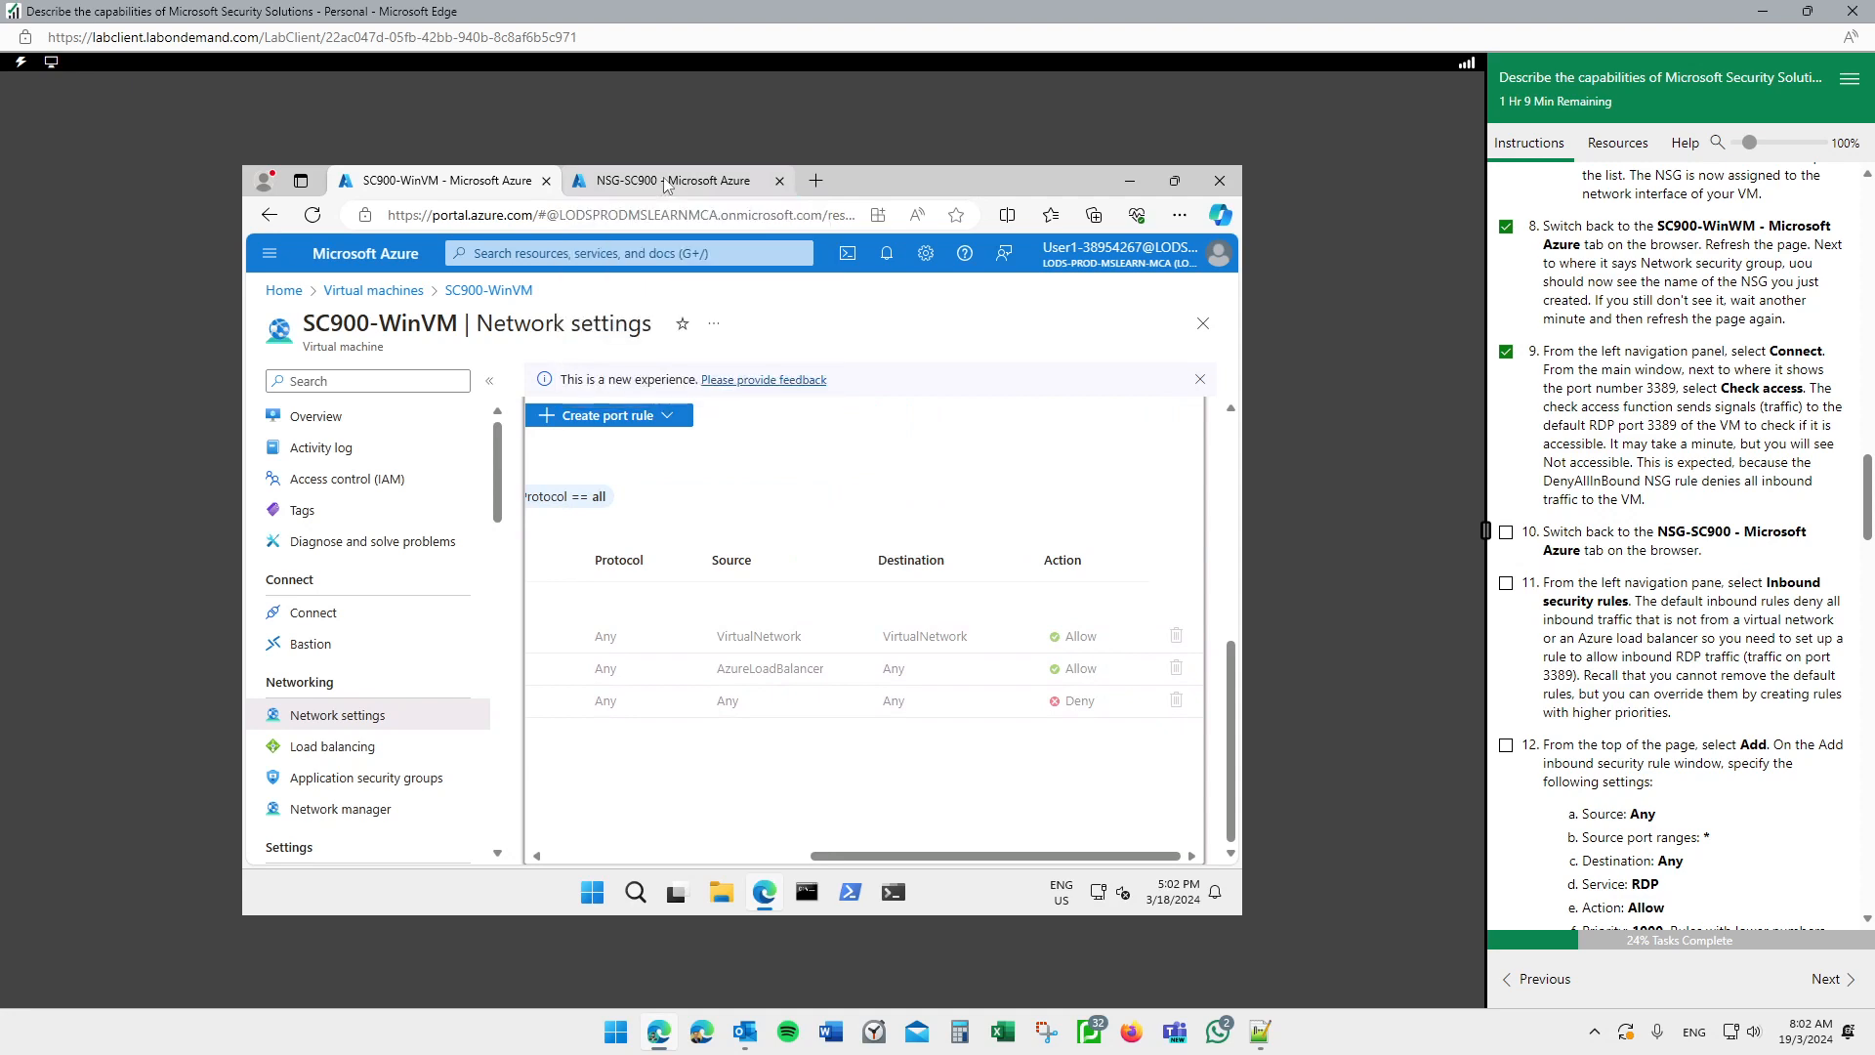
# Step: Return to NSG-SC900, show its inbound security rules, and check off Task 2 instructions 10 and 11
pyautogui.click(664, 183)
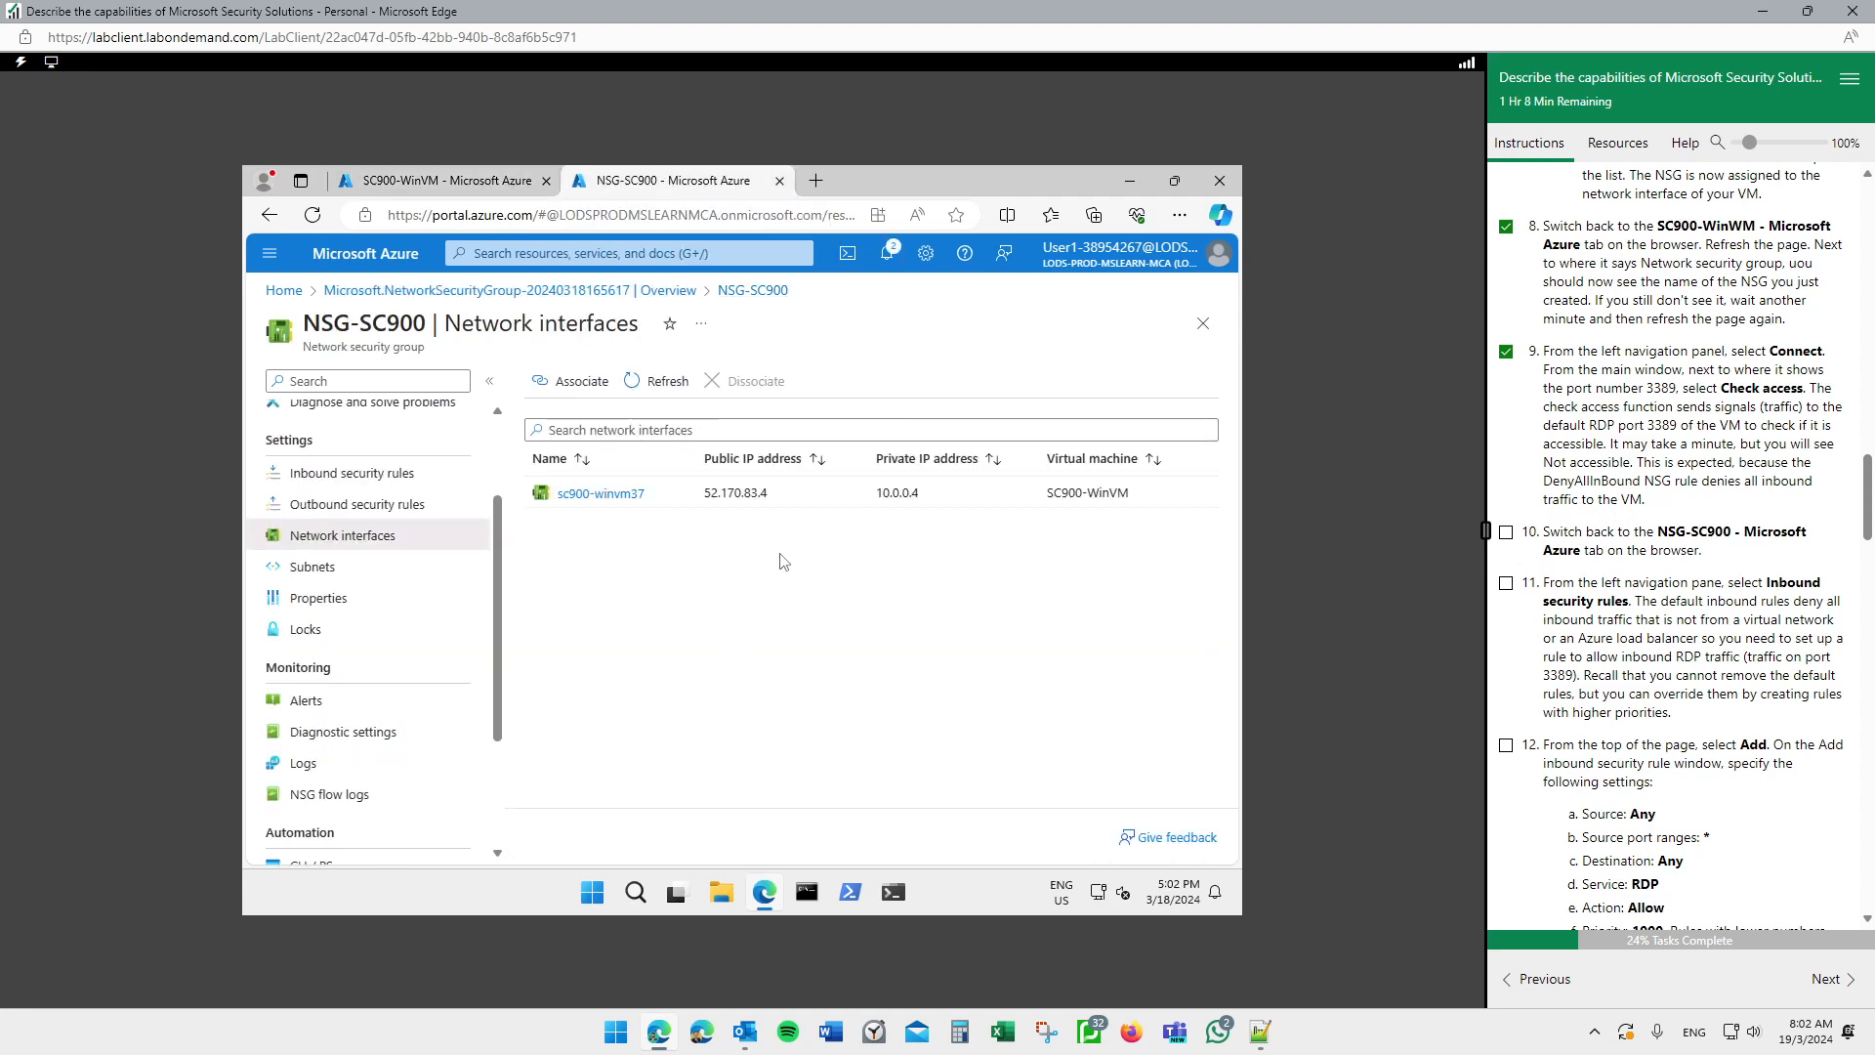
pyautogui.click(1508, 535)
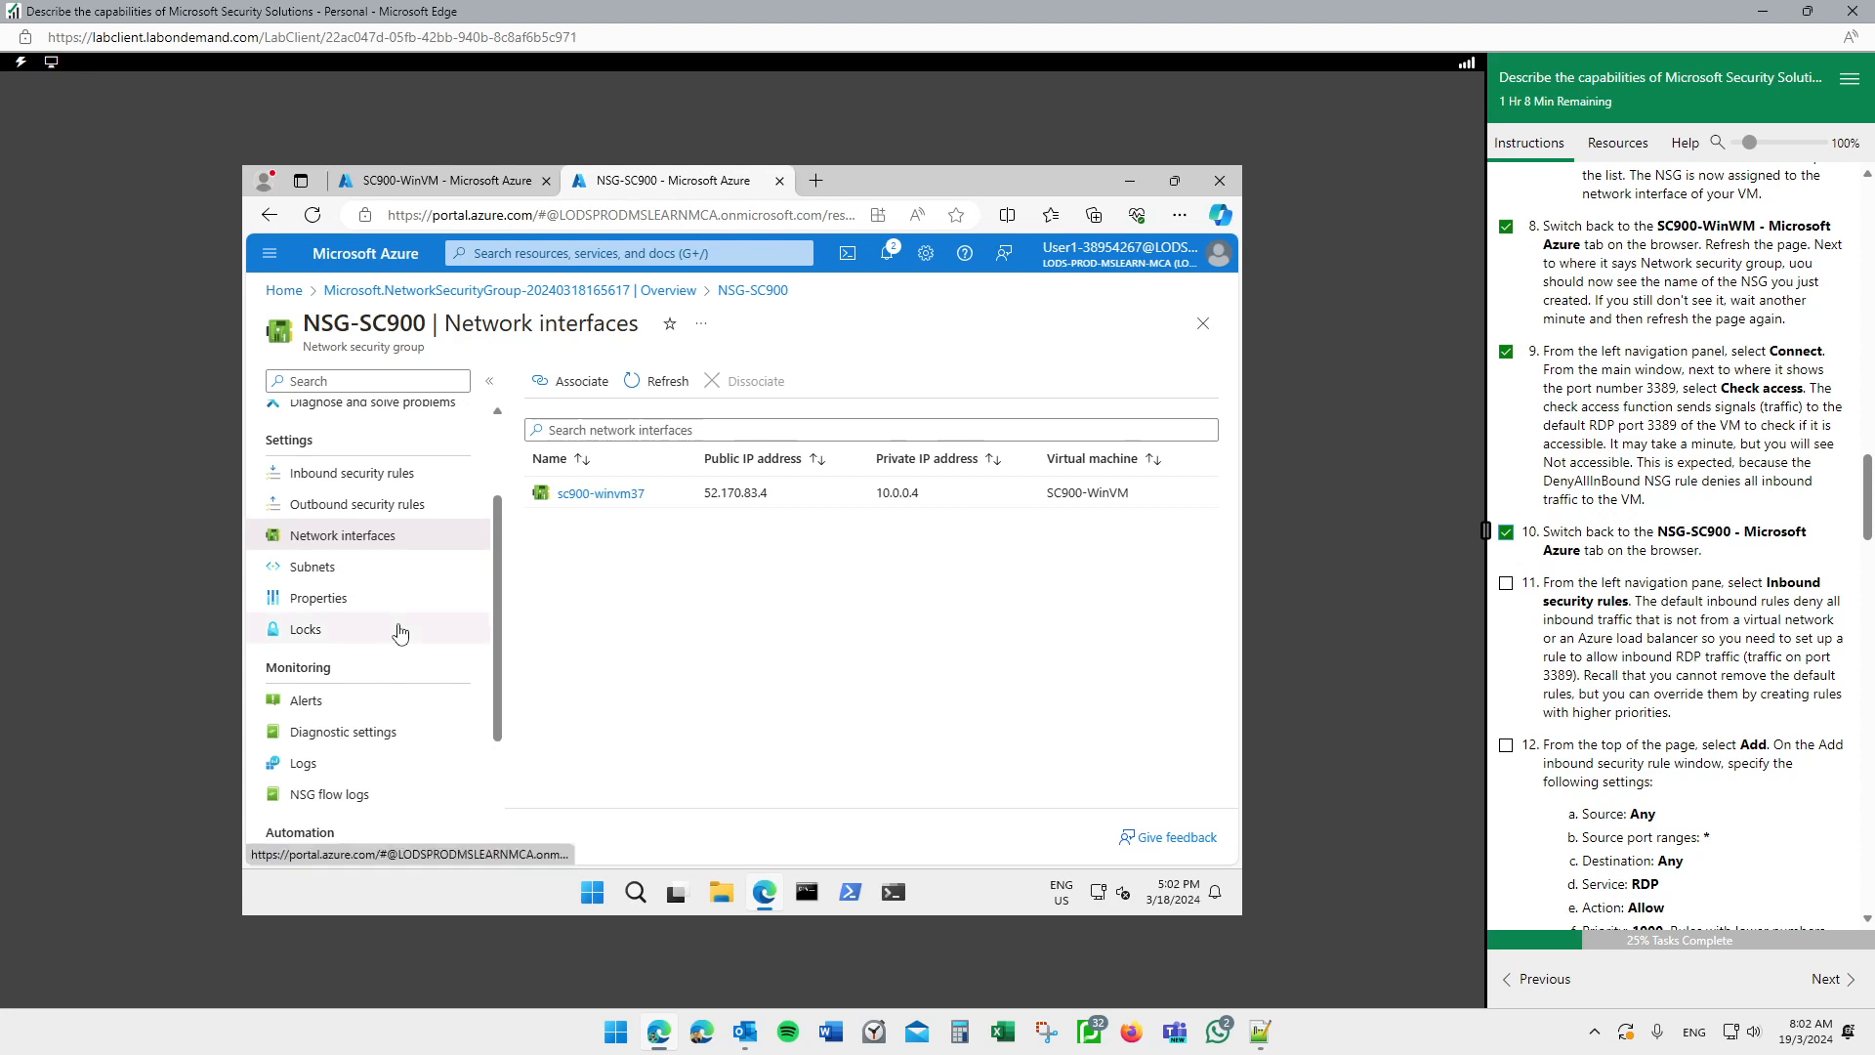
pyautogui.scroll(-2, 401, 630)
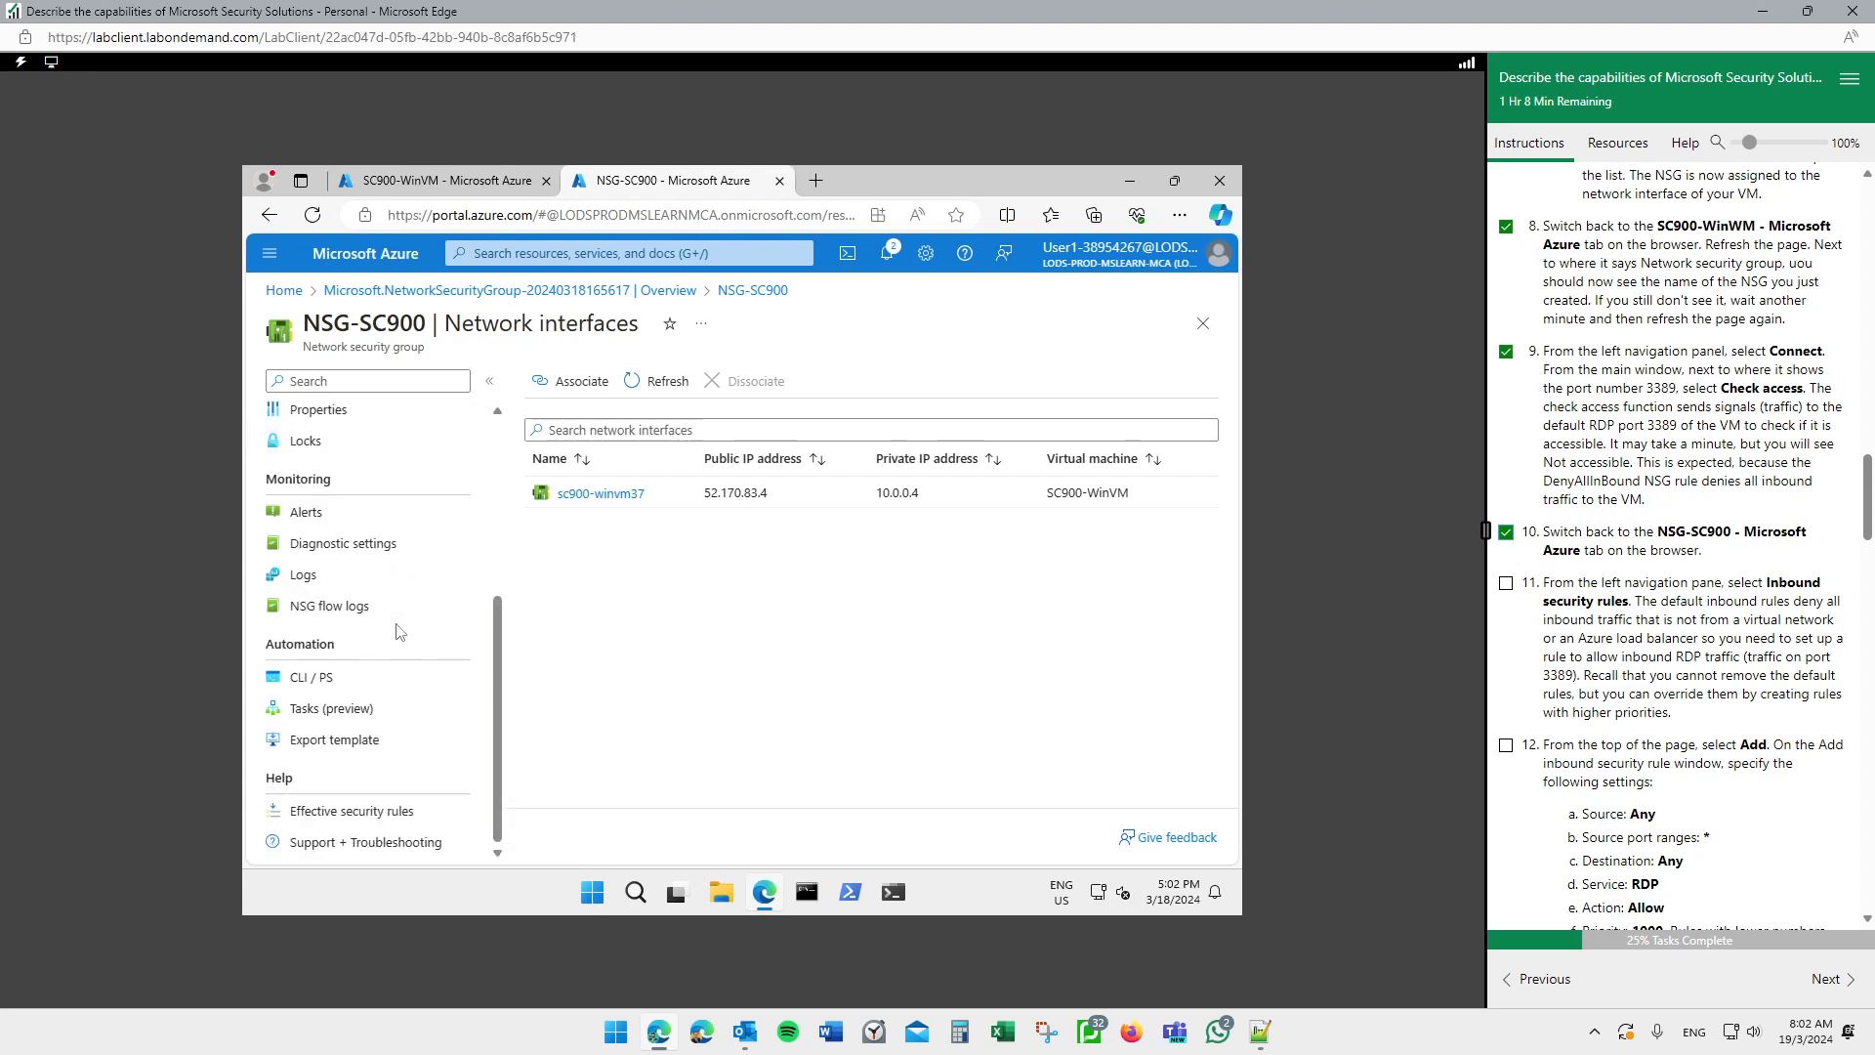
pyautogui.scroll(3, 400, 630)
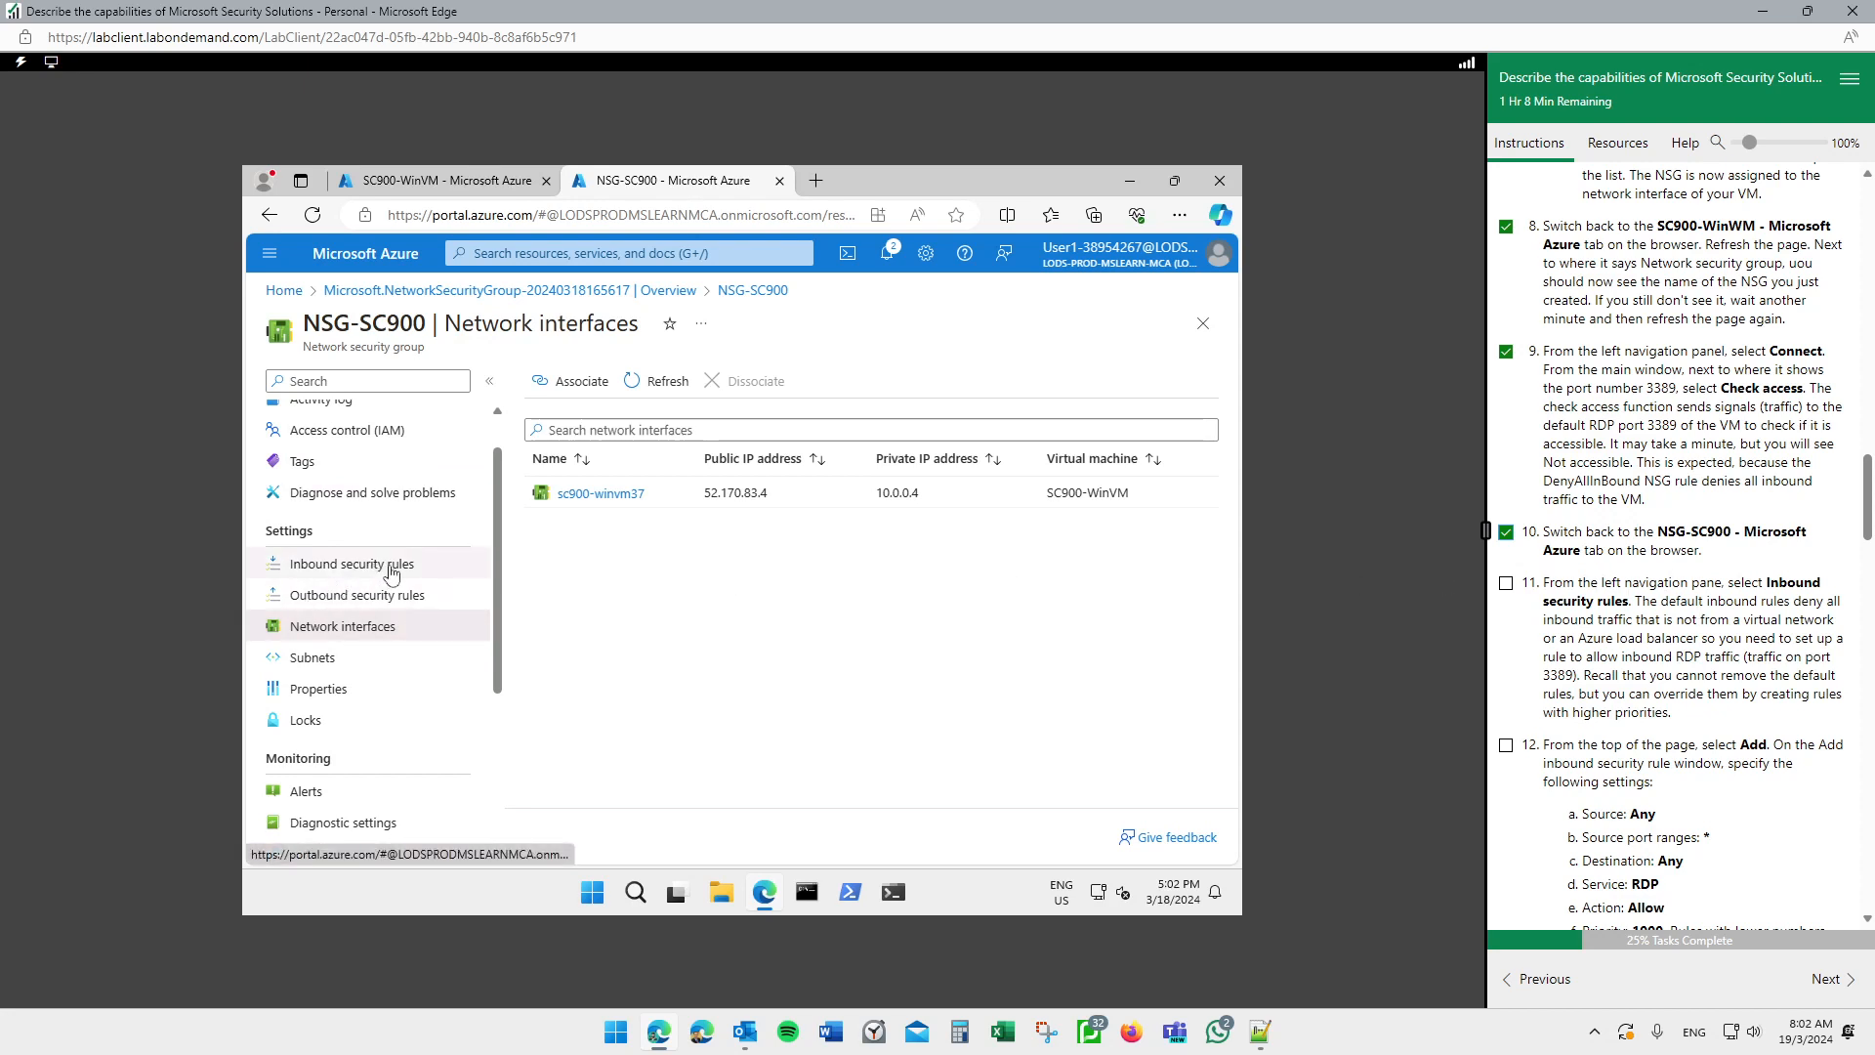
pyautogui.click(350, 565)
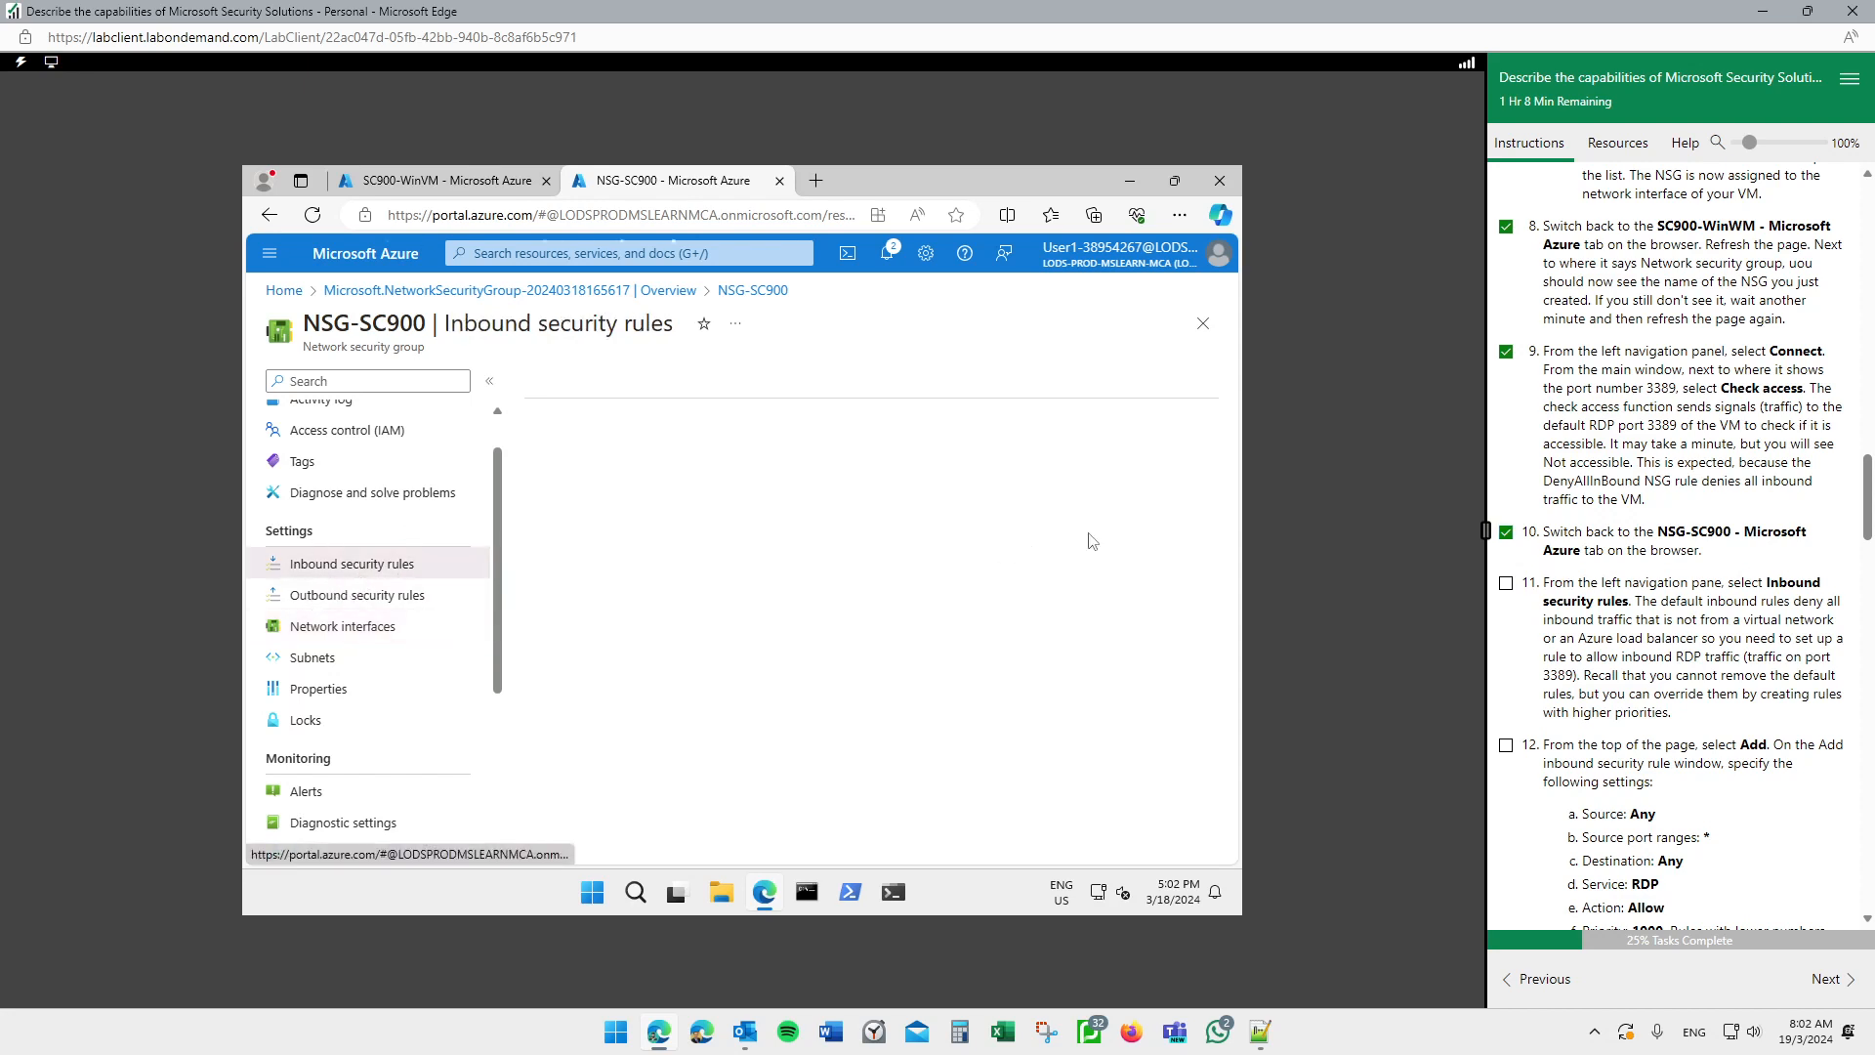
pyautogui.click(1507, 583)
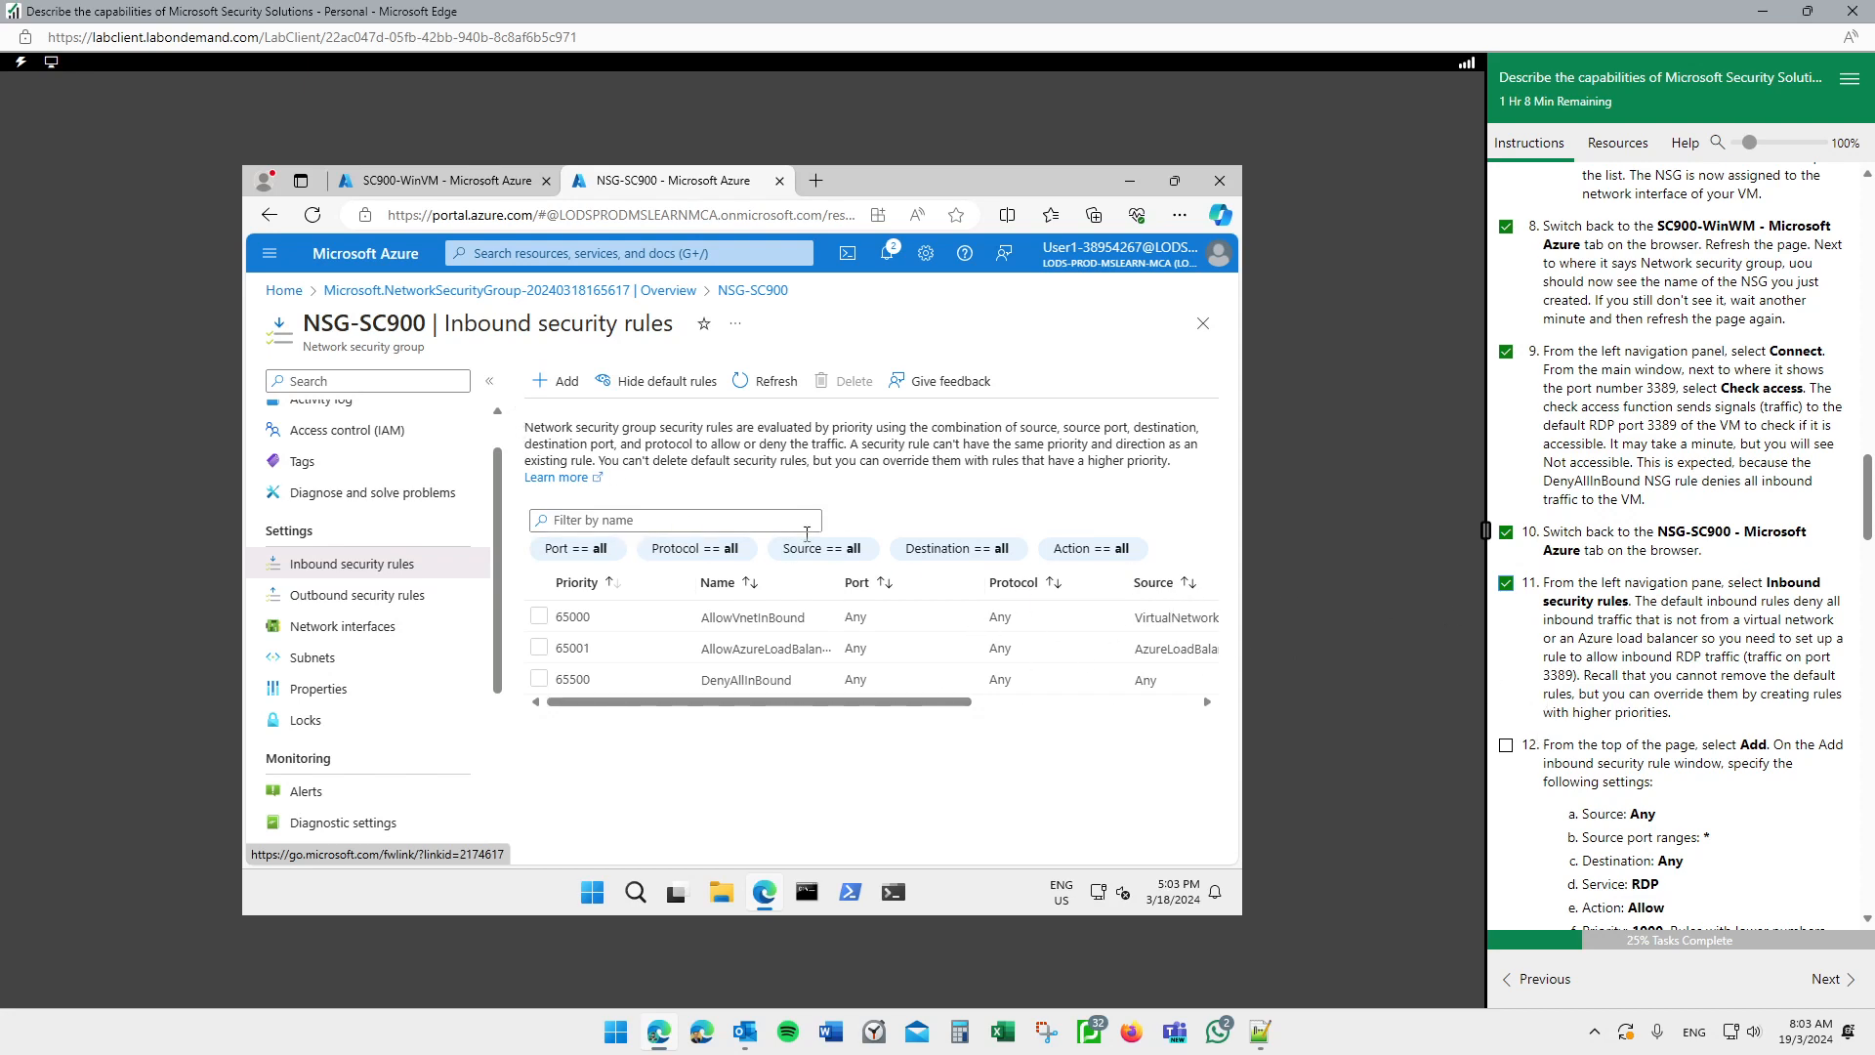
# Step: Start a new inbound security rule for NSG-SC900 with source Any and check off Task 2 instruction 12
pyautogui.click(564, 383)
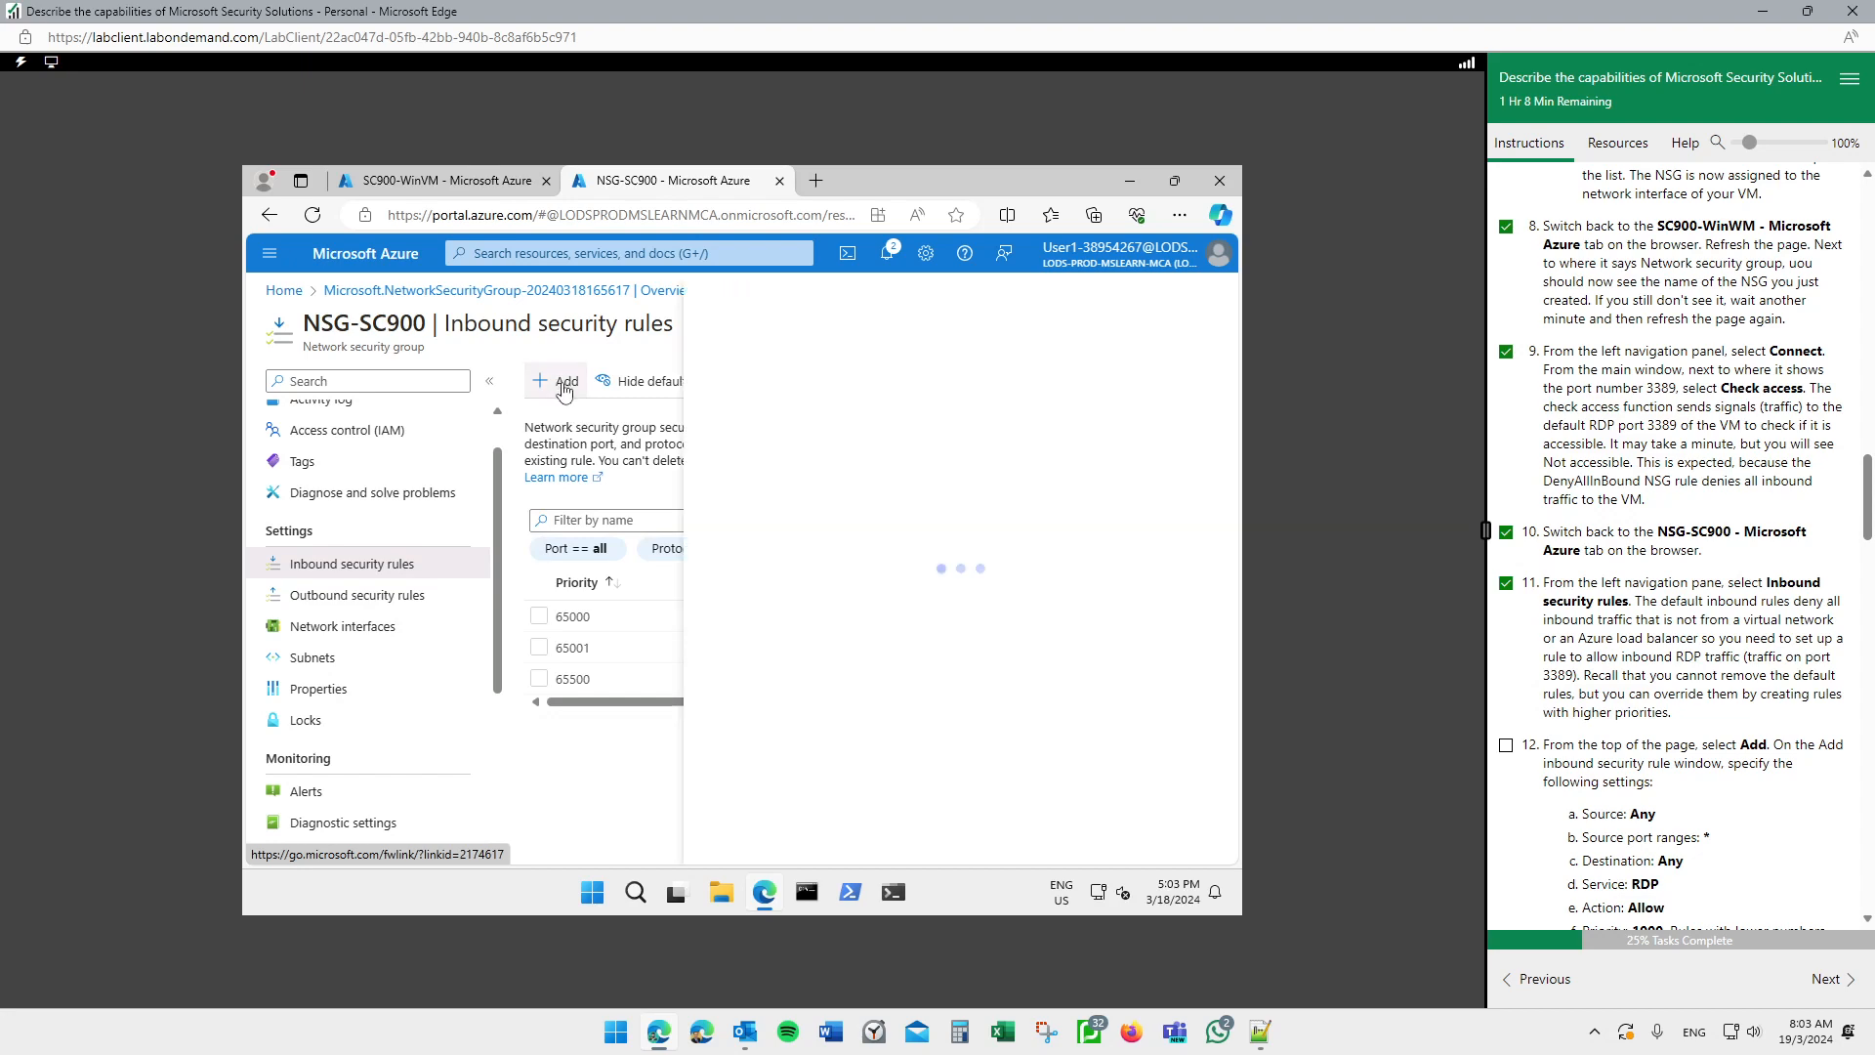
pyautogui.scroll(-1, 1596, 742)
pyautogui.click(1507, 630)
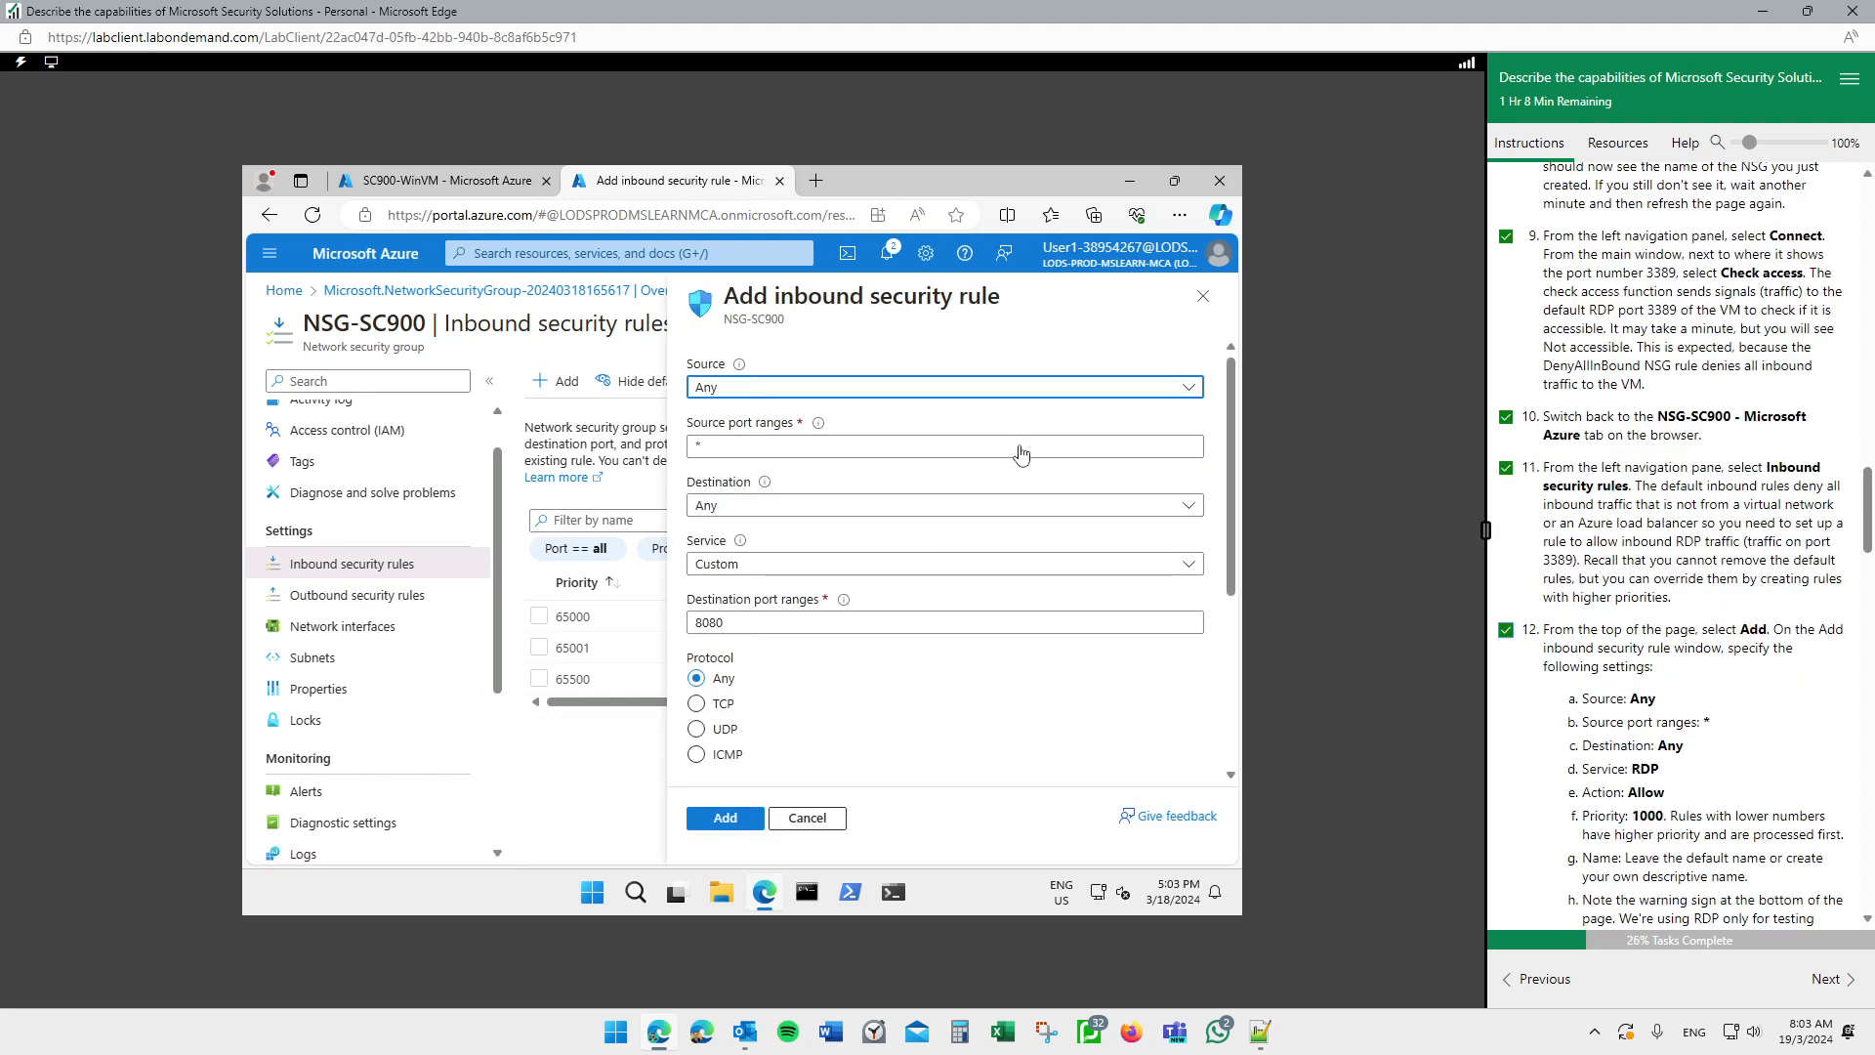
pyautogui.click(1007, 388)
pyautogui.click(1005, 386)
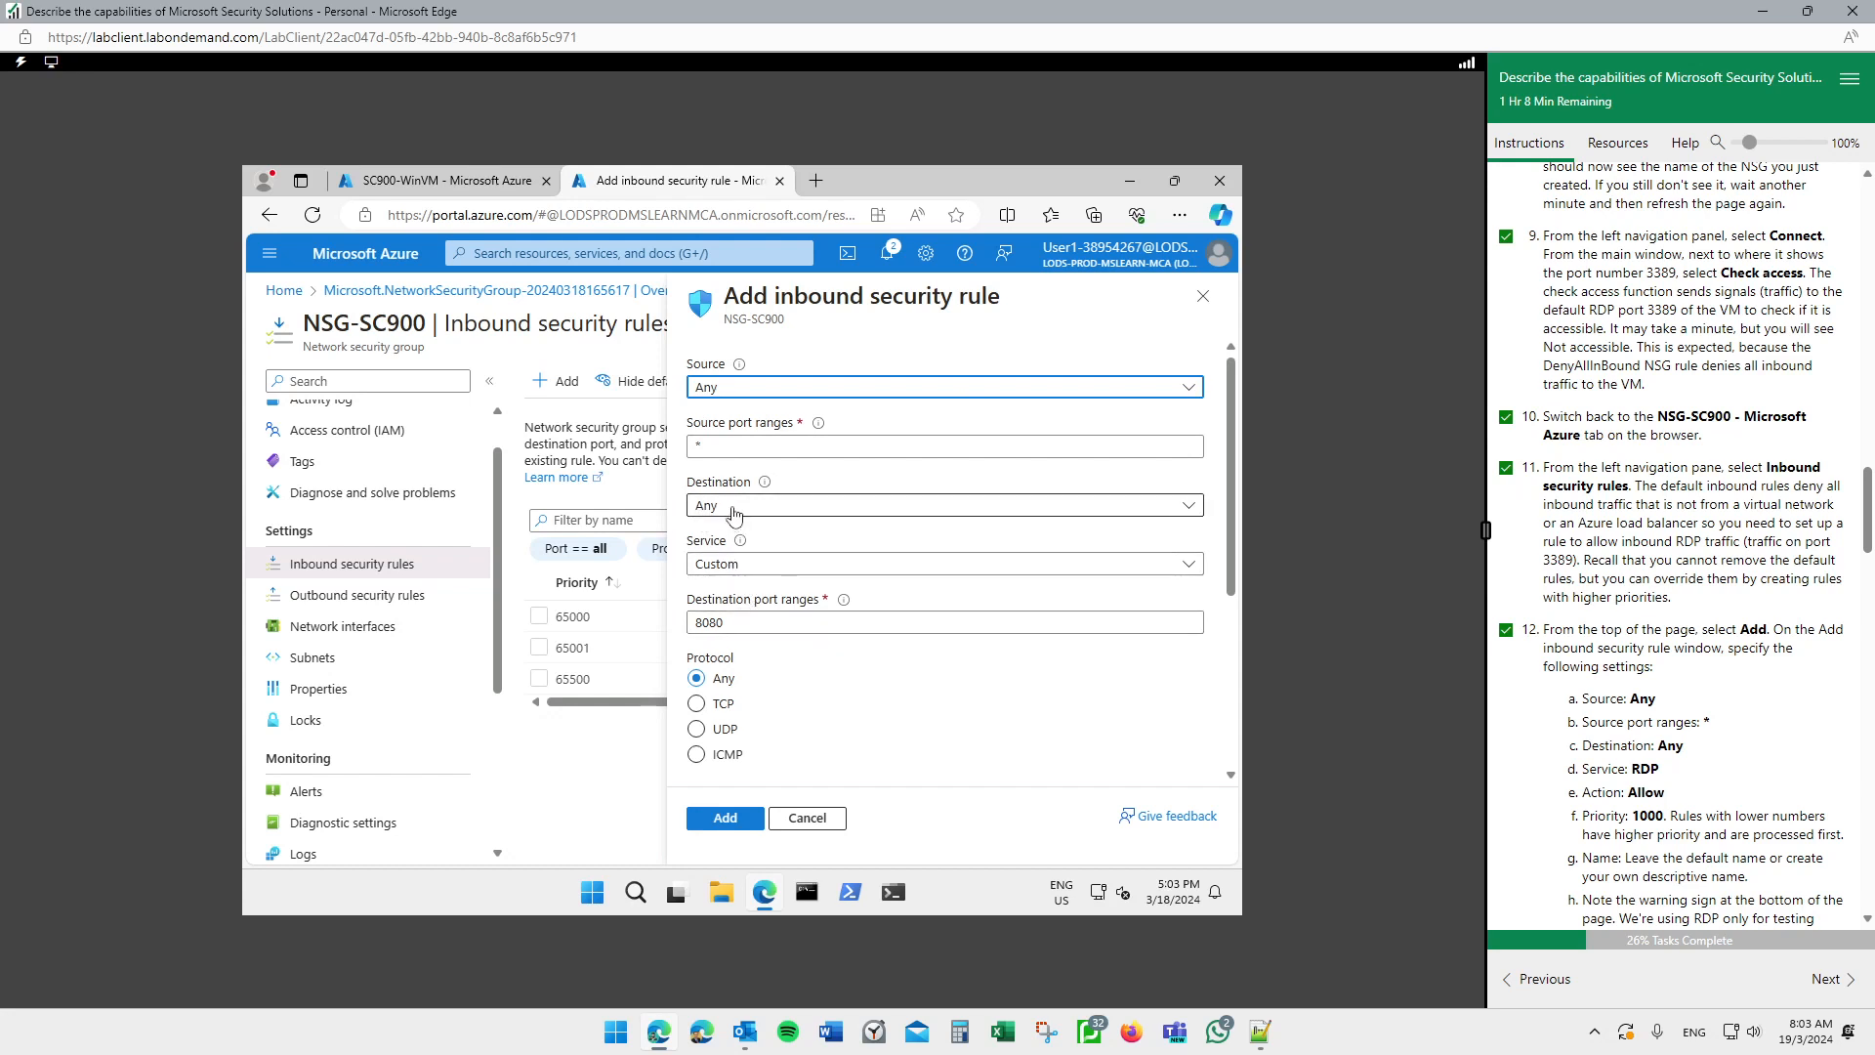
# Step: Set the new inbound rule's service to RDP and look through the other available services
pyautogui.click(738, 567)
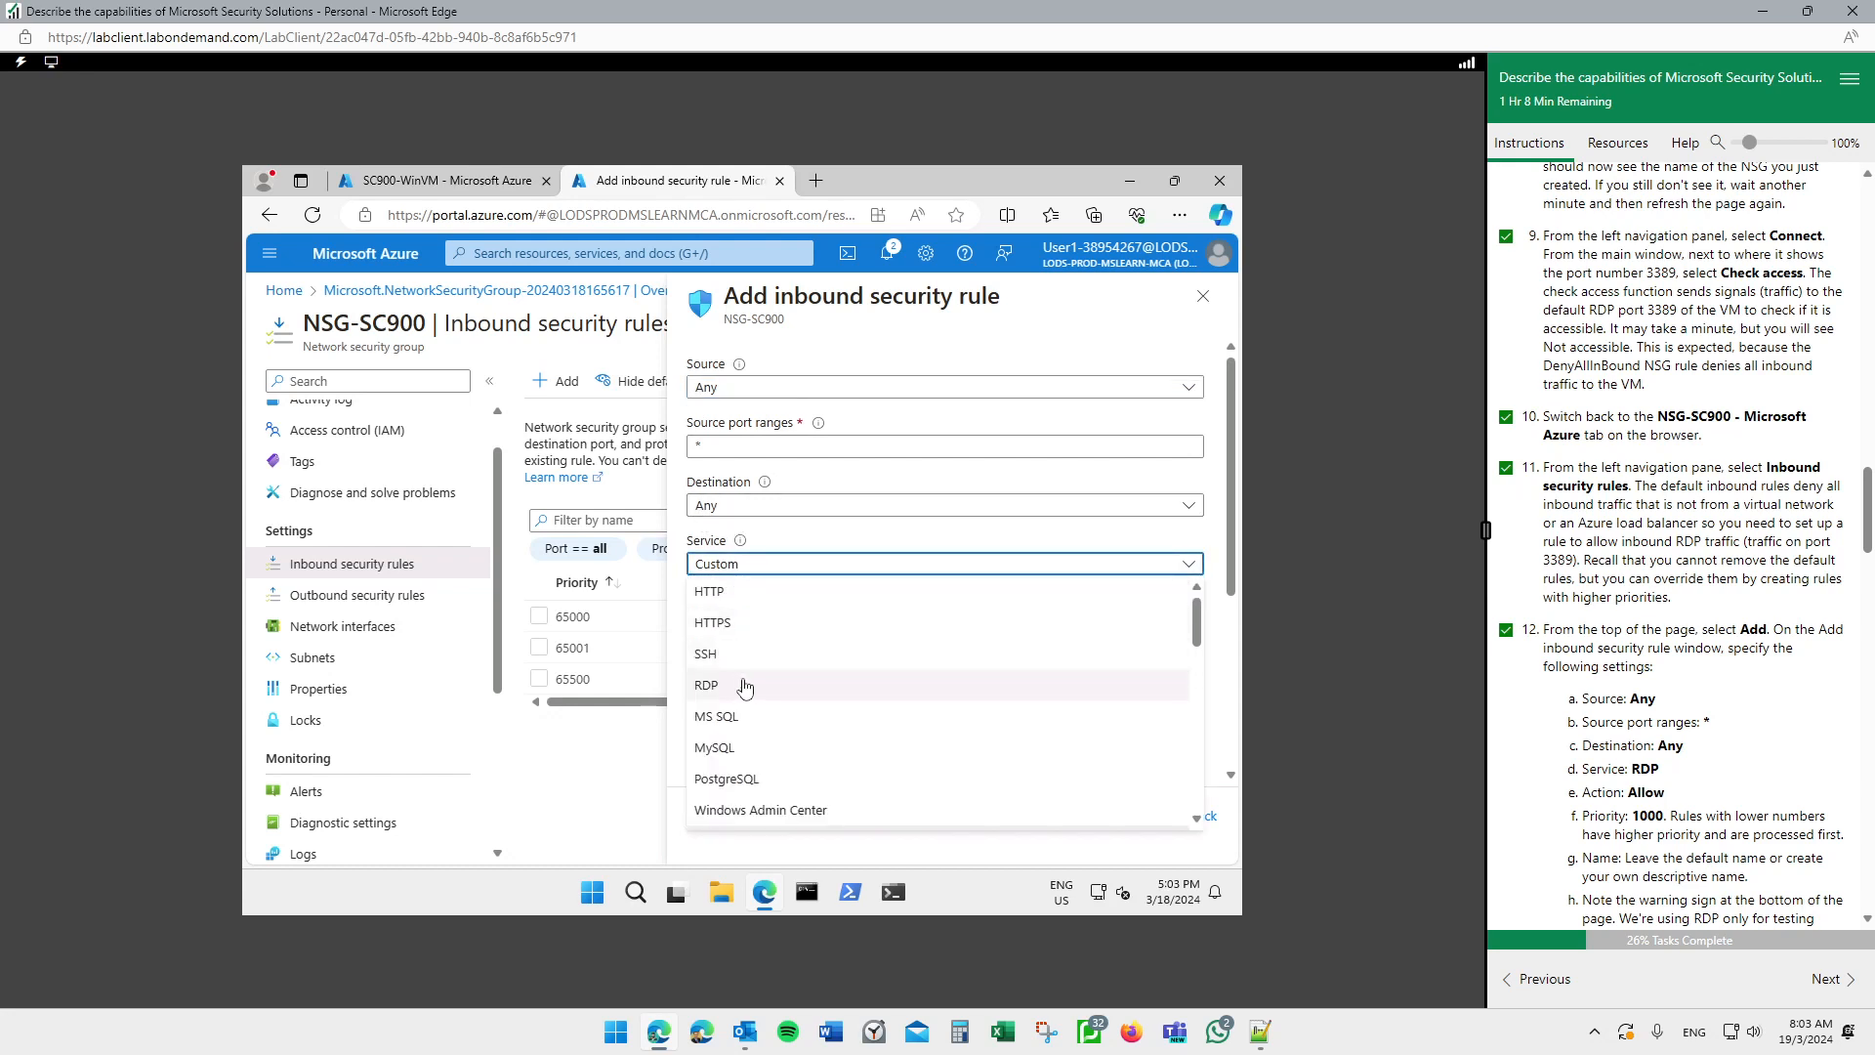
pyautogui.click(734, 687)
pyautogui.click(762, 572)
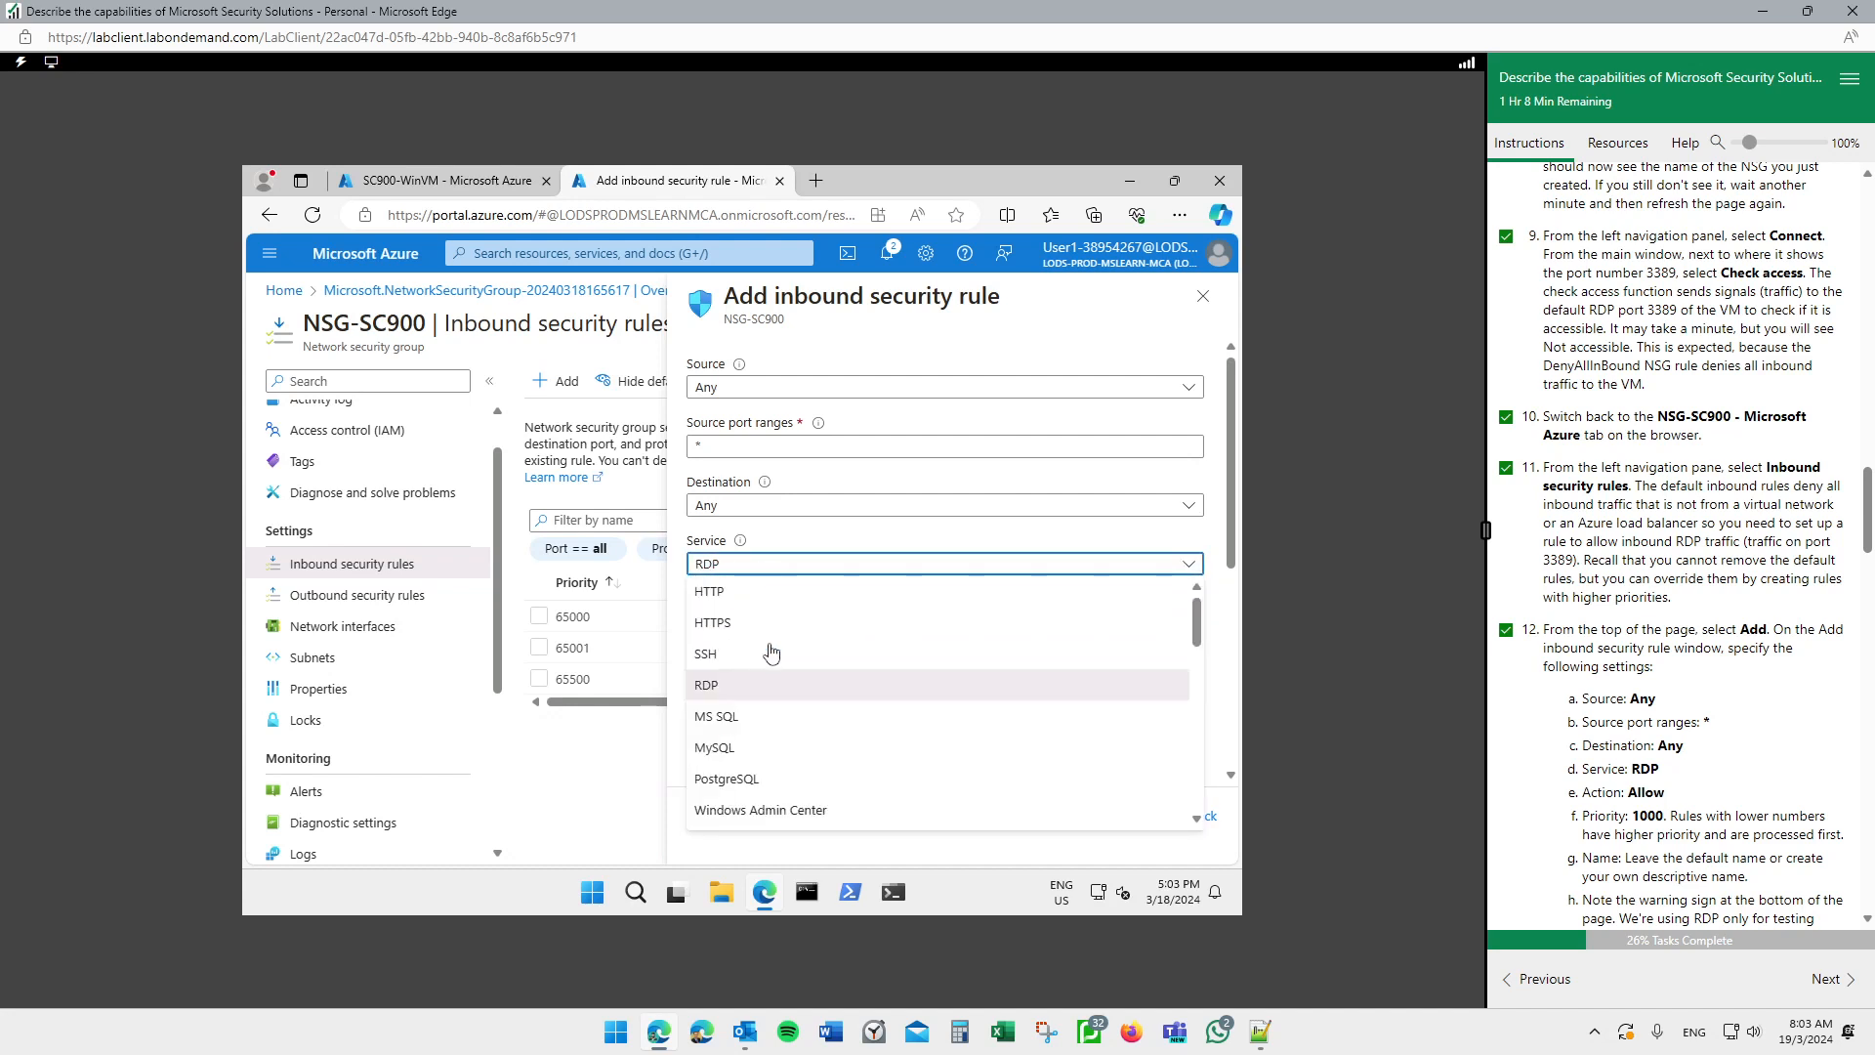
pyautogui.scroll(-3, 781, 645)
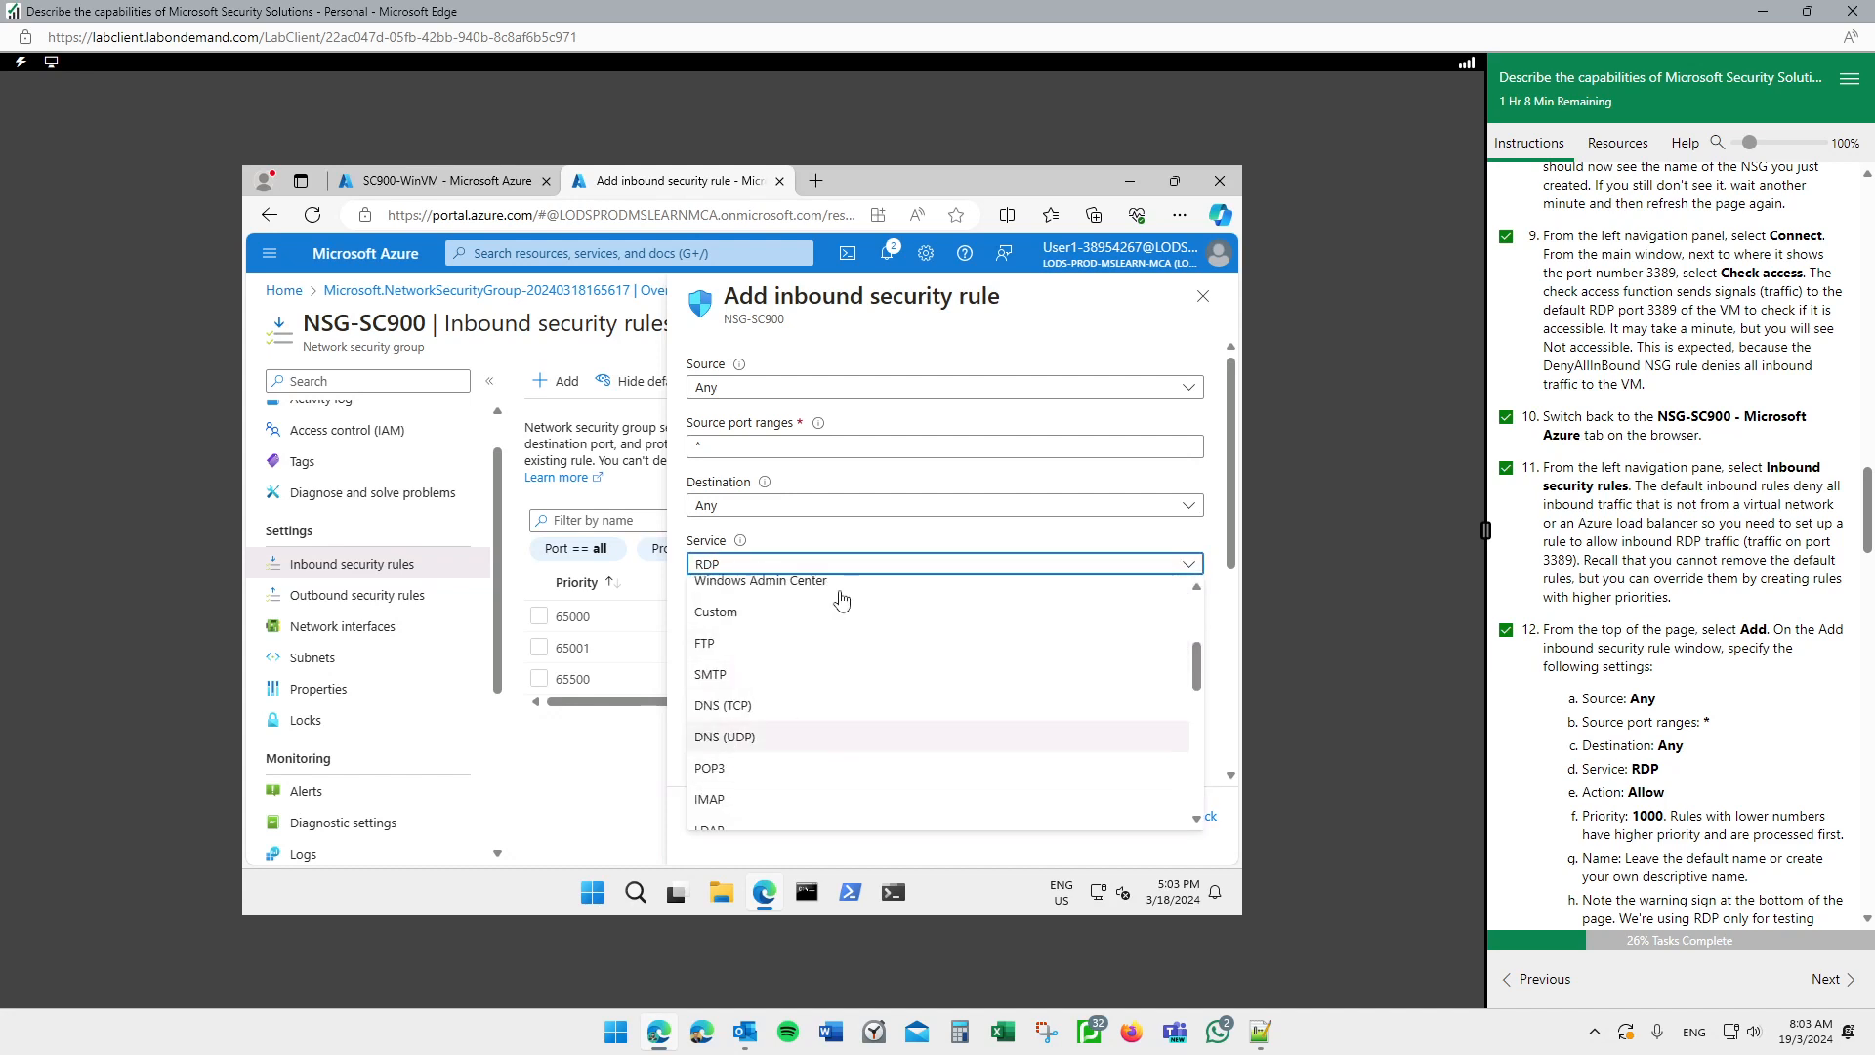
pyautogui.click(862, 543)
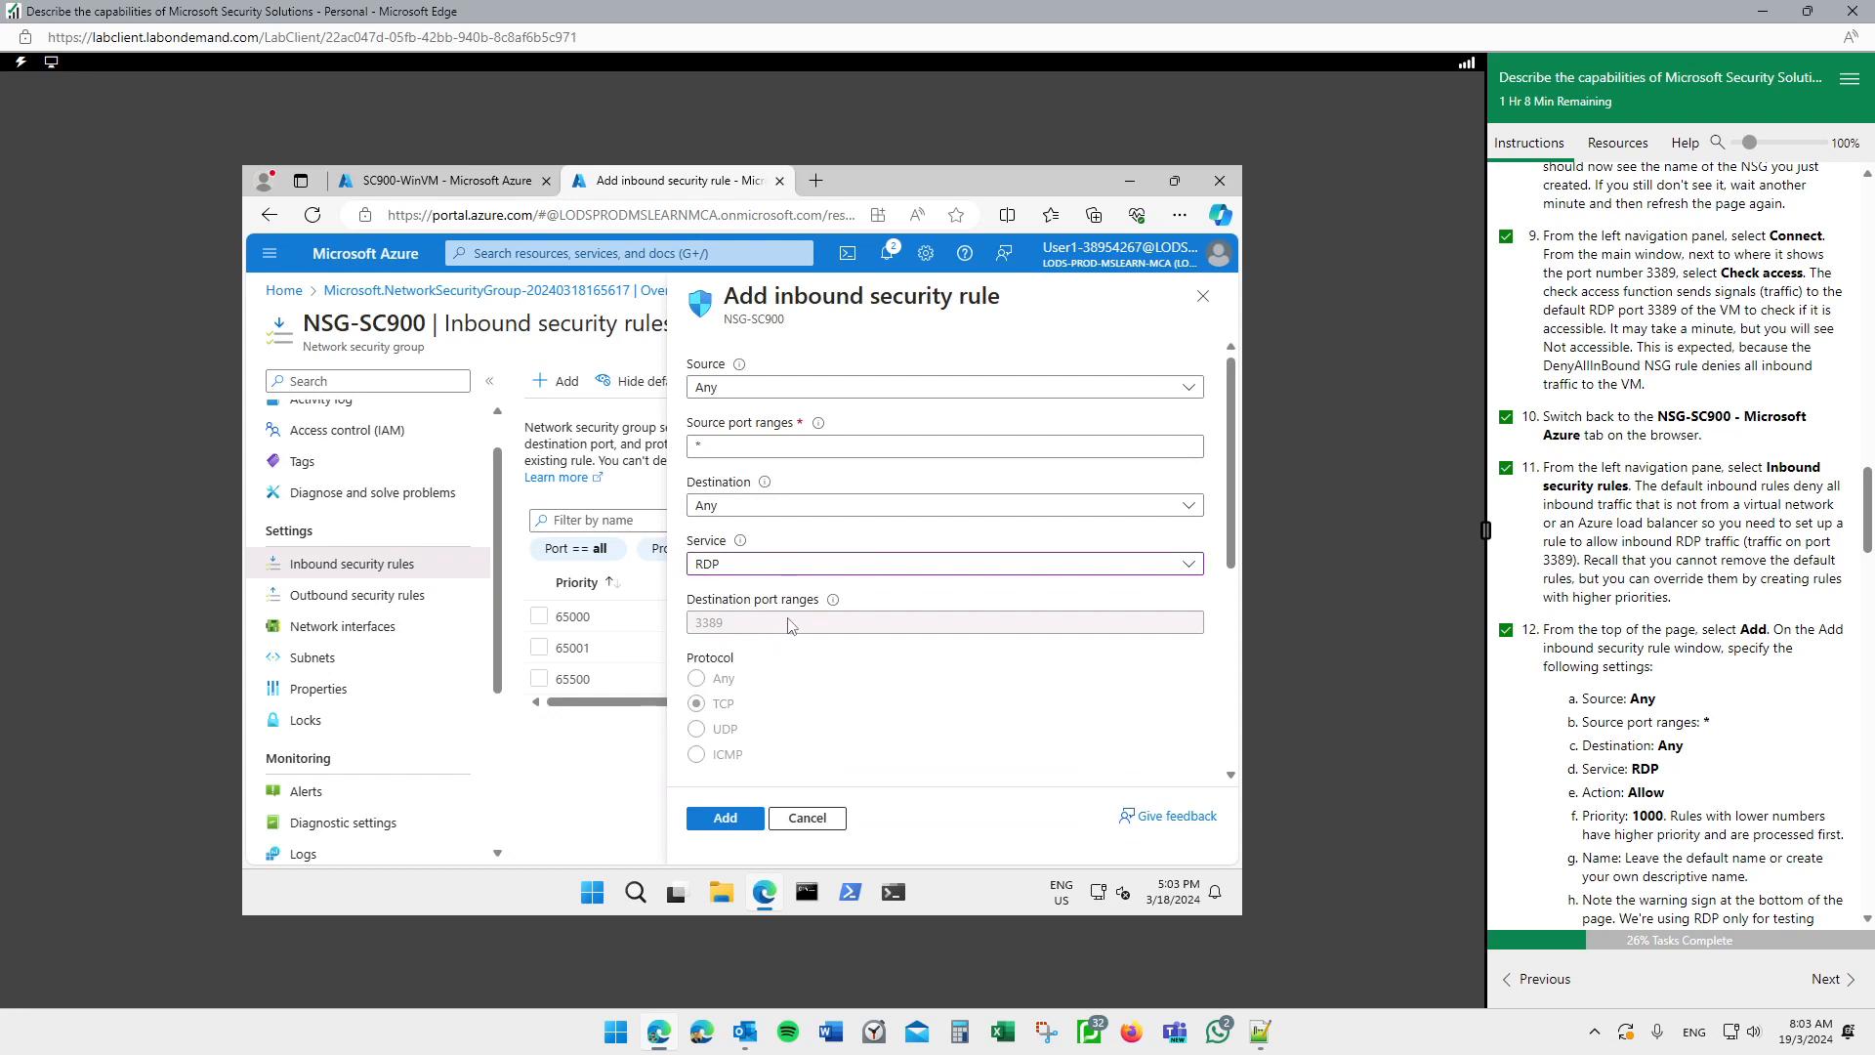
# Step: Keep the RDP rule's Allow action, priority 100 and default name, describe it as "Allow remote desktop", and add it to NSG-SC900
pyautogui.scroll(-1, 791, 627)
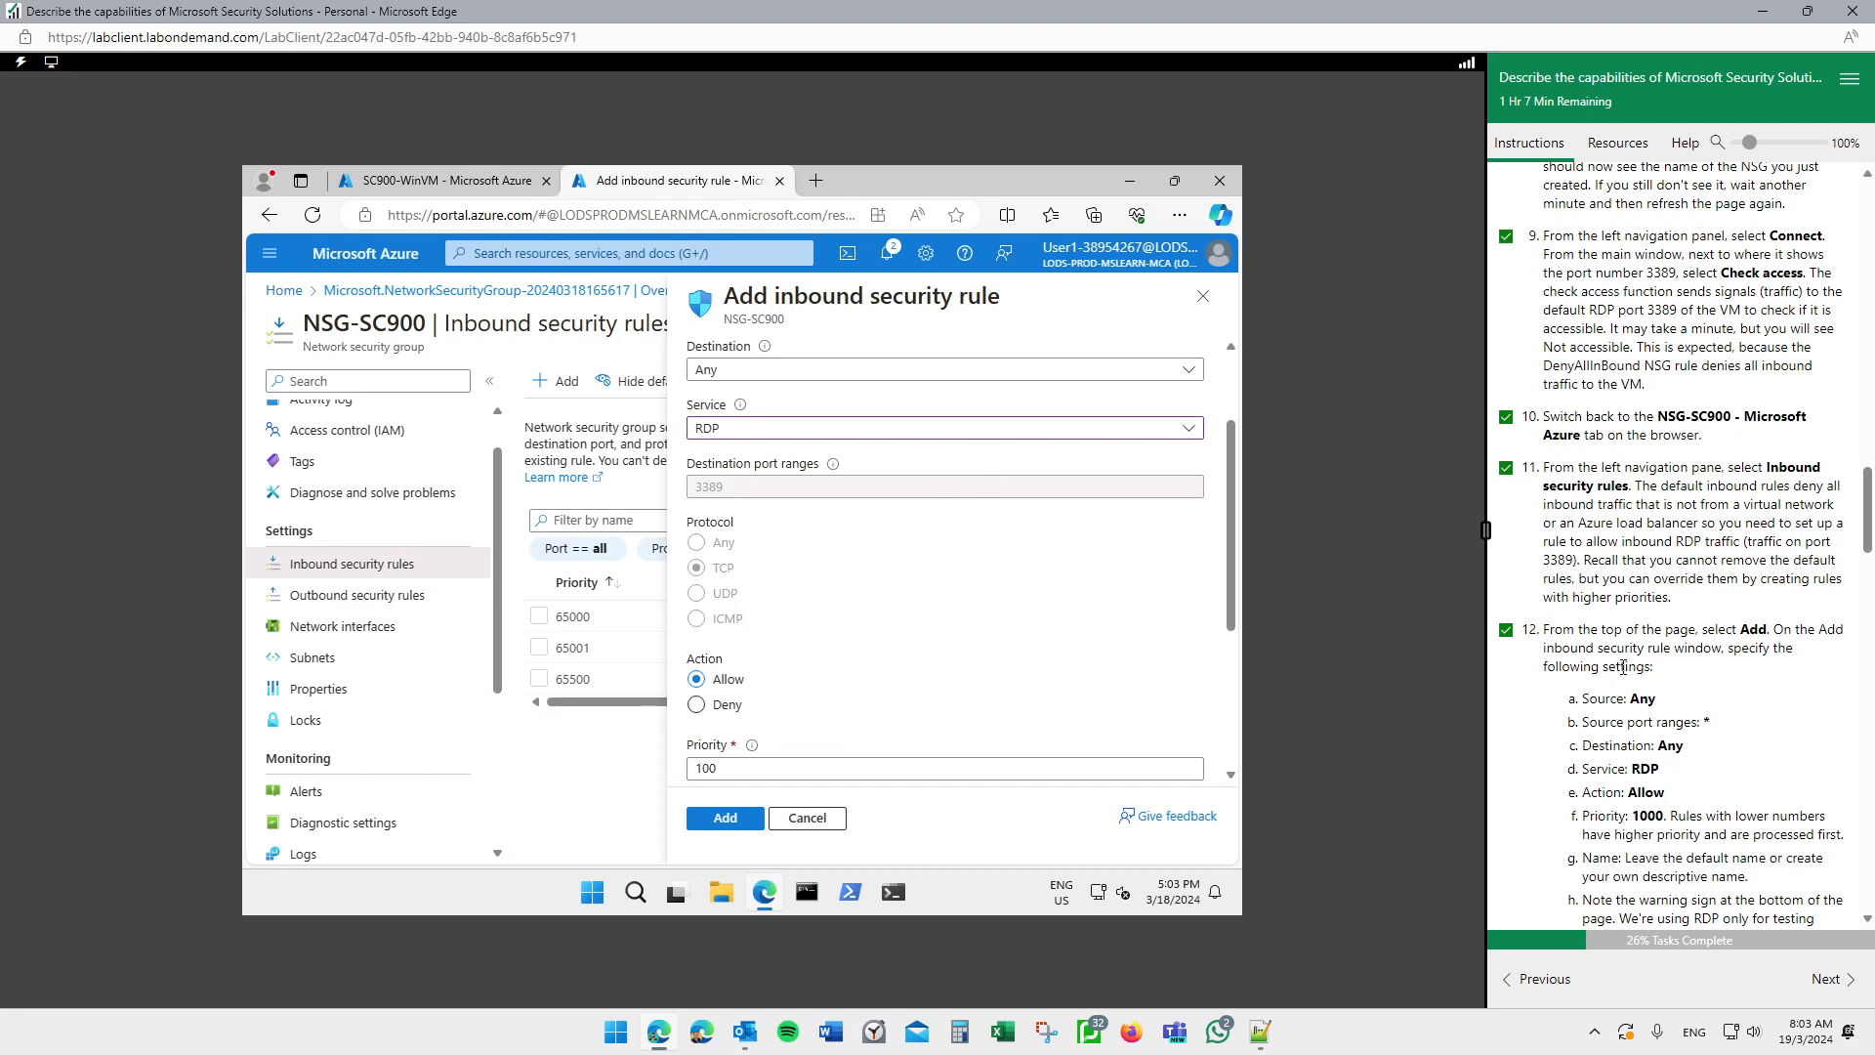
pyautogui.scroll(-3, 1622, 667)
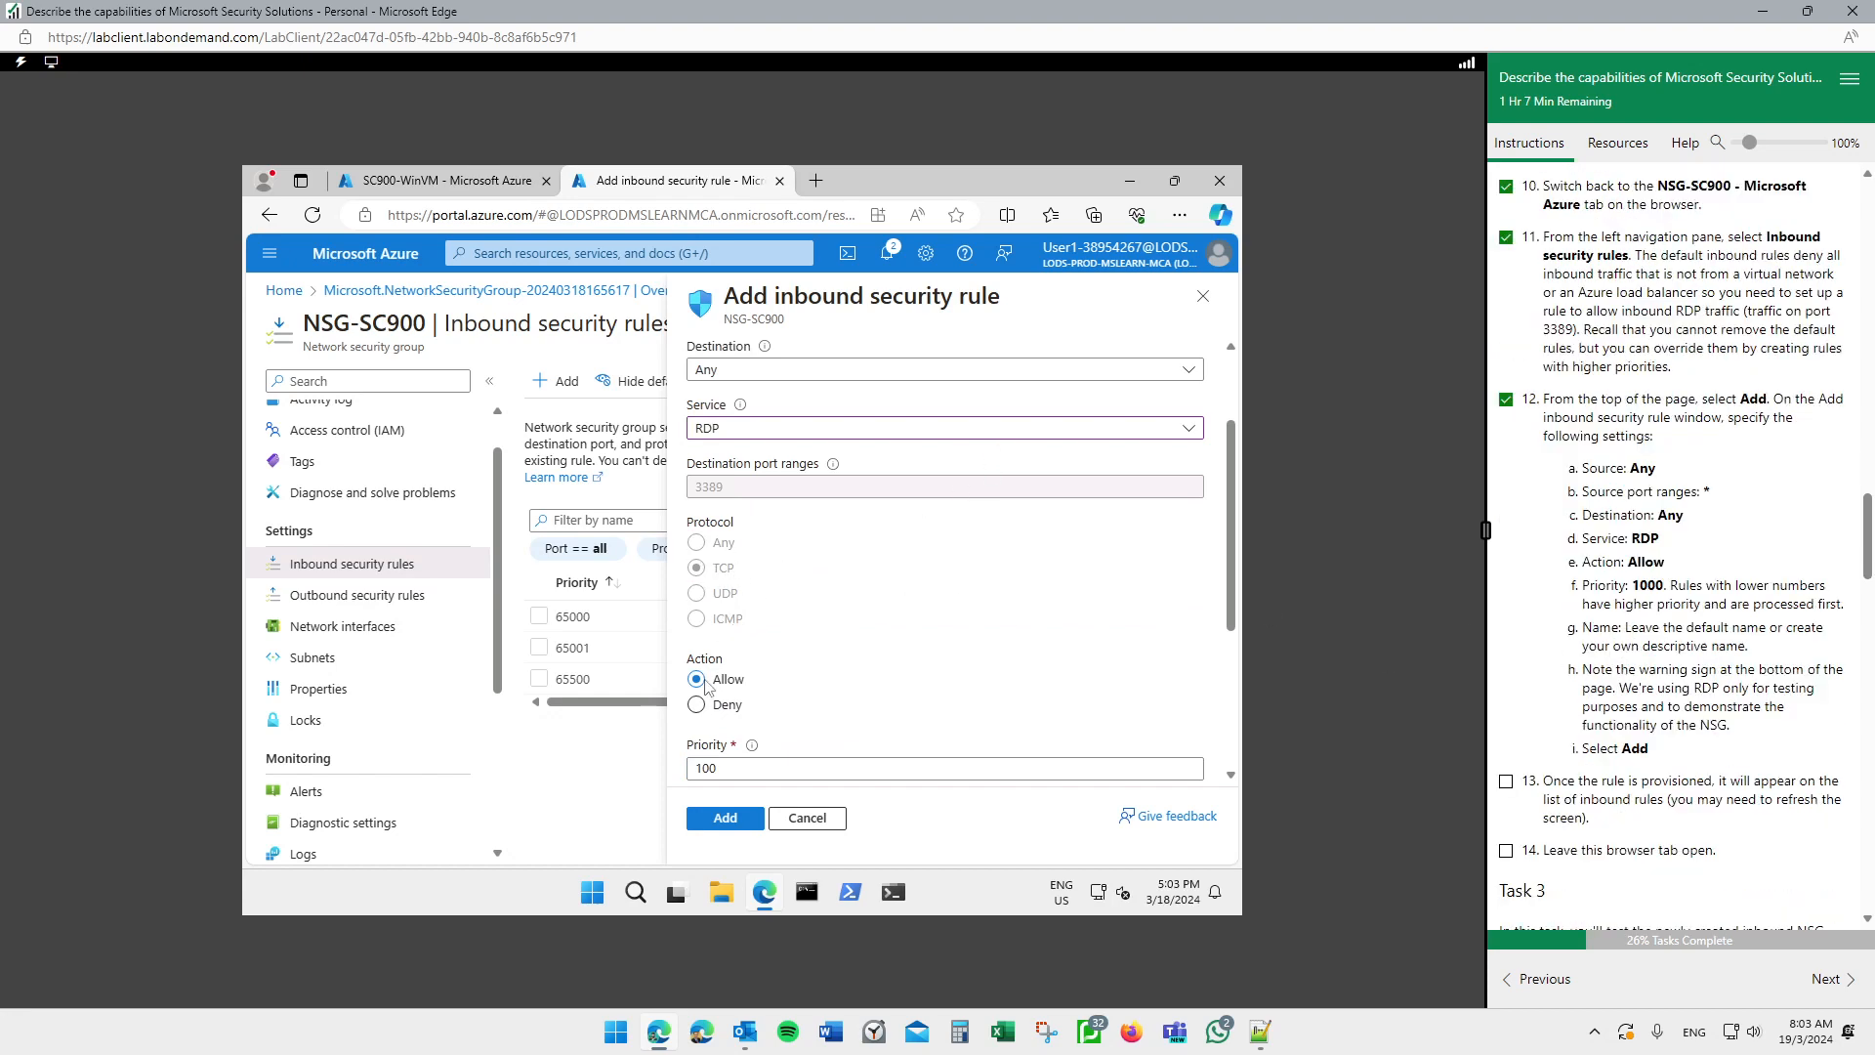
pyautogui.scroll(-3, 739, 624)
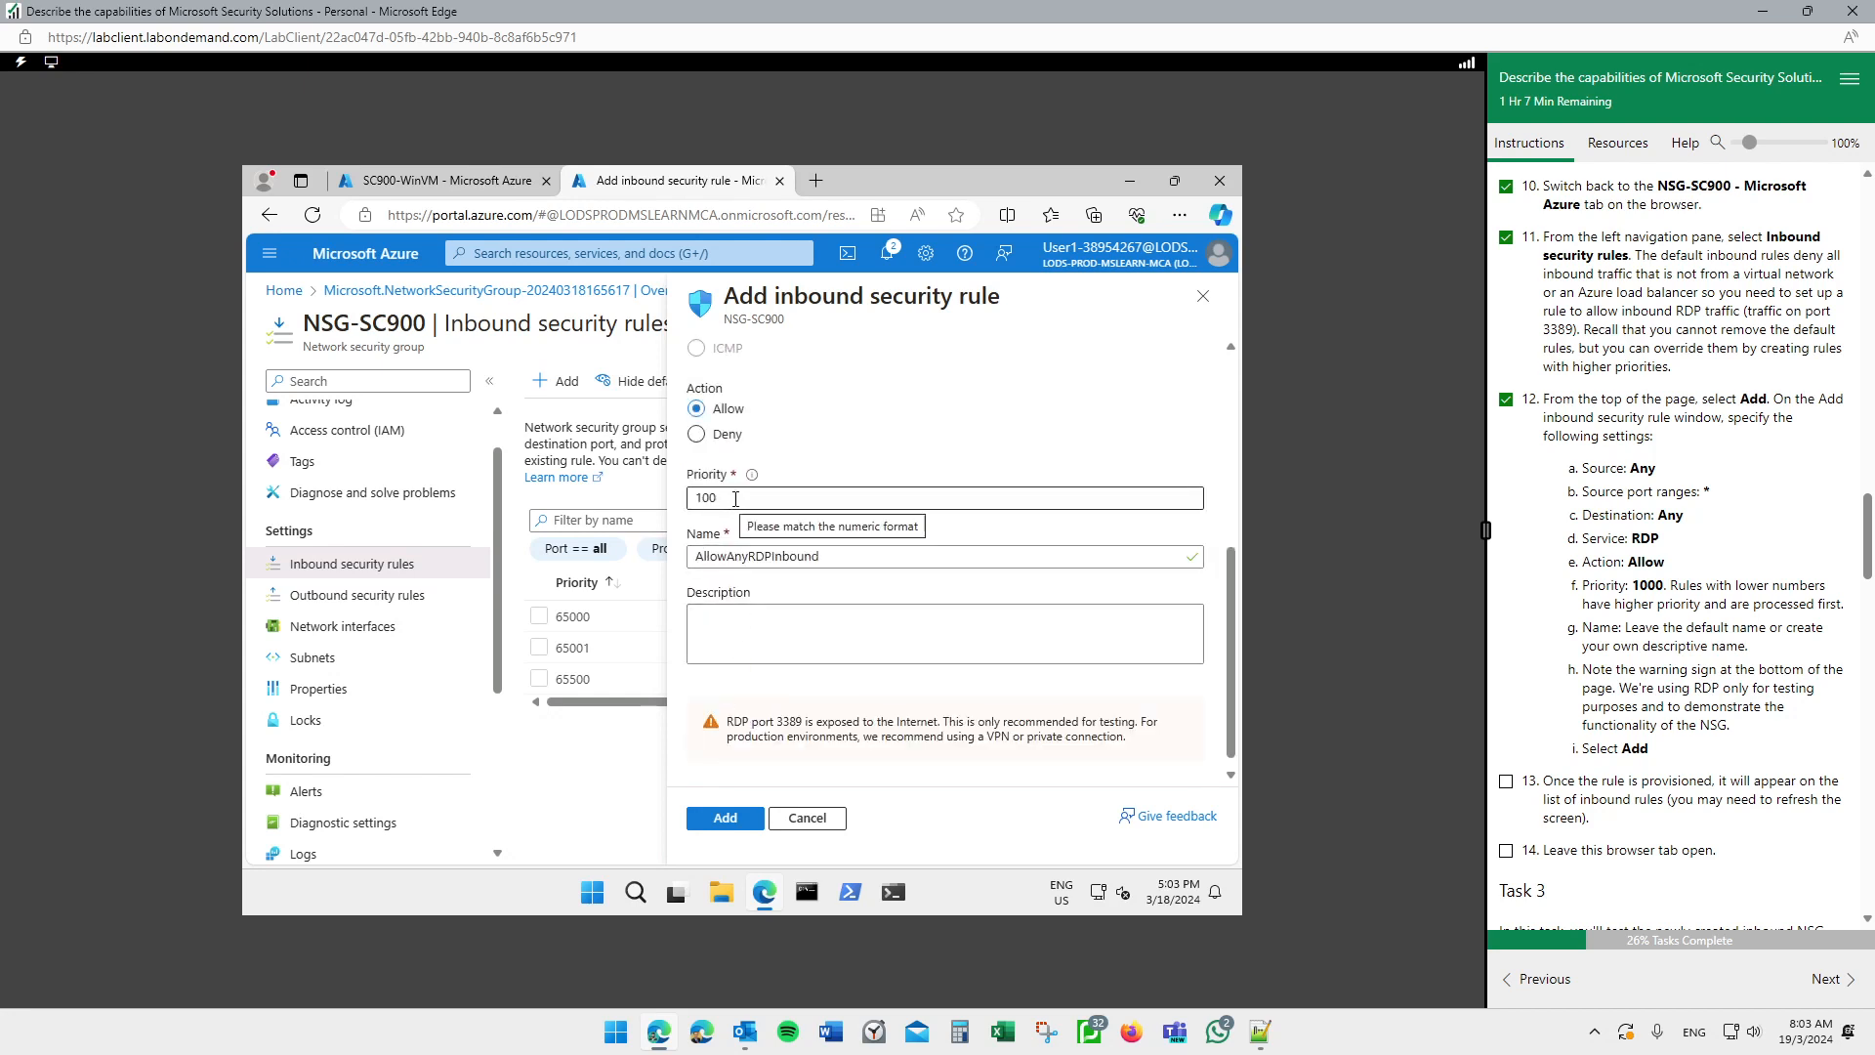
pyautogui.moveTo(732, 496); pyautogui.dragTo(692, 494)
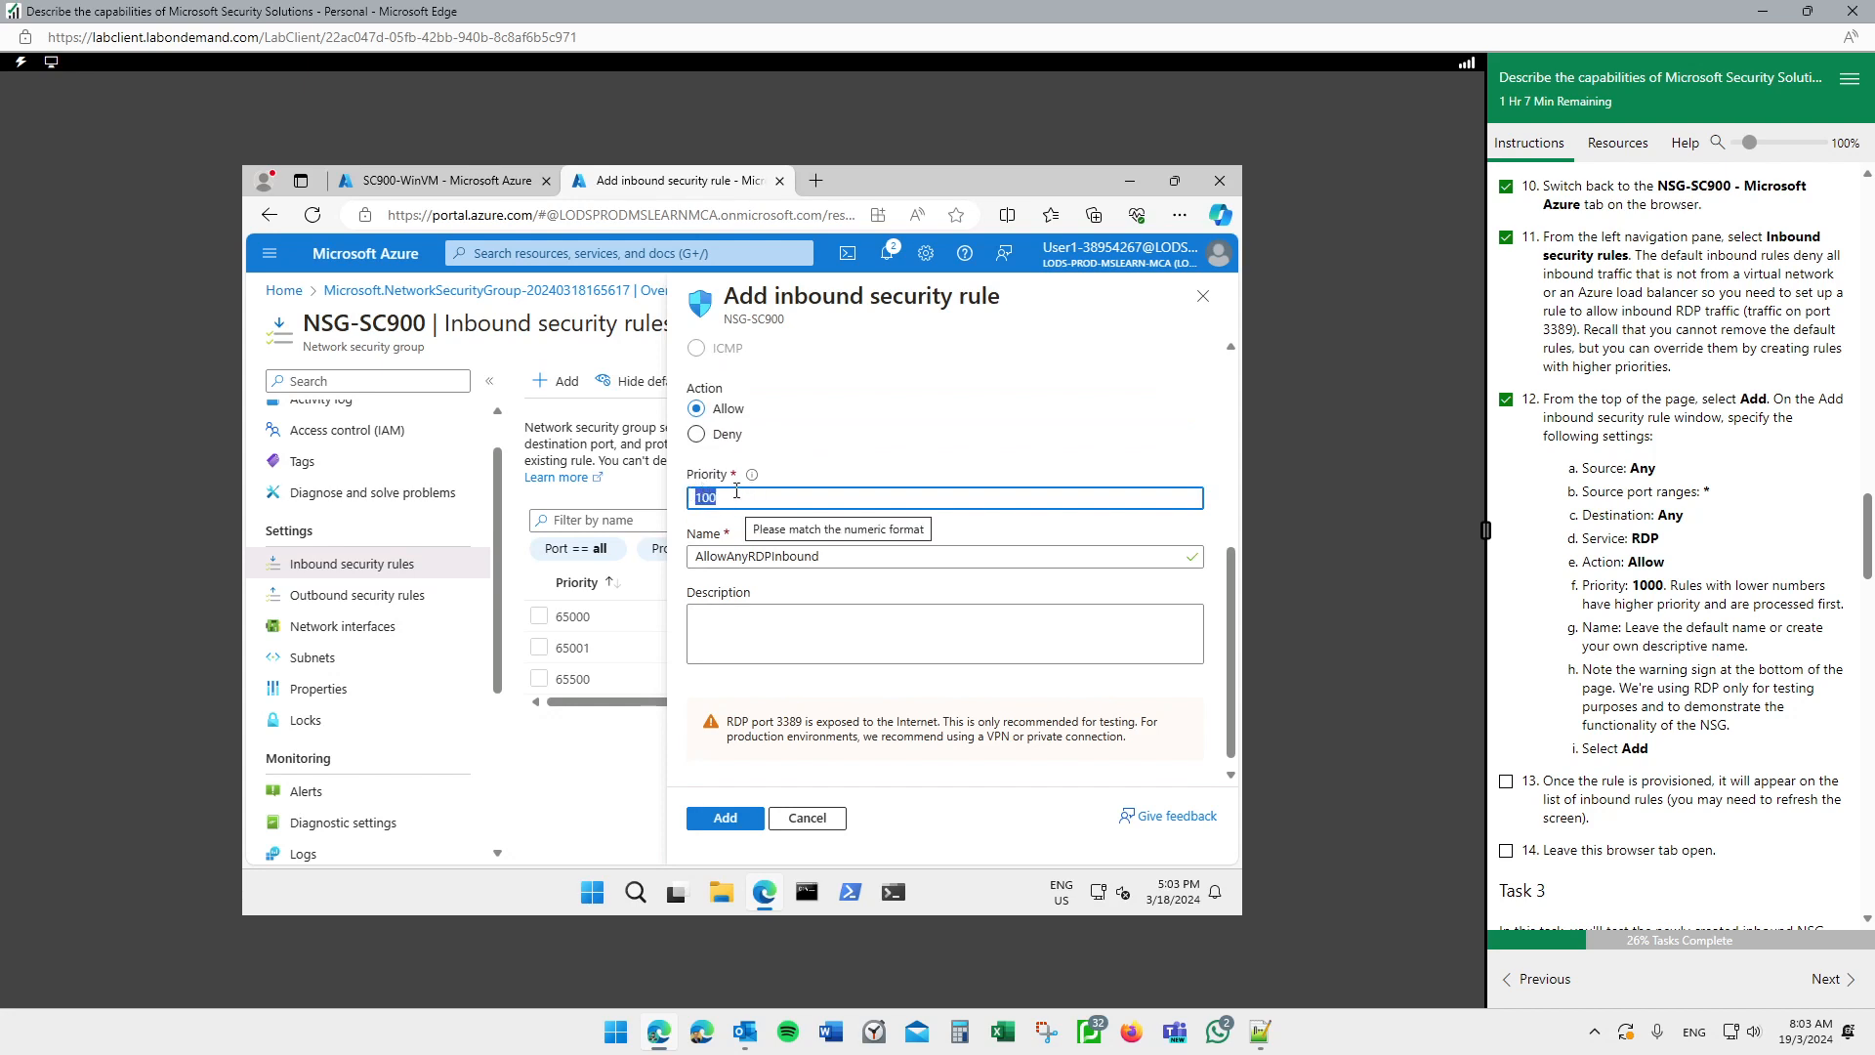
pyautogui.click(842, 559)
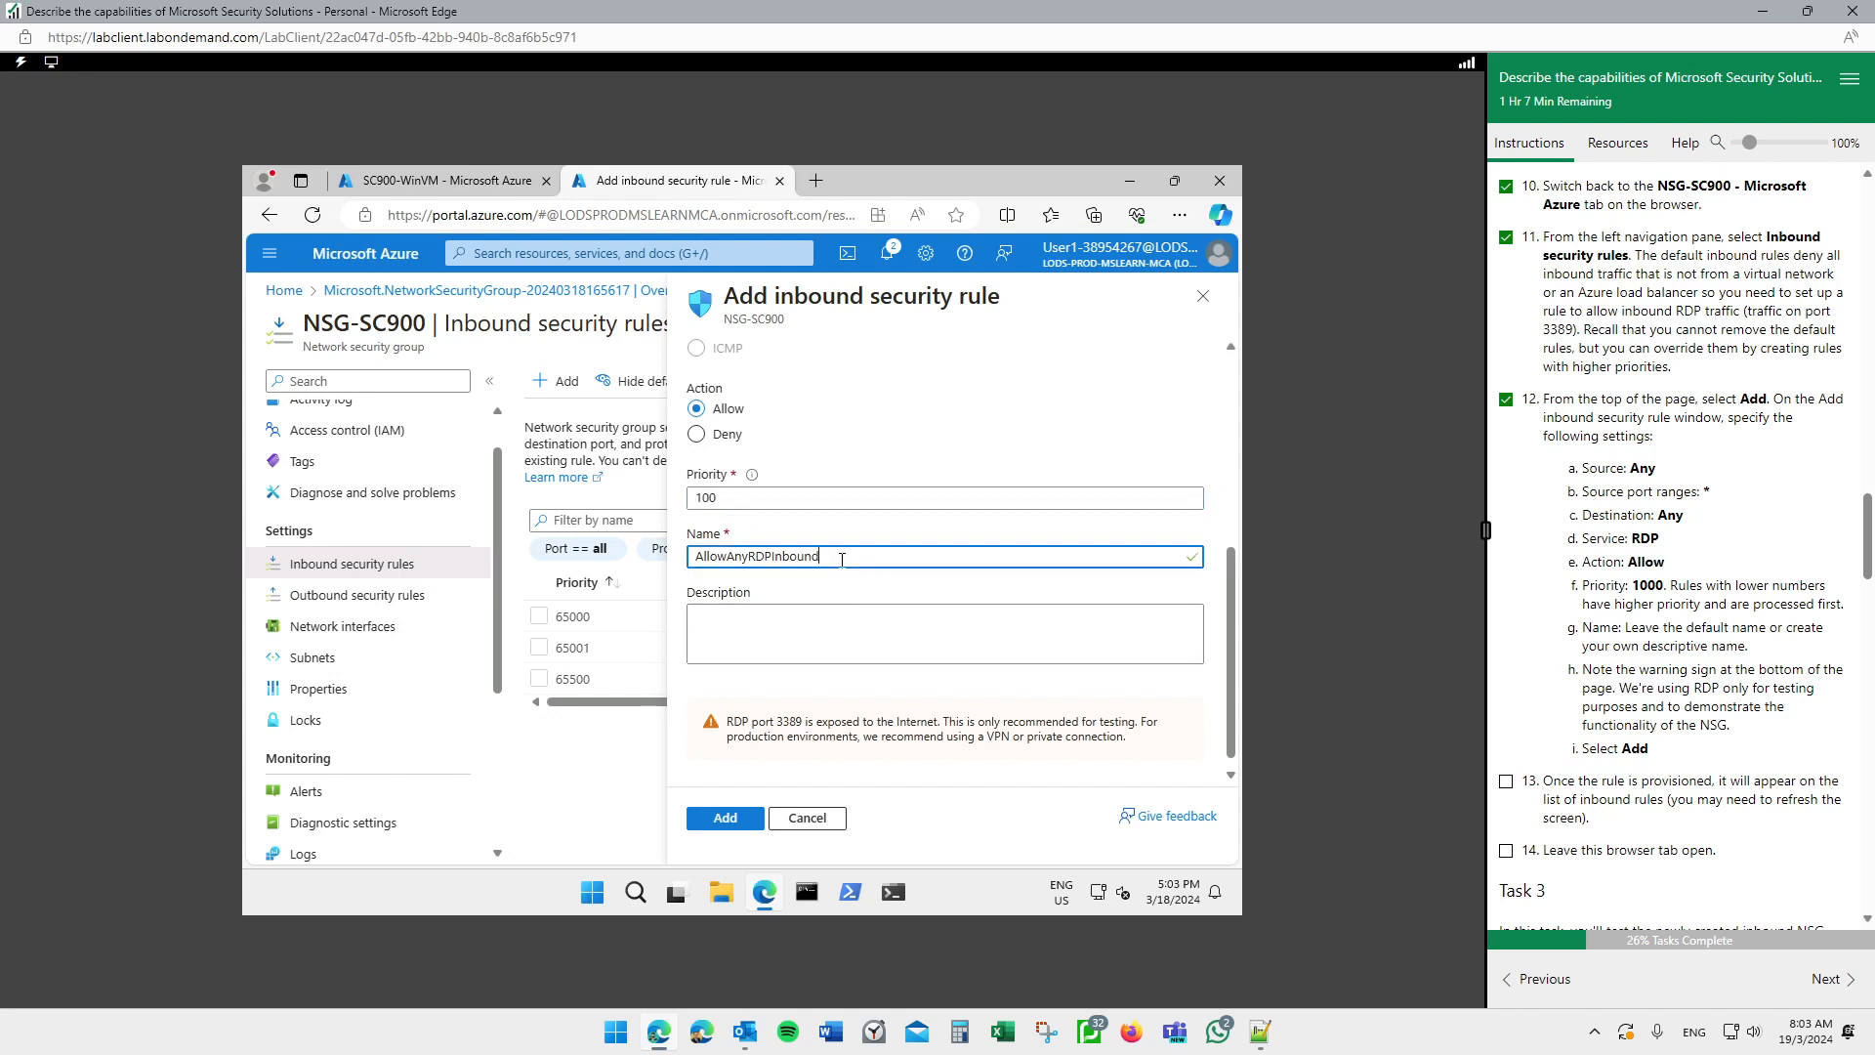
pyautogui.click(774, 641)
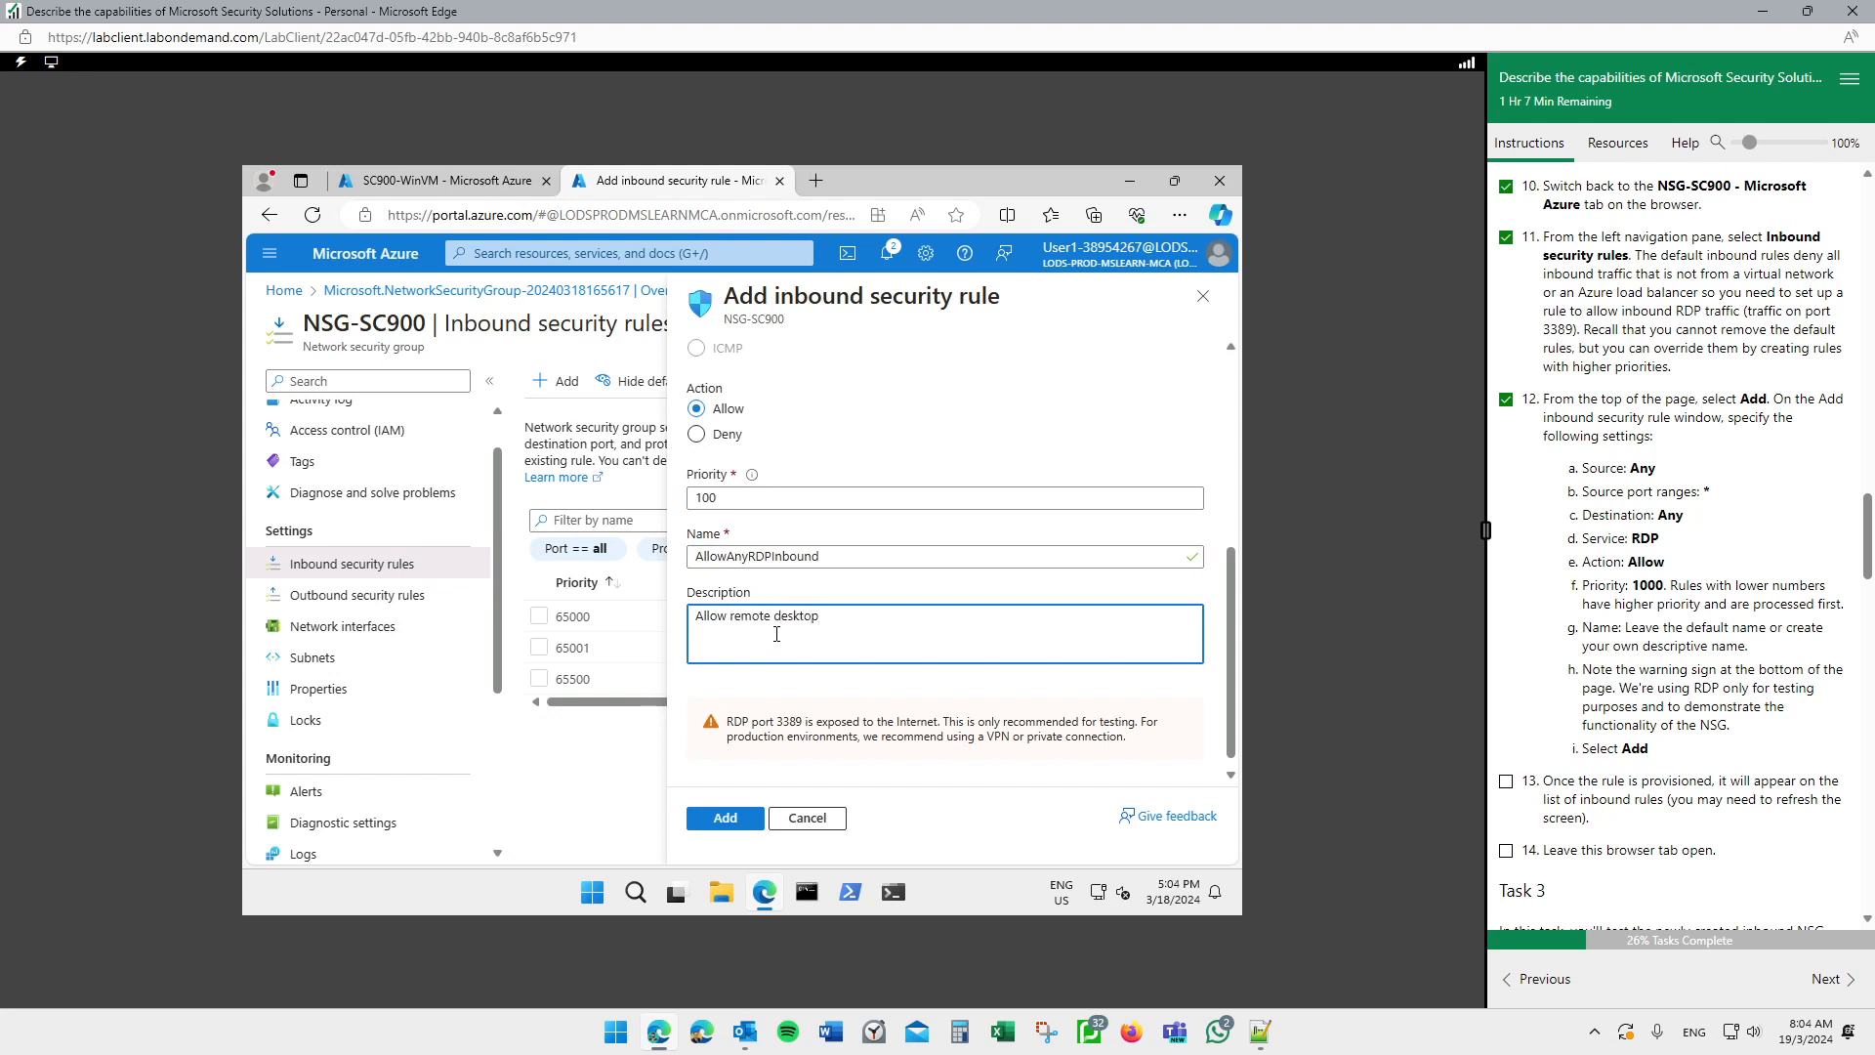
pyautogui.click(725, 818)
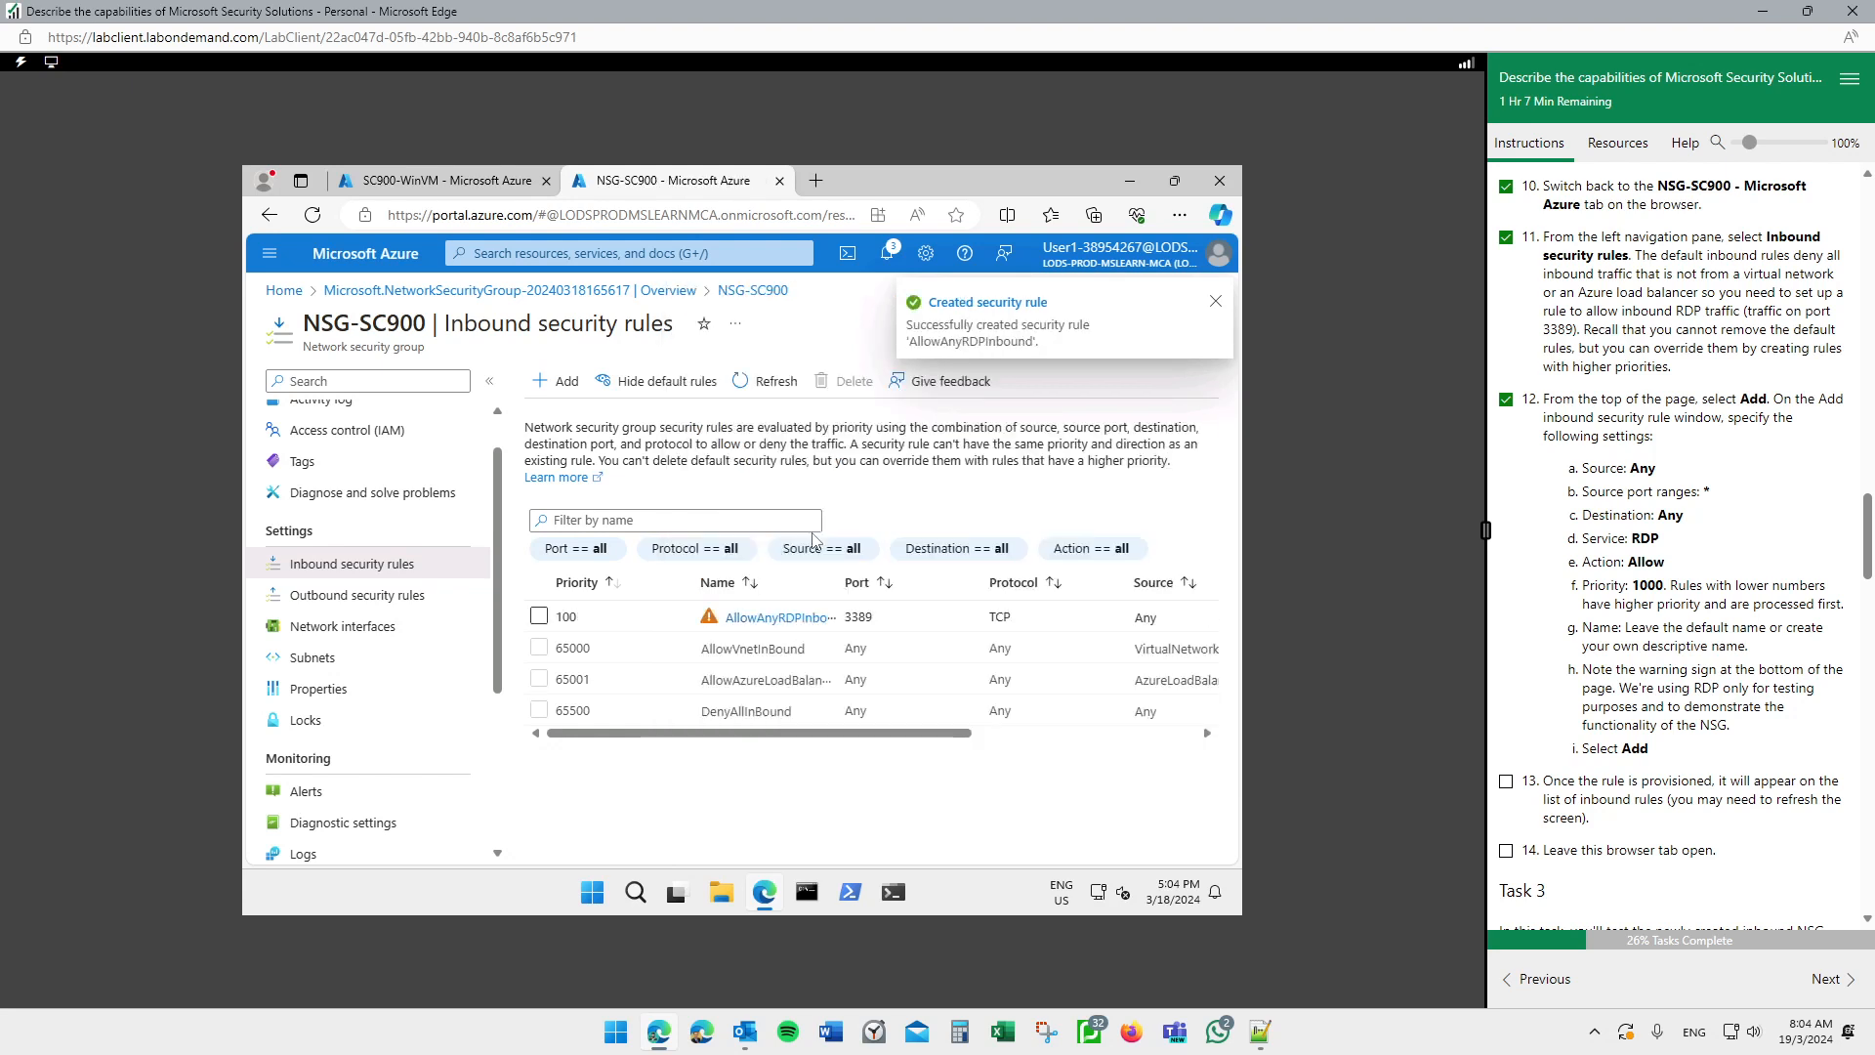
# Step: Check off Task 2 instructions 13 and 14 and bring the Task 3 instructions into view
pyautogui.click(1506, 784)
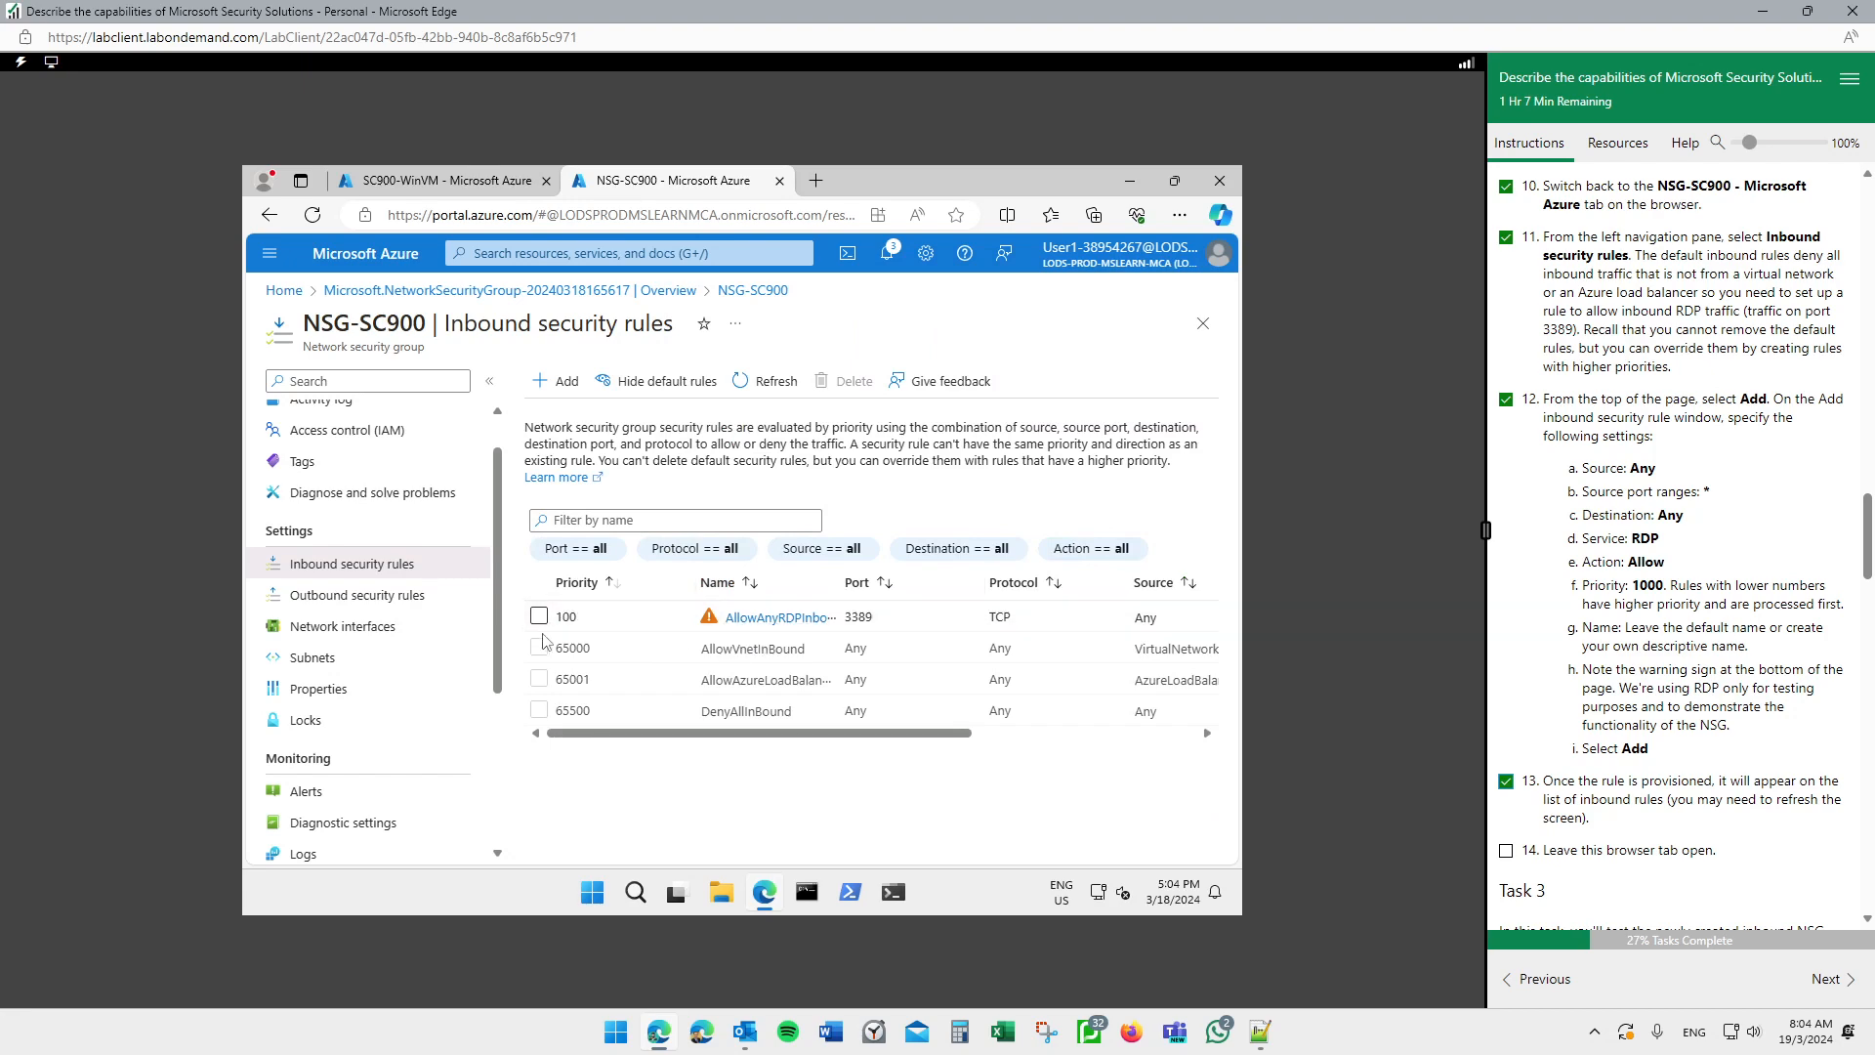
pyautogui.click(1505, 851)
pyautogui.scroll(-2, 1603, 560)
pyautogui.scroll(-4, 1602, 560)
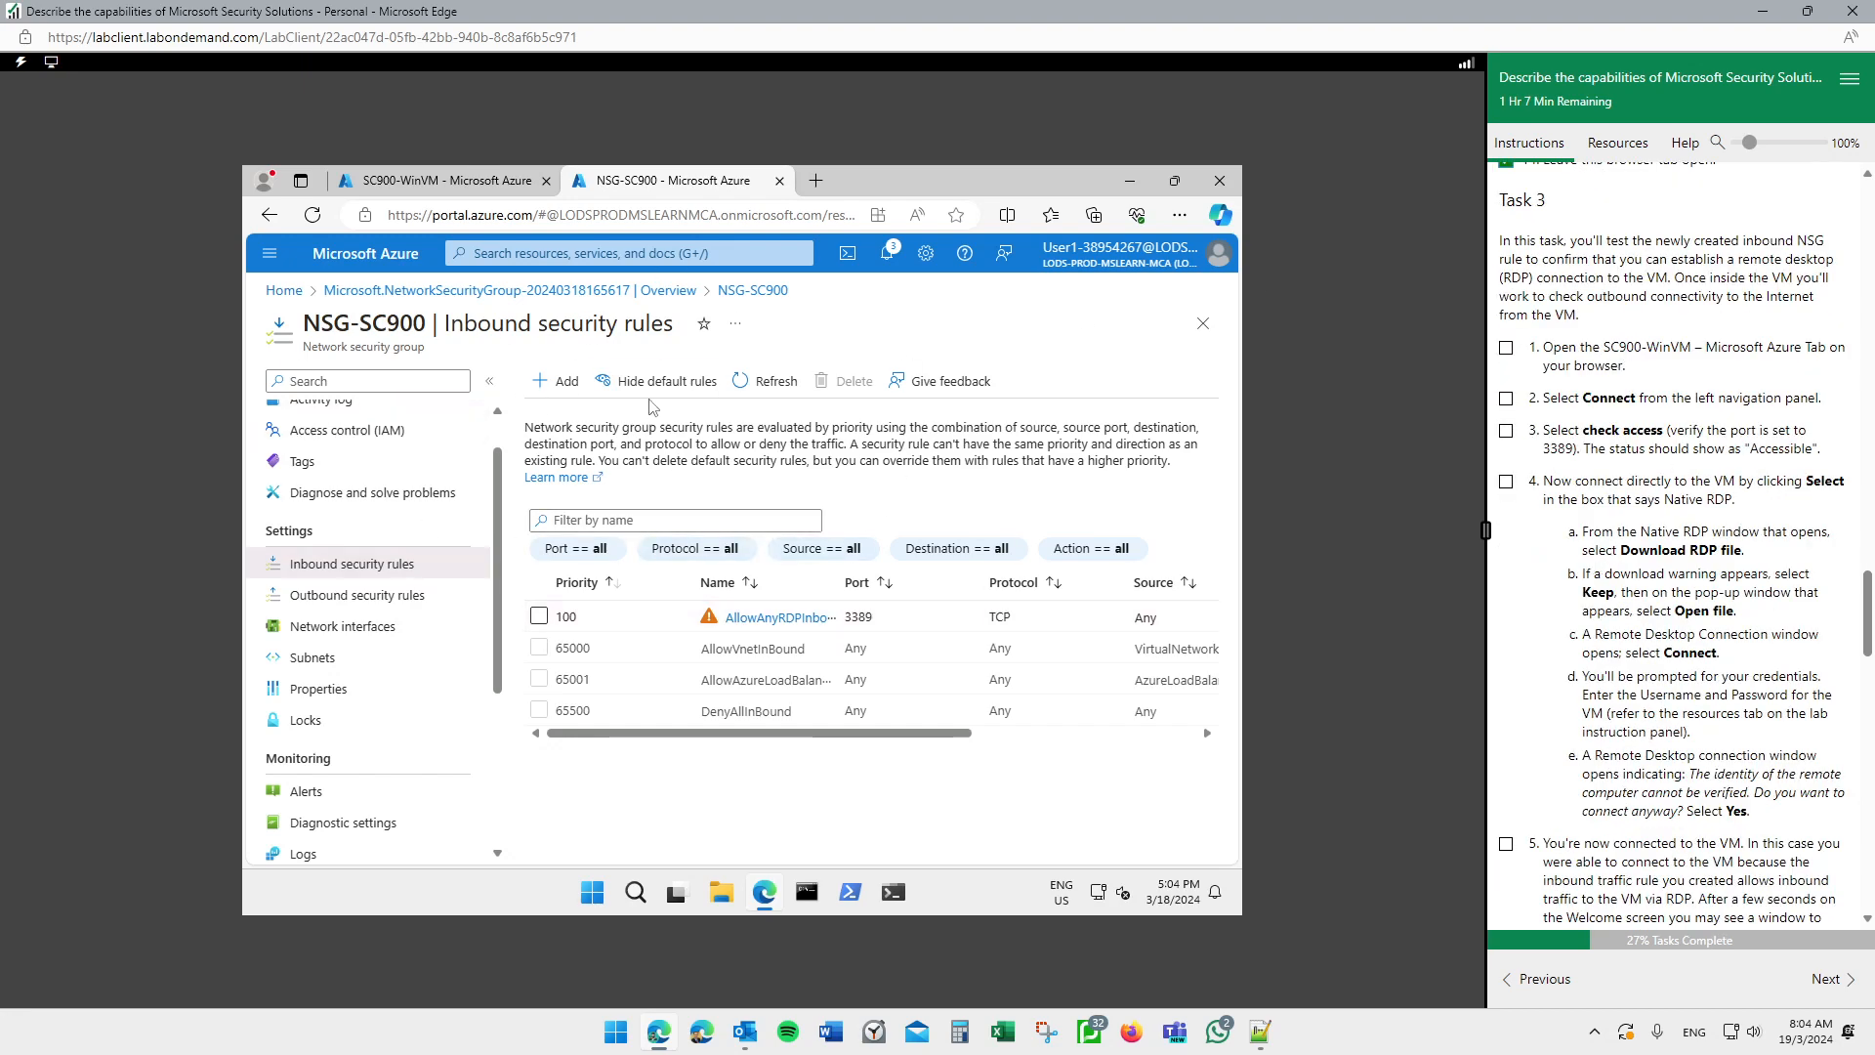
# Step: Return to the SC900-WinVM network settings, show the inbound port rules' priorities and names, and check off Task 3 instruction 1
pyautogui.click(500, 193)
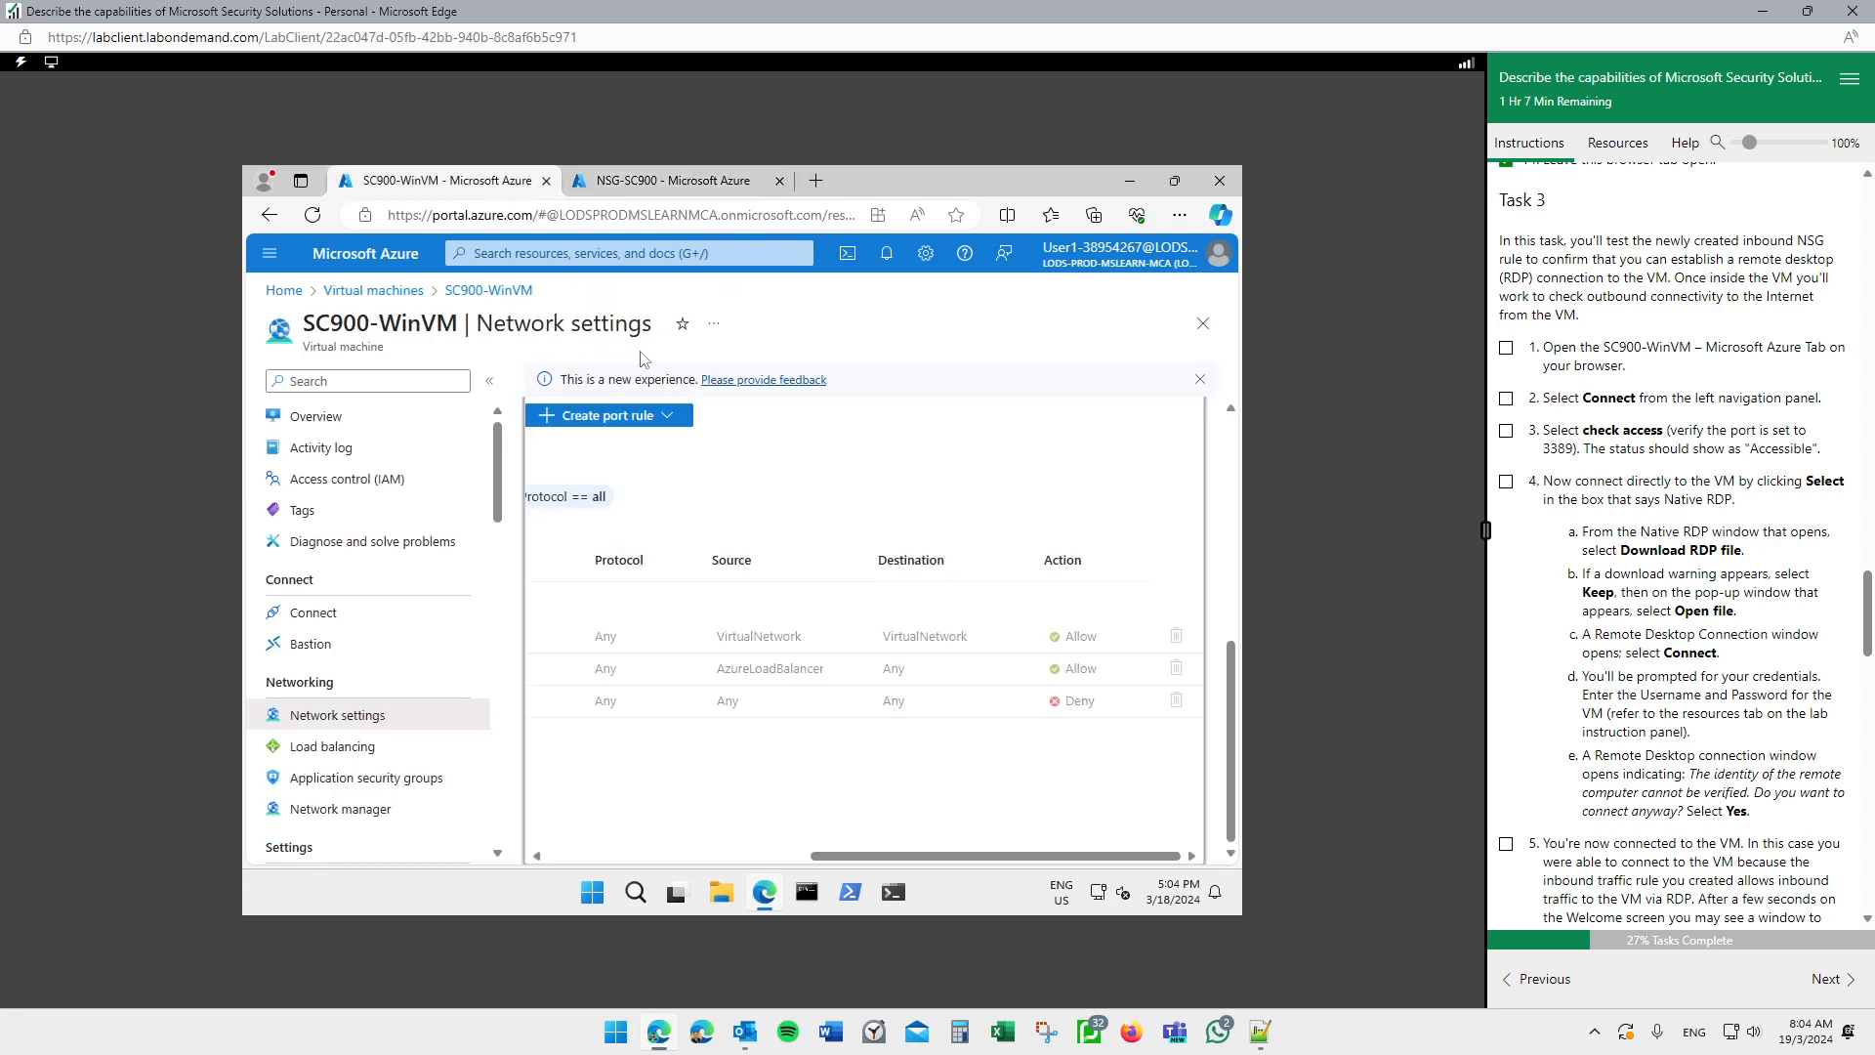
pyautogui.moveTo(859, 857); pyautogui.dragTo(540, 833)
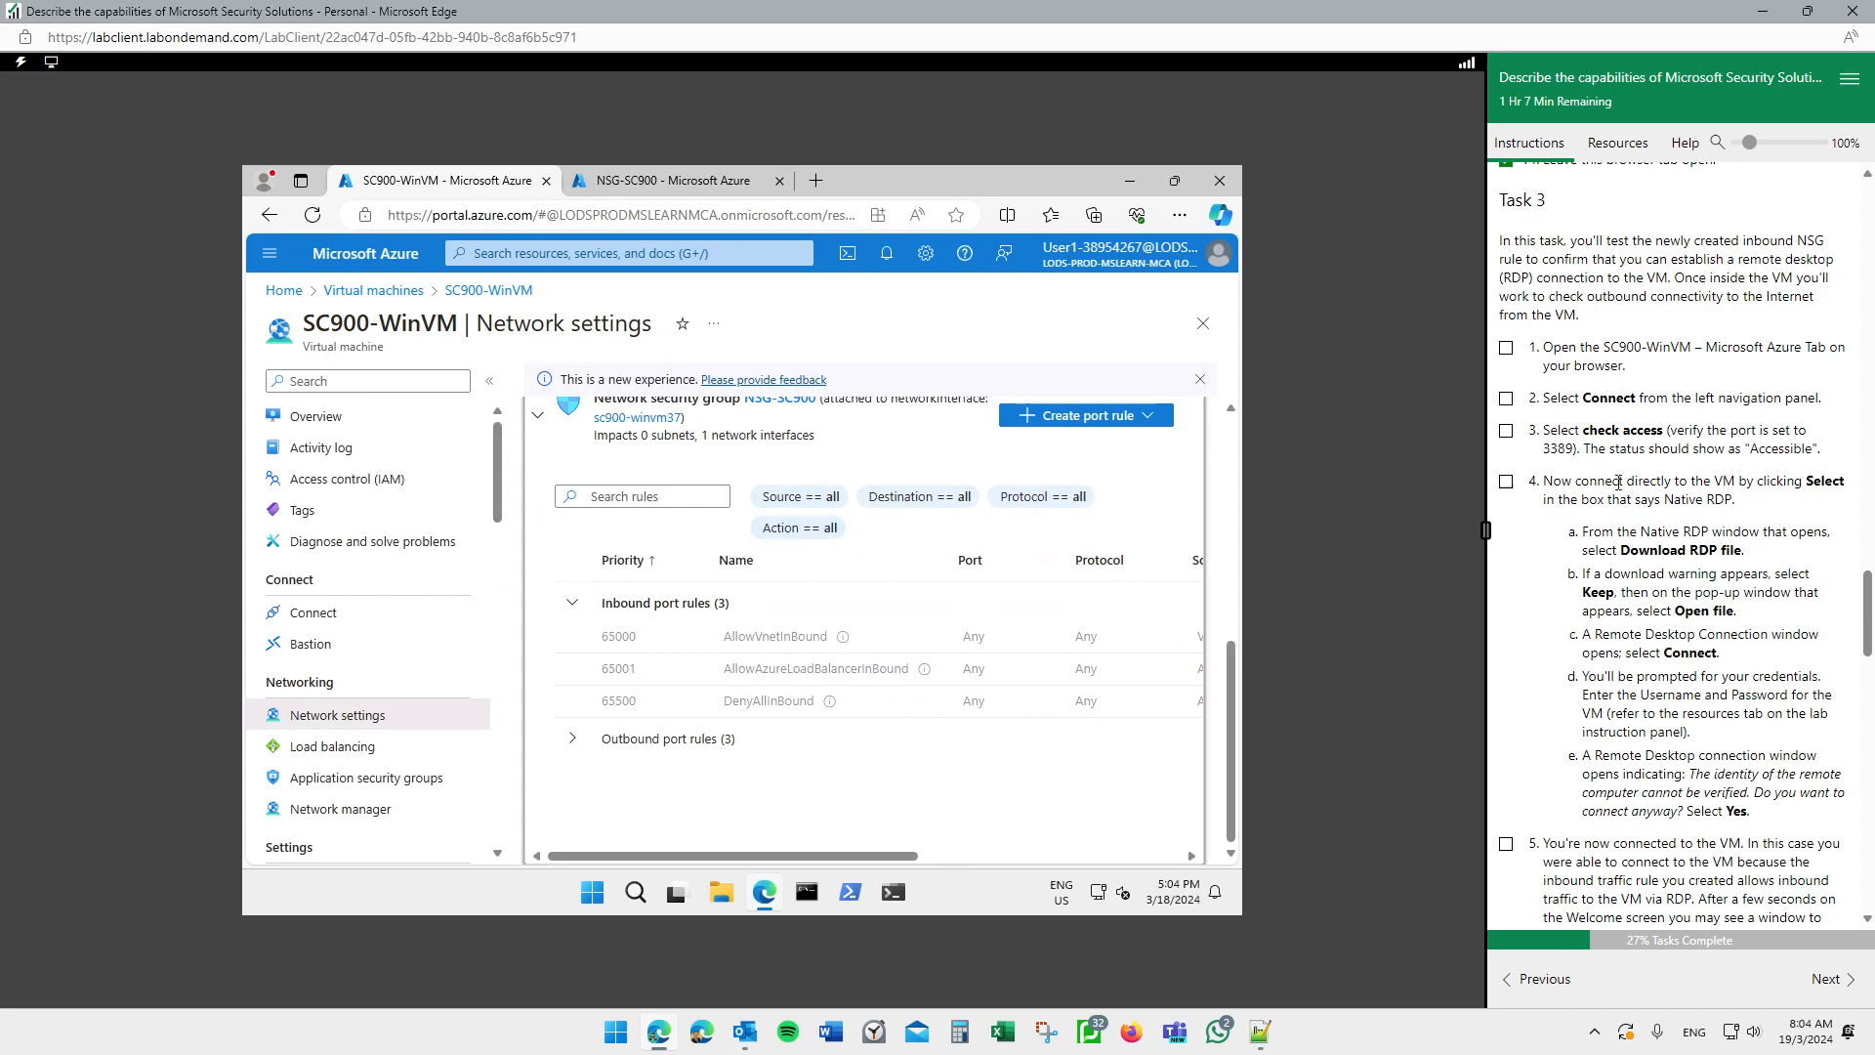
pyautogui.click(1506, 347)
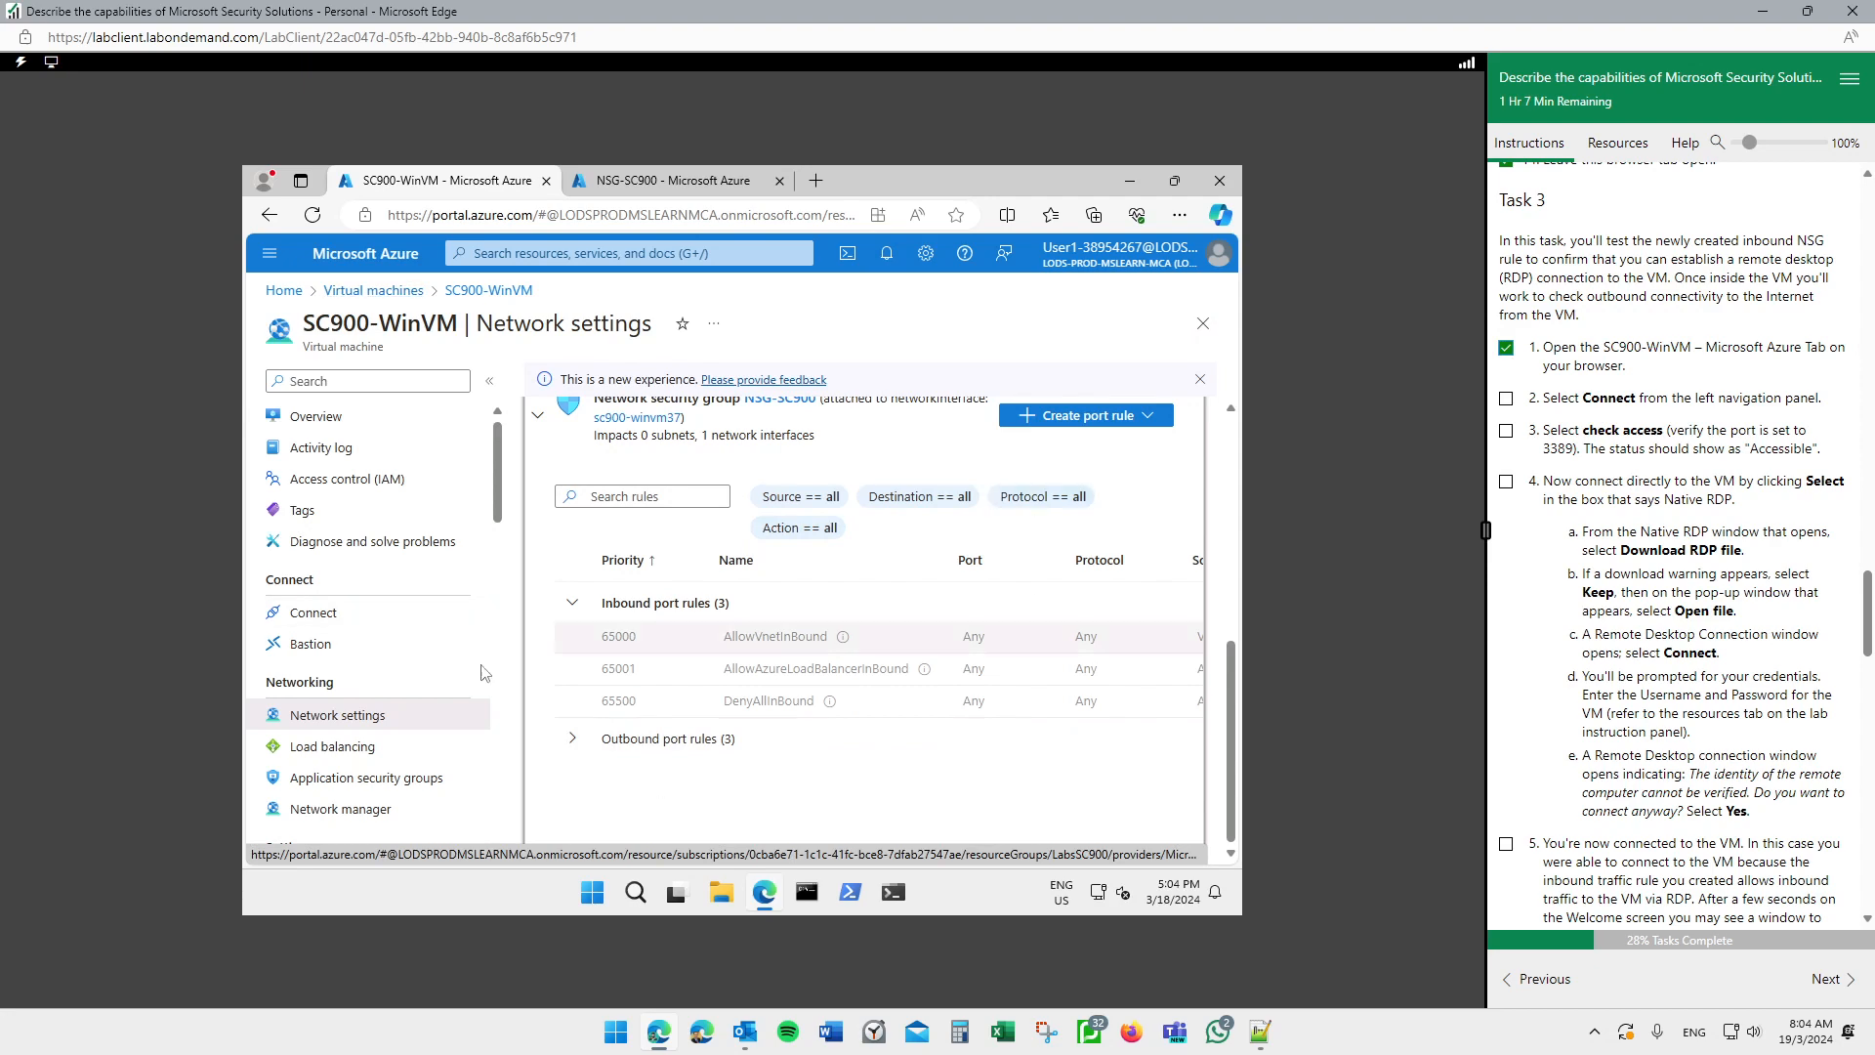
# Step: Open the Connect page of SC900-WinVM and download its Native RDP file
pyautogui.scroll(3, 778, 546)
pyautogui.scroll(2, 779, 546)
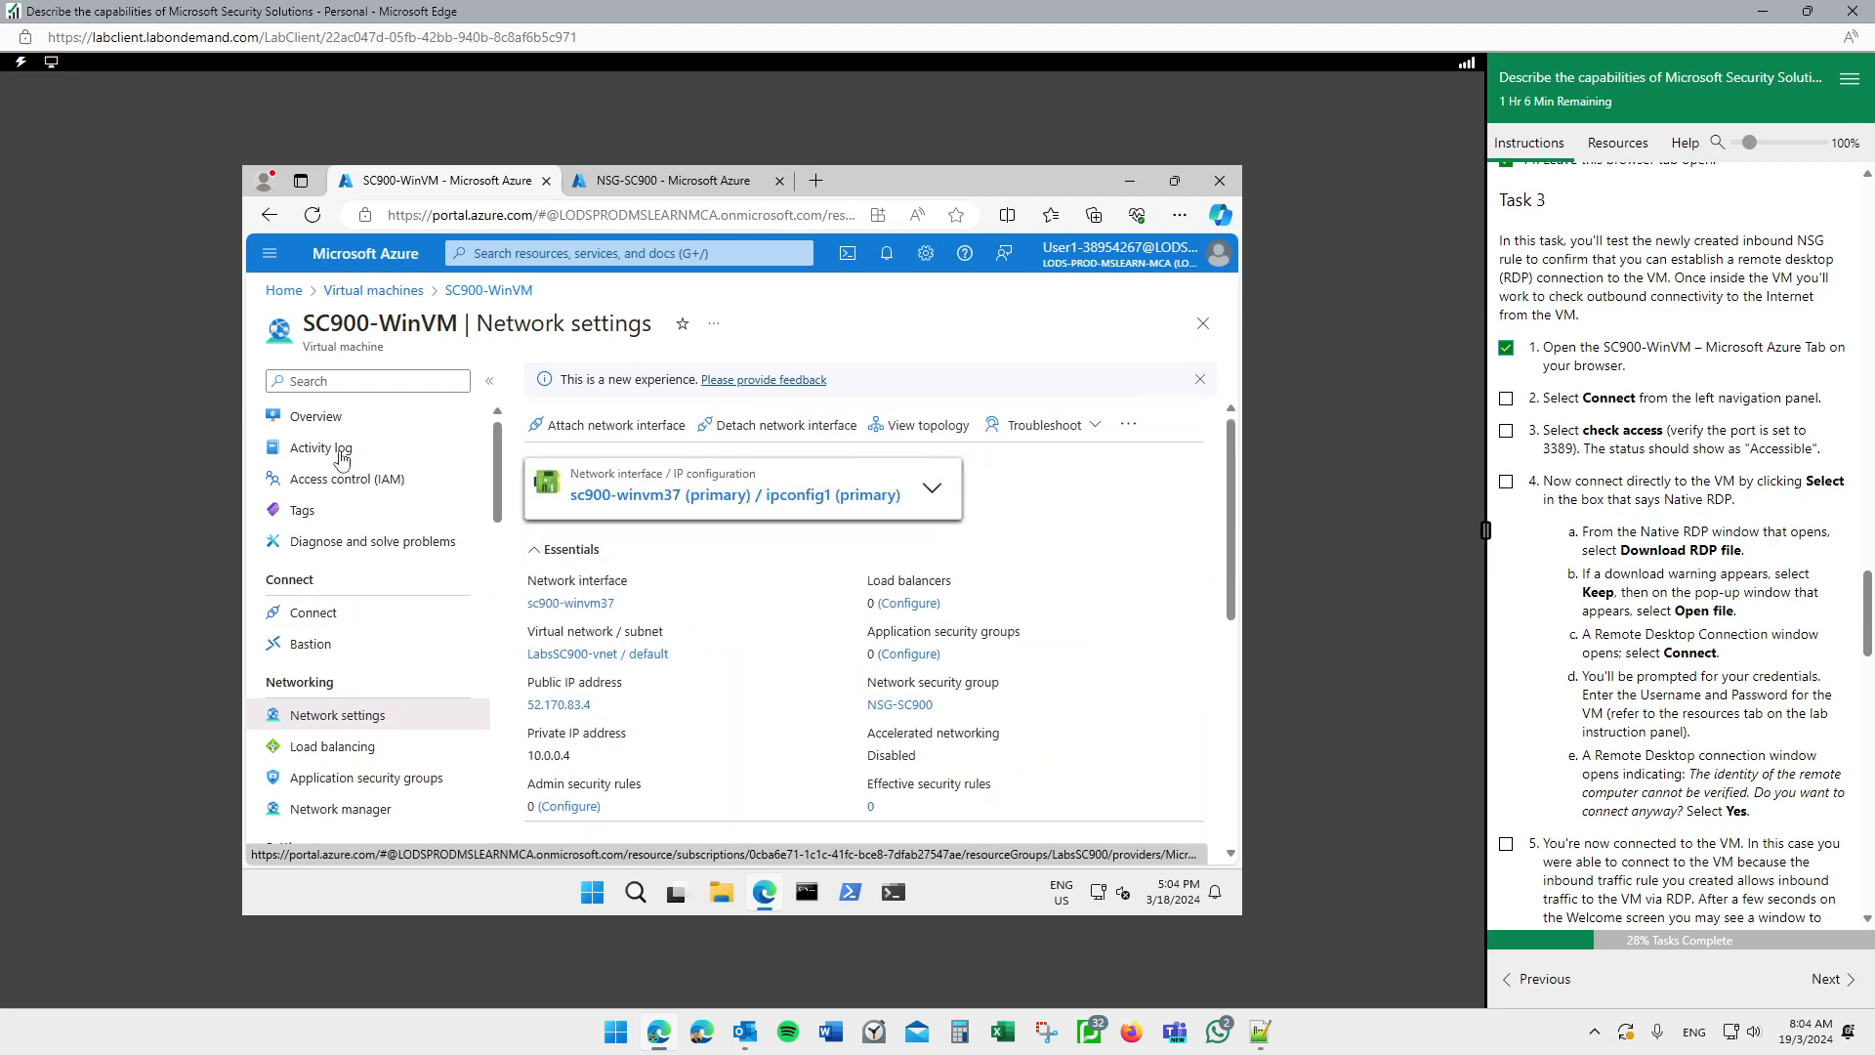
pyautogui.click(326, 611)
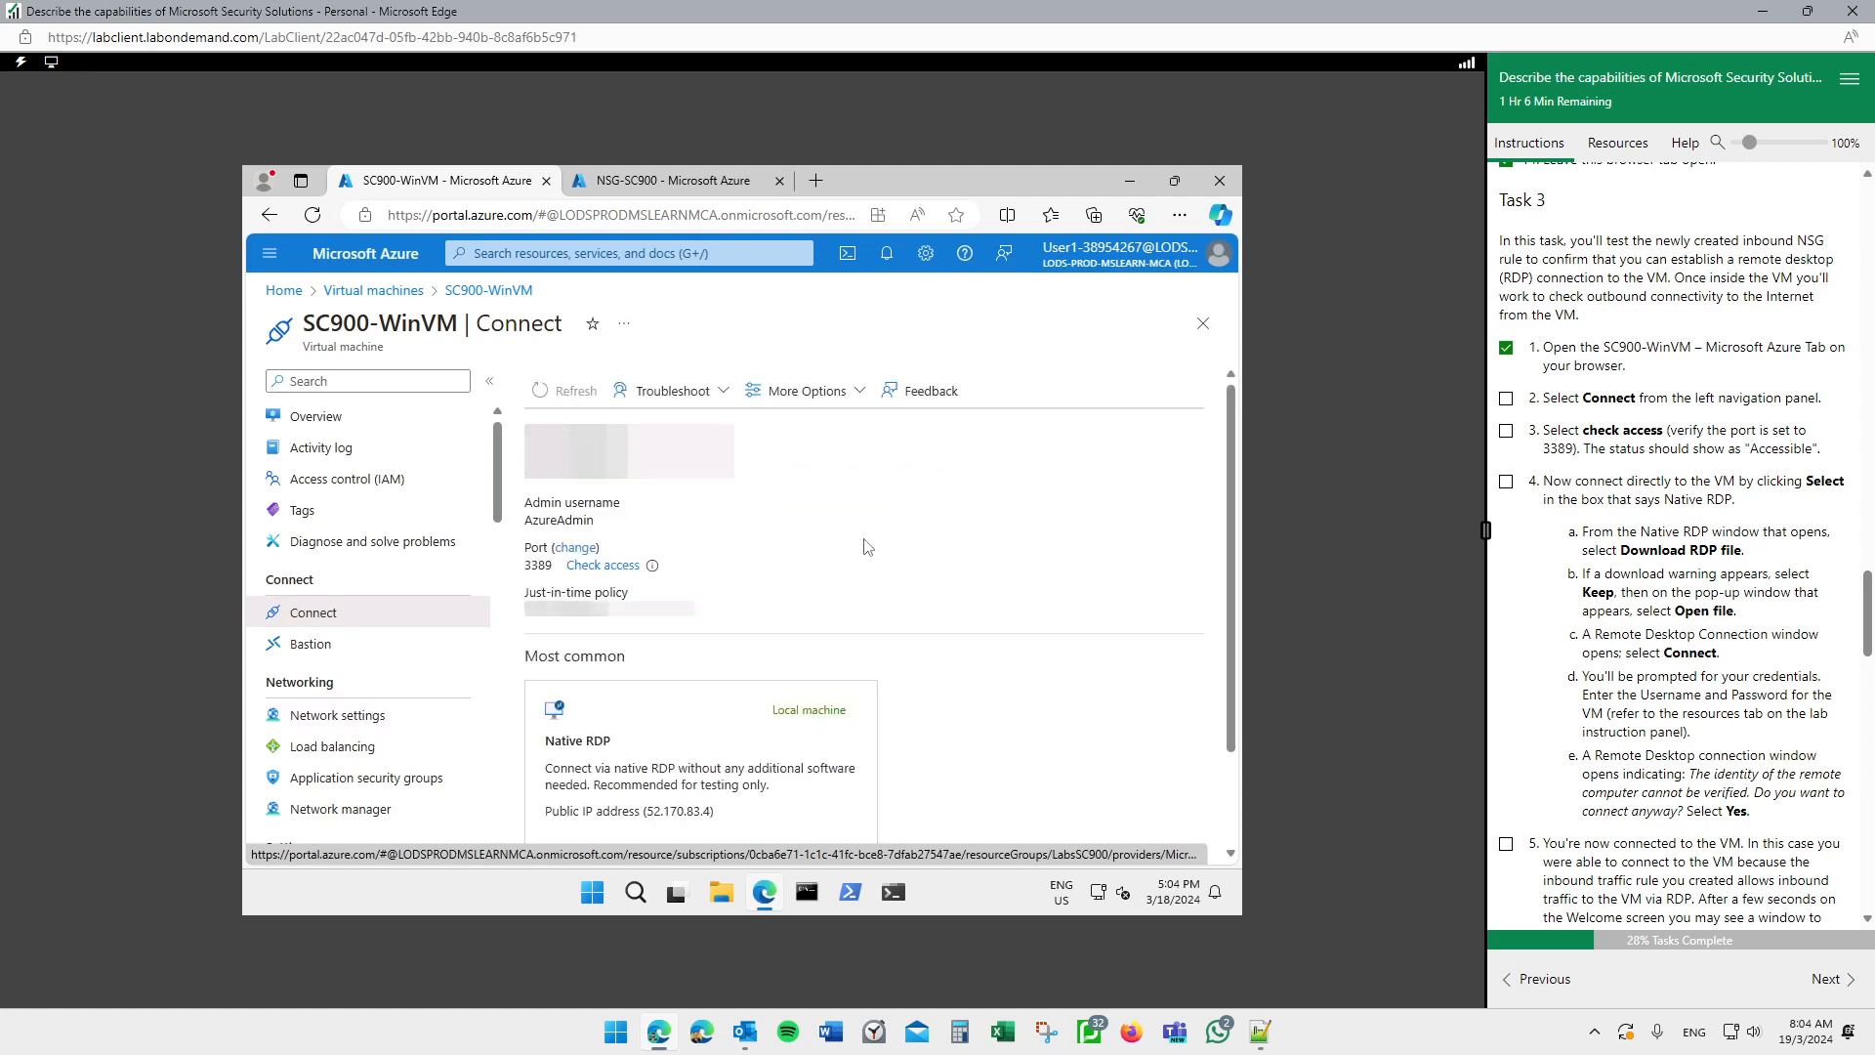
pyautogui.scroll(-2, 867, 547)
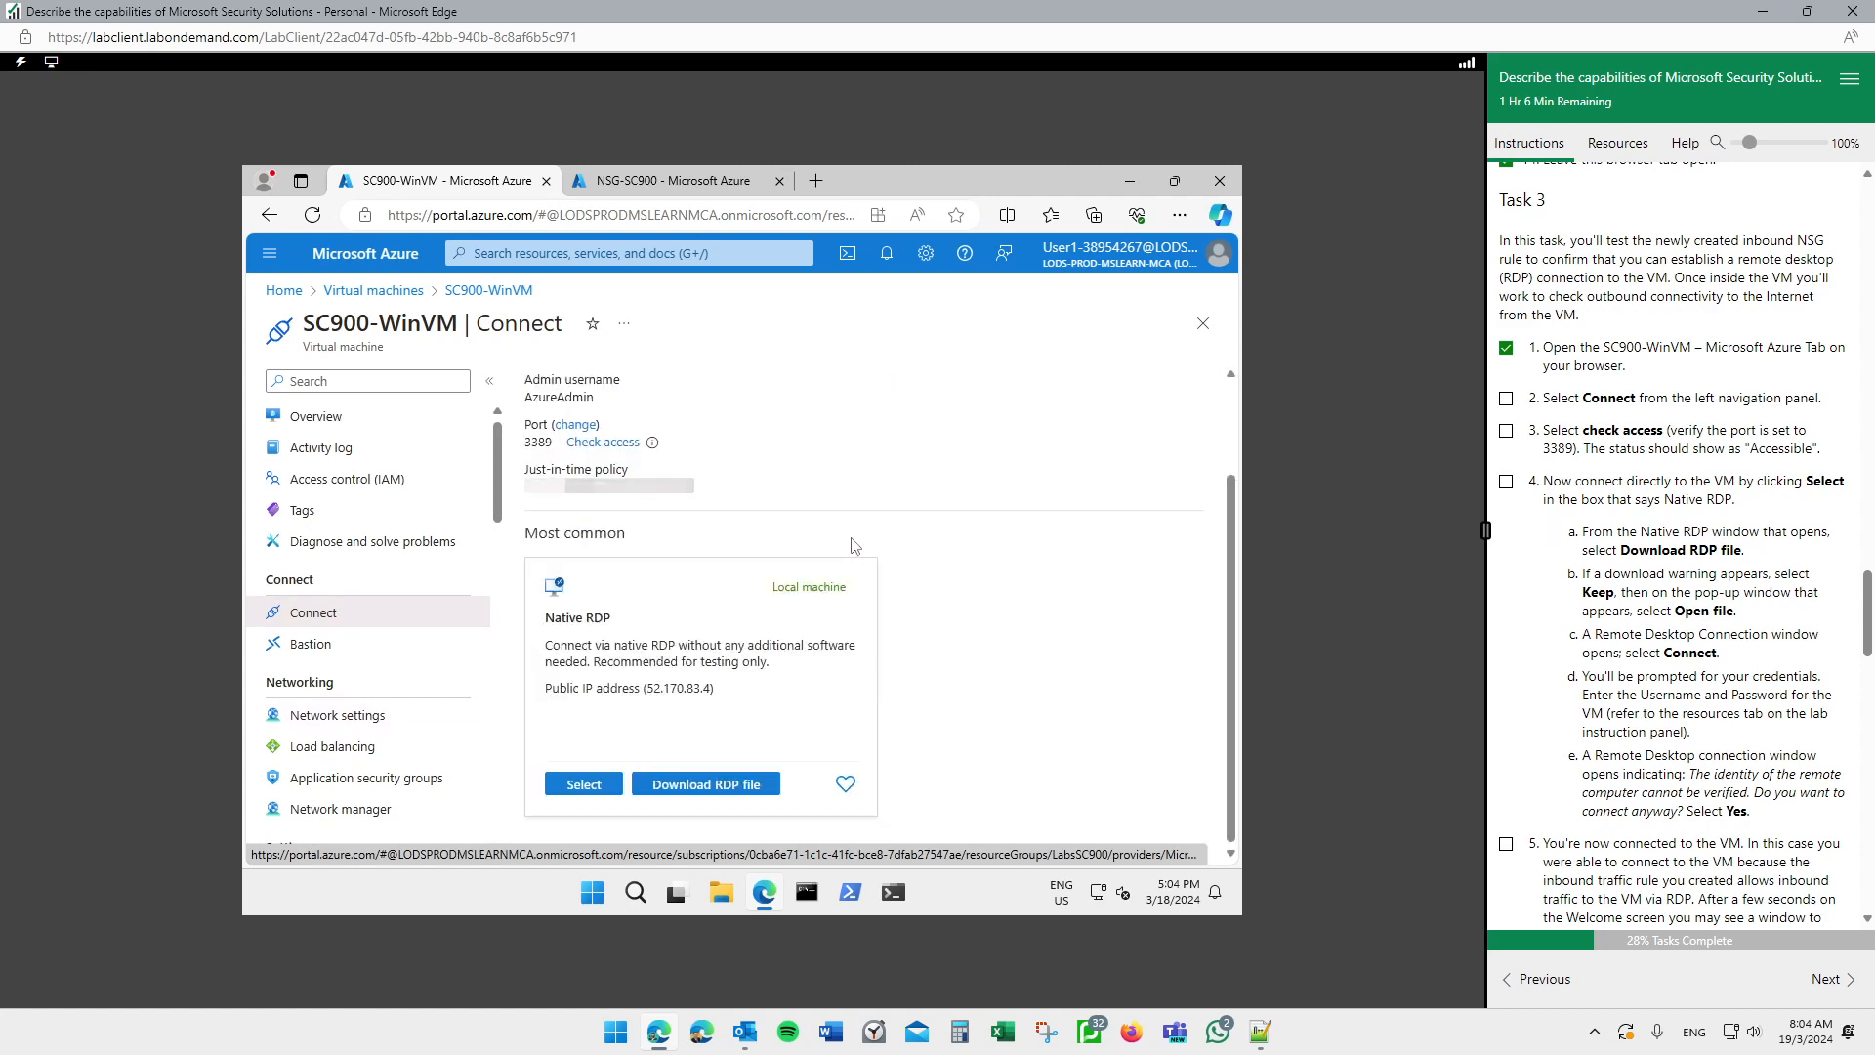
pyautogui.click(709, 786)
pyautogui.click(861, 329)
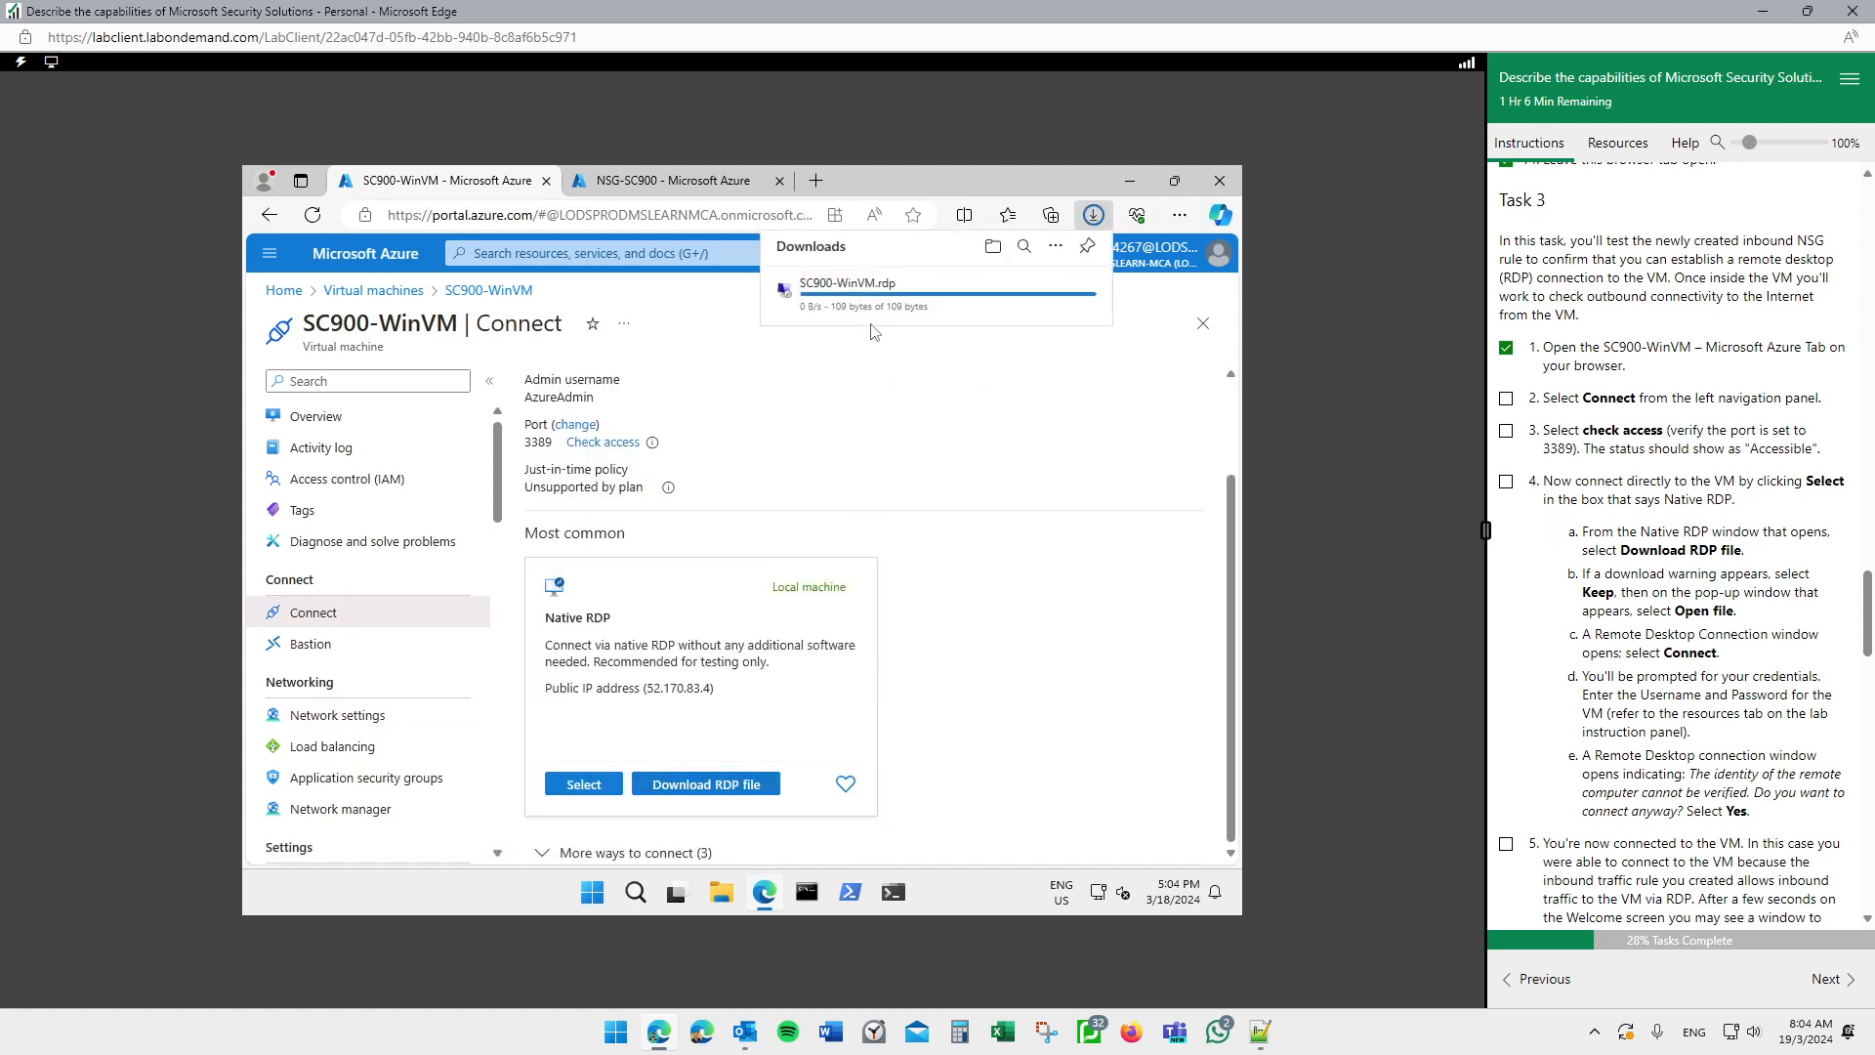
# Step: Check off Task 3 instructions 2 and 3 and run the access check on port 3389 of SC900-WinVM
pyautogui.click(1506, 398)
pyautogui.click(1506, 431)
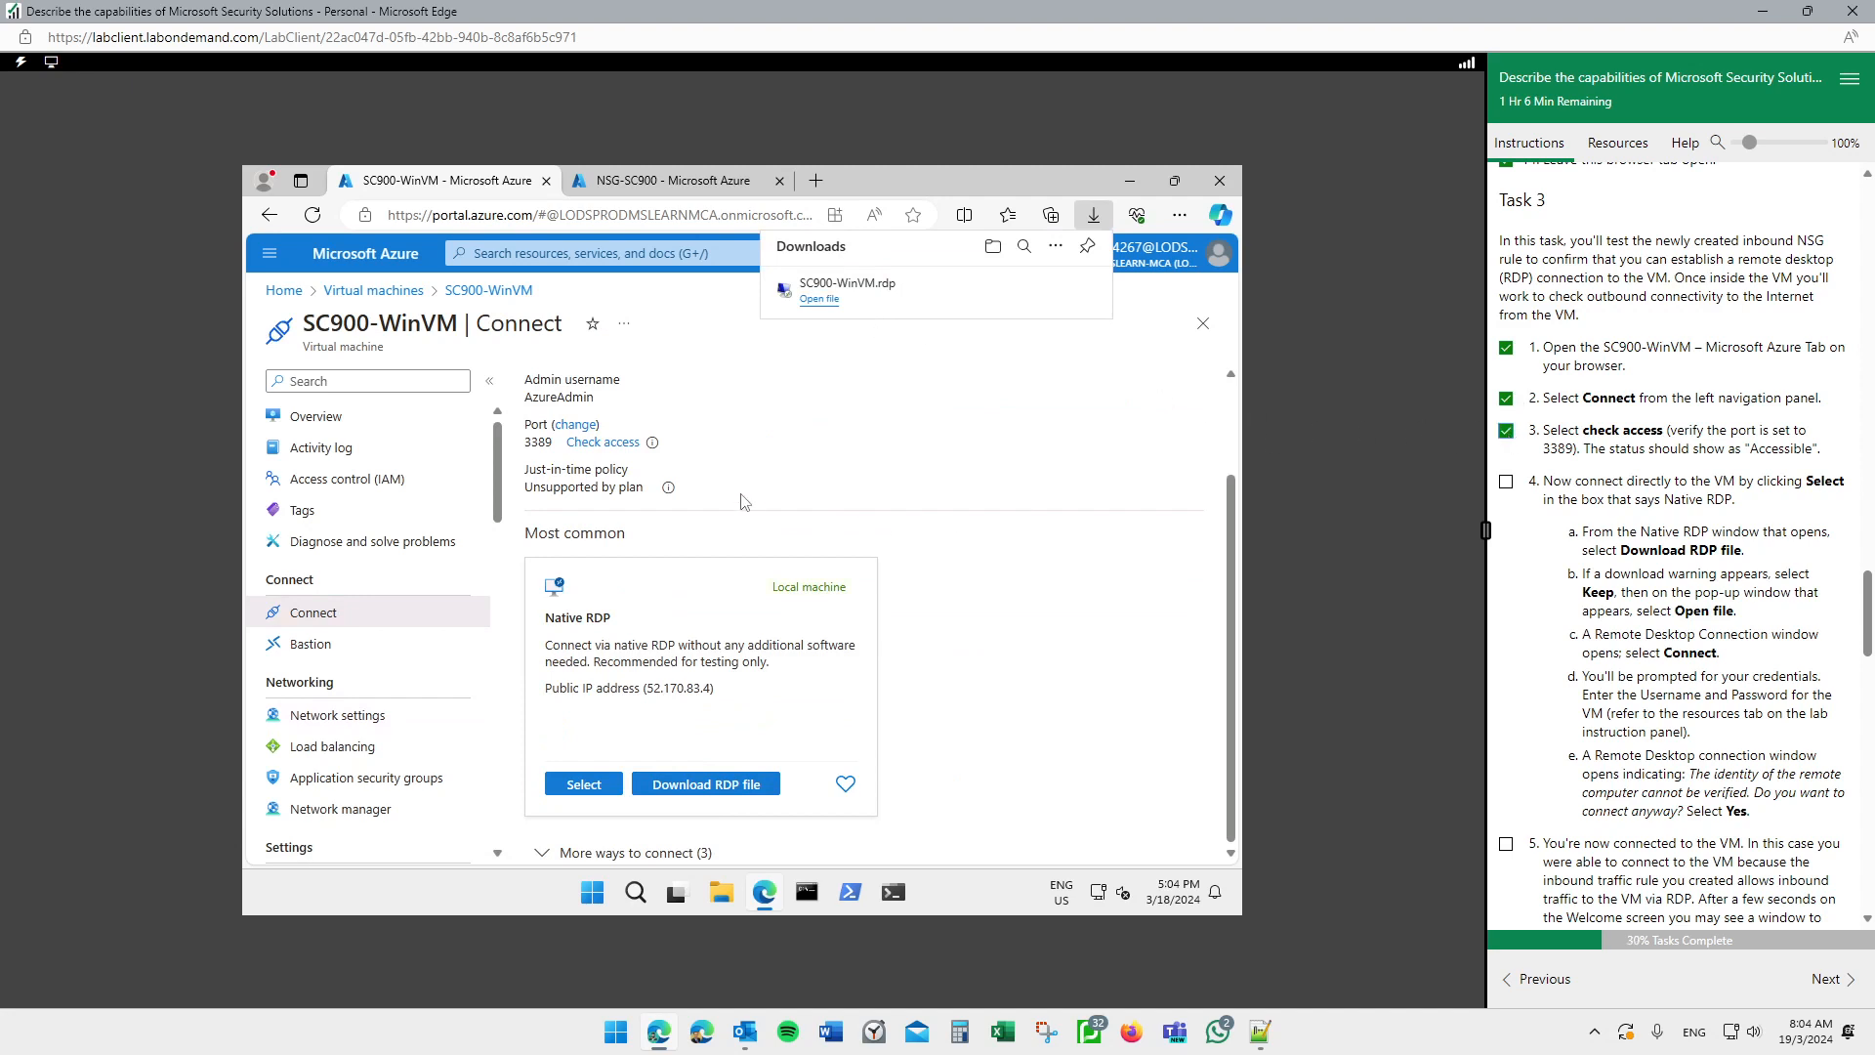
pyautogui.click(956, 687)
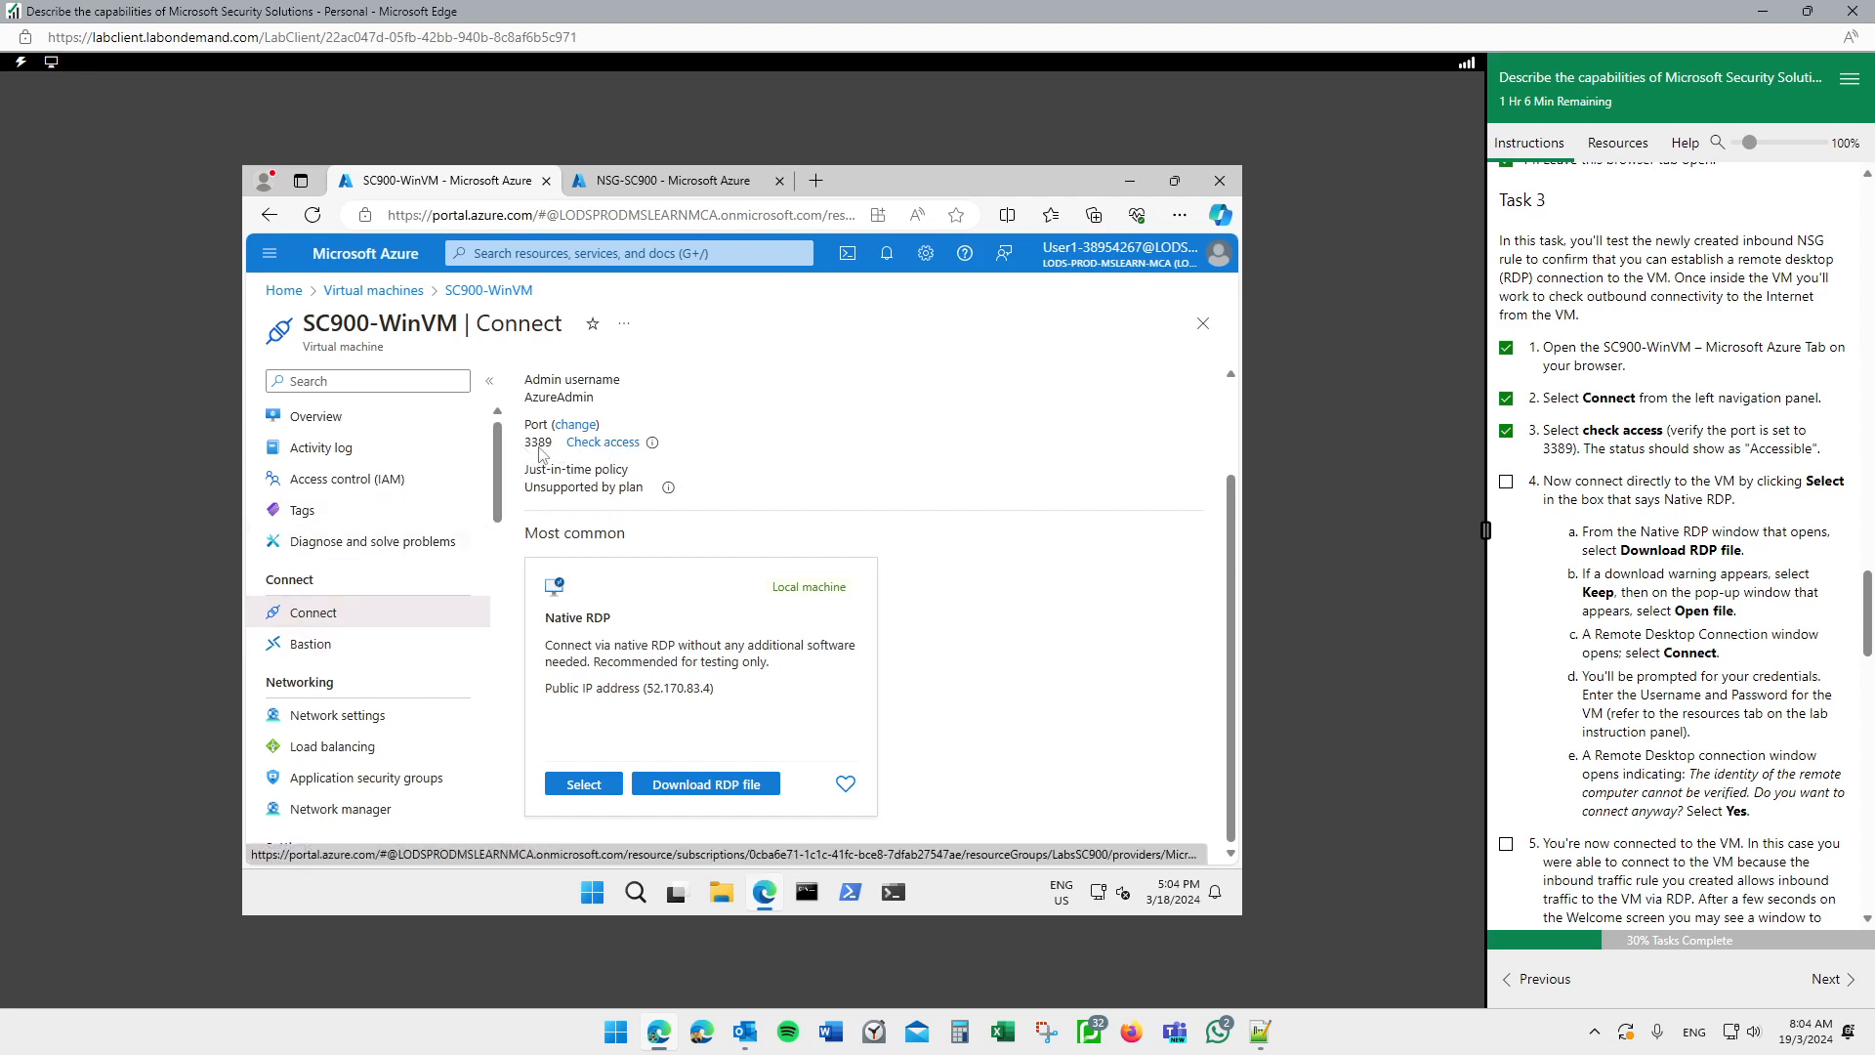
pyautogui.click(605, 443)
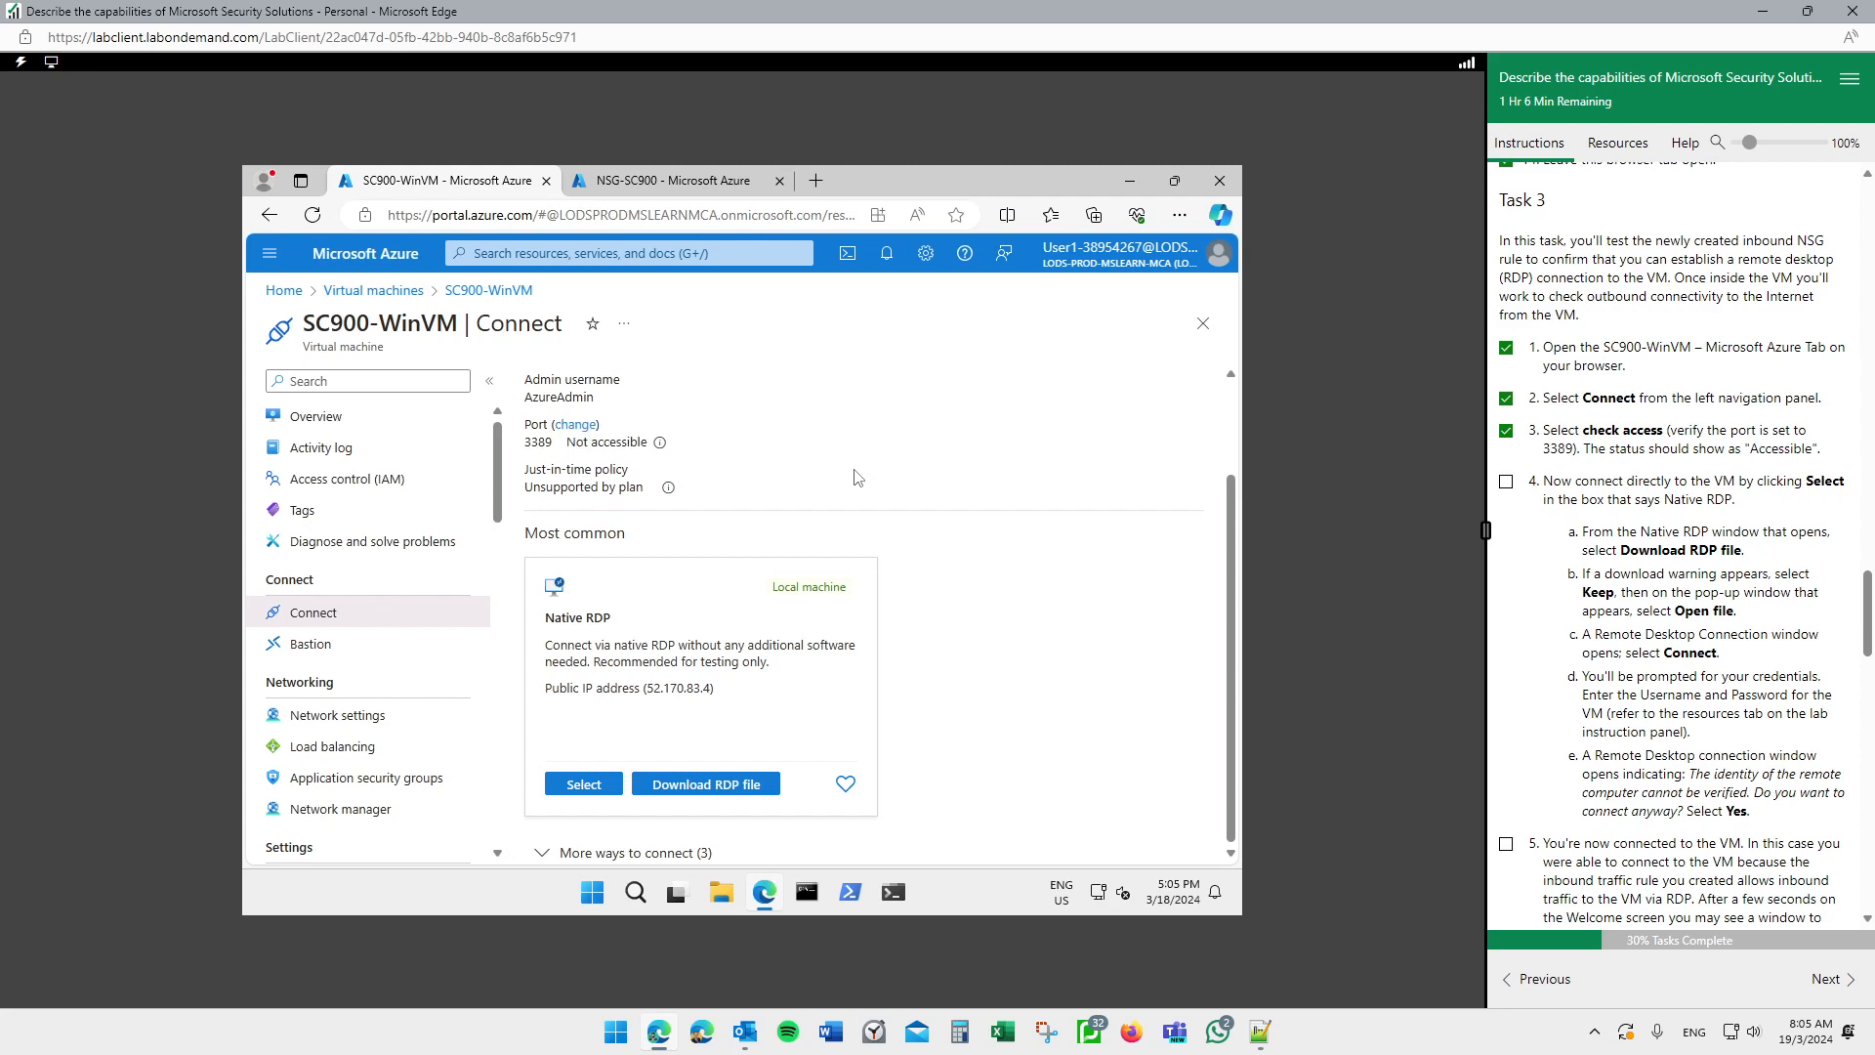
# Step: Reopen SC900-WinVM from the virtual machines list and repeat the access check for port 3389 on its Connect page
pyautogui.scroll(2, 674, 372)
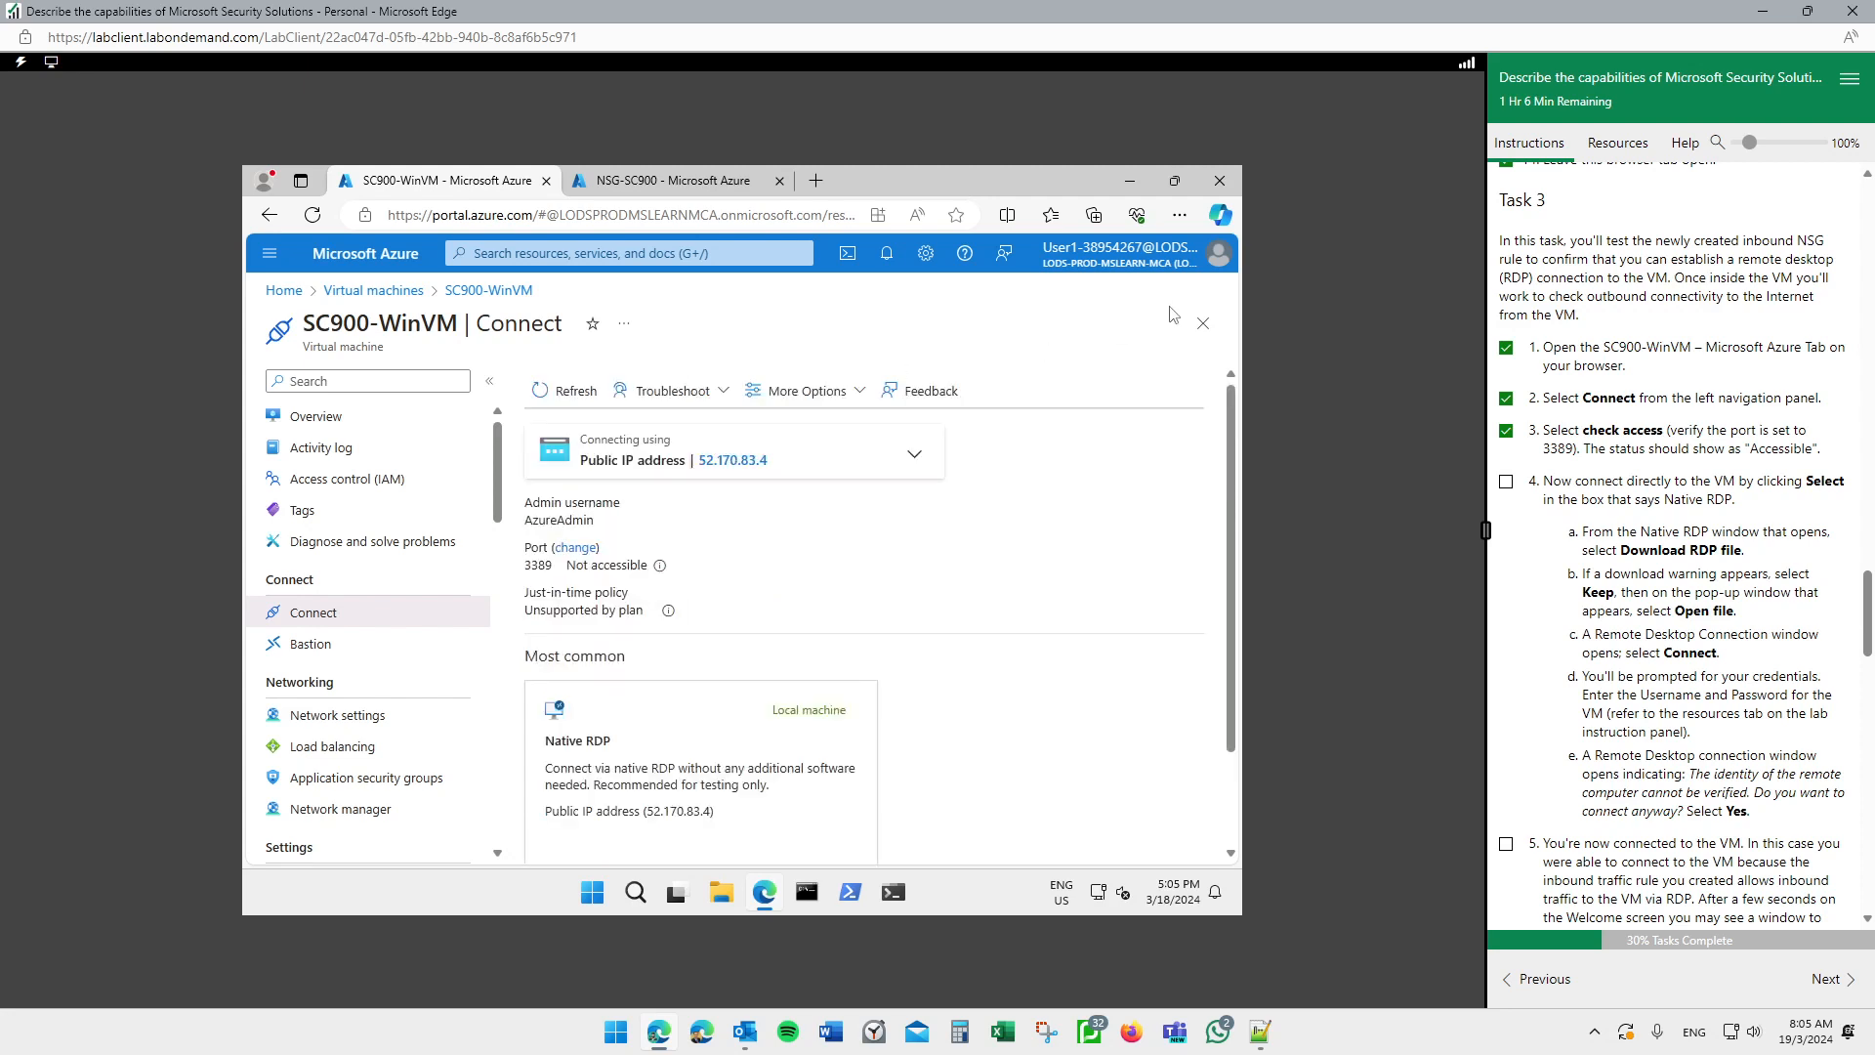
pyautogui.click(1203, 324)
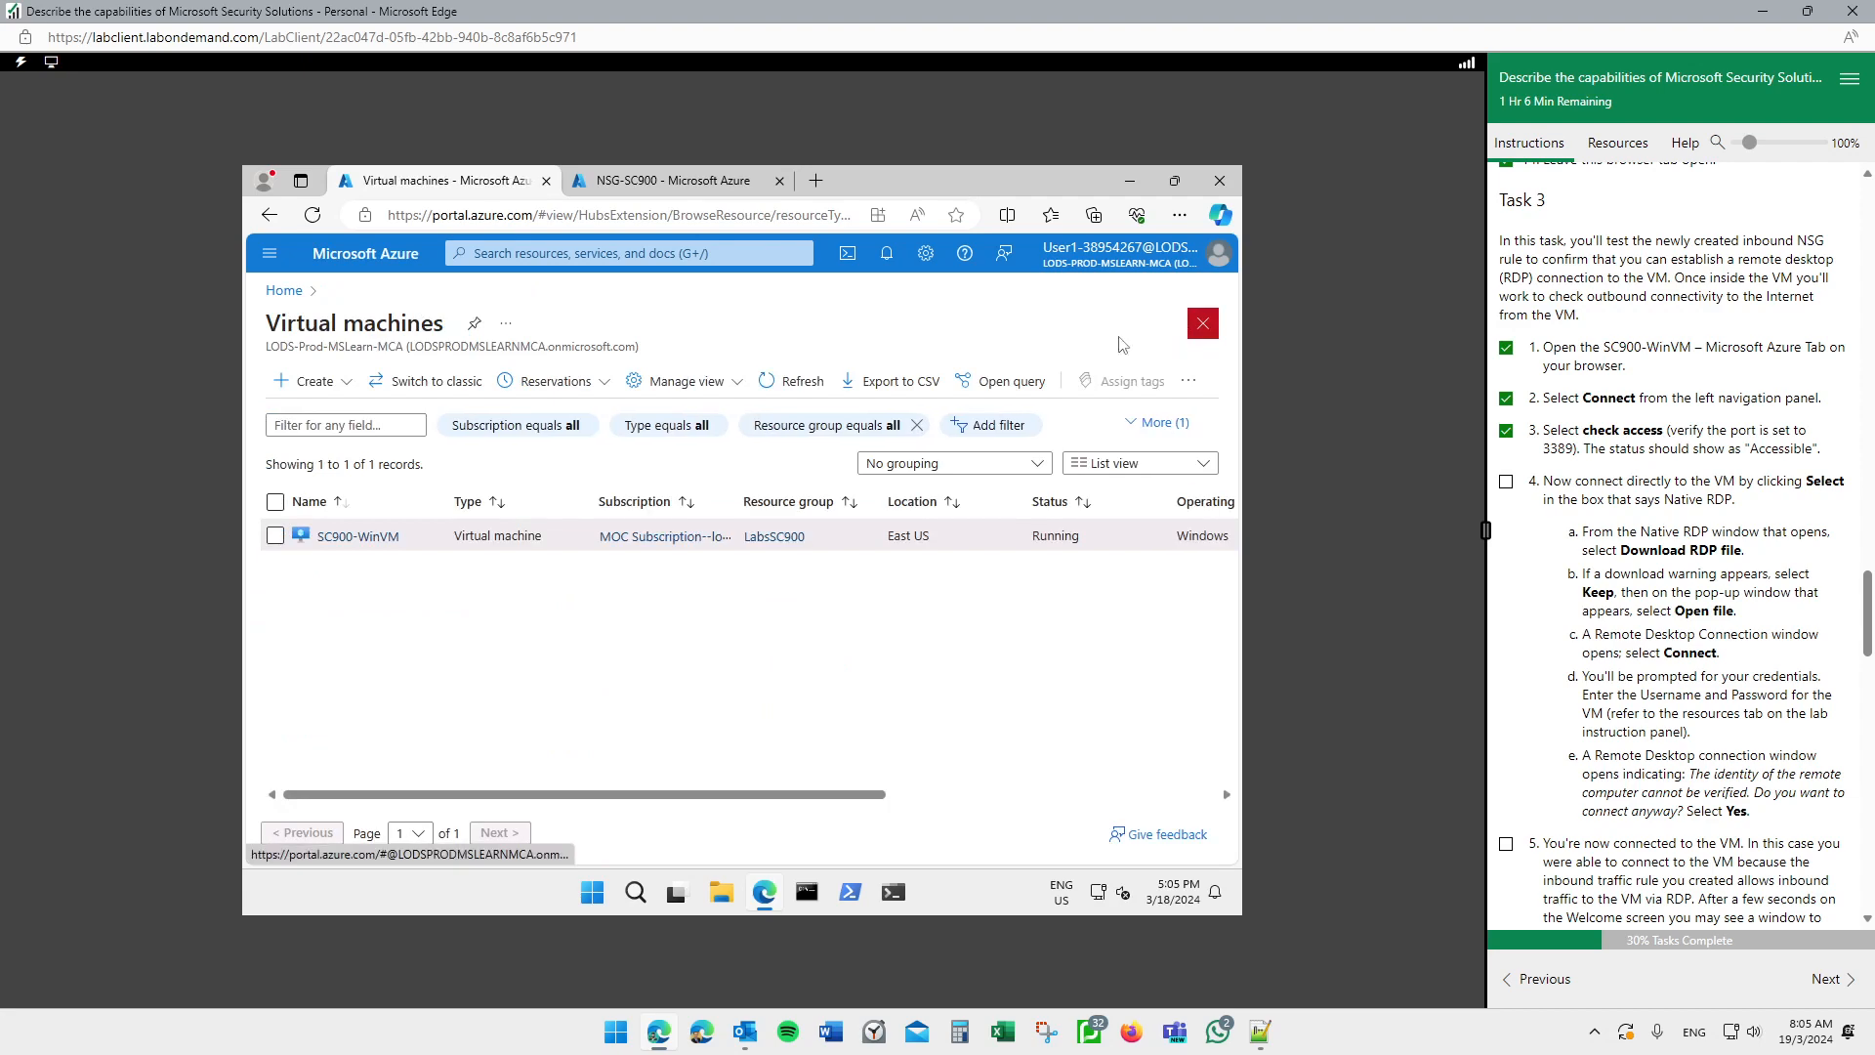
pyautogui.click(369, 536)
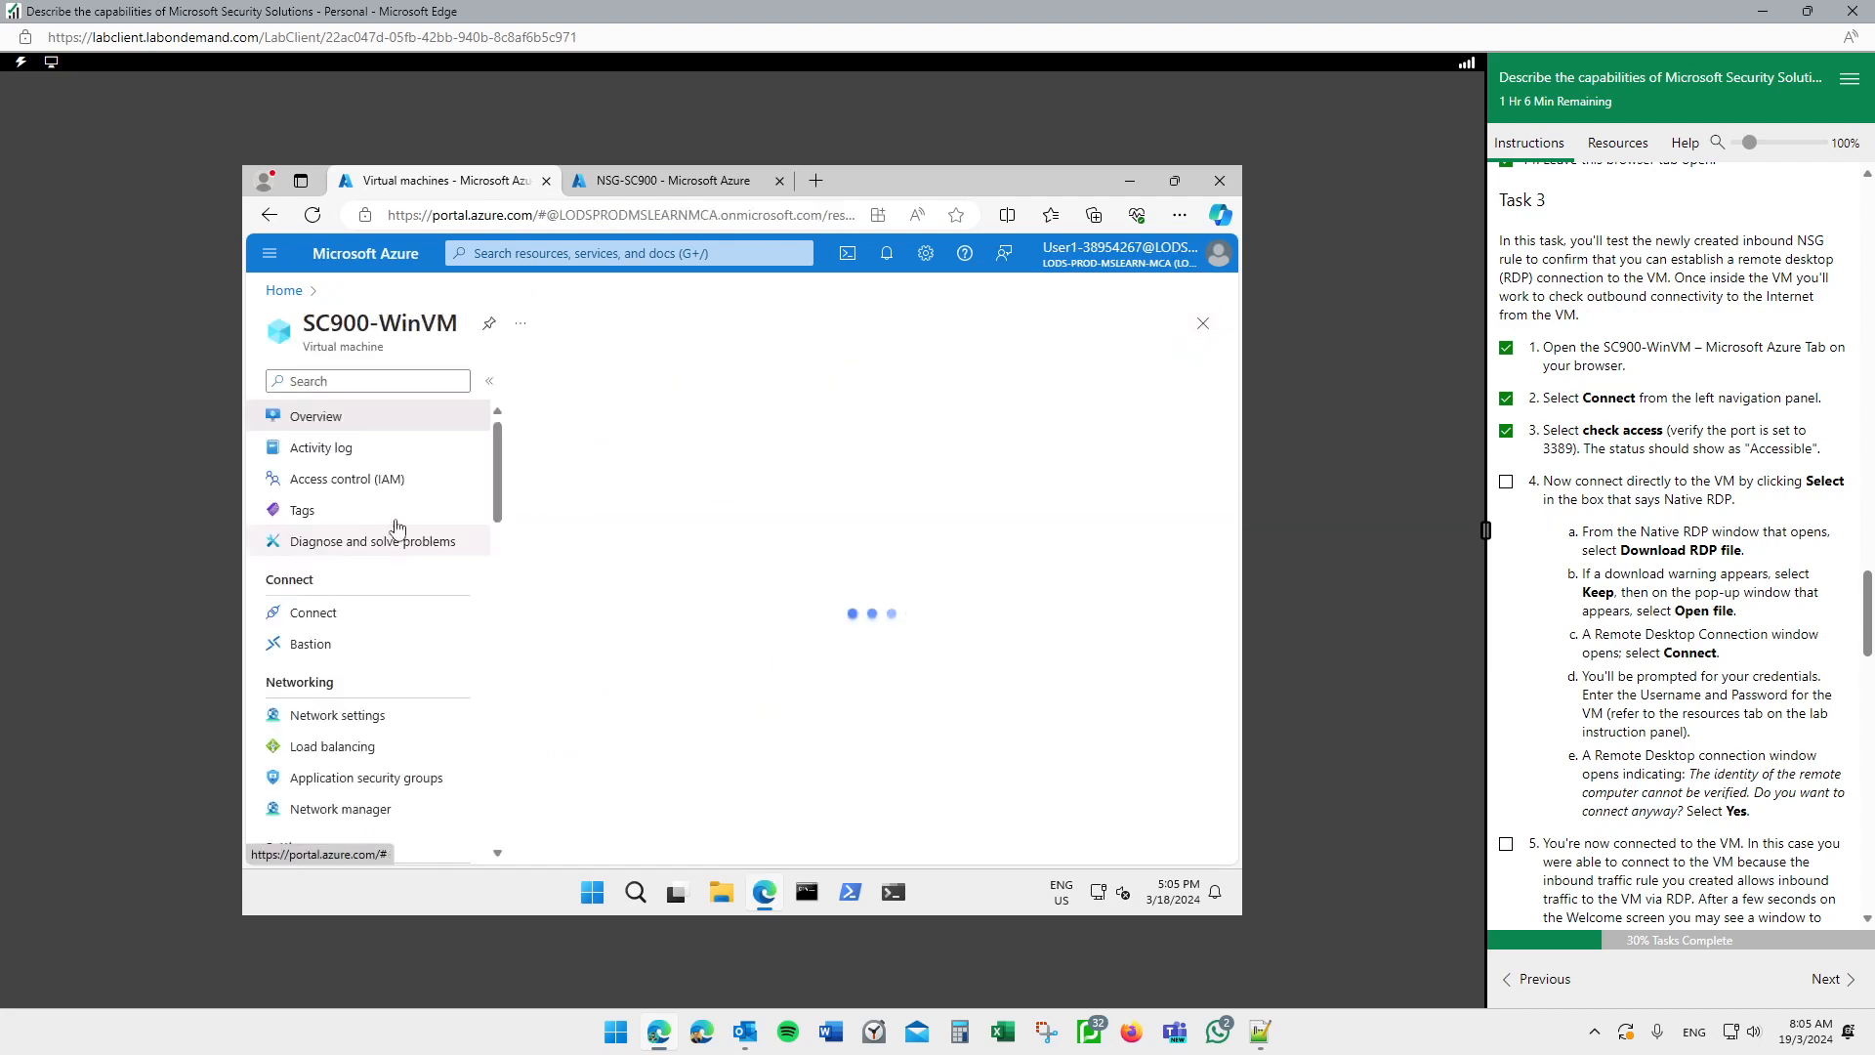
pyautogui.click(313, 613)
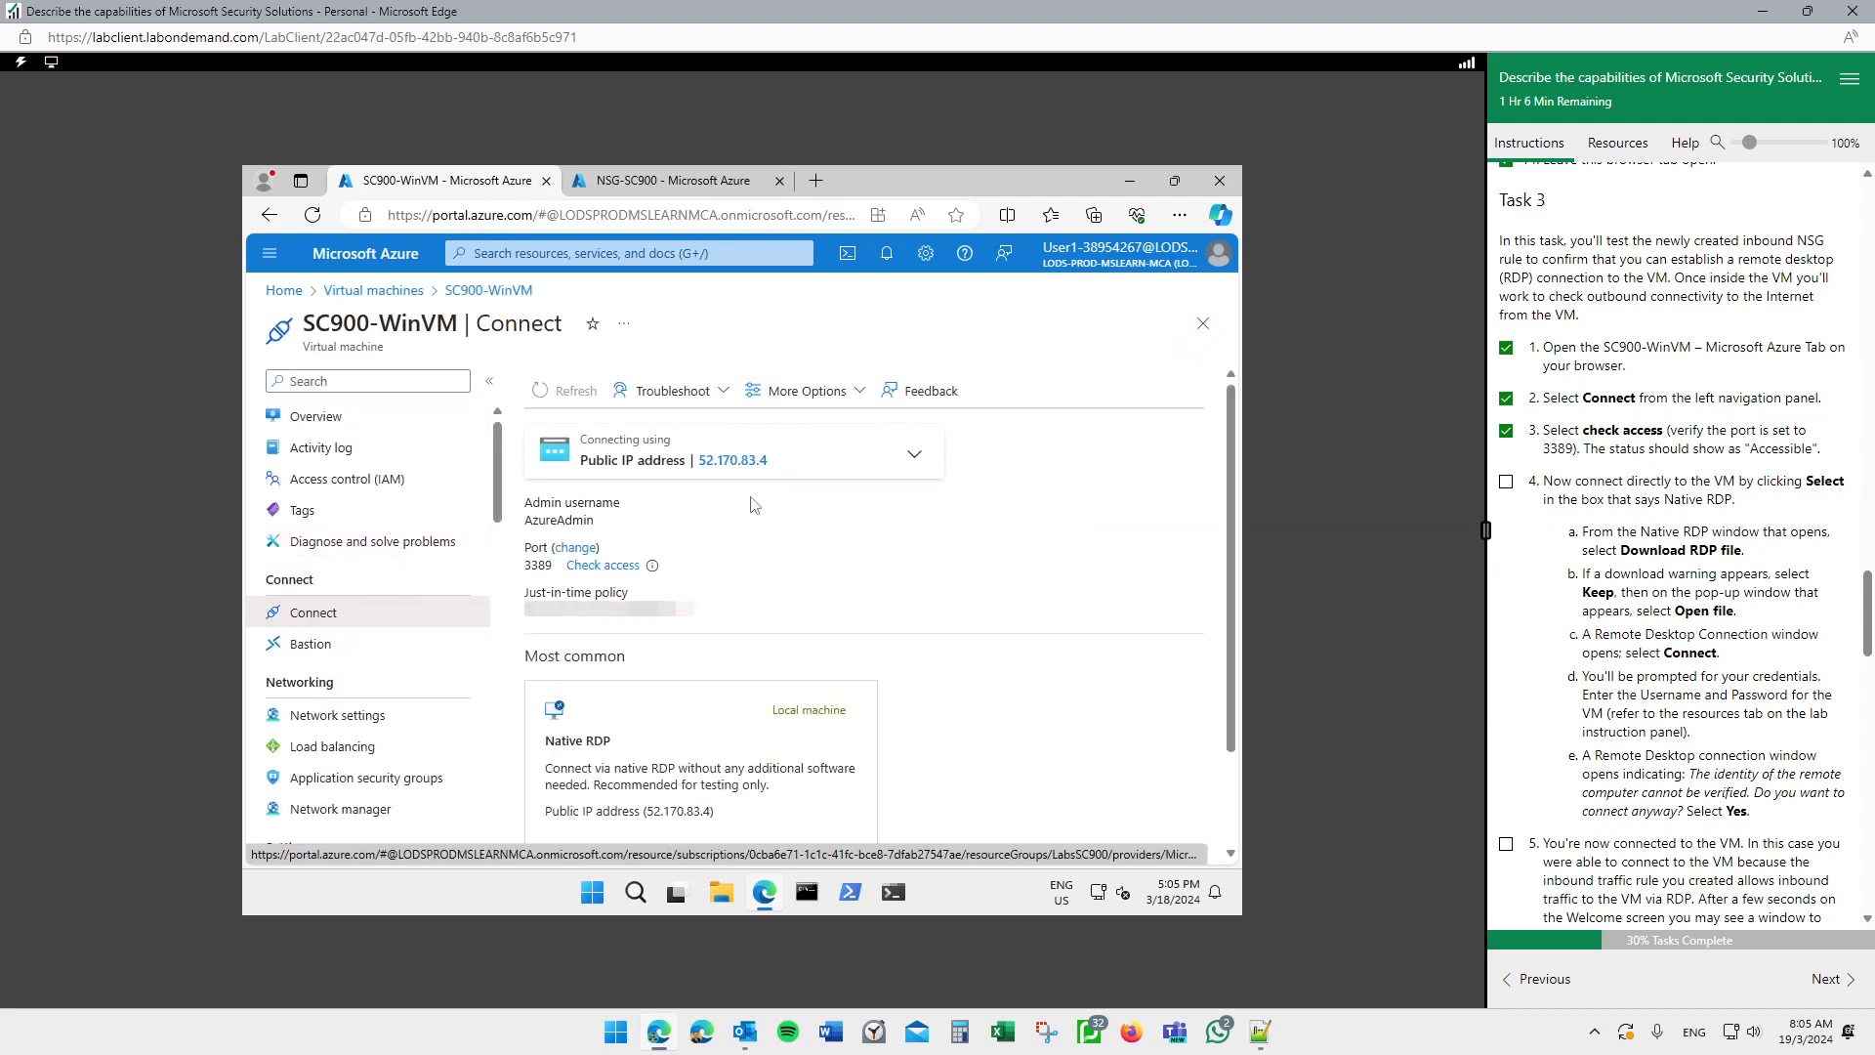
pyautogui.click(611, 565)
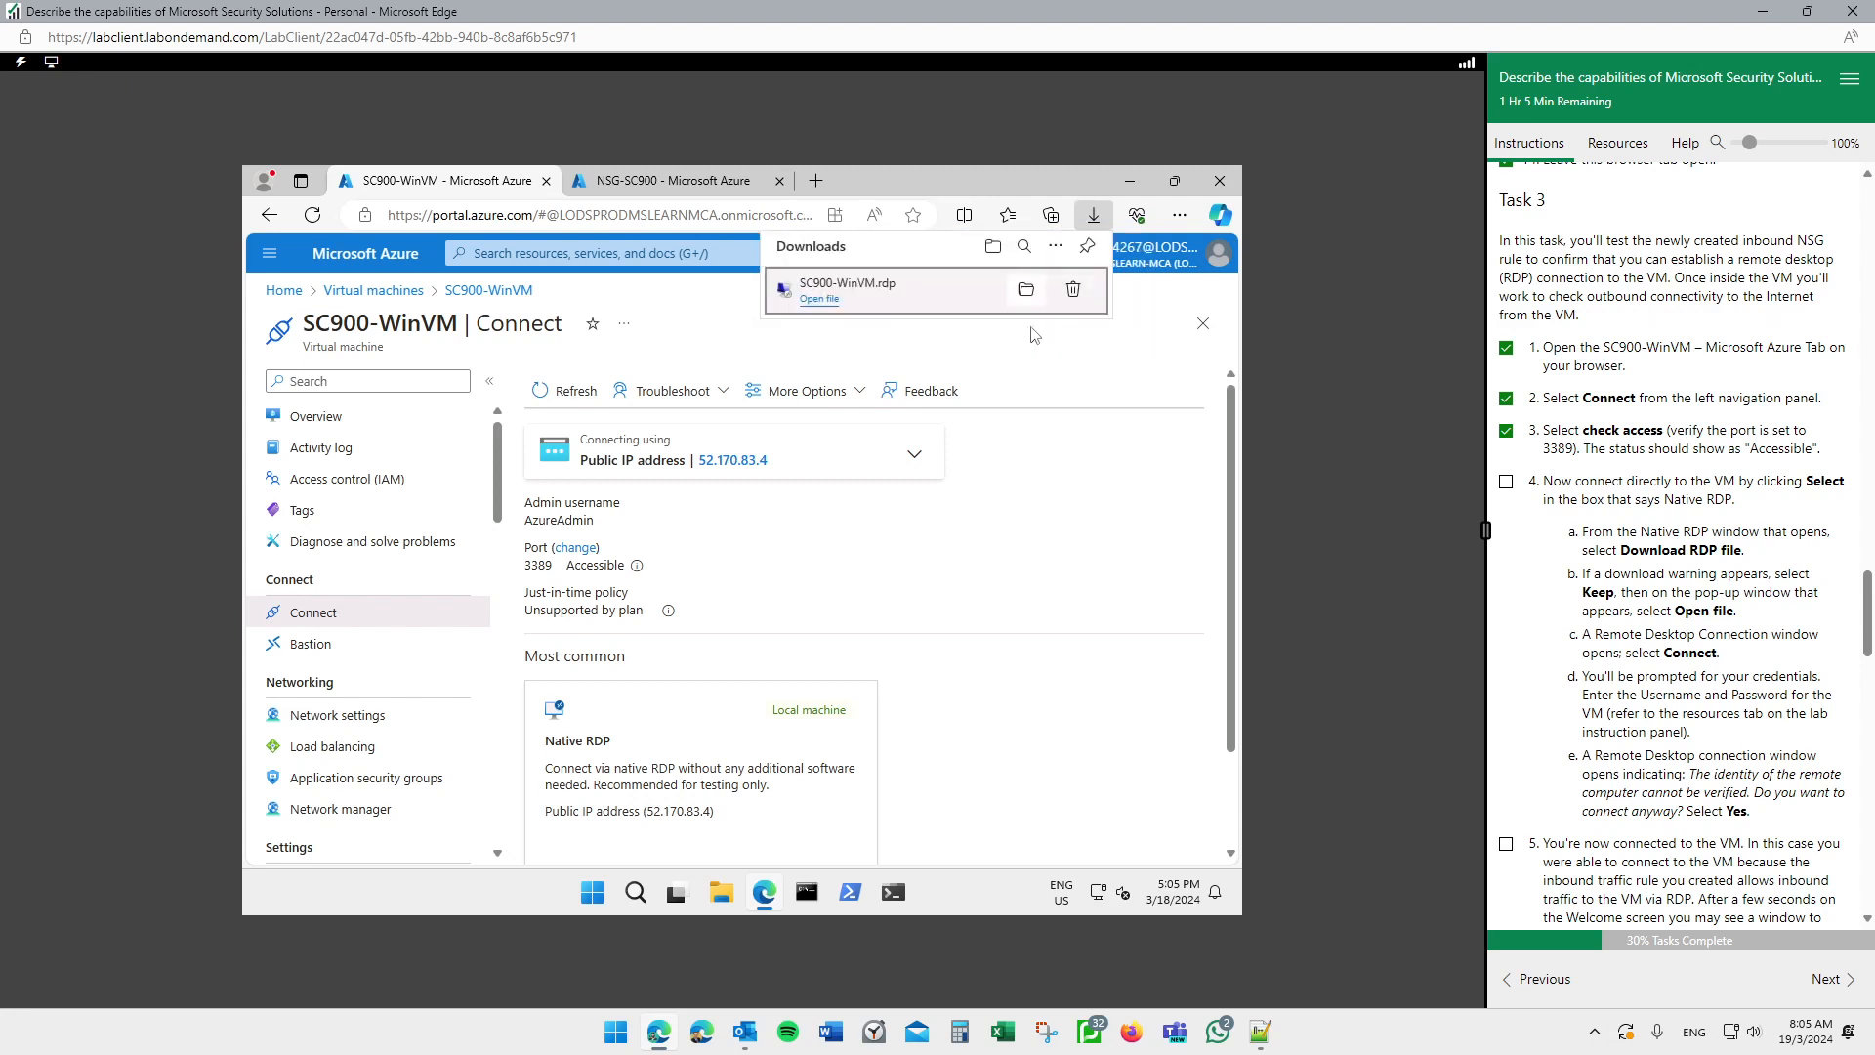
# Step: Open the downloaded SC900-WinVM.rdp file, expand the connection details, and connect to the remote computer despite the unknown publisher
pyautogui.click(819, 301)
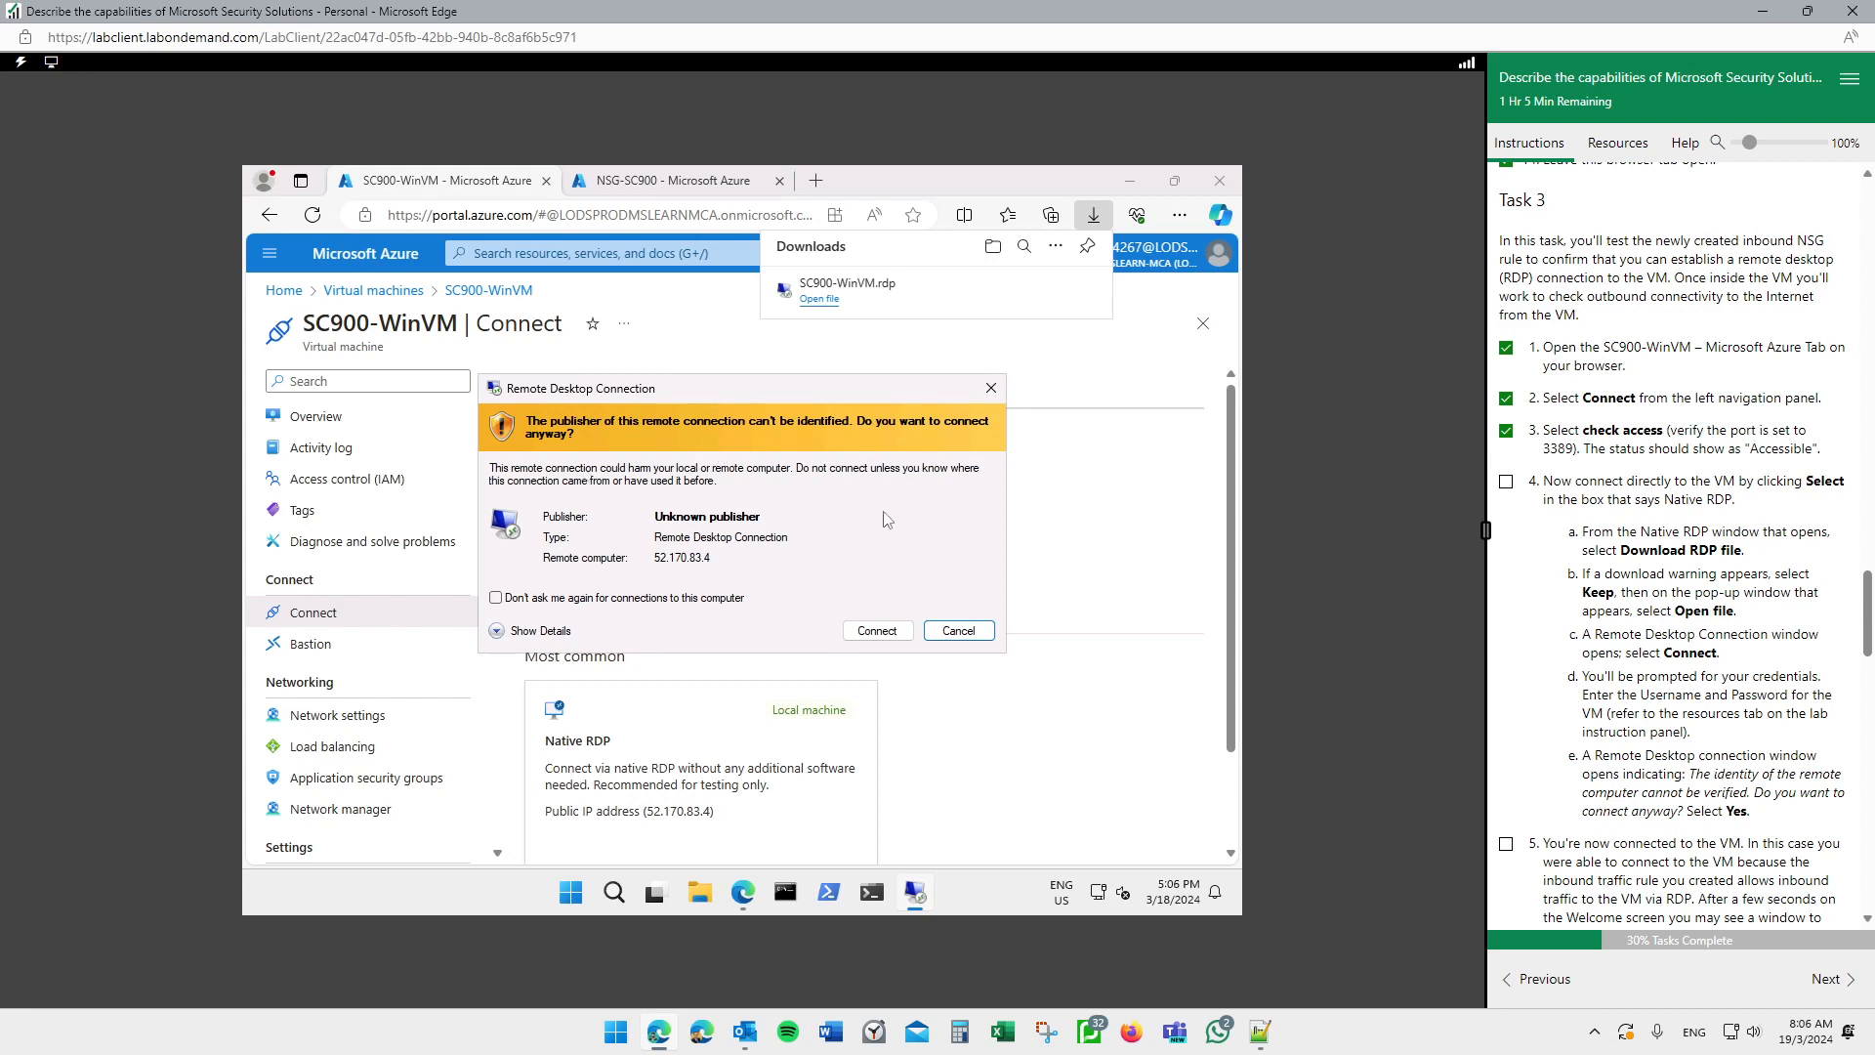
pyautogui.click(505, 636)
pyautogui.click(876, 752)
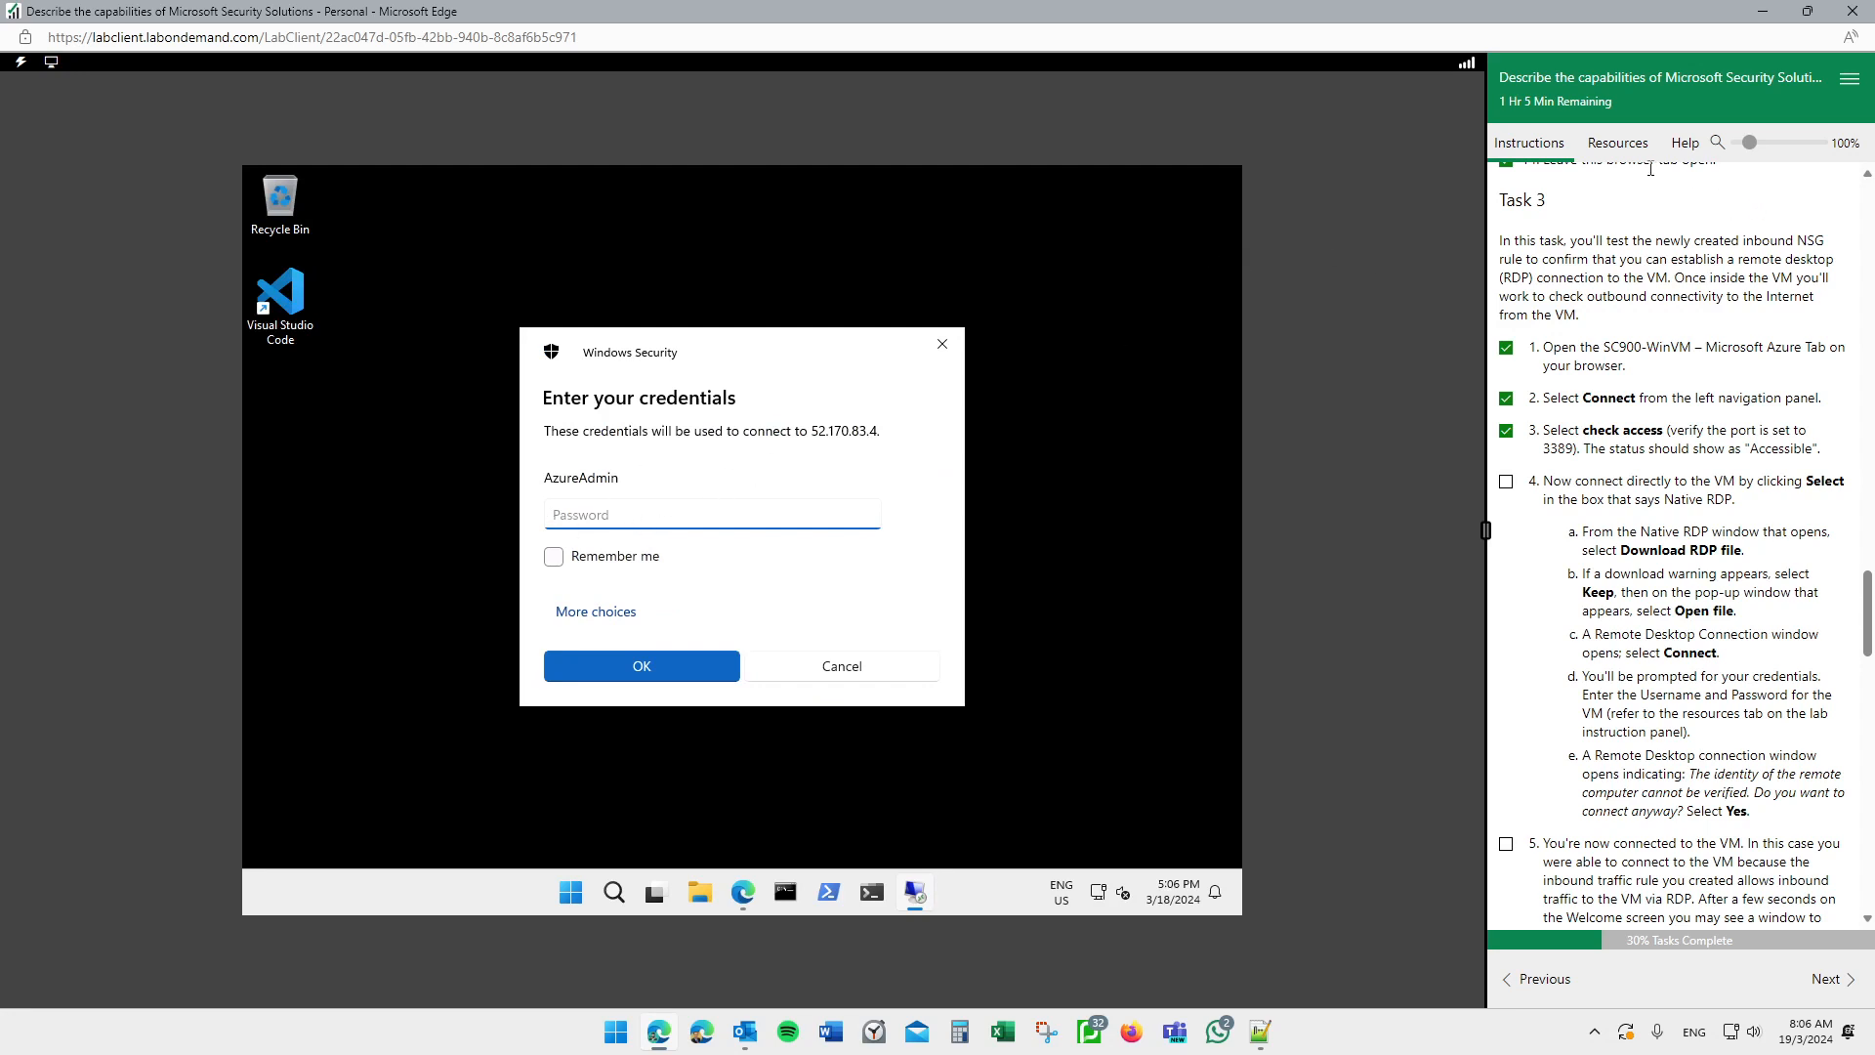
# Step: Enter the VM admin password from the lab resources for AzureAdmin and accept the remote computer's unverified certificate
pyautogui.click(1617, 142)
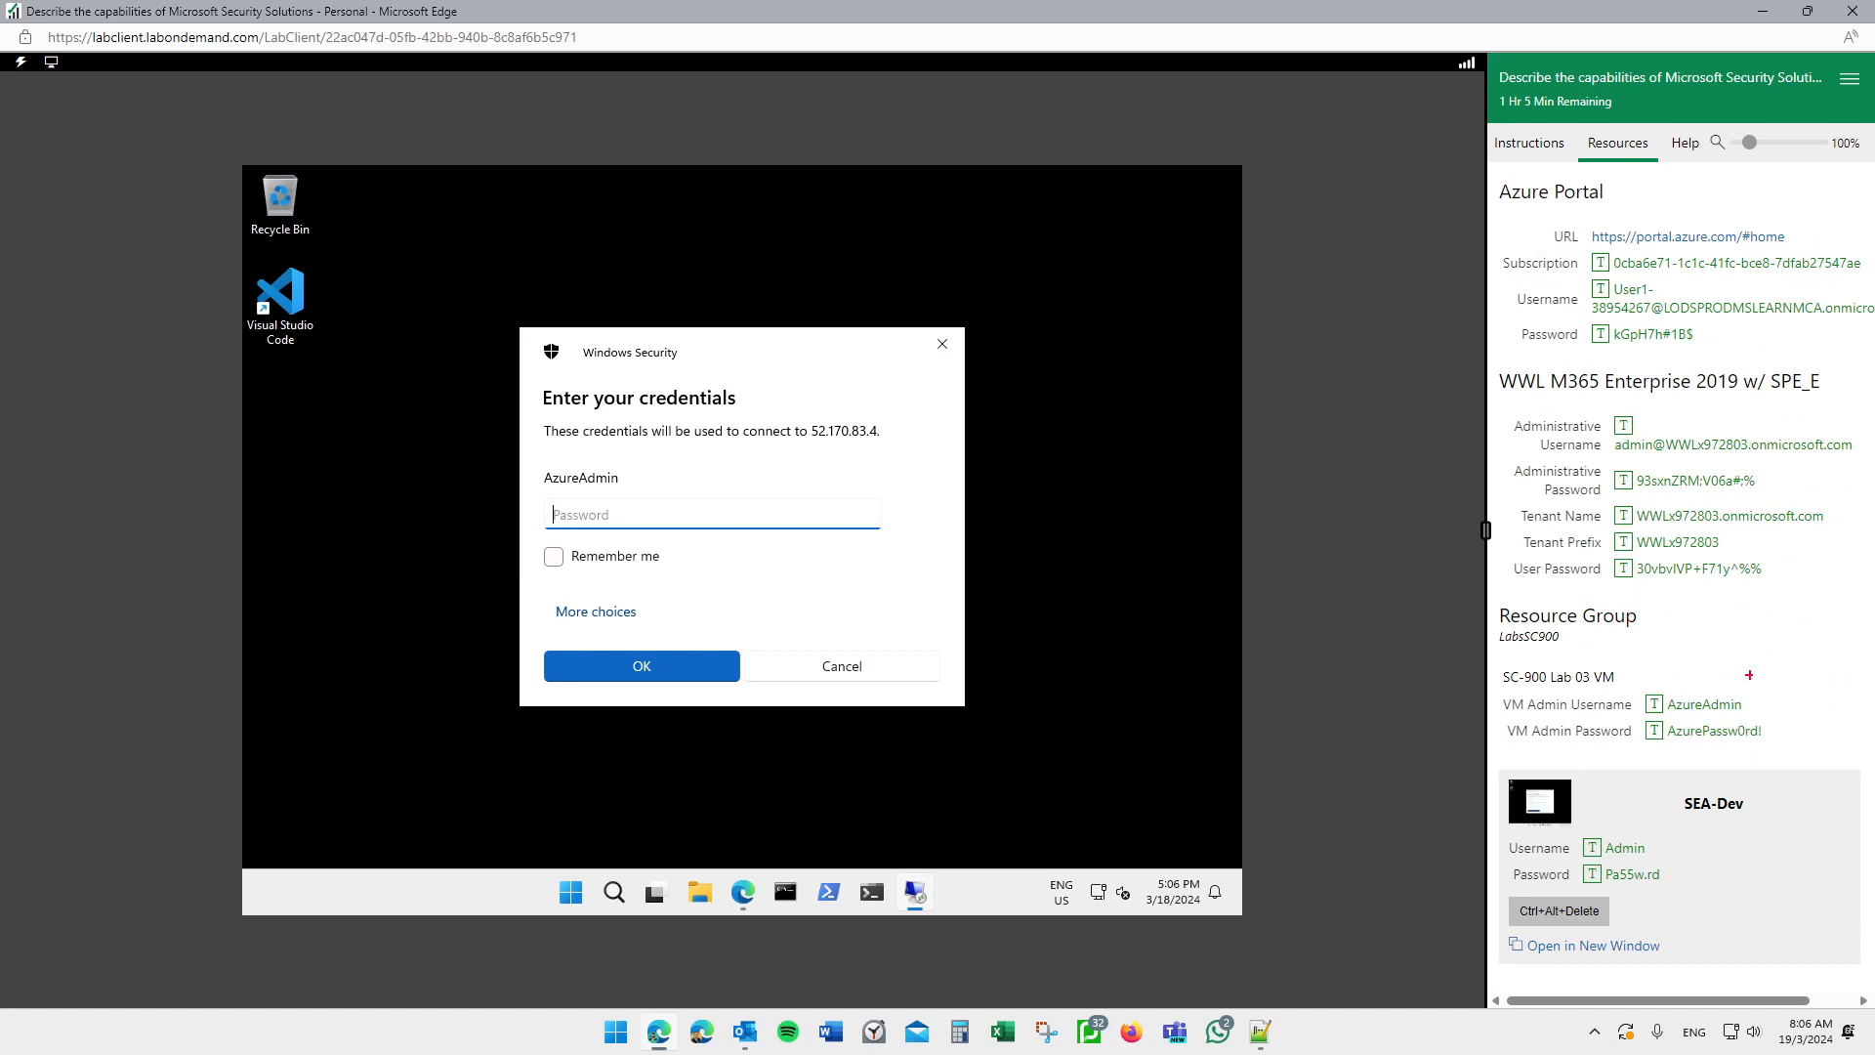
pyautogui.moveTo(1766, 672)
pyautogui.mouseDown()
pyautogui.moveTo(1487, 686)
pyautogui.moveTo(1676, 758)
pyautogui.moveTo(1794, 670)
pyautogui.mouseUp()
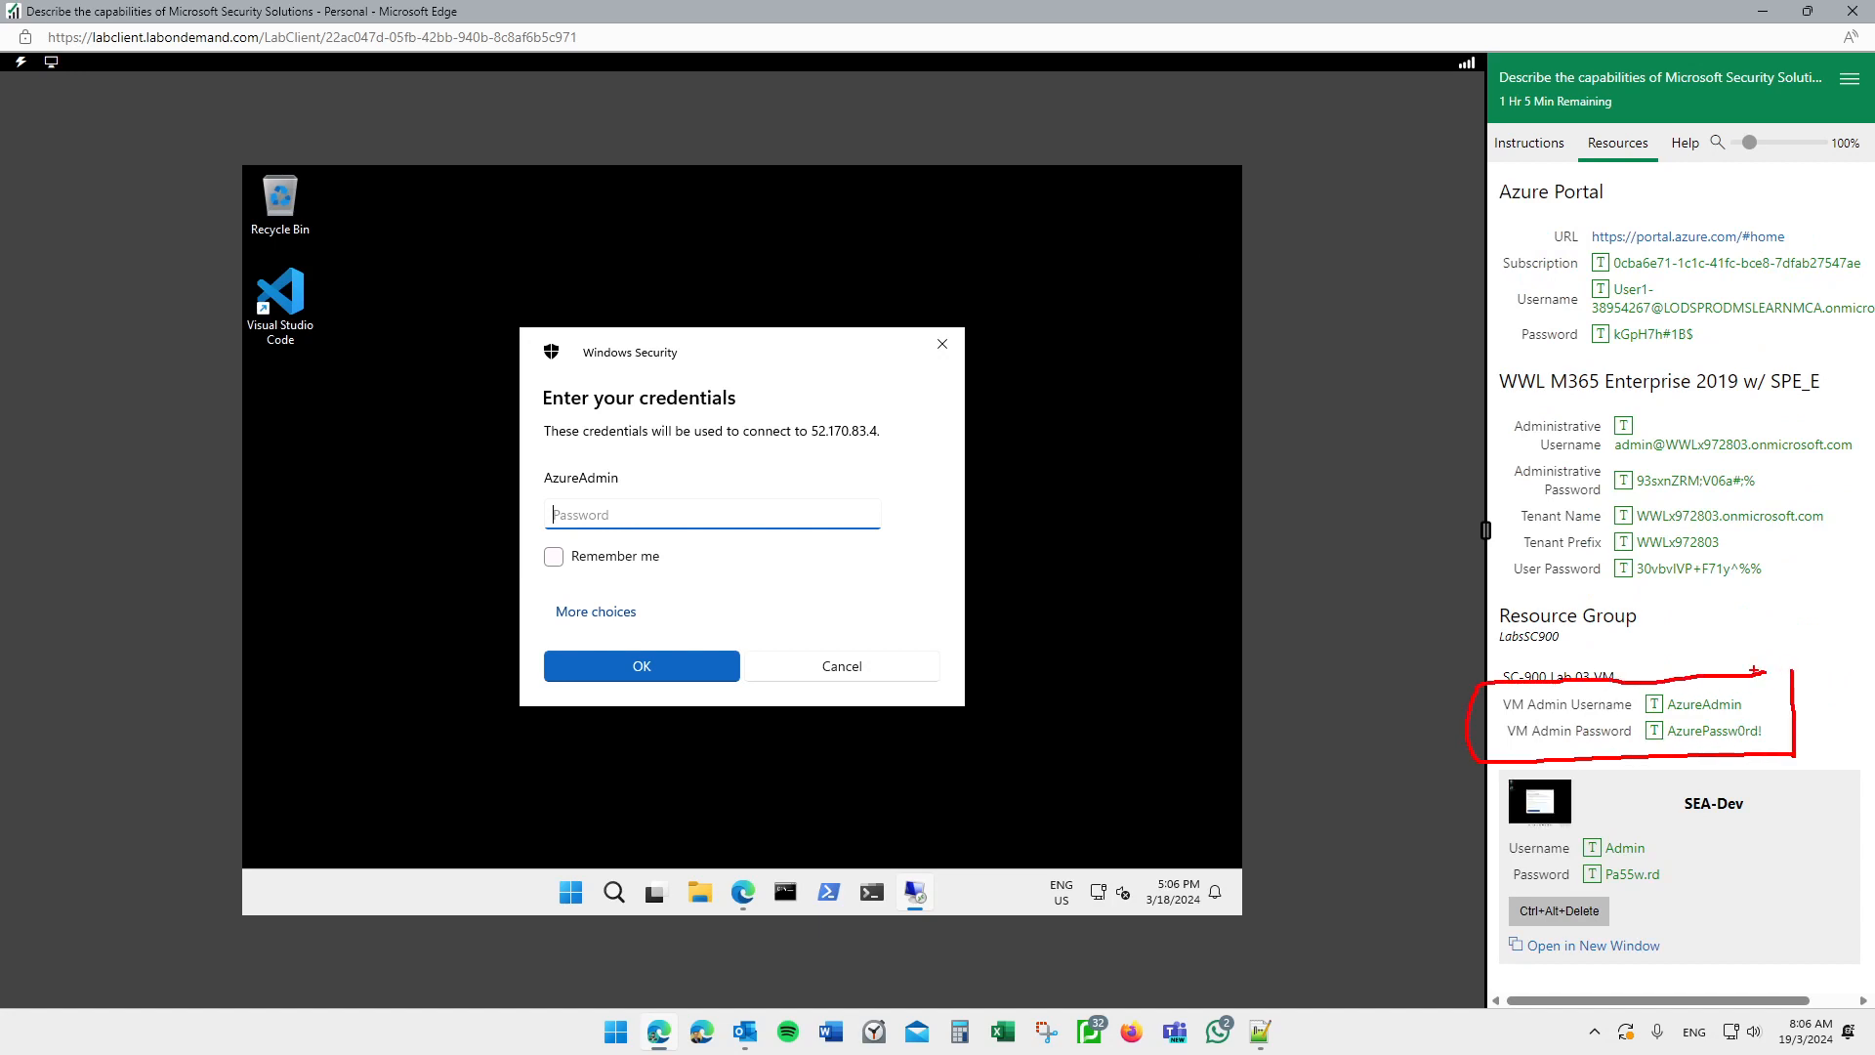
pyautogui.press('Escape')
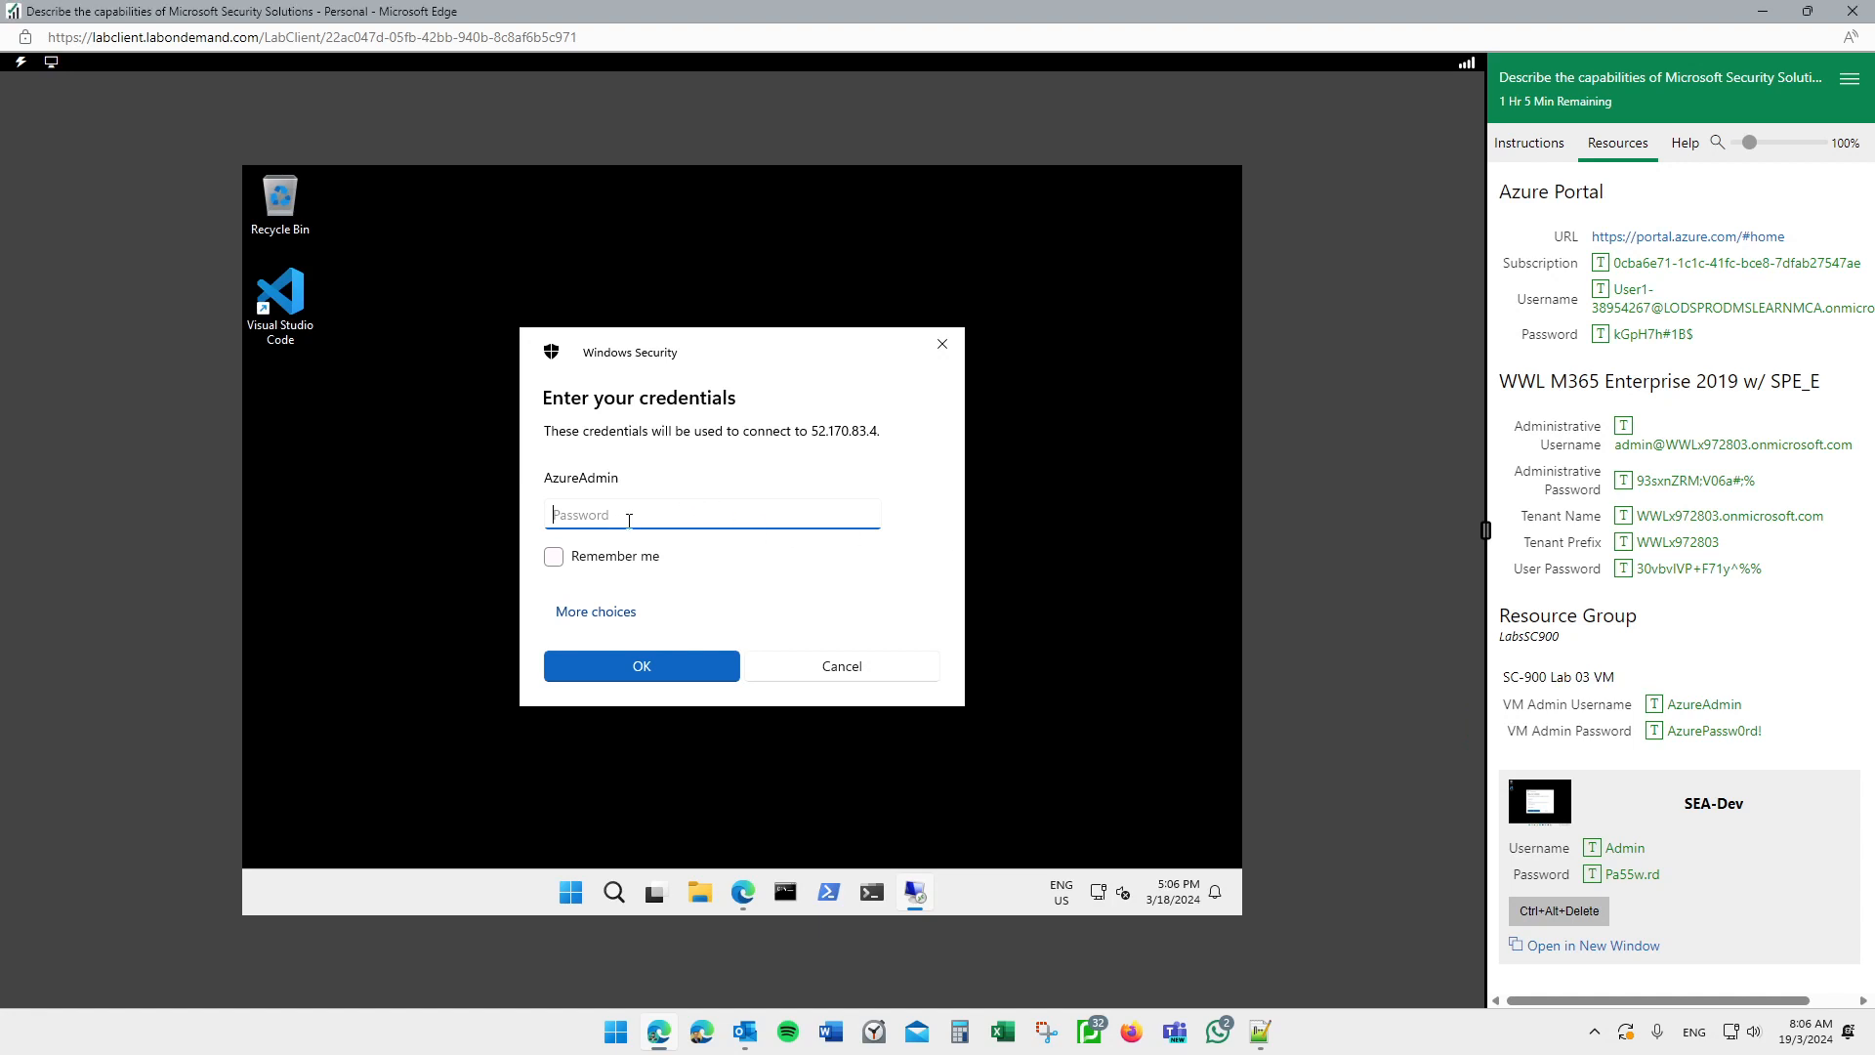
pyautogui.click(1660, 734)
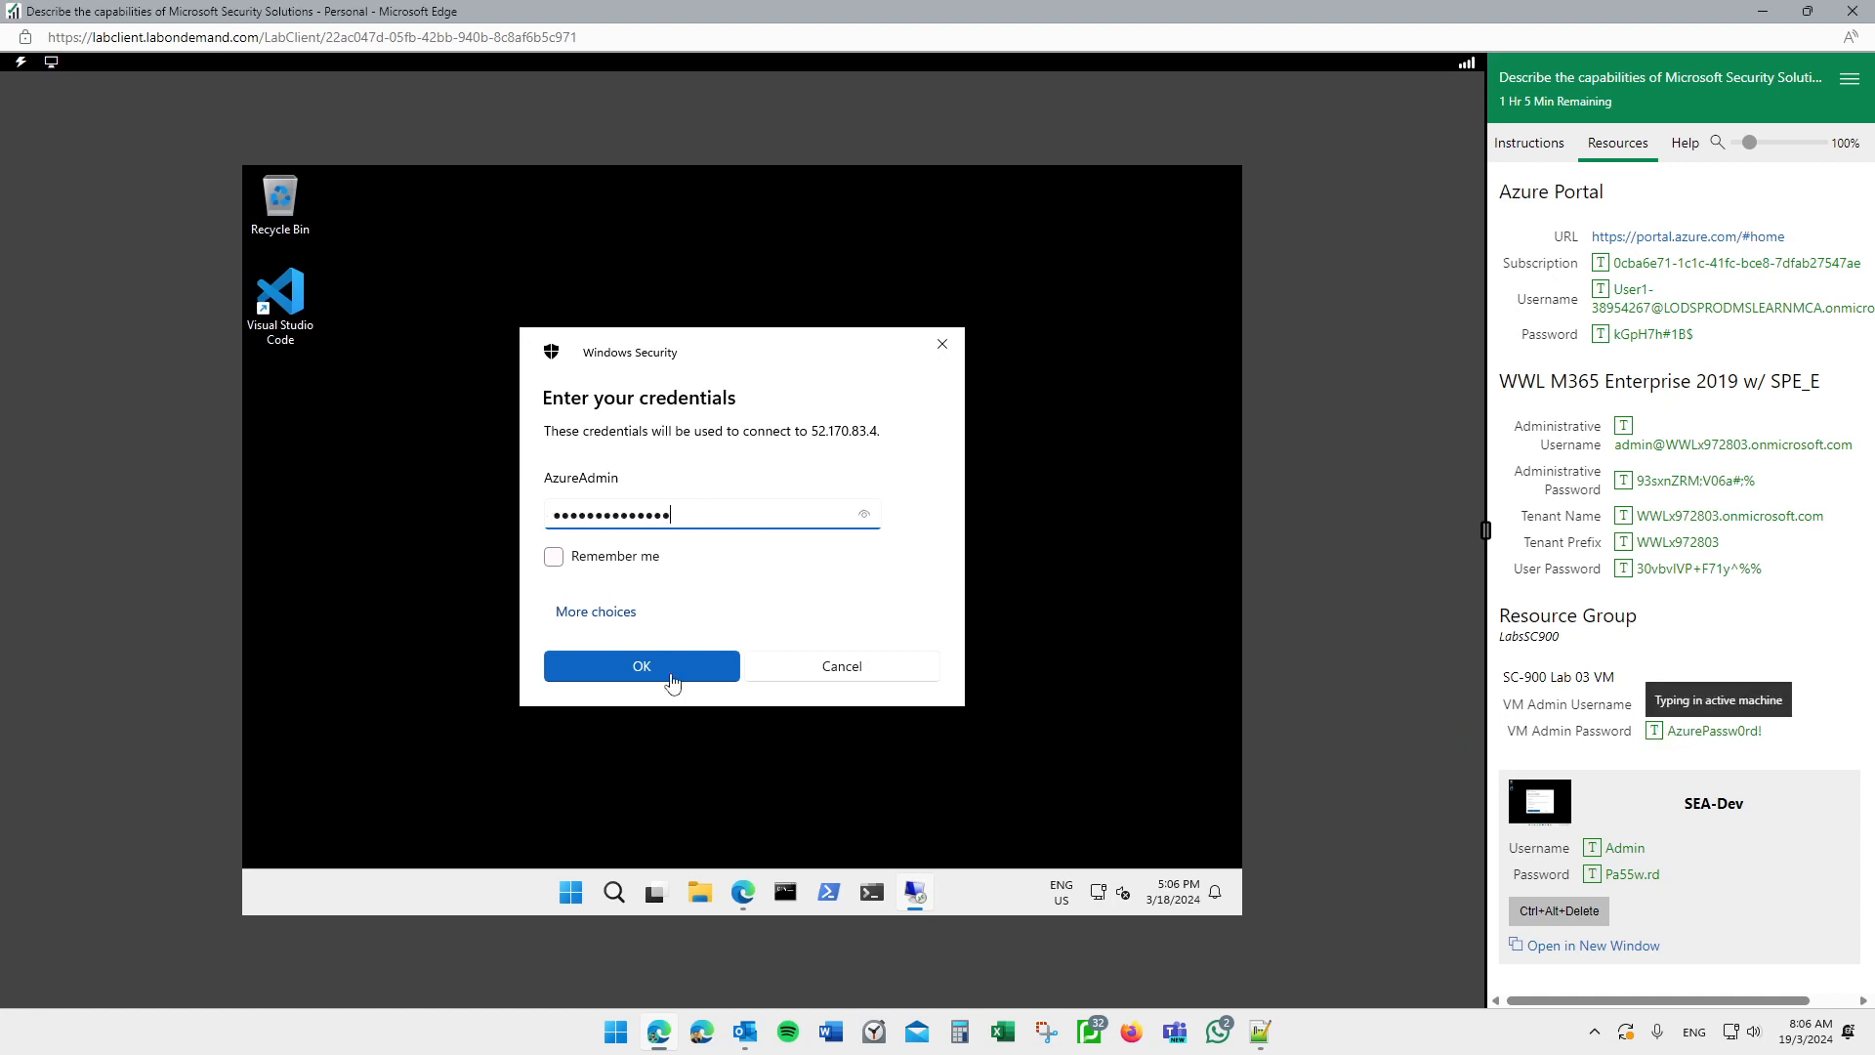
pyautogui.click(628, 670)
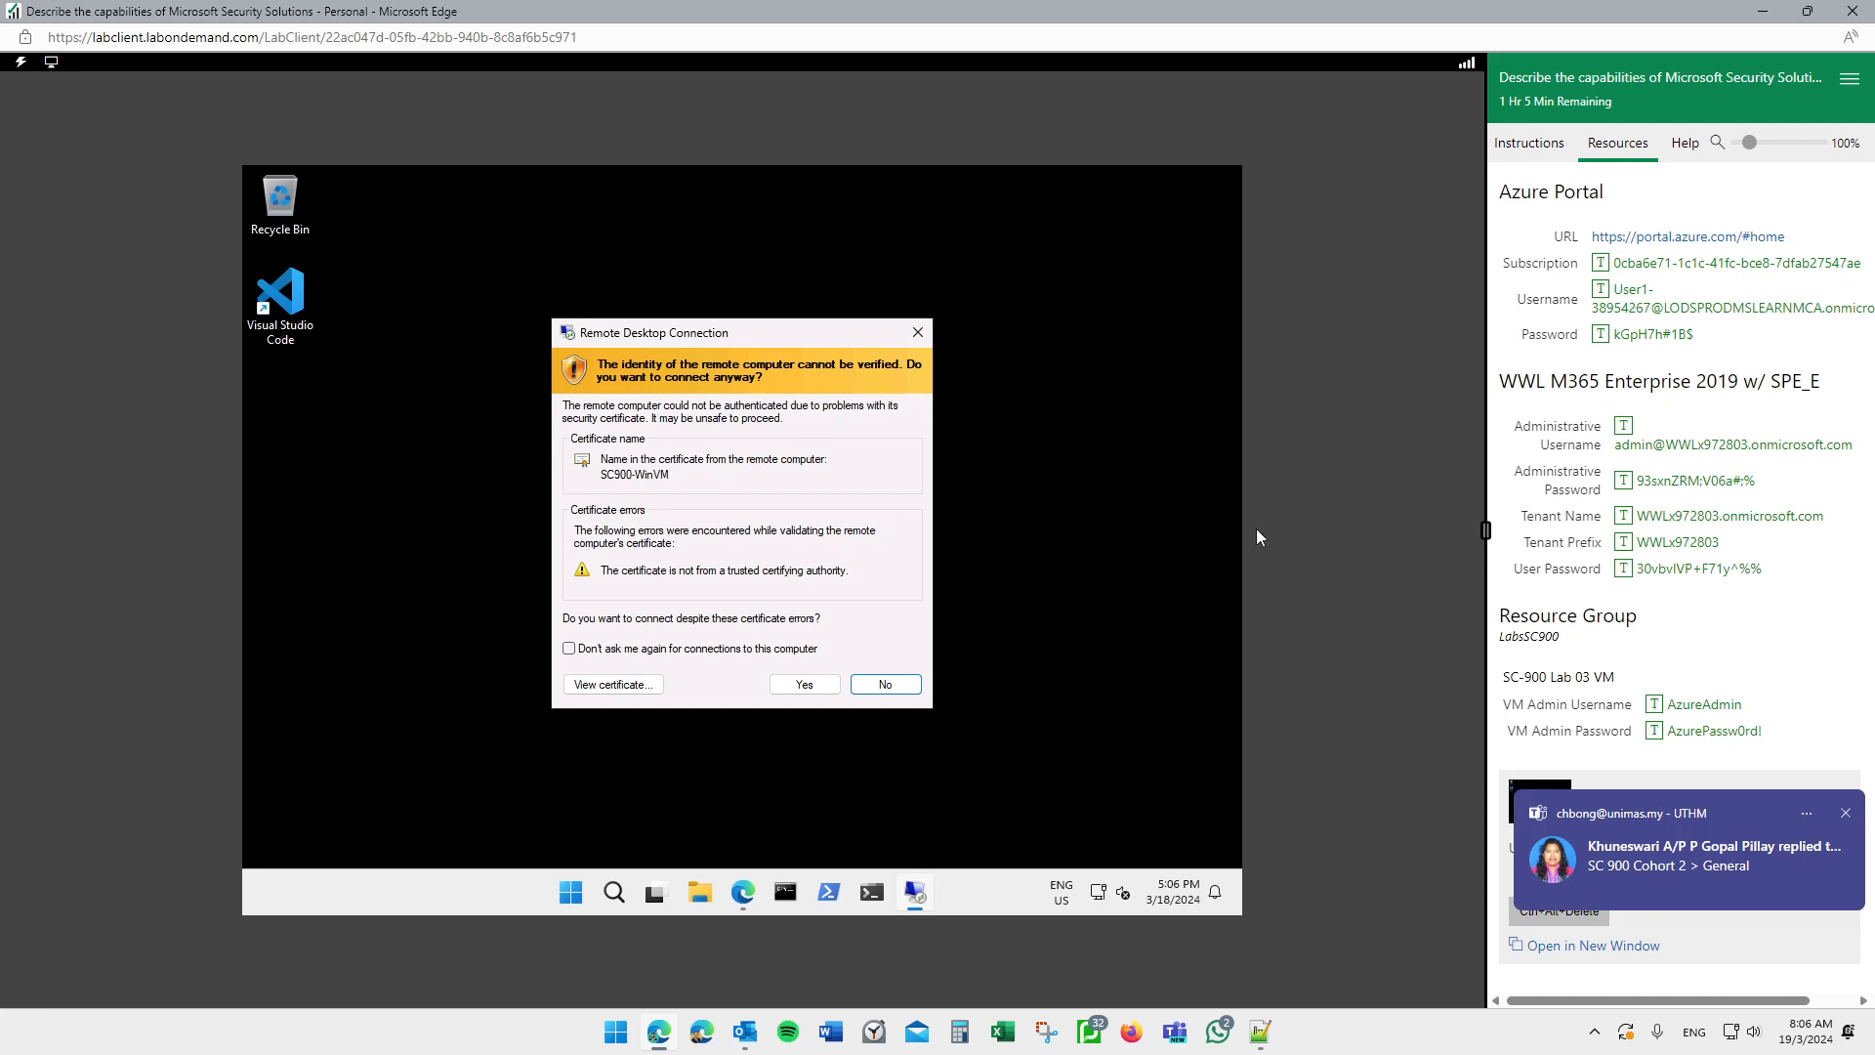
pyautogui.click(1542, 168)
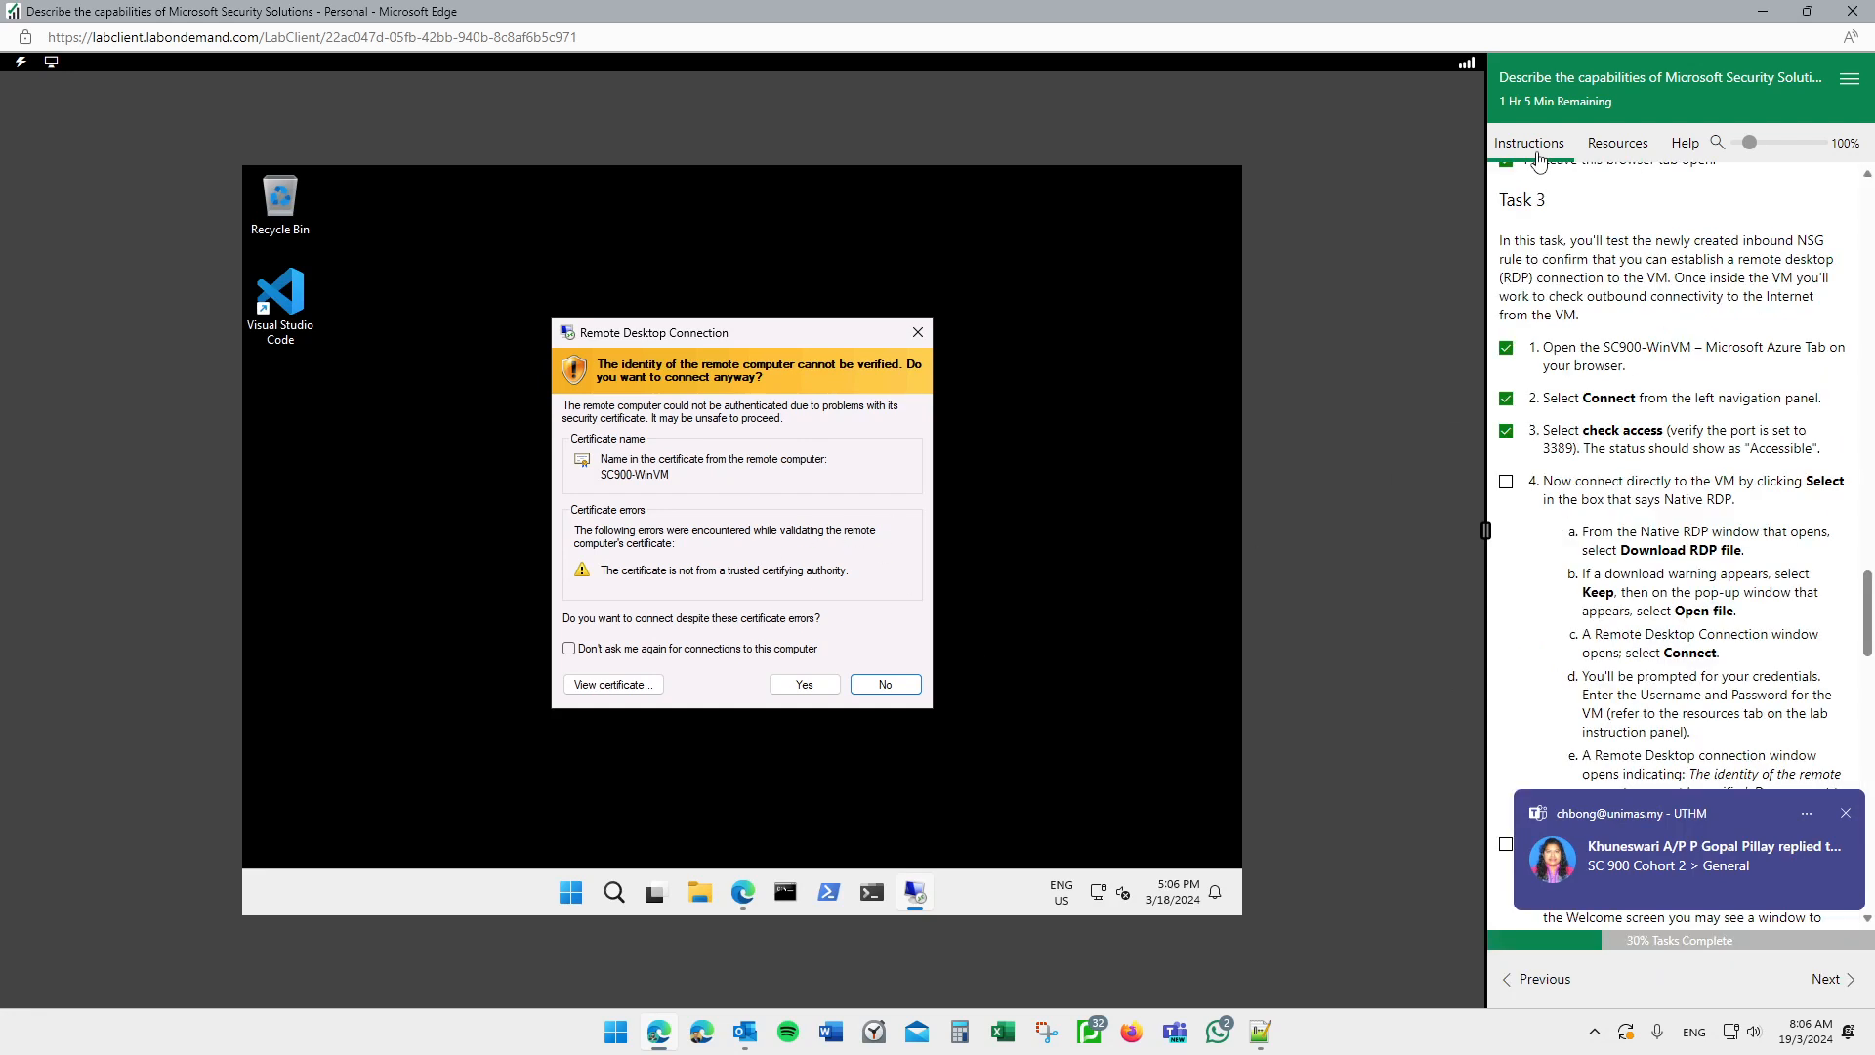
pyautogui.click(804, 685)
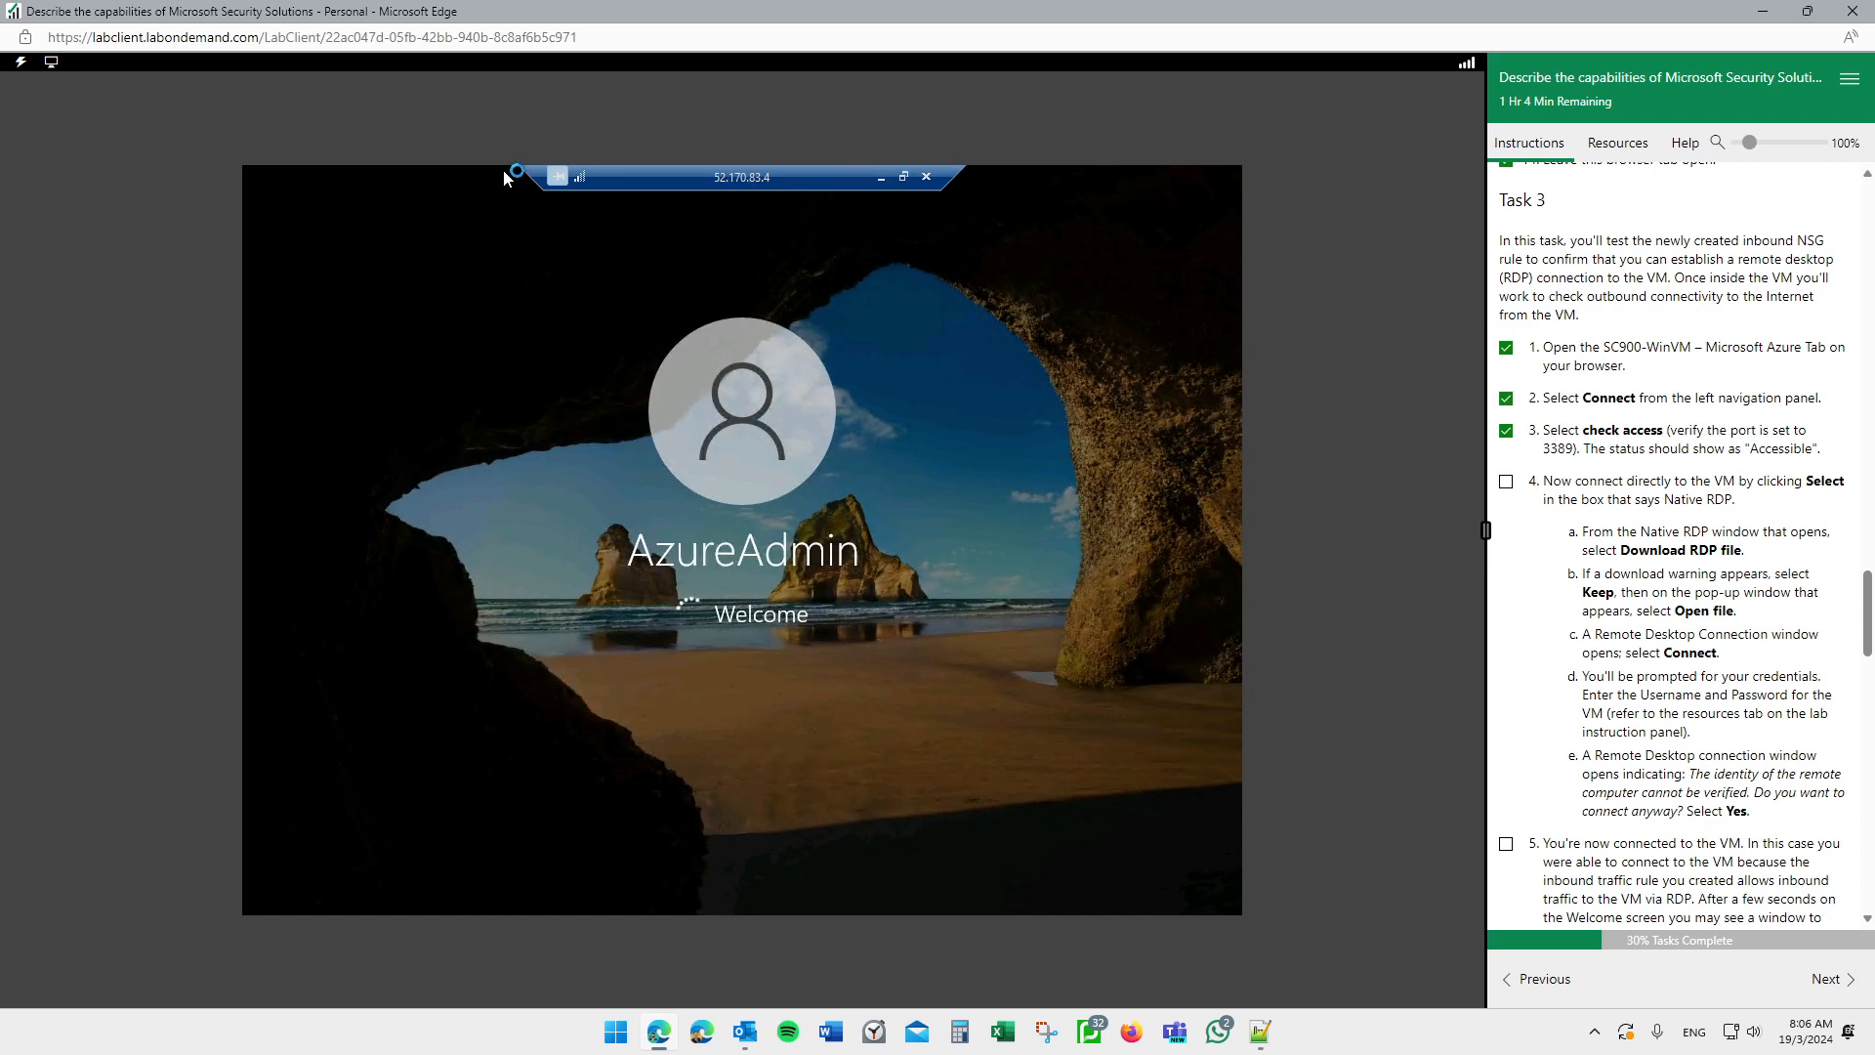
pyautogui.moveTo(509, 166)
pyautogui.mouseDown()
pyautogui.moveTo(677, 238)
pyautogui.moveTo(996, 139)
pyautogui.mouseUp()
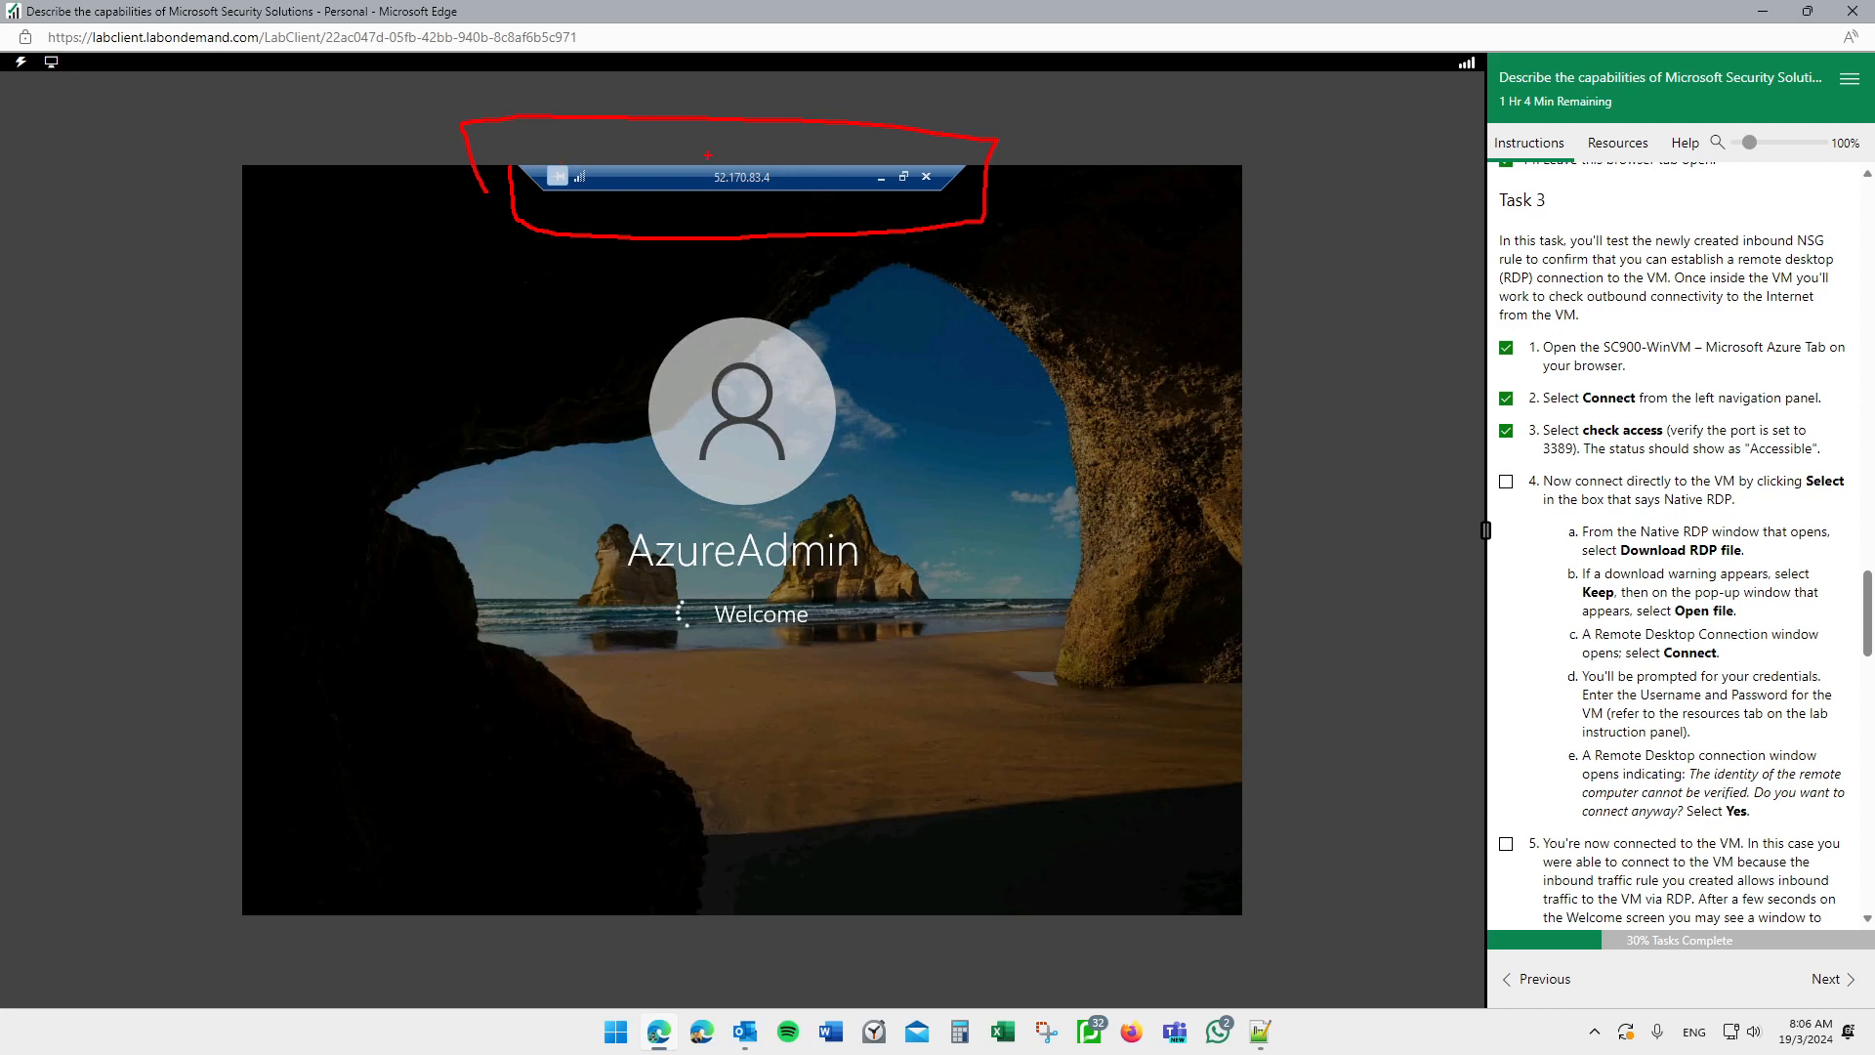
pyautogui.moveTo(545, 311); pyautogui.dragTo(771, 181)
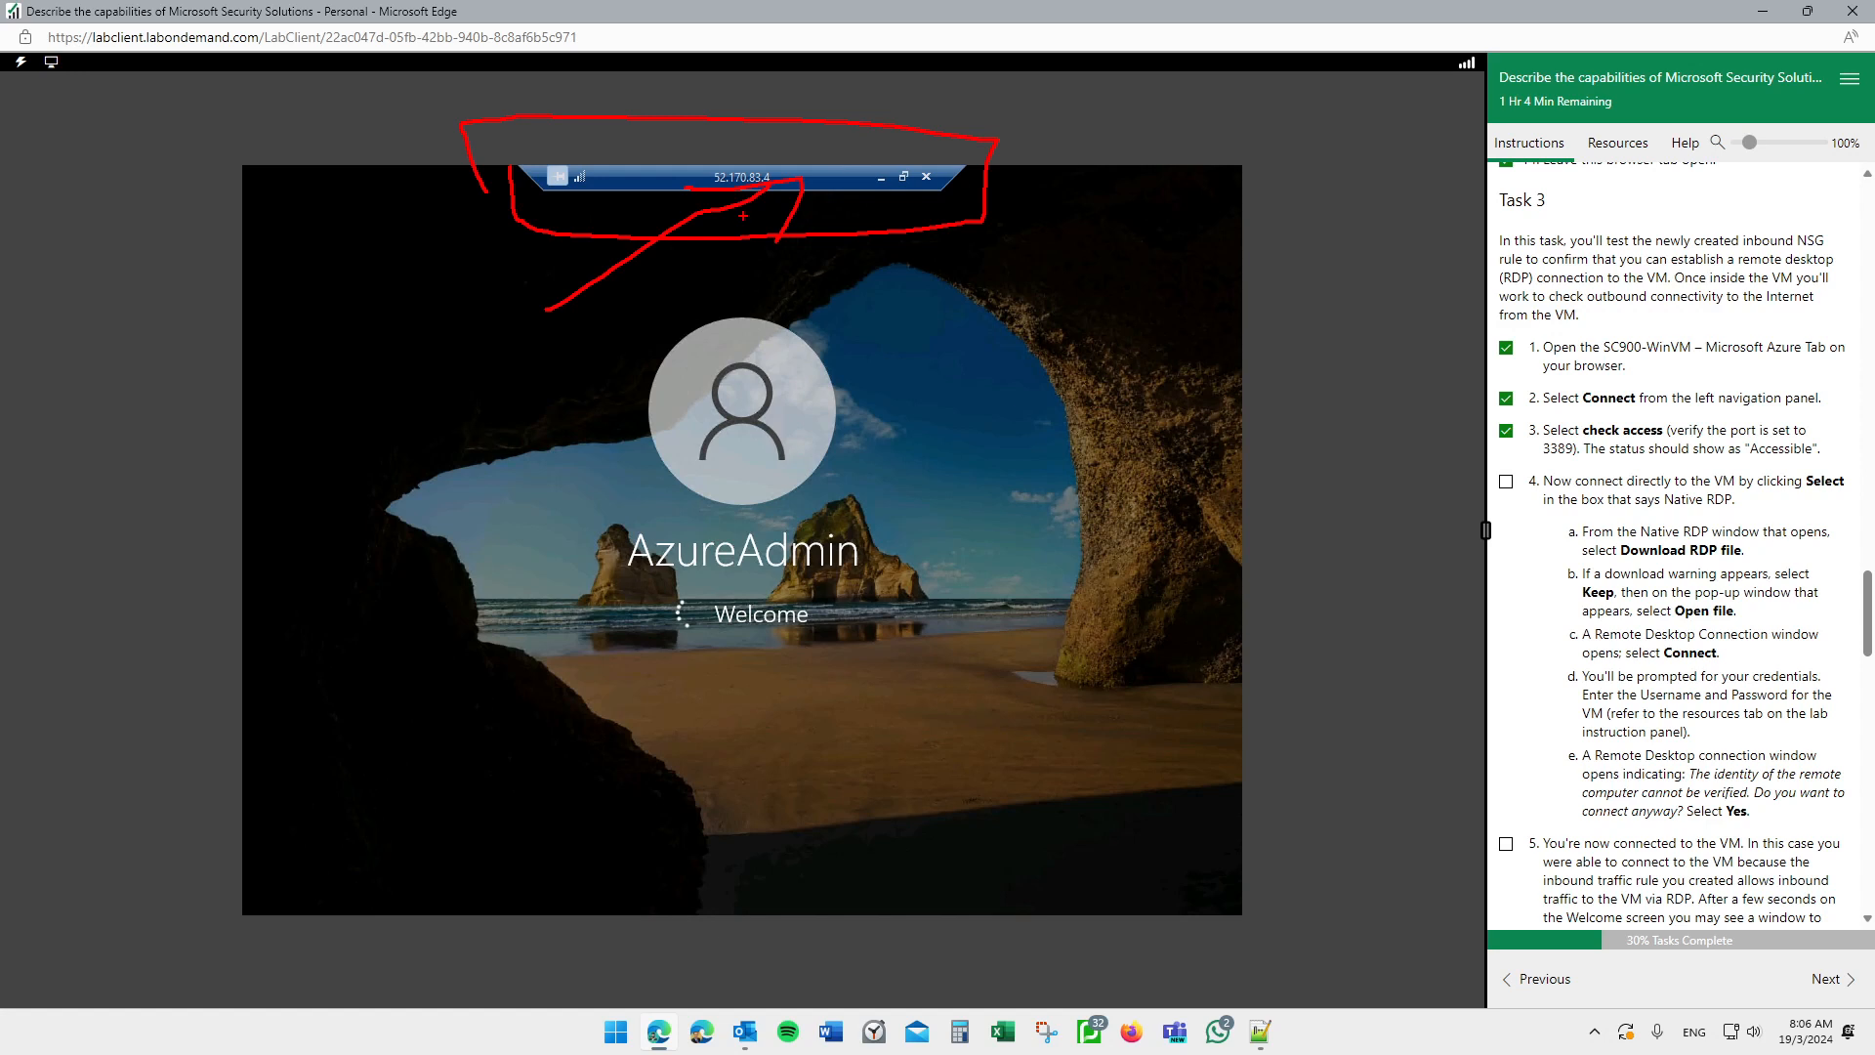
# Step: Check off Task 3 instruction 4 and accept the default device privacy settings in the remote VM
pyautogui.press('Escape')
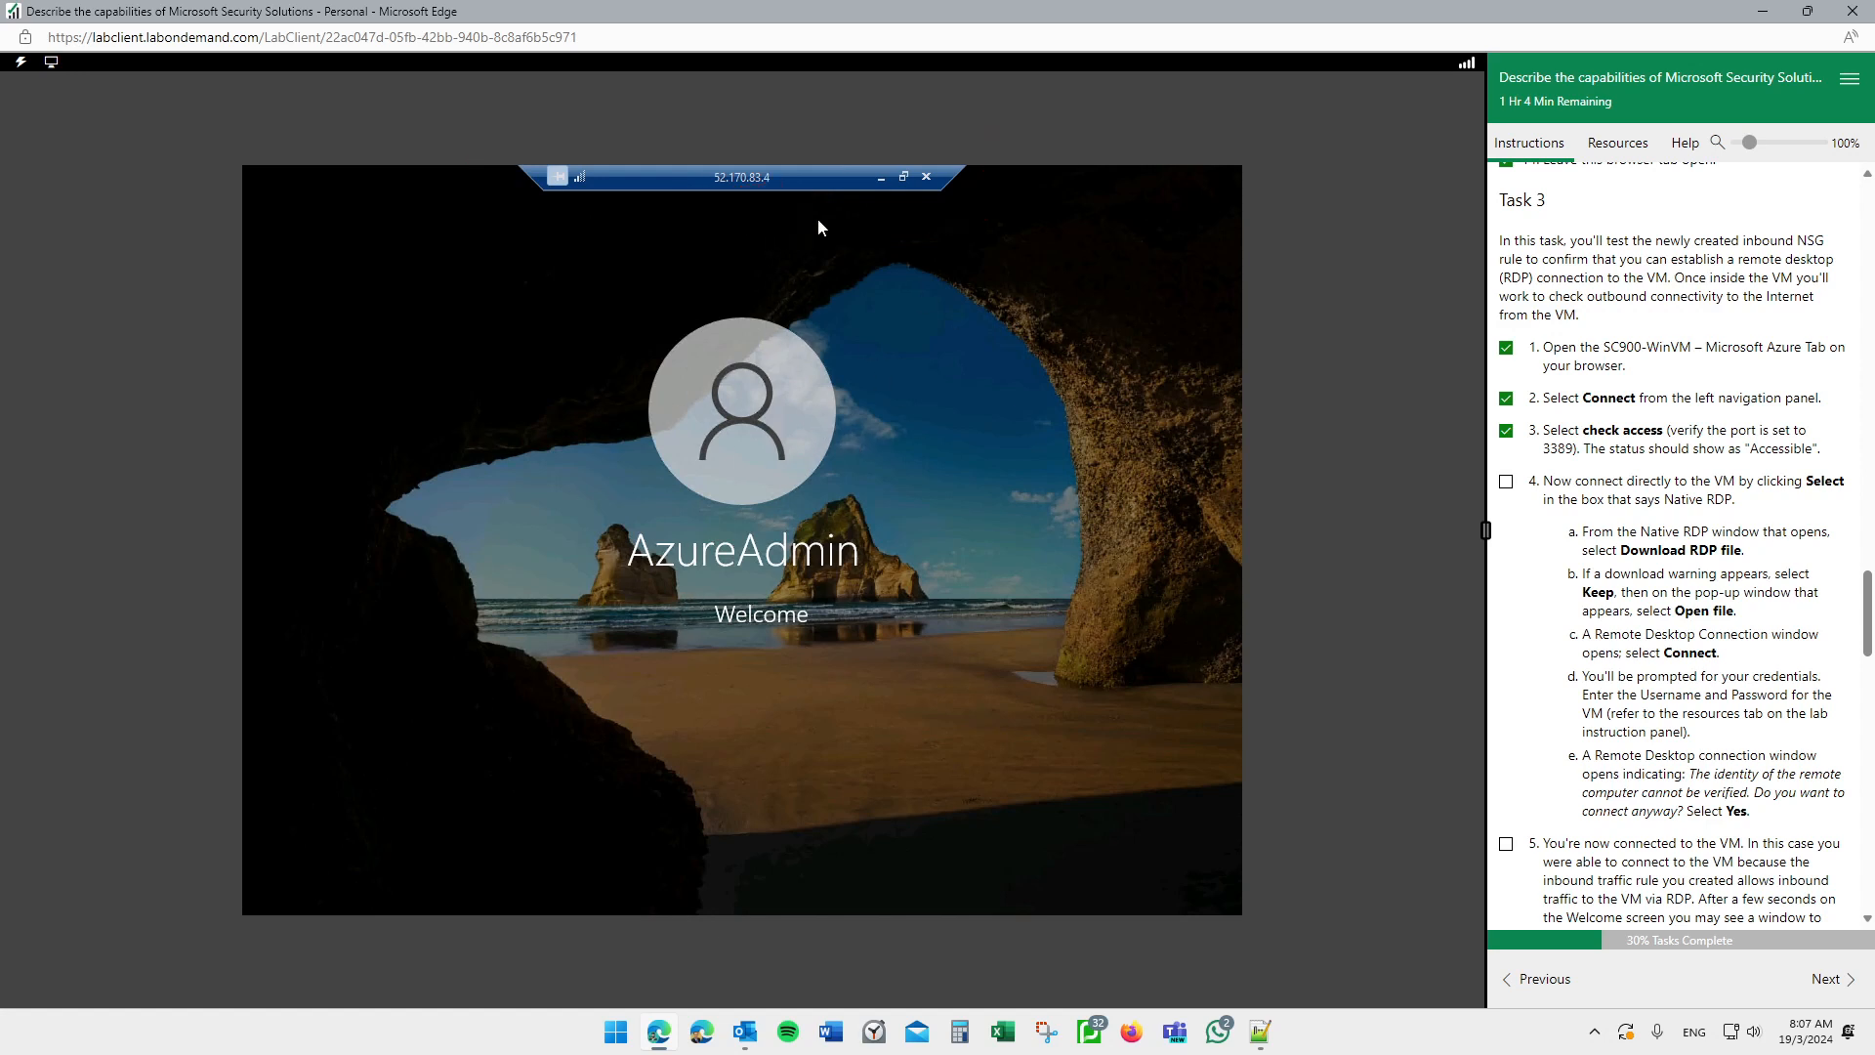
pyautogui.click(1509, 481)
pyautogui.scroll(-1, 1592, 590)
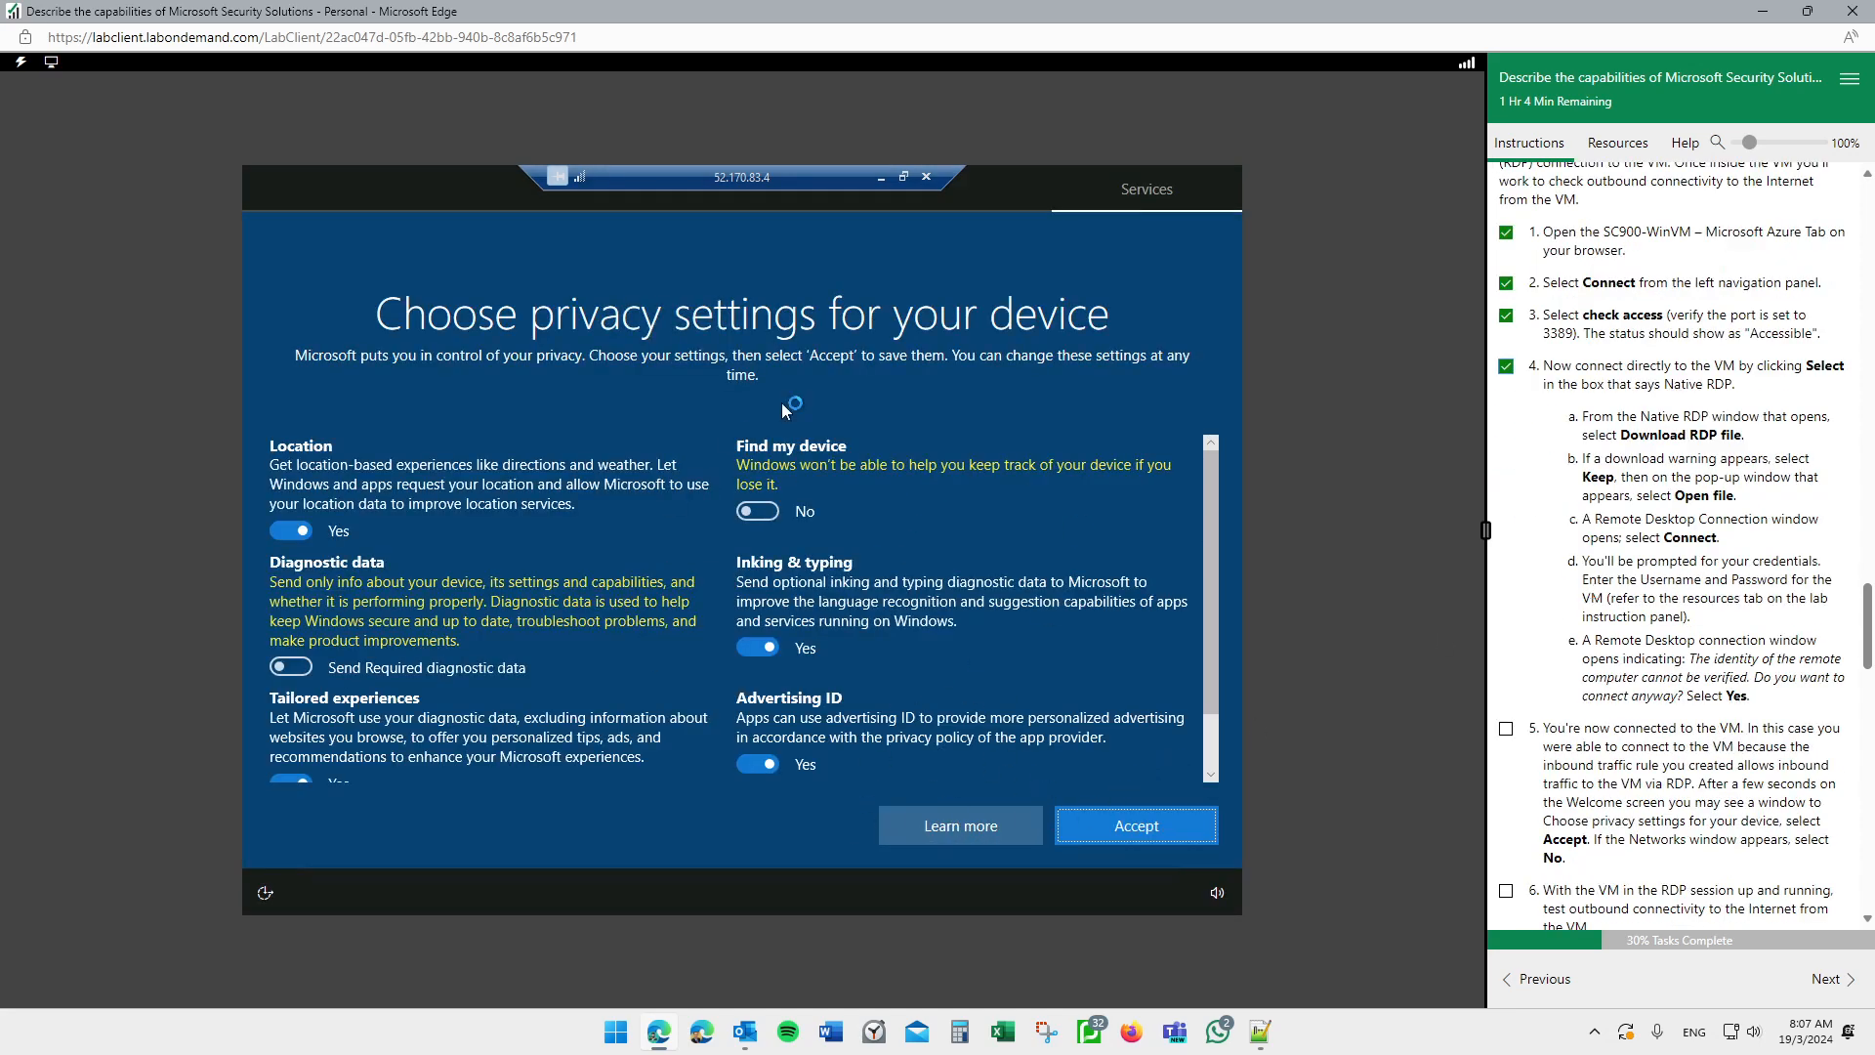
pyautogui.click(1108, 830)
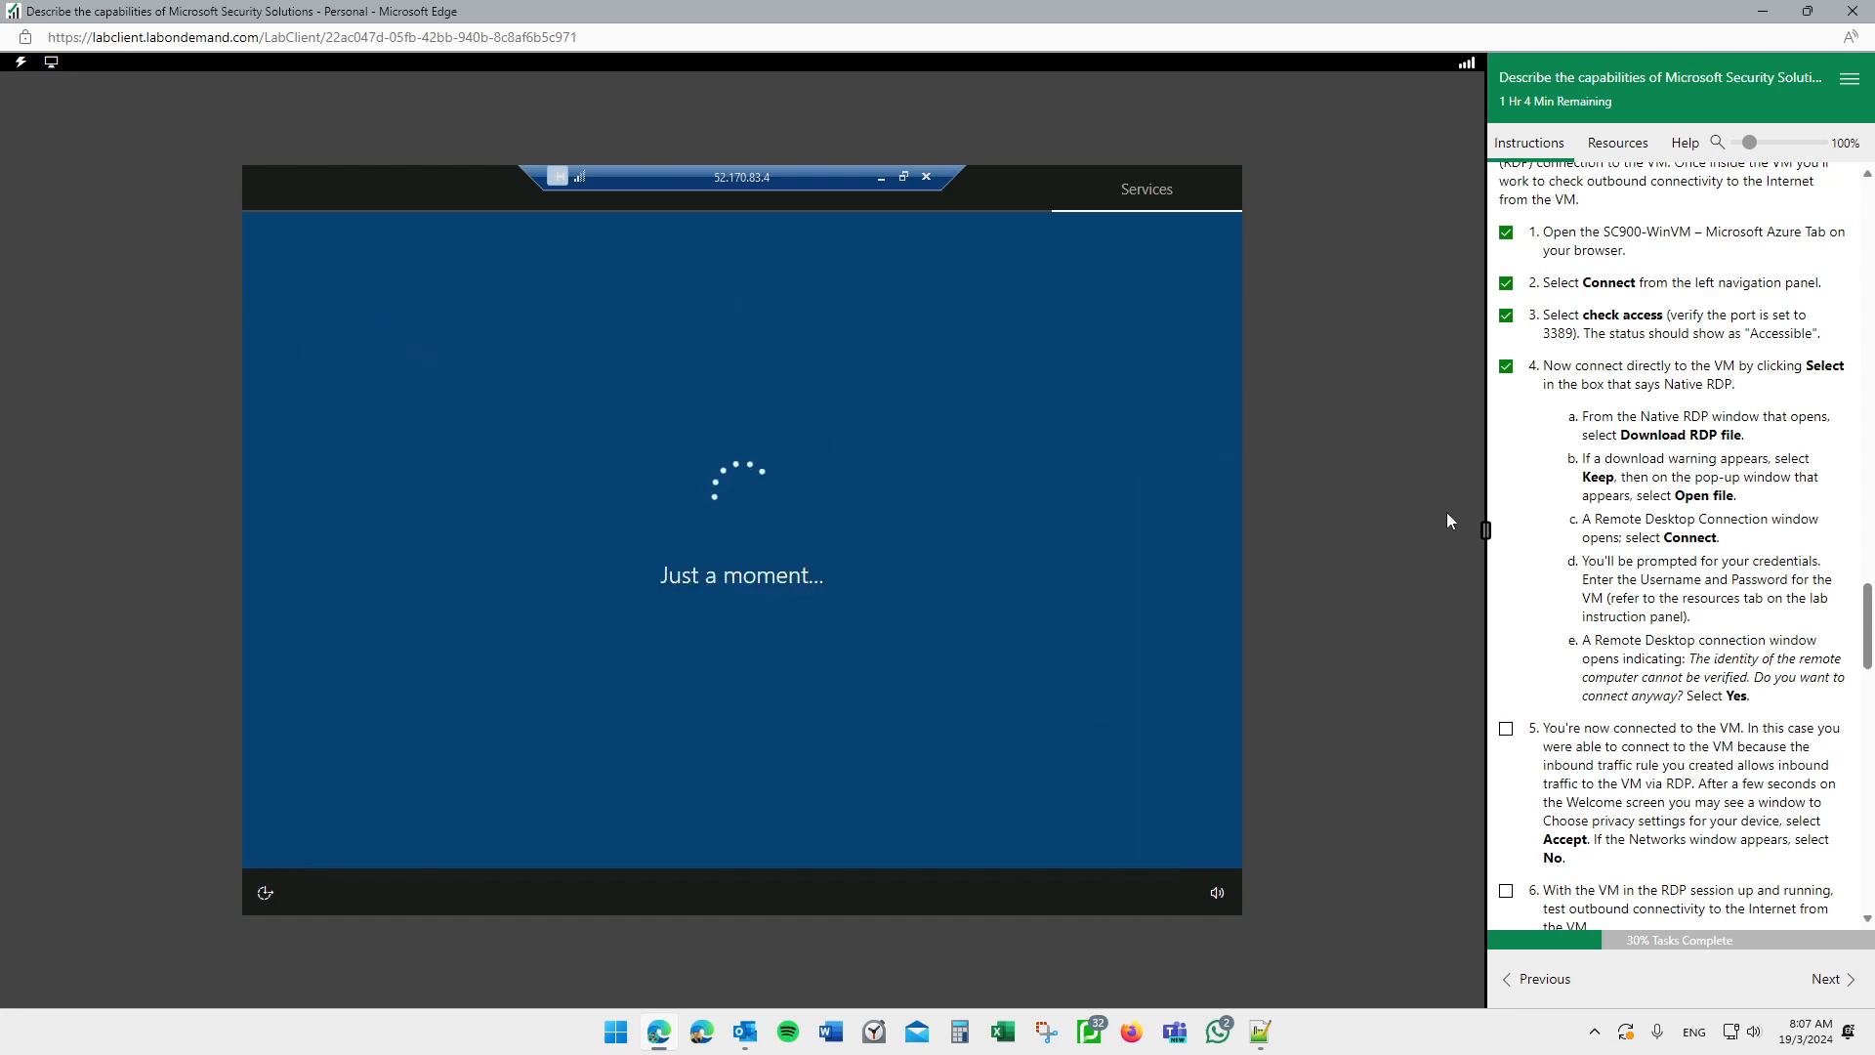
pyautogui.scroll(-2, 1546, 510)
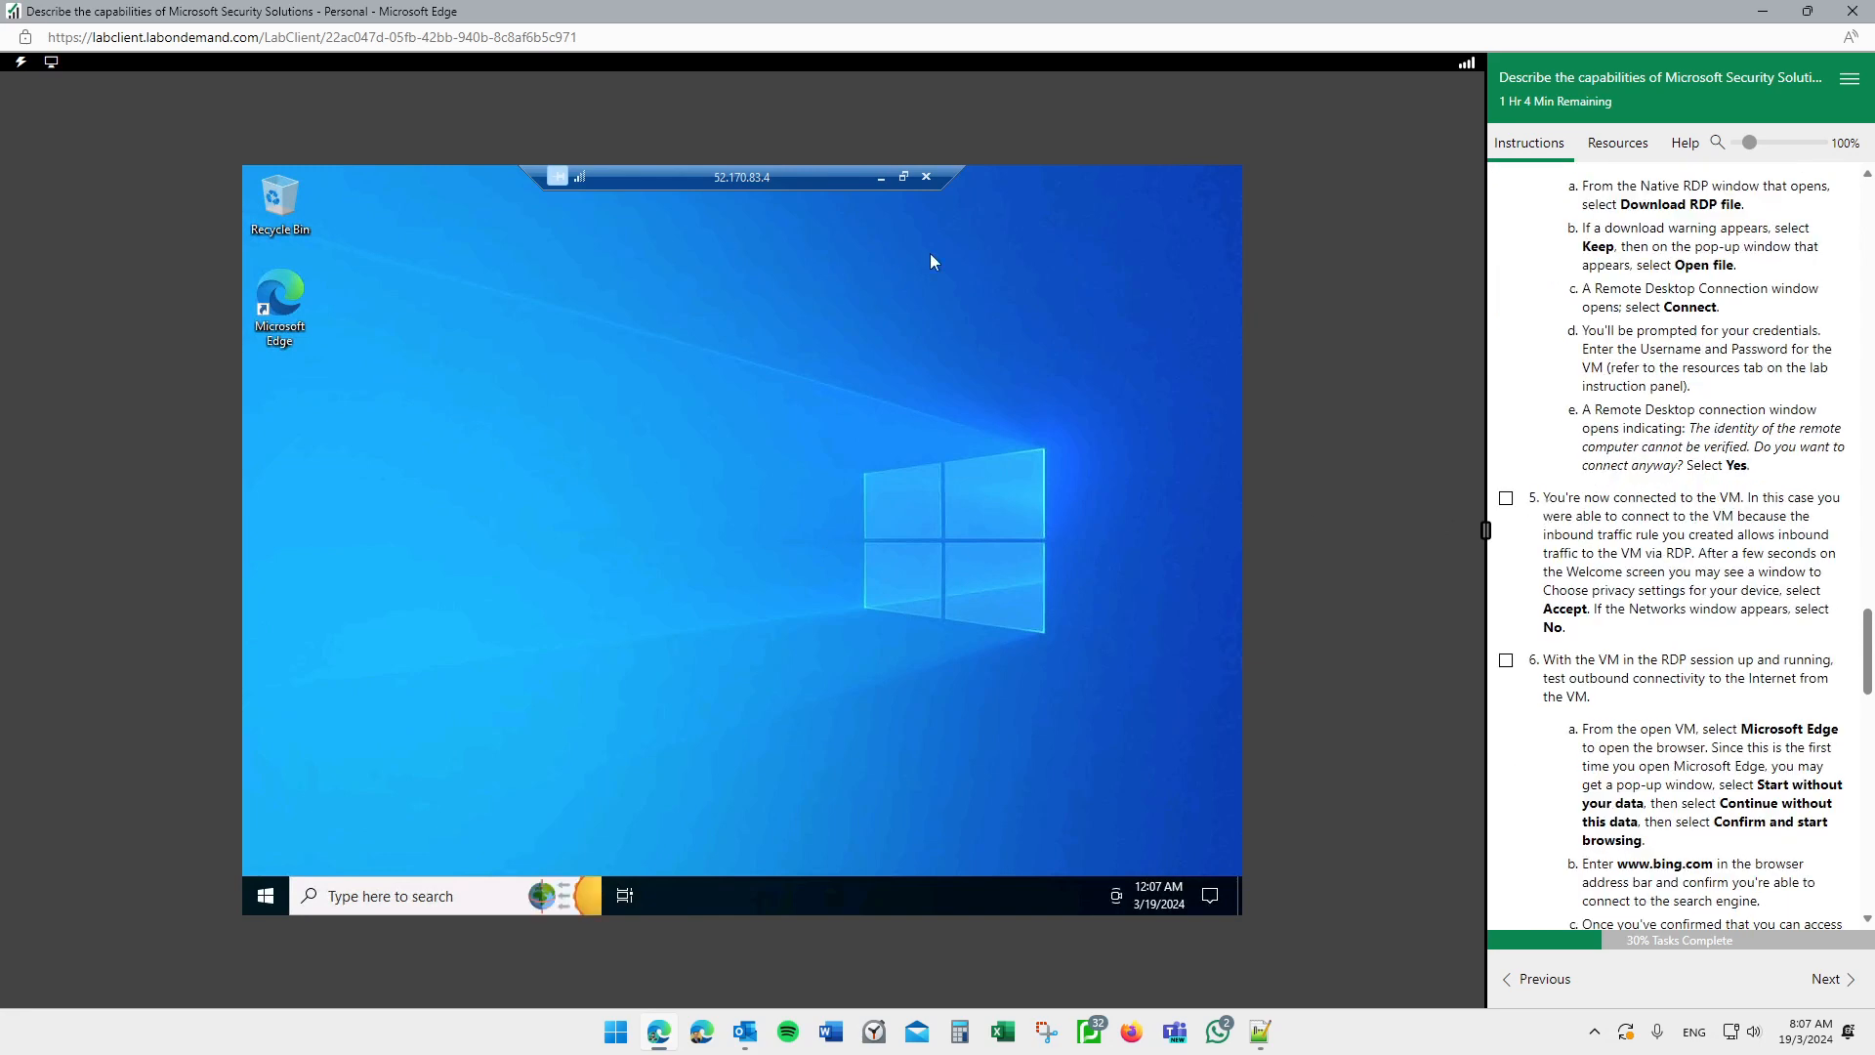
# Step: Take the SC900-WinVM remote session out of full screen, reposition its window, and return it to full screen
pyautogui.doubleClick(789, 178)
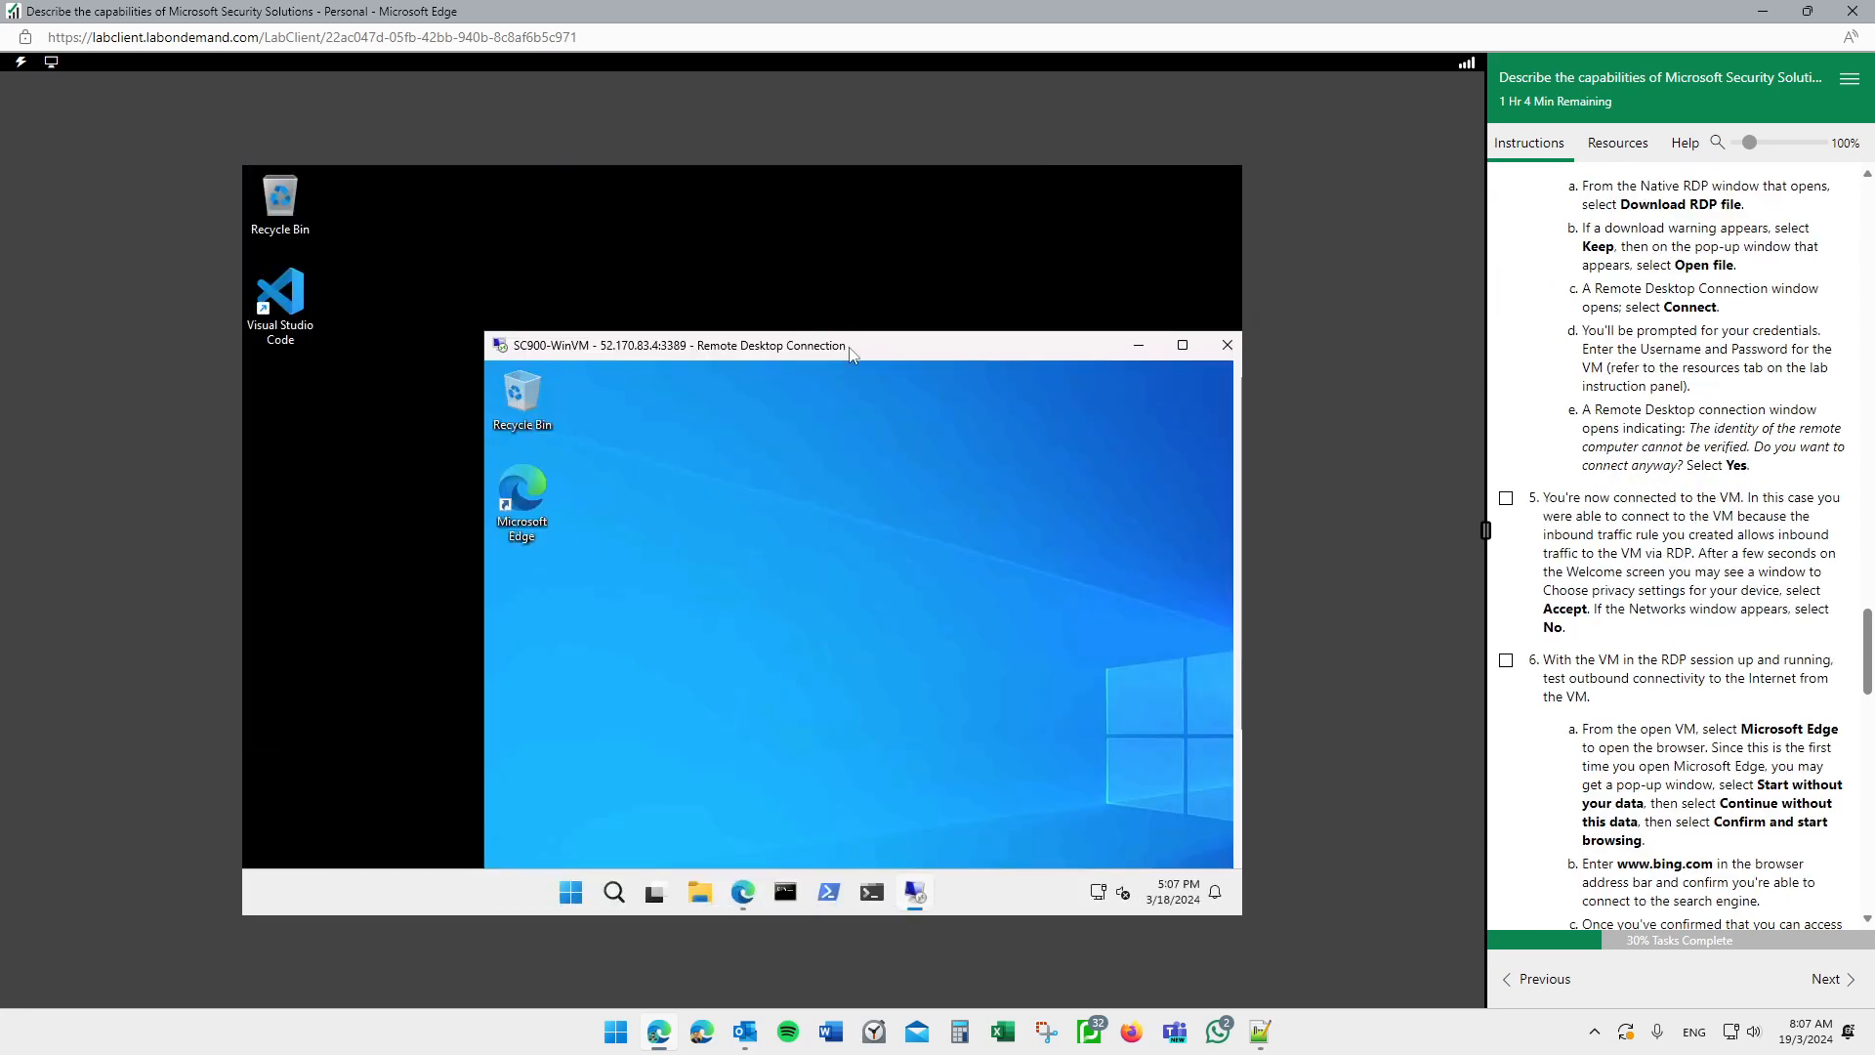
pyautogui.moveTo(850, 354); pyautogui.dragTo(846, 262)
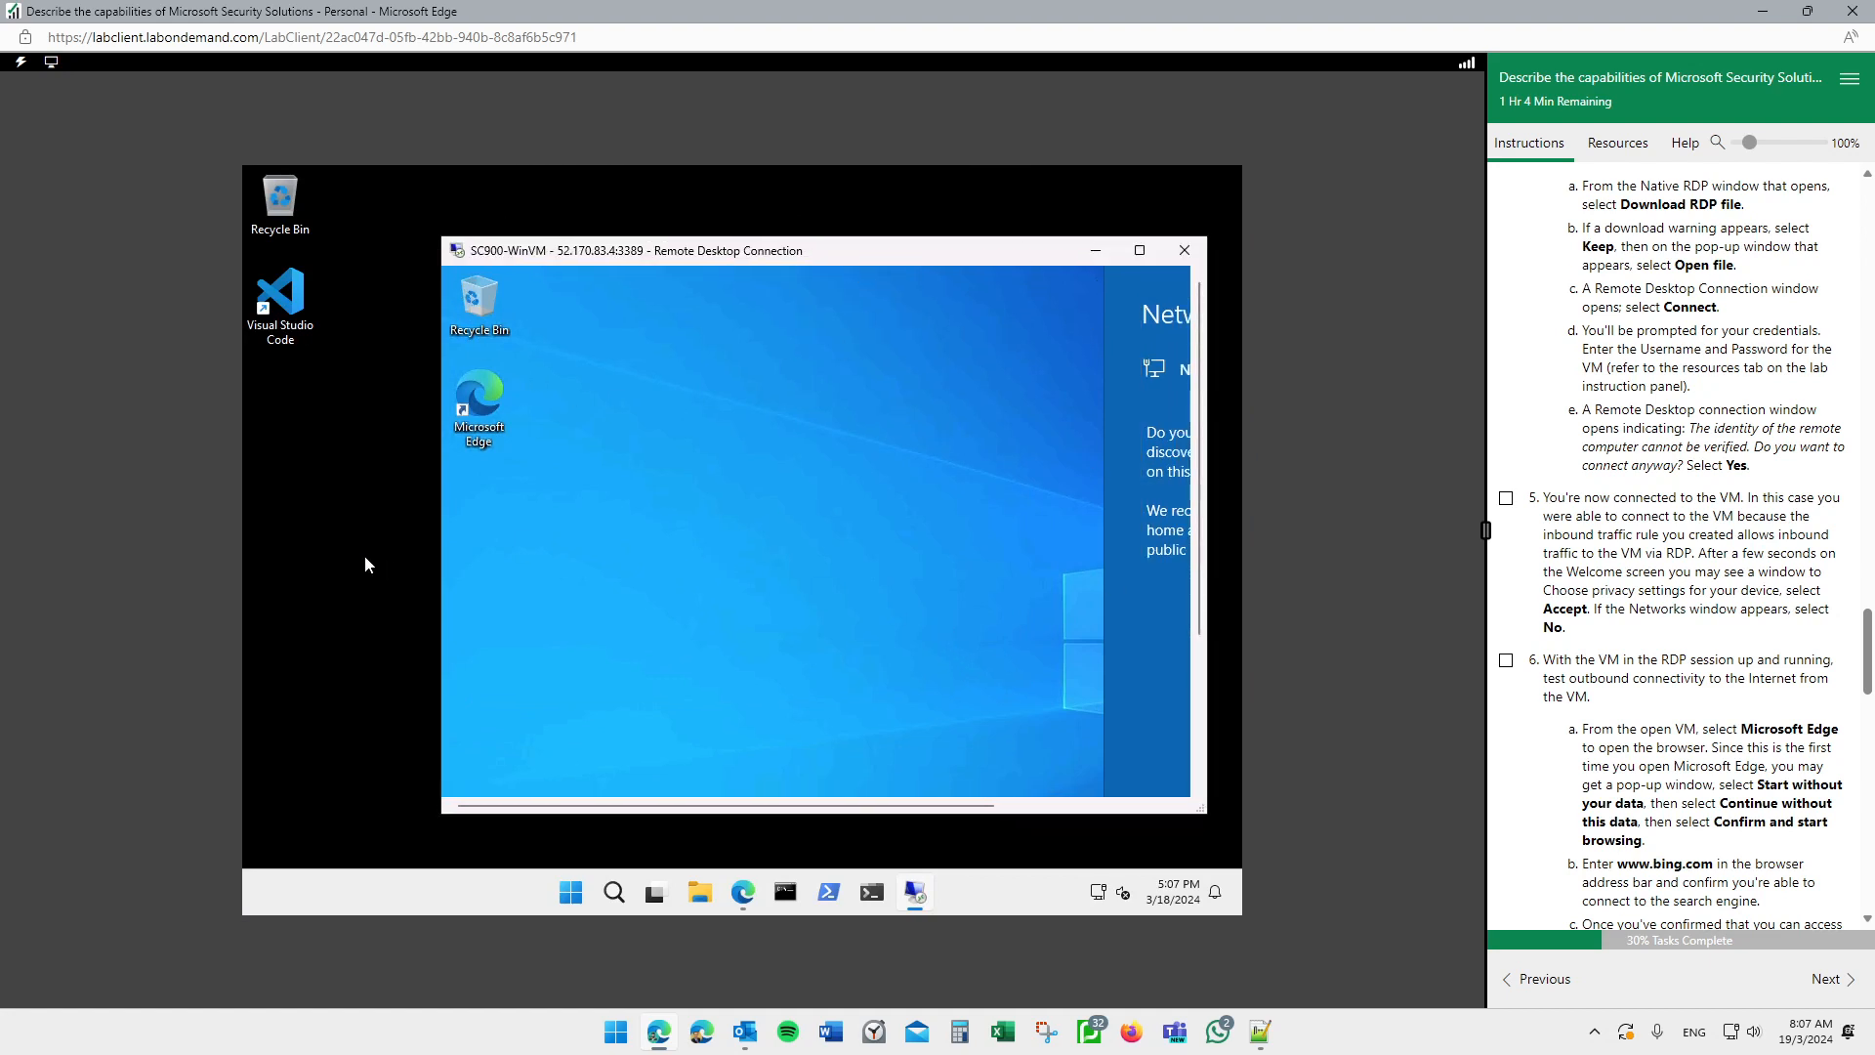
pyautogui.click(285, 513)
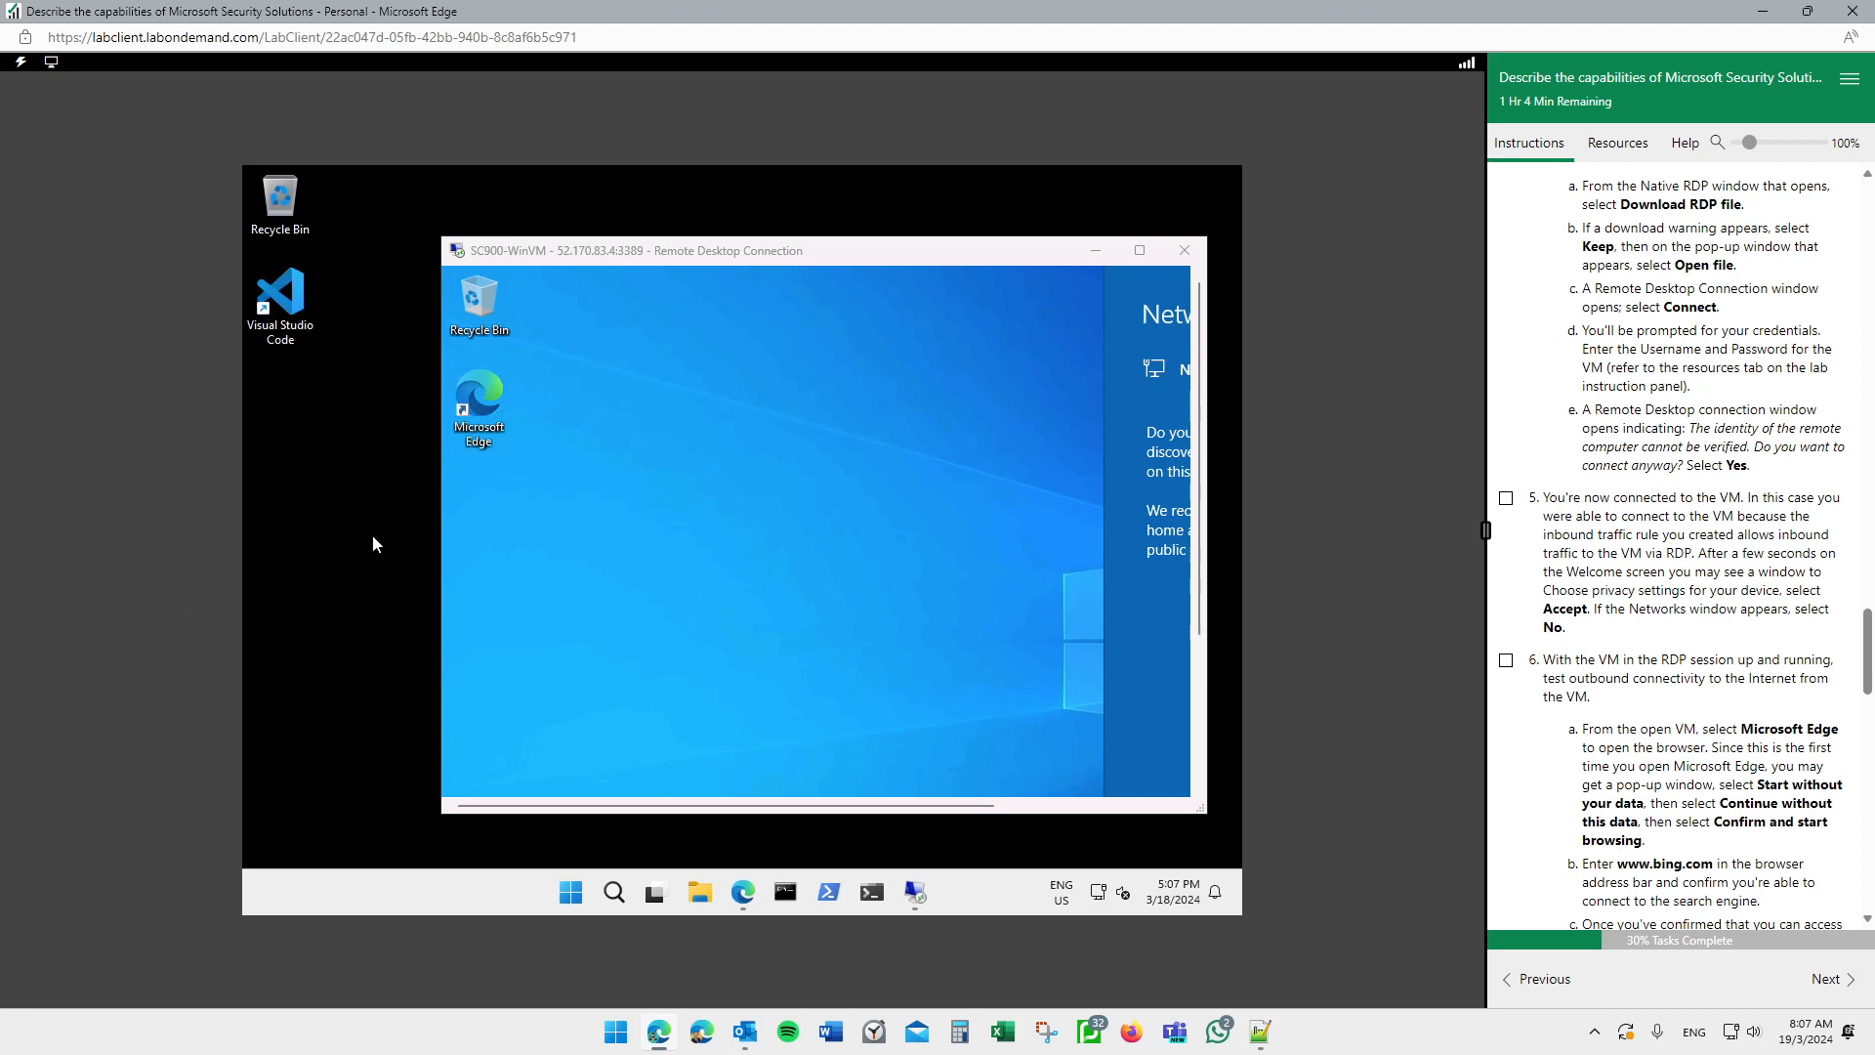
pyautogui.click(1139, 250)
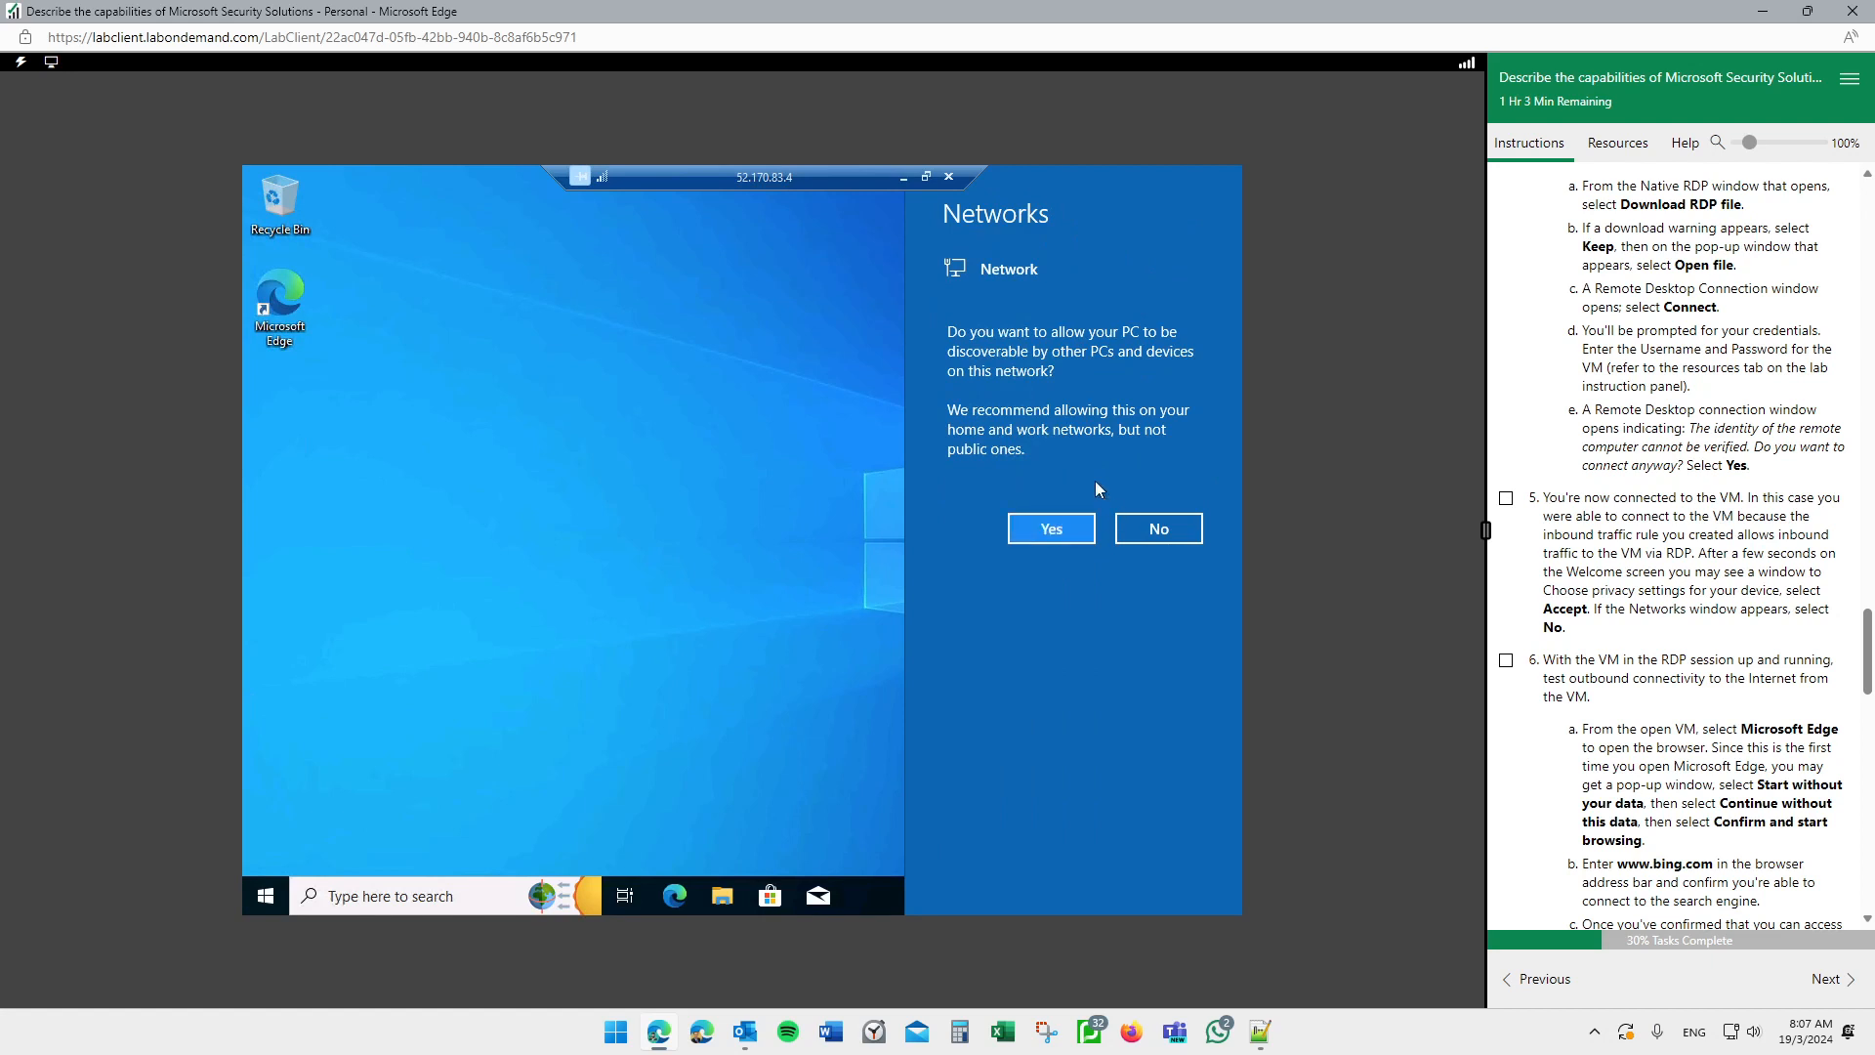
# Step: Allow the VM to be discoverable on the network and check off Task 3 instruction 5
pyautogui.click(1035, 537)
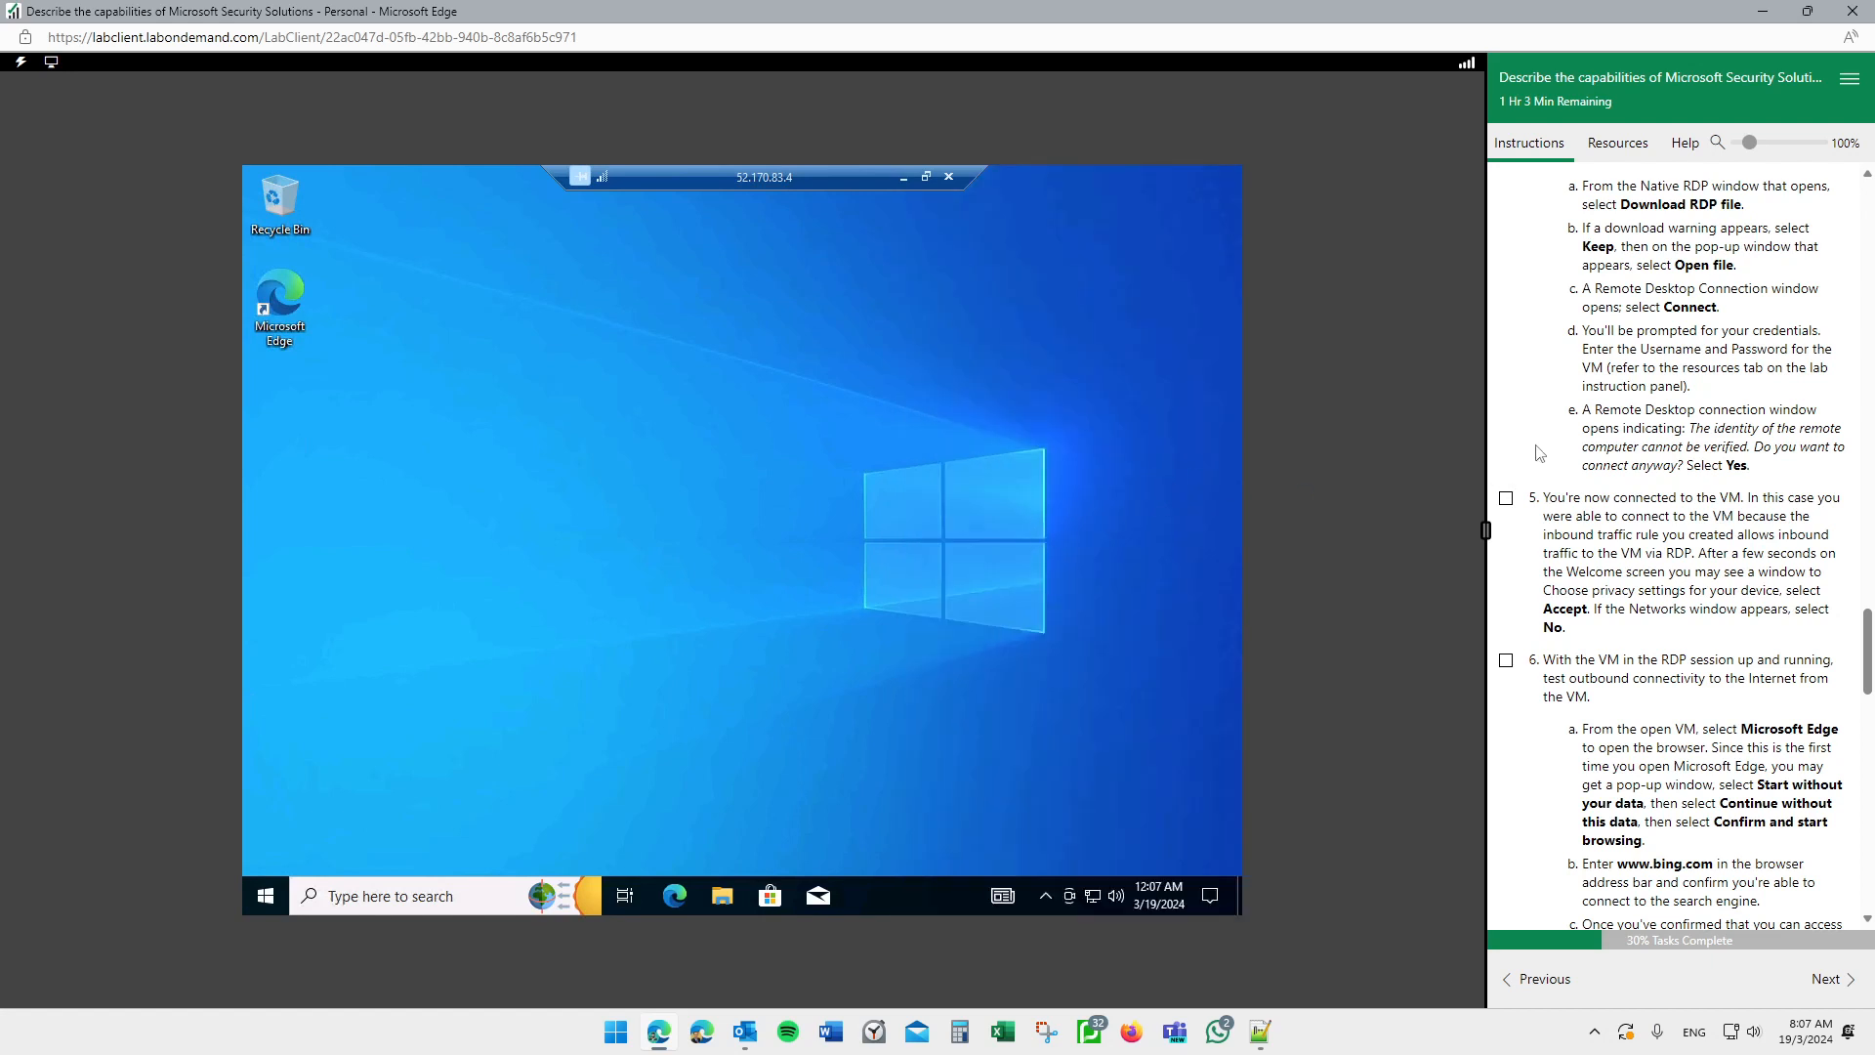
pyautogui.click(1506, 498)
# Step: Open Microsoft Edge in the VM and complete its first-run setup without signing in or importing Google data
pyautogui.click(677, 895)
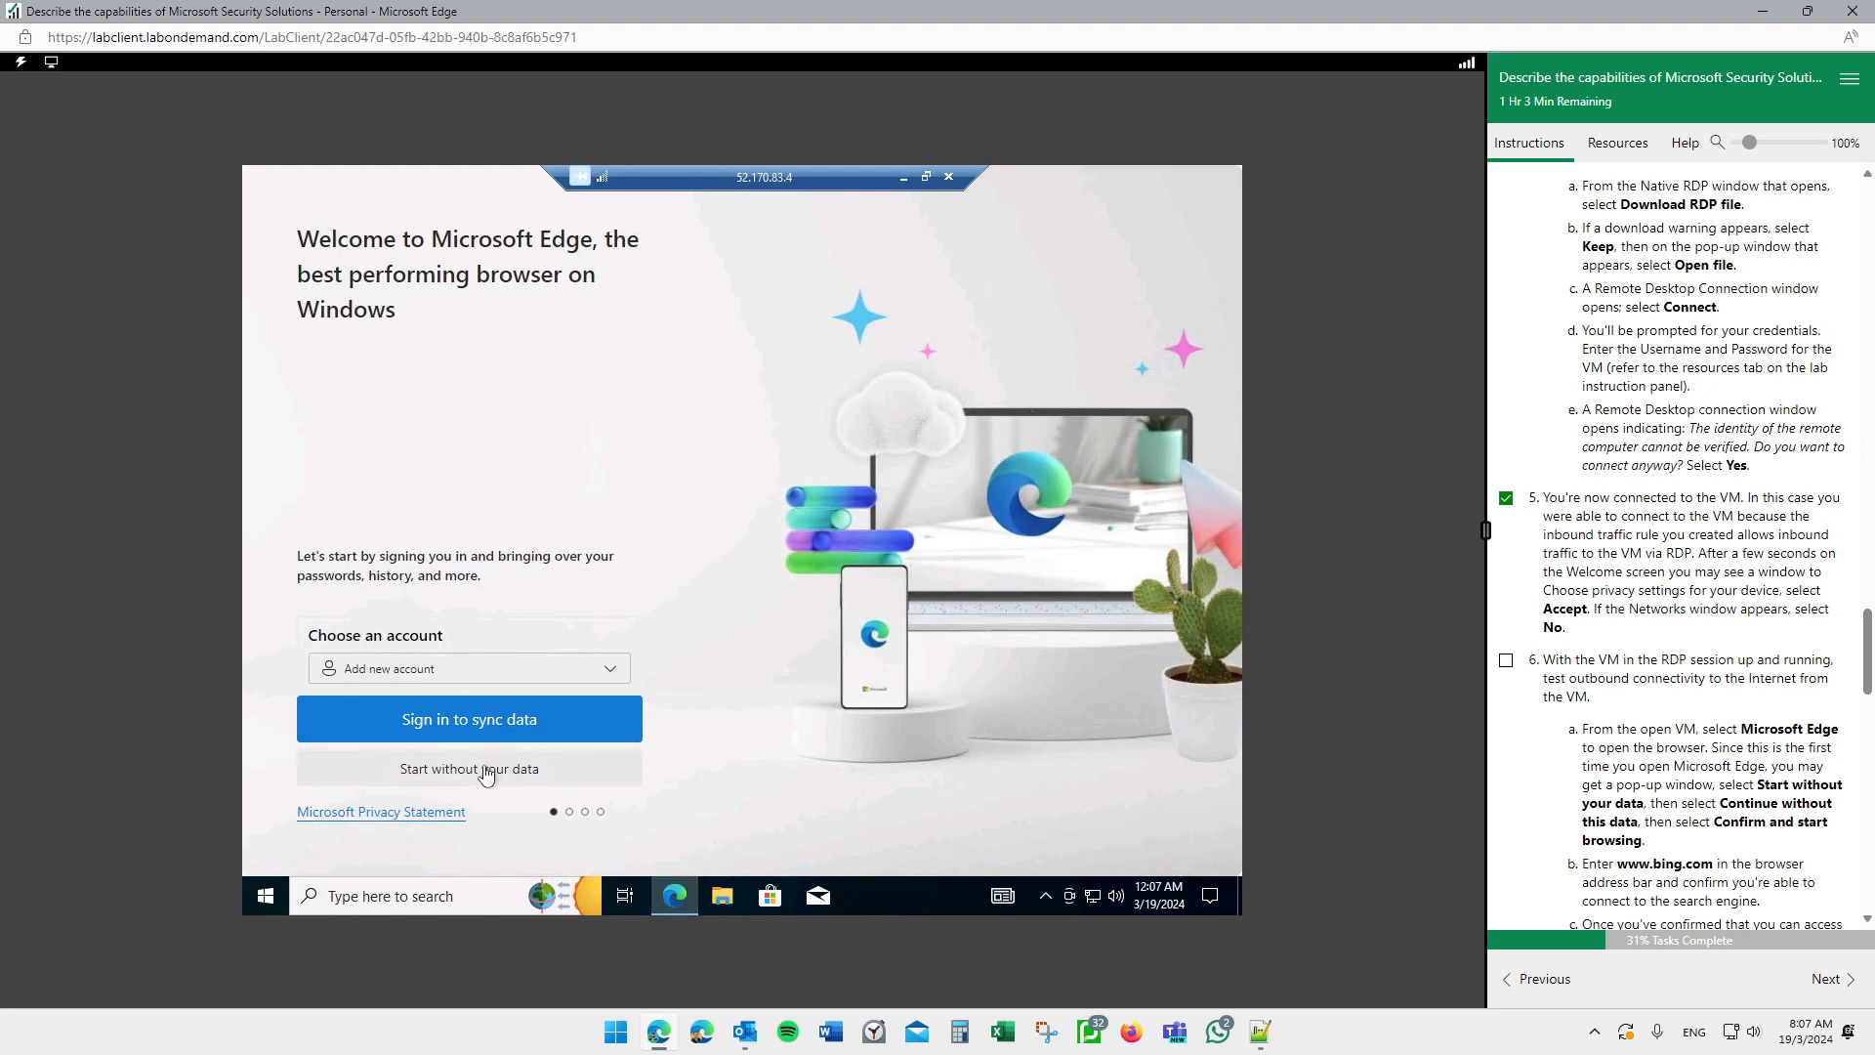
pyautogui.click(473, 781)
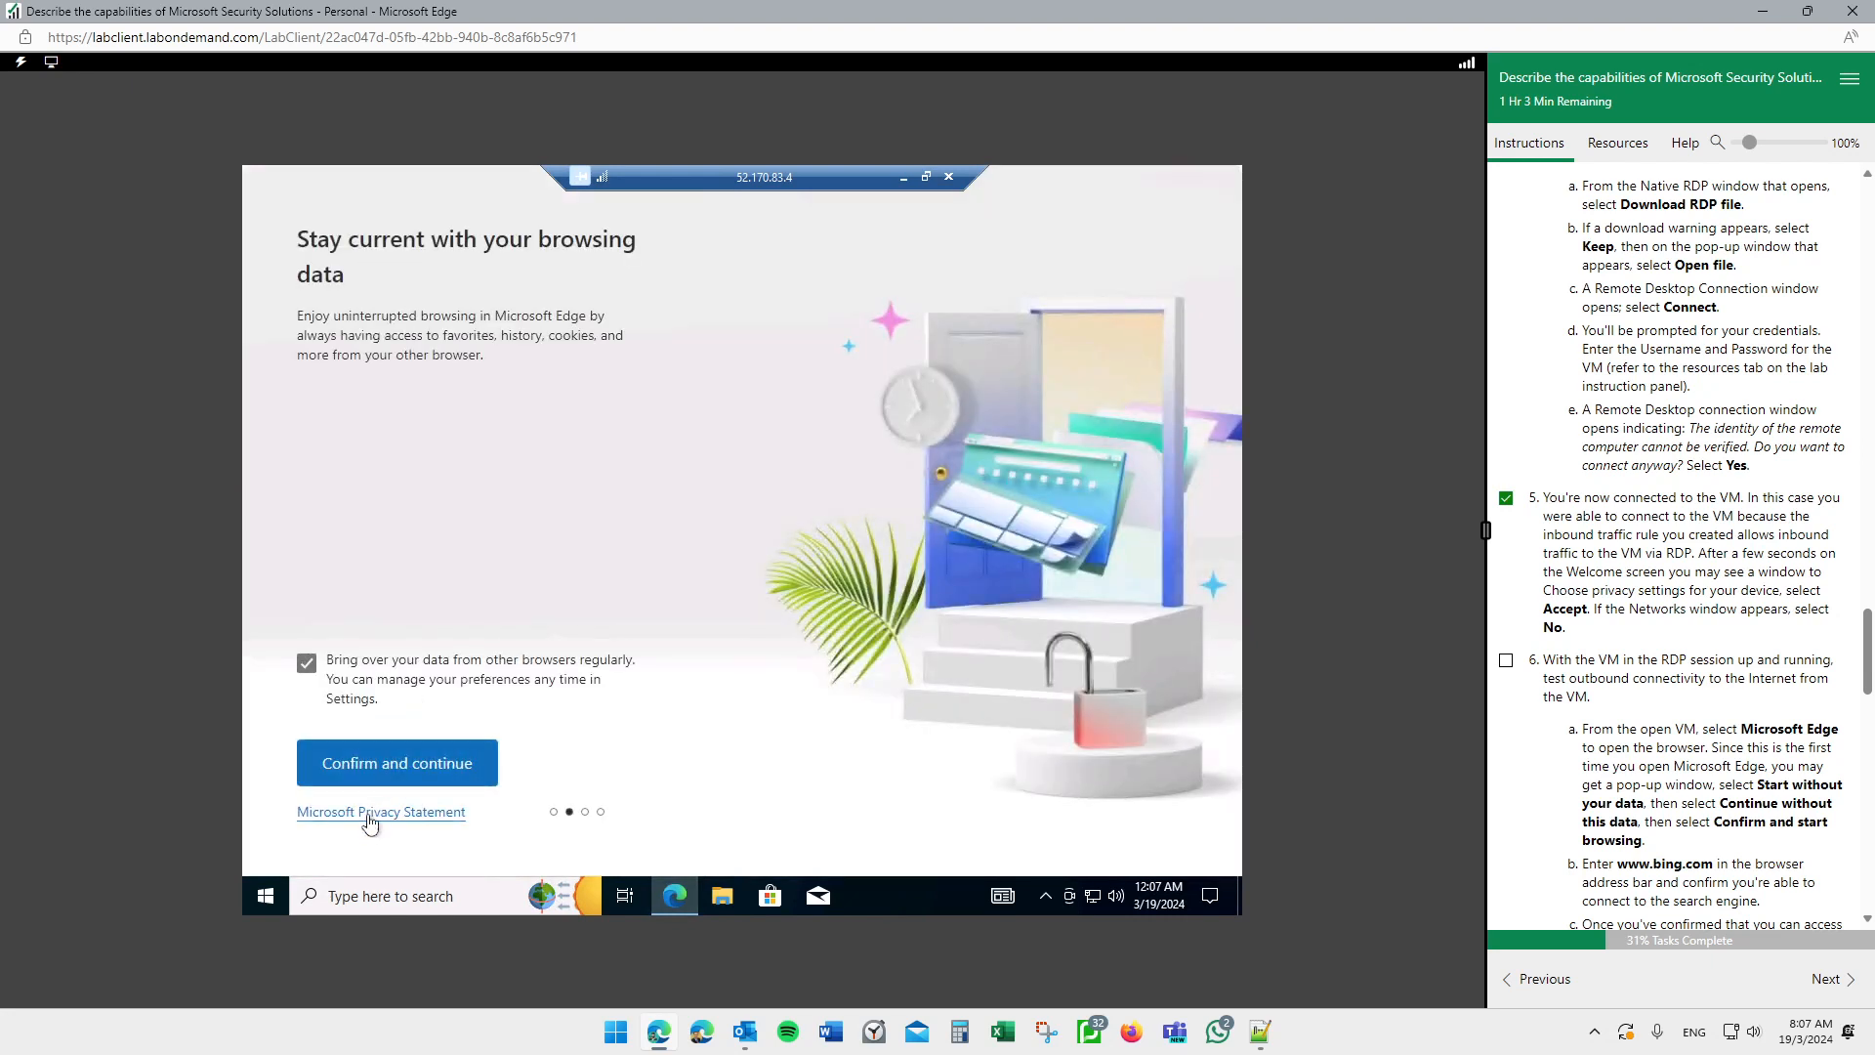
pyautogui.click(437, 770)
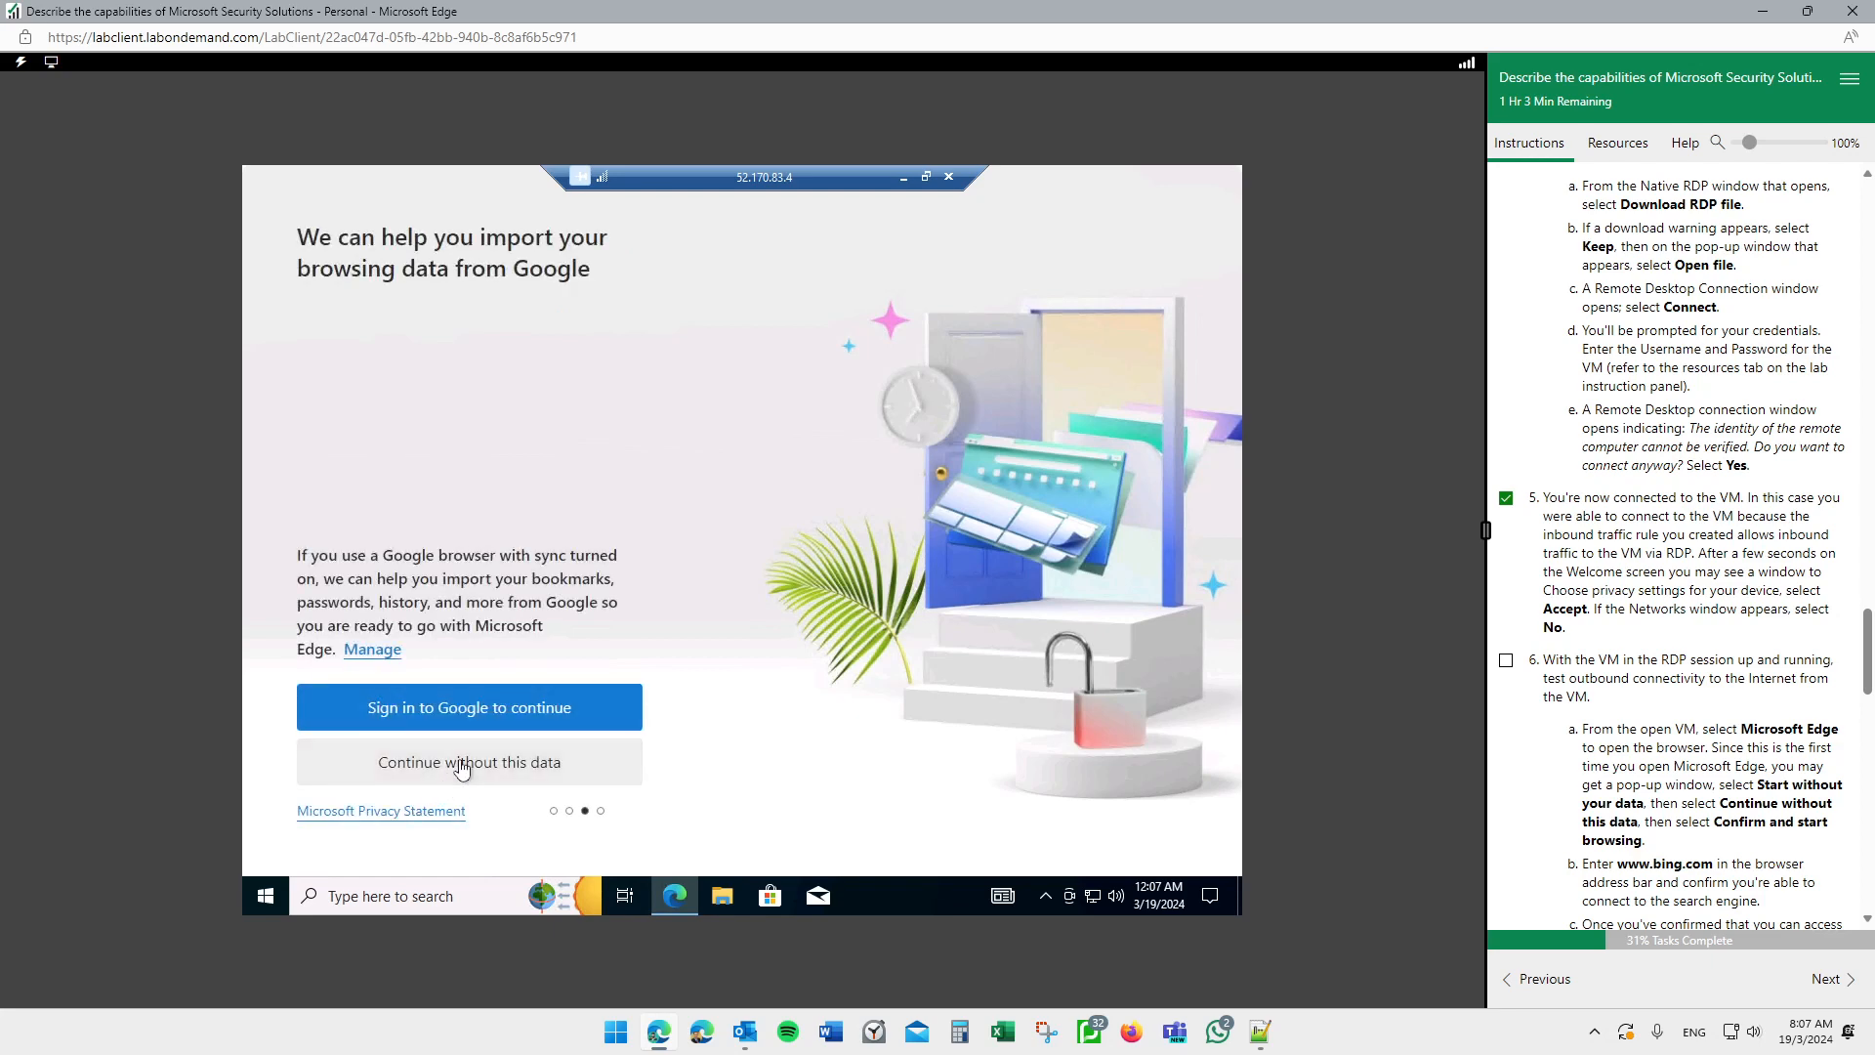
pyautogui.click(461, 770)
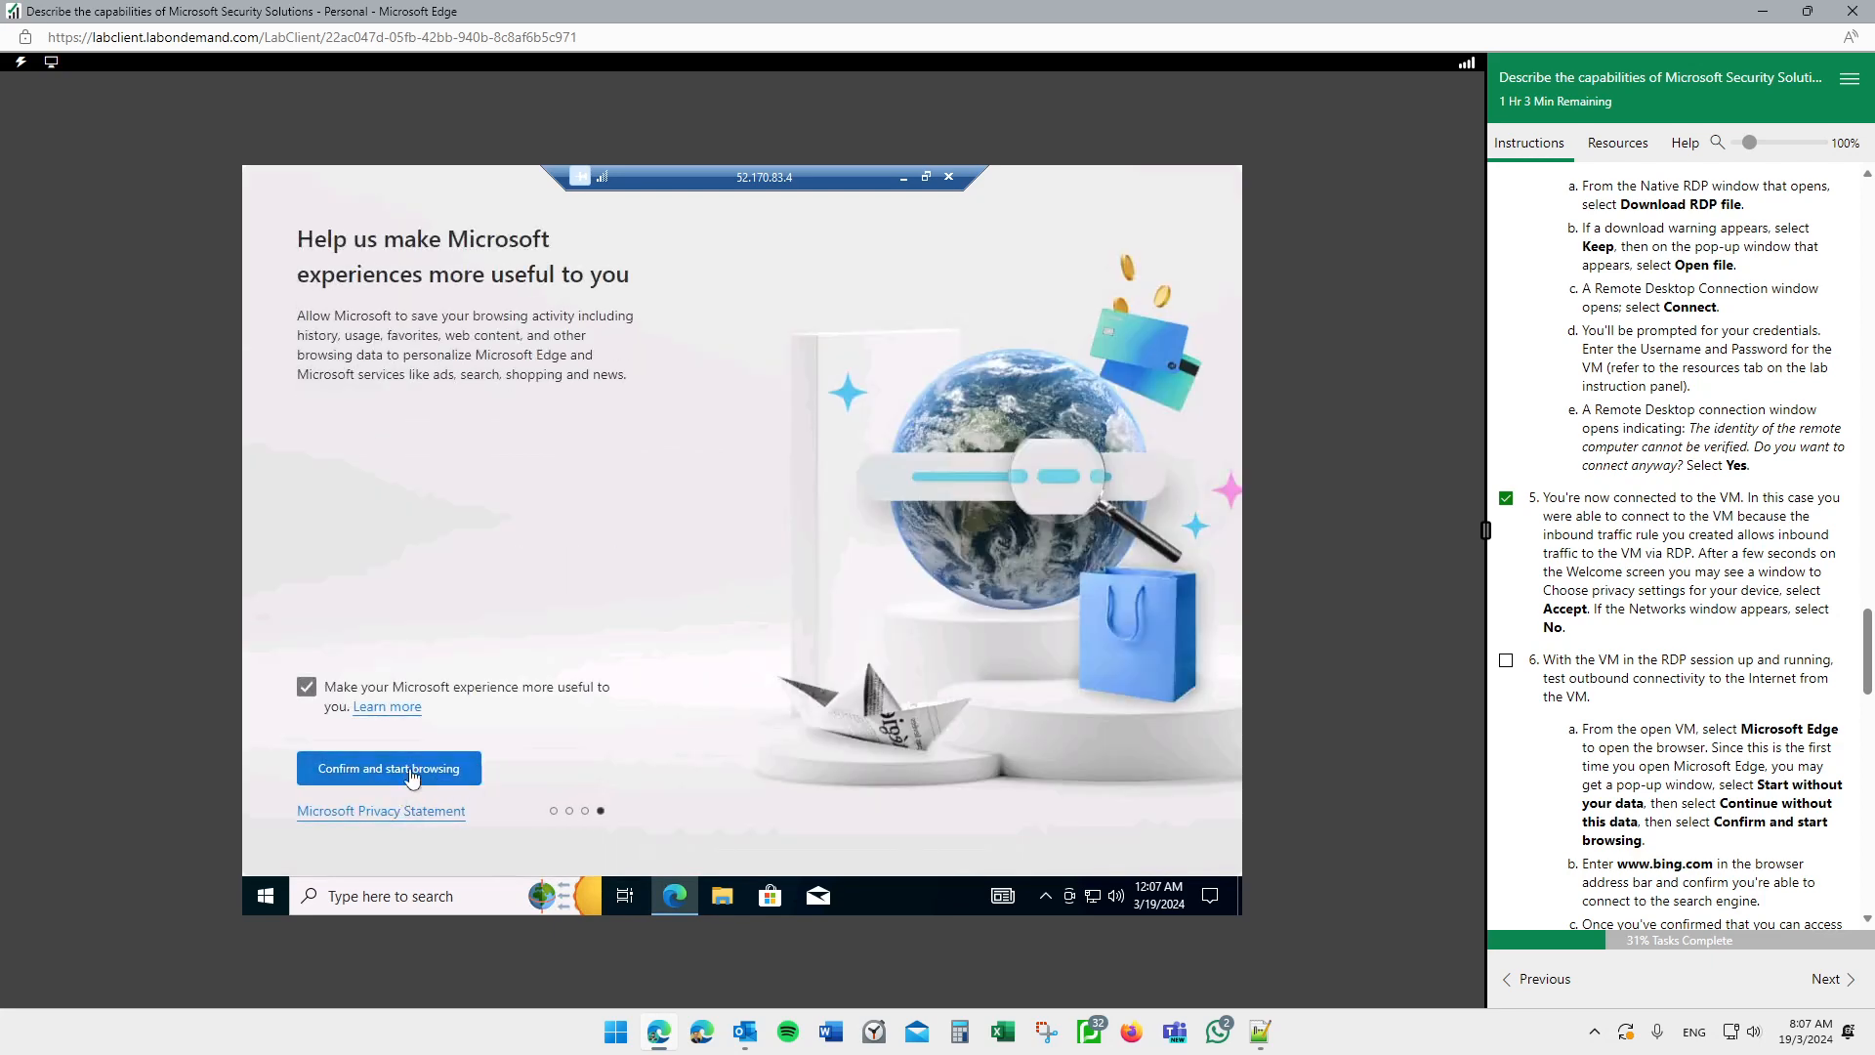
pyautogui.click(415, 769)
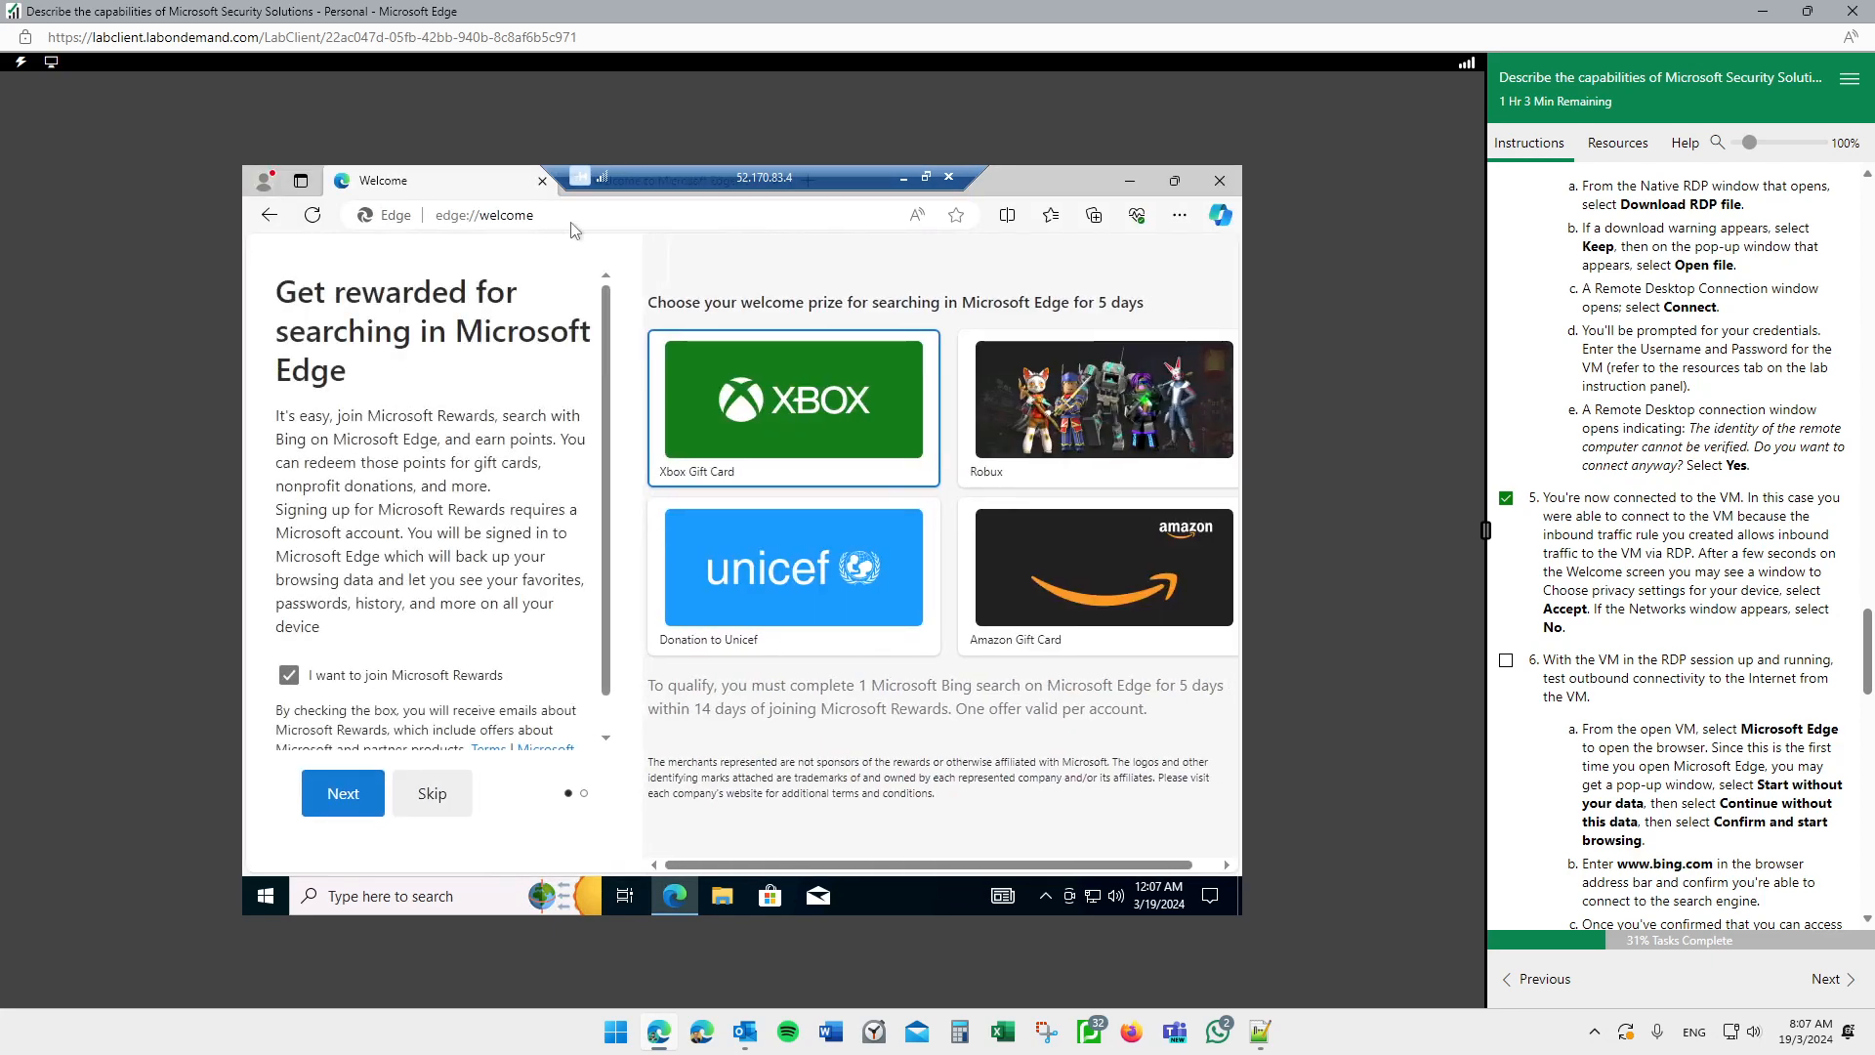
pyautogui.click(575, 218)
pyautogui.write('ww')
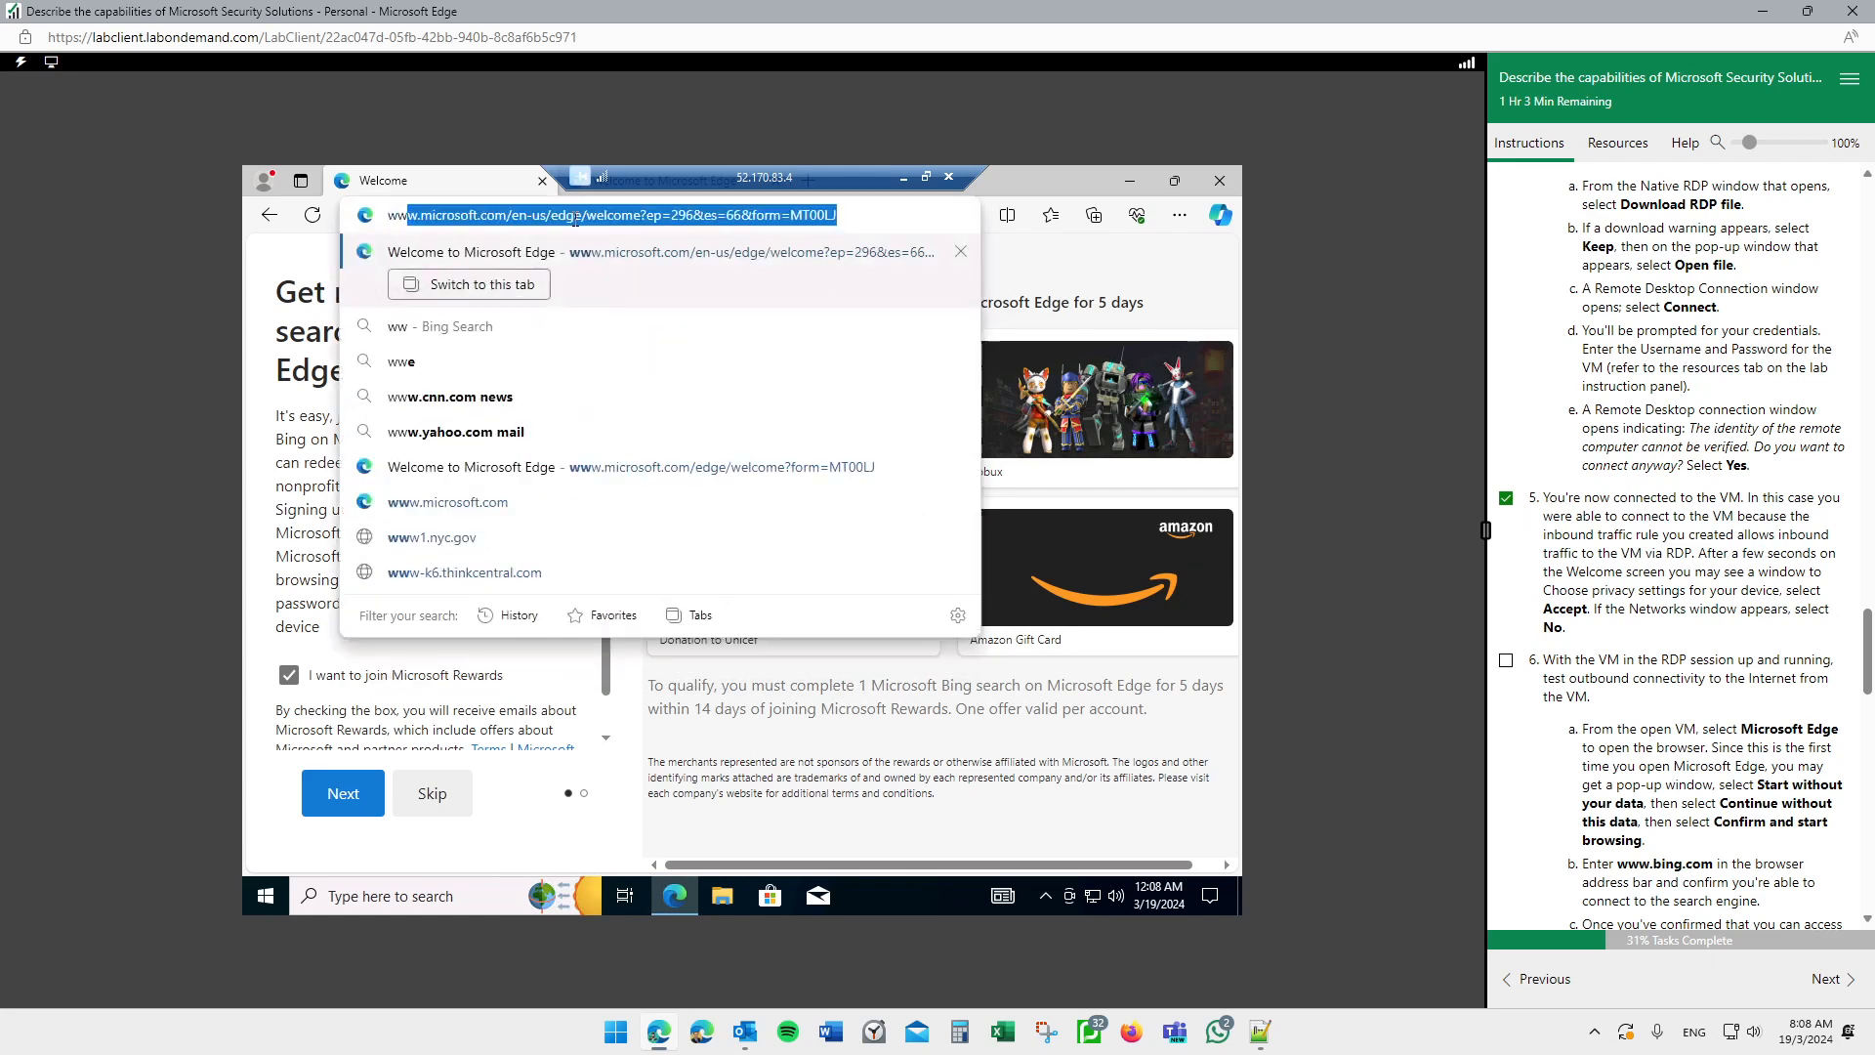
pyautogui.write('w.google.com')
pyautogui.press('Return')
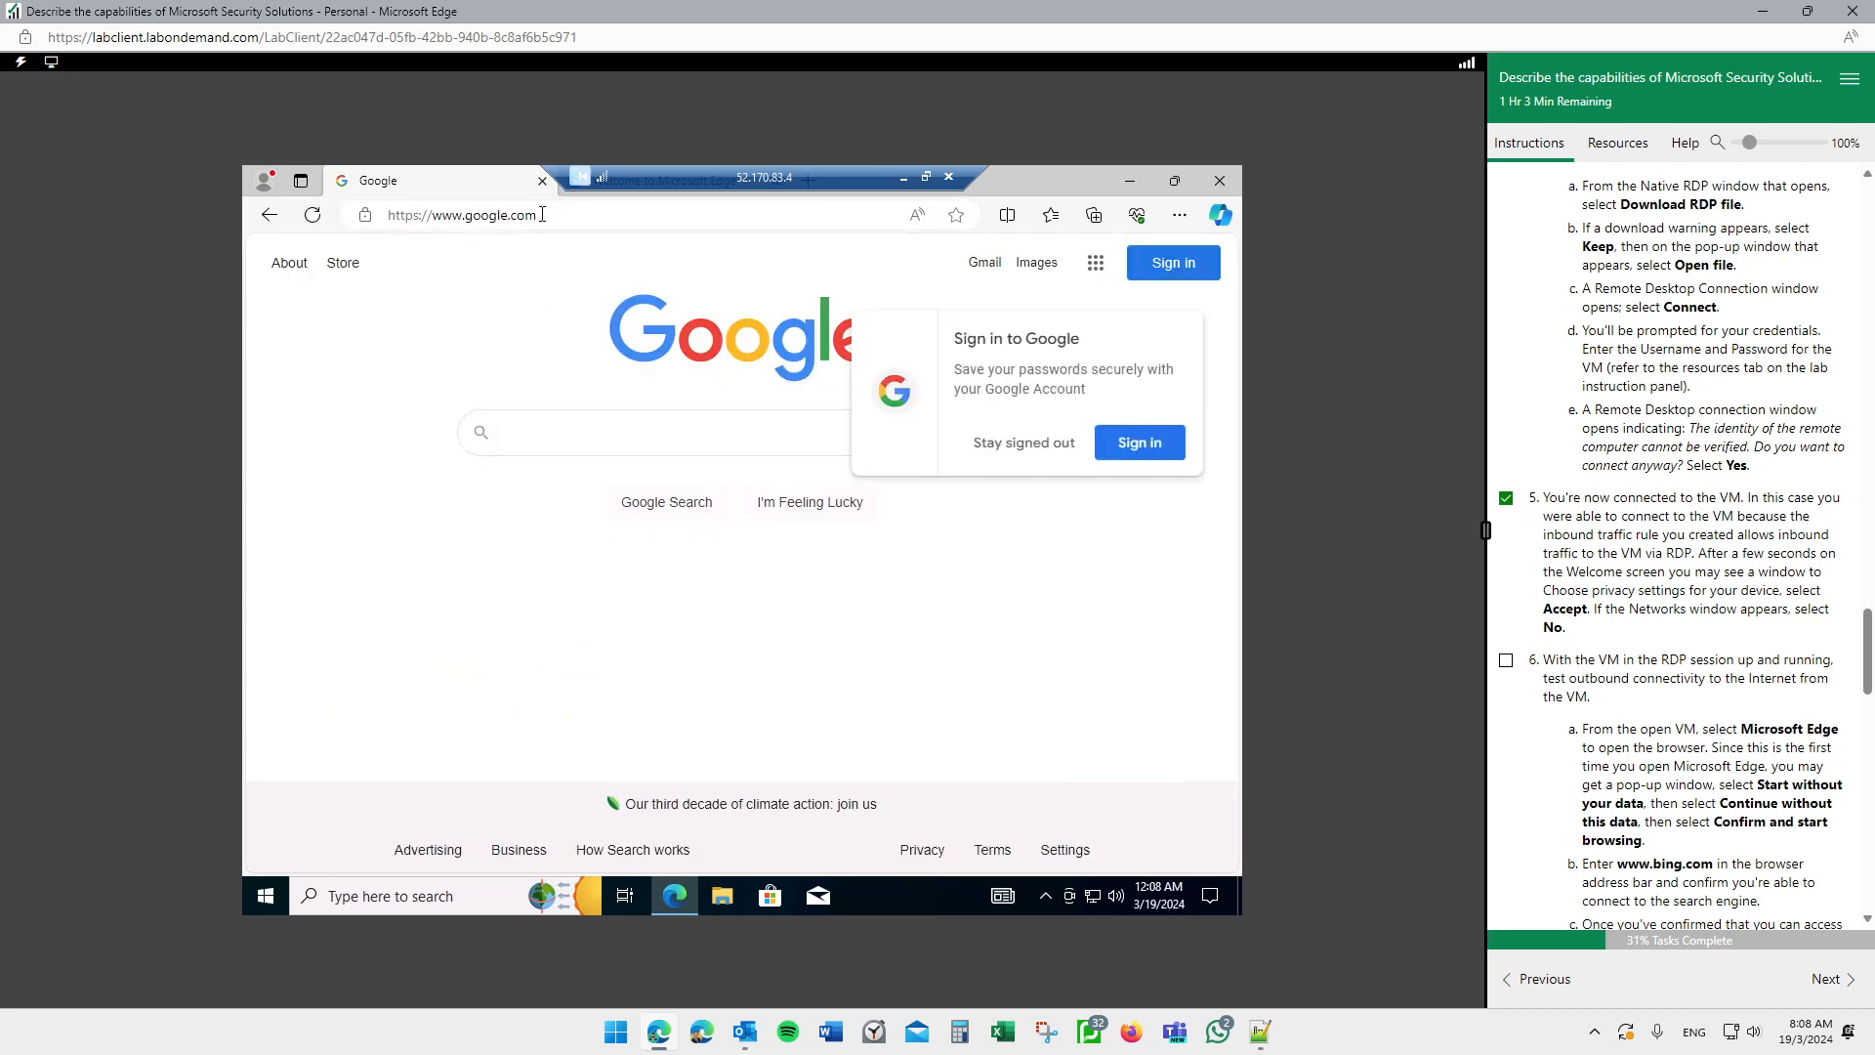
# Step: Search for malaysiakini in the VM's browser, open the Malaysiakini website, and browse its home page
pyautogui.click(542, 215)
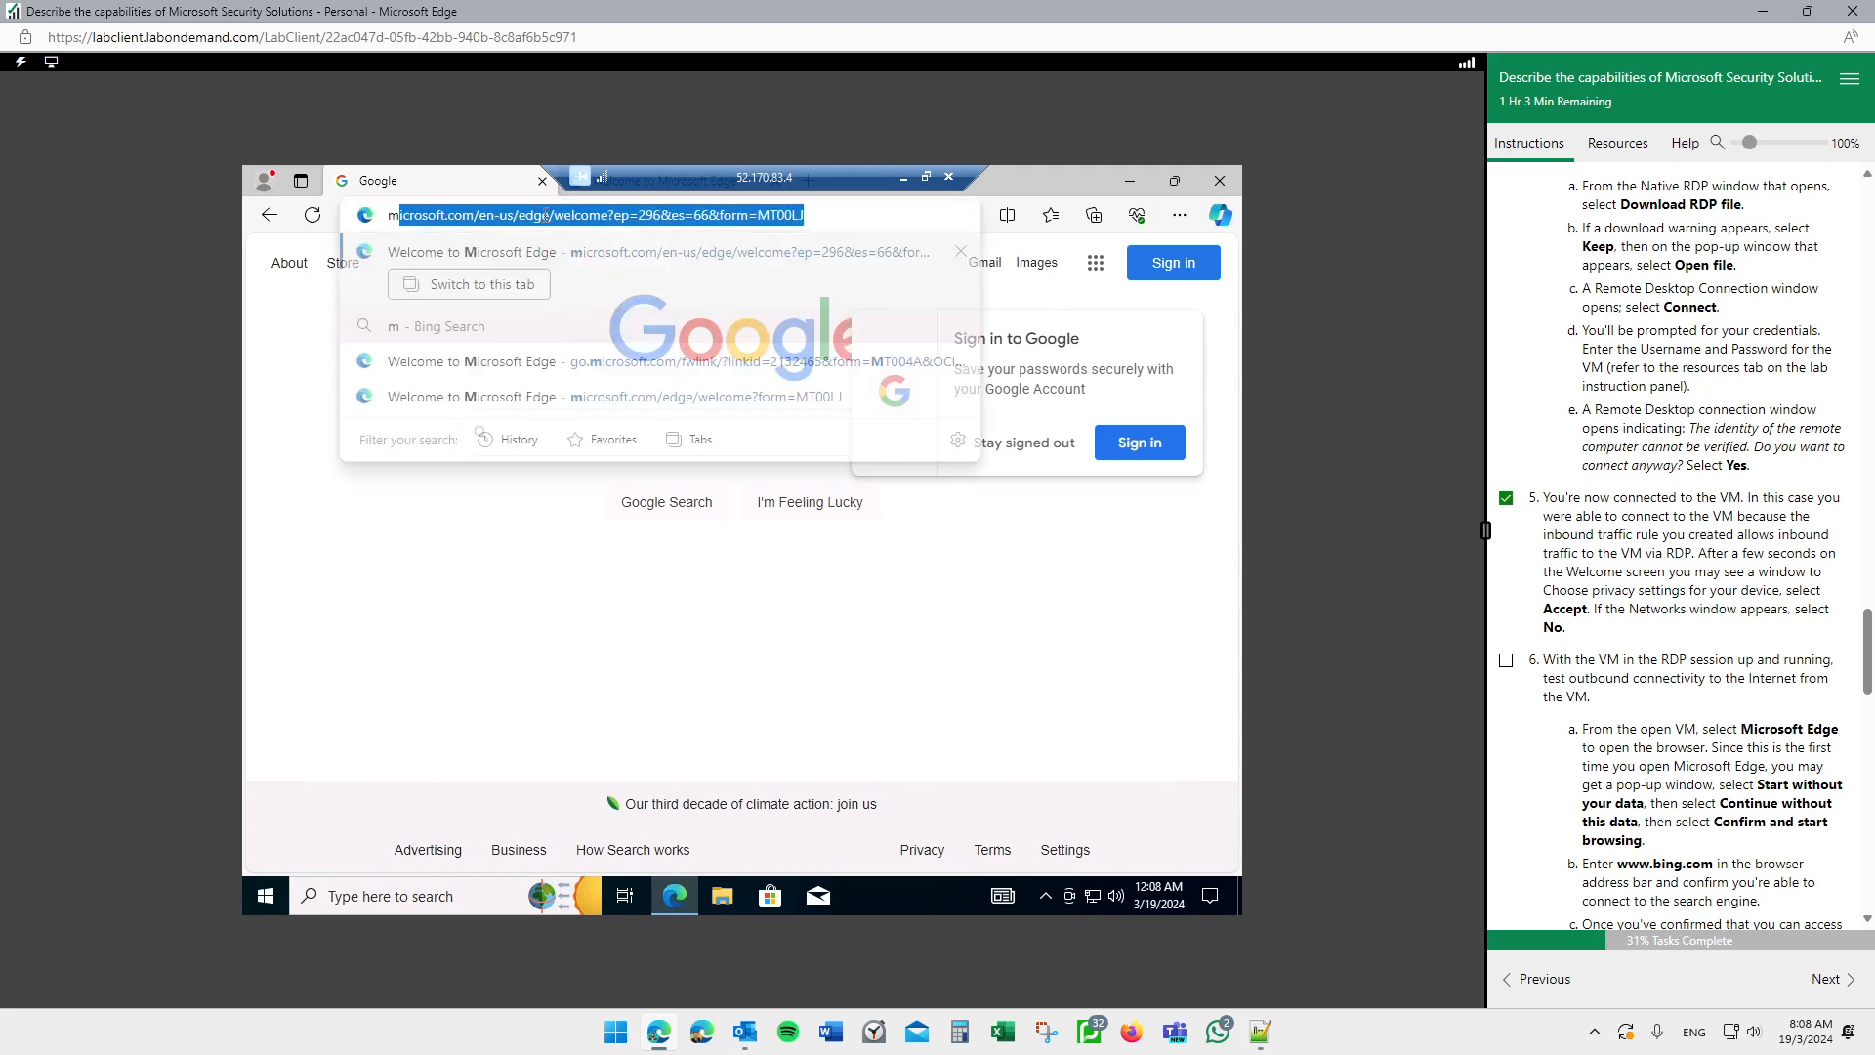
pyautogui.write('malaysia')
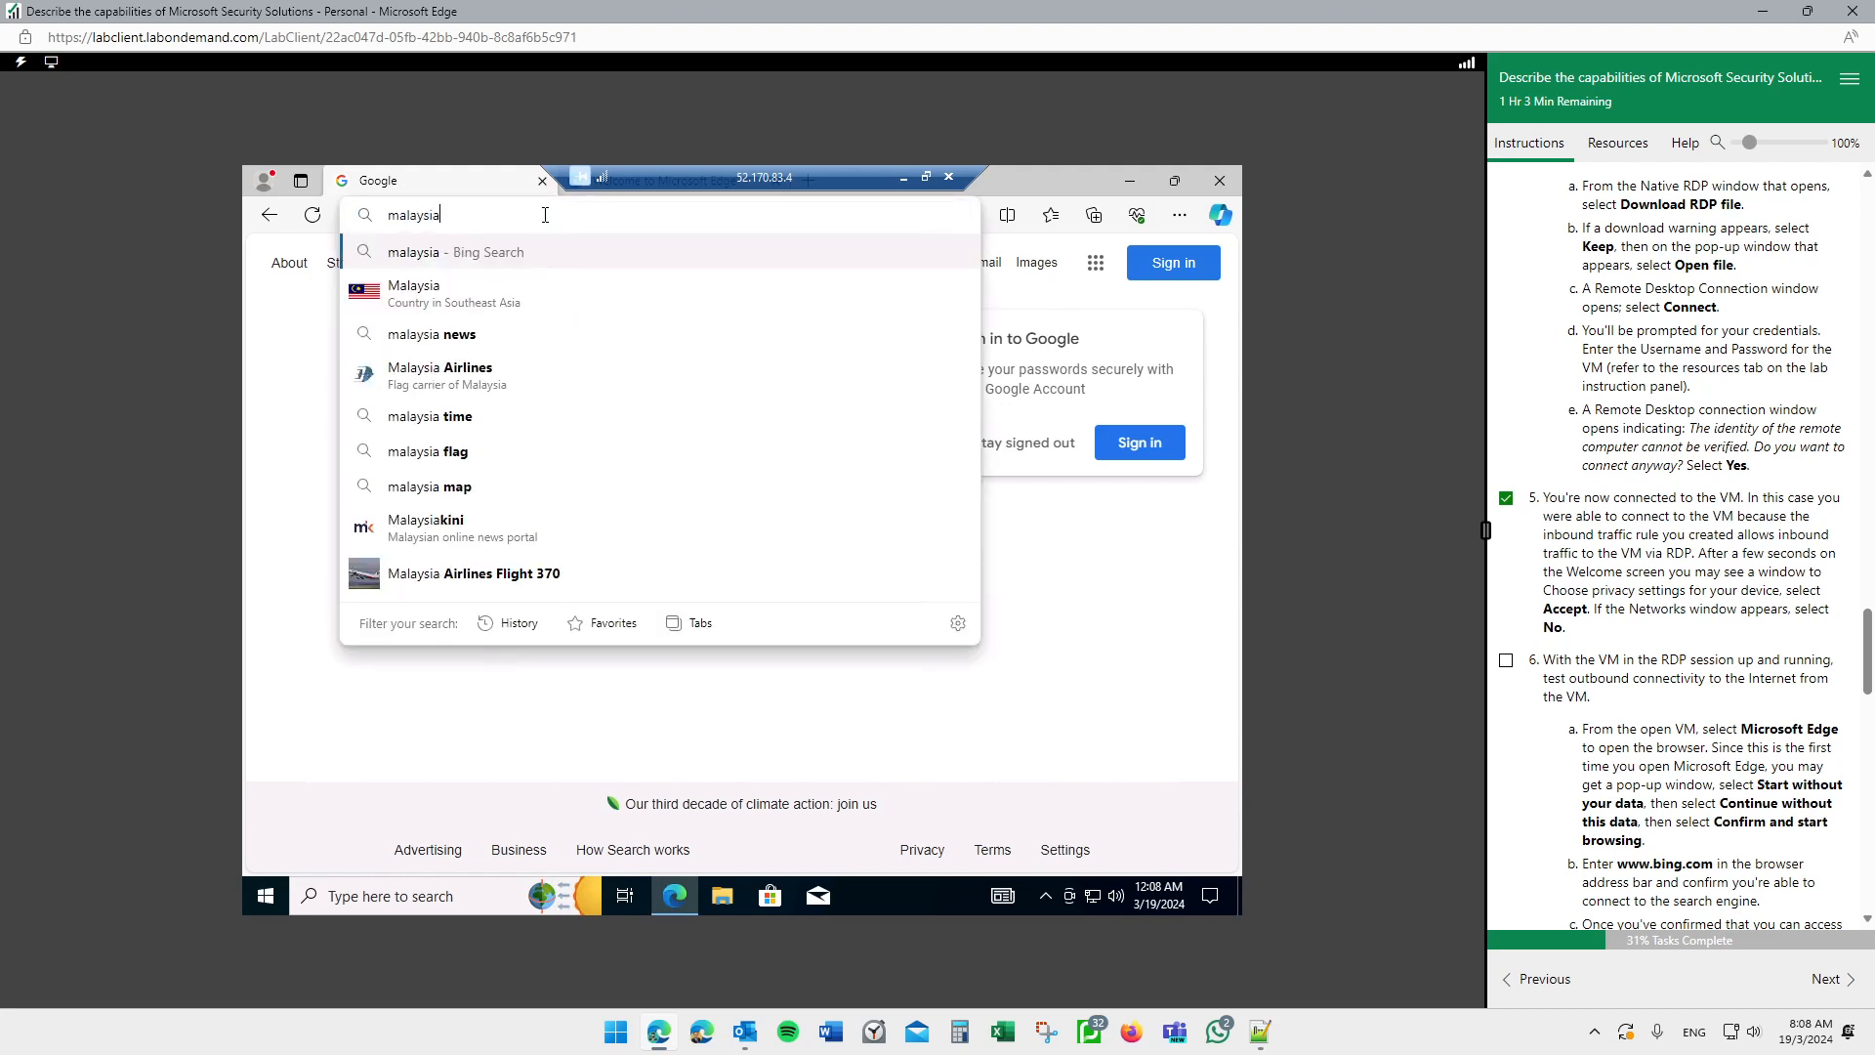
pyautogui.write('ki')
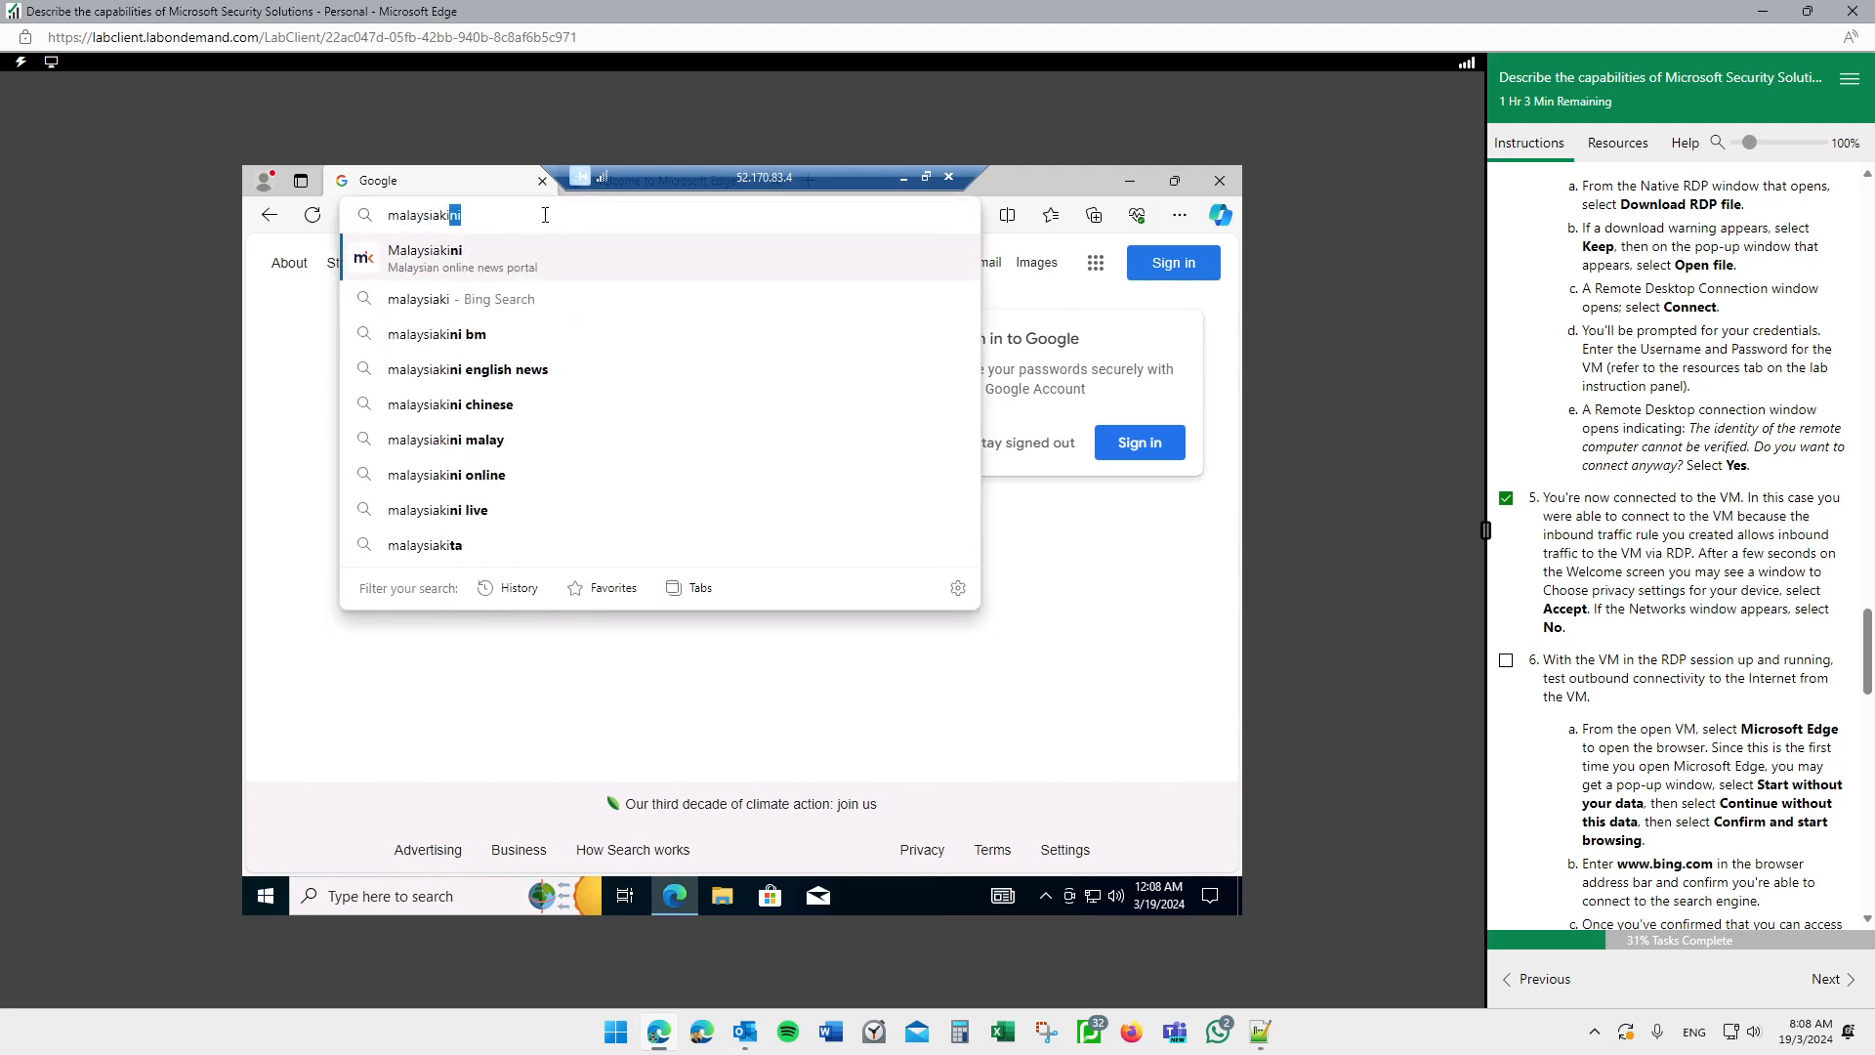
pyautogui.press('Return')
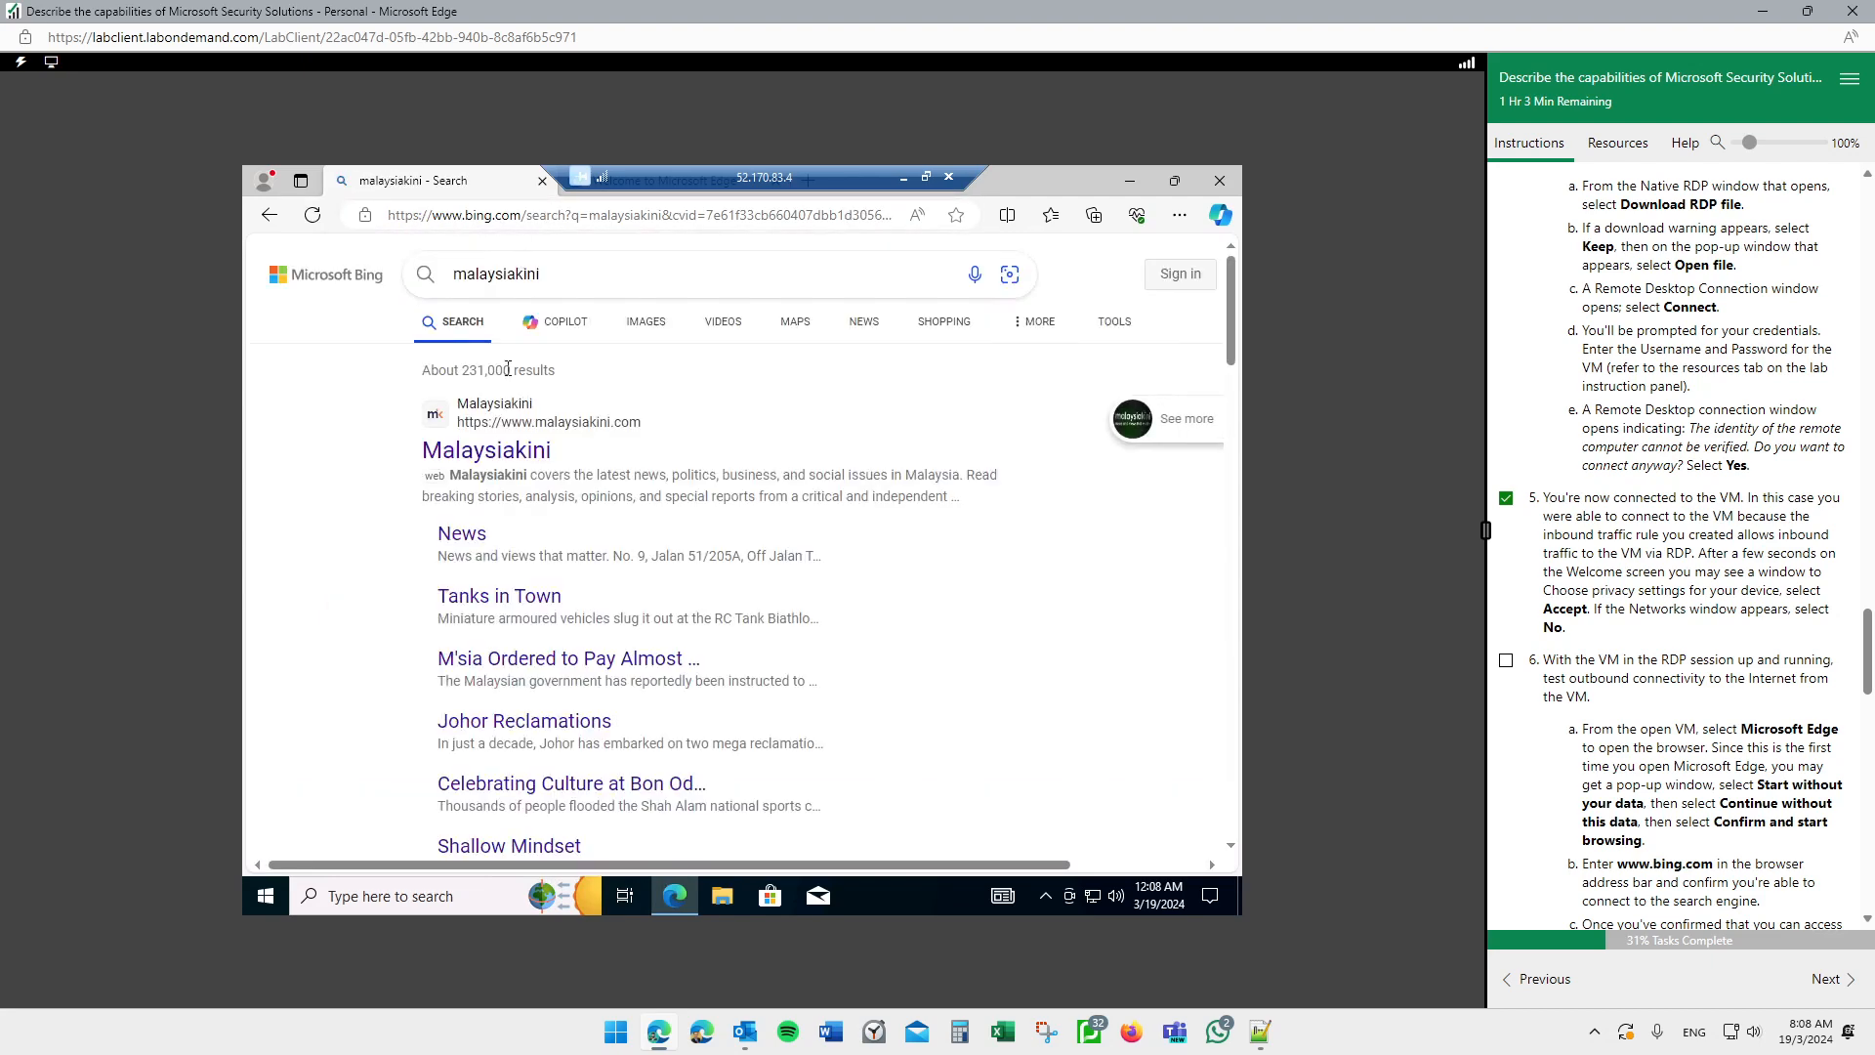
pyautogui.click(488, 458)
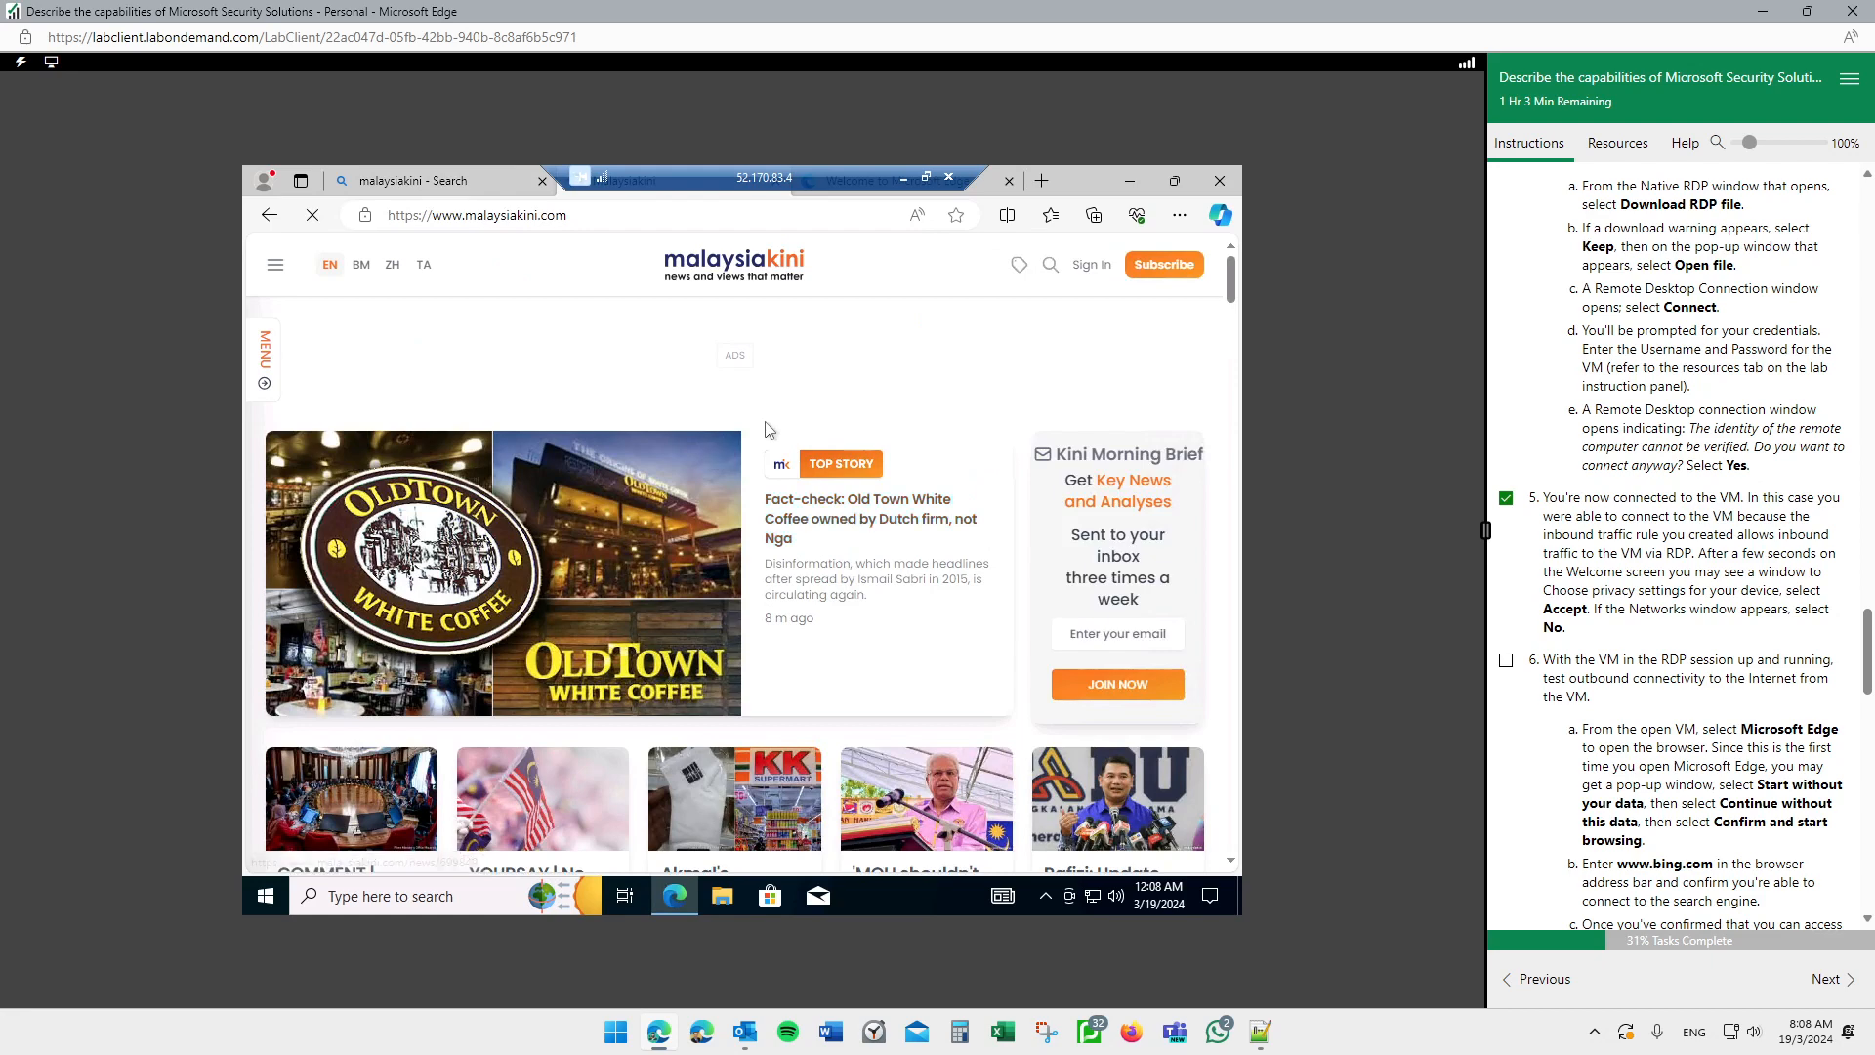
pyautogui.scroll(-10, 767, 430)
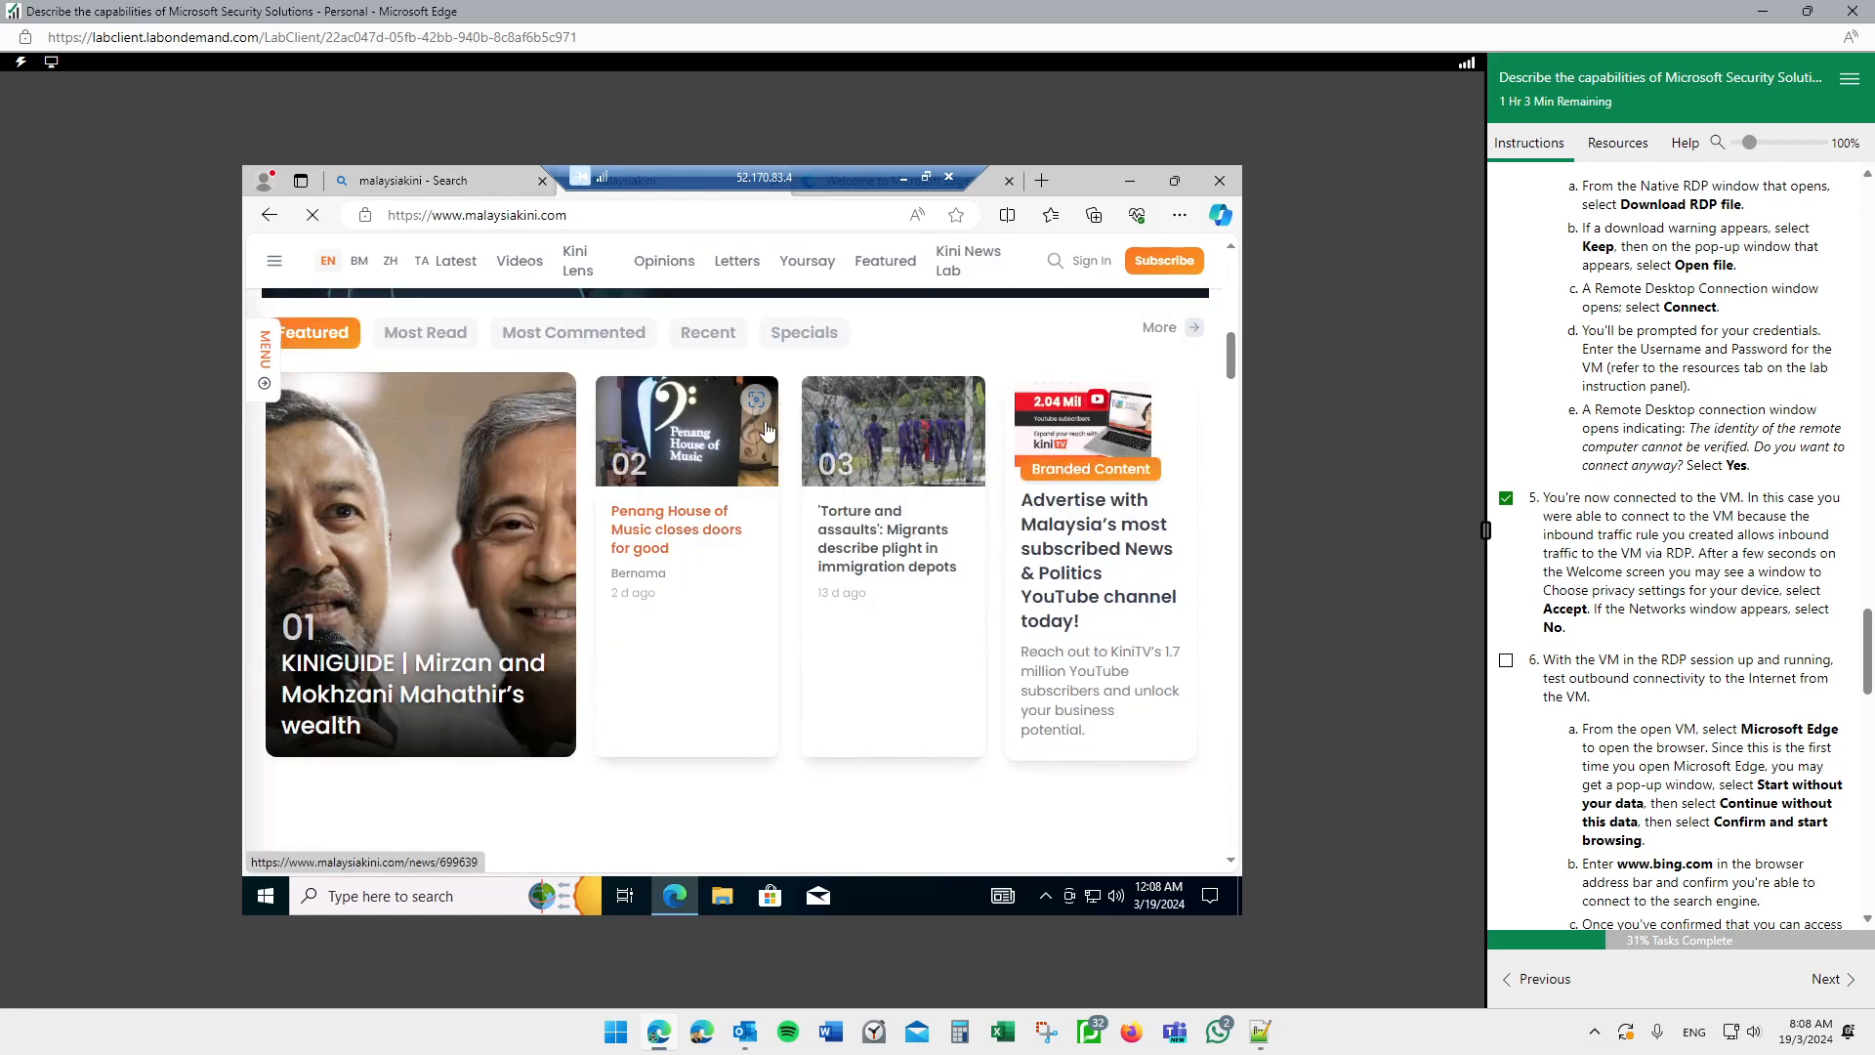
pyautogui.scroll(-5, 767, 430)
# Step: Check off Task 3 instructions 6, 7 and 8 in the lab guide
pyautogui.scroll(-2, 1550, 430)
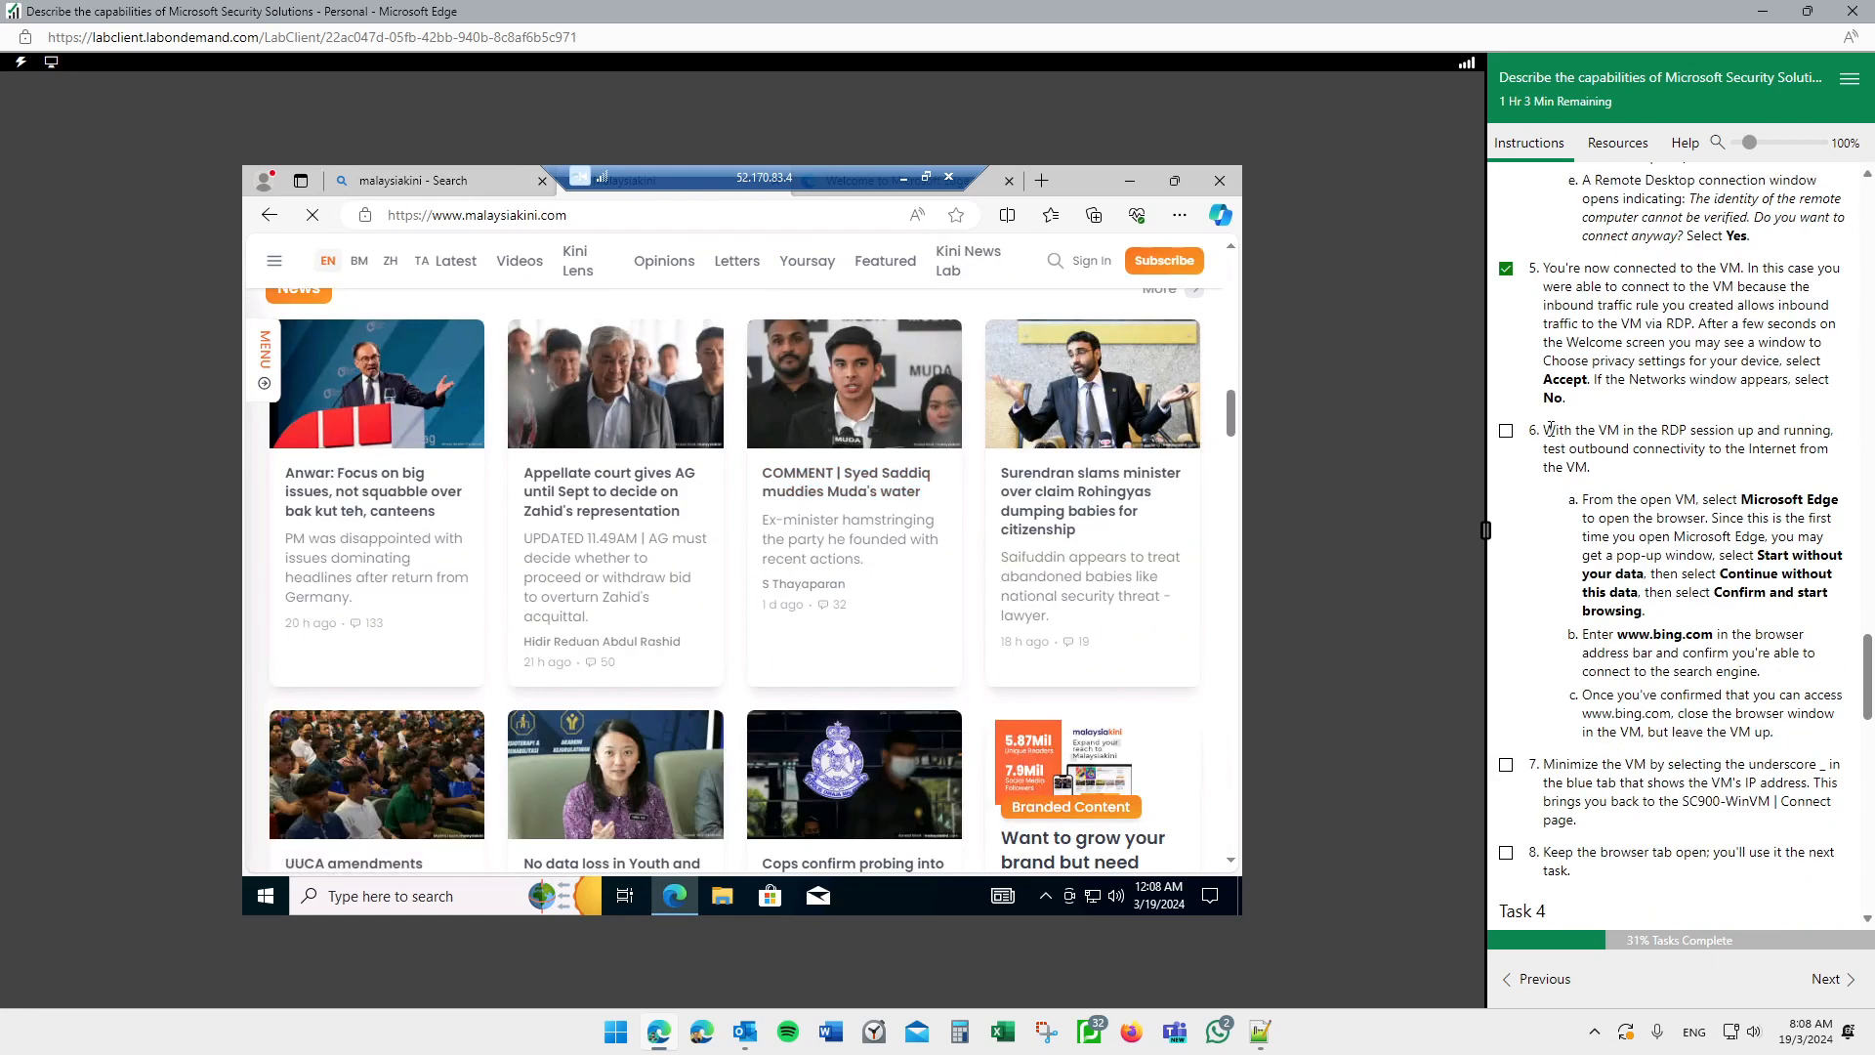
pyautogui.click(1505, 431)
pyautogui.scroll(-2, 1511, 438)
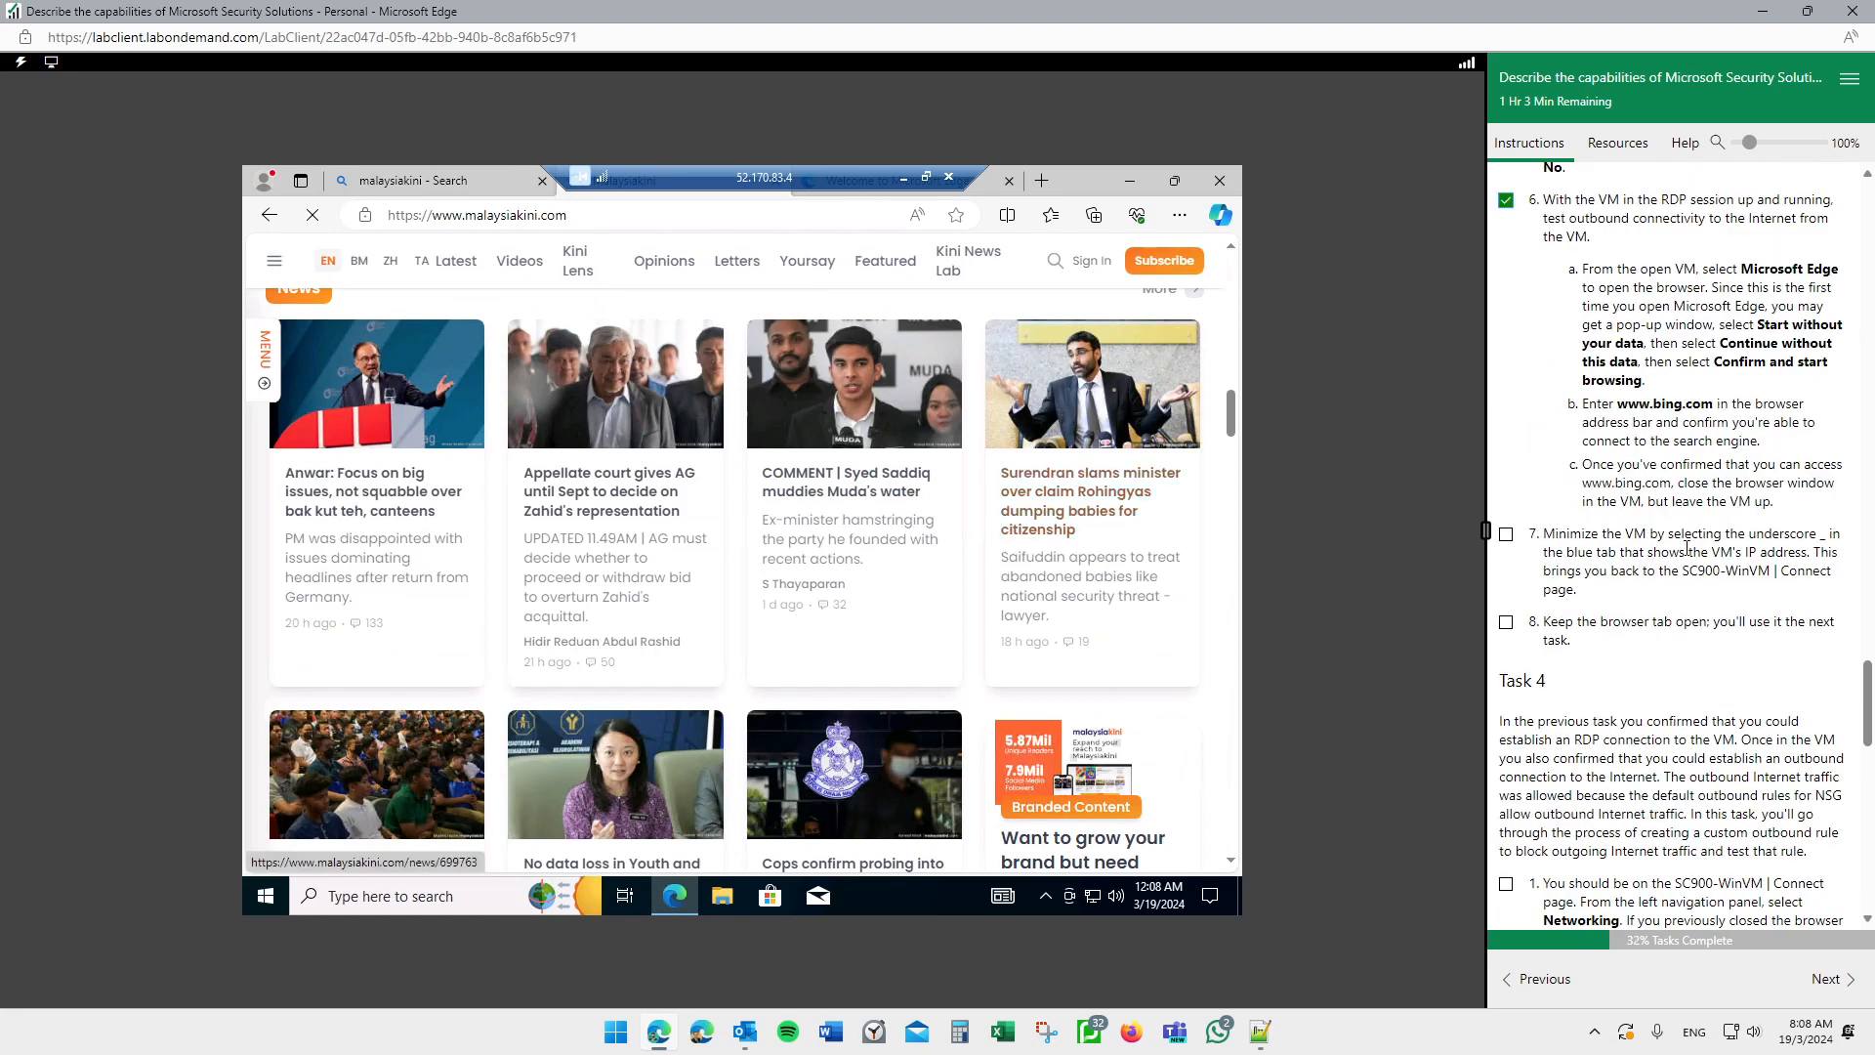
pyautogui.click(1506, 534)
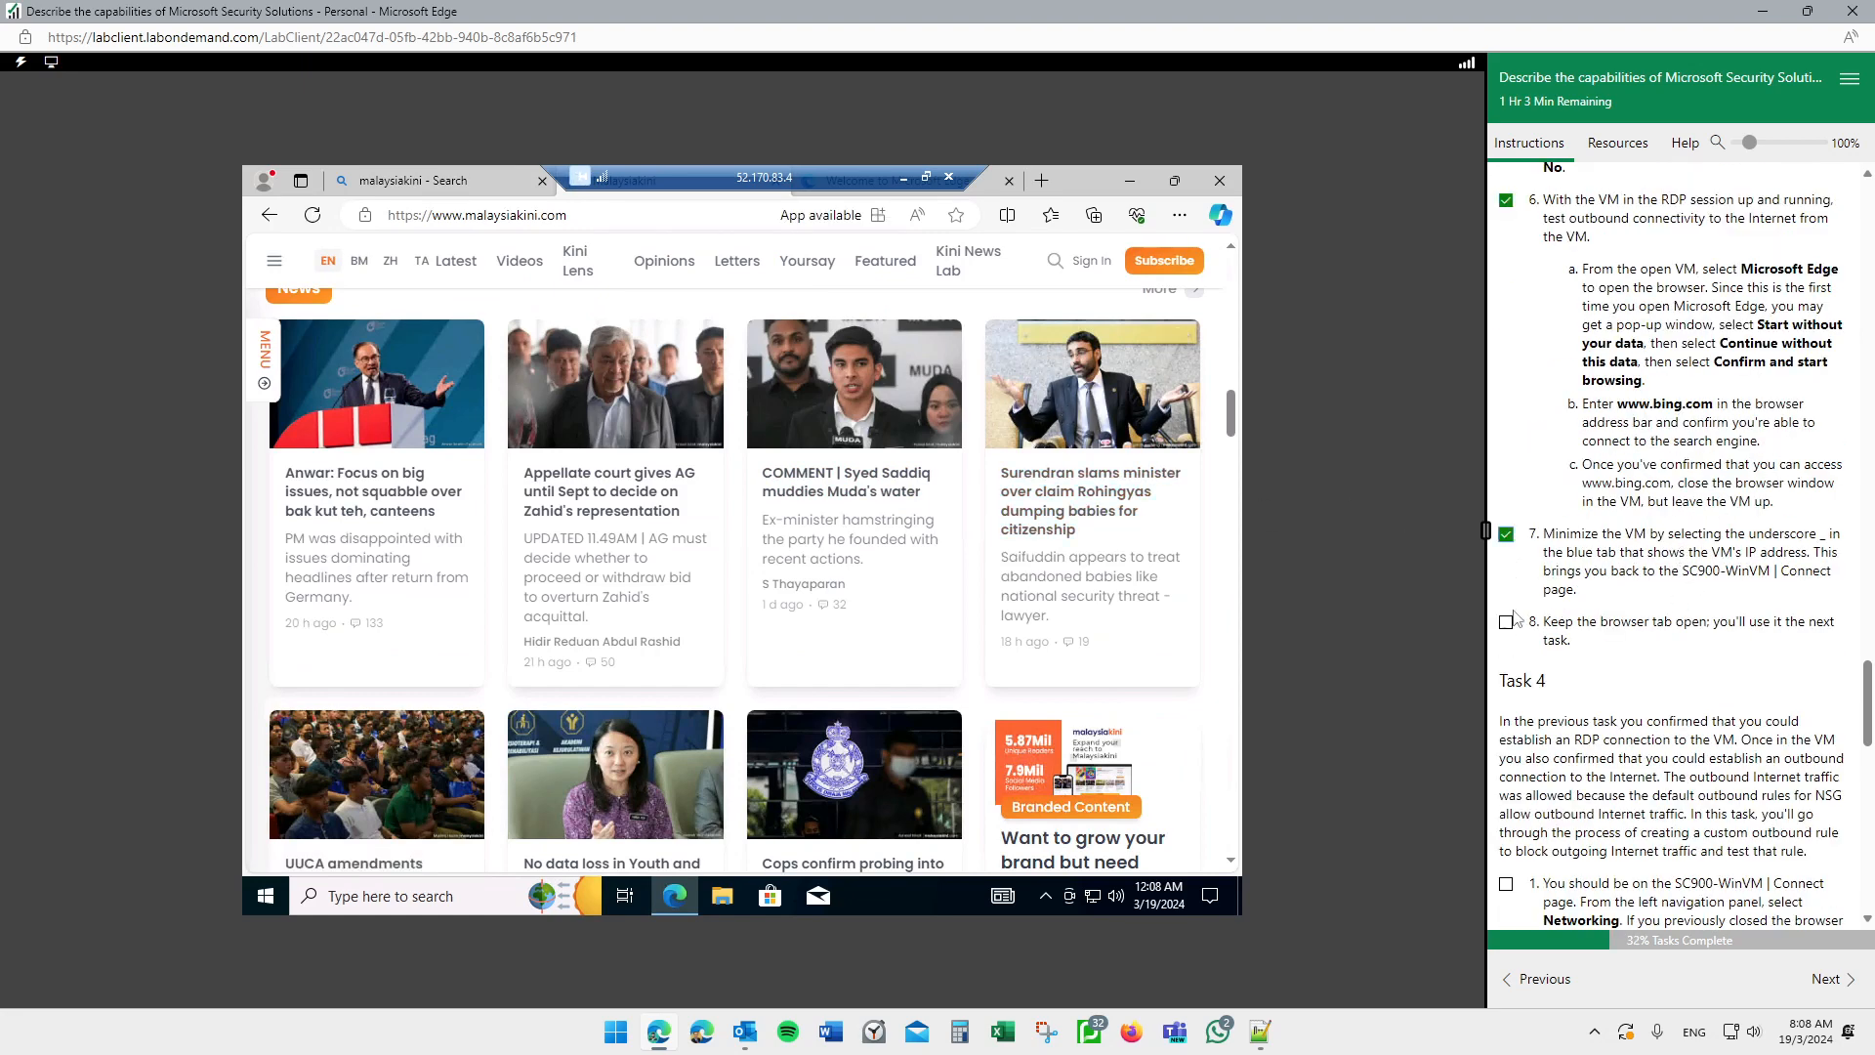
pyautogui.click(1506, 622)
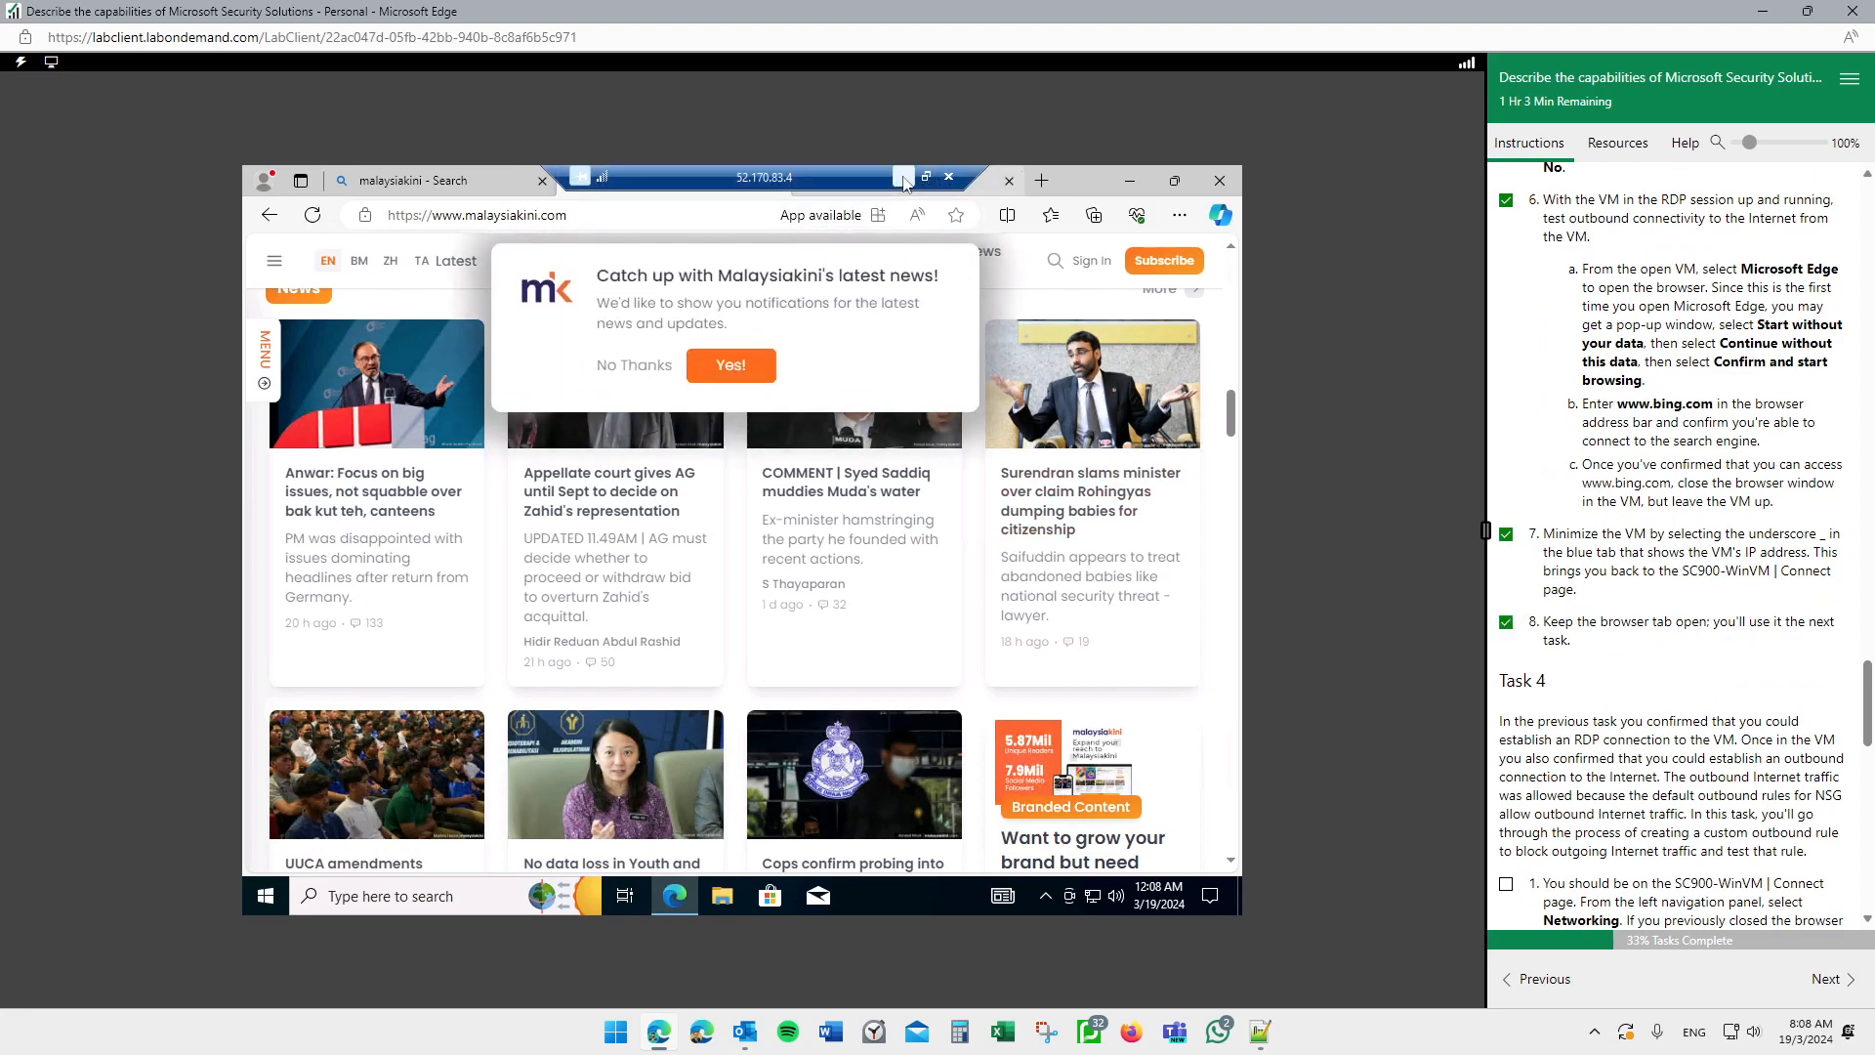
# Step: Minimize the remote session and bring up the SC900-WinVM Connect page in the lab machine's browser for Task 4
pyautogui.click(903, 178)
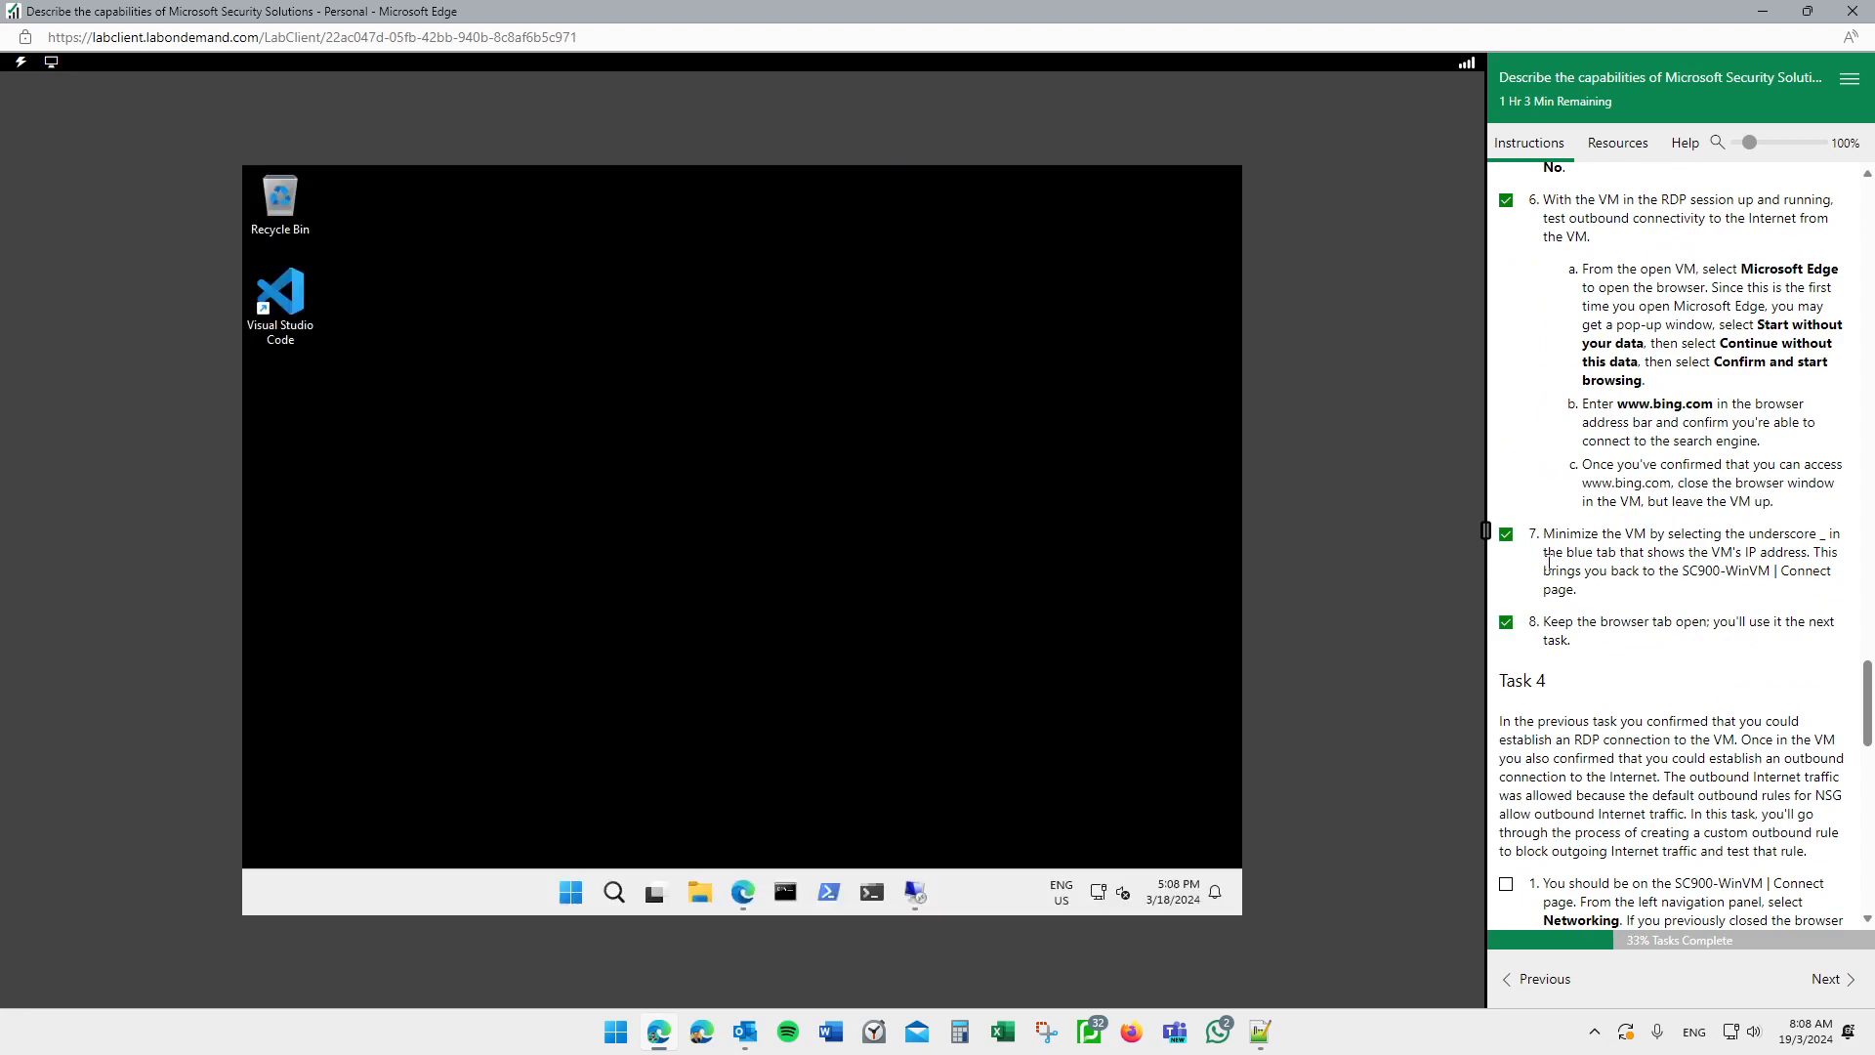
pyautogui.scroll(-5, 1659, 483)
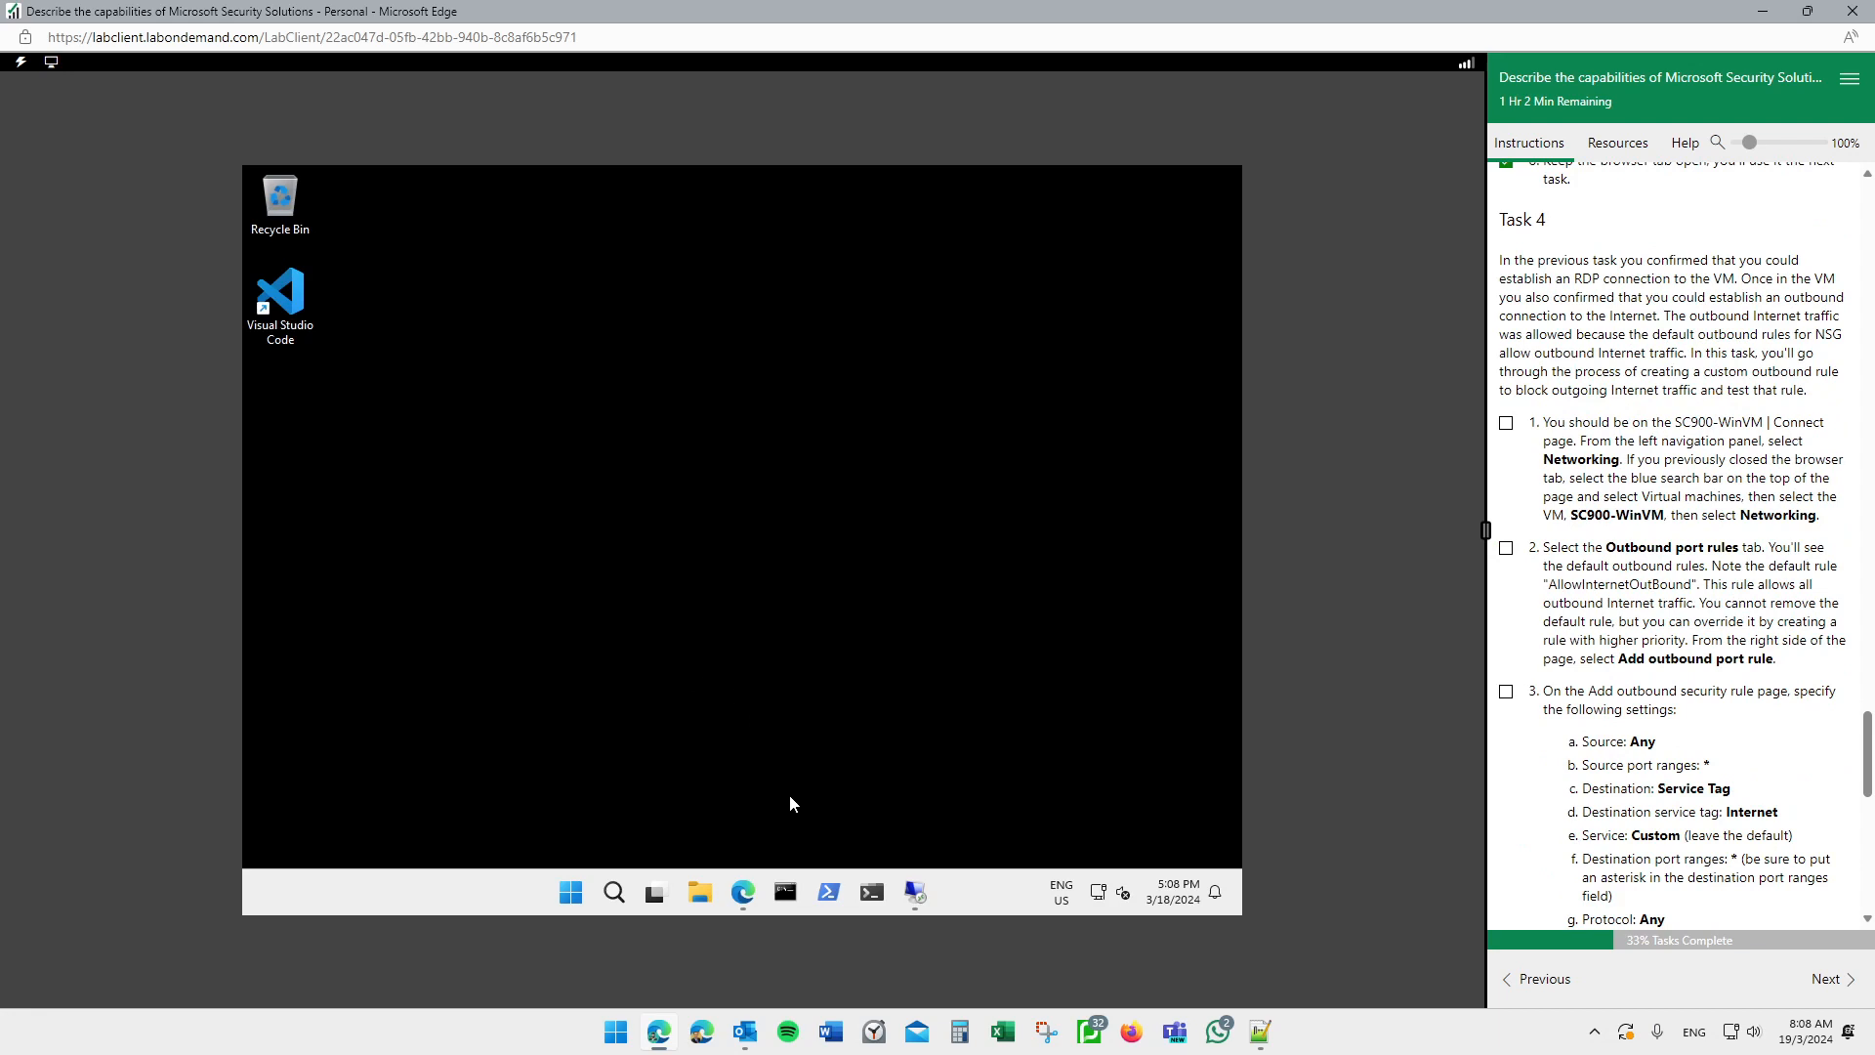
pyautogui.click(746, 893)
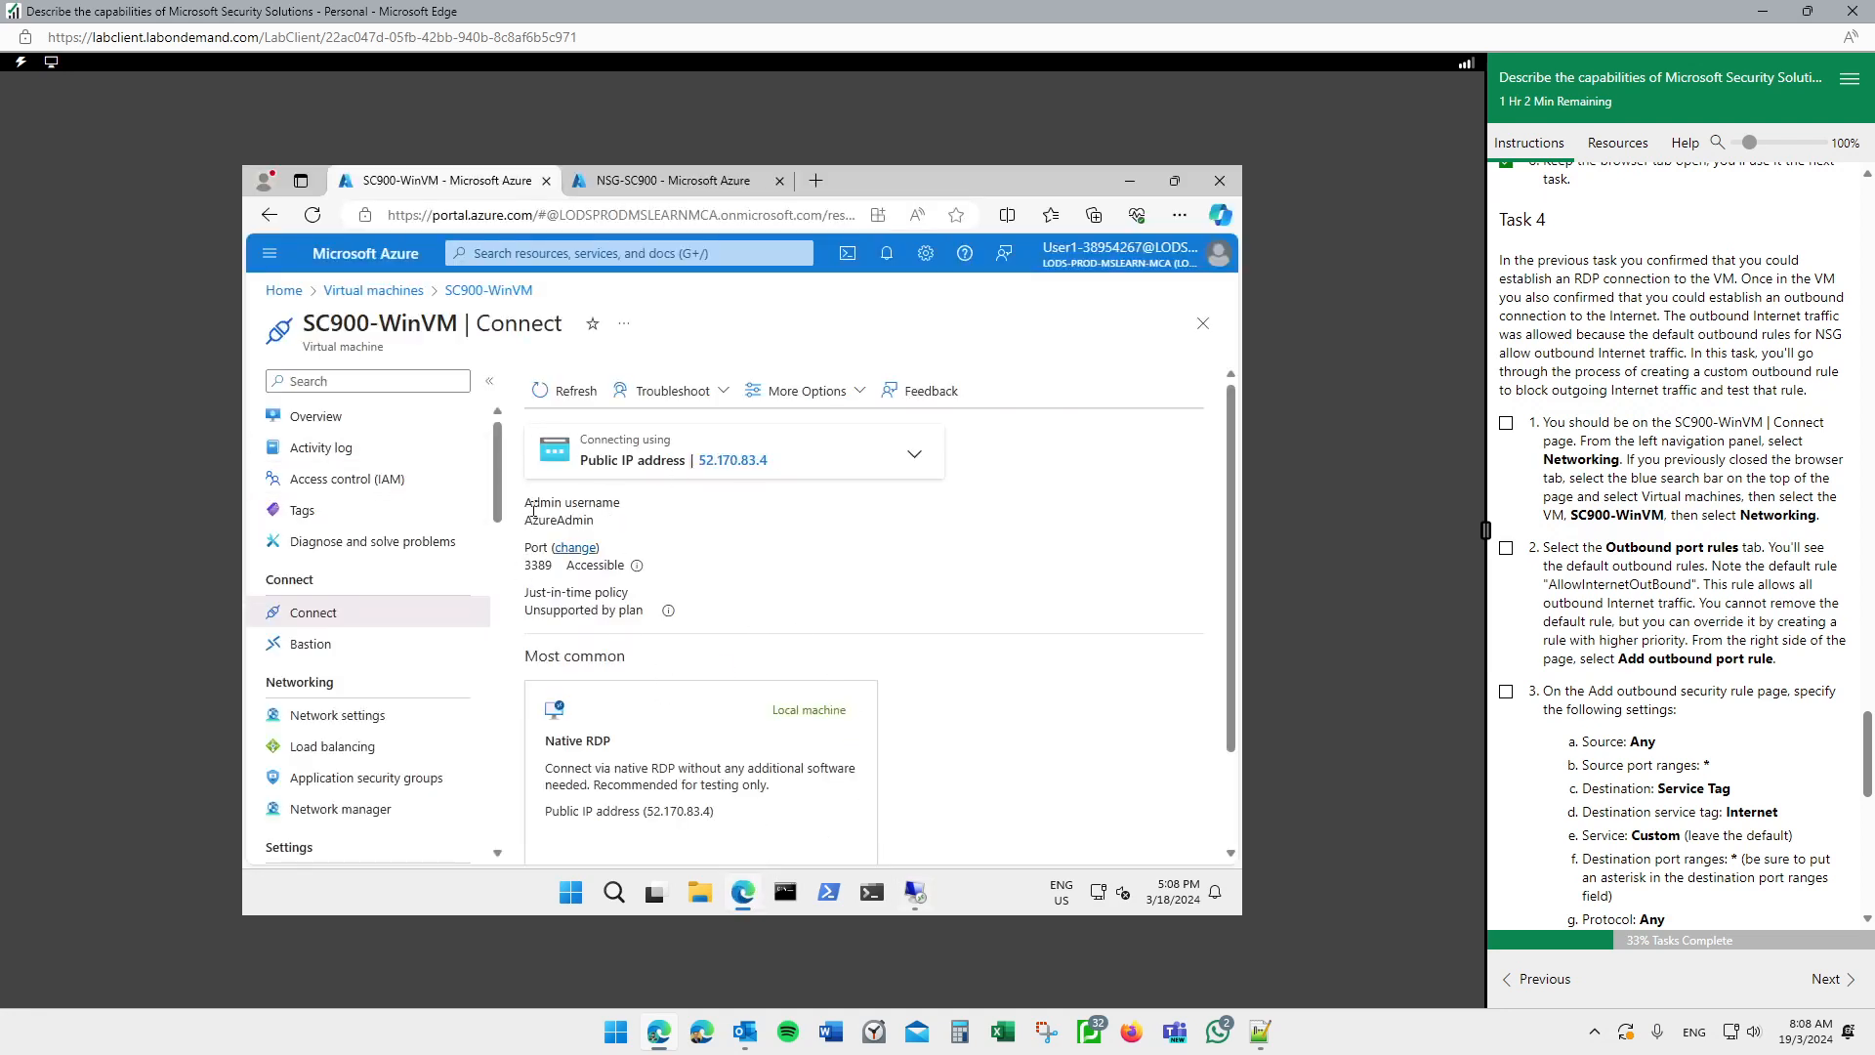
# Step: Return to the remote session, decline Malaysiakini's notification offer, and minimize both the VM's browser and the session
pyautogui.click(918, 895)
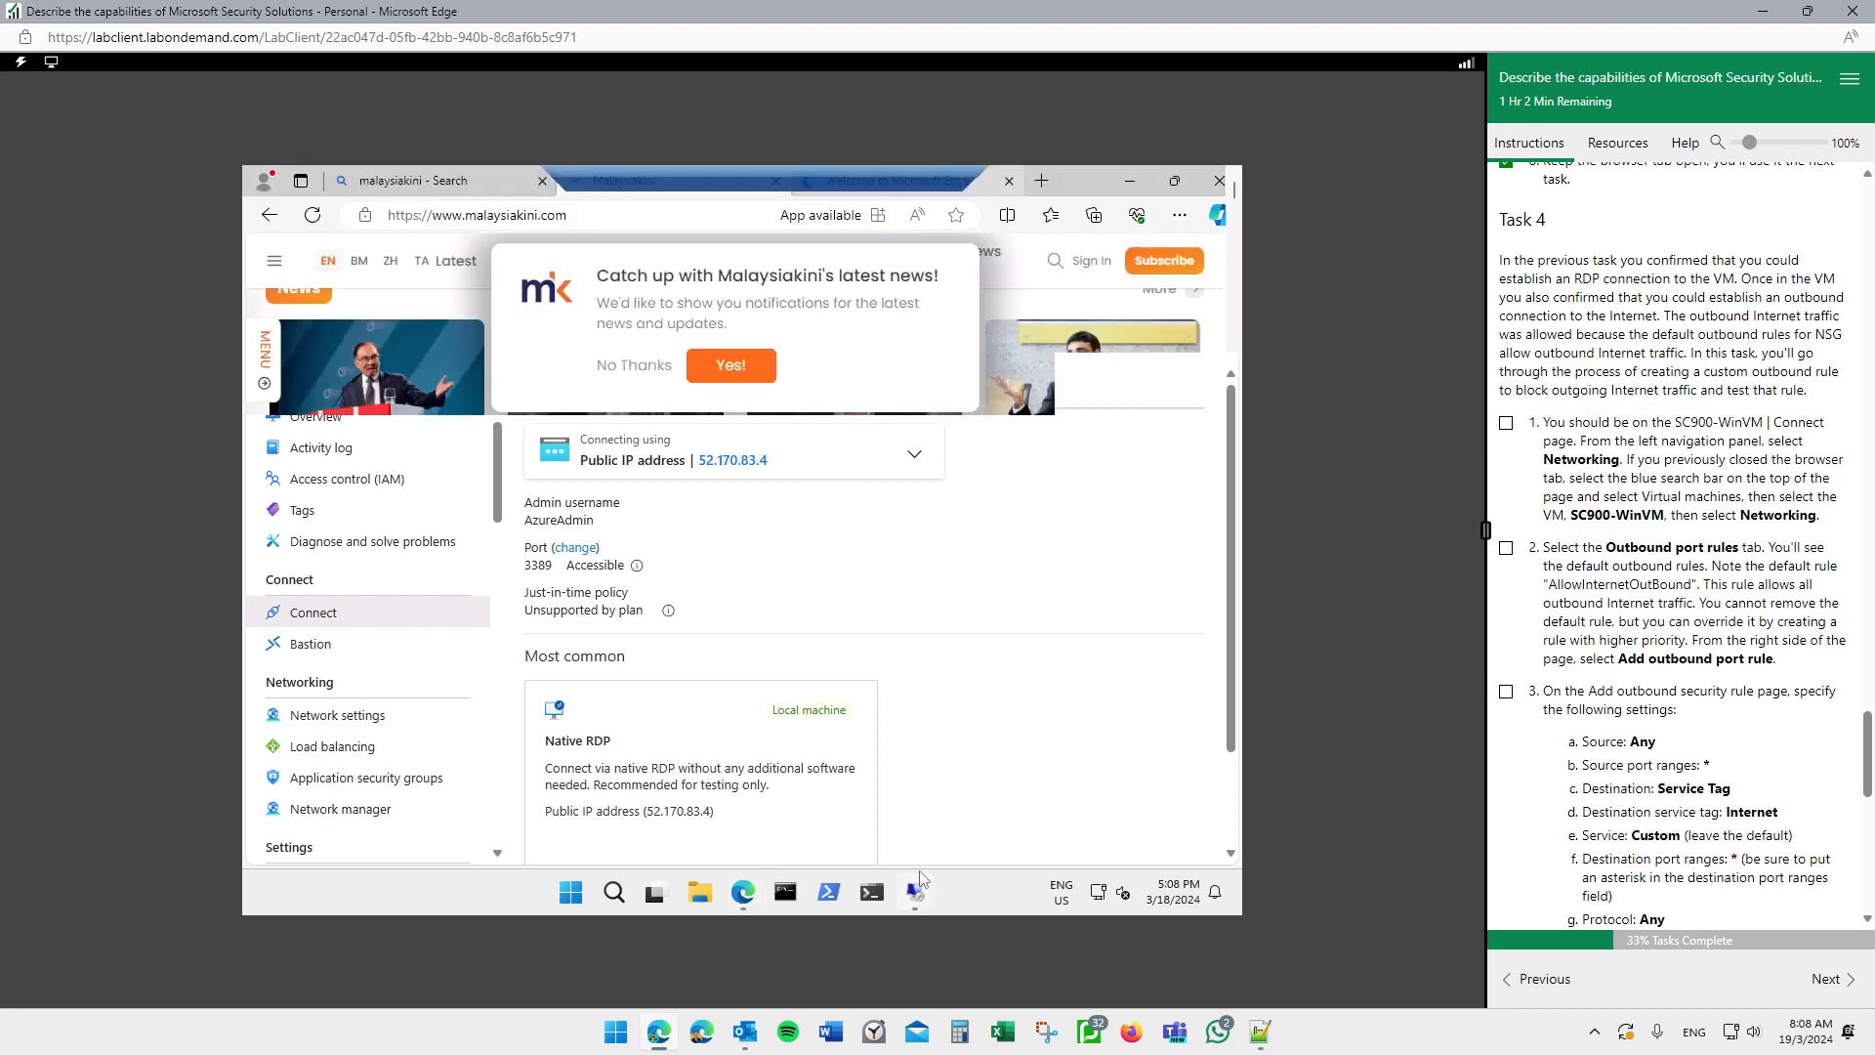
pyautogui.click(635, 367)
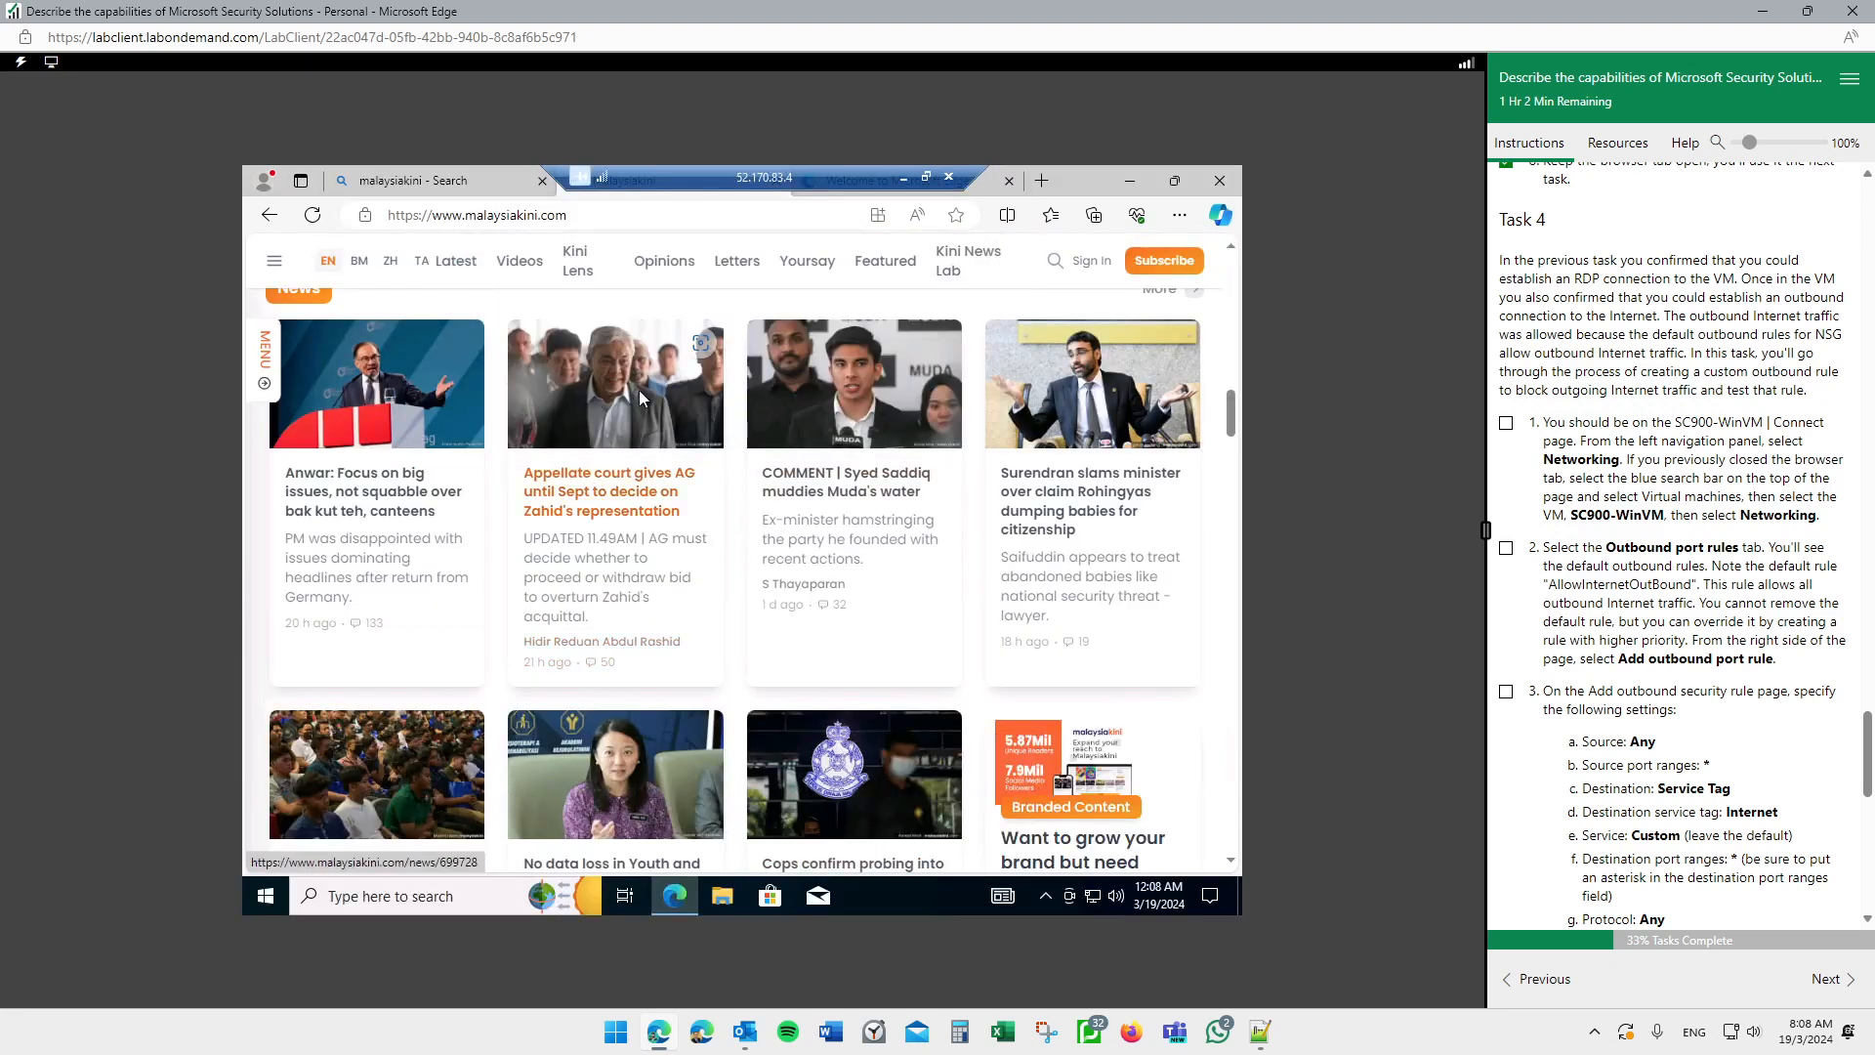
pyautogui.click(599, 214)
pyautogui.click(411, 223)
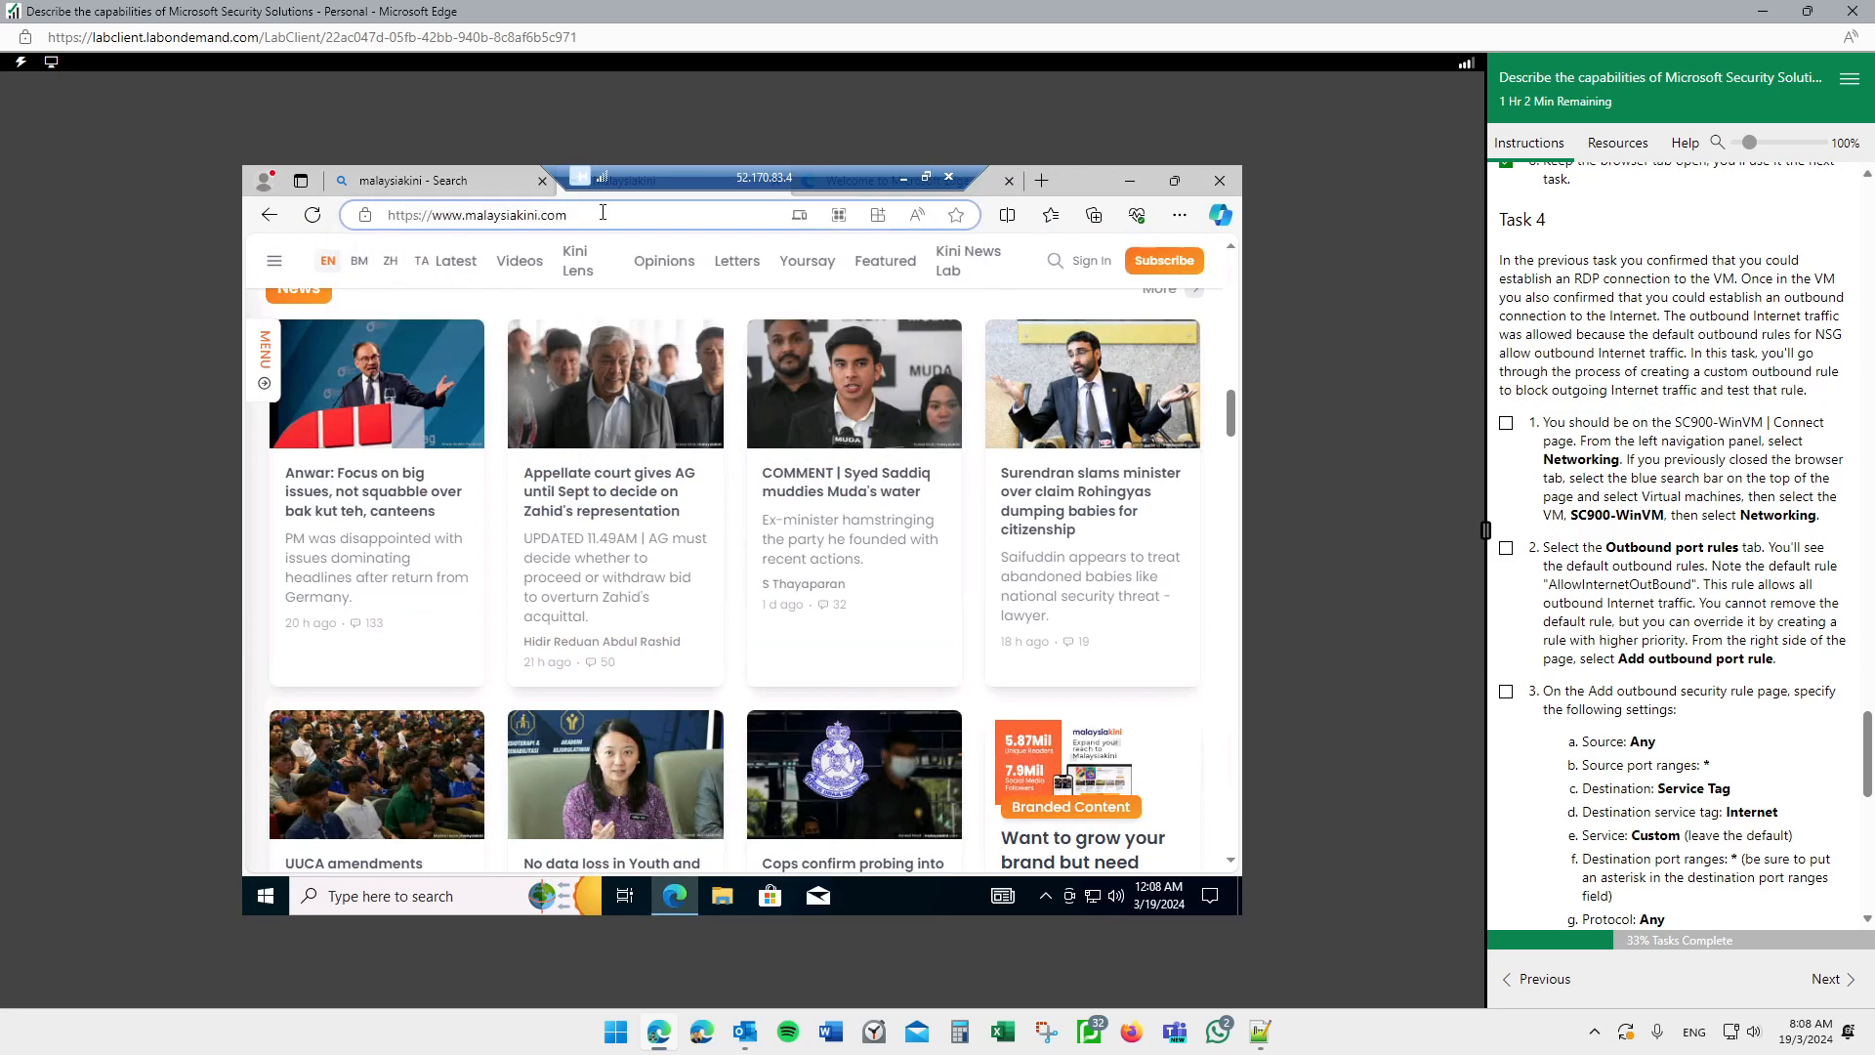
pyautogui.moveTo(463, 348)
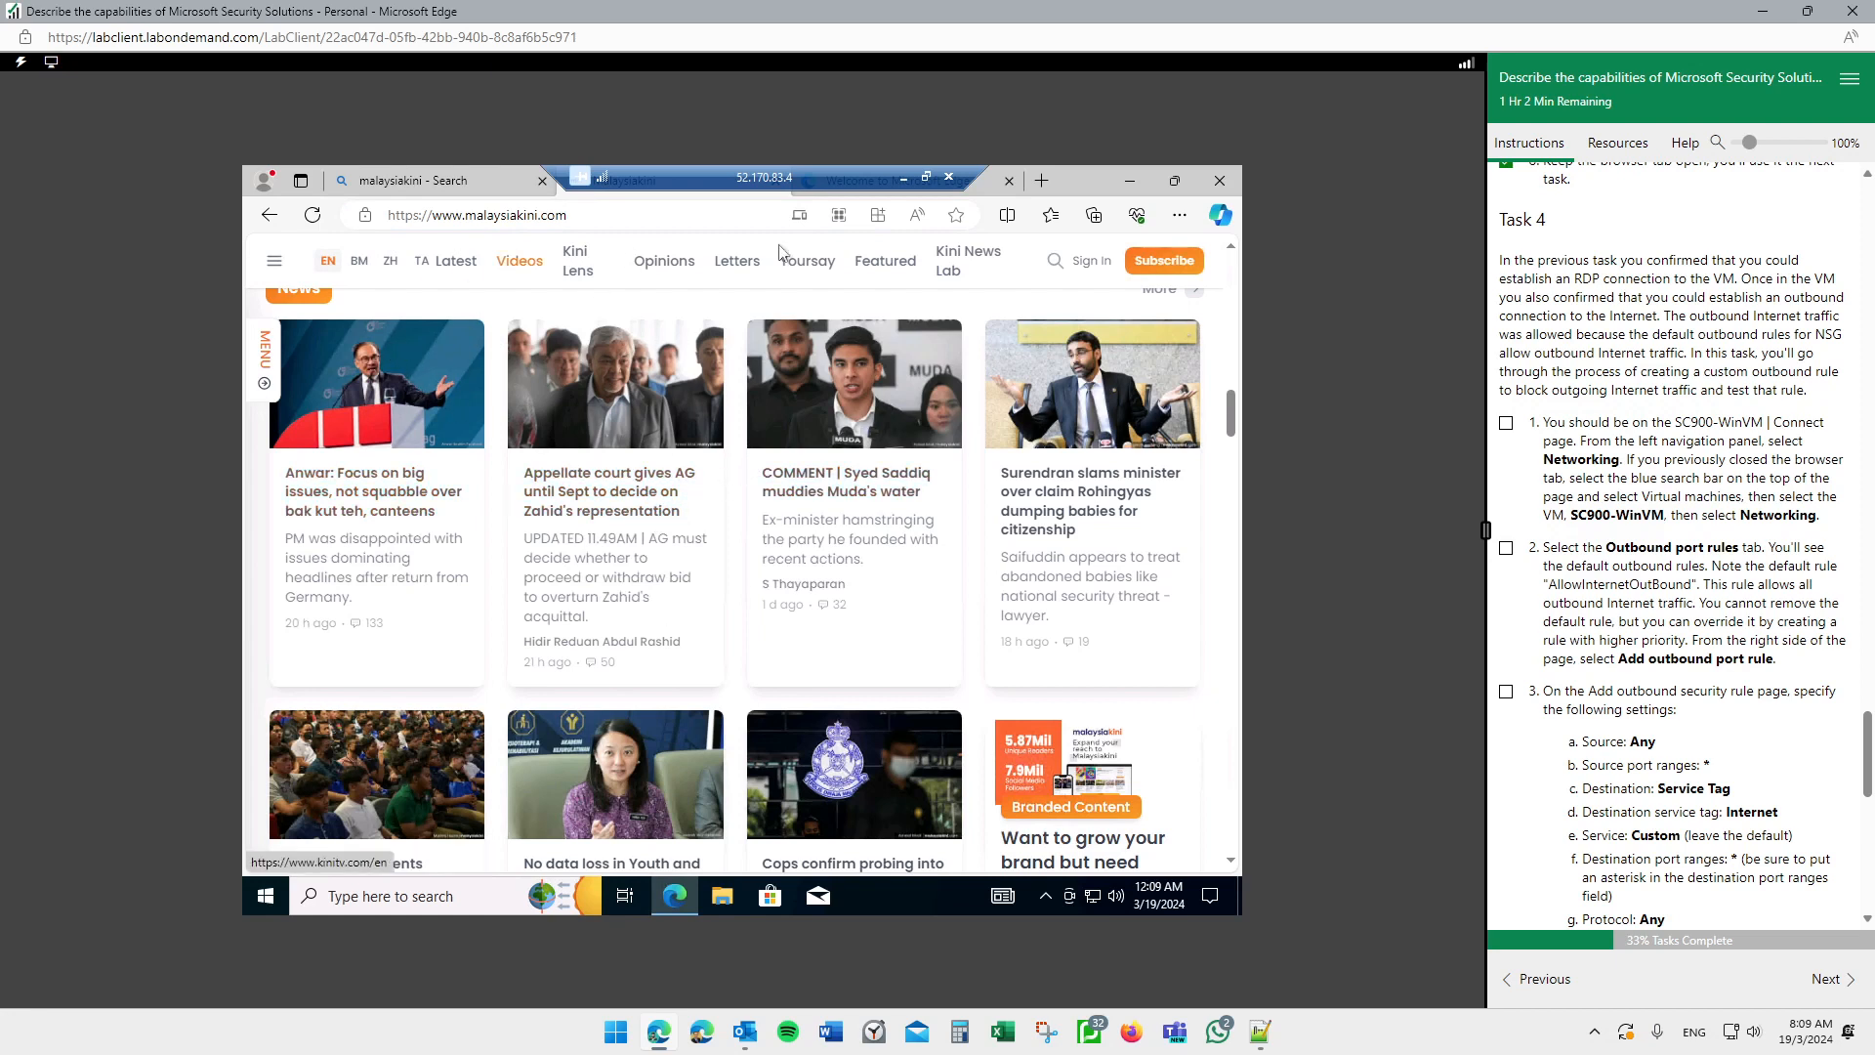
pyautogui.click(1130, 183)
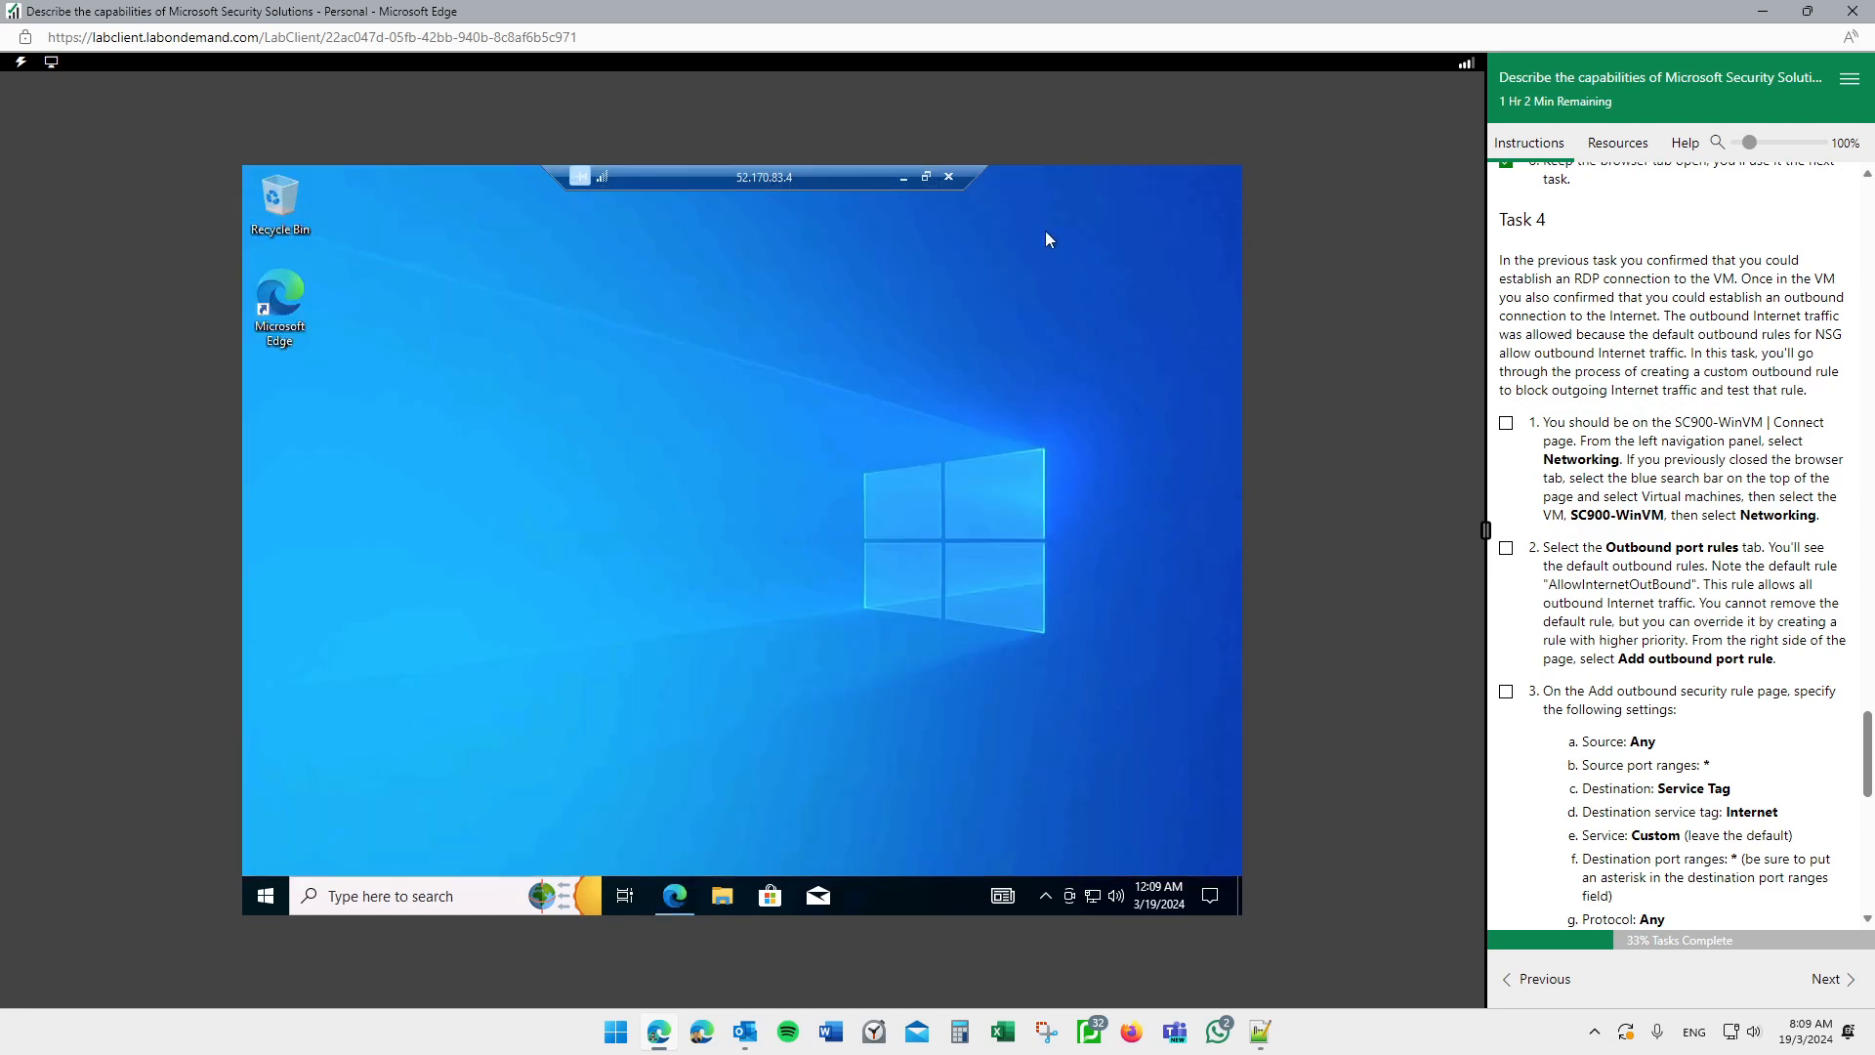
pyautogui.click(904, 177)
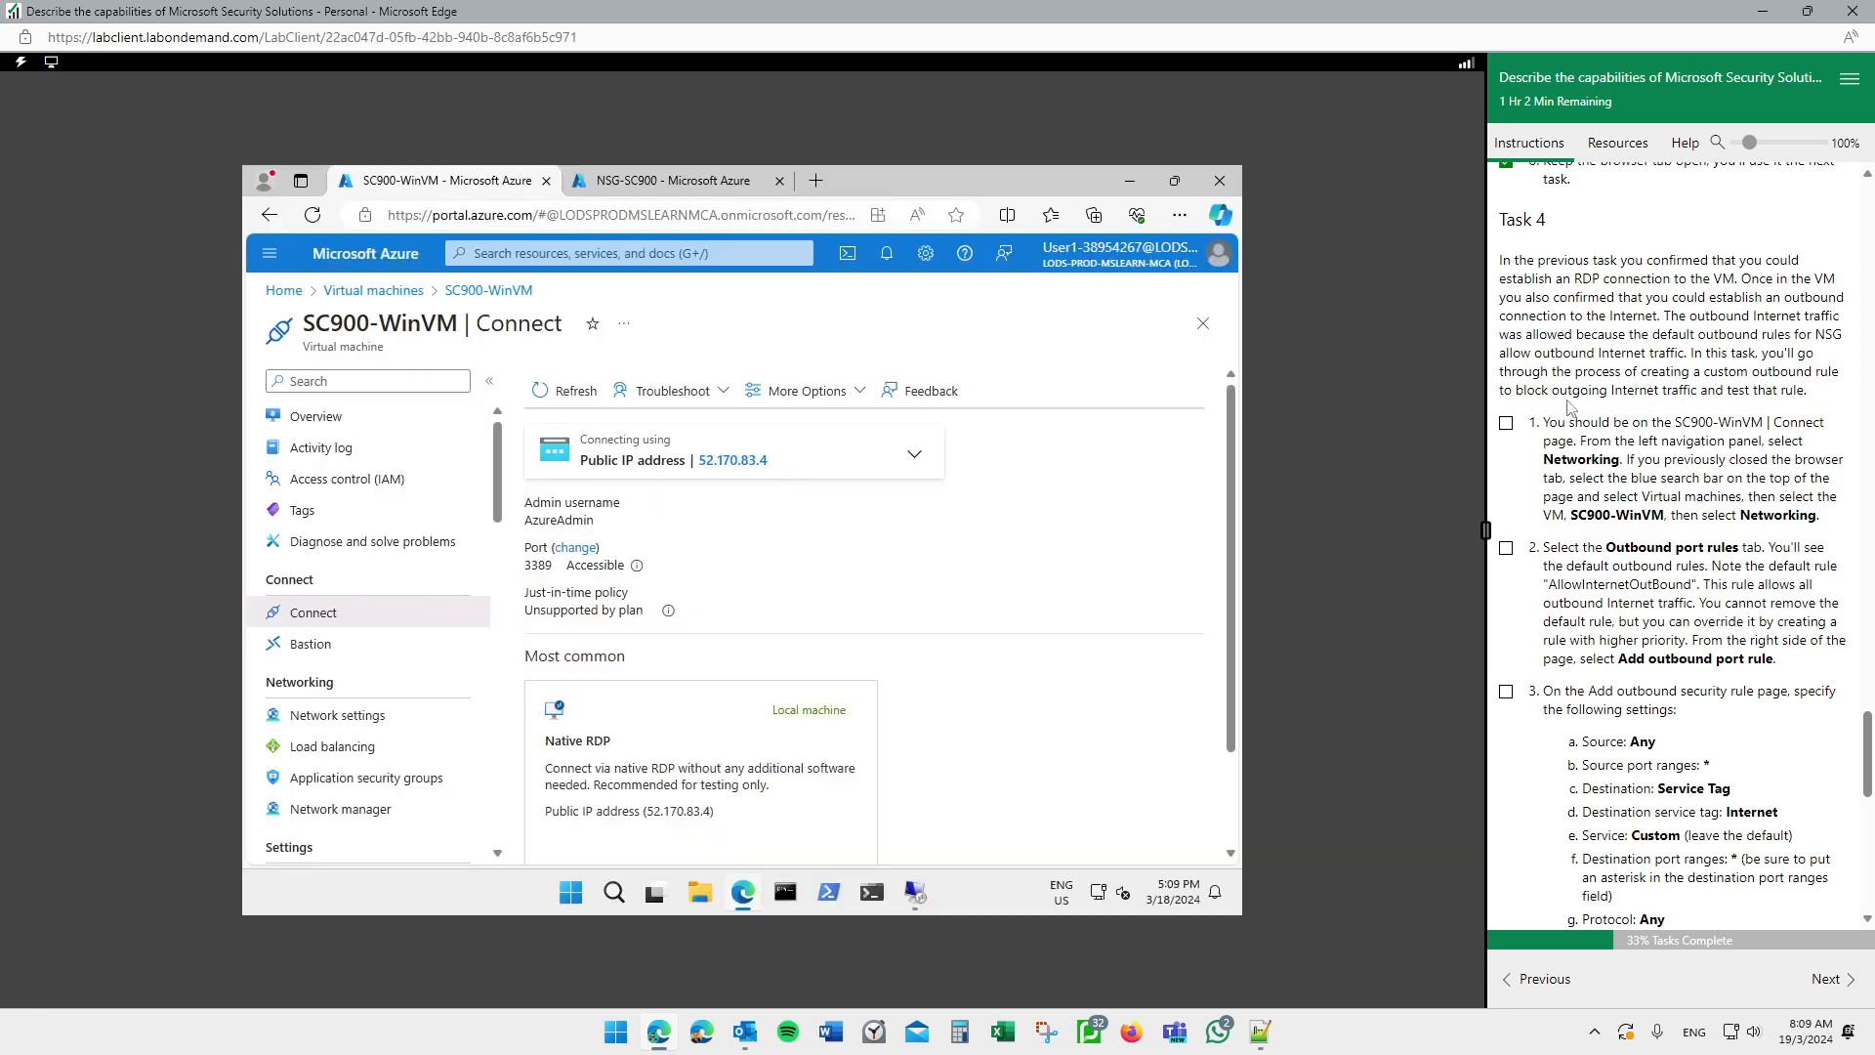
# Step: Check off Task 4 instruction 1 in the lab guide and show the Network settings of SC900-WinVM
pyautogui.click(1507, 423)
pyautogui.scroll(-1, 1611, 469)
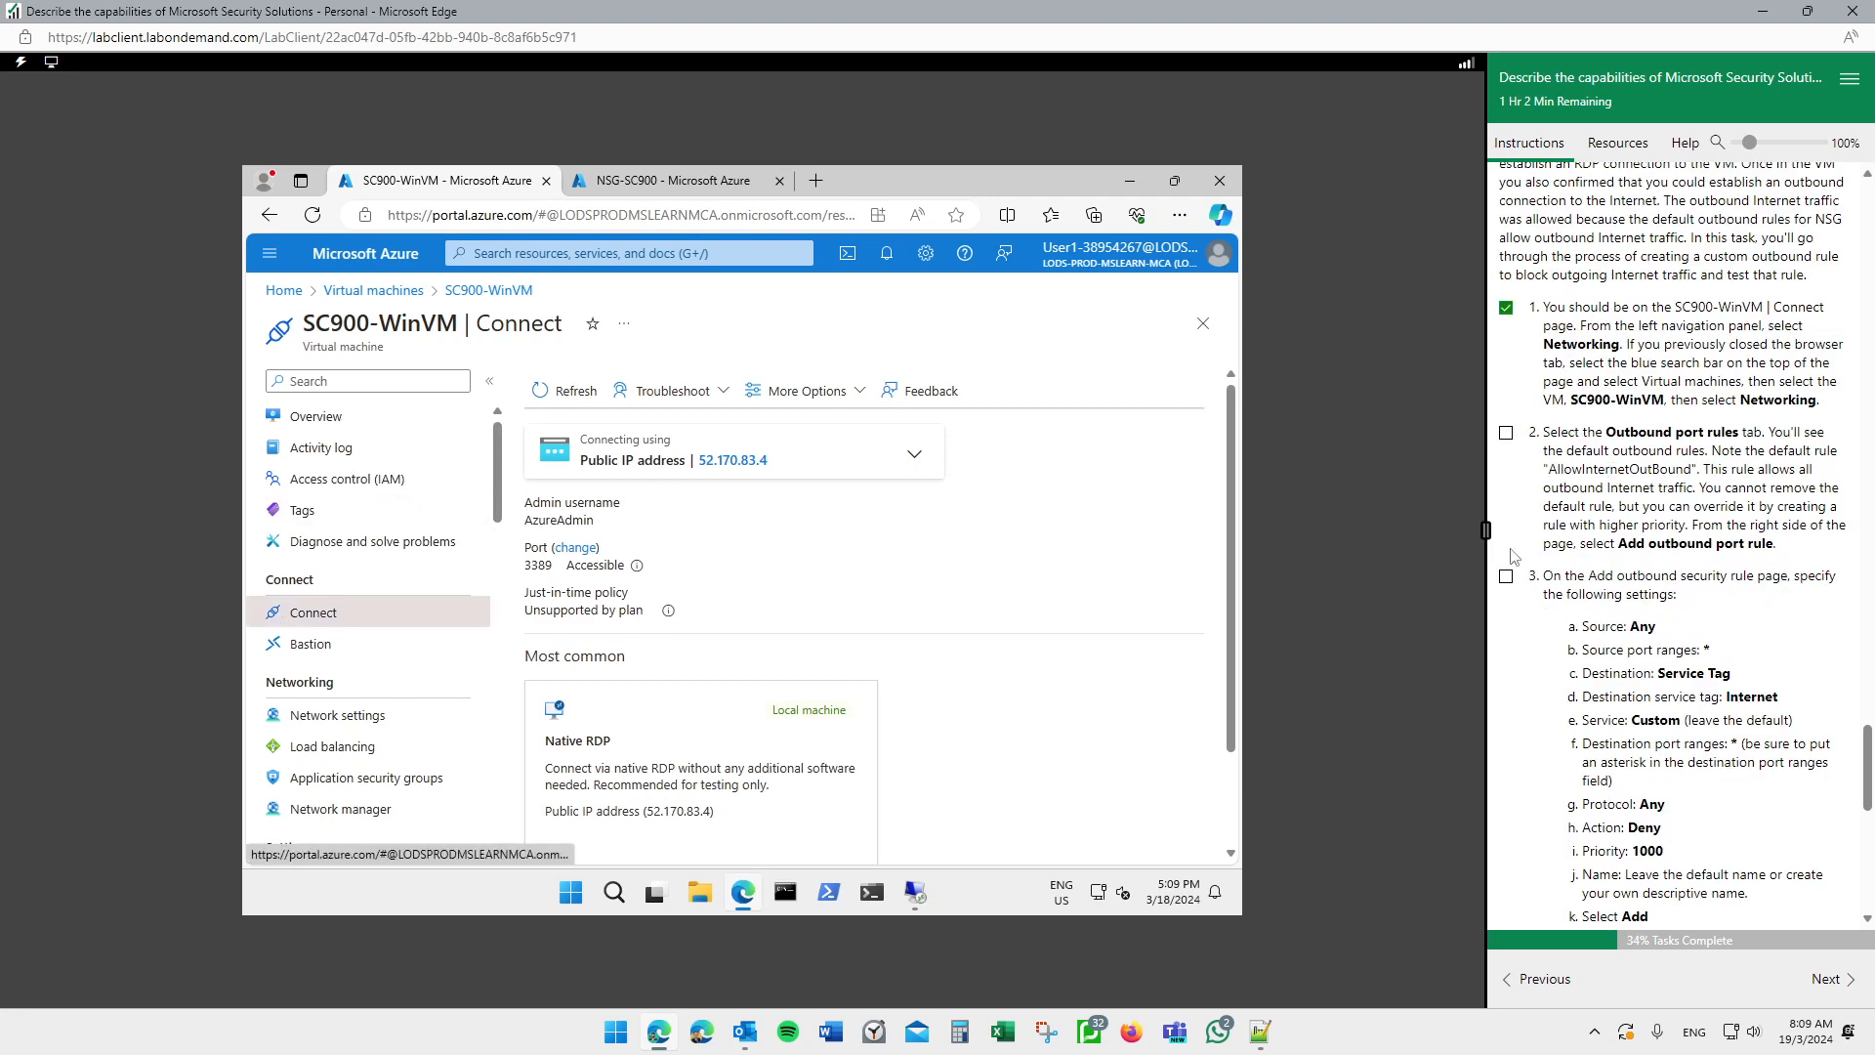
pyautogui.scroll(-1, 857, 597)
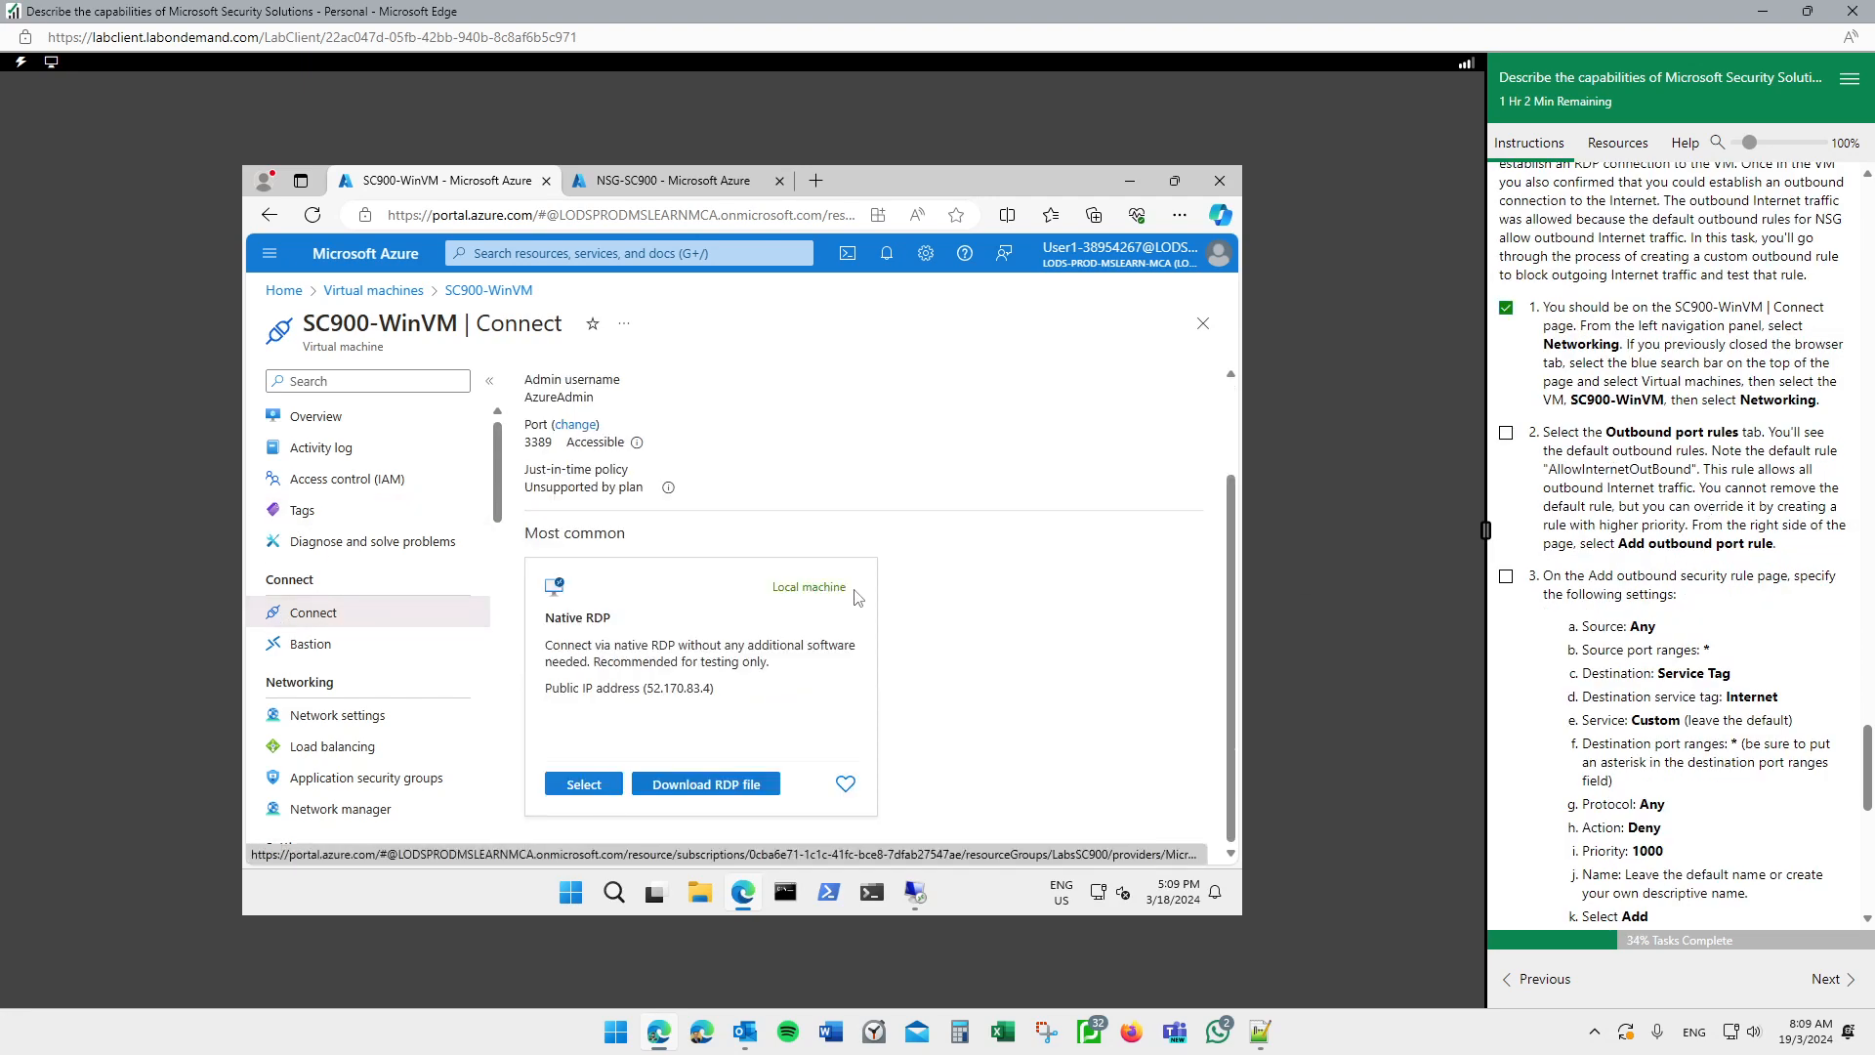
pyautogui.scroll(1, 598, 553)
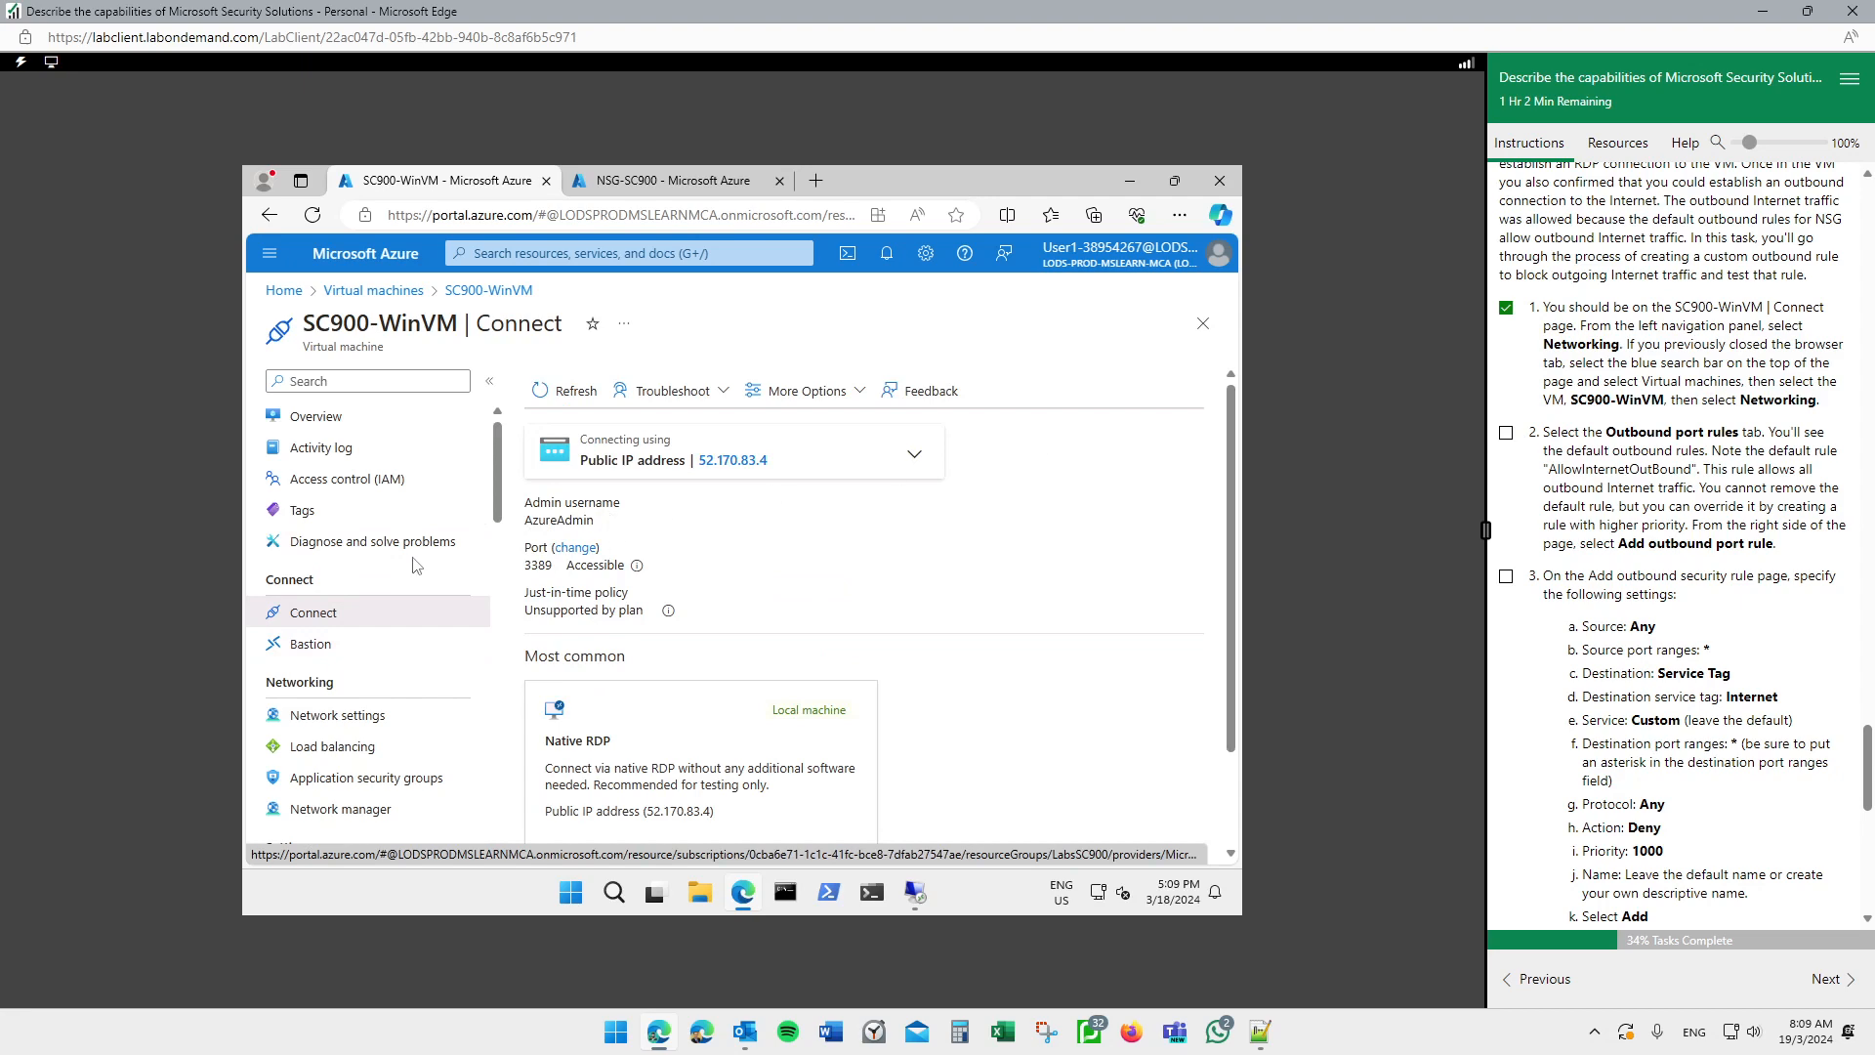
pyautogui.scroll(-1, 371, 586)
pyautogui.click(372, 576)
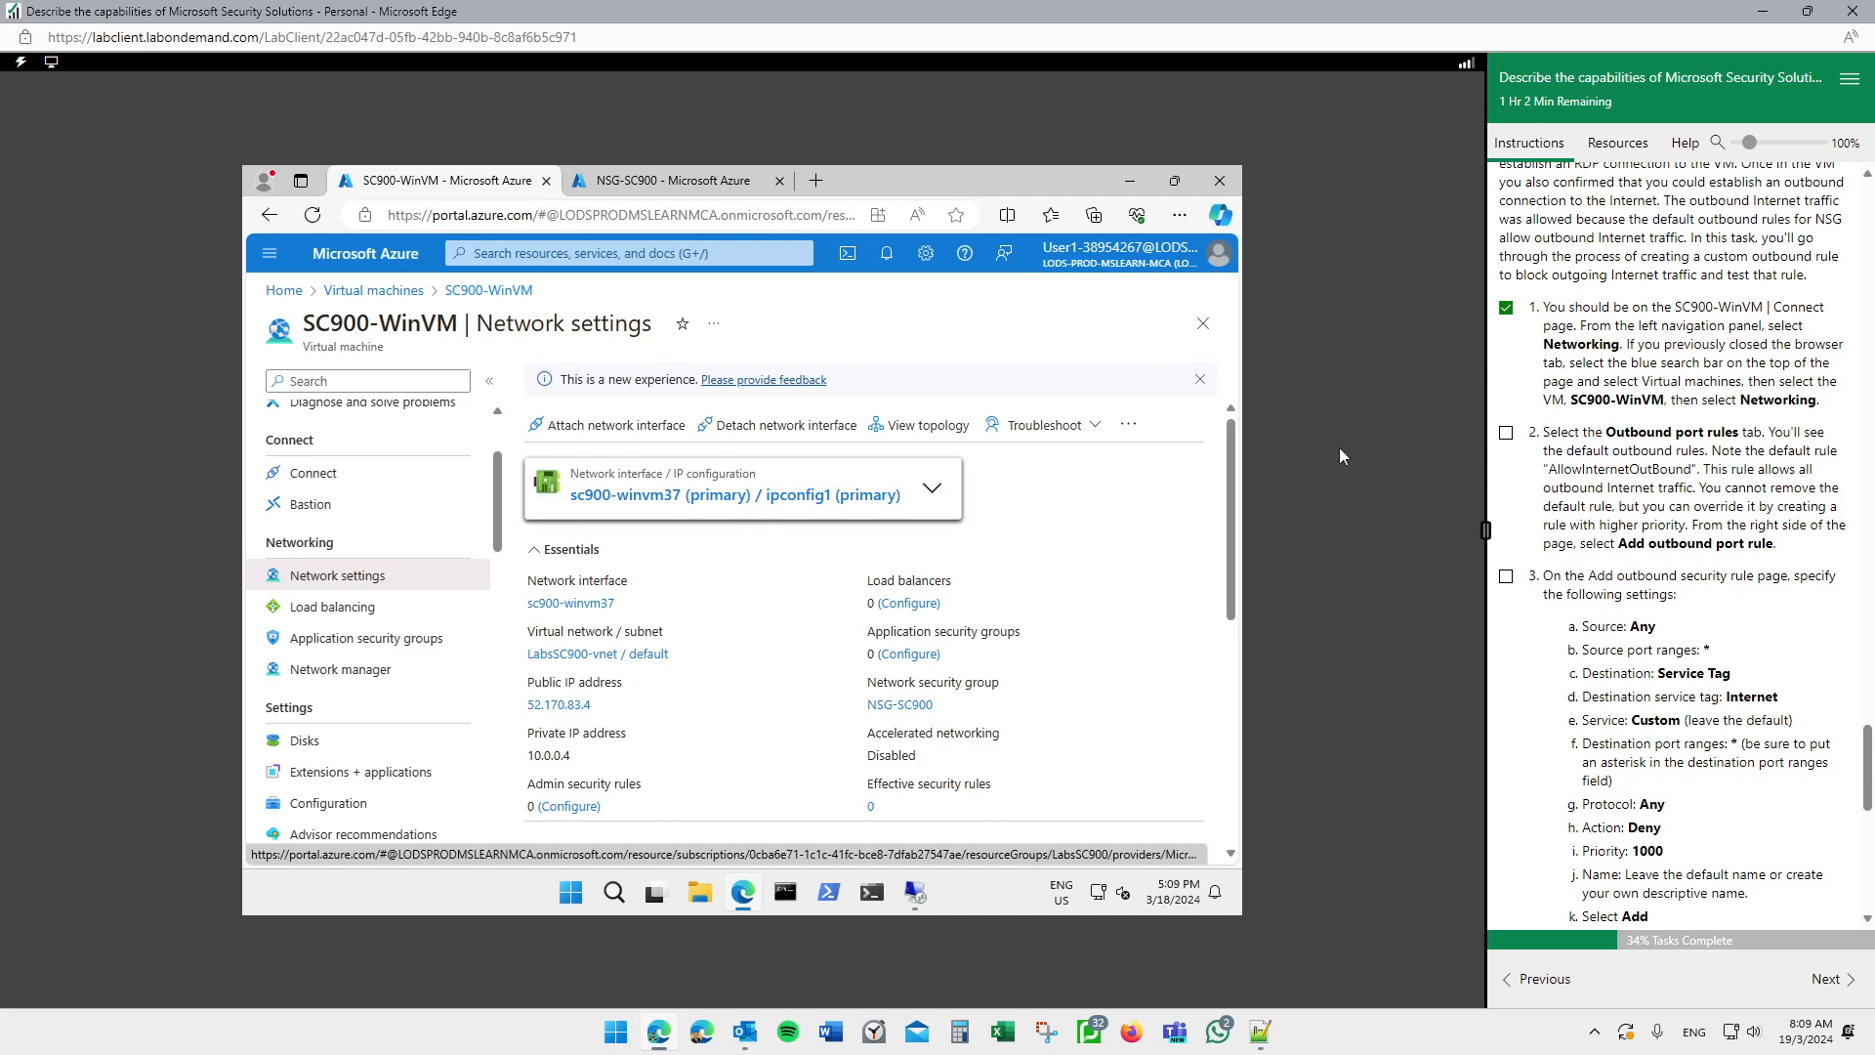
# Step: Start creating an outbound port rule for NSG-SC900 and check off Task 4 instruction 2
pyautogui.scroll(-1, 1105, 523)
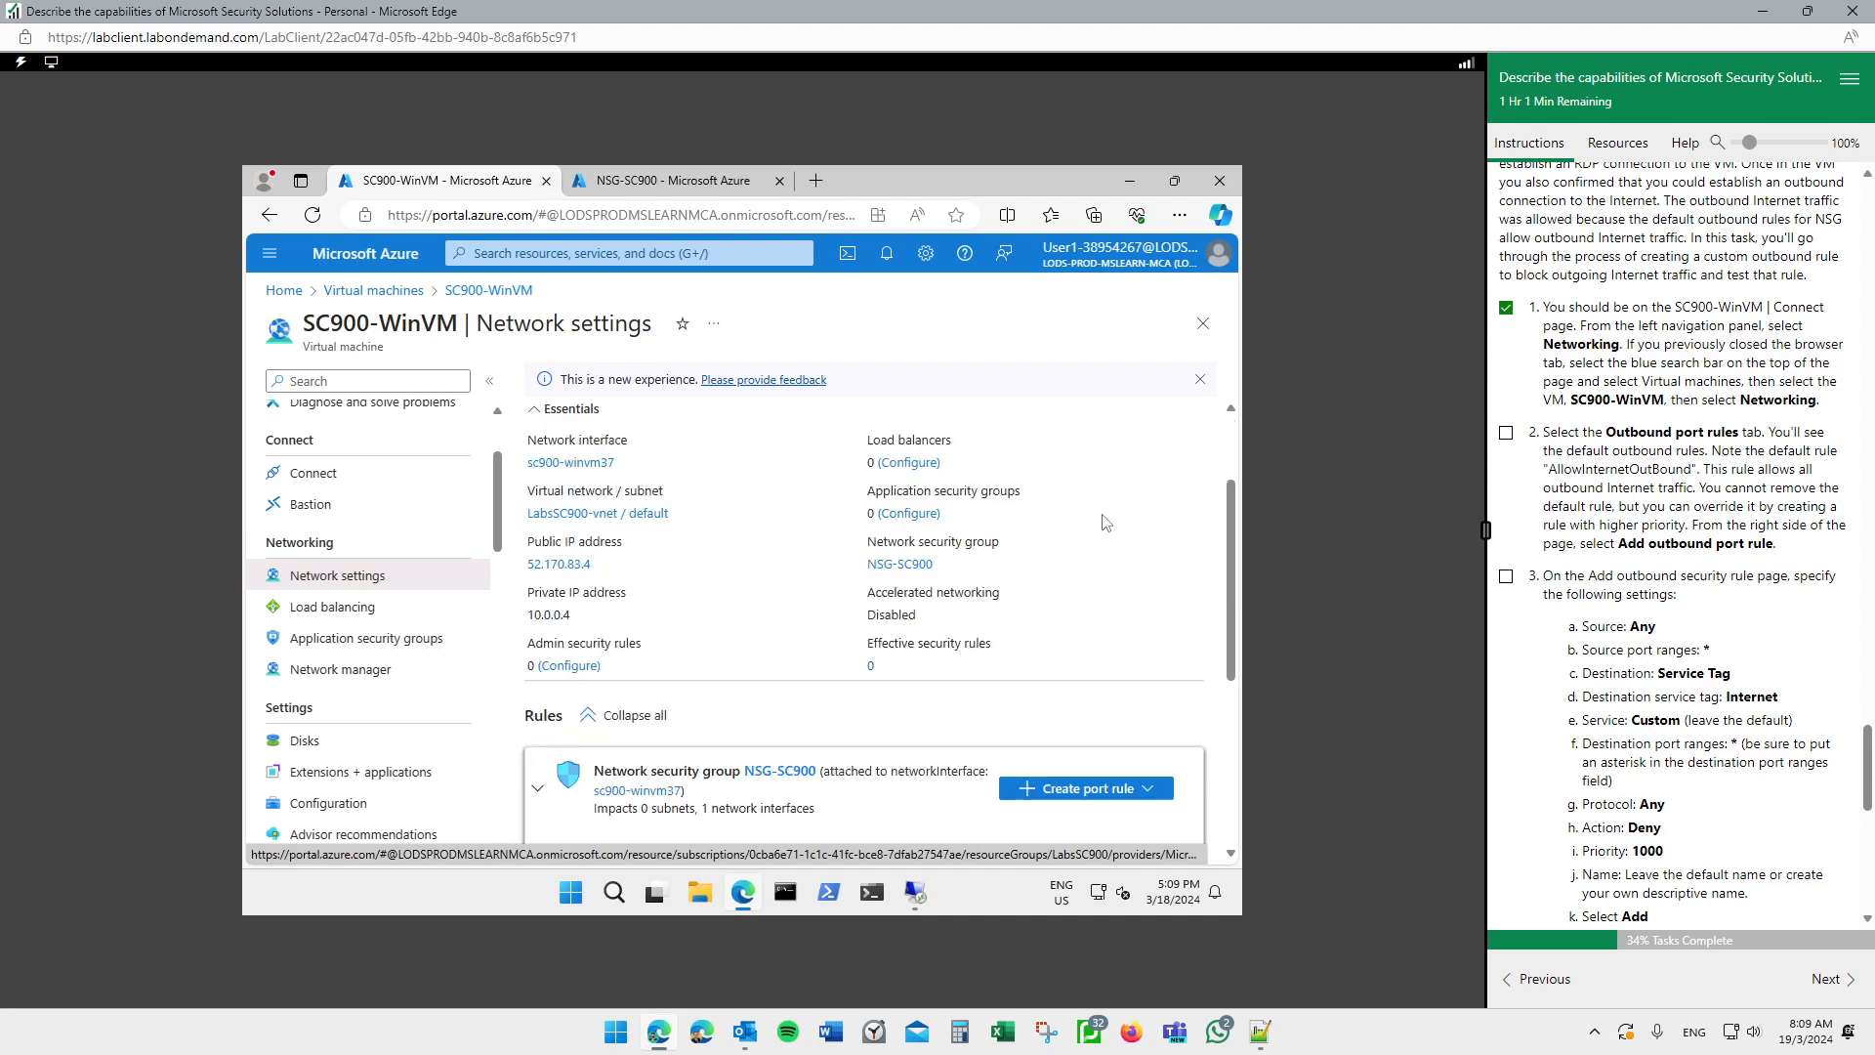
pyautogui.scroll(-3, 1105, 522)
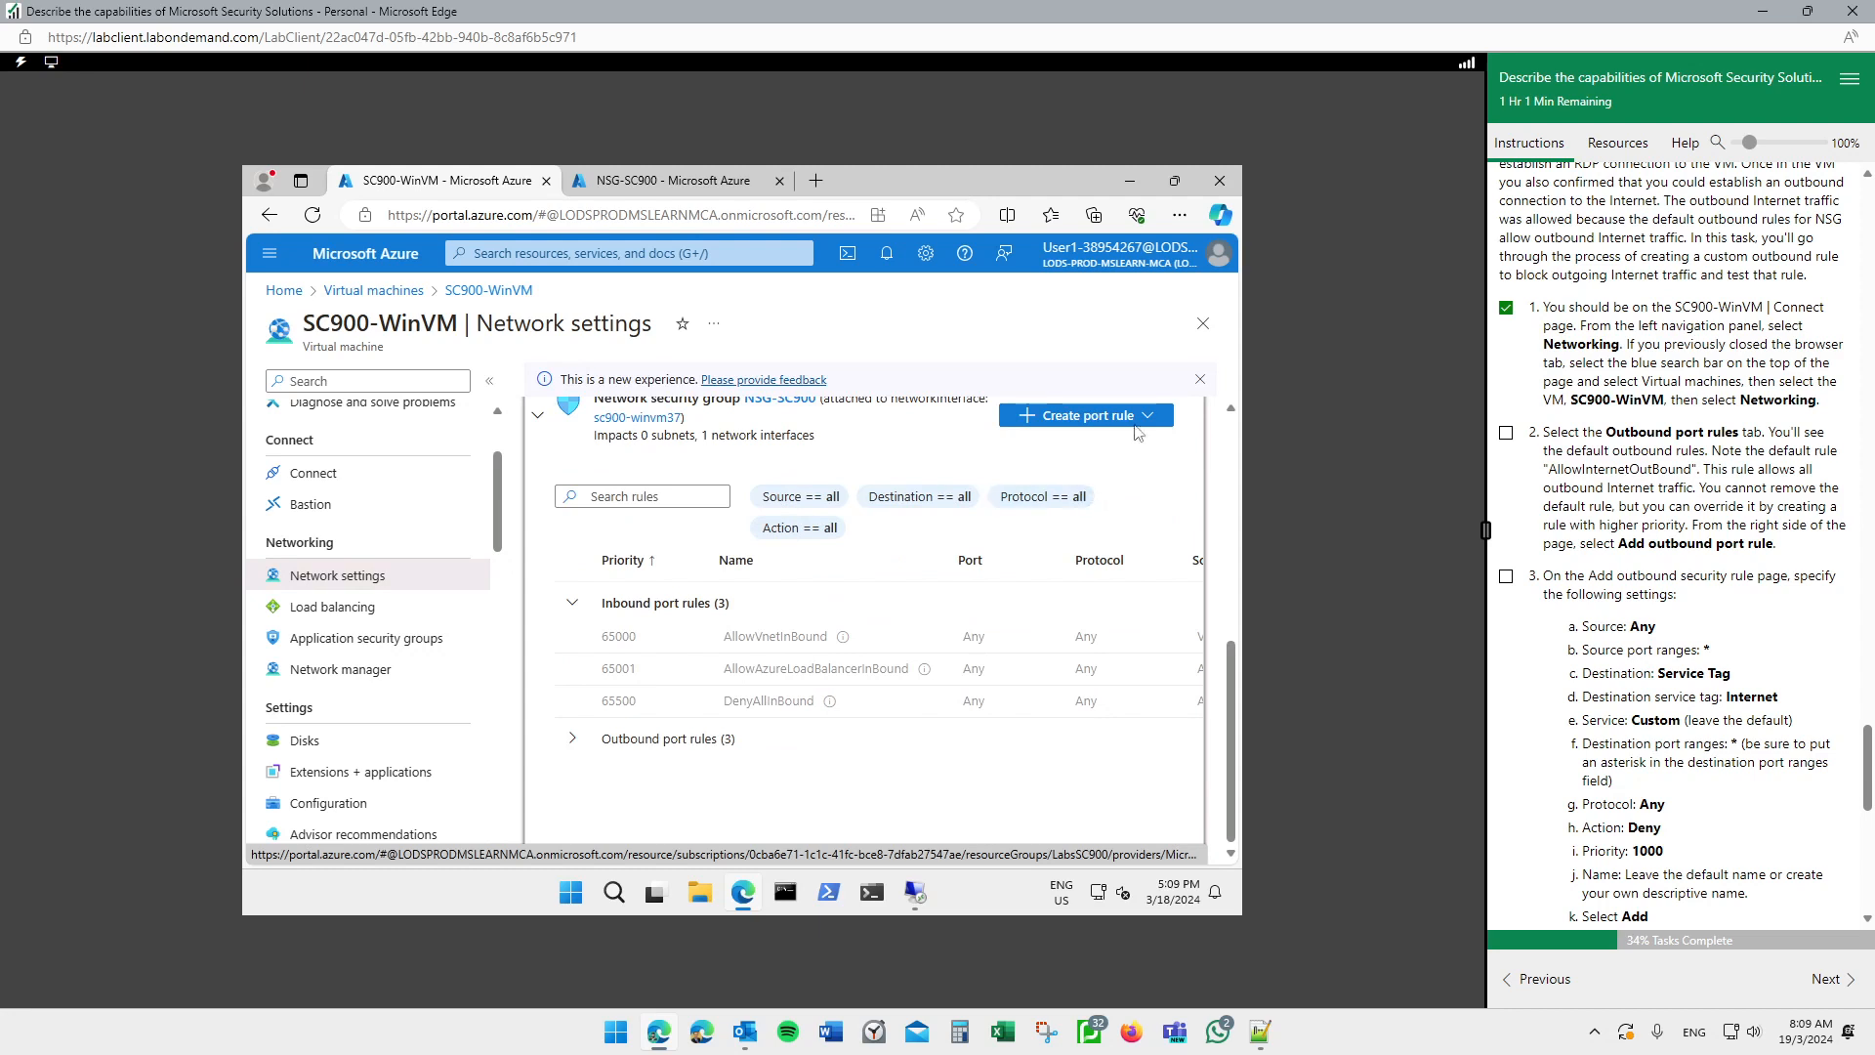
pyautogui.click(1153, 418)
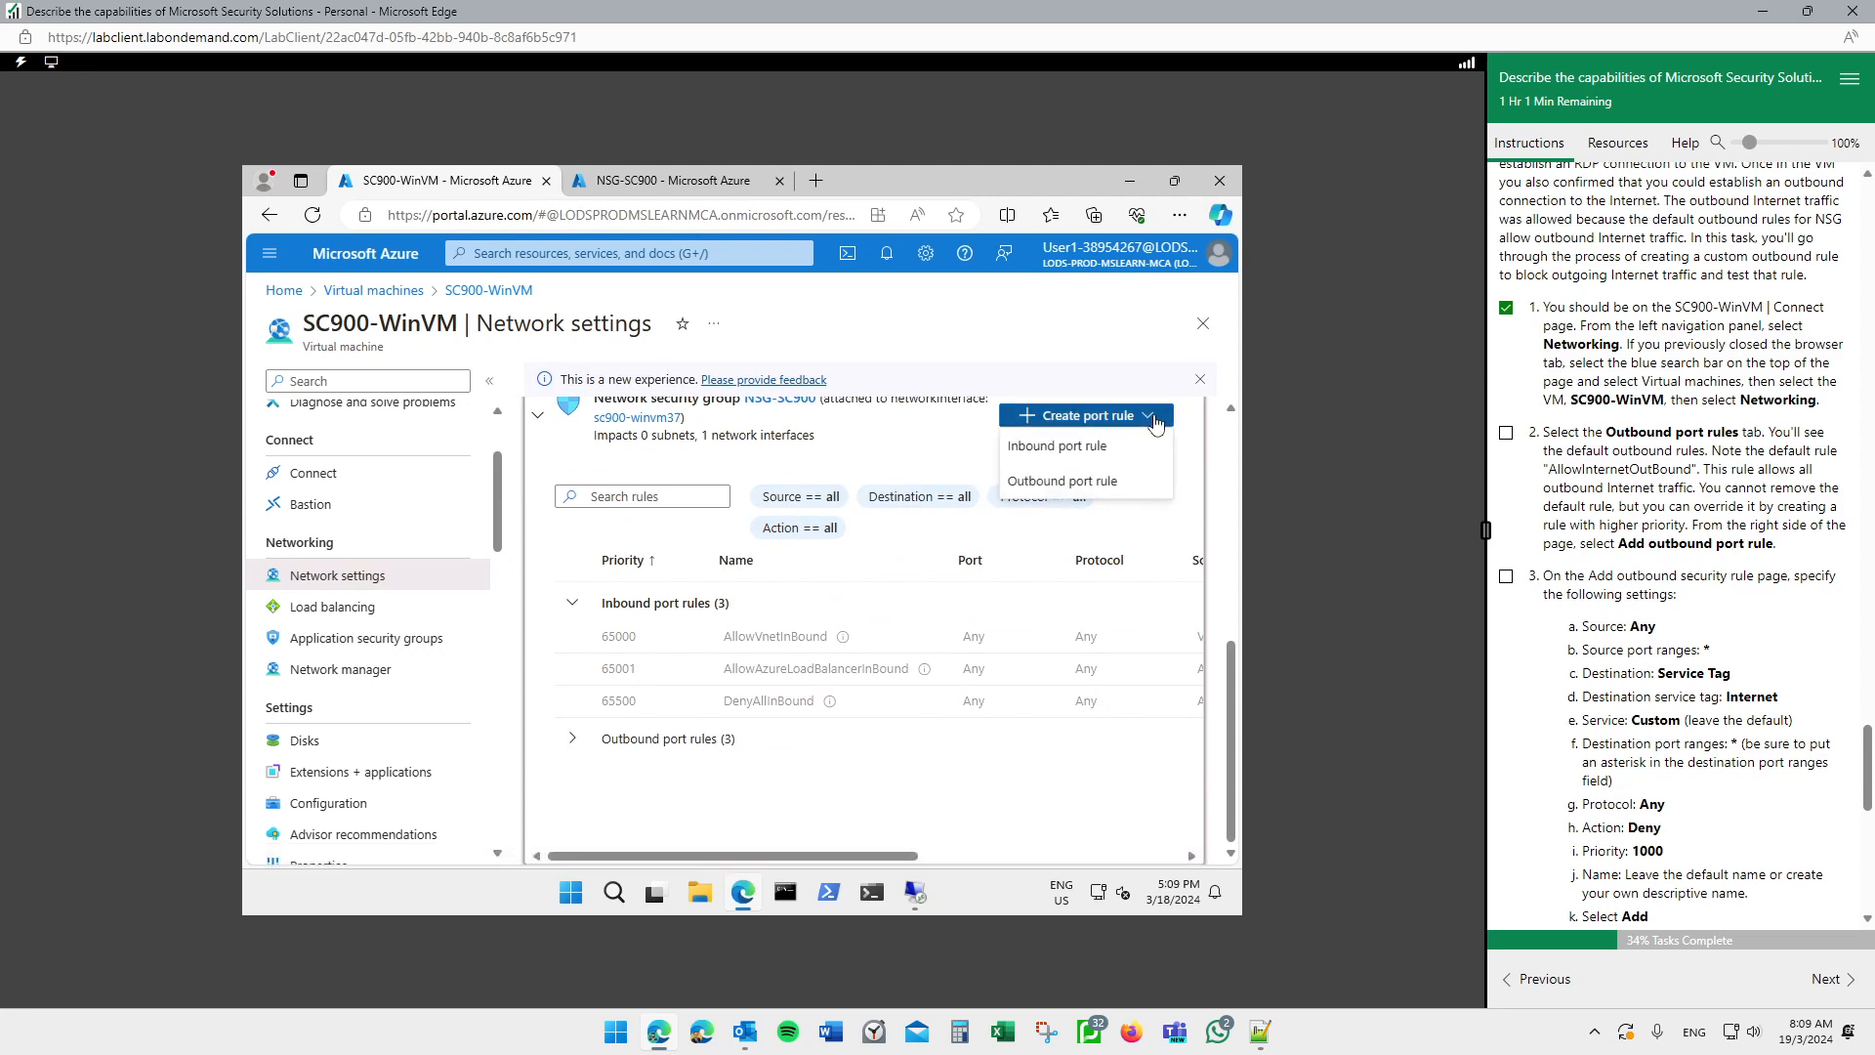
pyautogui.click(1089, 484)
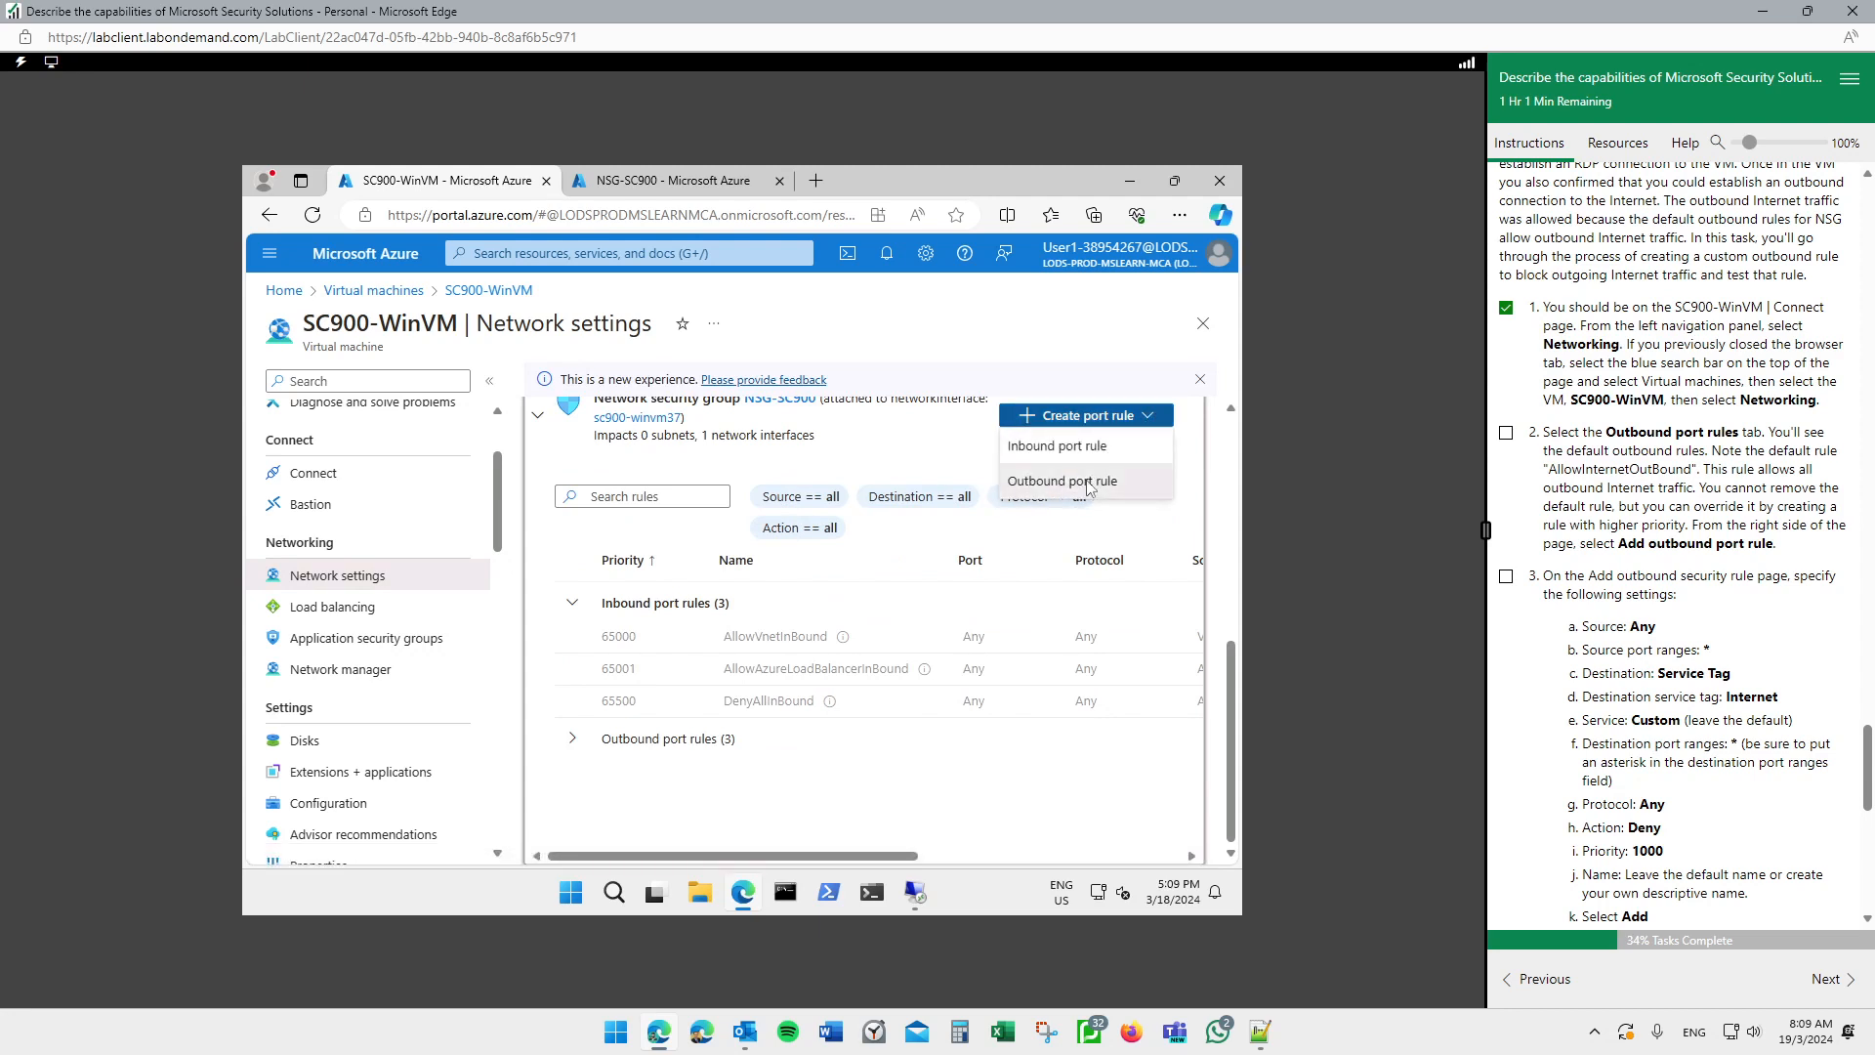
pyautogui.click(1506, 431)
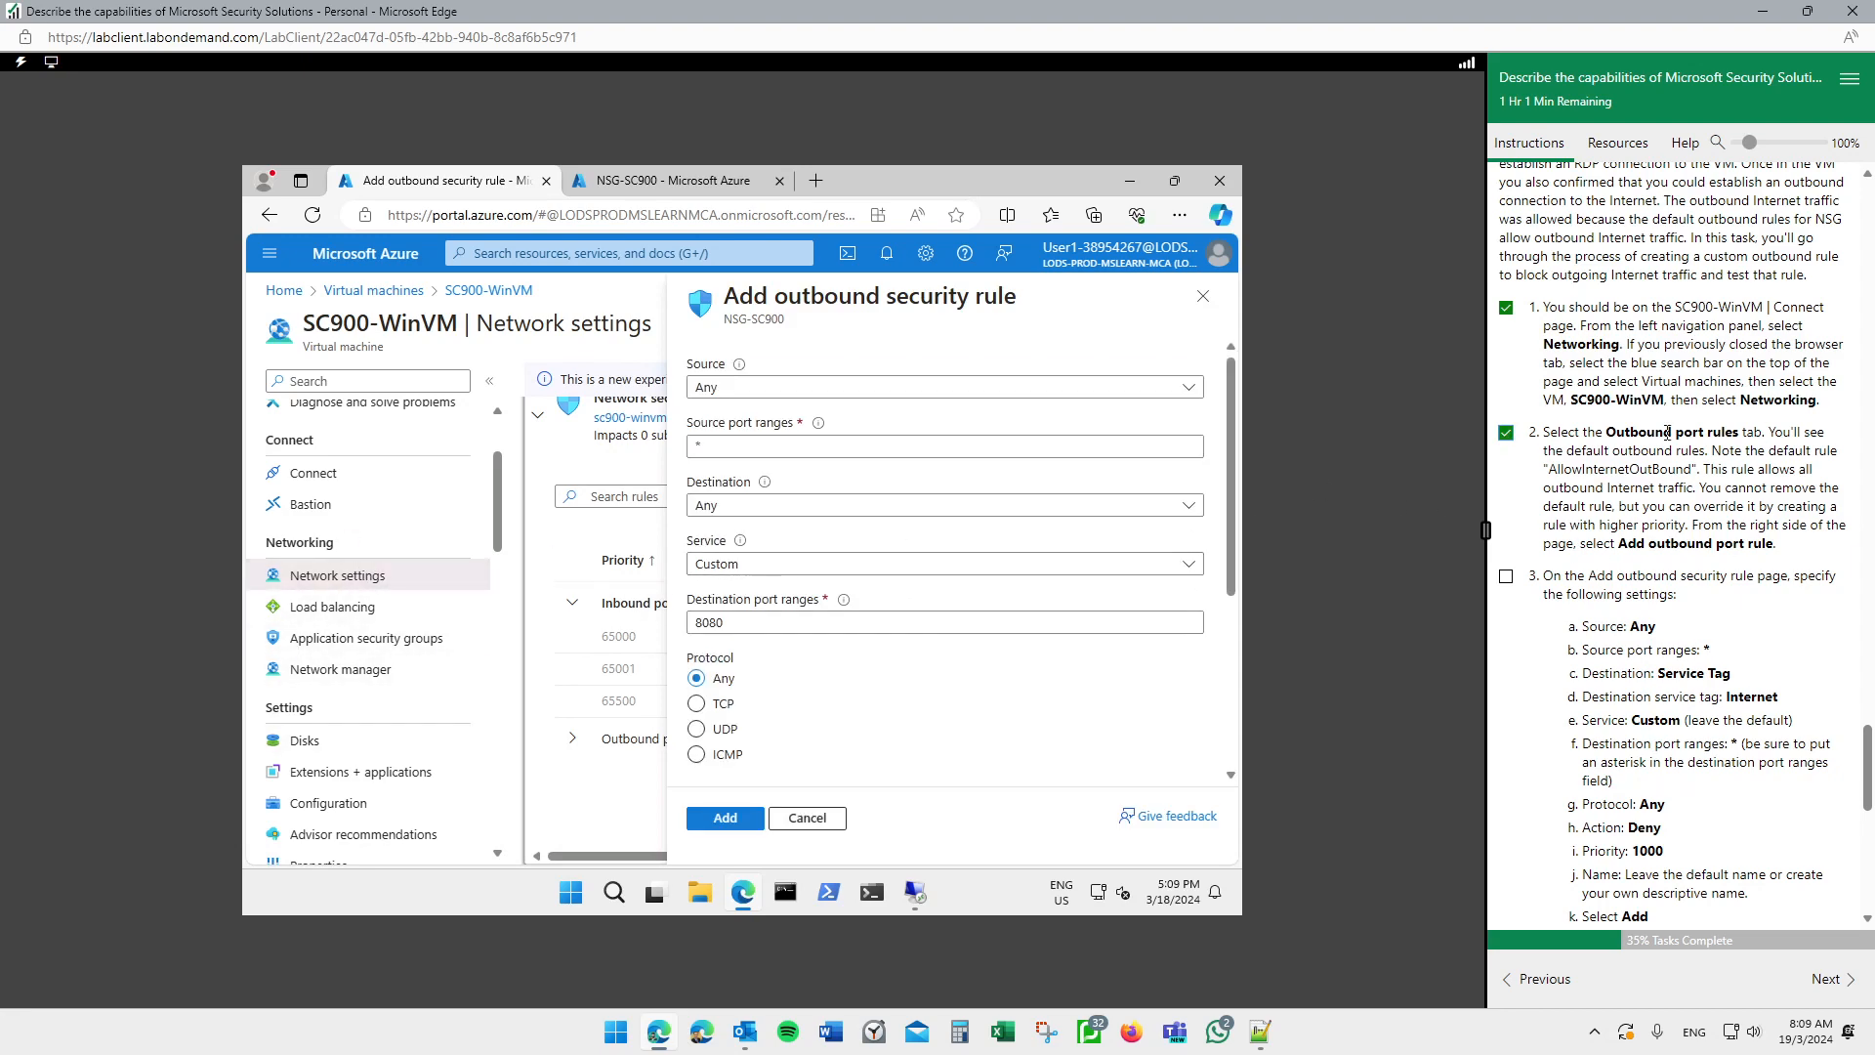
# Step: Set the outbound security rule's action to Deny and its destination port ranges to *
pyautogui.scroll(-2, 1546, 457)
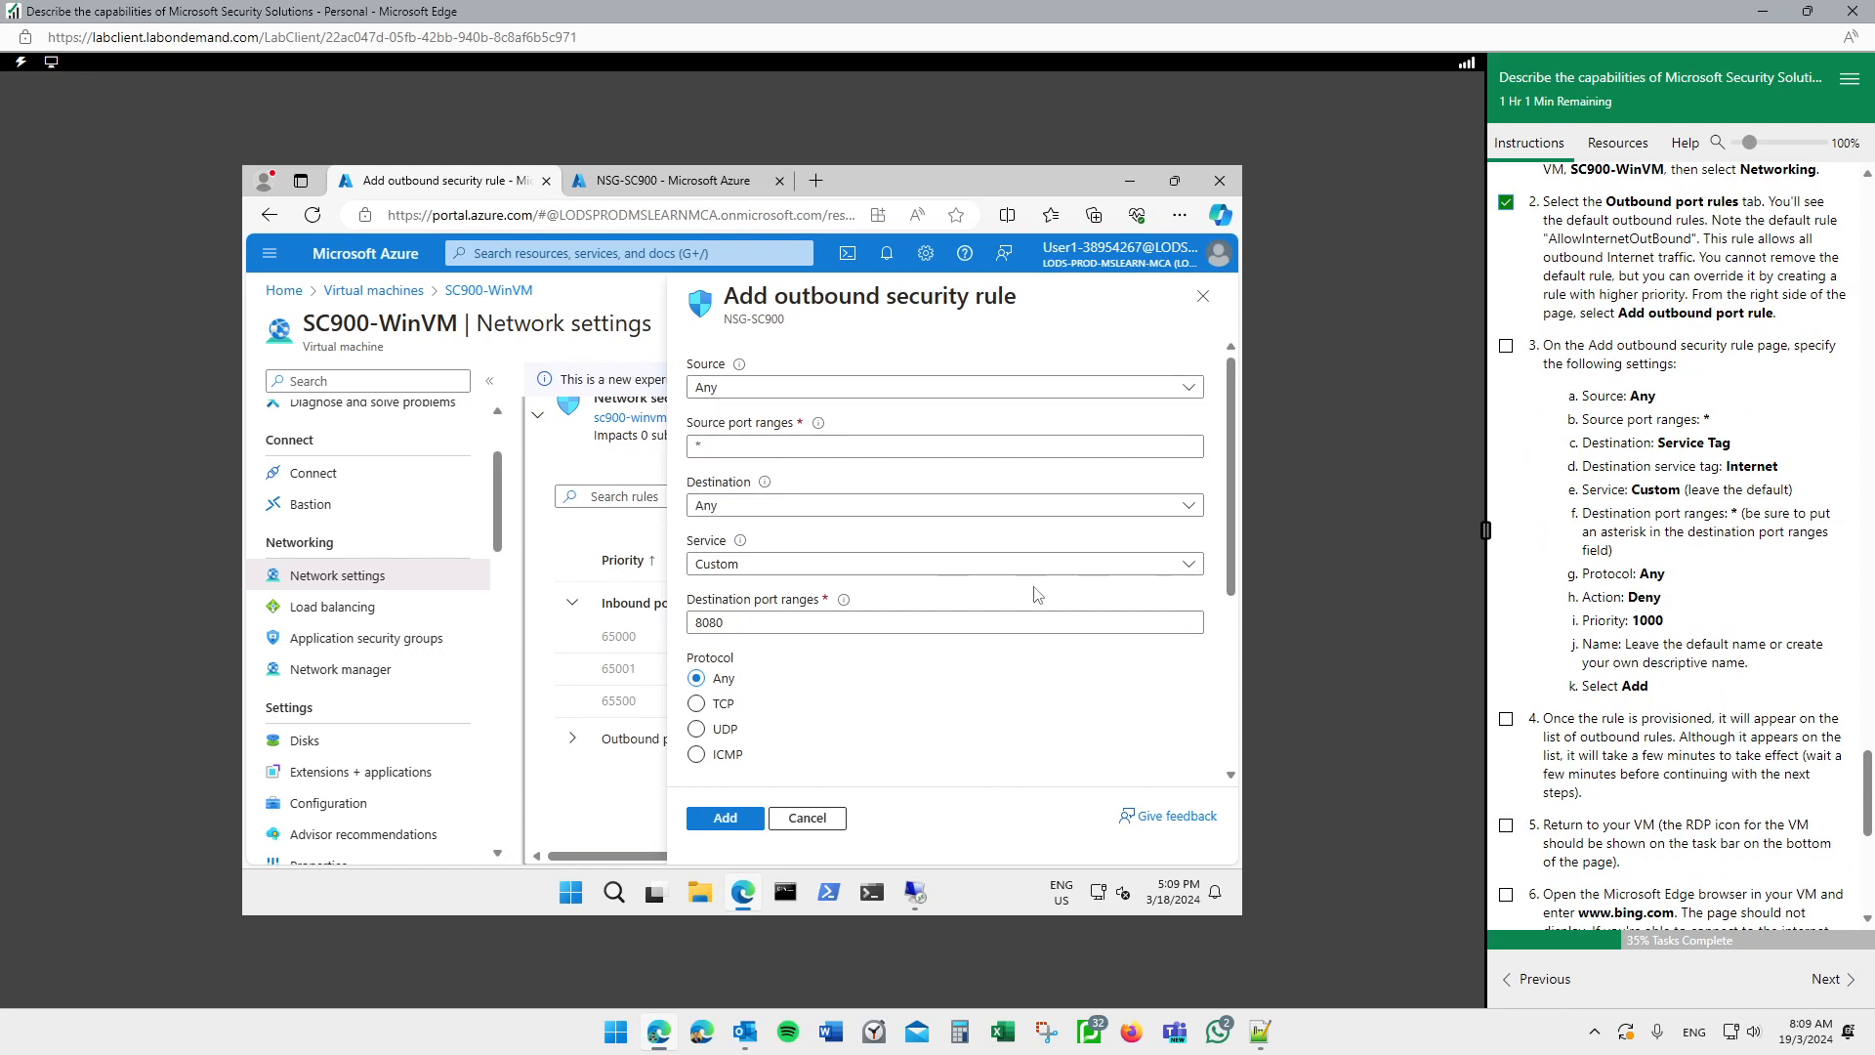
pyautogui.scroll(-1, 1039, 596)
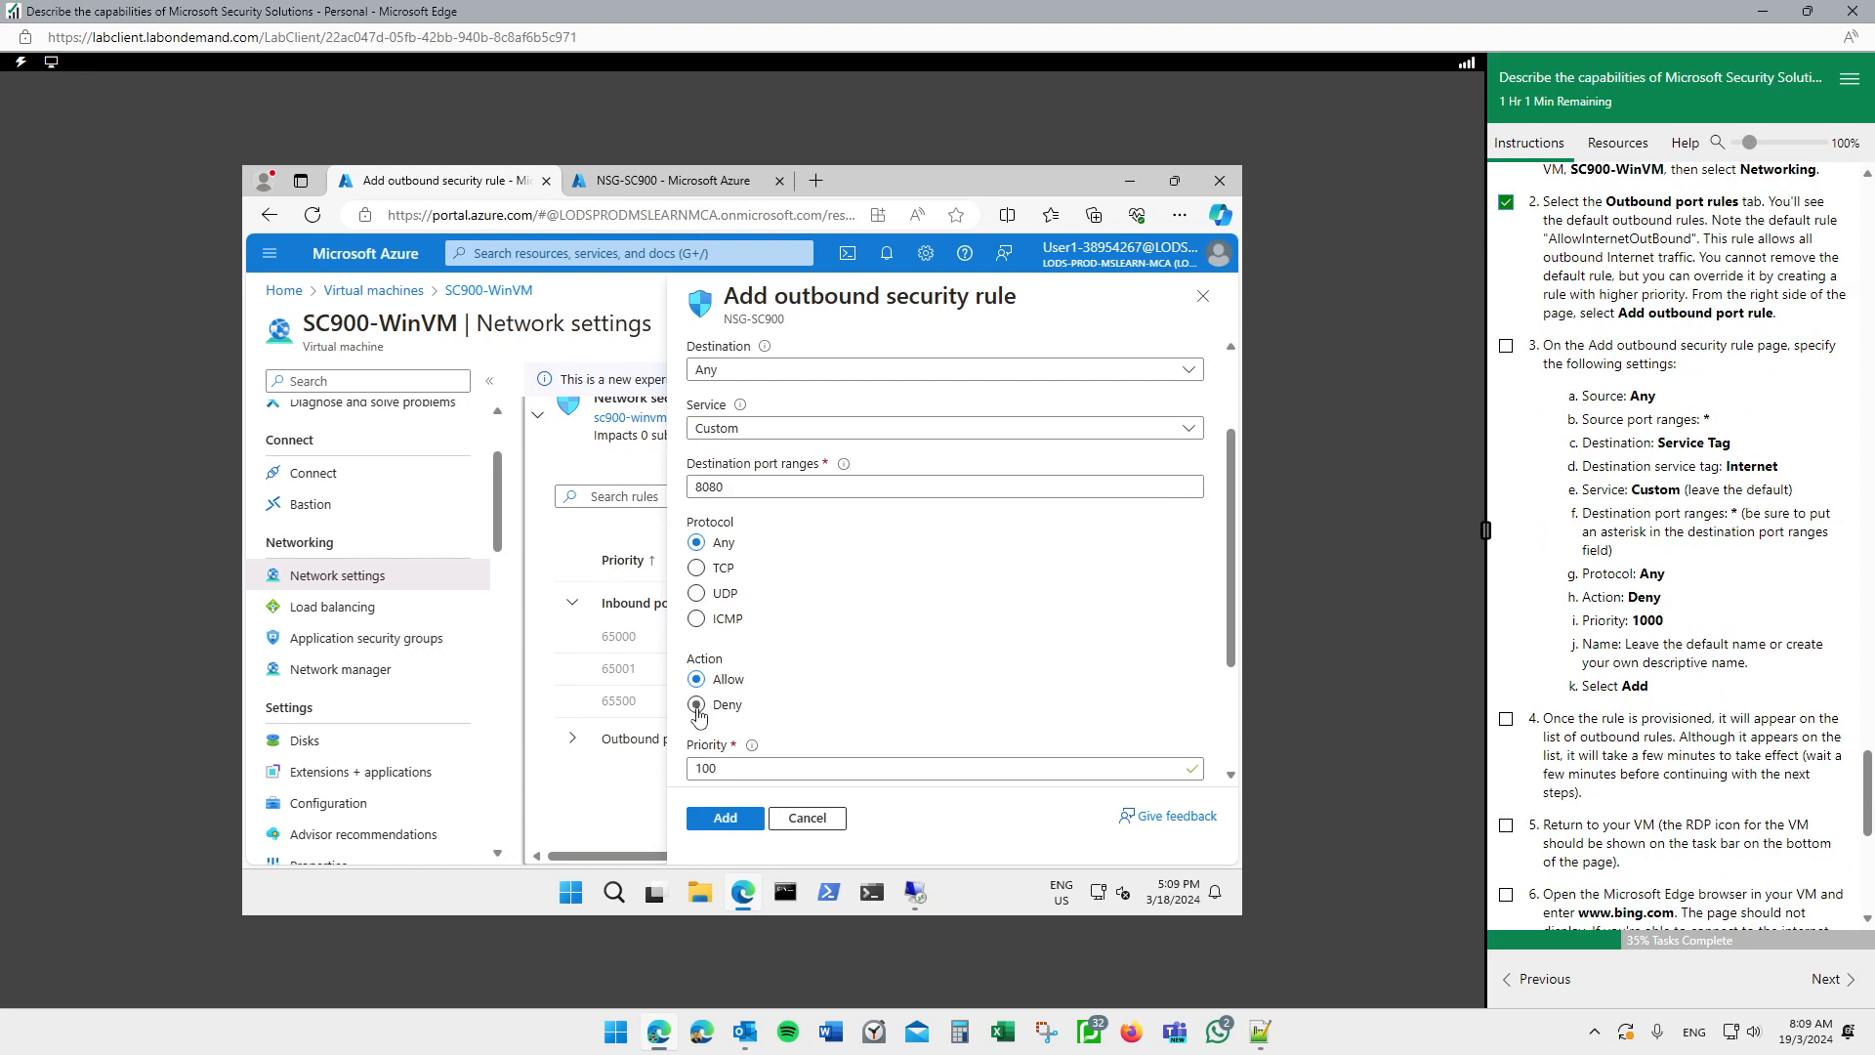
pyautogui.click(697, 707)
pyautogui.moveTo(766, 480); pyautogui.dragTo(691, 491)
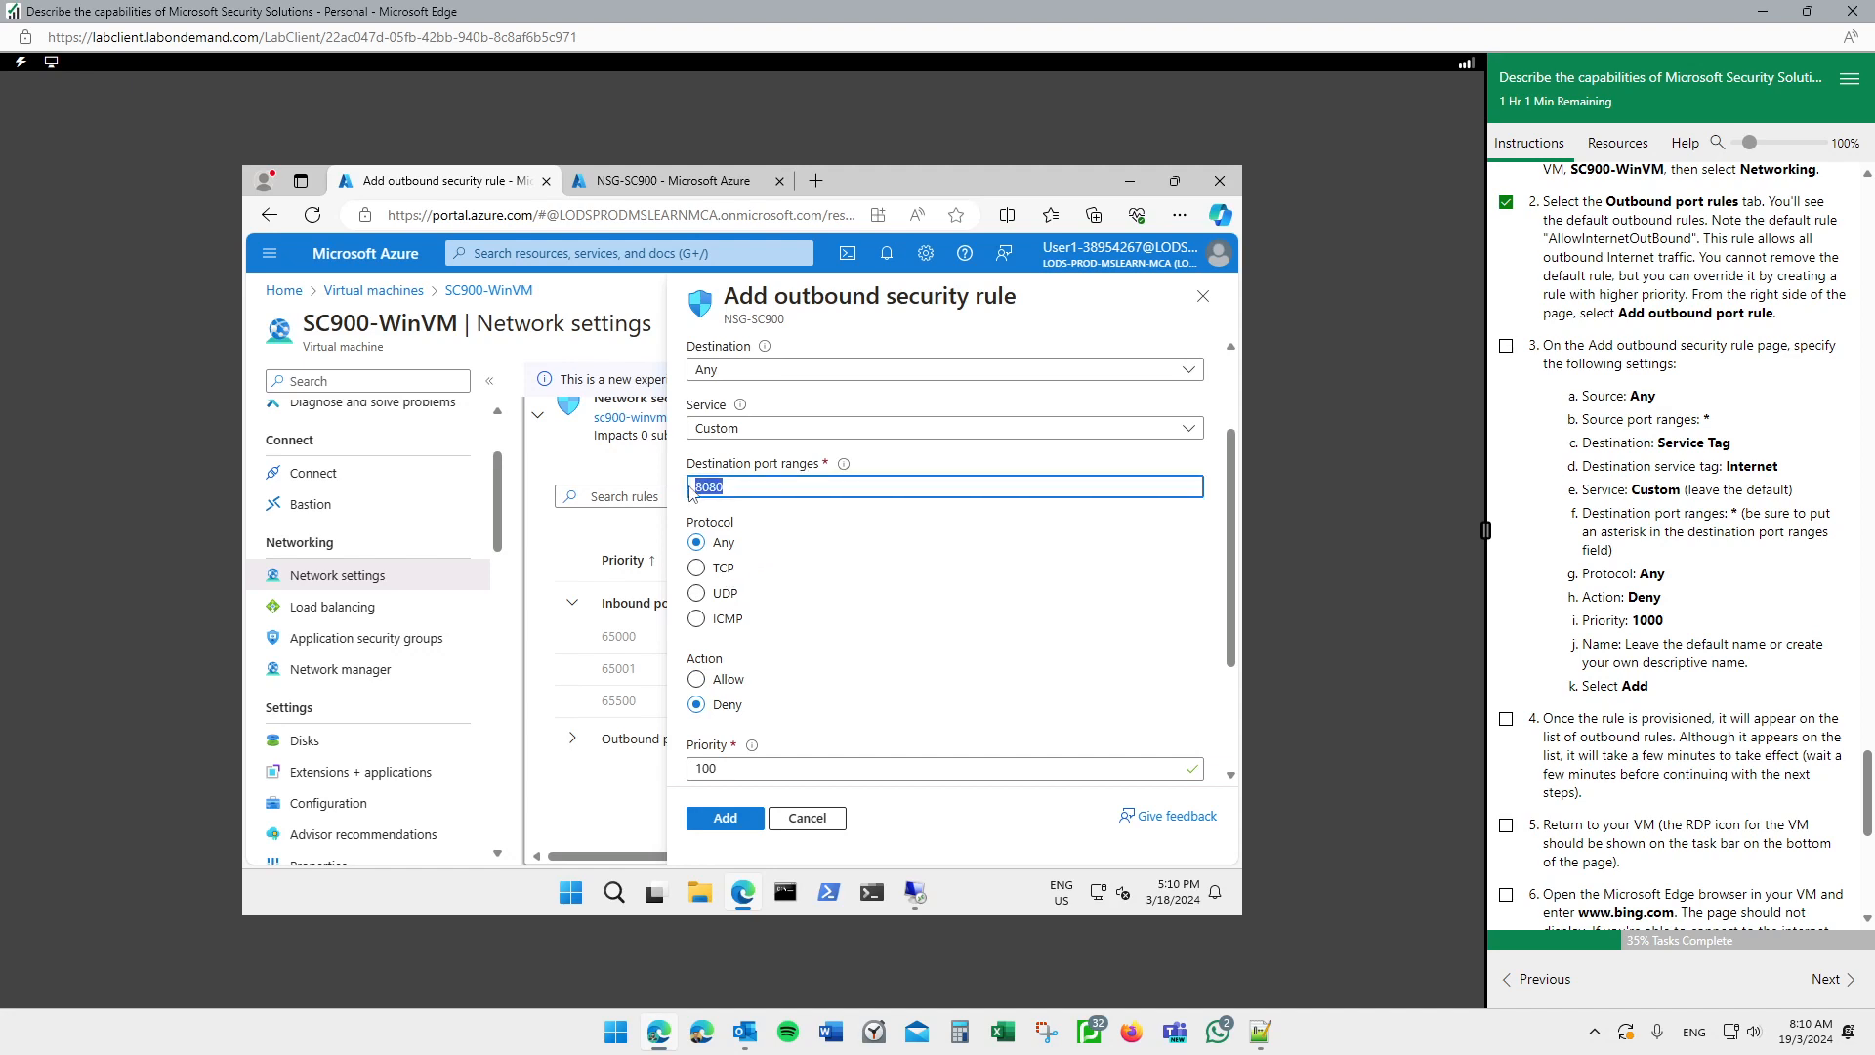
pyautogui.write('*')
pyautogui.scroll(2, 800, 488)
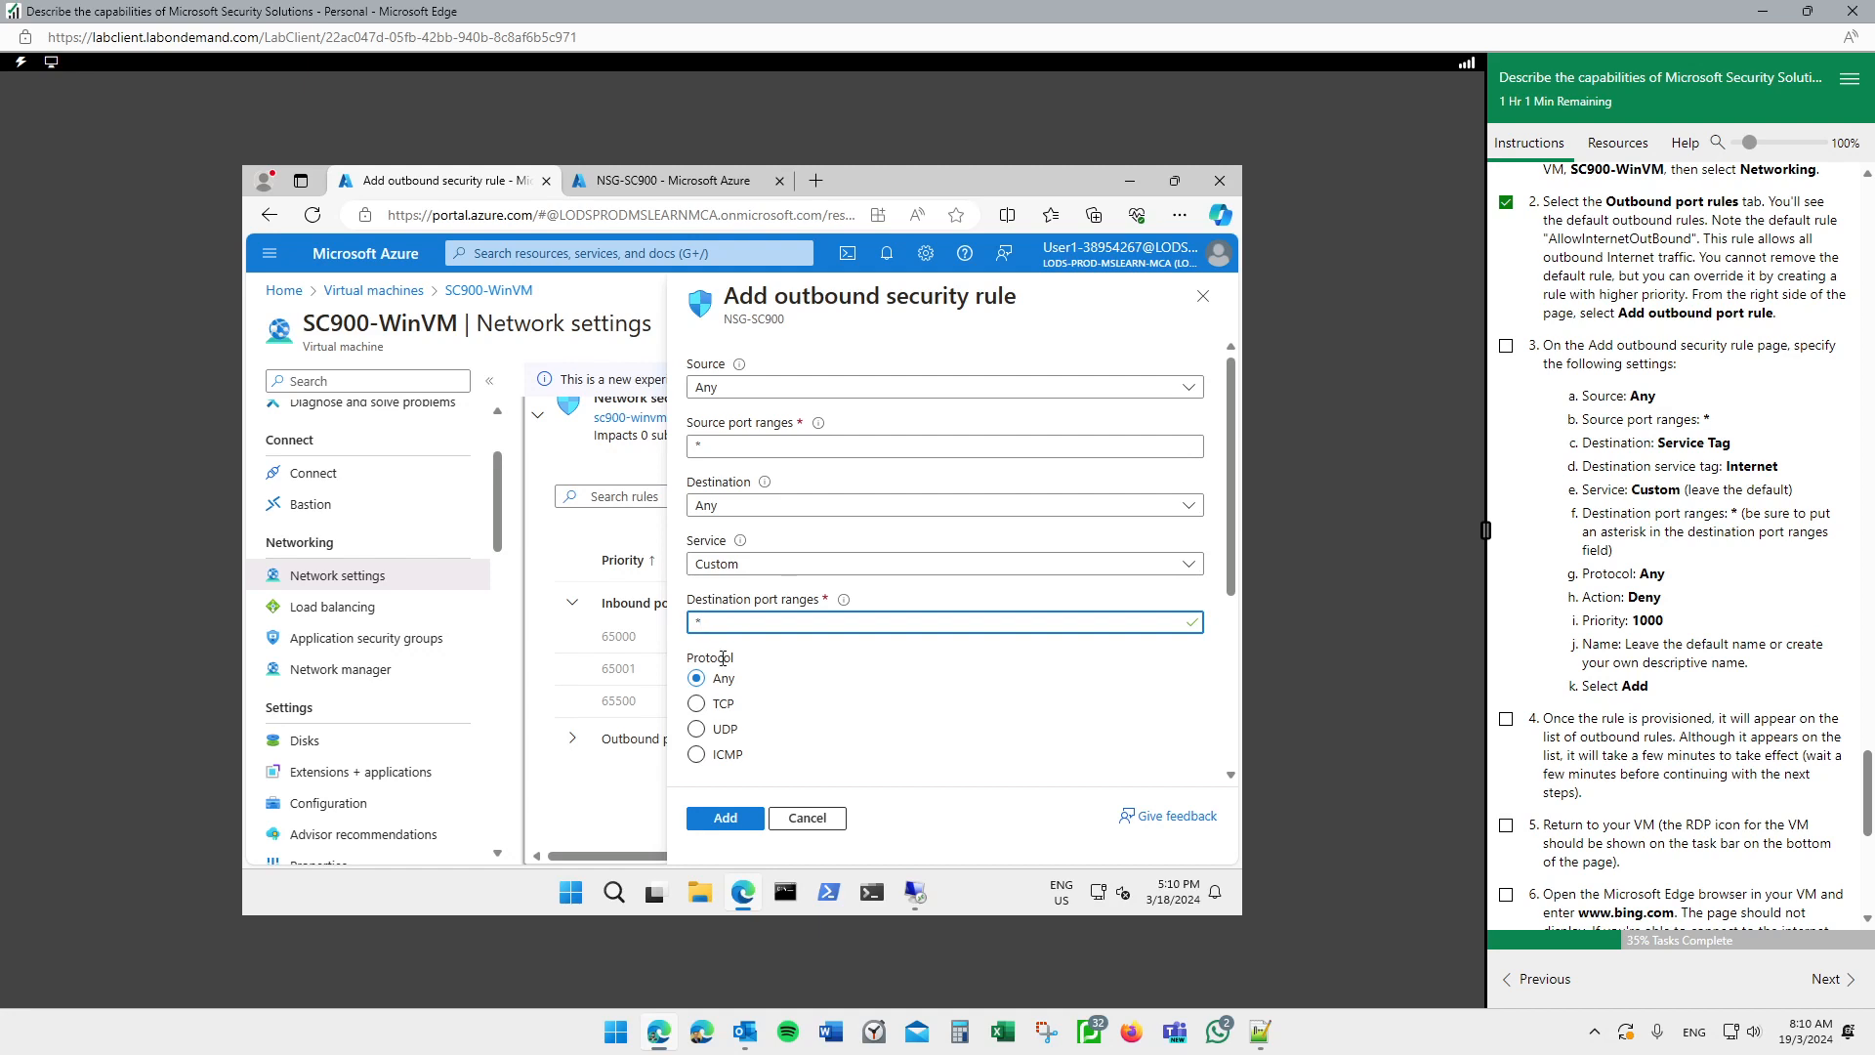
pyautogui.scroll(-2, 735, 664)
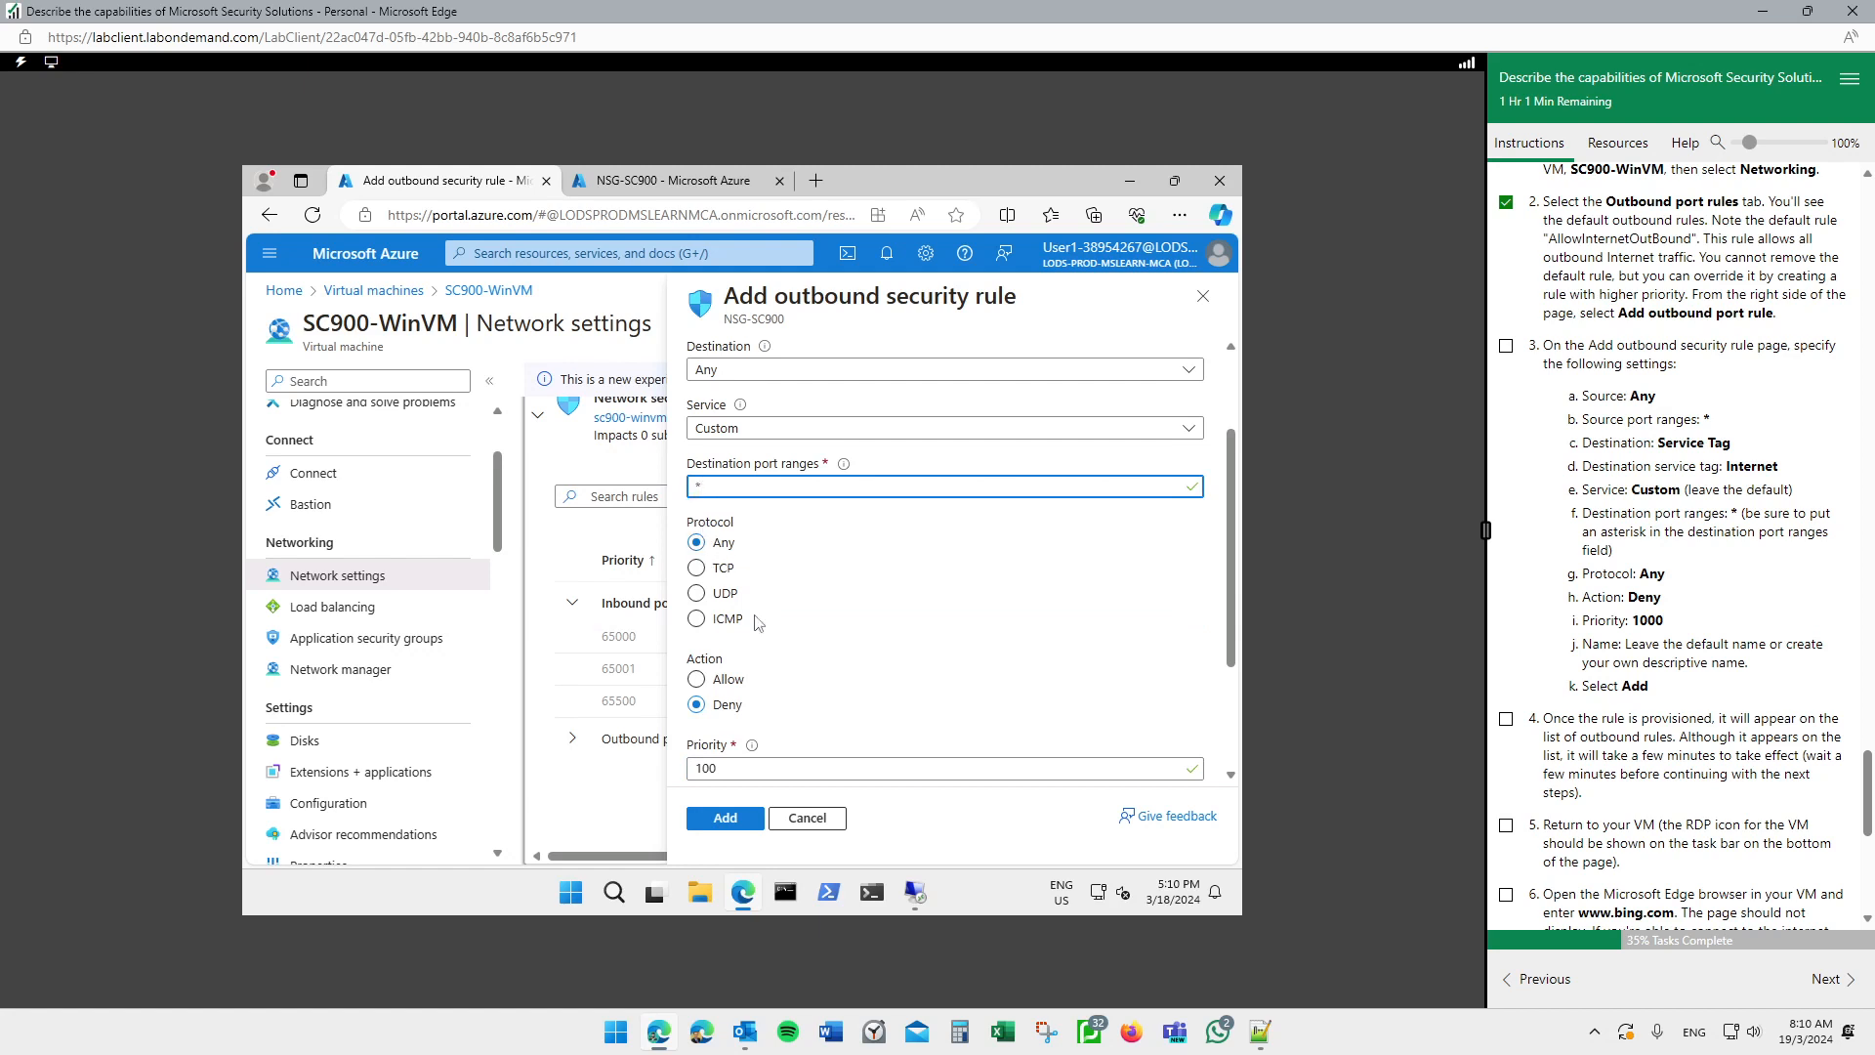
pyautogui.scroll(-2, 752, 625)
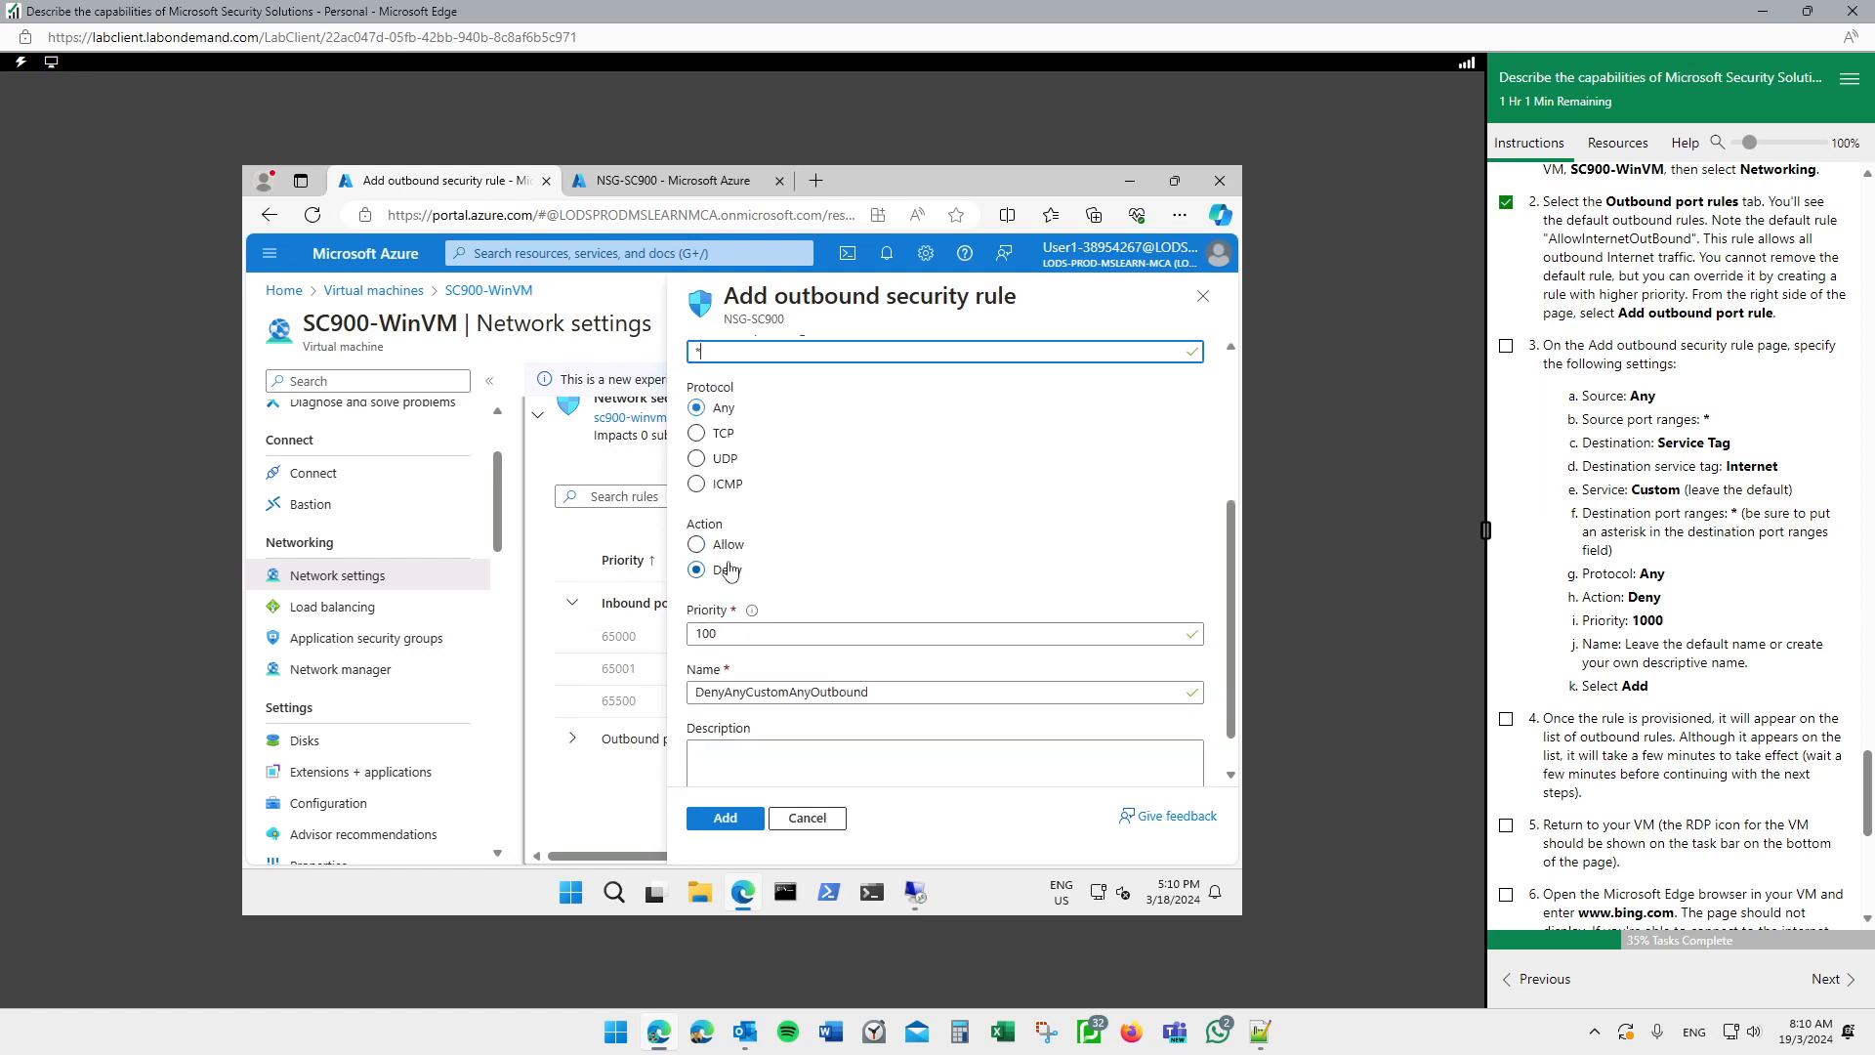
pyautogui.hotkey('ctrl', '2')
pyautogui.moveTo(778, 560)
pyautogui.mouseDown()
pyautogui.moveTo(676, 552)
pyautogui.moveTo(765, 594)
pyautogui.mouseUp()
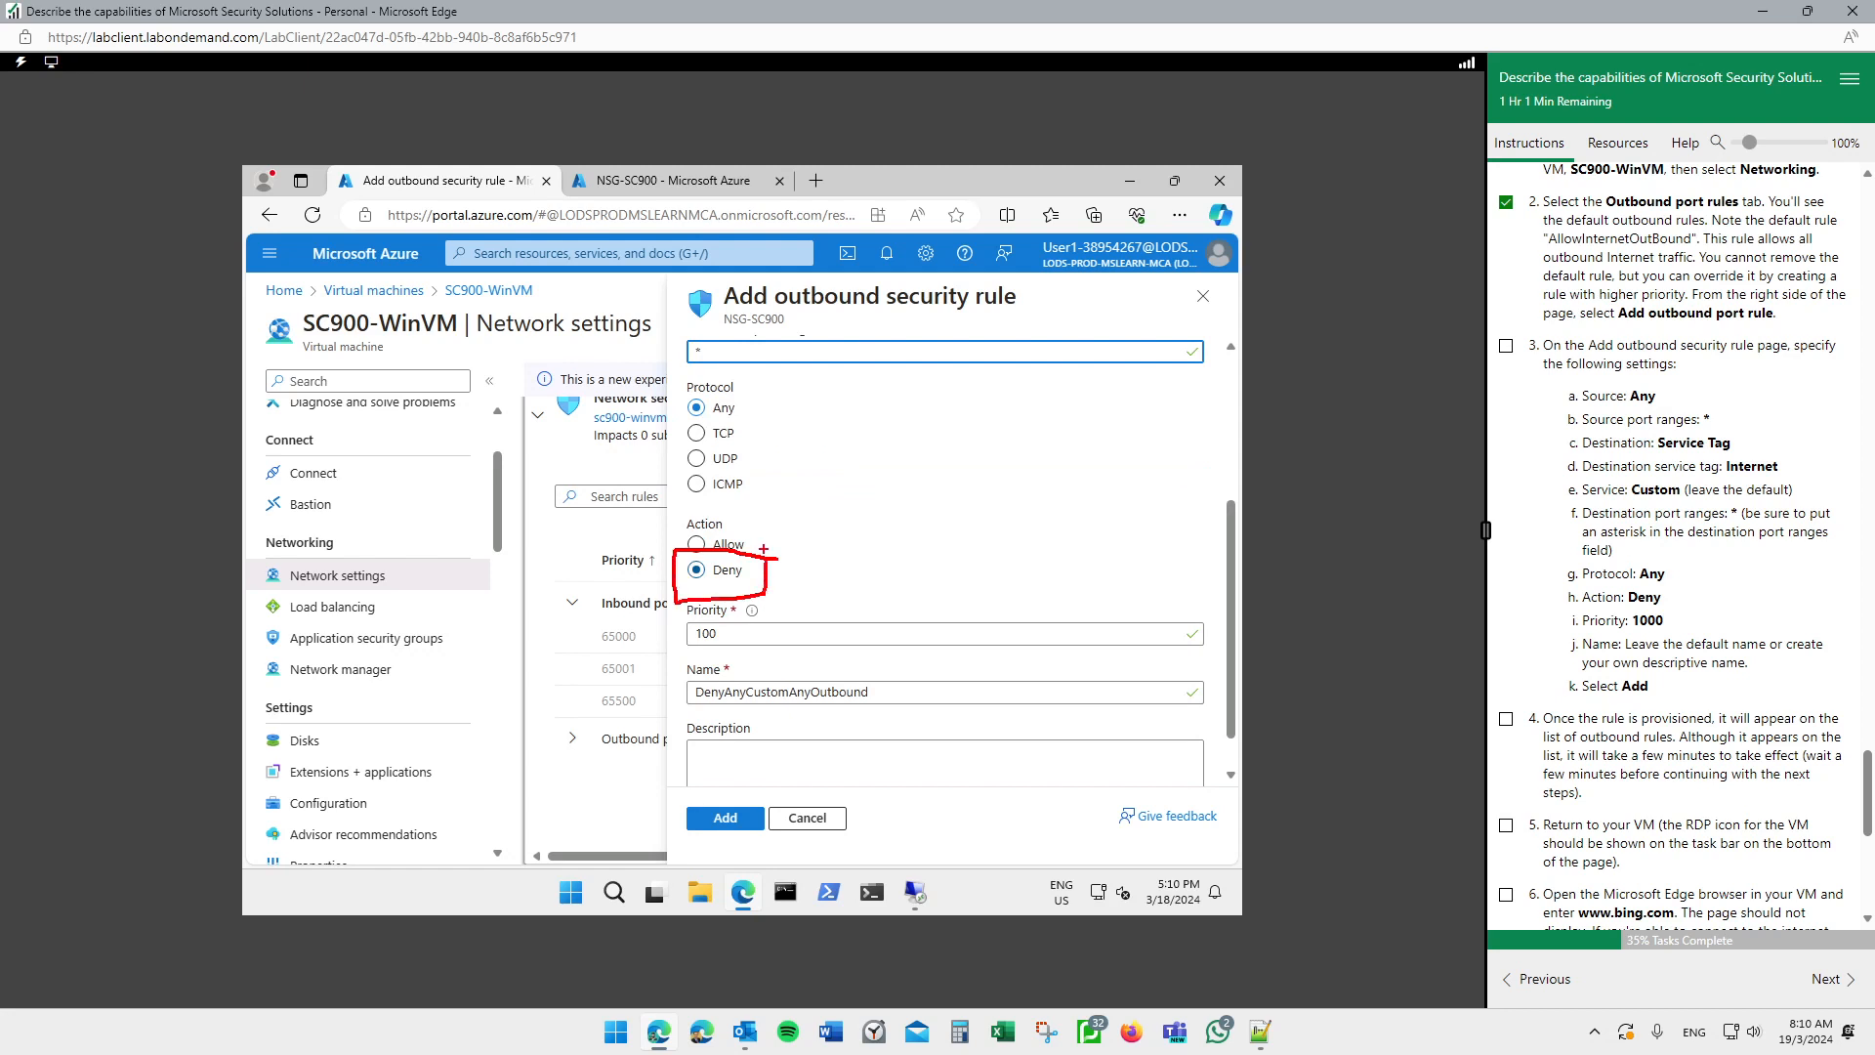
pyautogui.press('Escape')
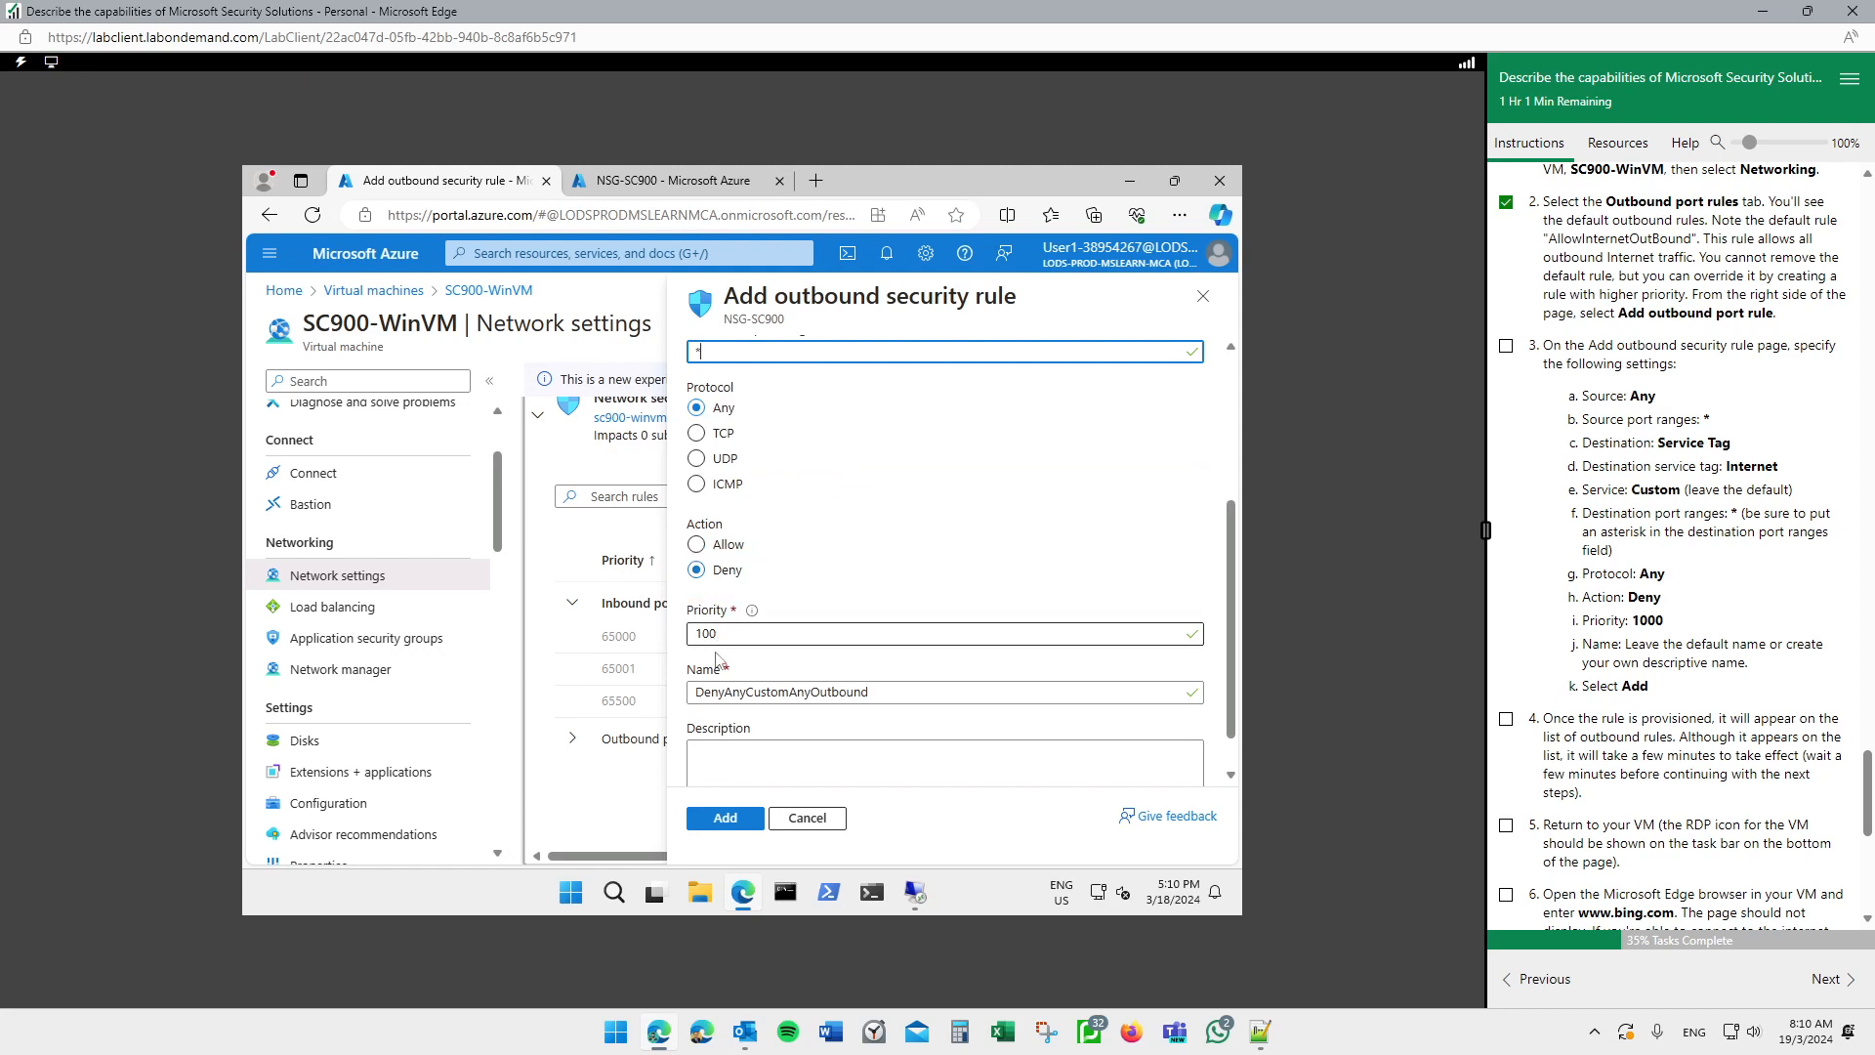
# Step: Add the outbound security rule with priority 1000 and the description "Deny any access from VM"
pyautogui.click(746, 636)
pyautogui.write('0')
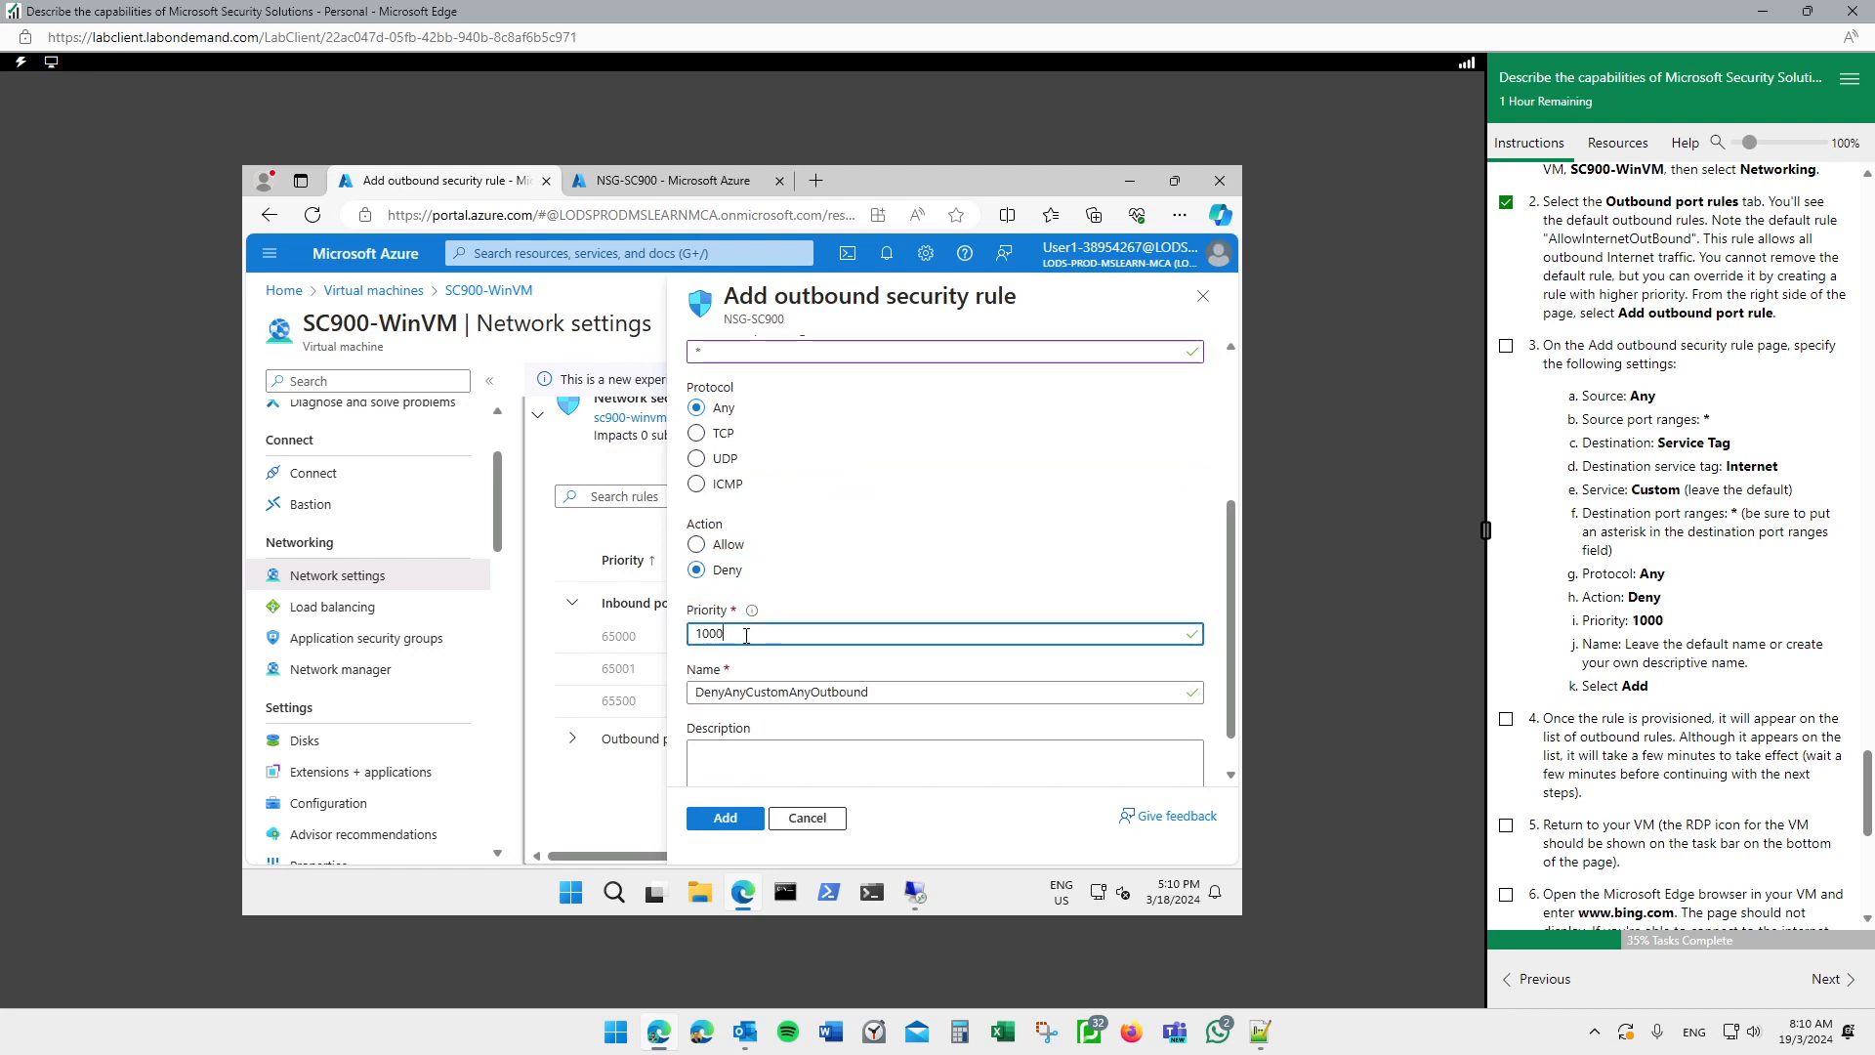
pyautogui.scroll(-1, 745, 672)
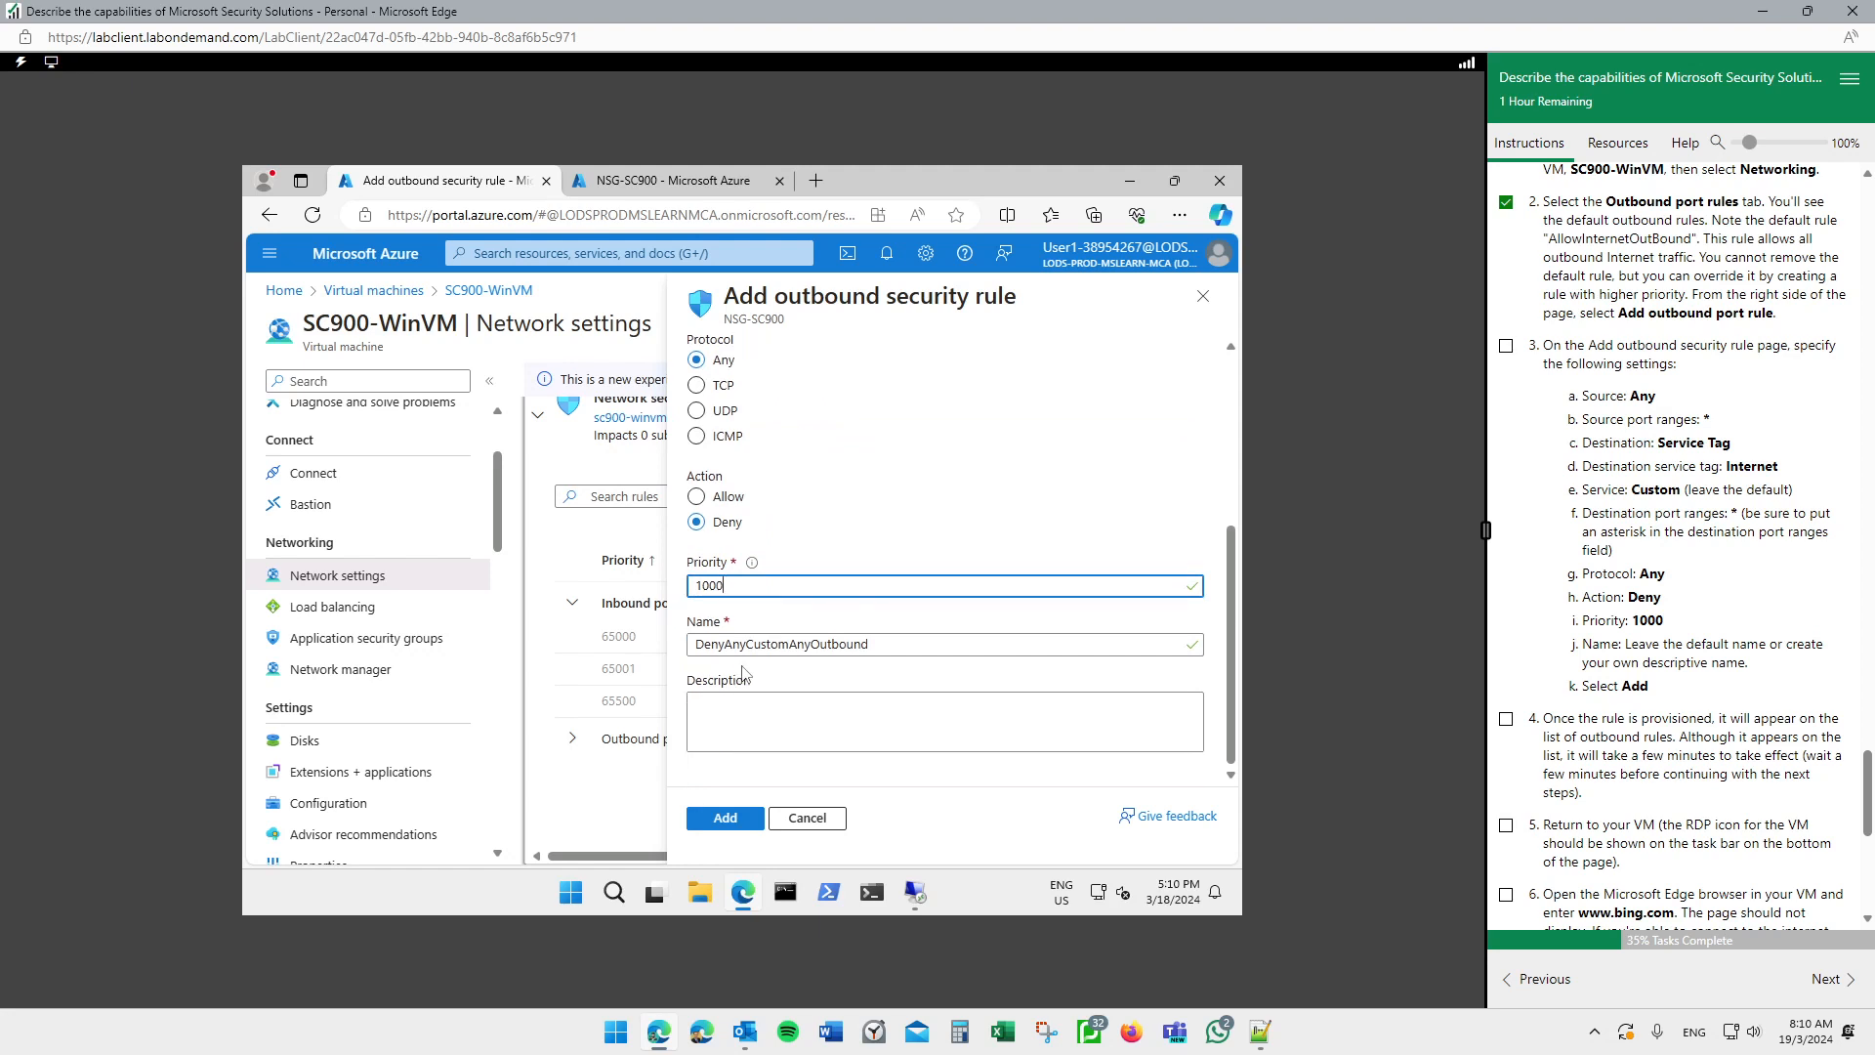
pyautogui.click(740, 728)
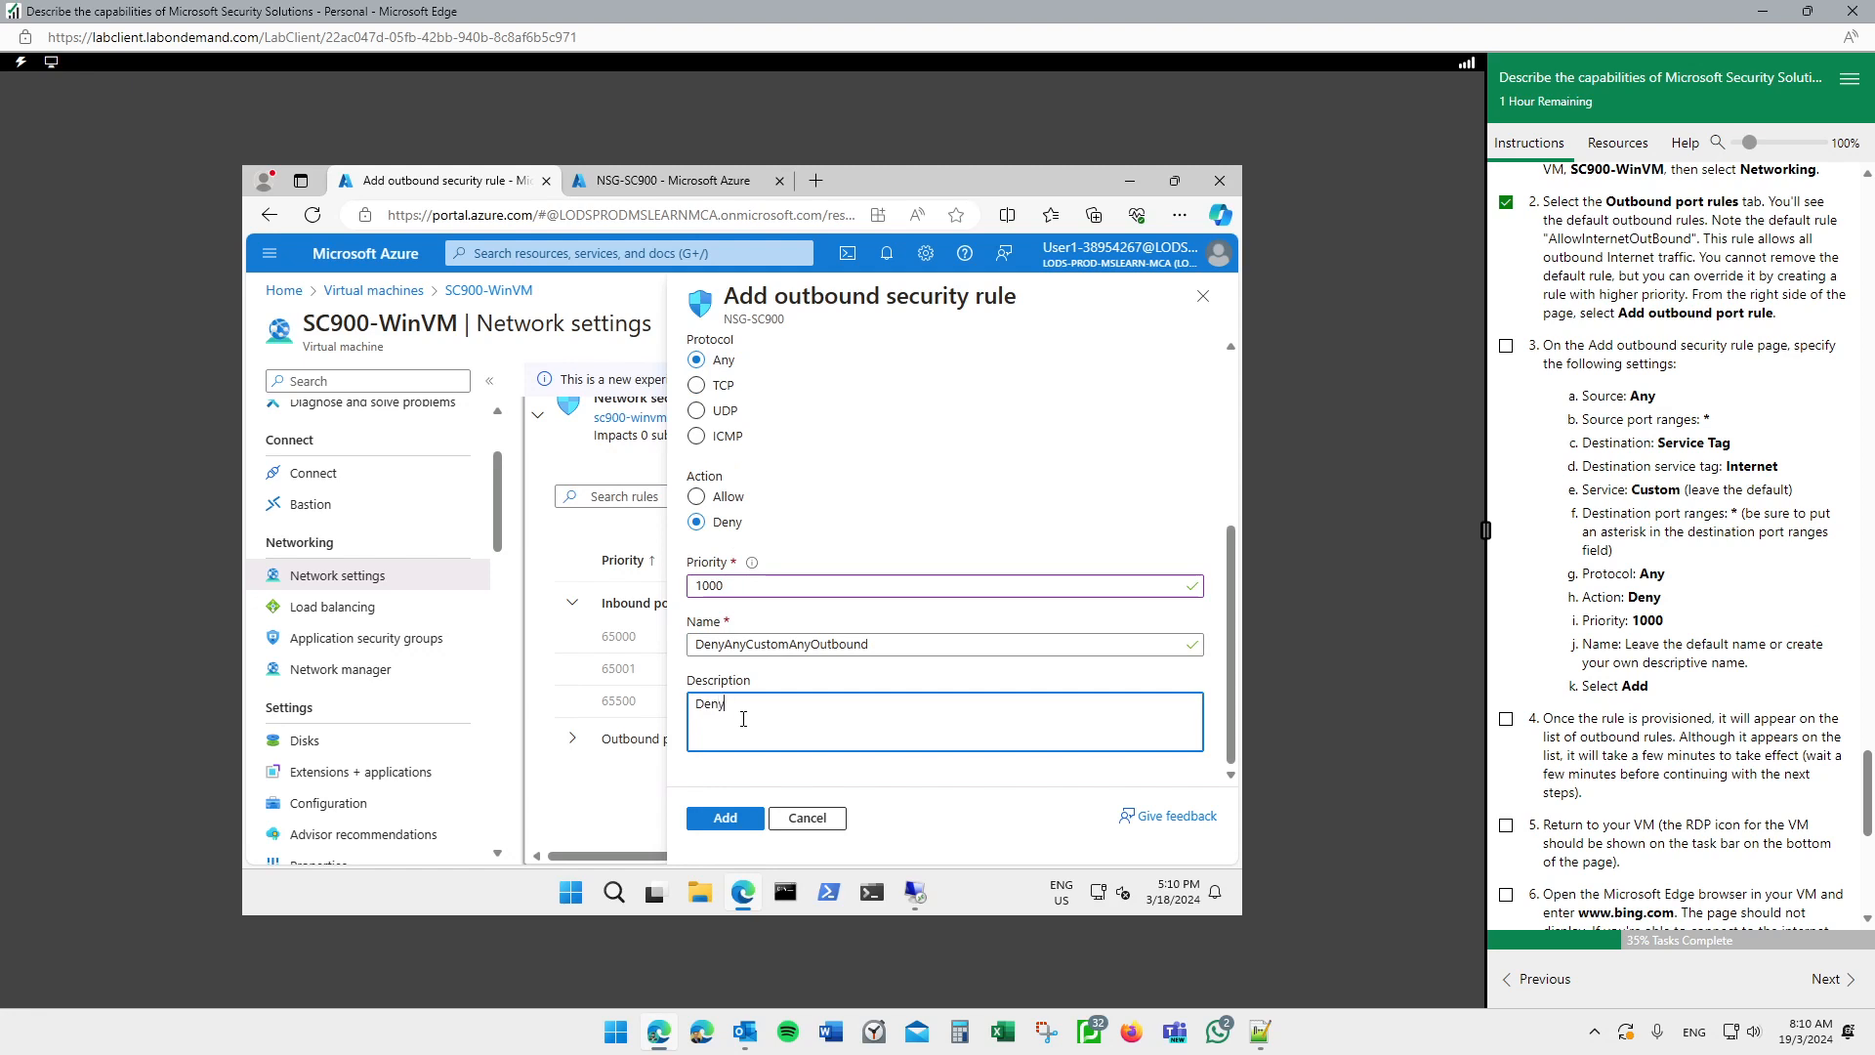
pyautogui.write('Deny any acess from VM')
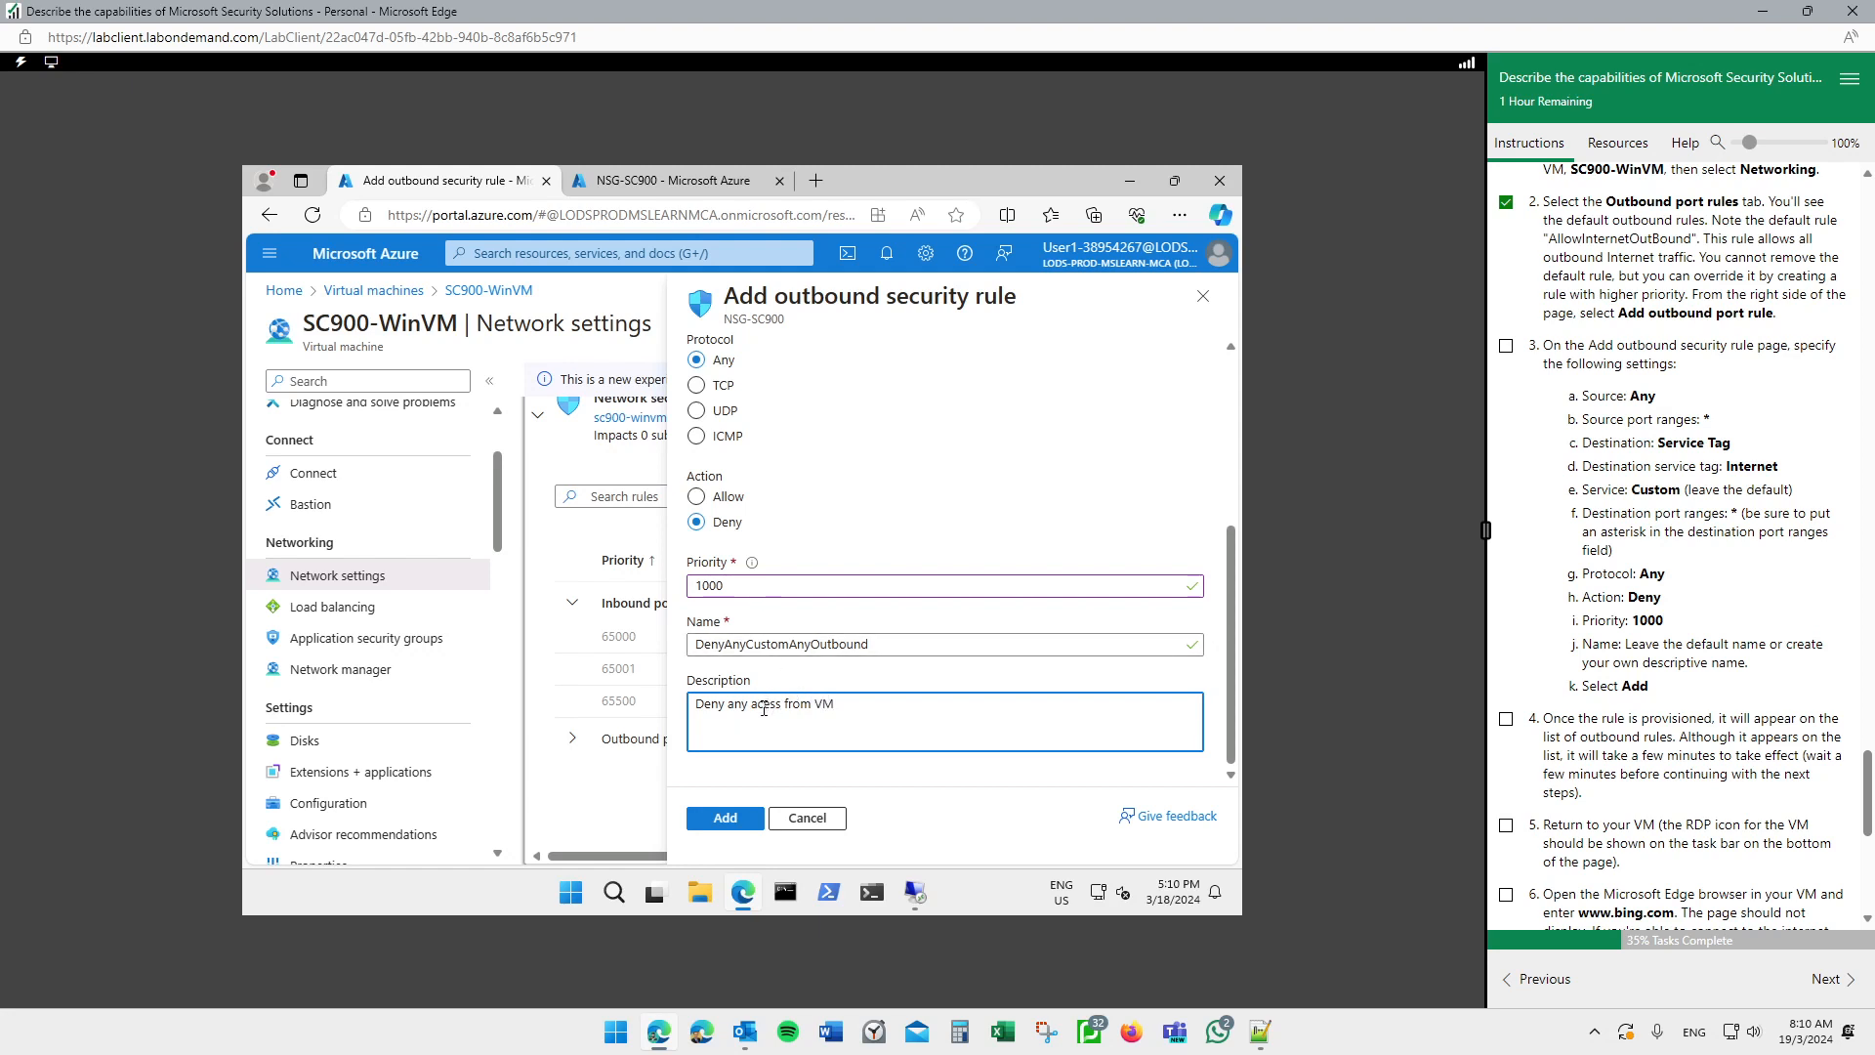
pyautogui.click(763, 705)
pyautogui.write('c')
pyautogui.click(747, 825)
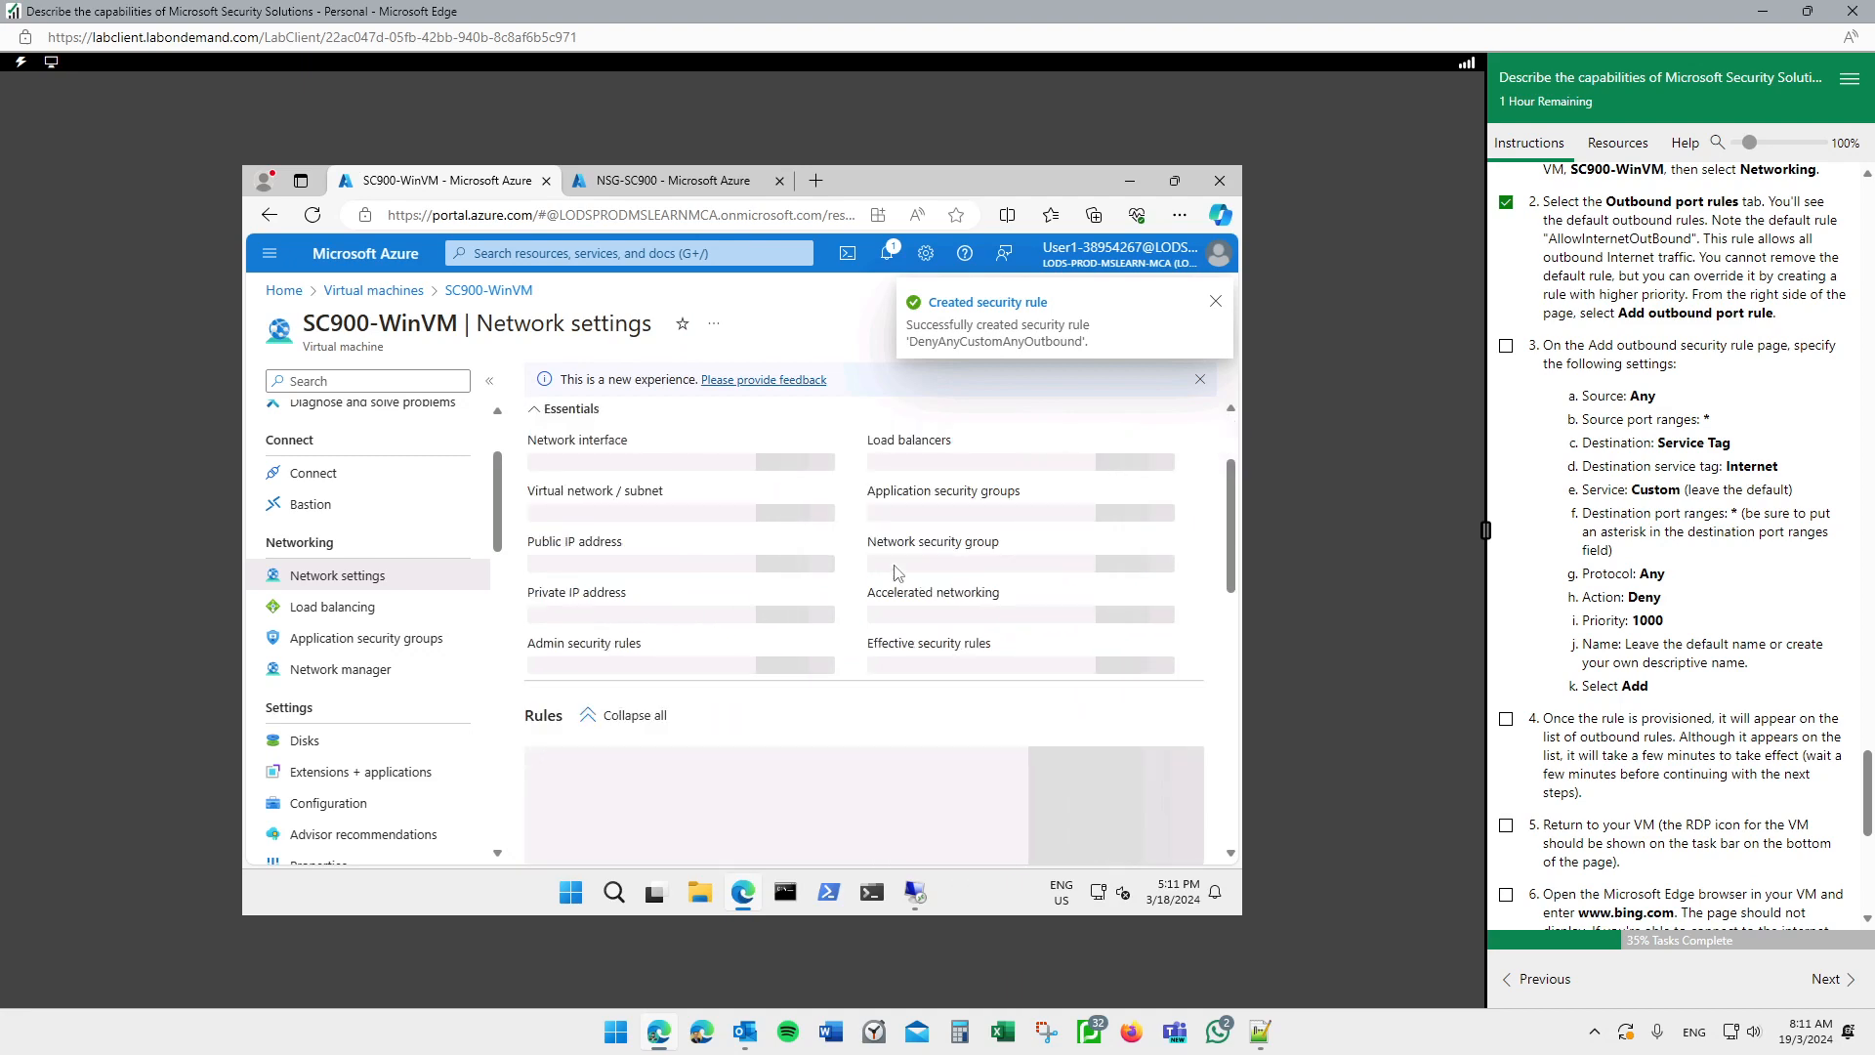
# Step: Expand NSG-SC900's outbound port rules to check for the new rule, and check off Task 4 instructions 4 and 5
pyautogui.scroll(-1, 897, 572)
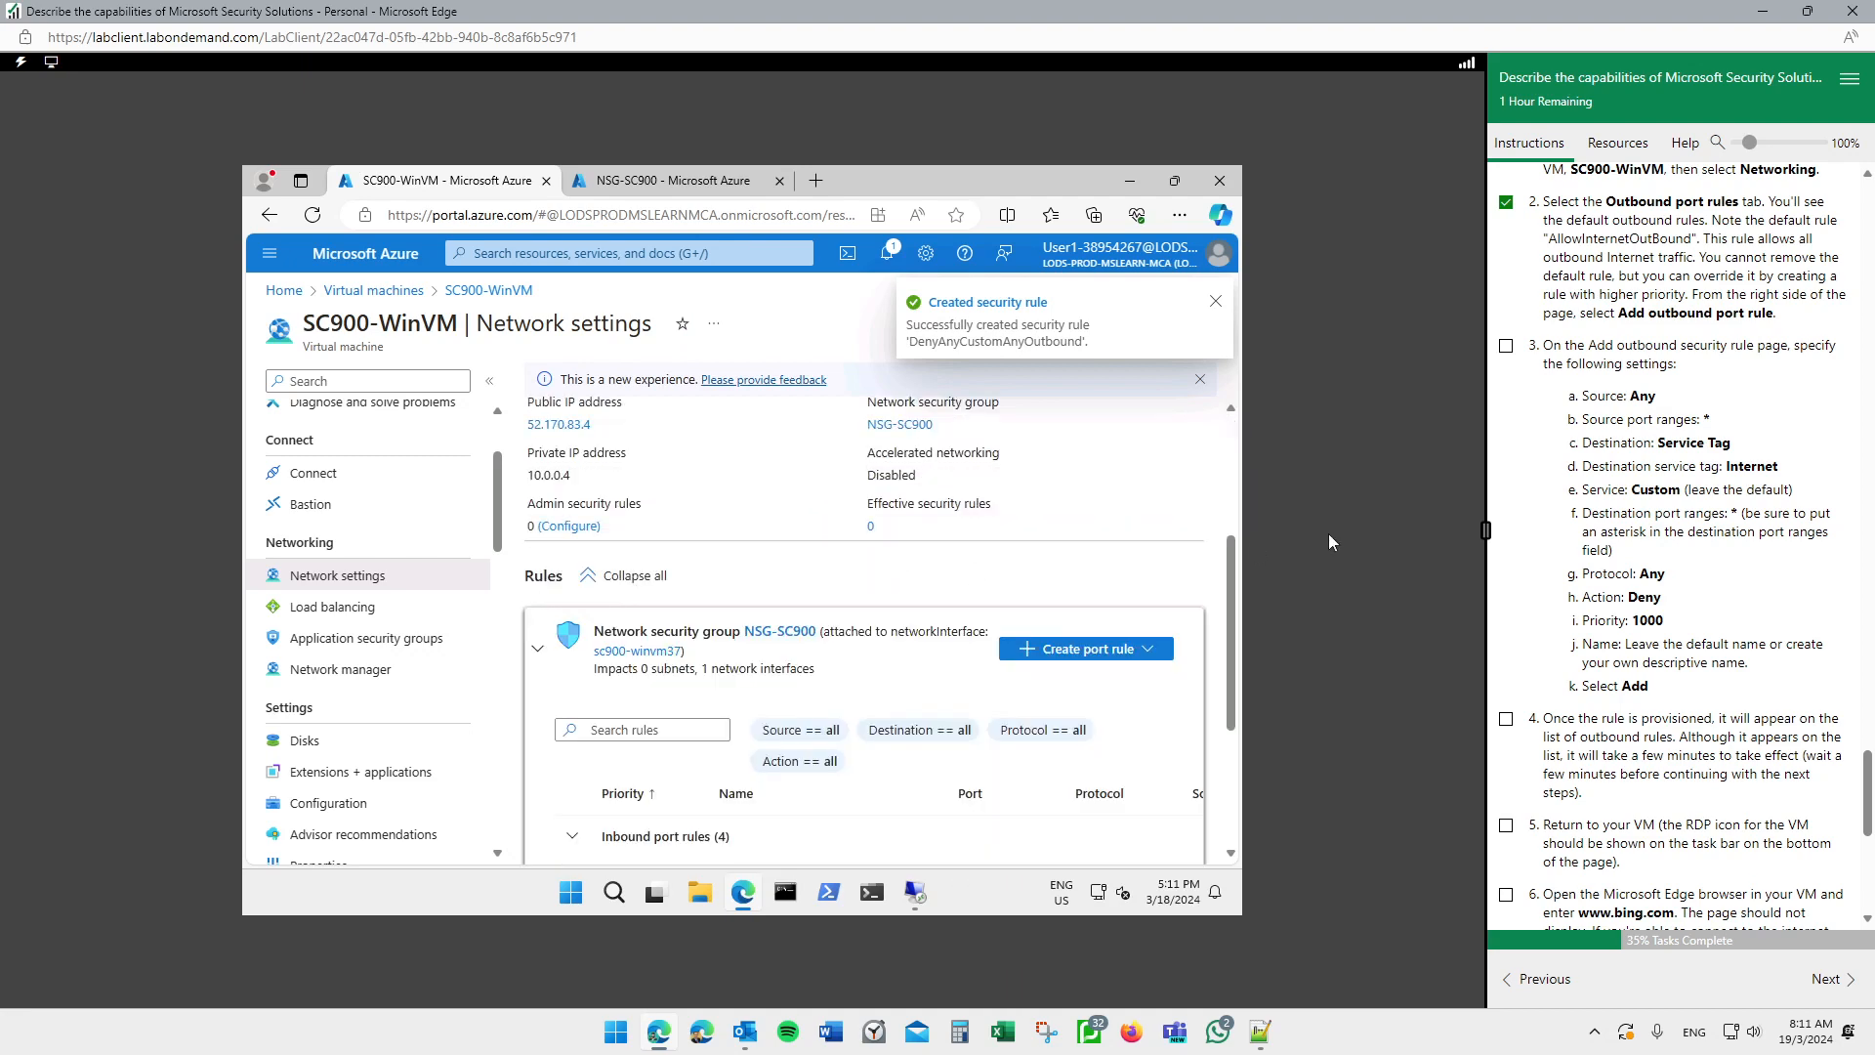
pyautogui.scroll(-1, 1500, 513)
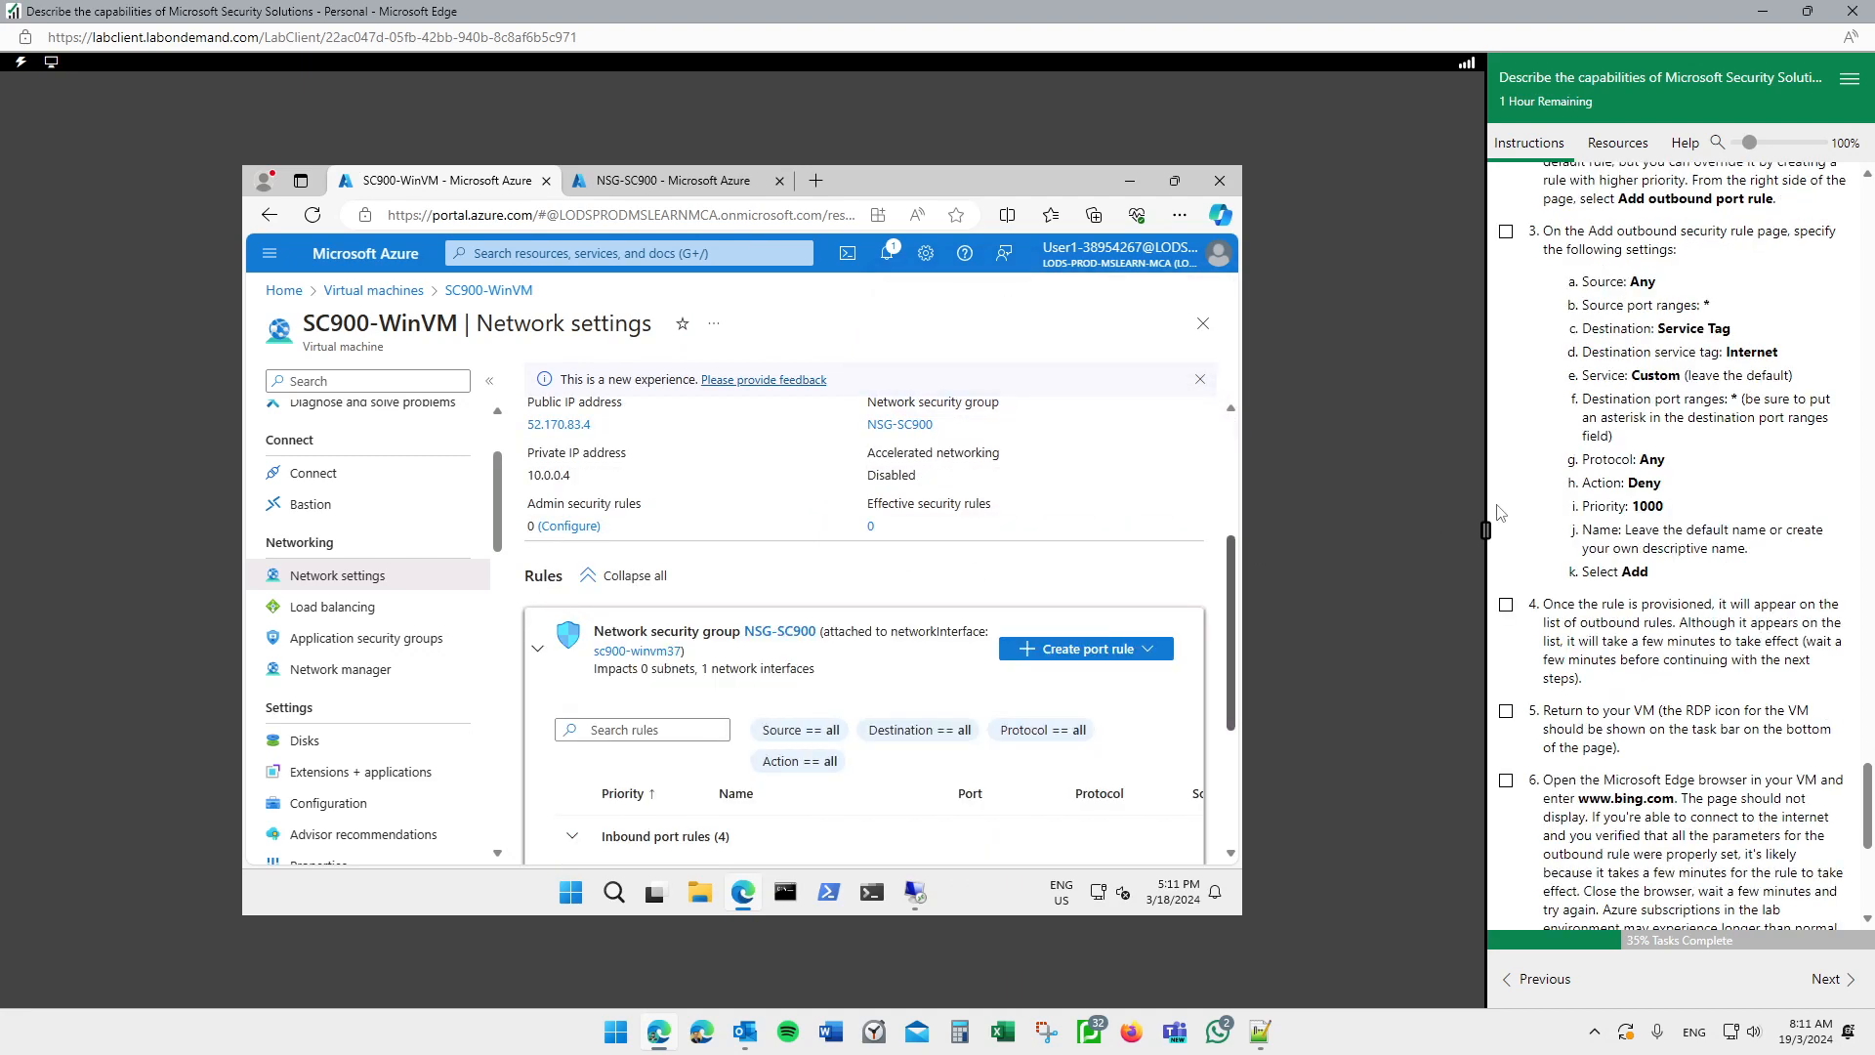
pyautogui.scroll(-1, 1501, 513)
pyautogui.scroll(-2, 943, 628)
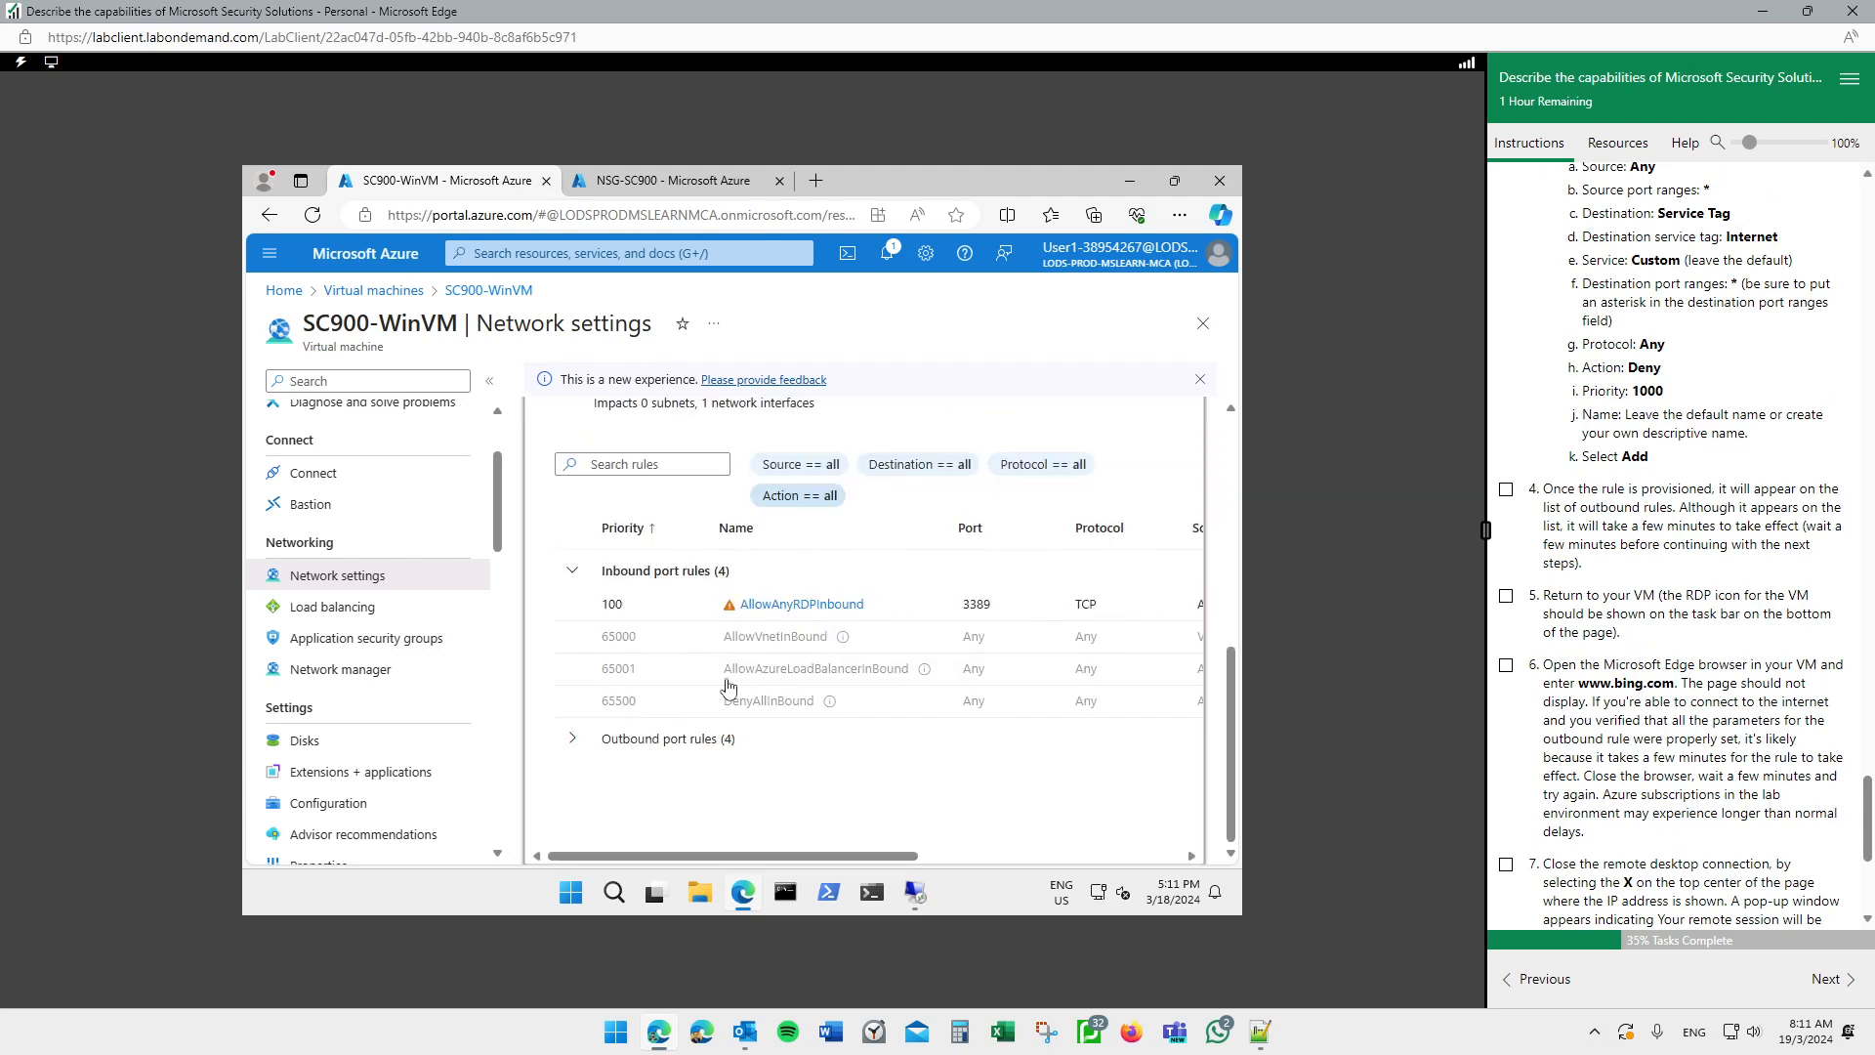
pyautogui.click(579, 741)
pyautogui.scroll(-1, 578, 742)
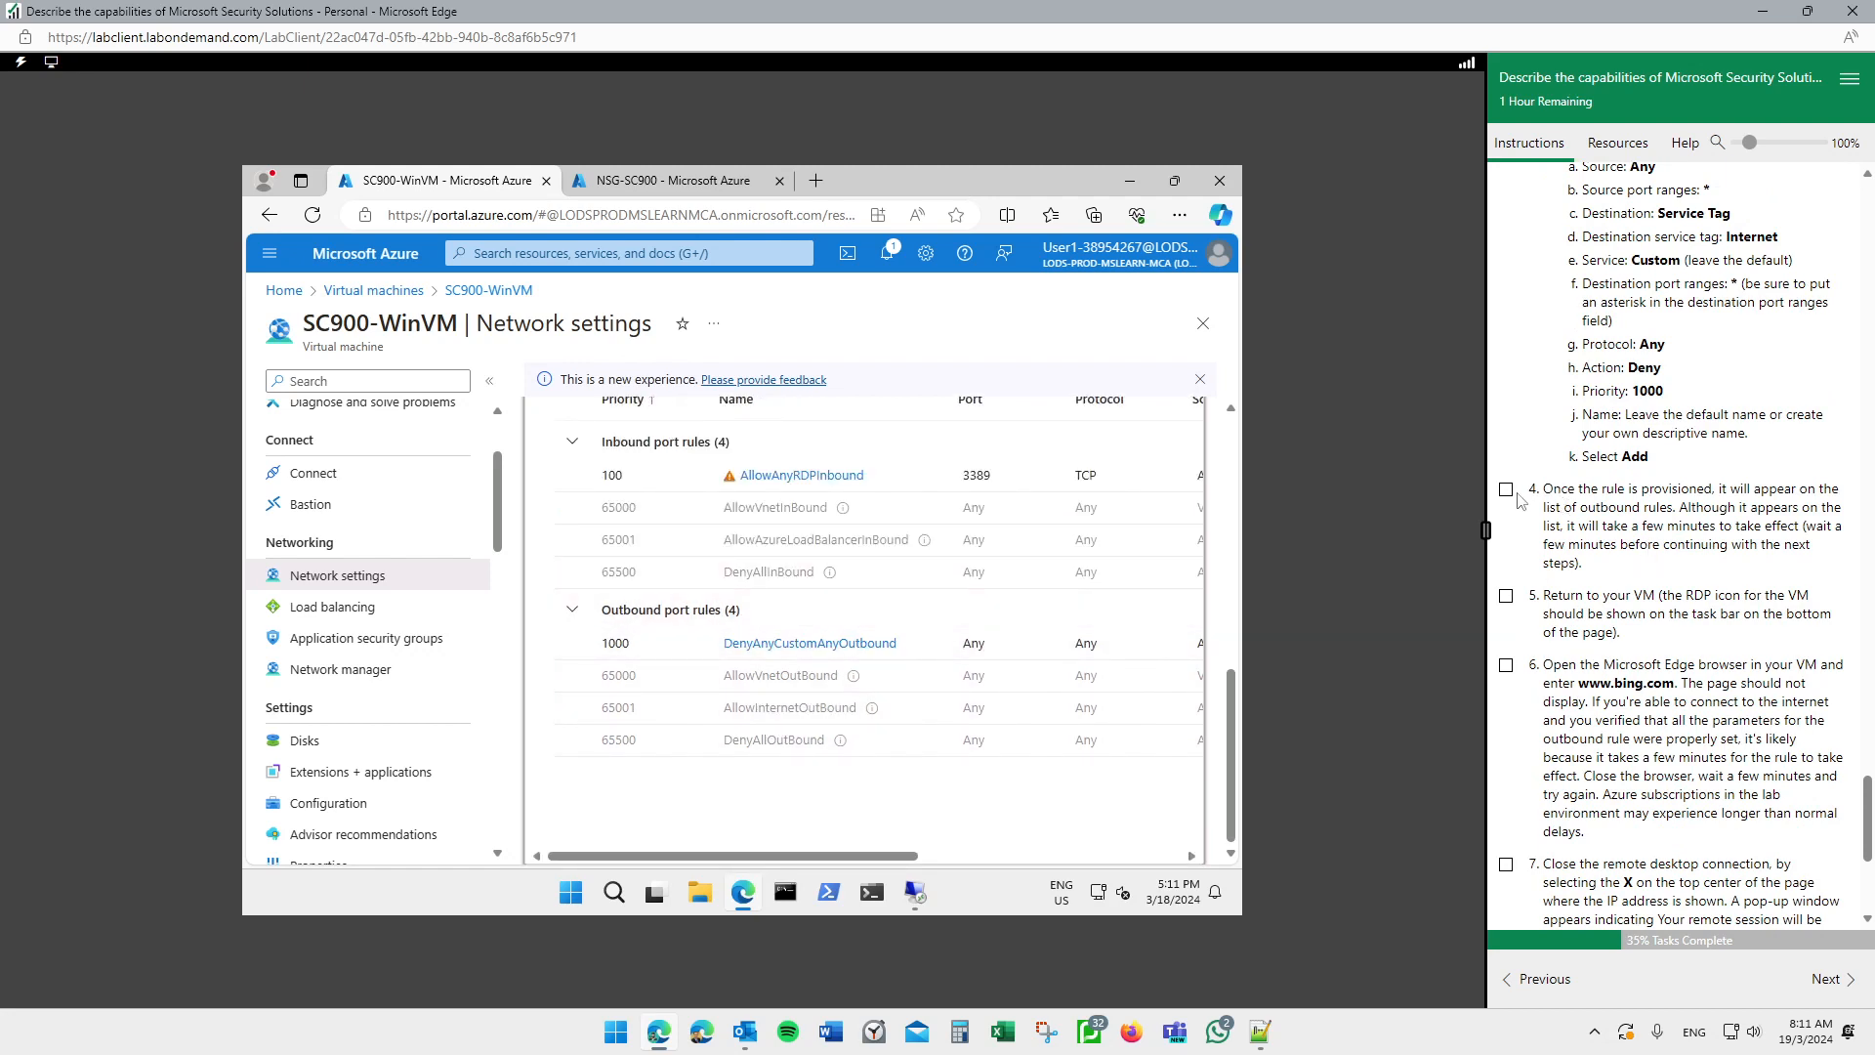
pyautogui.click(1507, 491)
pyautogui.click(1506, 596)
# Step: Return to the remote session and close the Malaysiakini page and its search results in the VM's browser
pyautogui.click(924, 895)
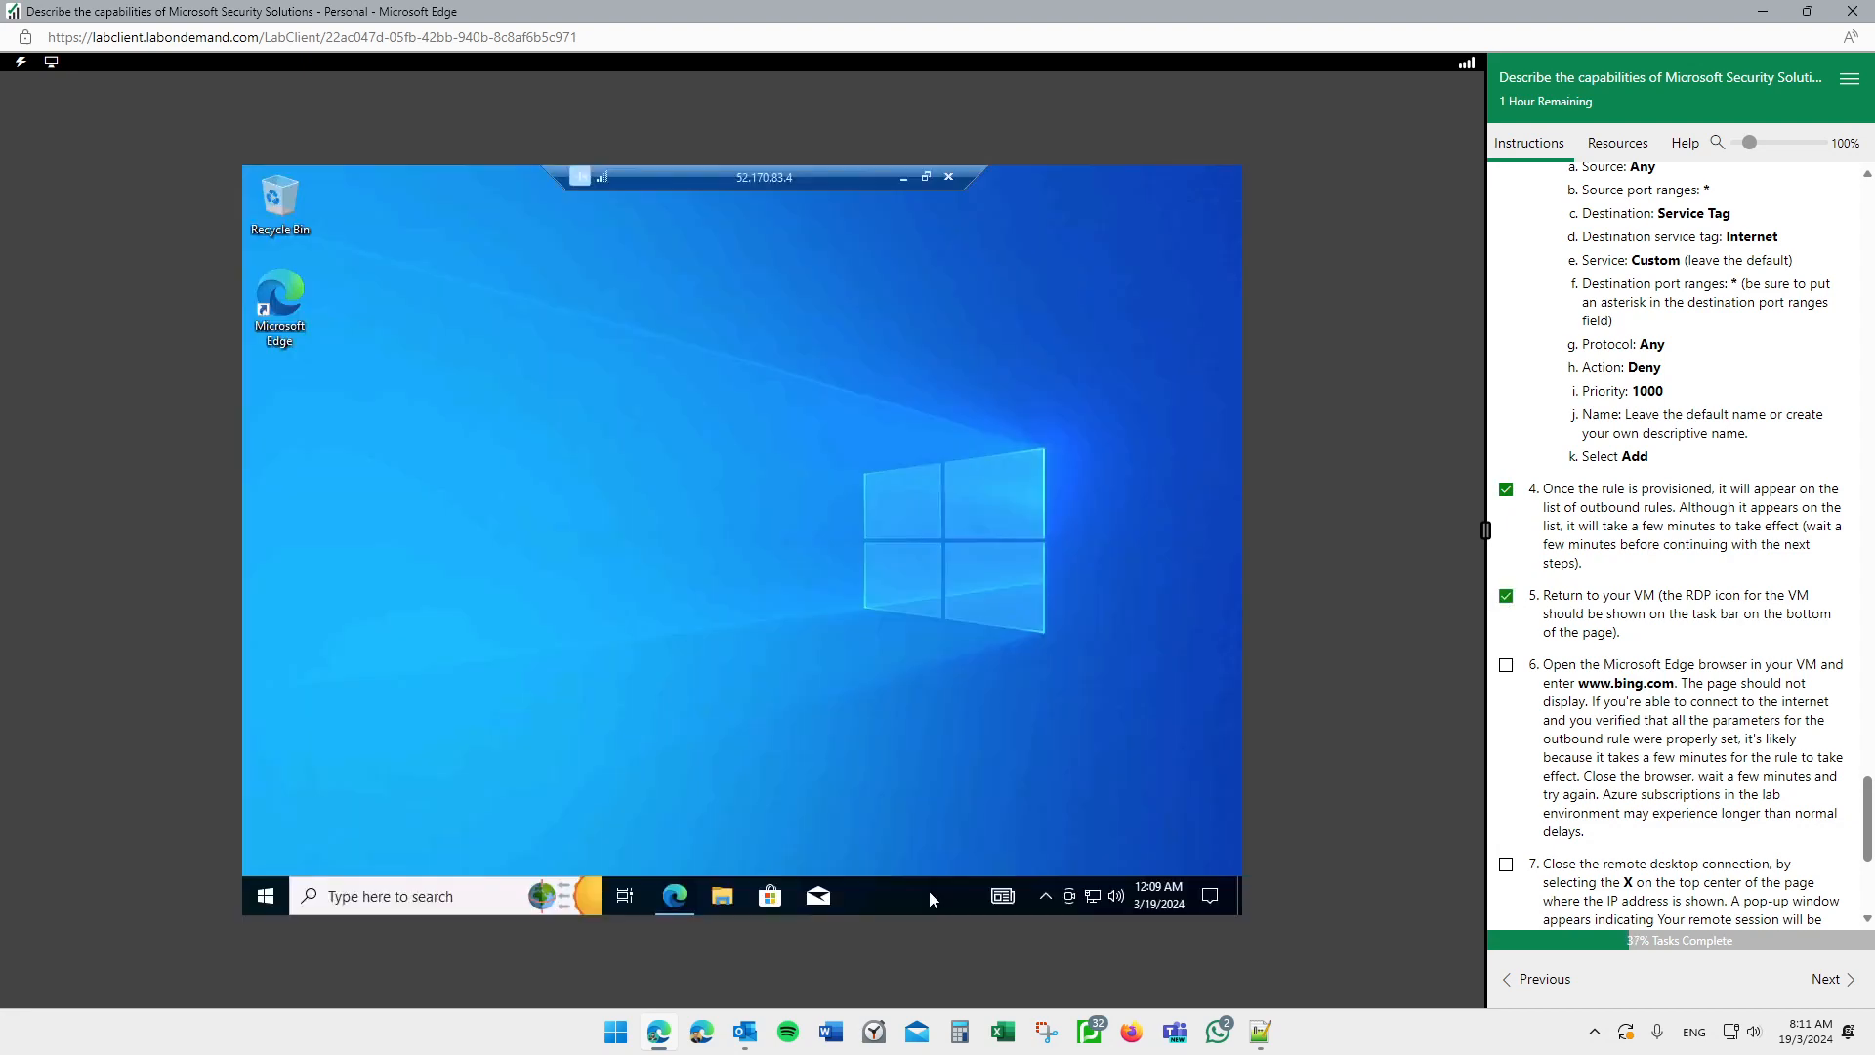
pyautogui.click(678, 897)
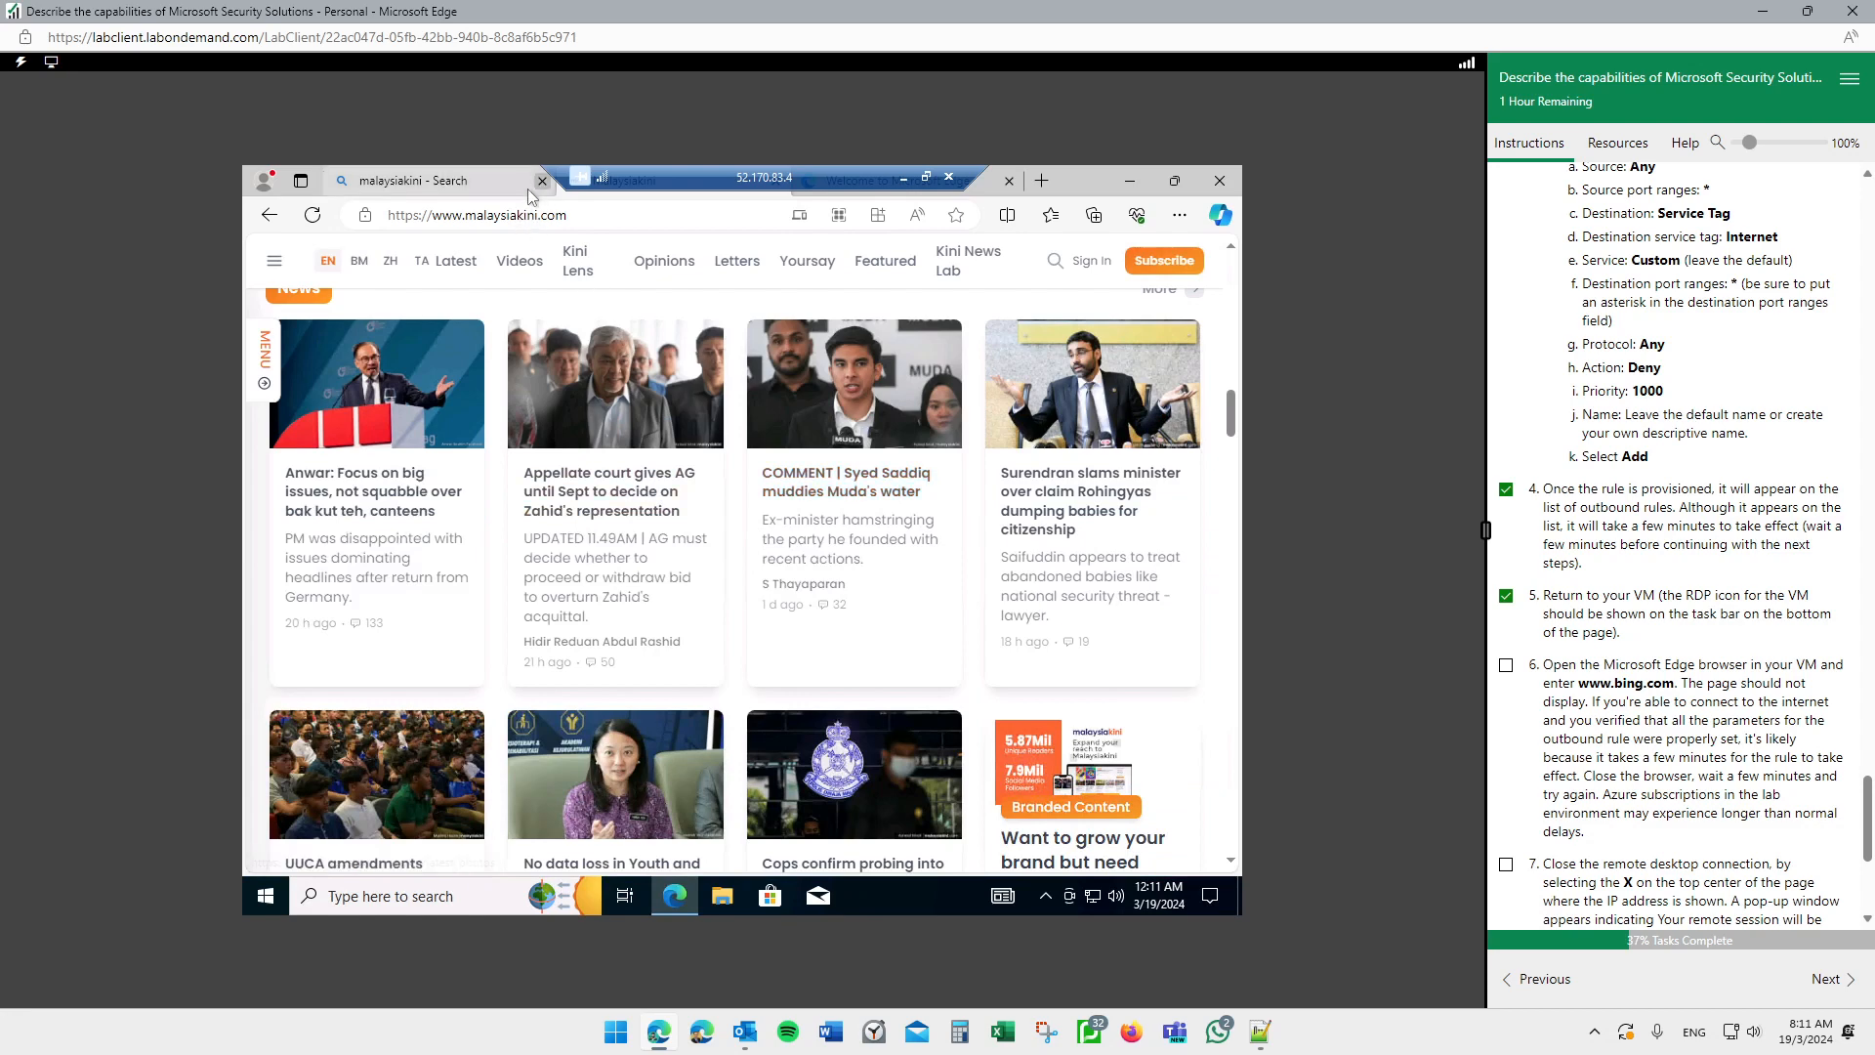
pyautogui.moveTo(853, 179); pyautogui.dragTo(1098, 182)
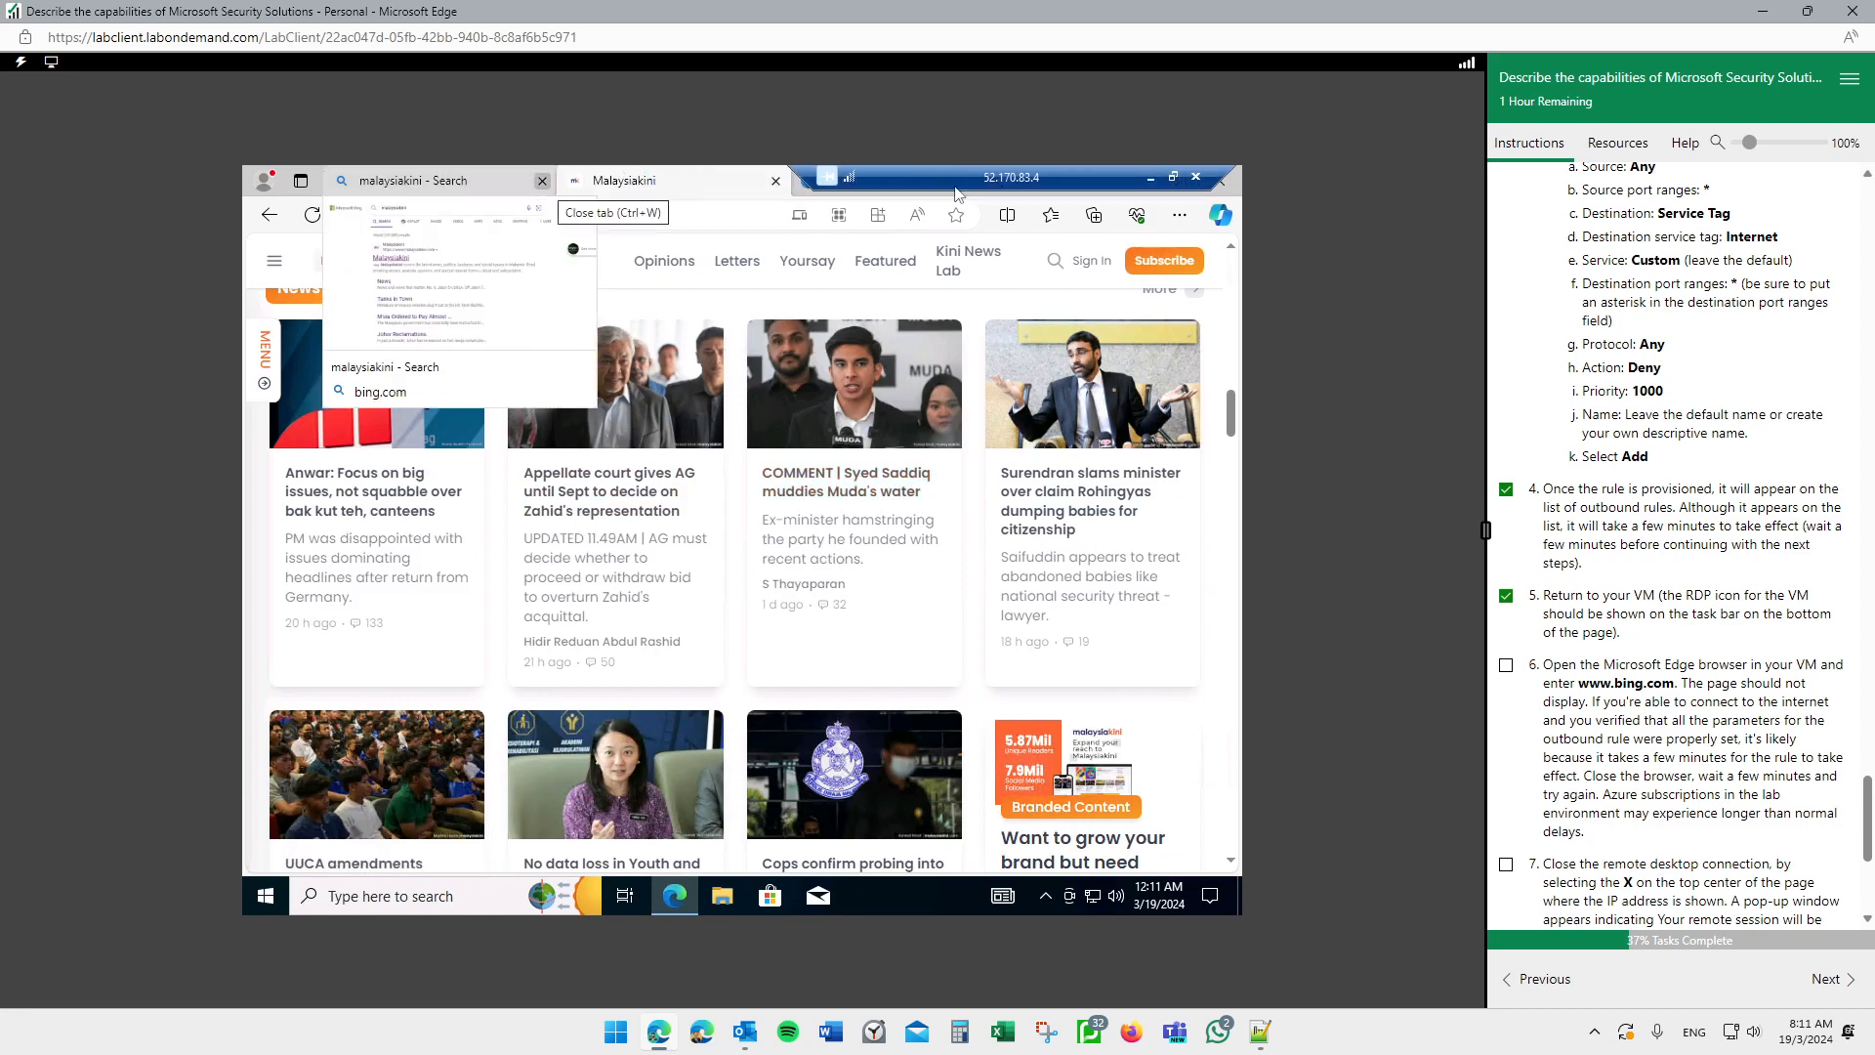
pyautogui.click(777, 183)
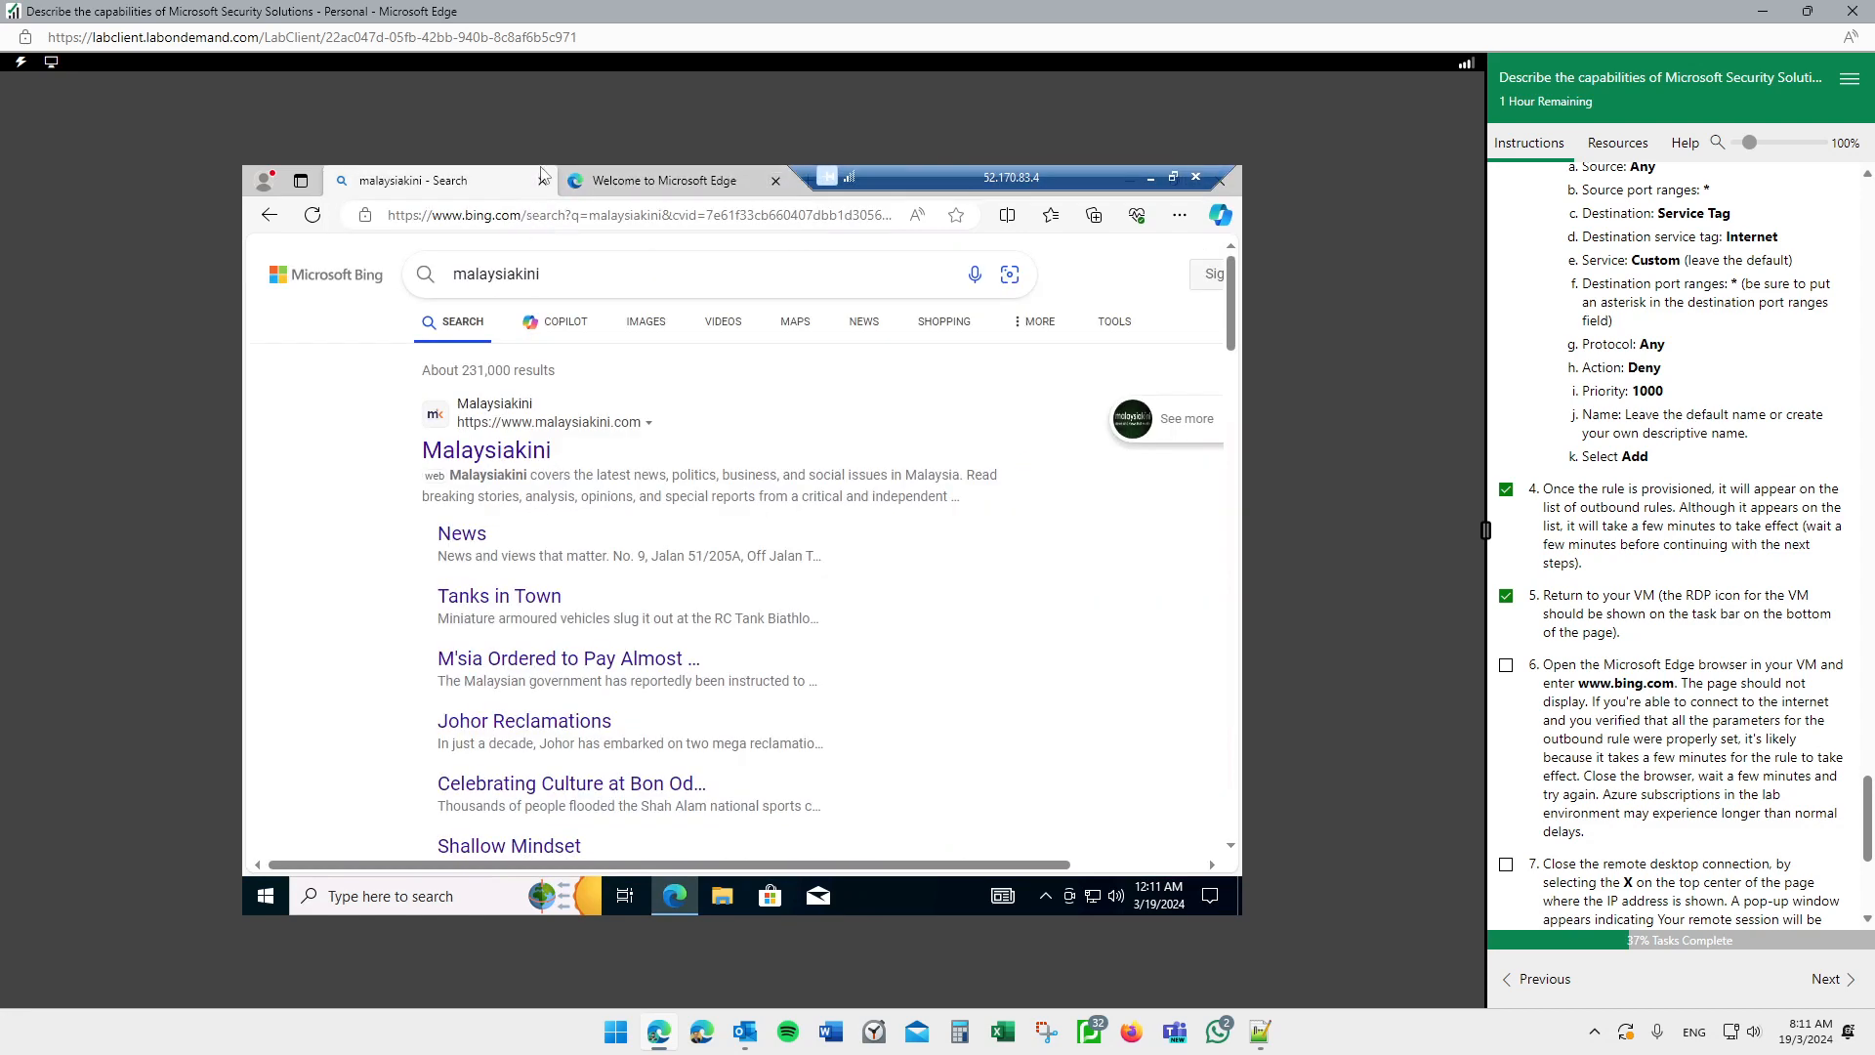
pyautogui.click(542, 181)
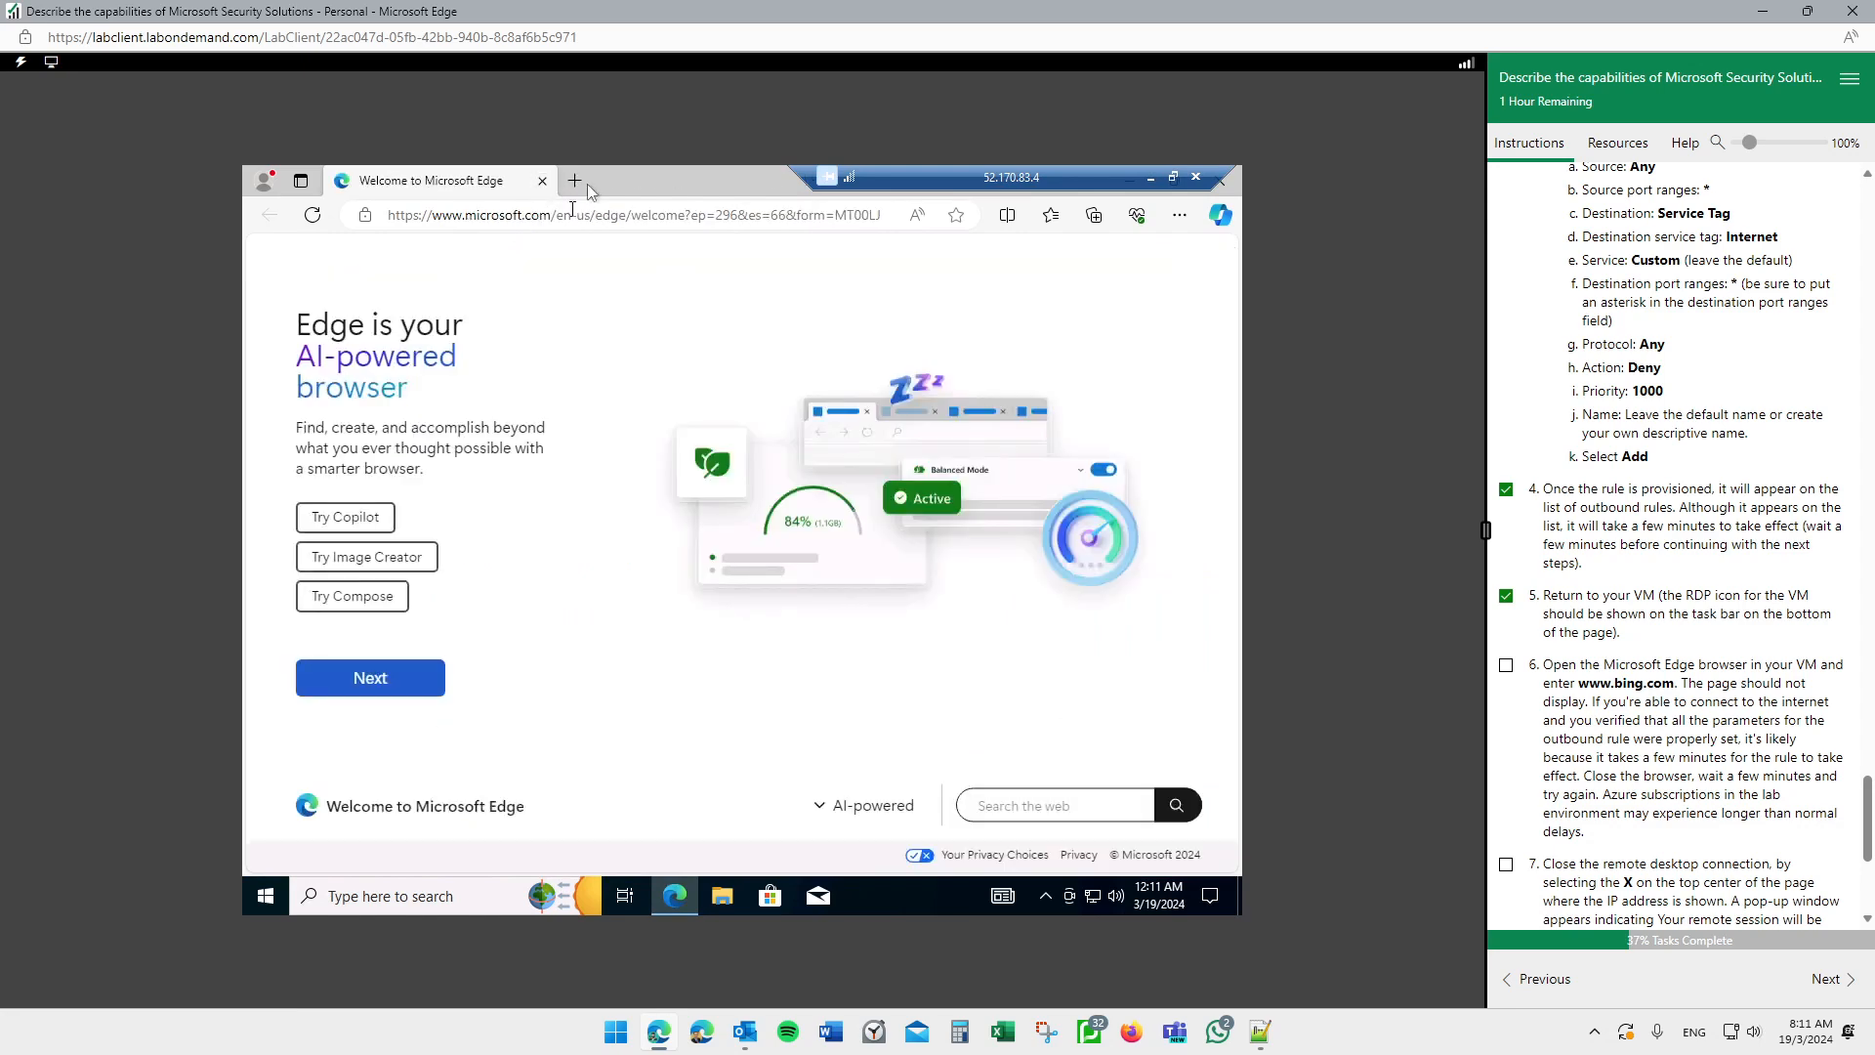
pyautogui.click(611, 213)
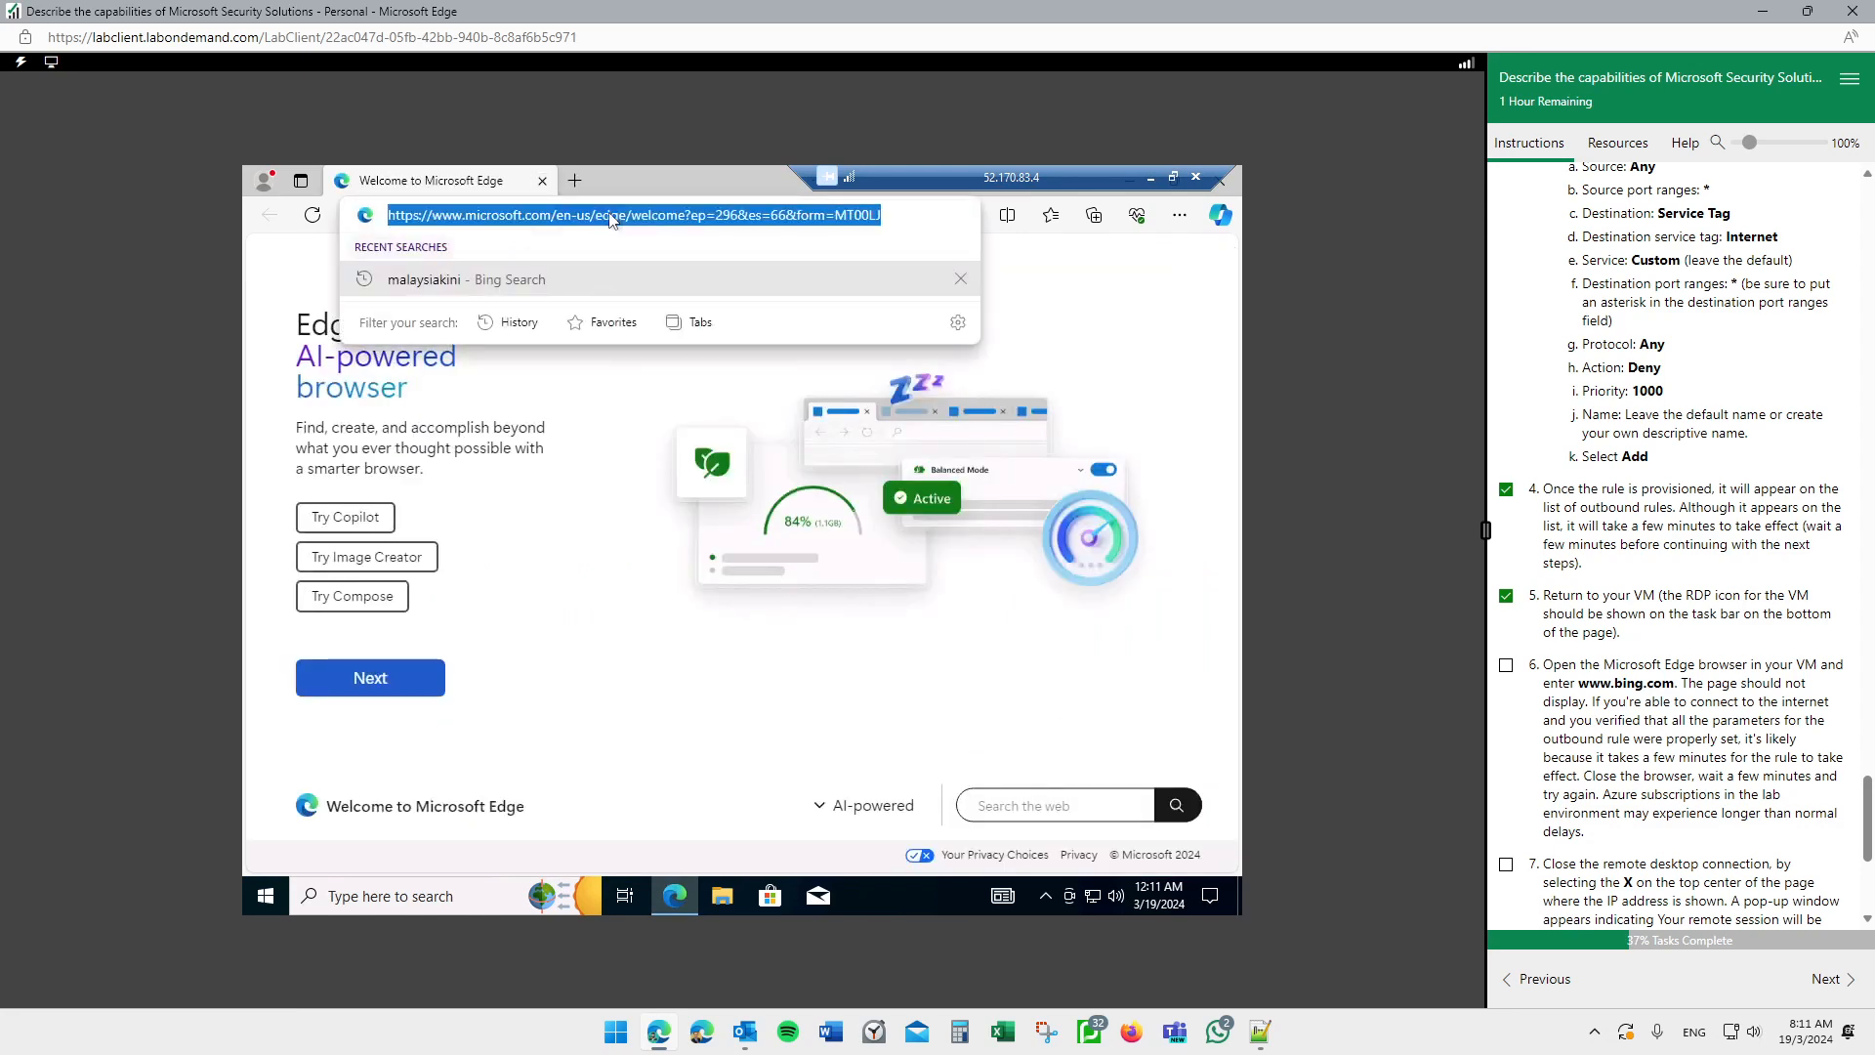
pyautogui.write('www')
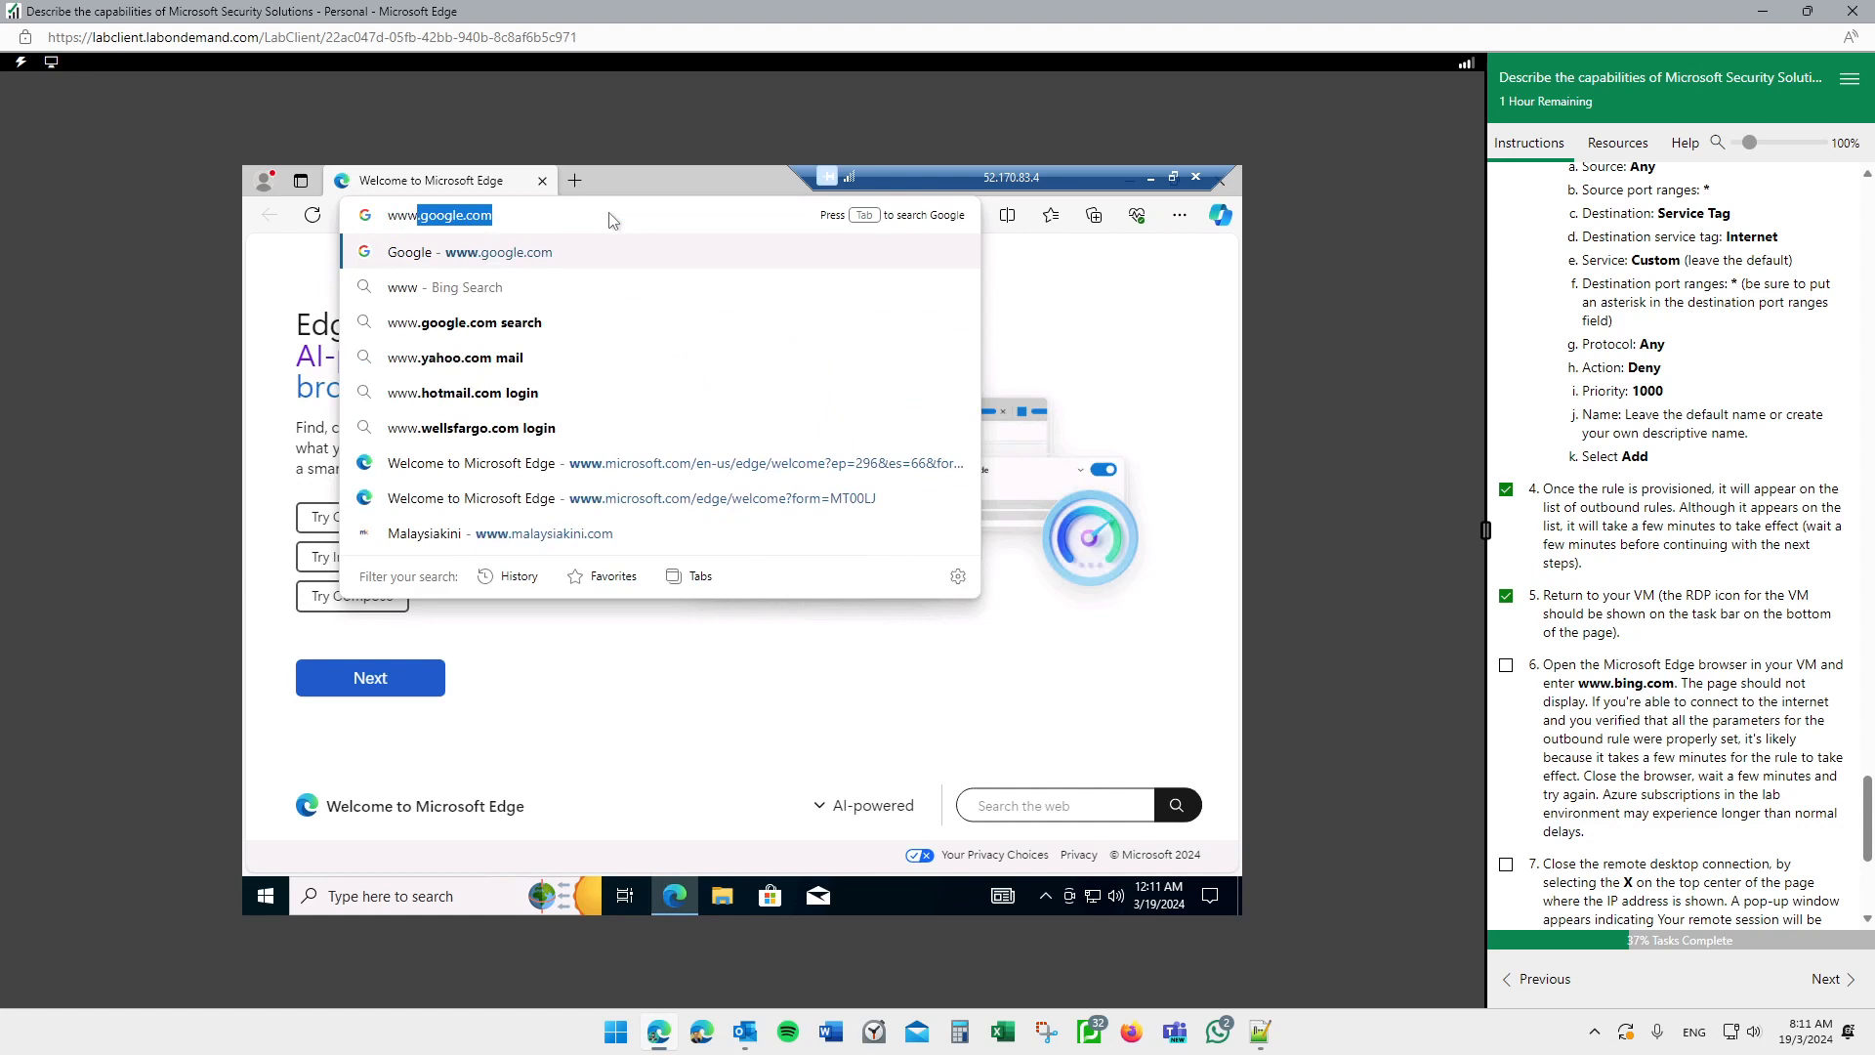
pyautogui.write('.b')
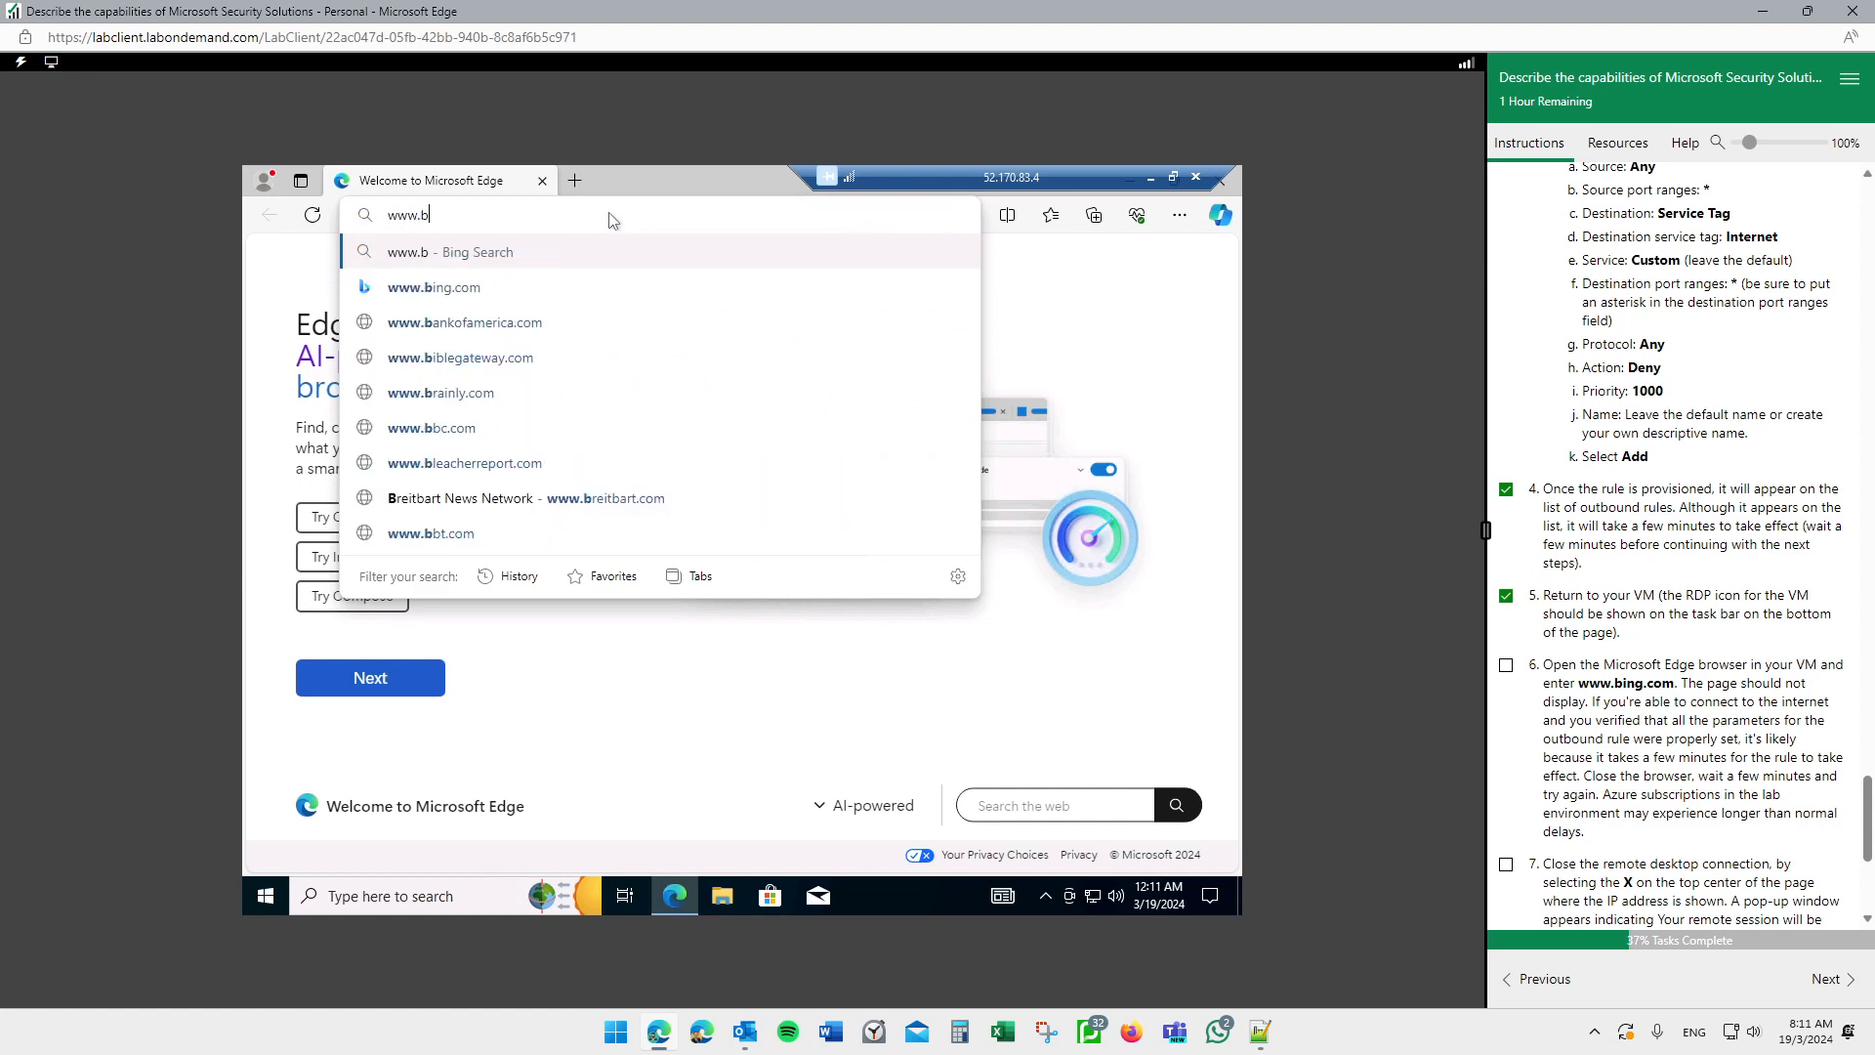
pyautogui.write('ing.com')
pyautogui.press('Return')
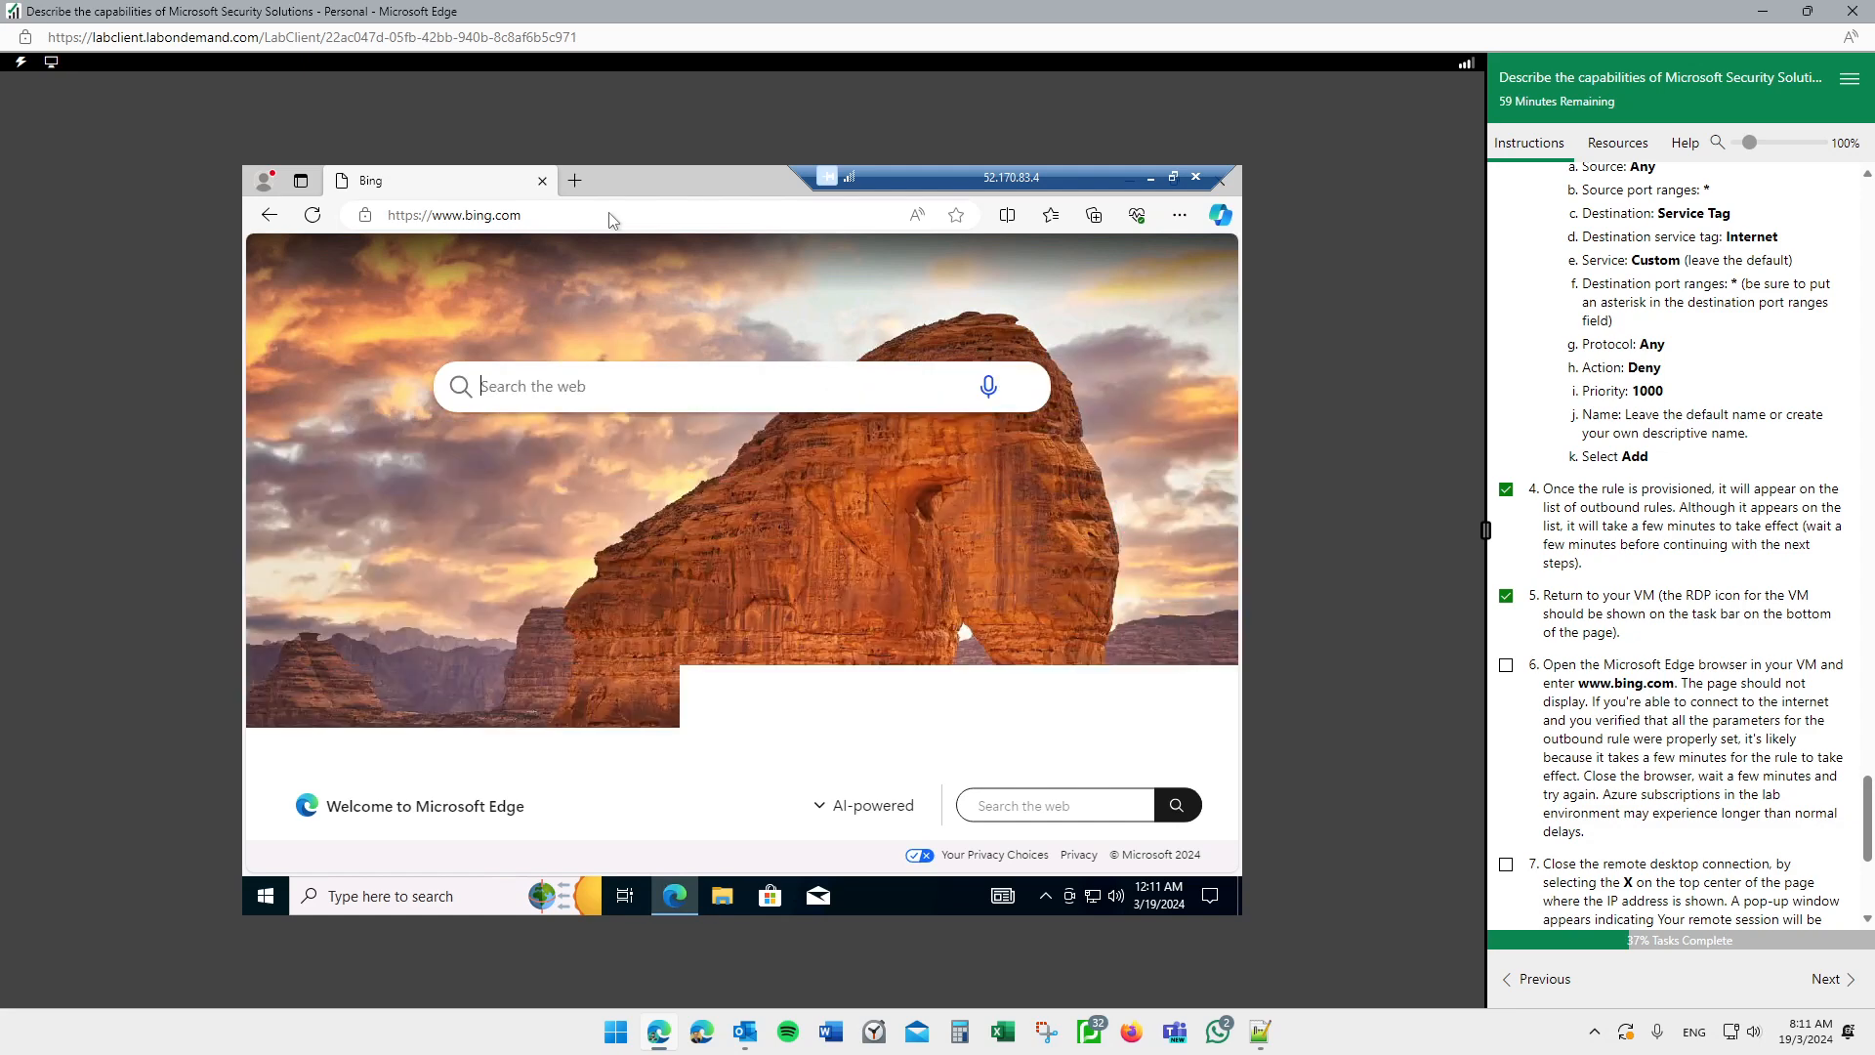
# Step: Check off Task 4 instruction 6 and move the VM's maximized browser down into a floating window on its desktop
pyautogui.scroll(-2, 1521, 558)
pyautogui.click(1506, 550)
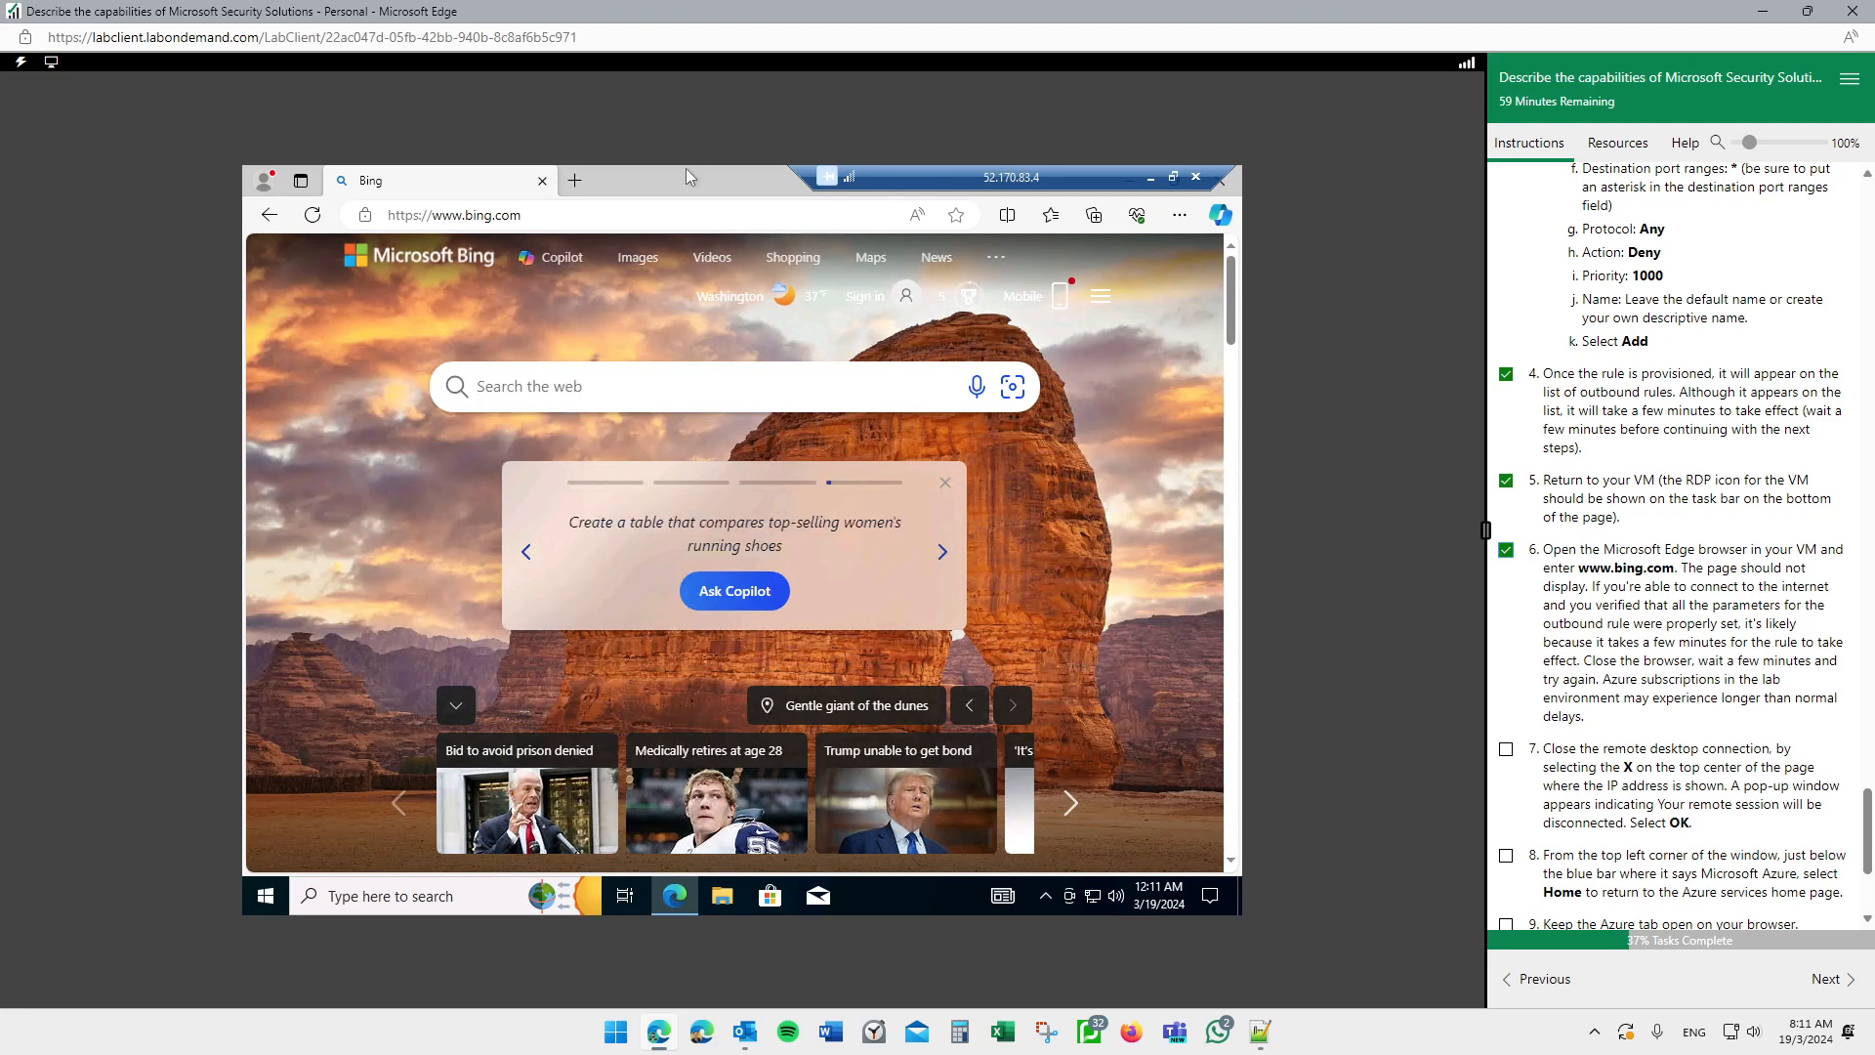
pyautogui.moveTo(707, 182); pyautogui.dragTo(748, 285)
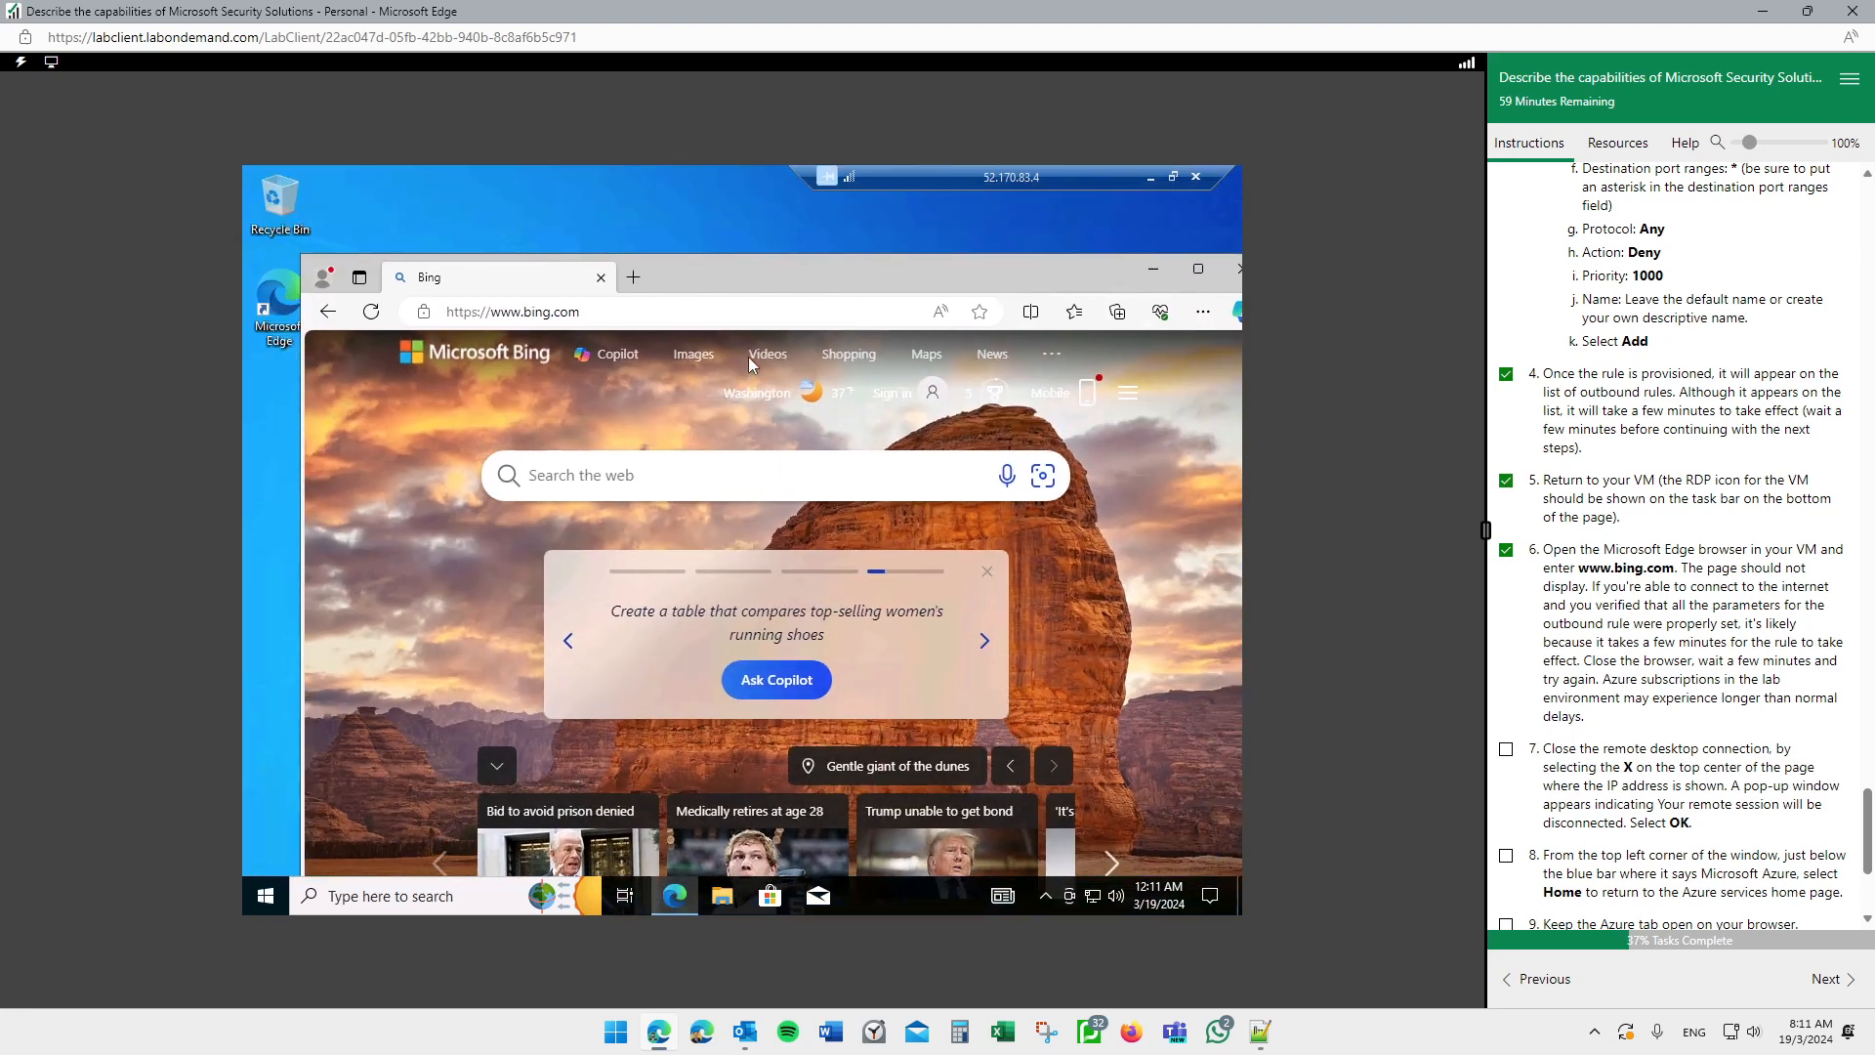
pyautogui.moveTo(780, 285); pyautogui.dragTo(774, 259)
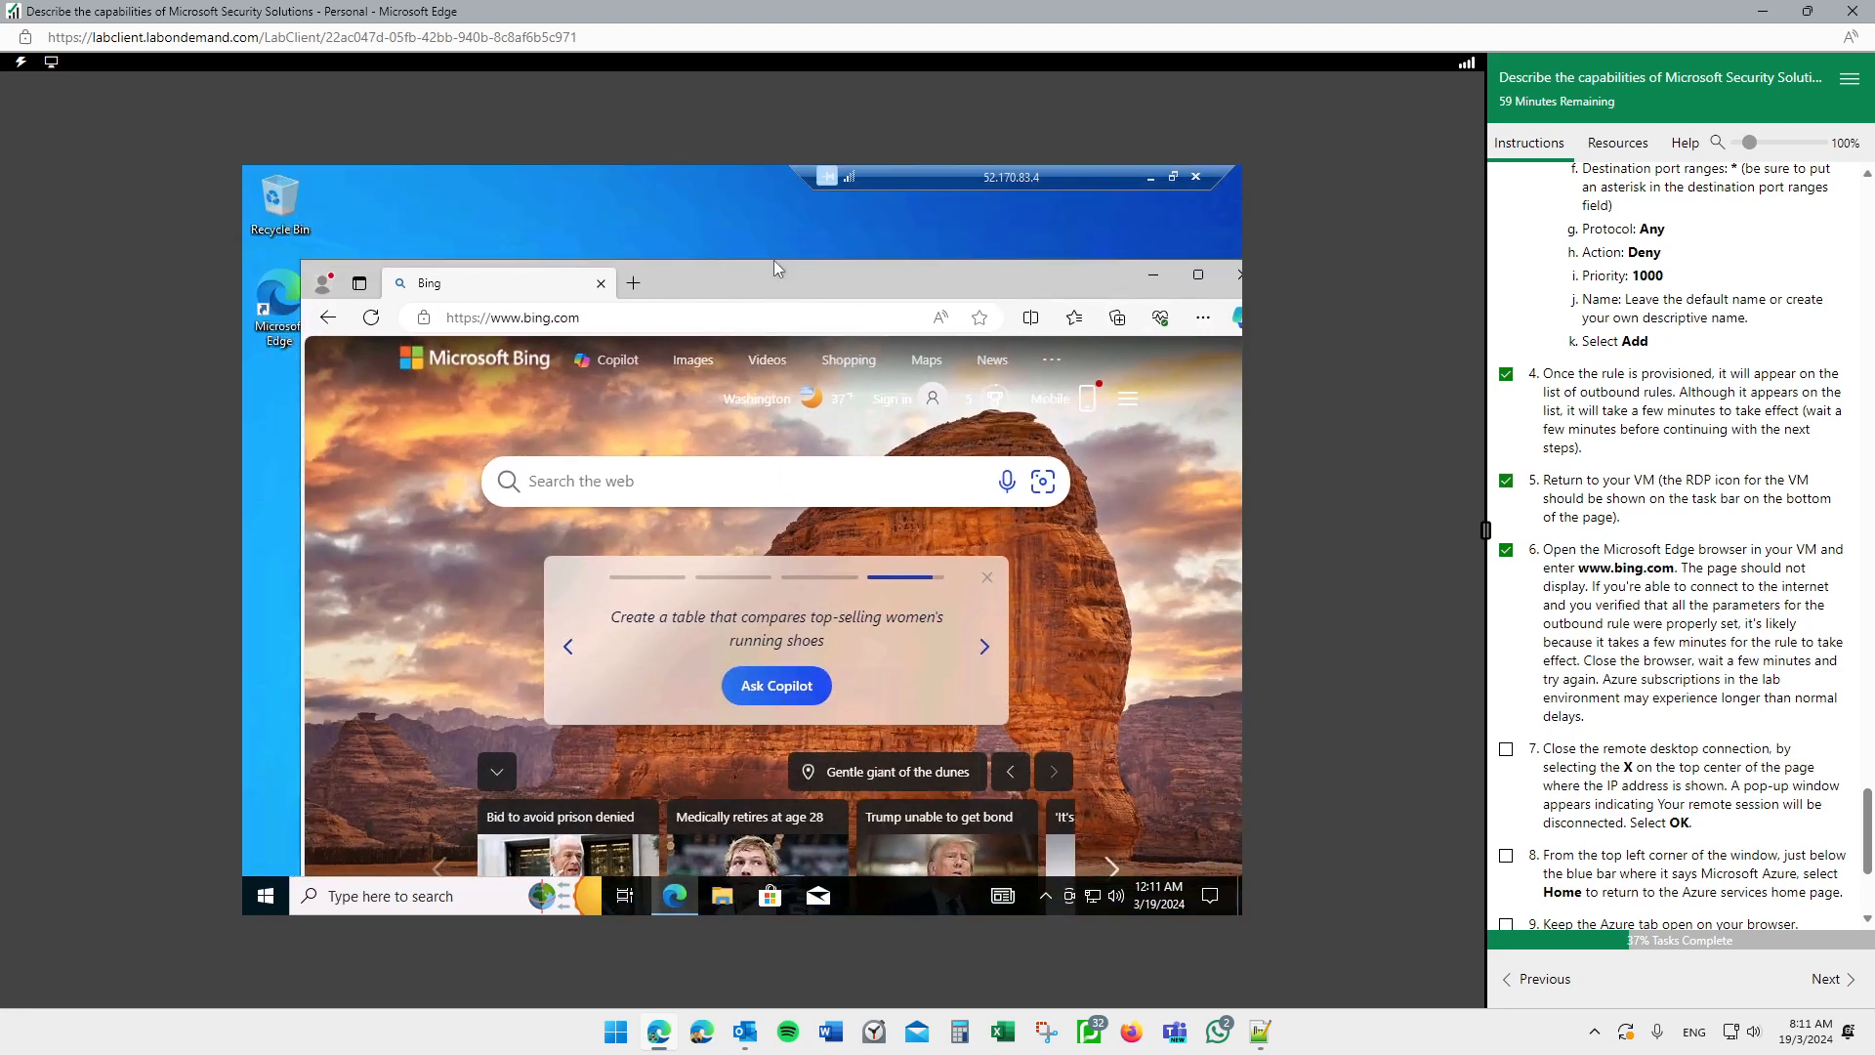
# Step: Minimize the remote desktop session and open the Azure portal's notifications to review the security rule's creation status
pyautogui.click(1147, 181)
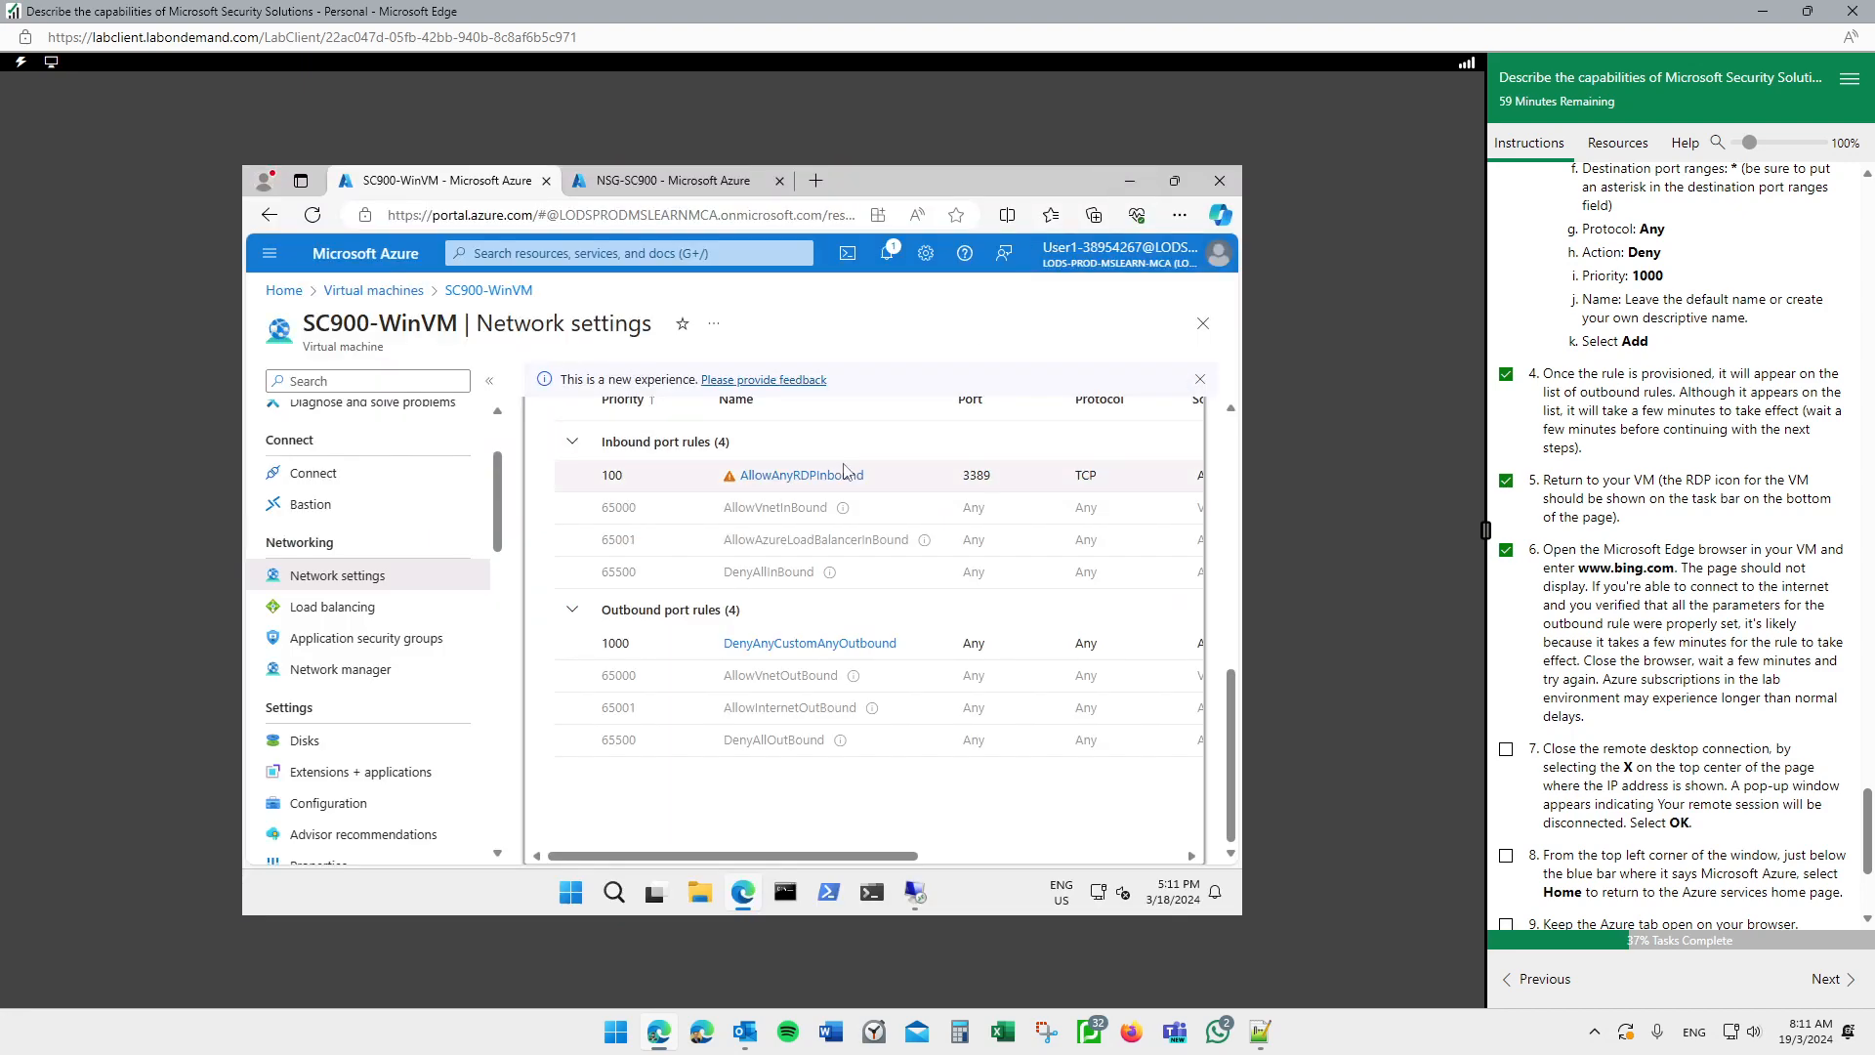
pyautogui.click(889, 254)
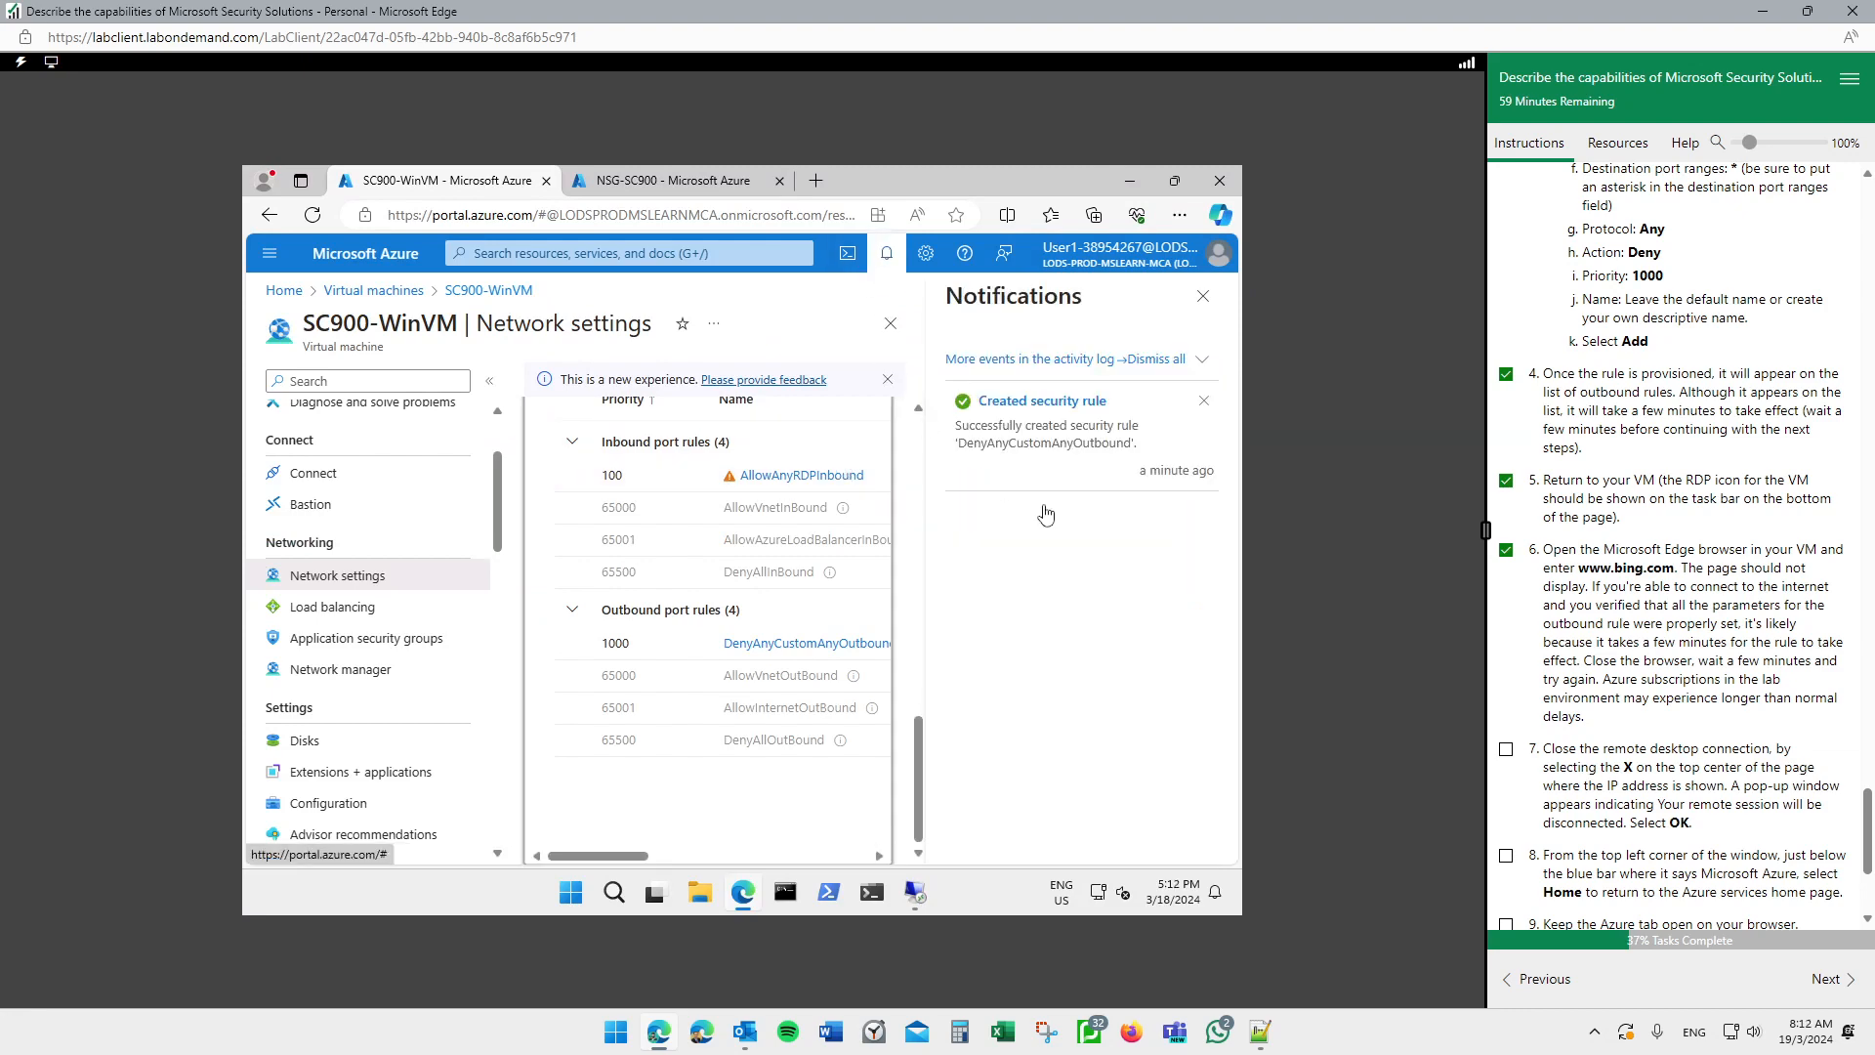
# Step: Check off Task 4 instructions 7, 8 and 9 in the lab guide
pyautogui.scroll(-1, 1569, 617)
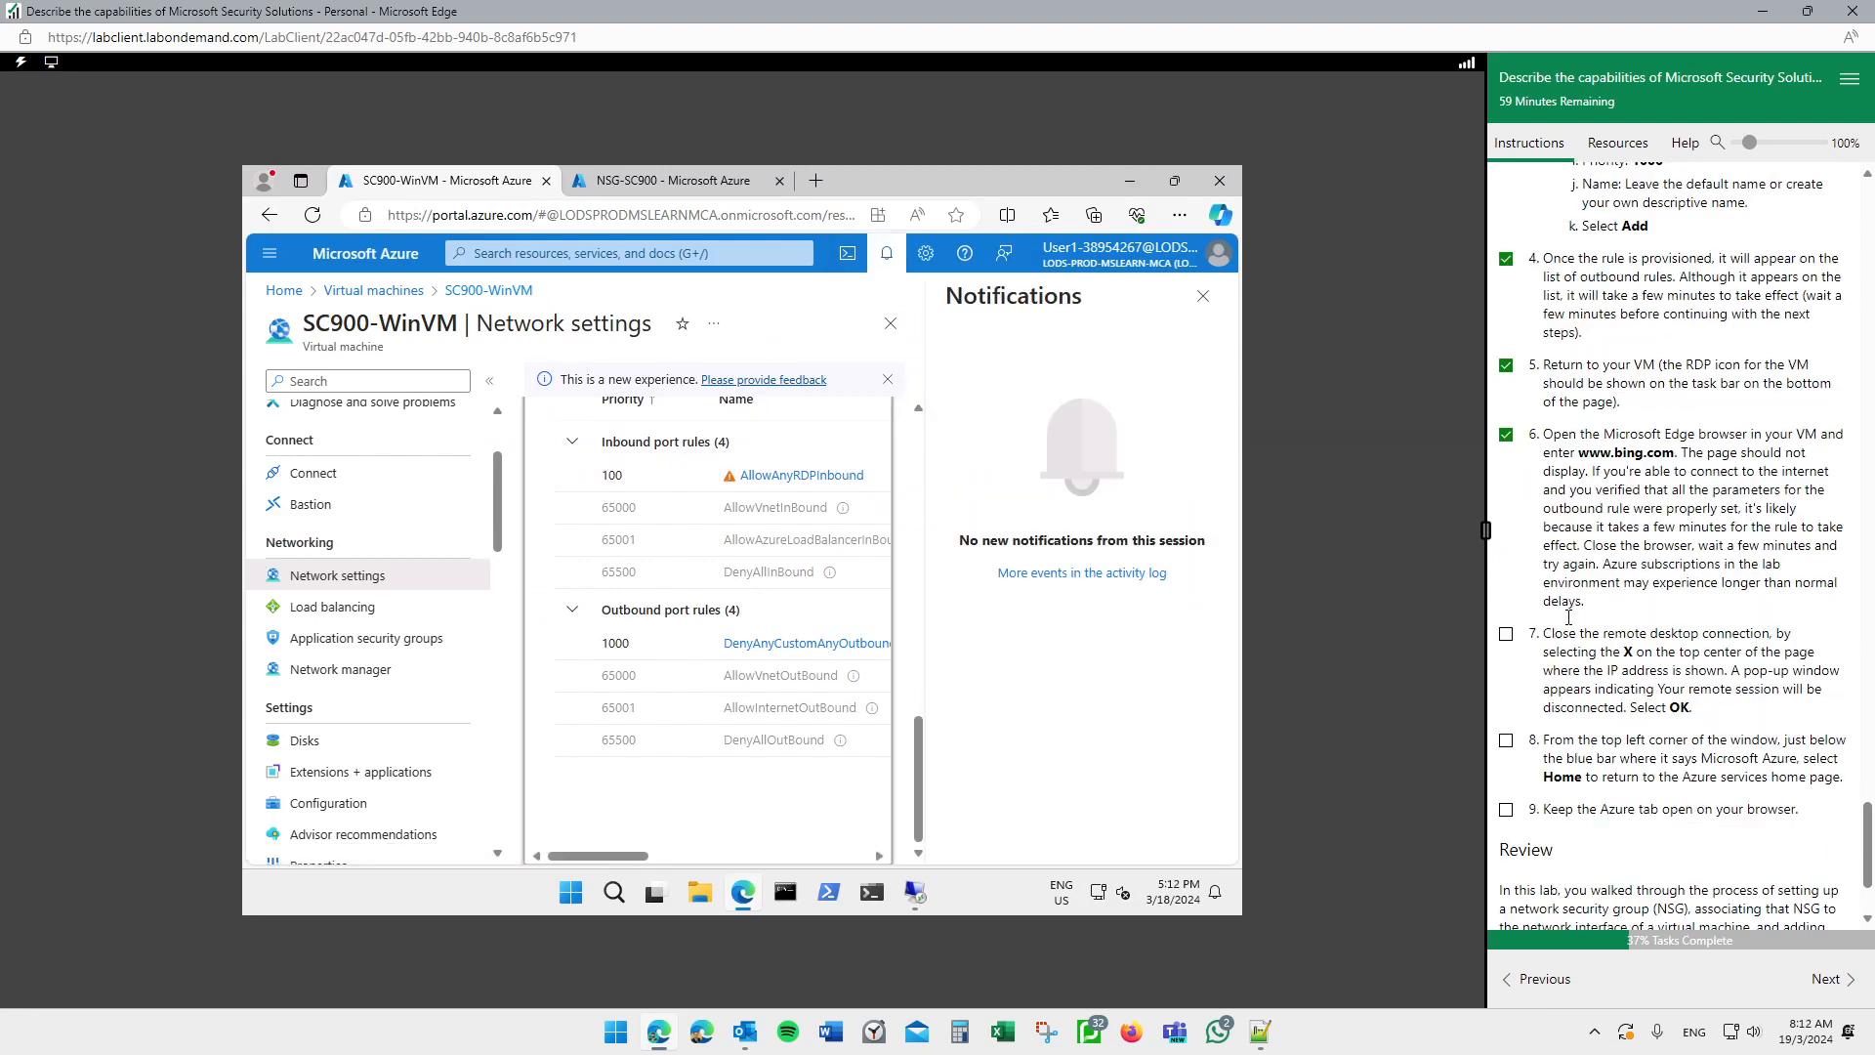
pyautogui.click(1506, 635)
pyautogui.click(1506, 741)
pyautogui.scroll(-2, 1537, 645)
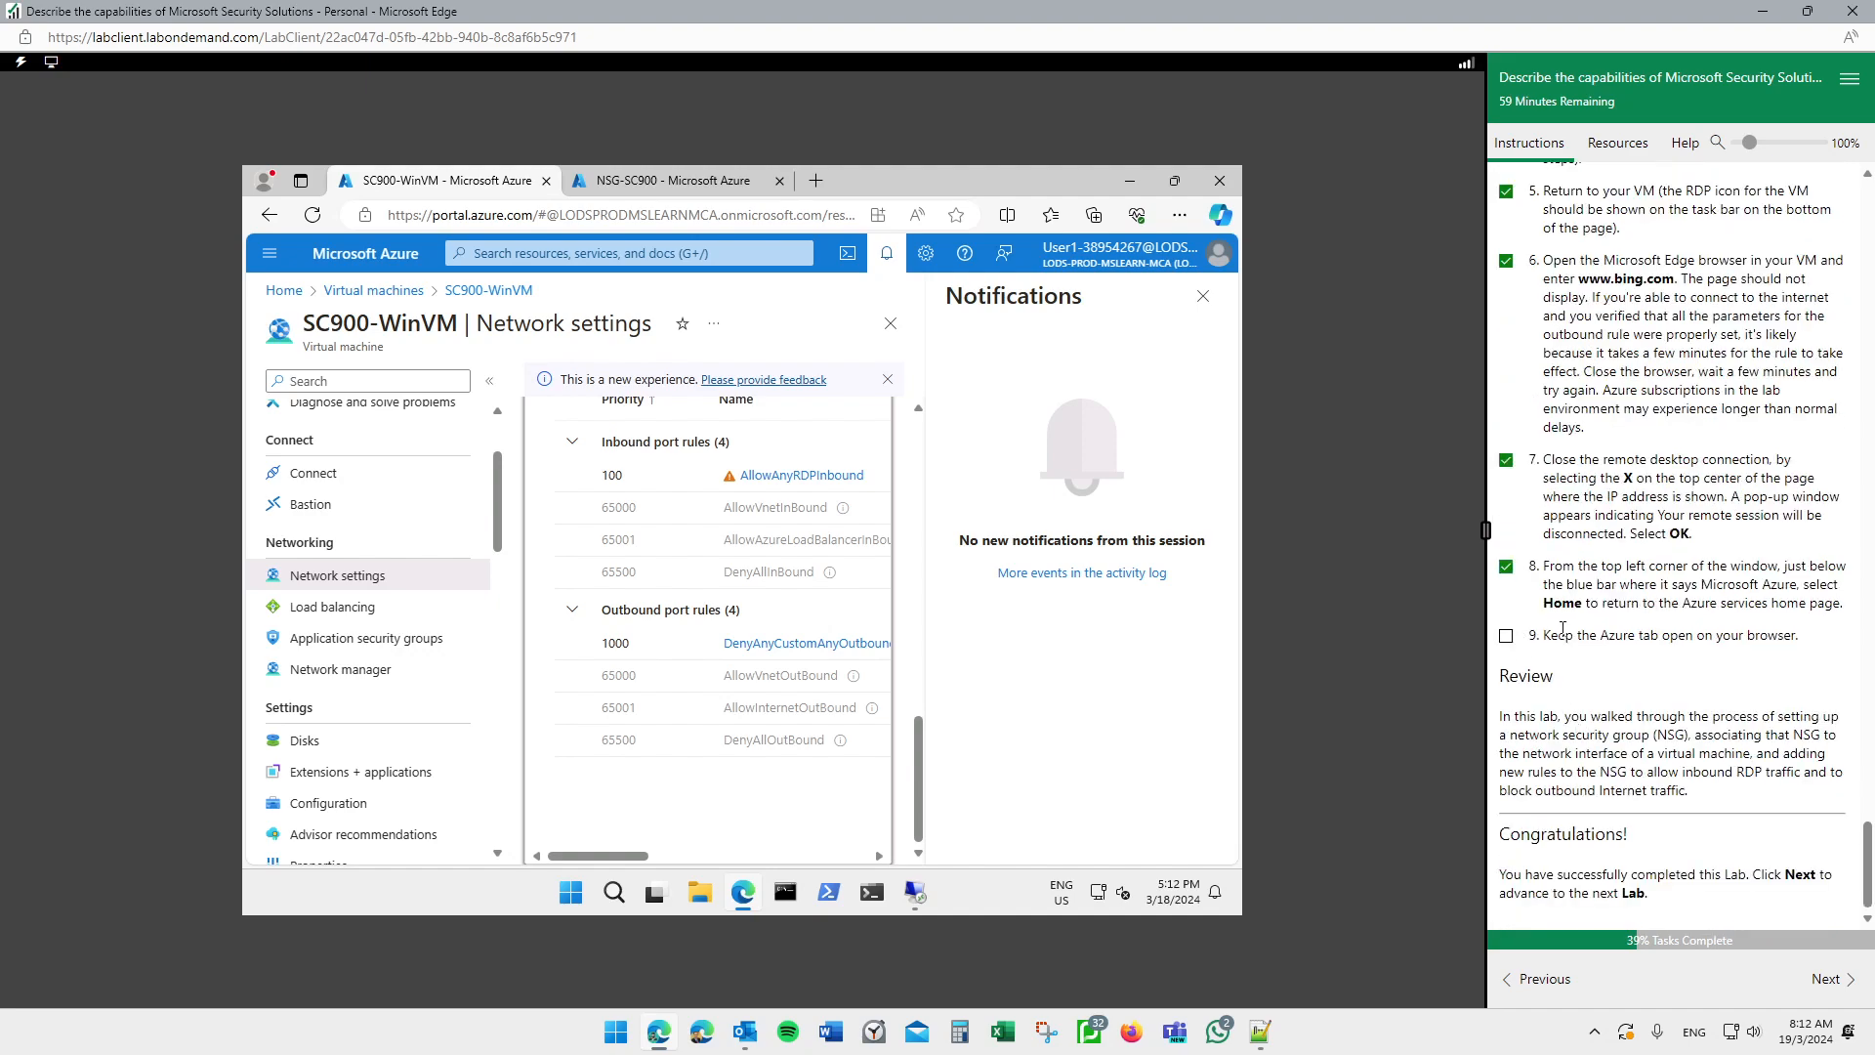
pyautogui.click(1507, 637)
# Step: Return to the beginning of the NSG lab instructions and advance to the Explore Microsoft Defender for Cloud lab
pyautogui.scroll(15, 1644, 534)
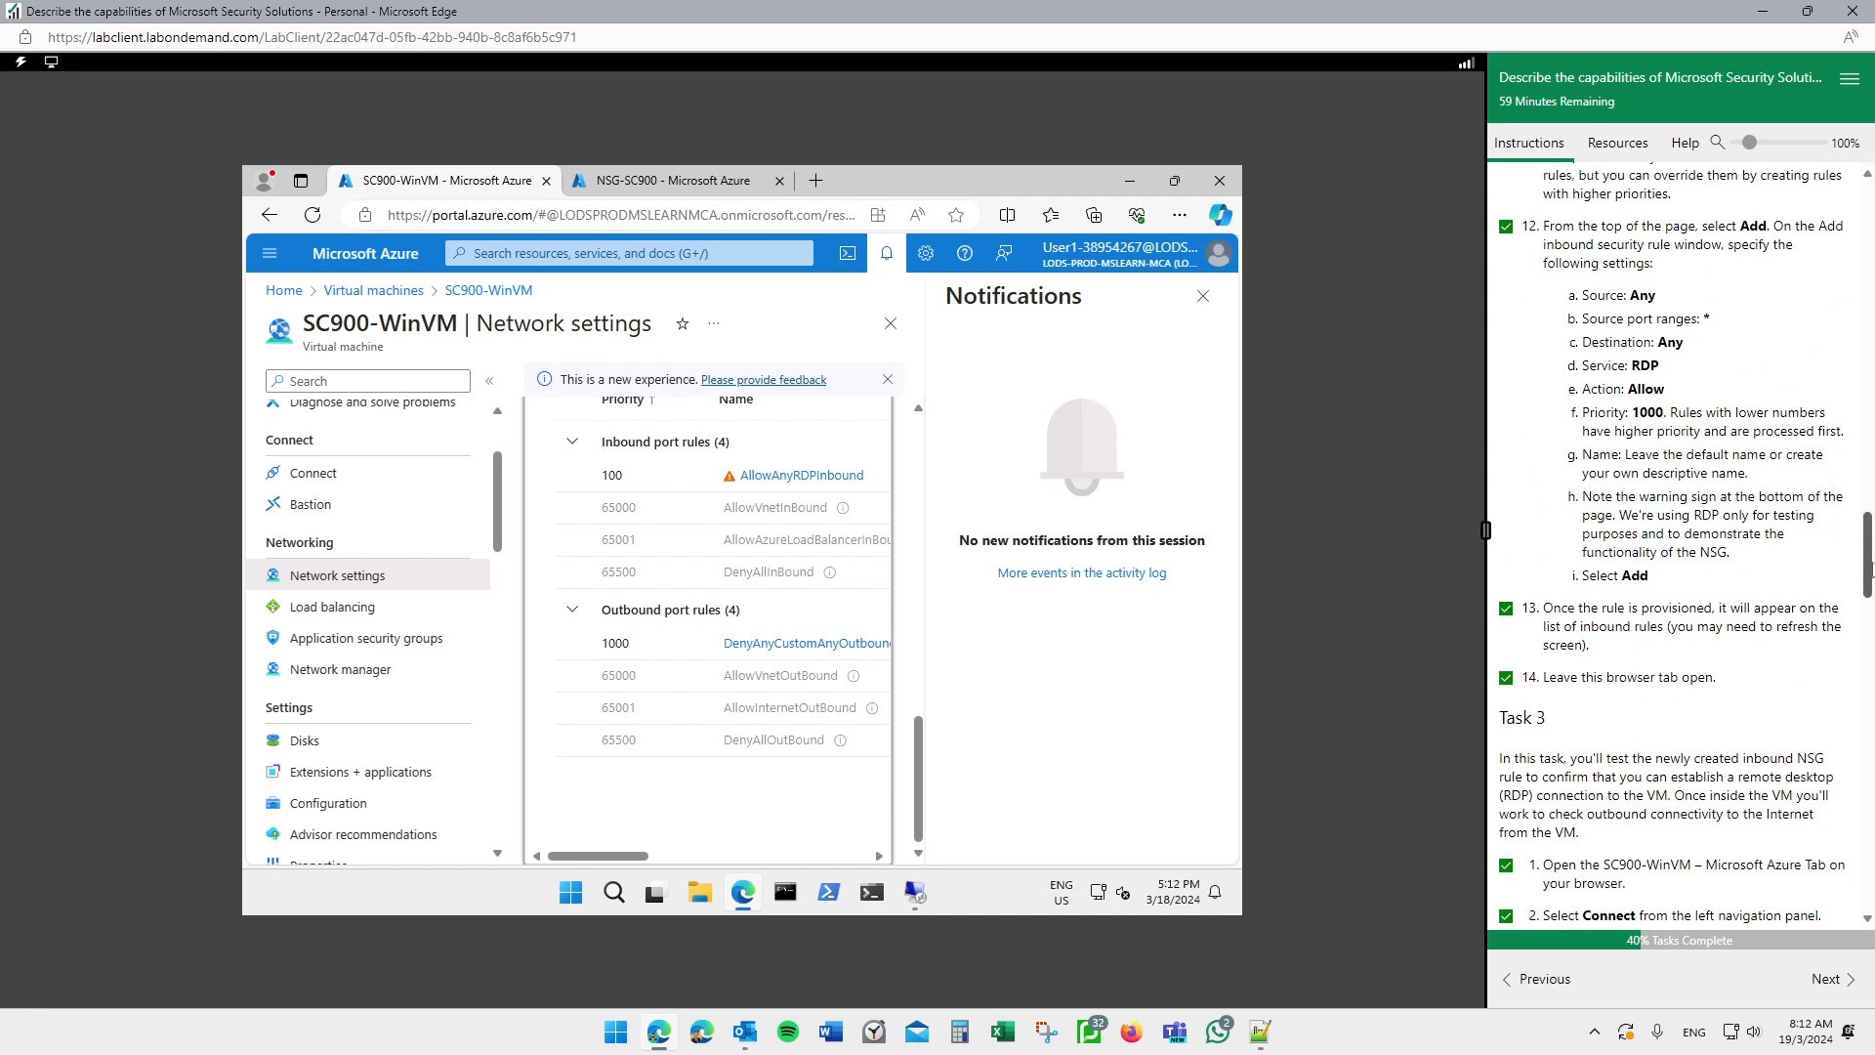
pyautogui.moveTo(1869, 569); pyautogui.dragTo(1869, 179)
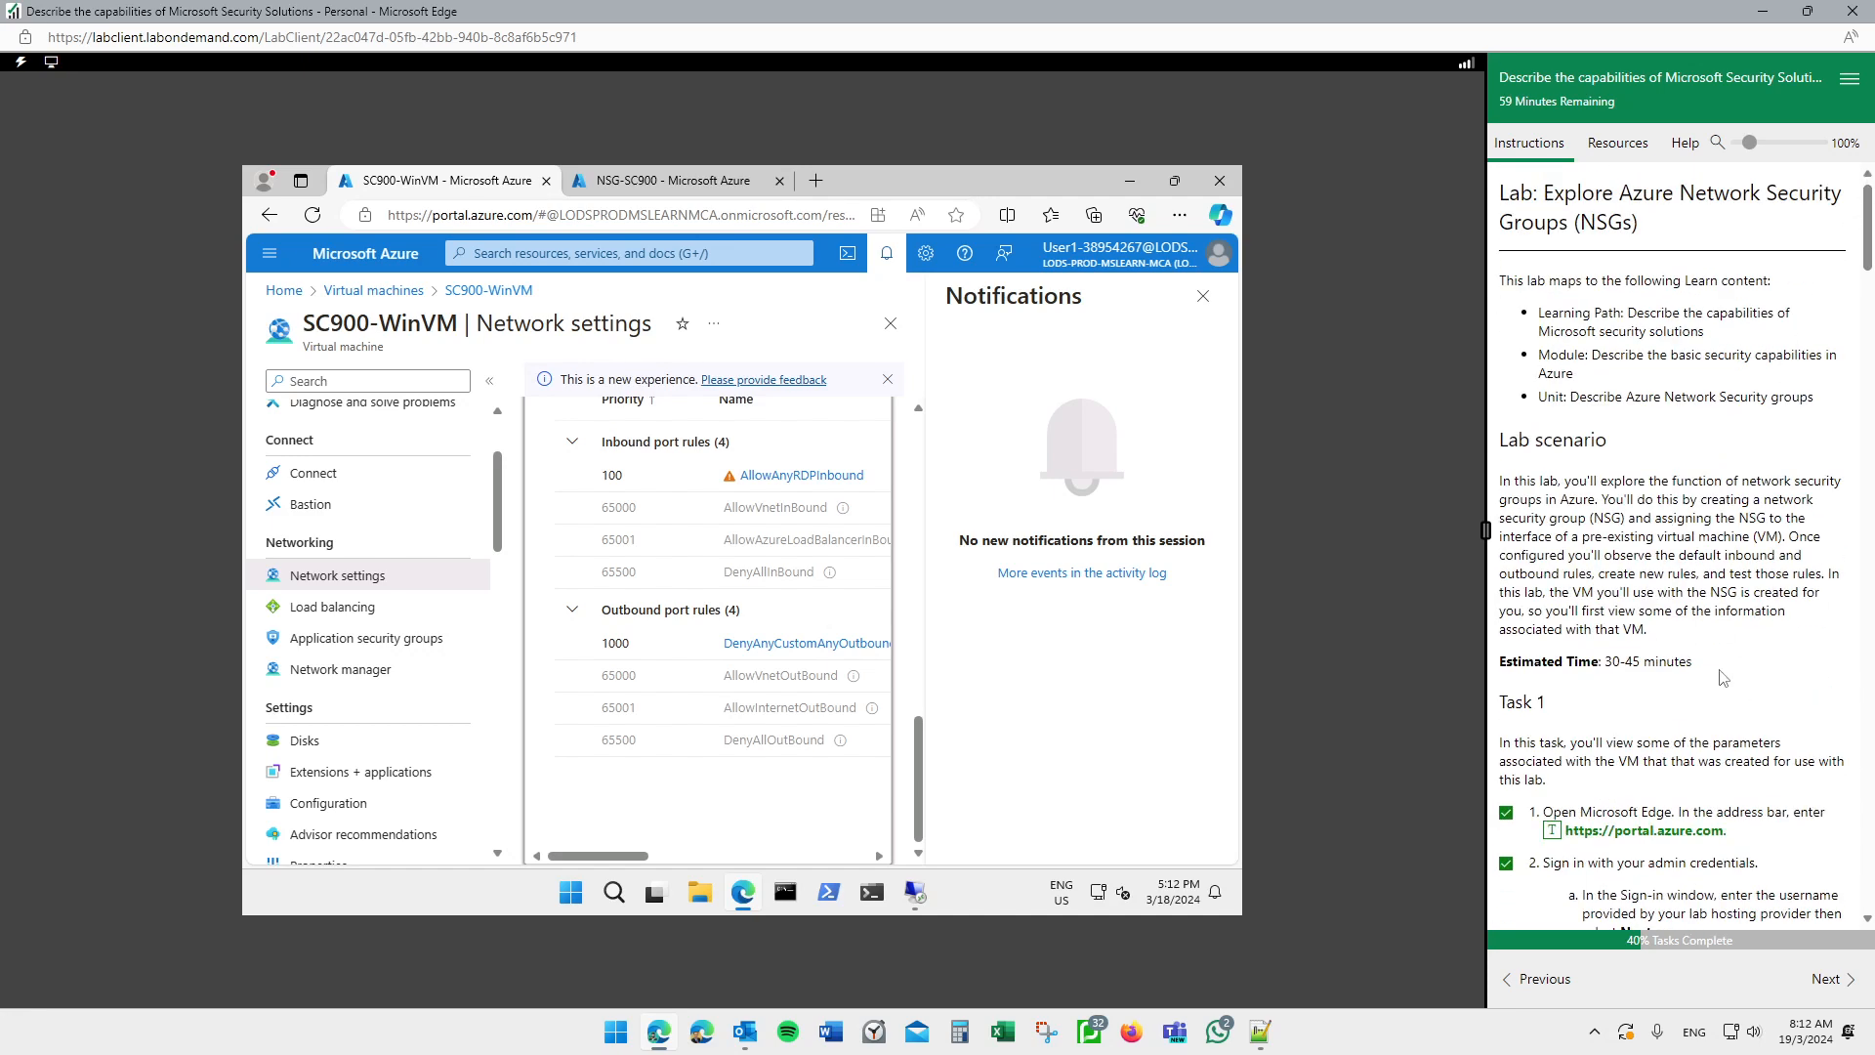
pyautogui.click(1829, 979)
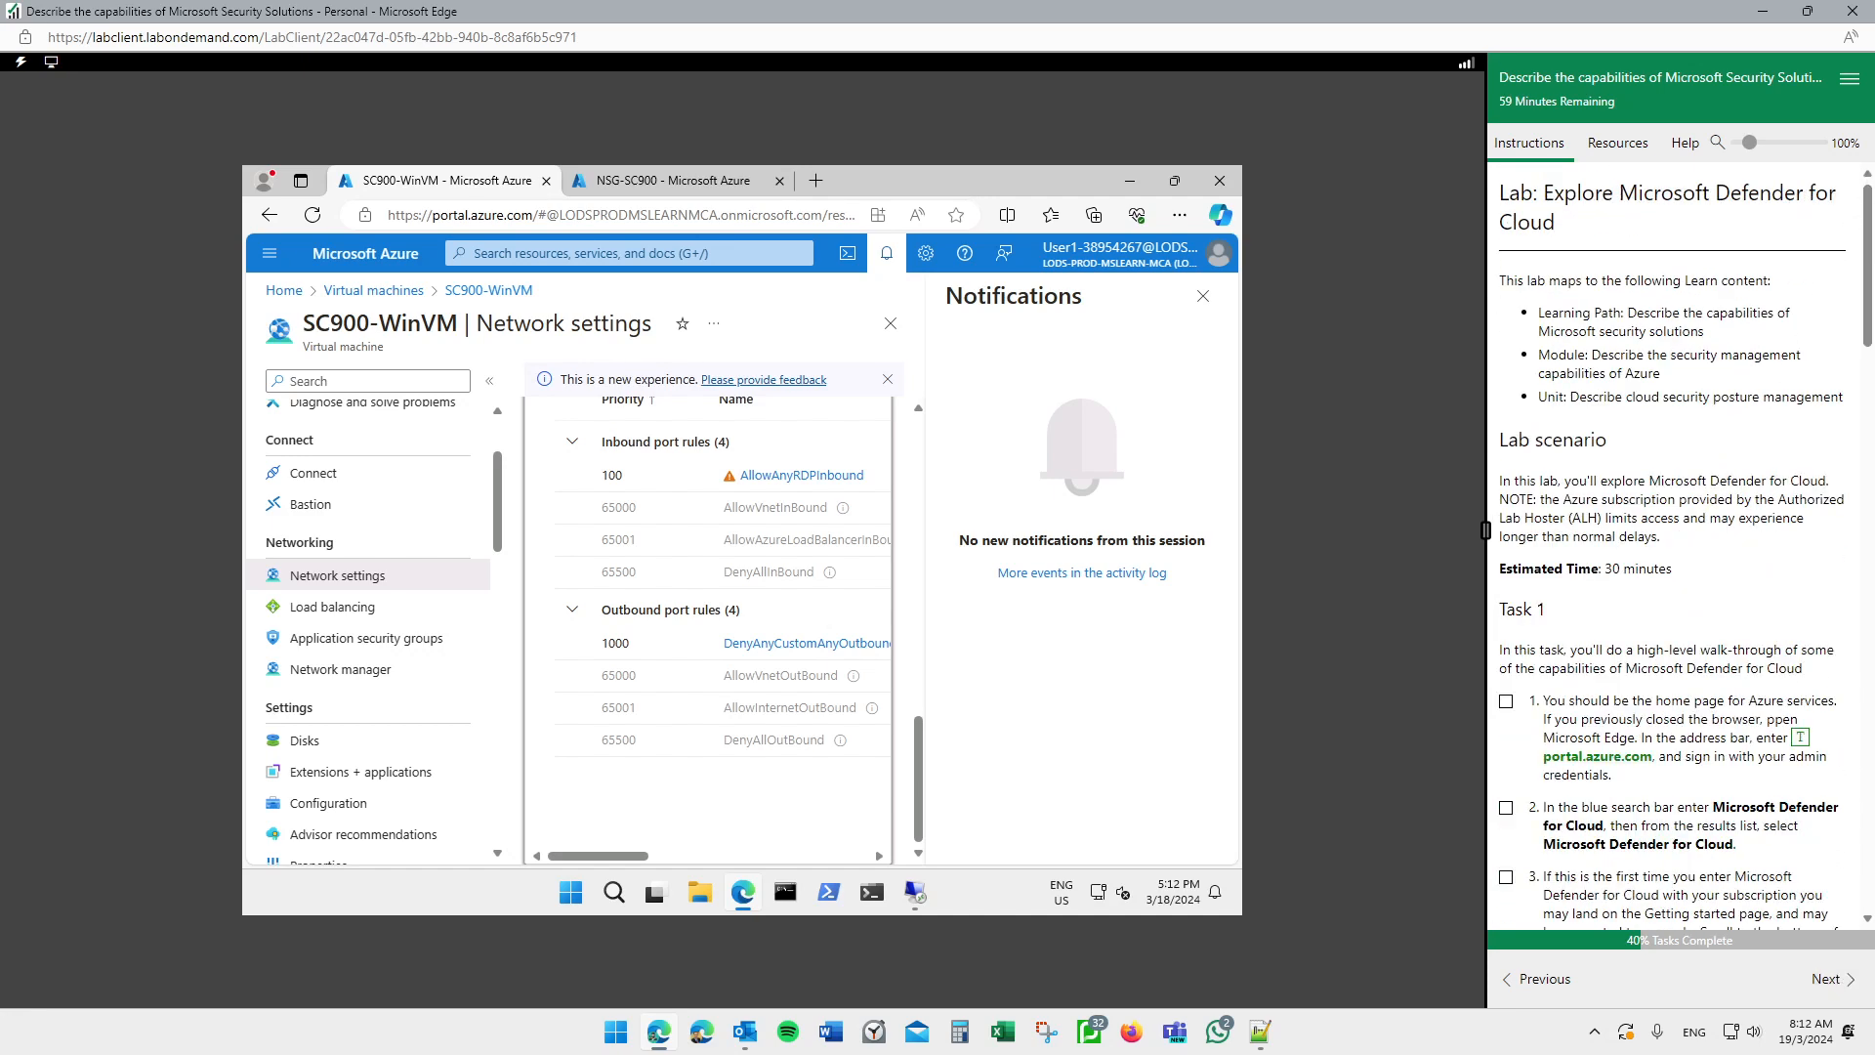